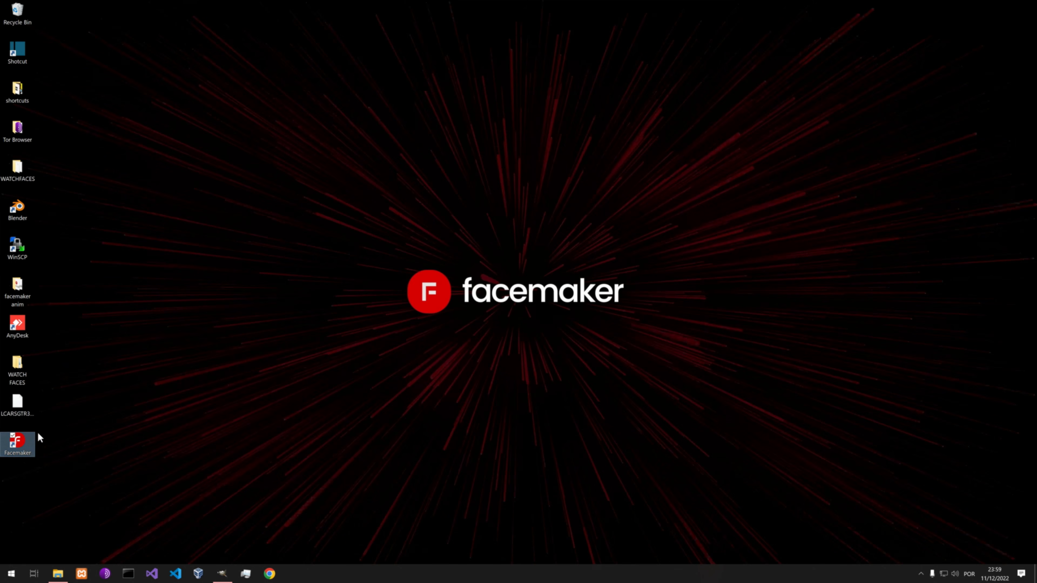
Open Facemaker in a maximized window and view its version and licence information.
{"action": "double_click", "coordinate": [17, 442]}
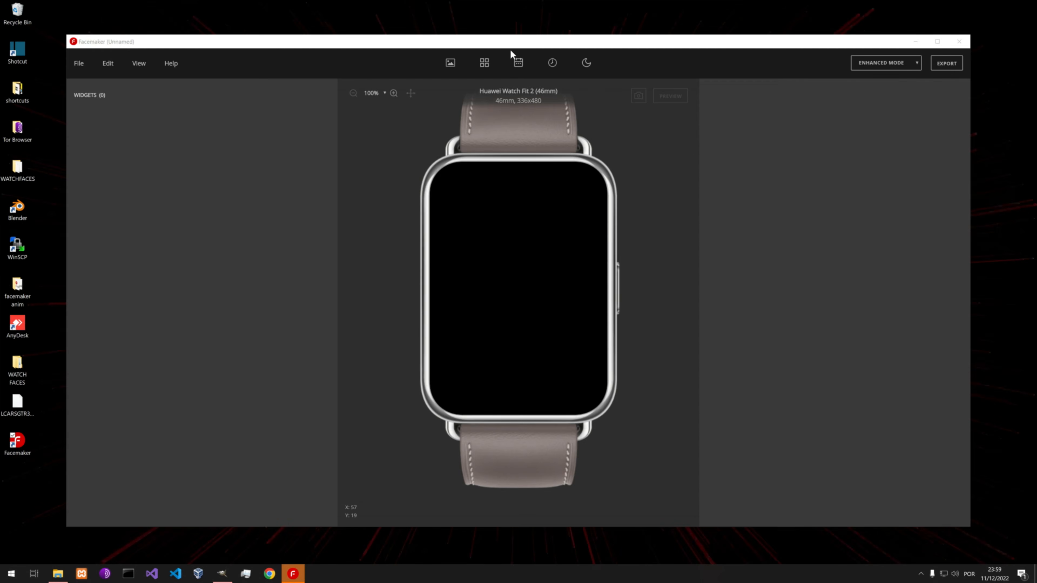
{"action": "double_click", "coordinate": [509, 42]}
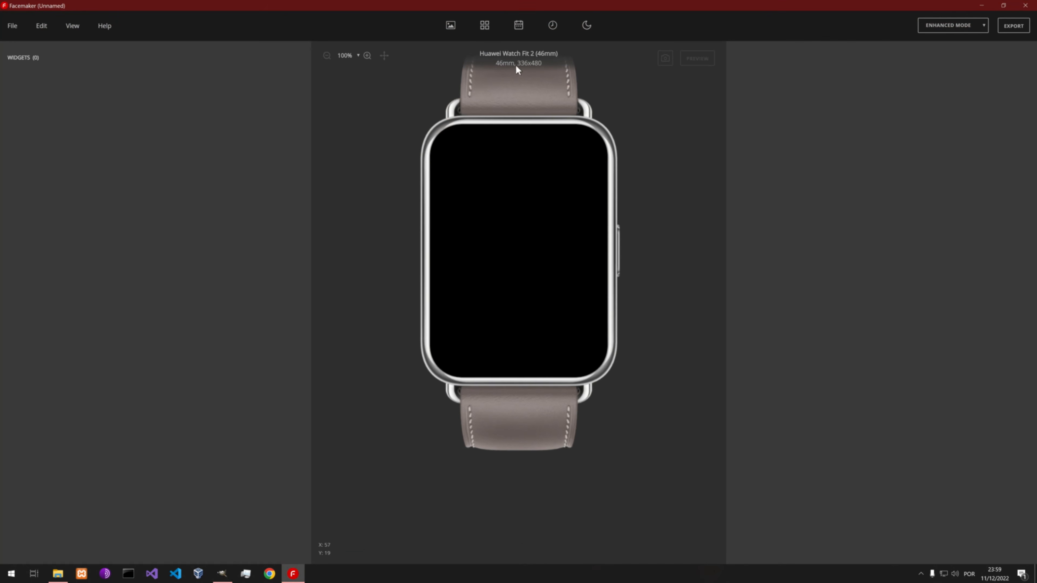
{"action": "left_click", "coordinate": [109, 29]}
{"action": "left_click", "coordinate": [118, 72]}
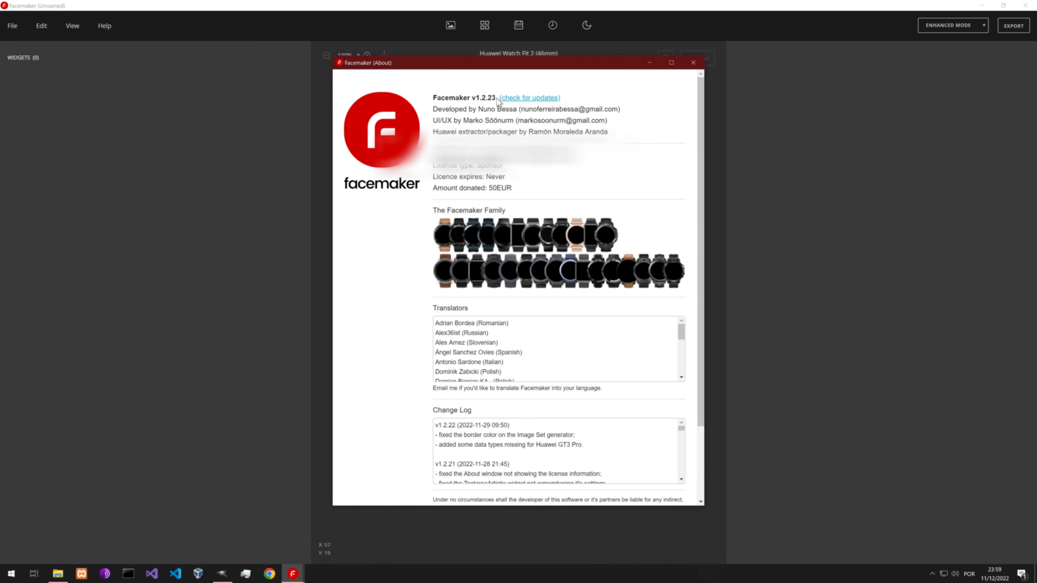
{"action": "left_click", "coordinate": [693, 64]}
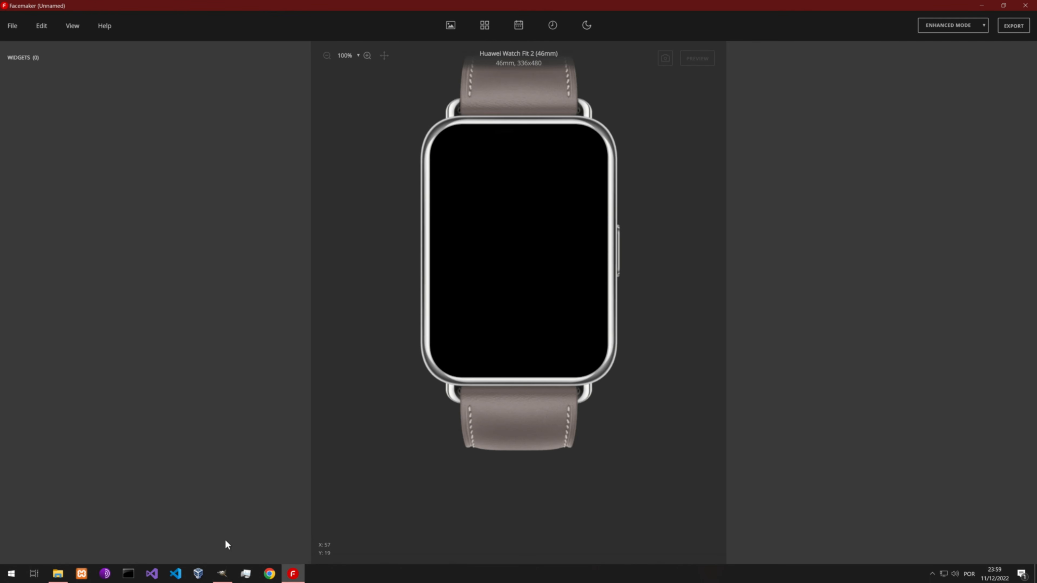
Switch to GIMP and examine the freeStylerFM.xcf watch face design up close.
{"action": "mouse_move", "coordinate": [228, 572]}
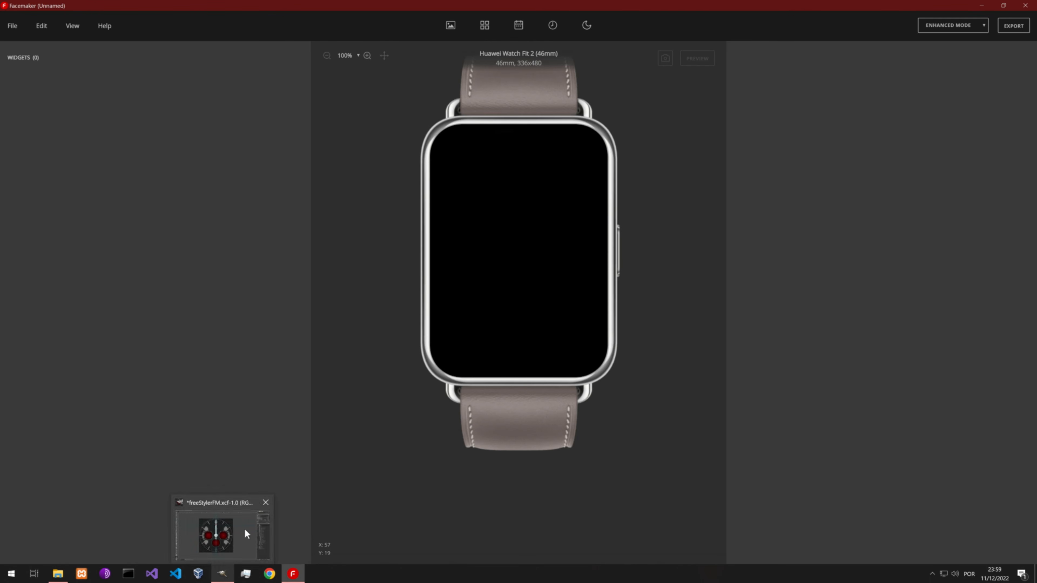
{"action": "left_click", "coordinate": [222, 575]}
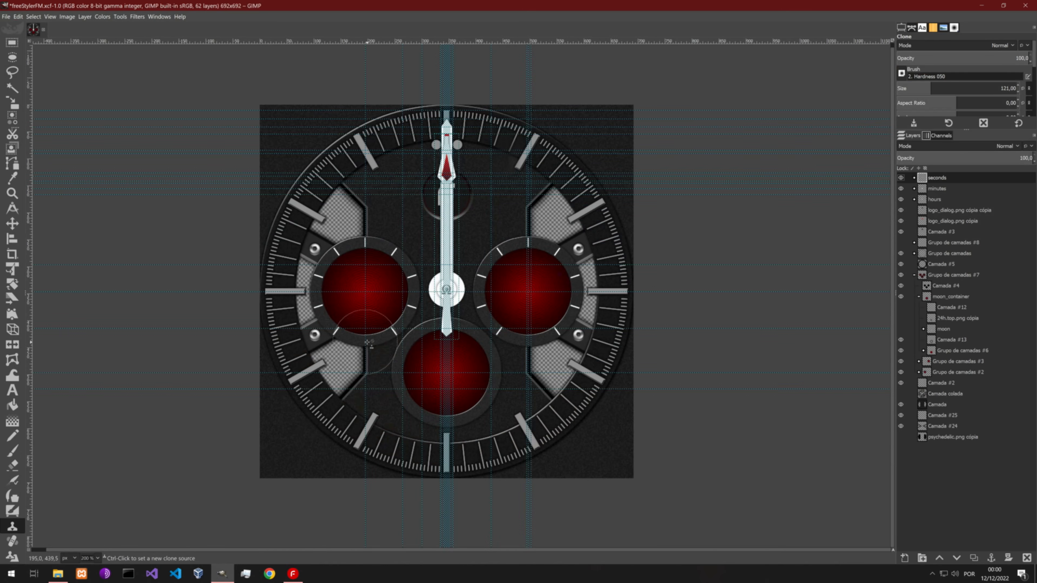
{"action": "key", "text": "1"}
{"action": "key", "text": "2"}
{"action": "key", "text": "plus"}
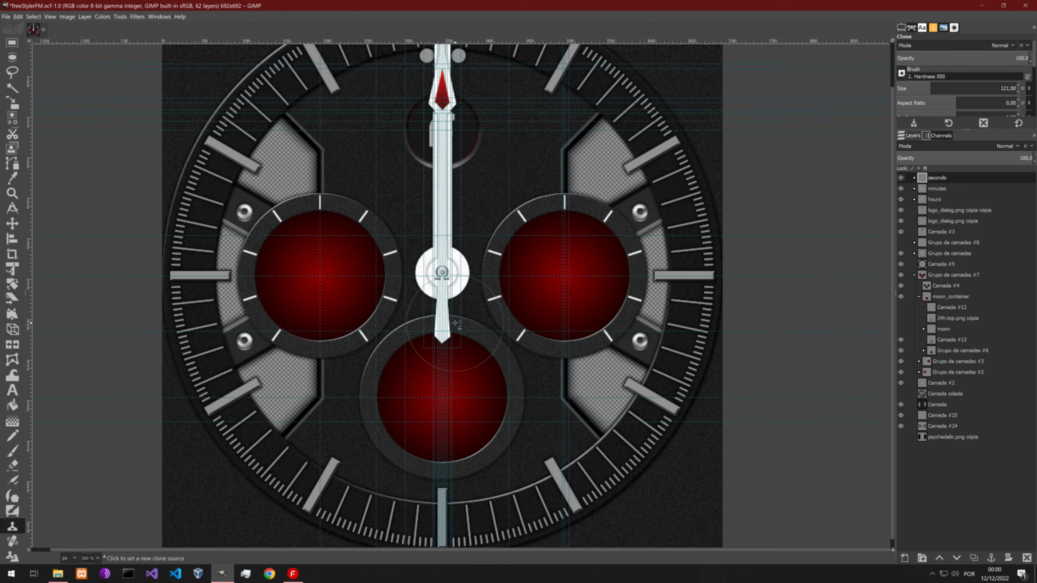
{"action": "key", "text": "minus"}
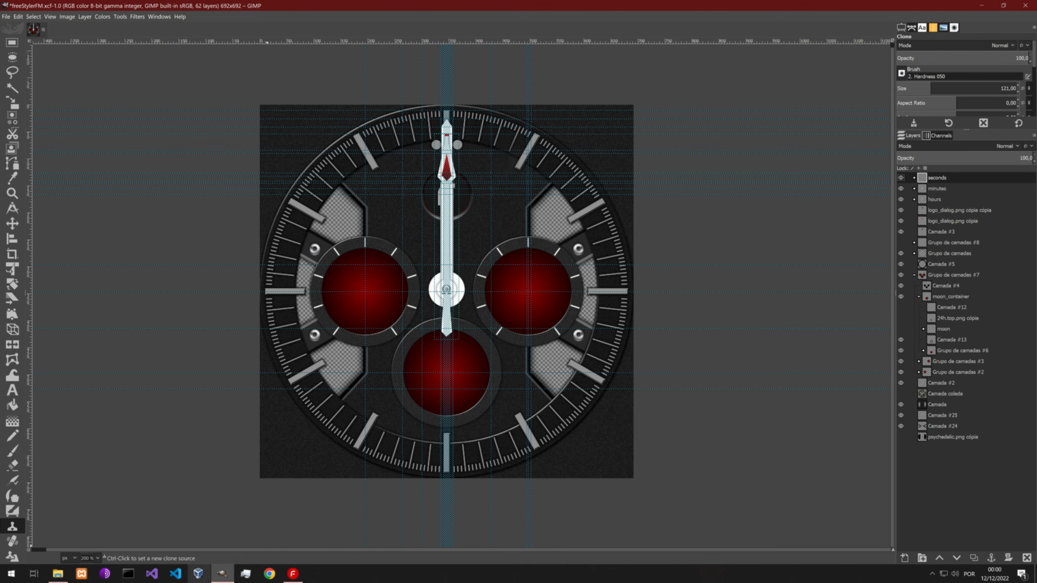
Switch to File Explorer and view the bg.png background image in the freeStylerFM folder.
{"action": "left_click", "coordinate": [58, 574]}
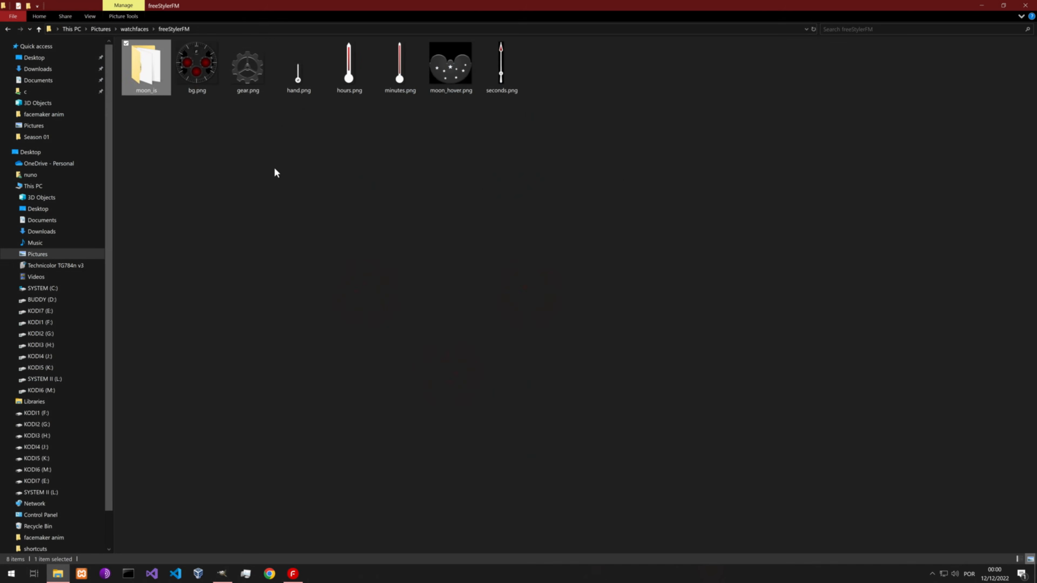
{"action": "double_click", "coordinate": [213, 73]}
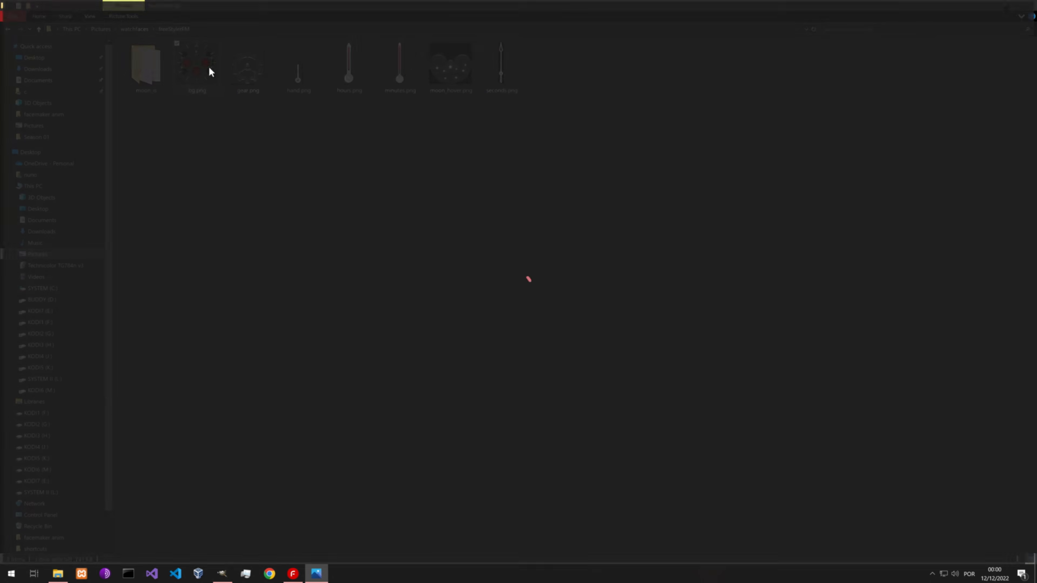
{"action": "scroll", "coordinate": [580, 294], "scroll_direction": "up", "scroll_amount": 6}
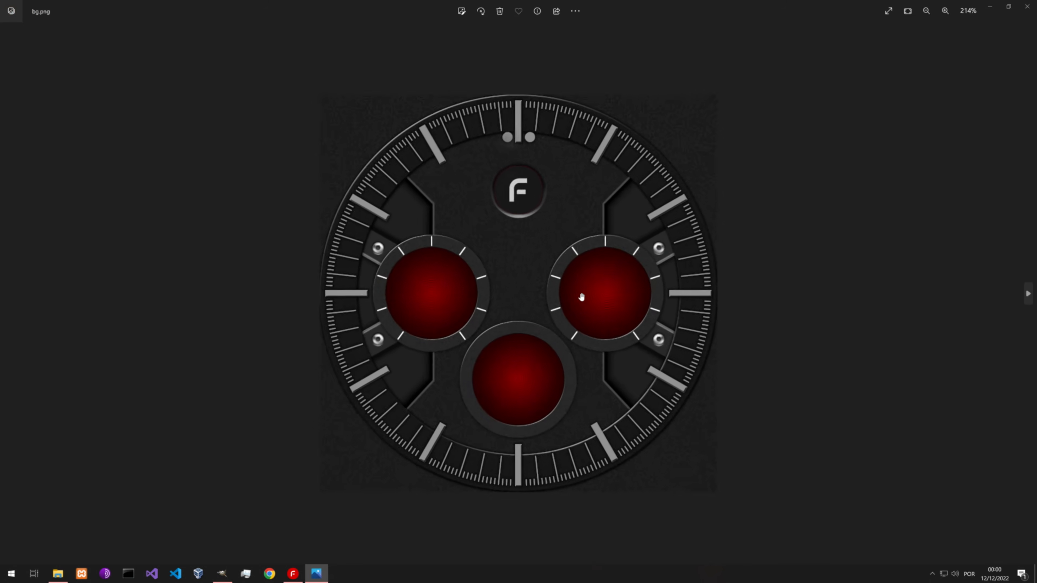
{"action": "scroll", "coordinate": [585, 298], "scroll_direction": "down", "scroll_amount": 4}
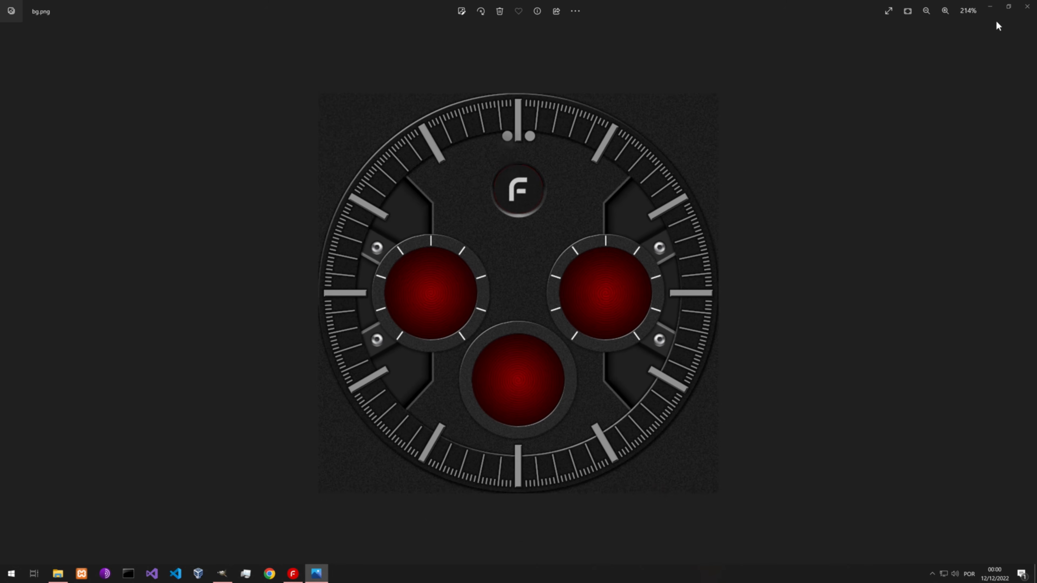
{"action": "left_click", "coordinate": [1026, 7]}
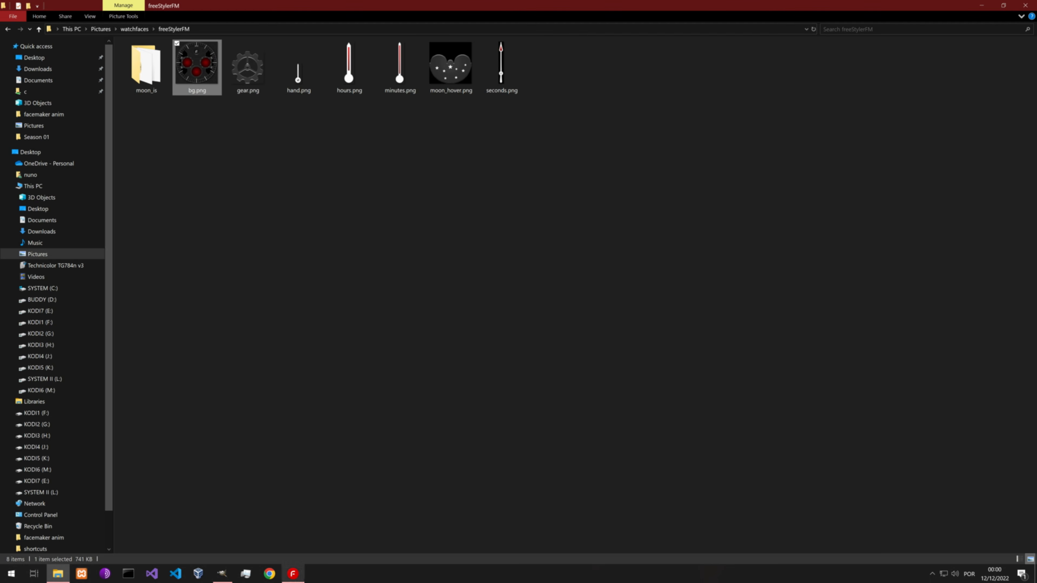
Return to Facemaker and set the watch model to Amazfit GTR4 (46mm) in the face info.
{"action": "left_click", "coordinate": [295, 577]}
{"action": "left_click", "coordinate": [13, 25]}
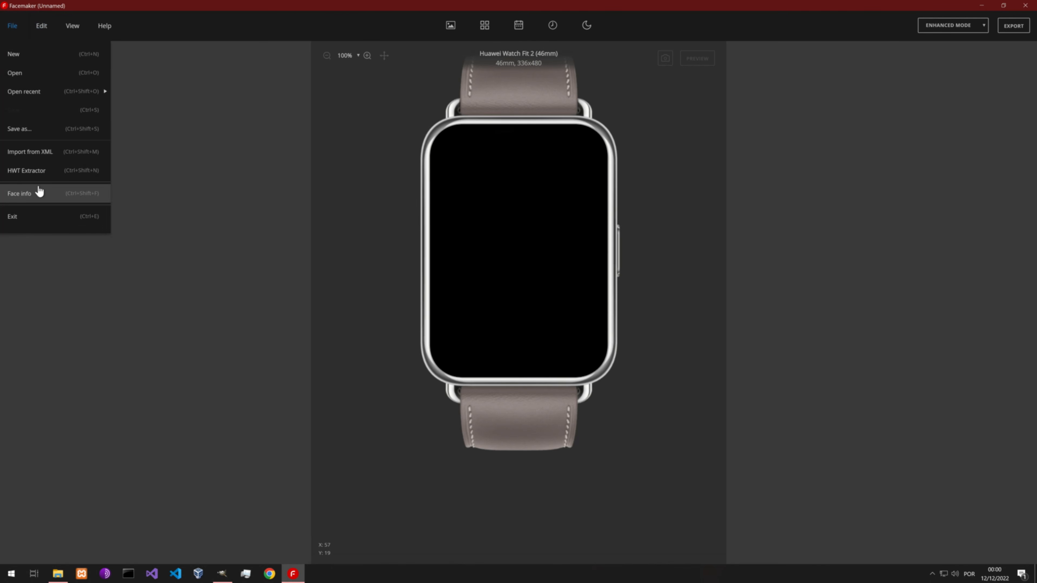
{"action": "left_click", "coordinate": [47, 198]}
{"action": "left_click", "coordinate": [348, 212]}
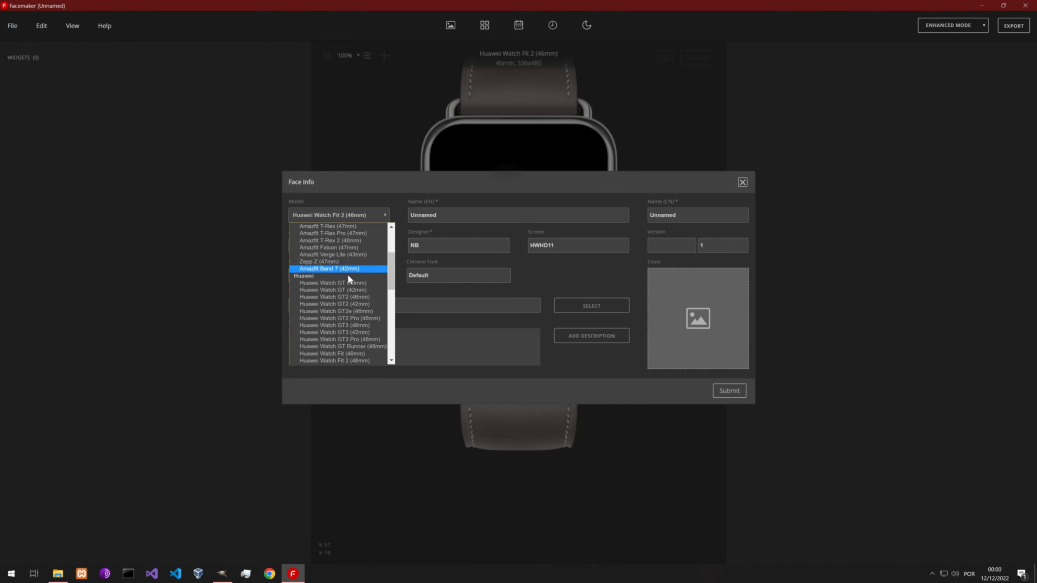
{"action": "scroll", "coordinate": [345, 291], "scroll_direction": "up", "scroll_amount": 4}
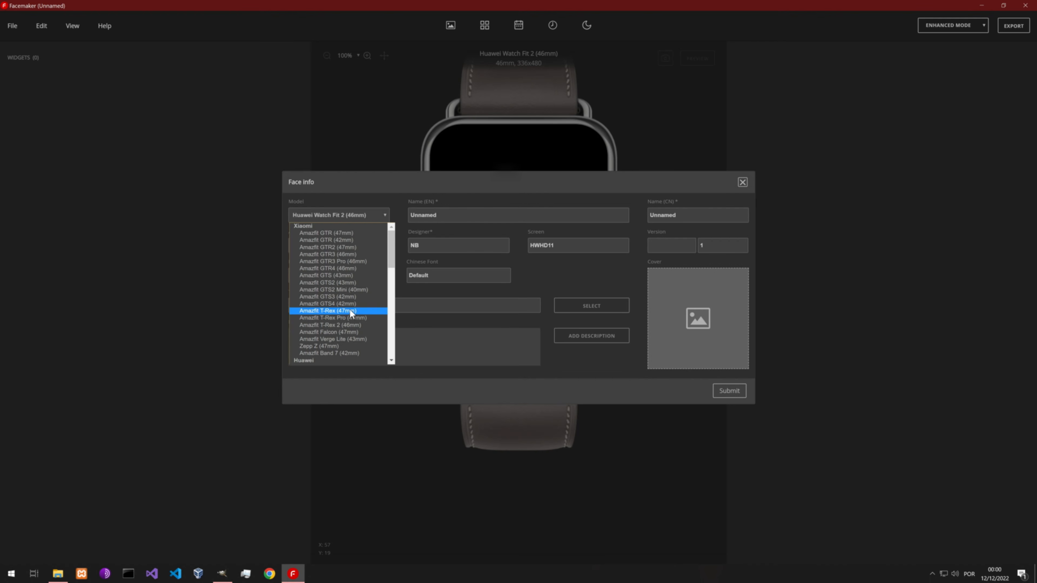
{"action": "left_click", "coordinate": [355, 269]}
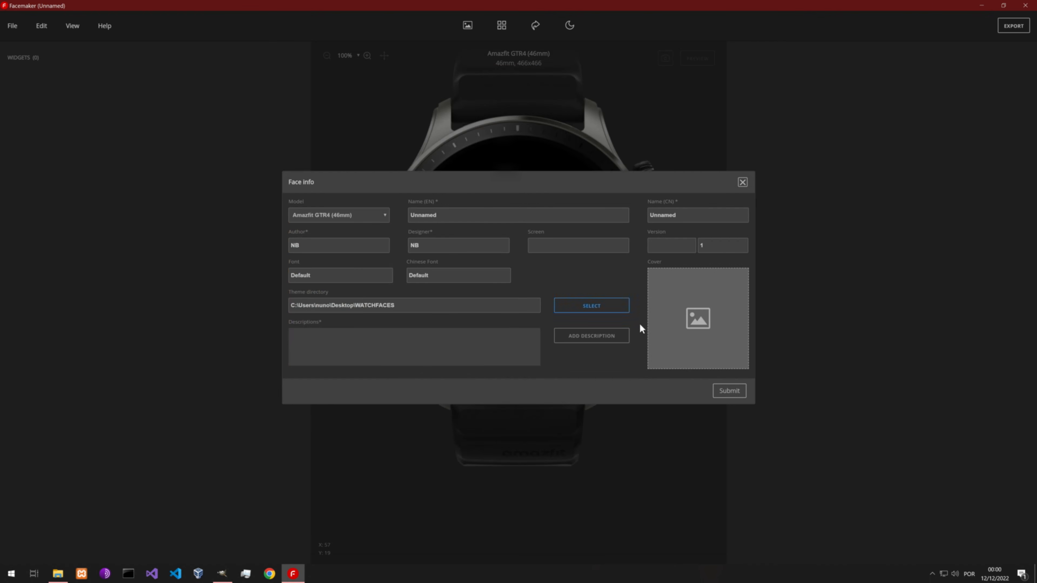
{"action": "left_click", "coordinate": [725, 389]}
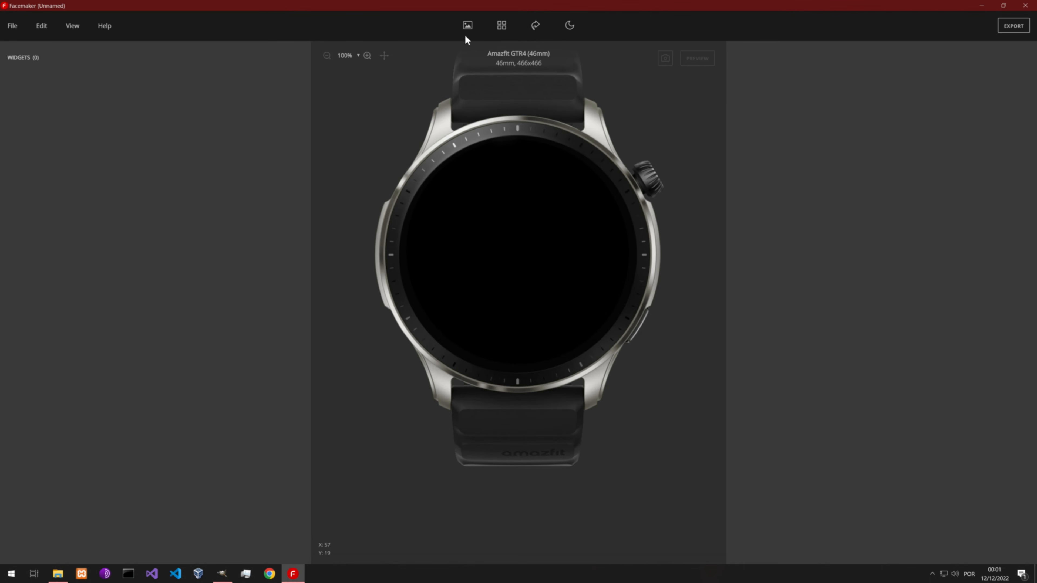
Add a Background container to the watch face and place an Image widget inside it.
{"action": "left_click", "coordinate": [467, 27]}
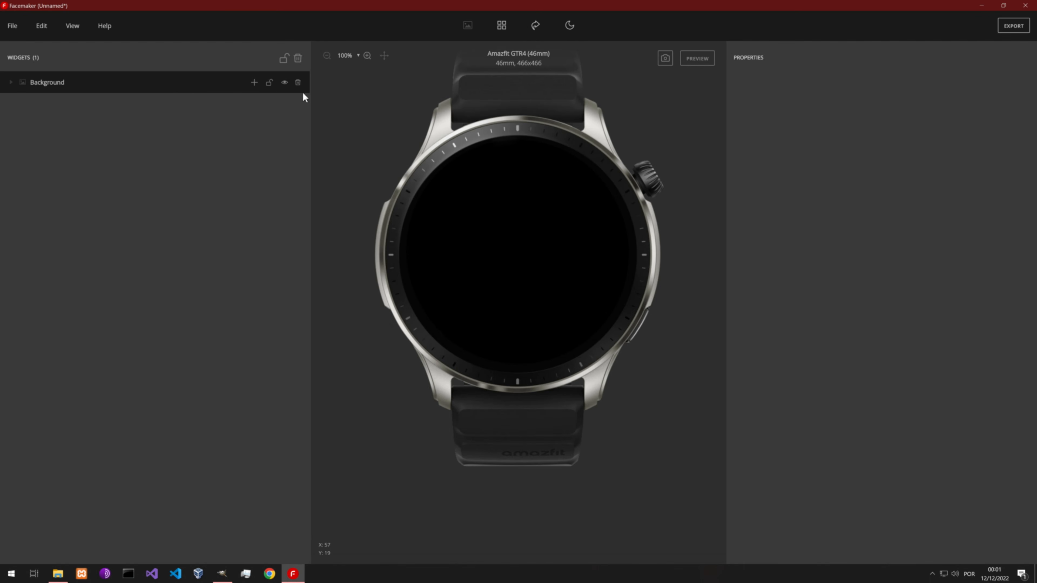
{"action": "left_click", "coordinate": [250, 89]}
{"action": "left_click", "coordinate": [137, 139]}
{"action": "left_click", "coordinate": [254, 83]}
{"action": "left_click", "coordinate": [258, 127]}
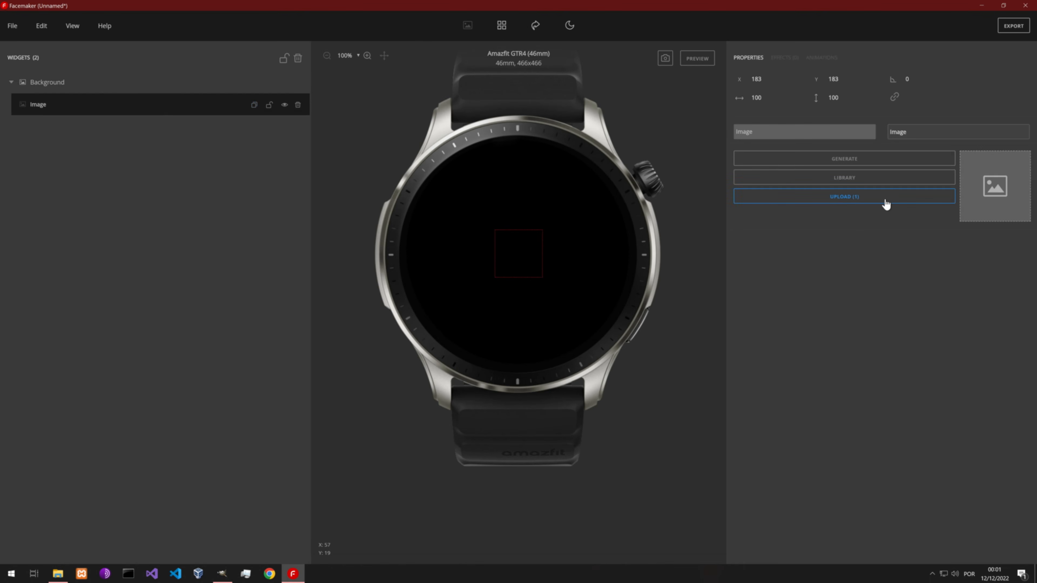
Generate the background image as a Dial and set its digit size to 51.
{"action": "left_click", "coordinate": [841, 159]}
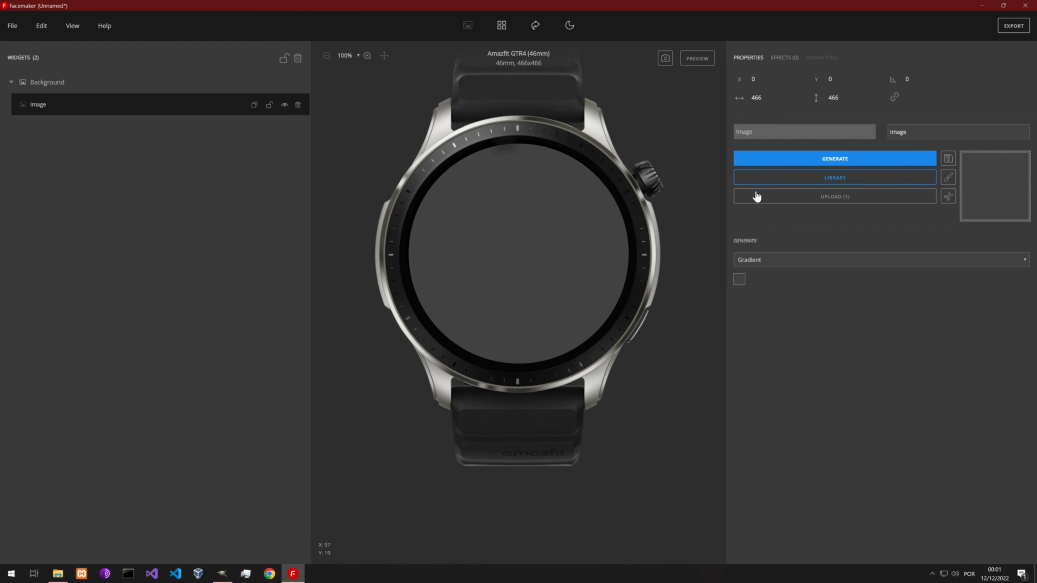
{"action": "left_click", "coordinate": [760, 265]}
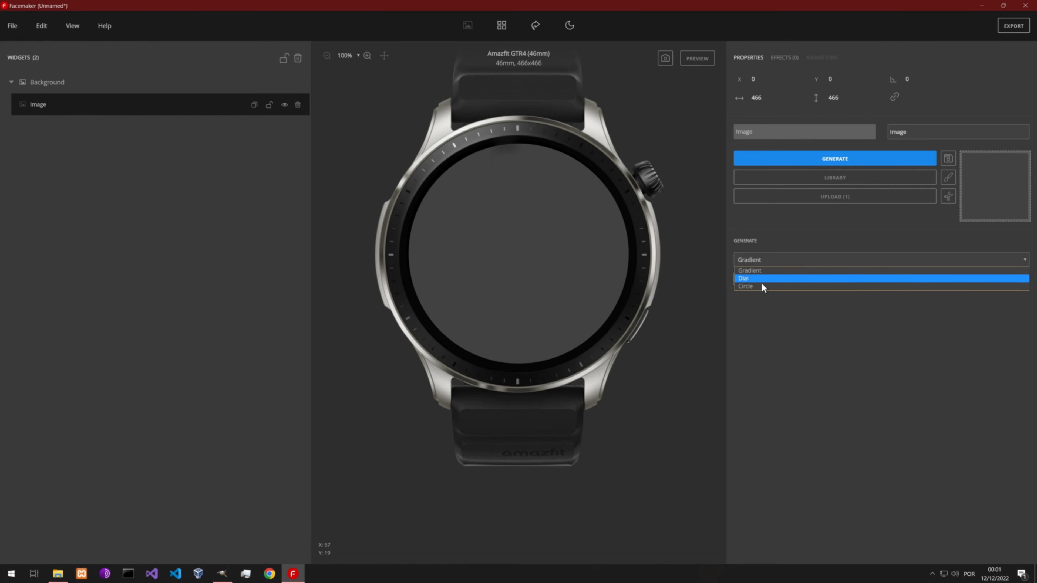
{"action": "left_click", "coordinate": [760, 277]}
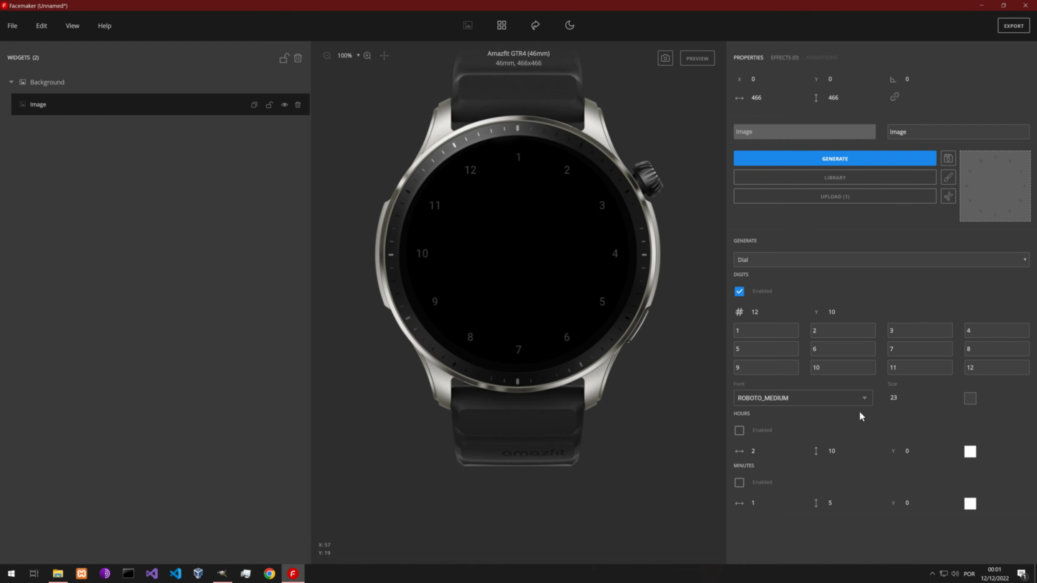
{"action": "left_click", "coordinate": [906, 395]}
{"action": "left_click_drag", "start_coordinate": [906, 399], "coordinate": [906, 399]}
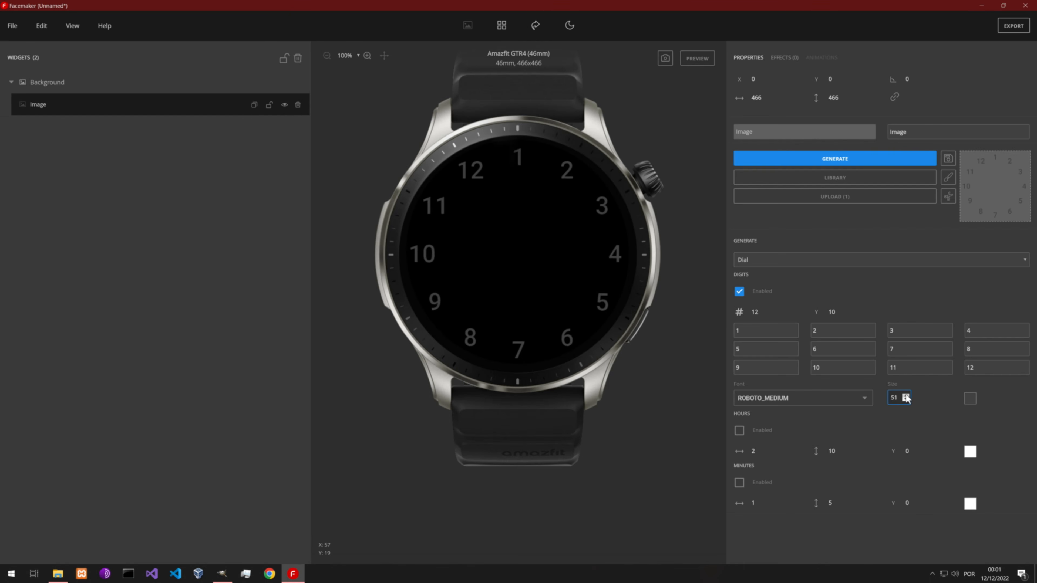
Relabel the first four dial digits as 12, 1, 2 and 3.
{"action": "left_click", "coordinate": [740, 331]}
{"action": "type", "text": "2"}
{"action": "double_click", "coordinate": [811, 333]}
{"action": "type", "text": "1"}
{"action": "left_click_drag", "start_coordinate": [895, 331], "coordinate": [884, 331]}
{"action": "type", "text": "2"}
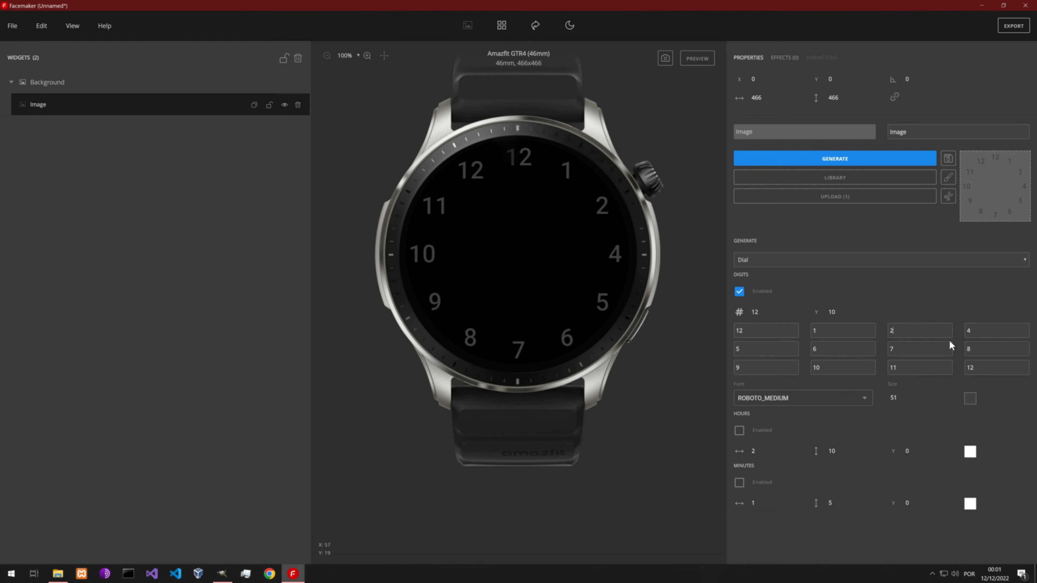
{"action": "left_click_drag", "start_coordinate": [972, 332], "coordinate": [955, 330]}
{"action": "type", "text": "3"}
Relabel the fifth to ninth dial digits as 4, 5, 6, 7 and 8.
{"action": "left_click", "coordinate": [750, 350]}
{"action": "type", "text": "4"}
{"action": "double_click", "coordinate": [814, 350]}
{"action": "type", "text": "5"}
{"action": "double_click", "coordinate": [892, 349]}
{"action": "type", "text": "6"}
{"action": "type", "text": "7"}
{"action": "key", "text": "Tab"}
{"action": "type", "text": "8"}
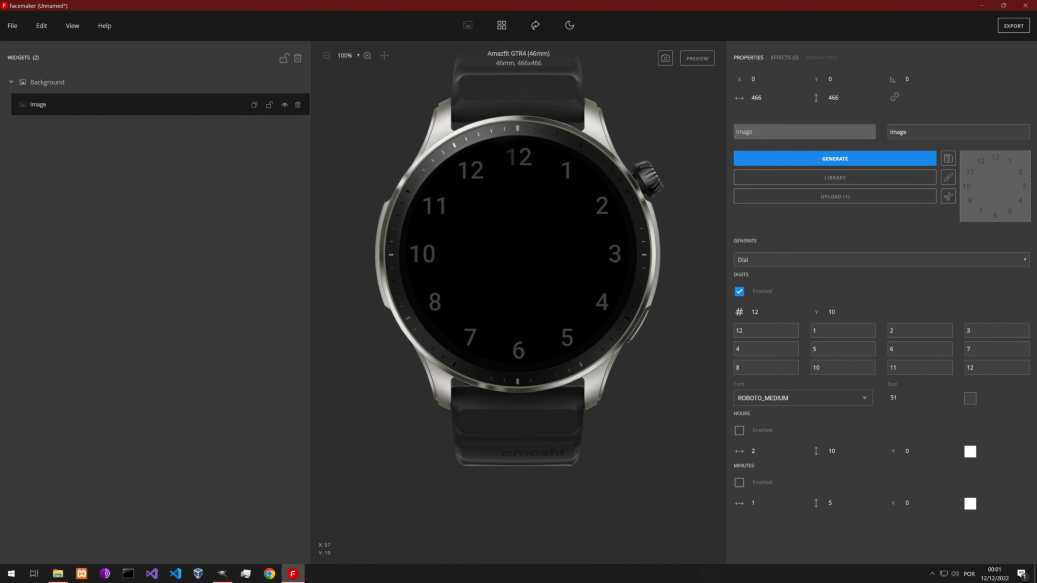
Relabel the last three dial digits as 9, 10 and 11.
{"action": "key", "text": "BackSpace"}
{"action": "key", "text": "BackSpace"}
{"action": "type", "text": "9"}
{"action": "key", "text": "BackSpace"}
{"action": "type", "text": "0"}
{"action": "key", "text": "Tab"}
{"action": "type", "text": "11"}
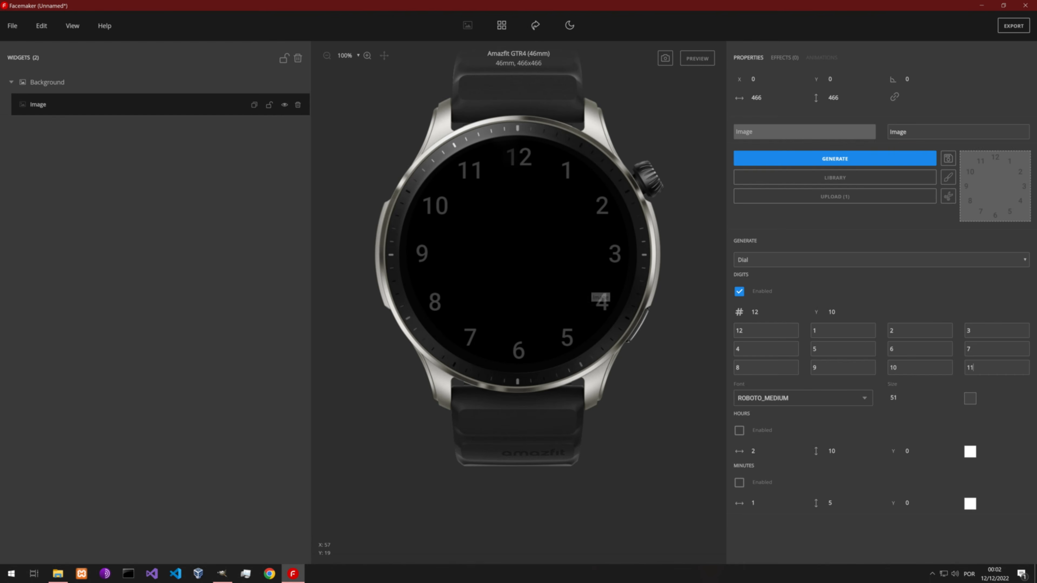
Enable the dial's hour marks and set the digits' Y offset to 21.
{"action": "left_click", "coordinate": [739, 431]}
{"action": "left_click", "coordinate": [845, 310]}
{"action": "left_click", "coordinate": [844, 310]}
{"action": "left_click", "coordinate": [845, 311]}
{"action": "left_click", "coordinate": [844, 310]}
{"action": "left_click", "coordinate": [845, 310]}
{"action": "left_click", "coordinate": [845, 311]}
{"action": "left_click", "coordinate": [845, 310]}
{"action": "left_click", "coordinate": [845, 310]}
{"action": "left_click", "coordinate": [844, 310]}
{"action": "left_click", "coordinate": [843, 310]}
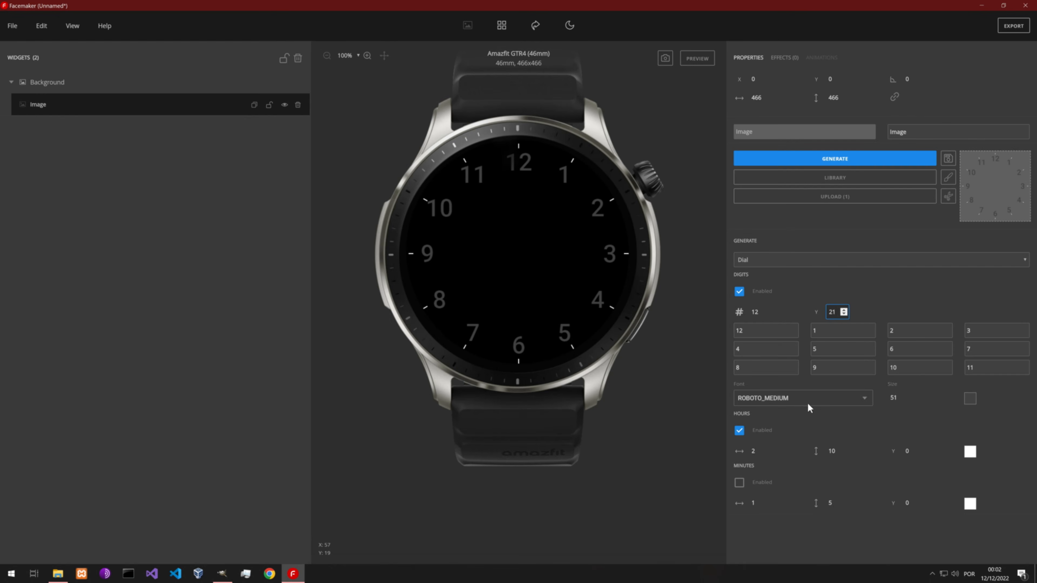
Change the dial digits' font to Antonio-Regular.
{"action": "left_click", "coordinate": [796, 403]}
{"action": "scroll", "coordinate": [789, 482], "scroll_direction": "up", "scroll_amount": 5}
{"action": "scroll", "coordinate": [779, 496], "scroll_direction": "down", "scroll_amount": 10}
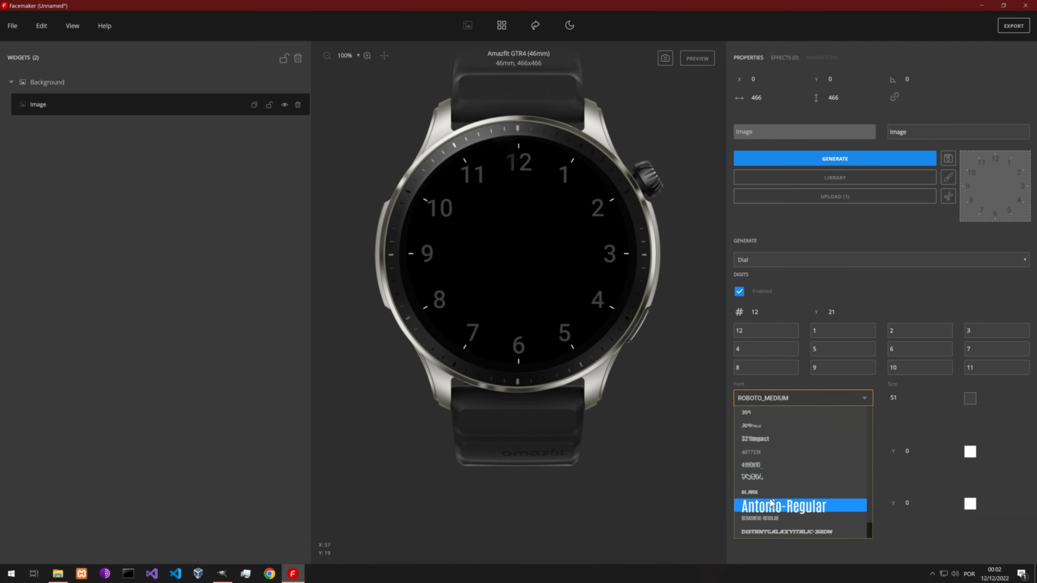
{"action": "left_click", "coordinate": [773, 461]}
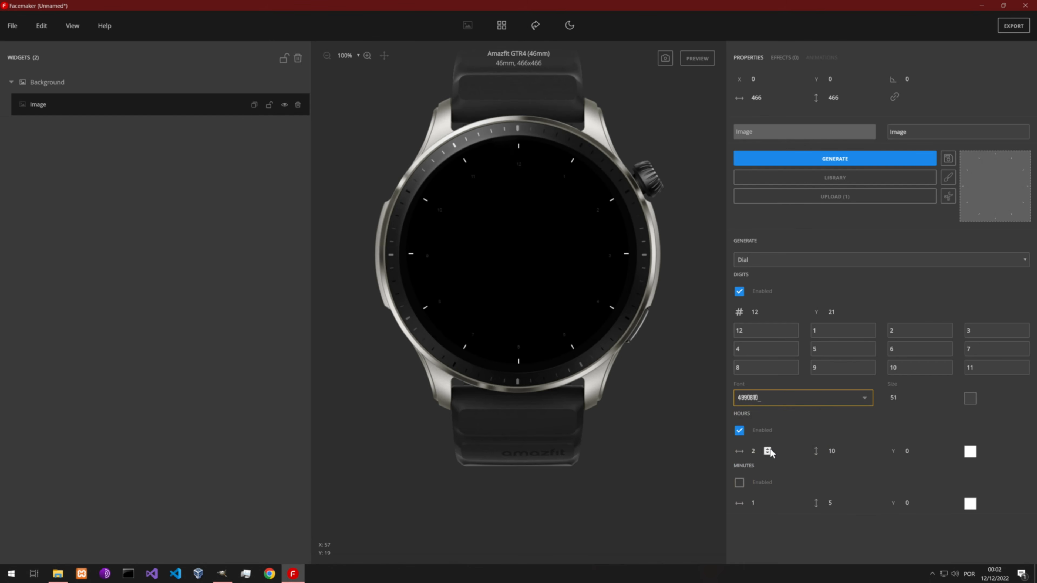
{"action": "left_click", "coordinate": [764, 392]}
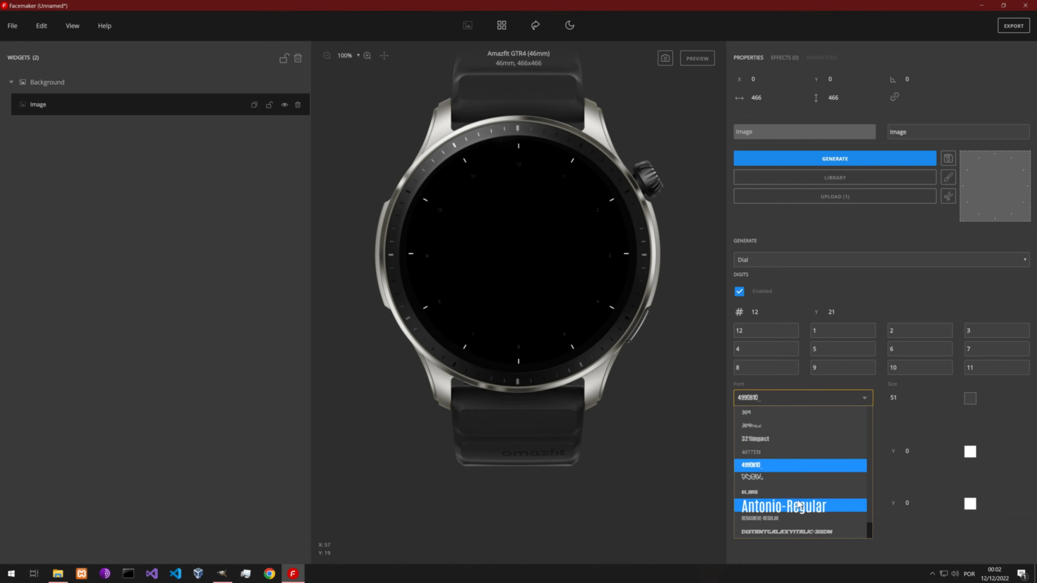
{"action": "left_click", "coordinate": [801, 507]}
Review the imported fonts, general defaults and export options in the preferences, and submit them as they are.
{"action": "left_click", "coordinate": [42, 25]}
{"action": "left_click", "coordinate": [61, 236]}
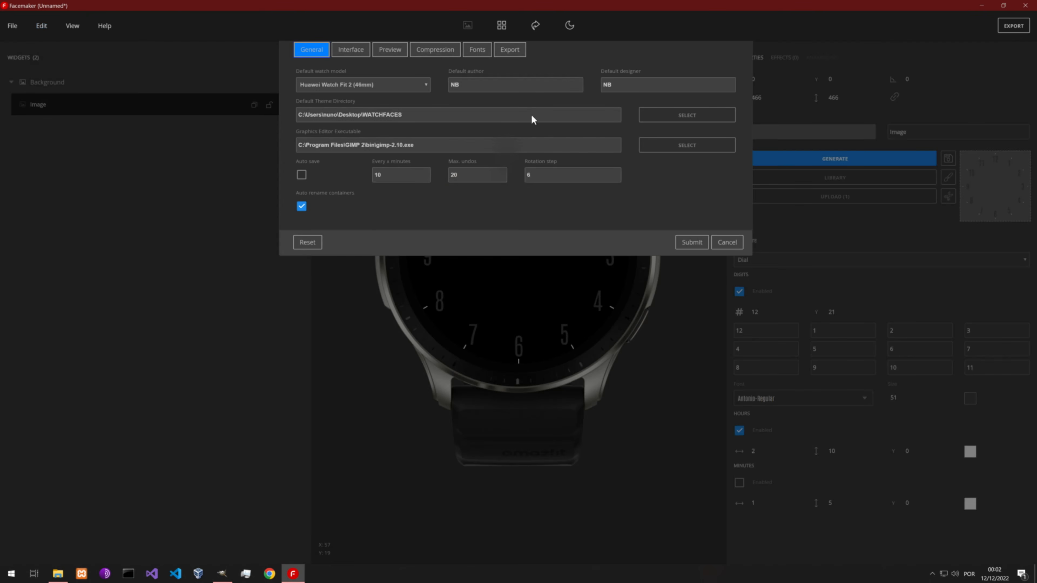
{"action": "left_click", "coordinate": [474, 51]}
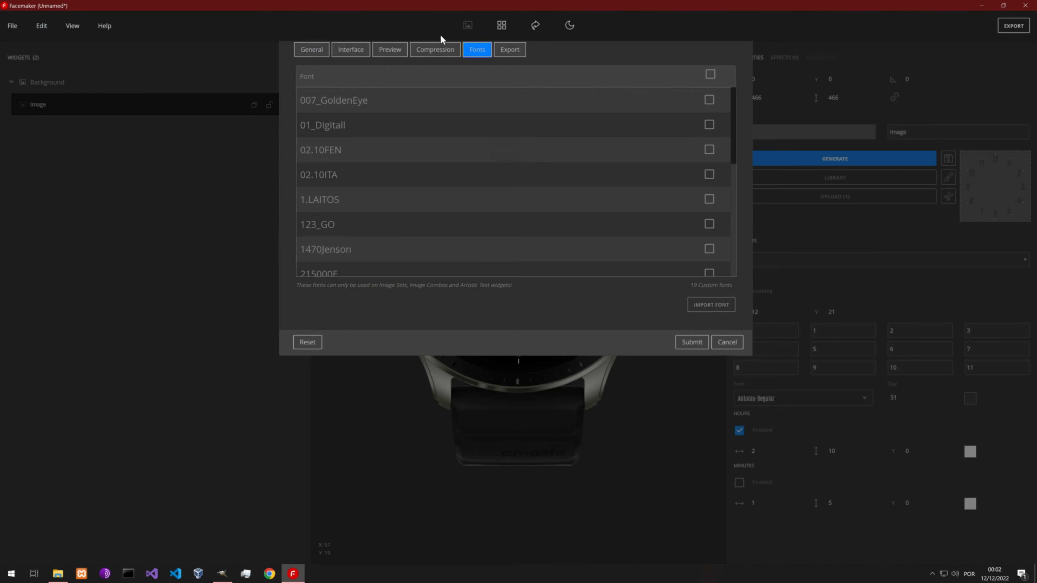
{"action": "scroll", "coordinate": [406, 148], "scroll_direction": "down", "scroll_amount": 5}
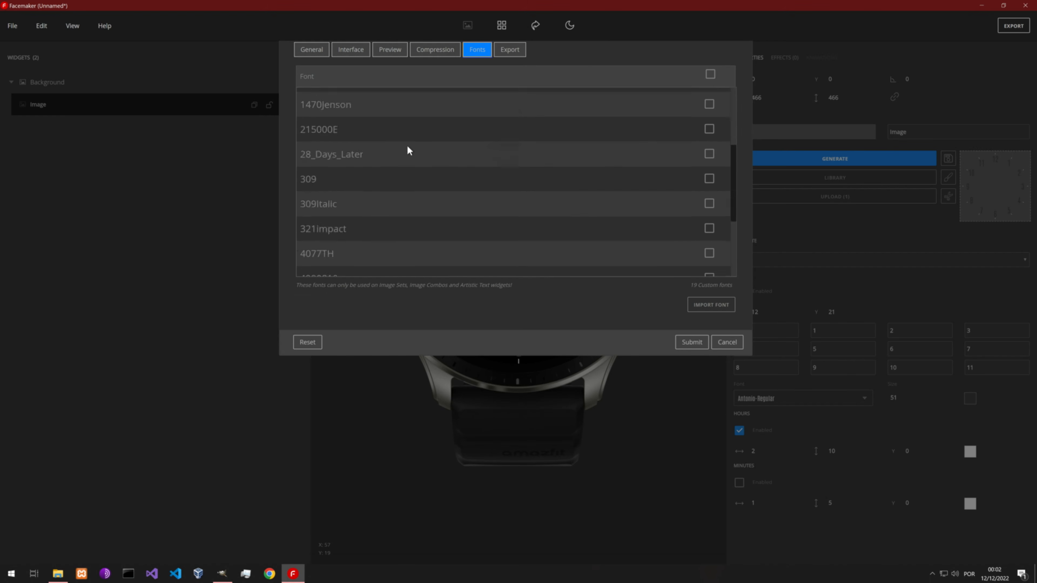
{"action": "scroll", "coordinate": [407, 147], "scroll_direction": "up", "scroll_amount": 5}
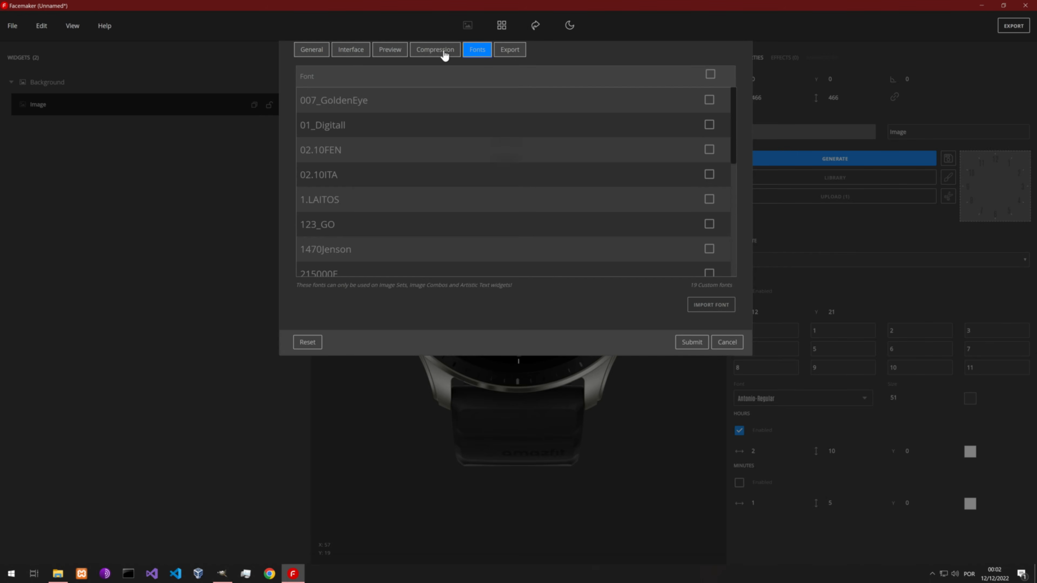
{"action": "left_click", "coordinate": [313, 52]}
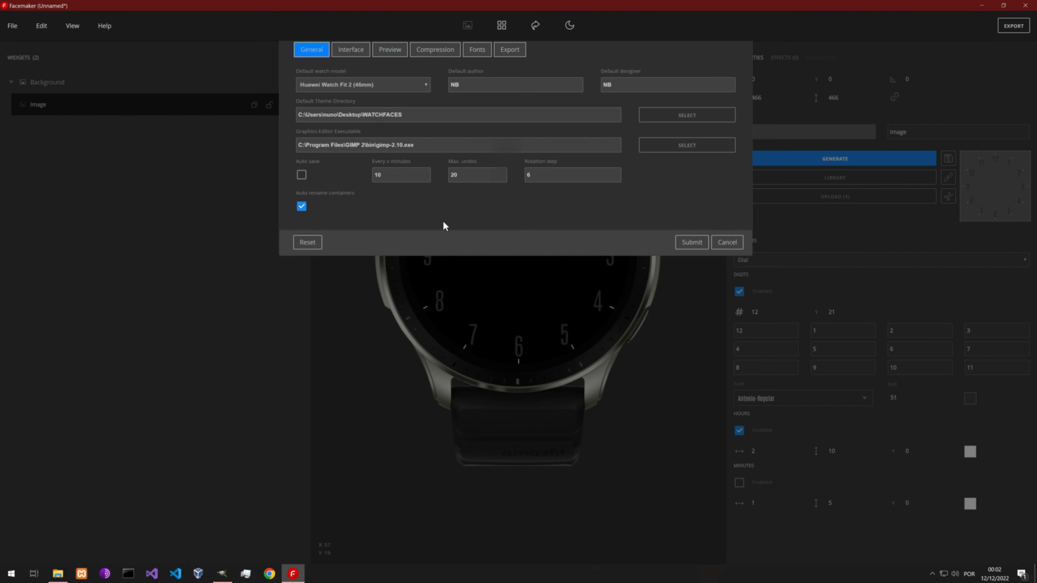
{"action": "left_click", "coordinate": [513, 50]}
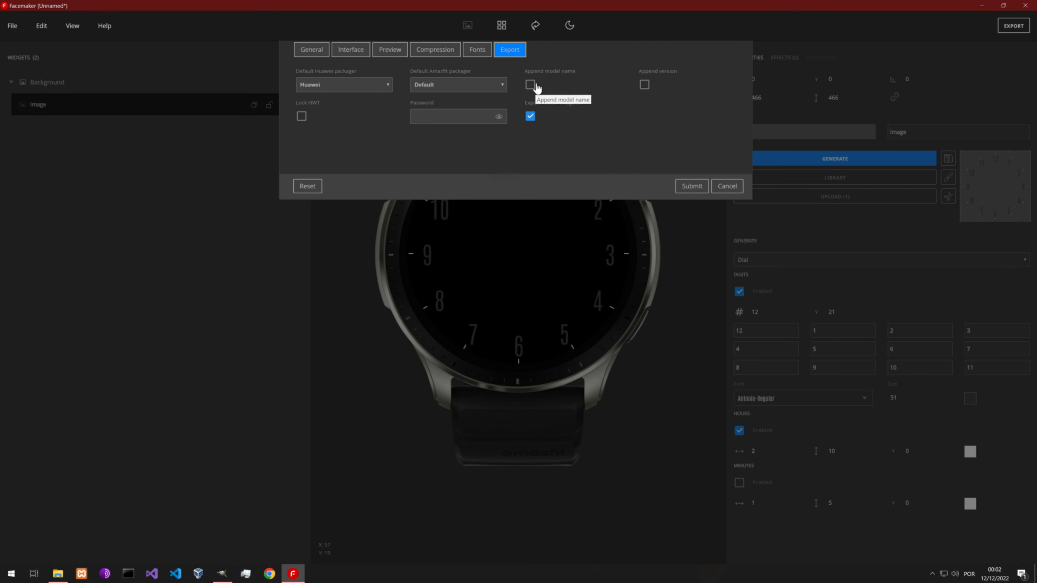
{"action": "left_click", "coordinate": [311, 50]}
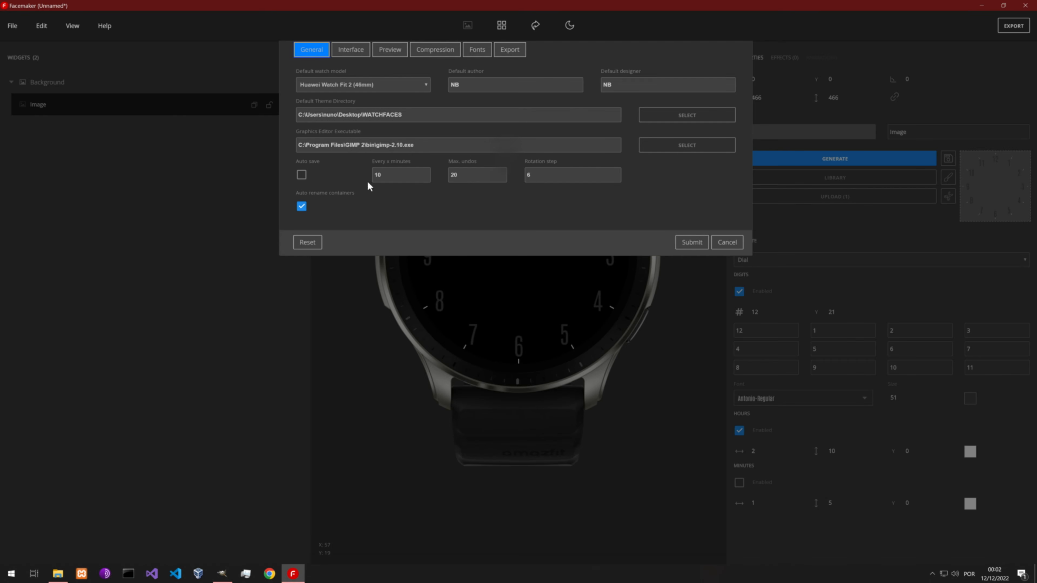
{"action": "left_click", "coordinate": [686, 242]}
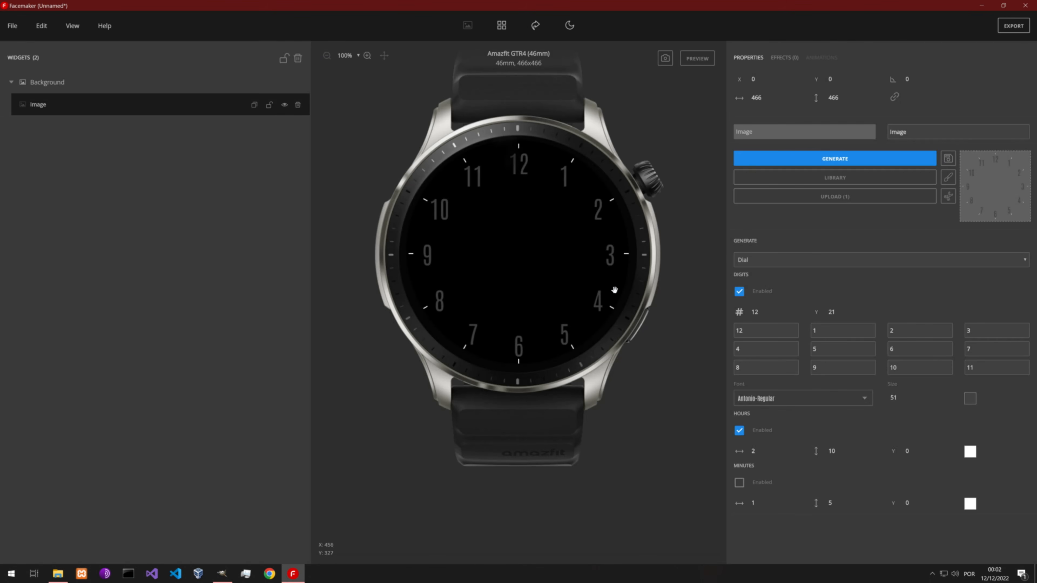
Change the end colour of the dial digits' gradient to pure red, rgba(255, 0, 0, 1).
{"action": "left_click", "coordinate": [968, 402]}
{"action": "left_click_drag", "start_coordinate": [572, 228], "coordinate": [286, 211]}
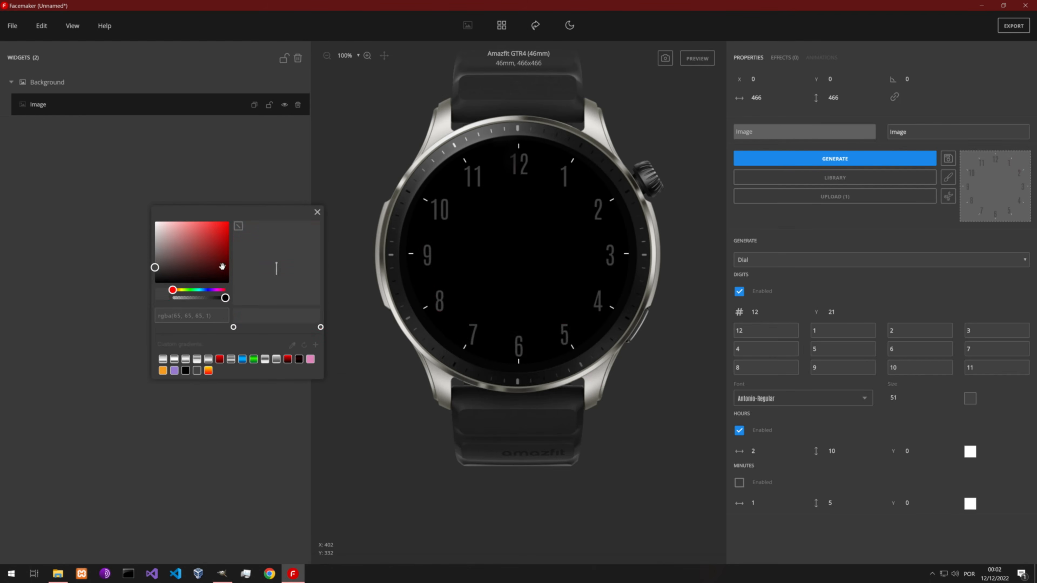
{"action": "left_click_drag", "start_coordinate": [222, 266], "coordinate": [229, 221]}
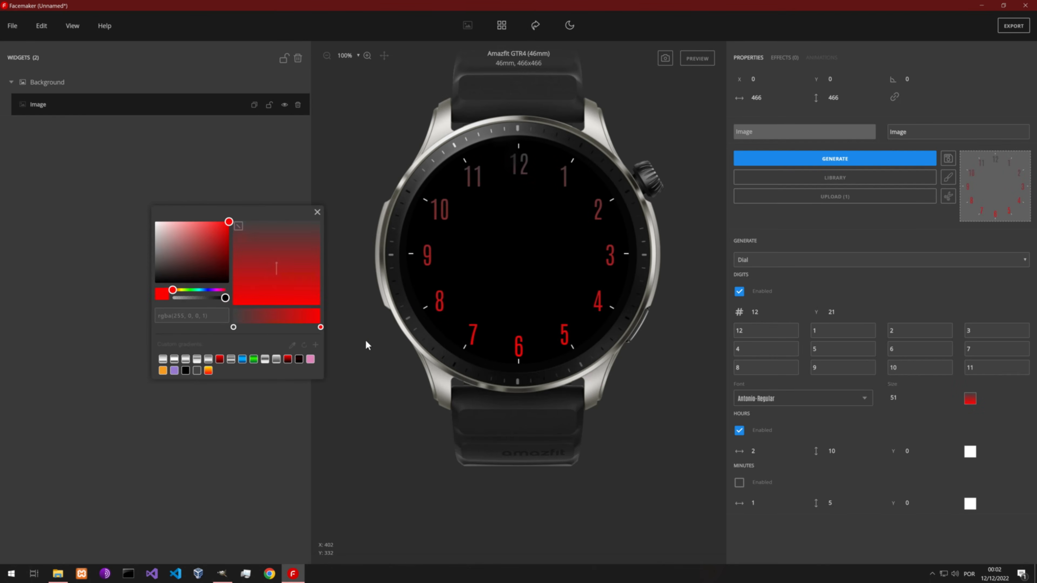
{"action": "left_click", "coordinate": [317, 212]}
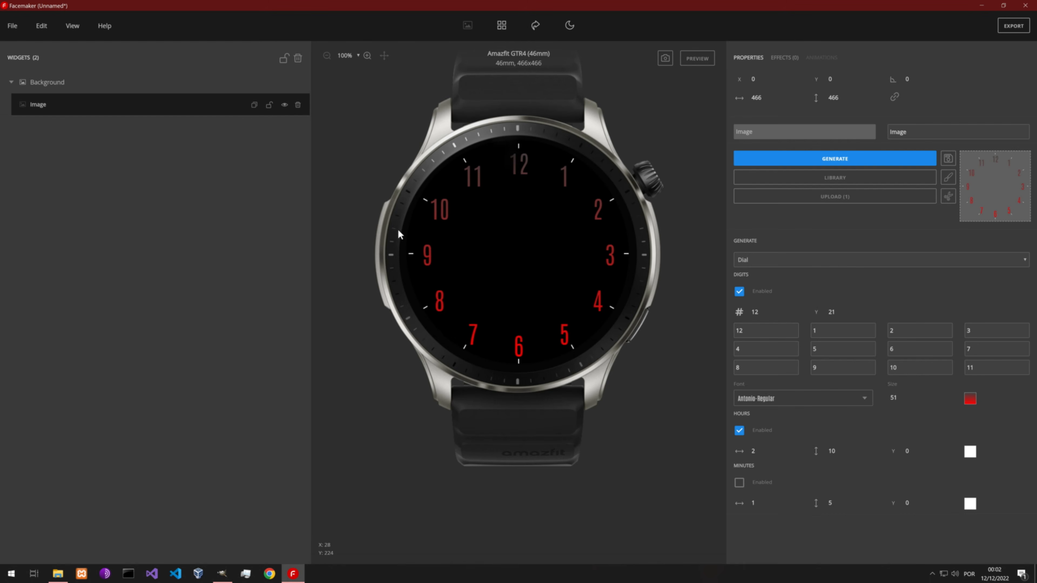
Enable the dial's minute marks and colour them mid grey.
{"action": "left_click", "coordinate": [742, 487]}
{"action": "left_click", "coordinate": [970, 504]}
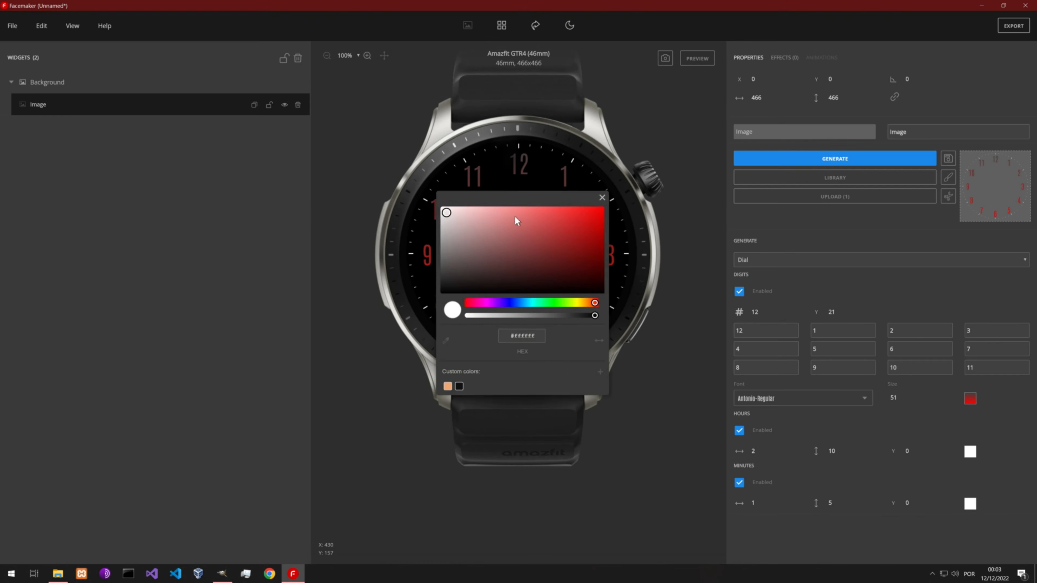
{"action": "left_click_drag", "start_coordinate": [518, 203], "coordinate": [205, 184]}
{"action": "left_click_drag", "start_coordinate": [141, 221], "coordinate": [88, 239]}
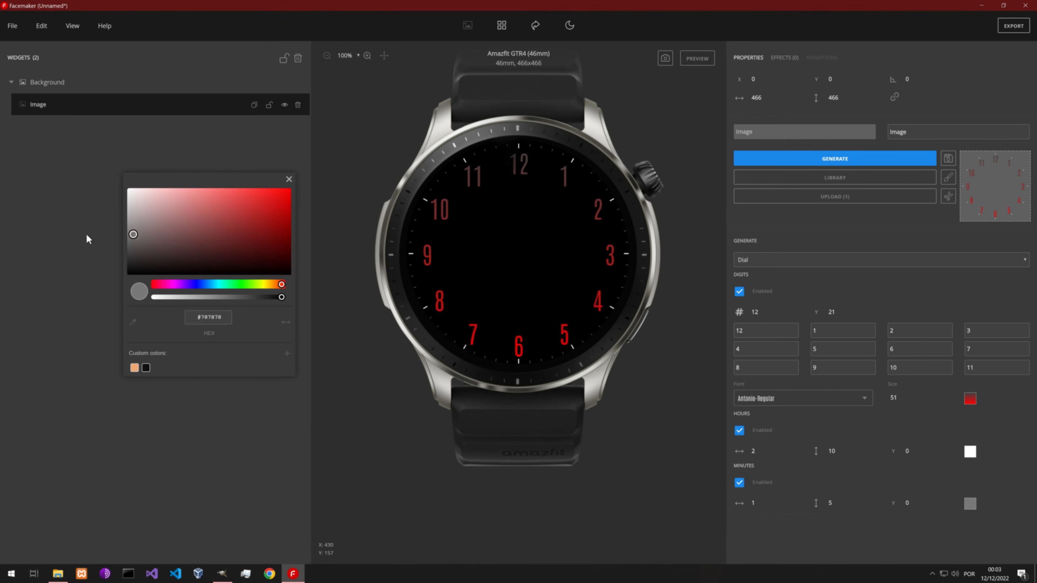
{"action": "left_click", "coordinate": [288, 180]}
Change the colour of the dial's hour marks to a mid grey.
{"action": "left_click", "coordinate": [969, 451]}
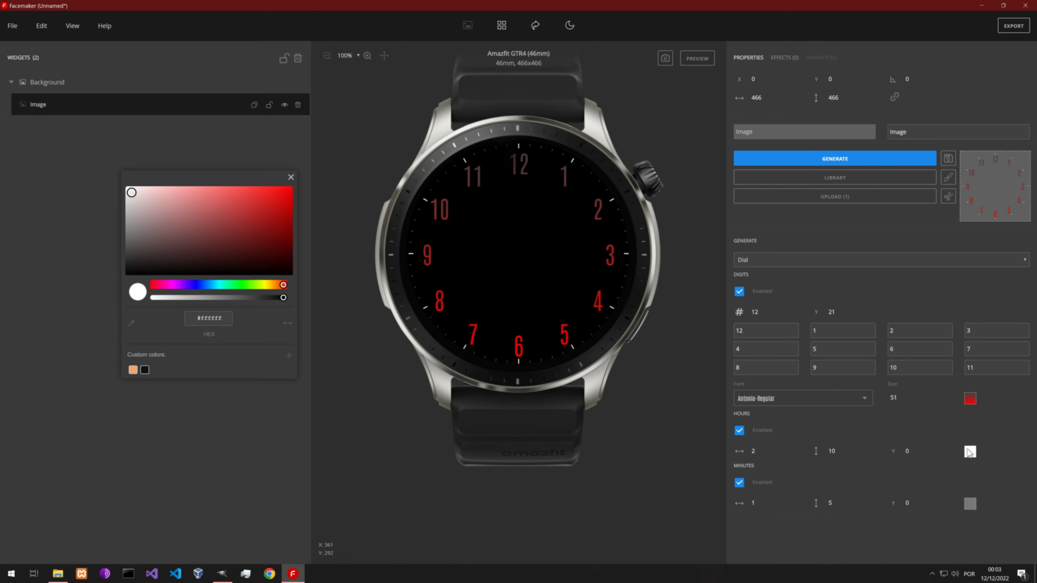
{"action": "left_click_drag", "start_coordinate": [153, 248], "coordinate": [108, 235]}
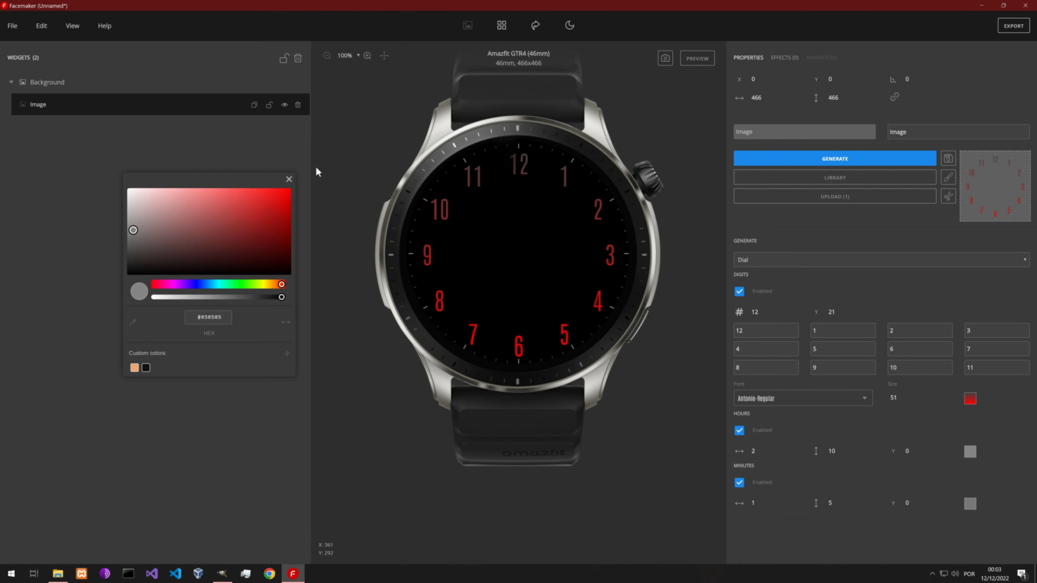
{"action": "left_click", "coordinate": [288, 180]}
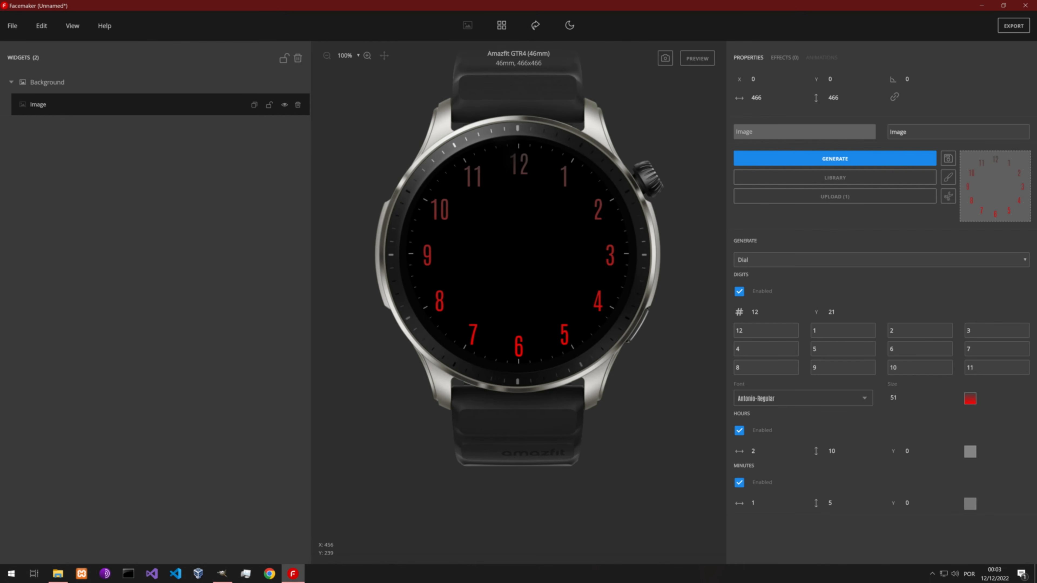
Try the 321impact font on the dial digits and switch them to the swatch font.
{"action": "left_click", "coordinate": [800, 402]}
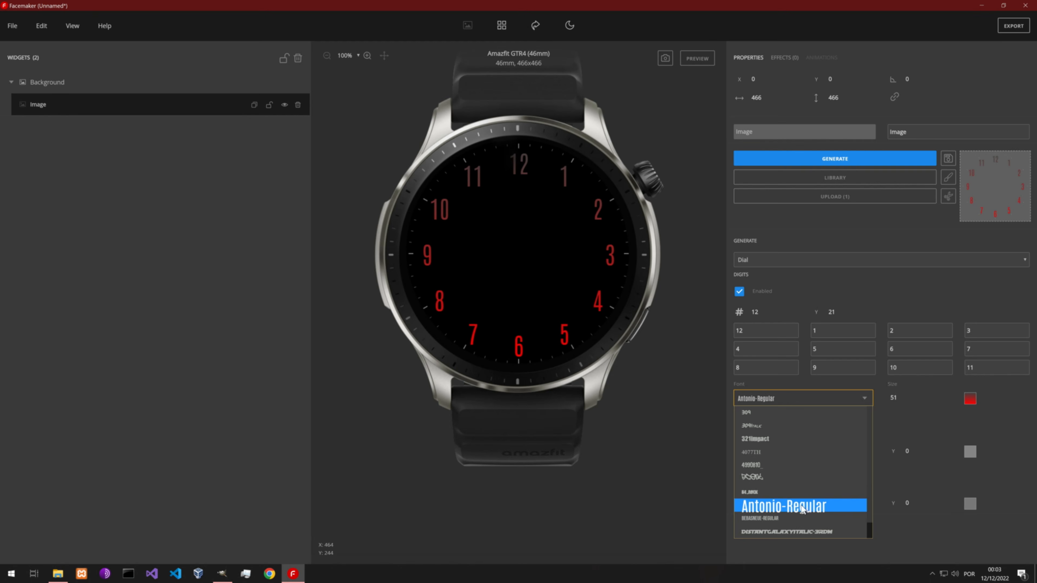
{"action": "left_click", "coordinate": [763, 440]}
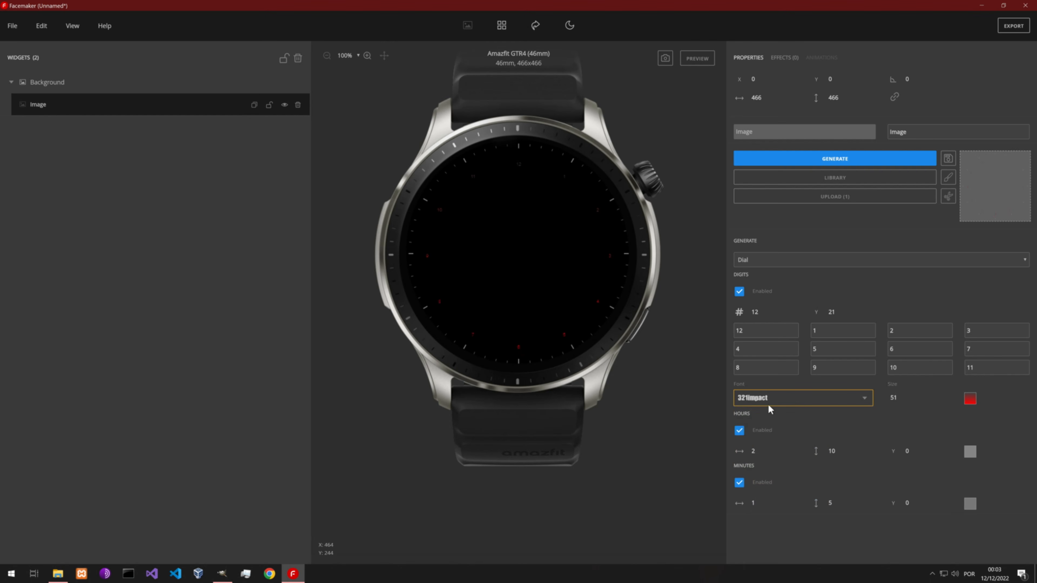
{"action": "left_click", "coordinate": [796, 403]}
{"action": "scroll", "coordinate": [766, 451], "scroll_direction": "down", "scroll_amount": 5}
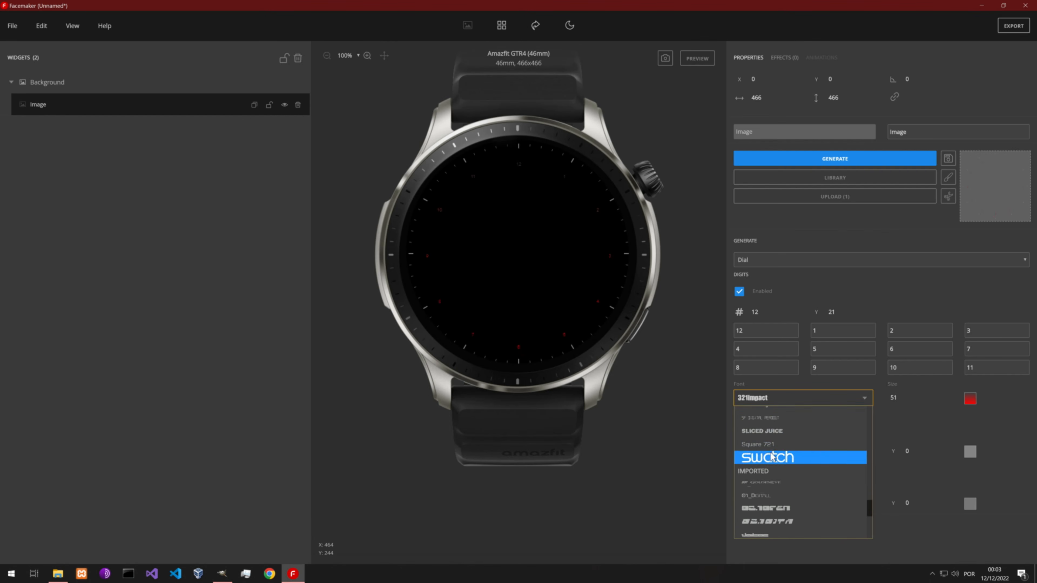
{"action": "left_click", "coordinate": [778, 457]}
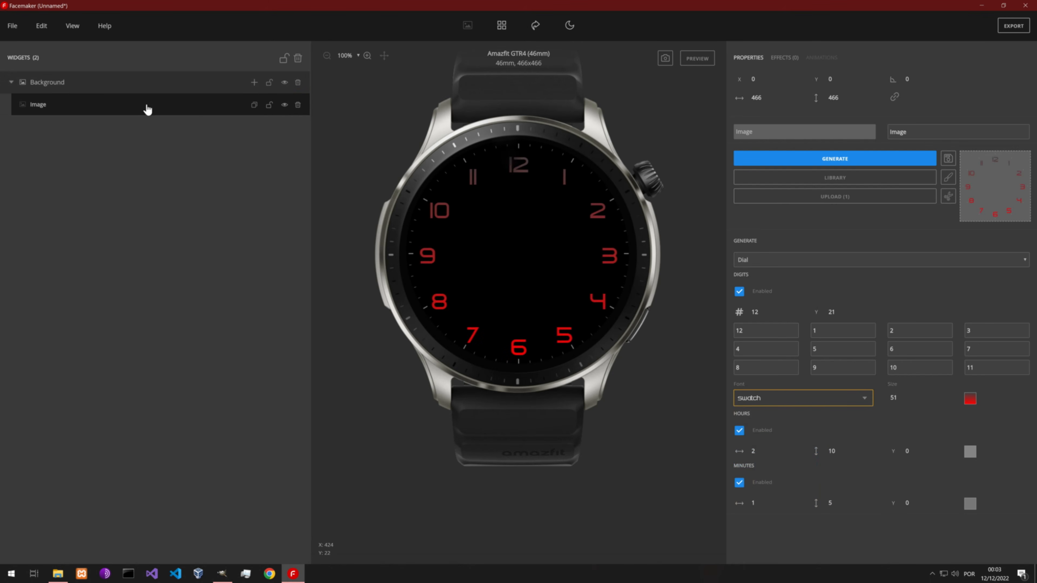
Delete the generated dial image from the background group and add a new, empty Image widget to it.
{"action": "left_click", "coordinate": [298, 106]}
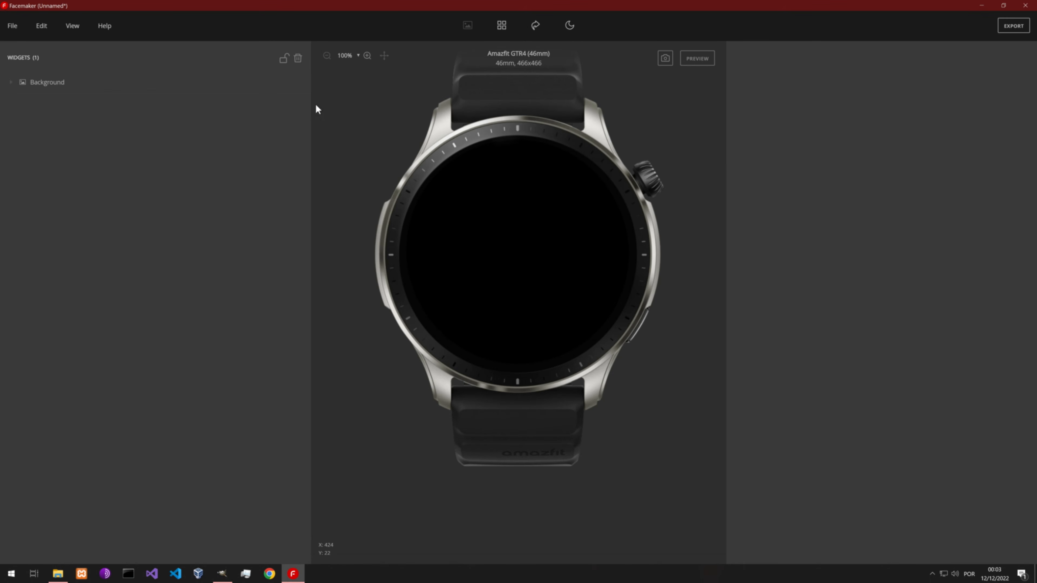
{"action": "left_click", "coordinate": [255, 83]}
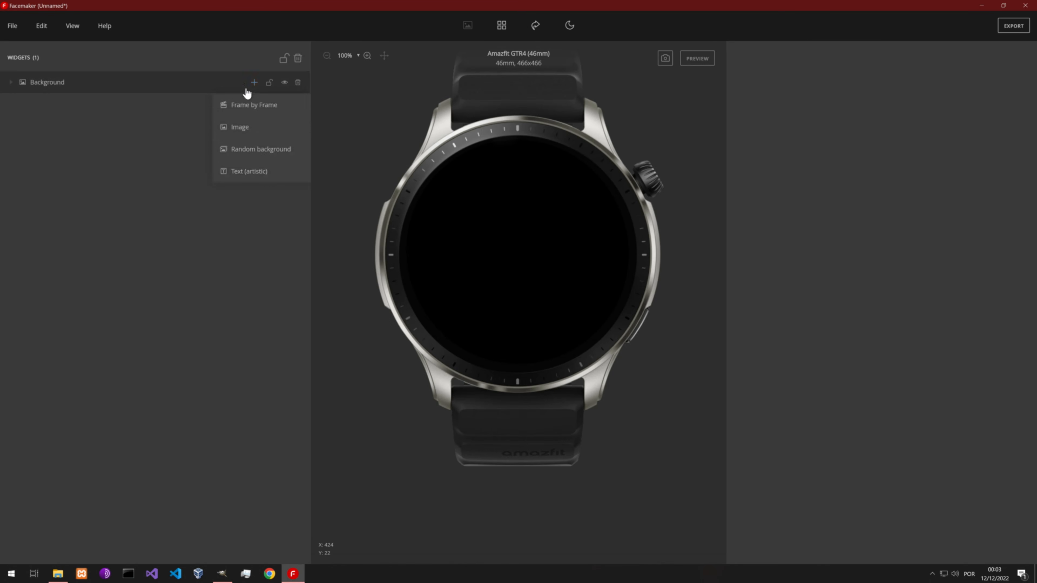
{"action": "left_click", "coordinate": [249, 129]}
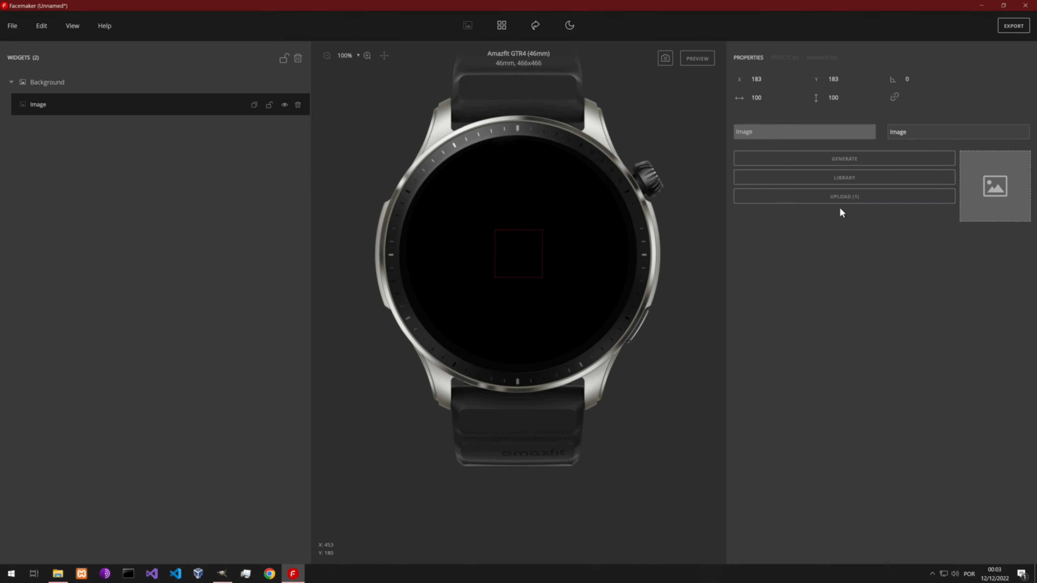
Load bg.png from the freeStylerFM folder in File Explorer into the new background image, and return to Facemaker.
{"action": "left_click", "coordinate": [58, 574]}
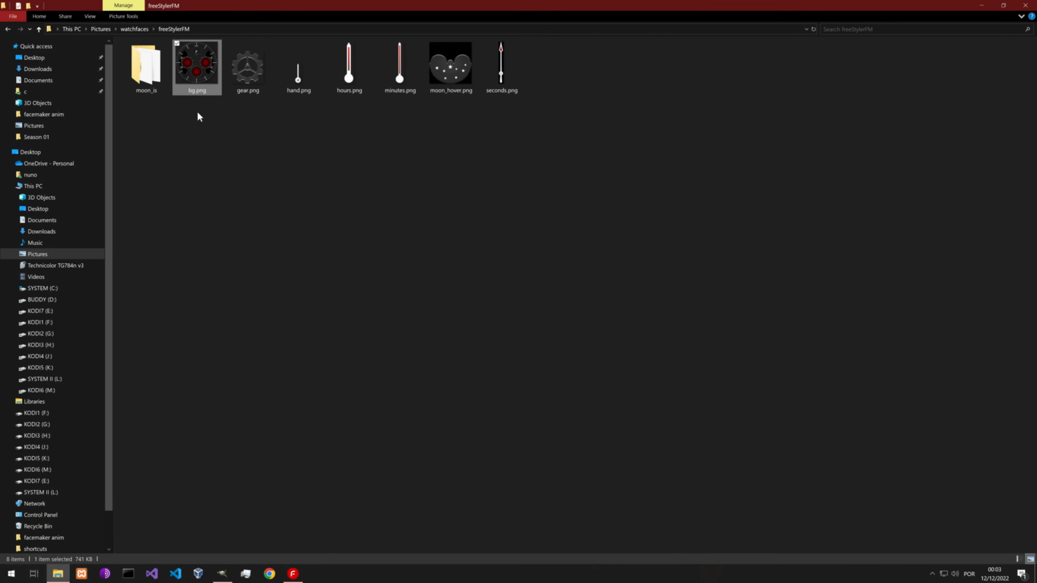
{"action": "left_click_drag", "start_coordinate": [328, 5], "coordinate": [190, 183]}
{"action": "left_click_drag", "start_coordinate": [153, 252], "coordinate": [1001, 192]}
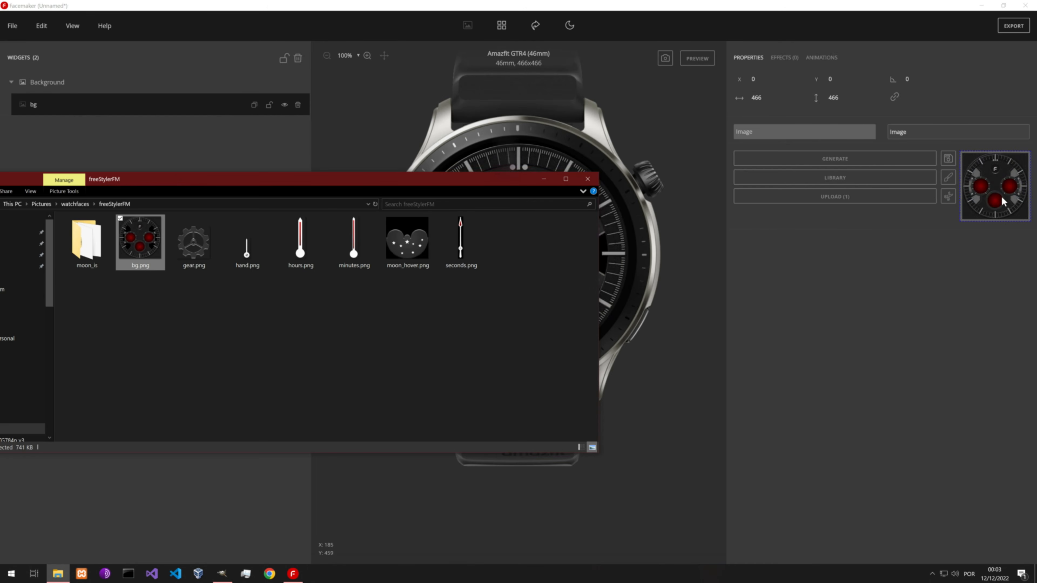
{"action": "left_click", "coordinate": [844, 349]}
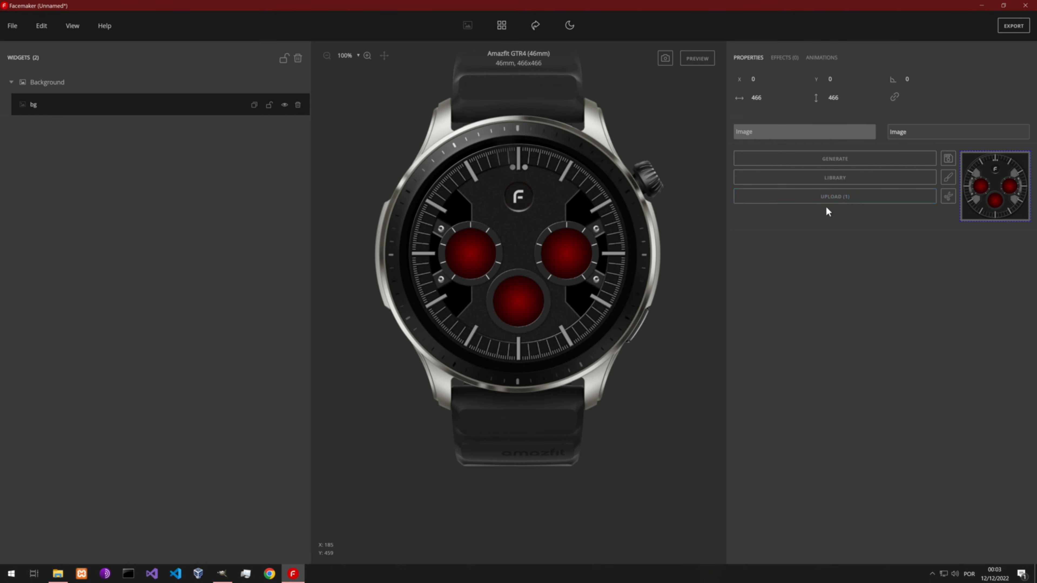
{"action": "left_click", "coordinate": [847, 197]}
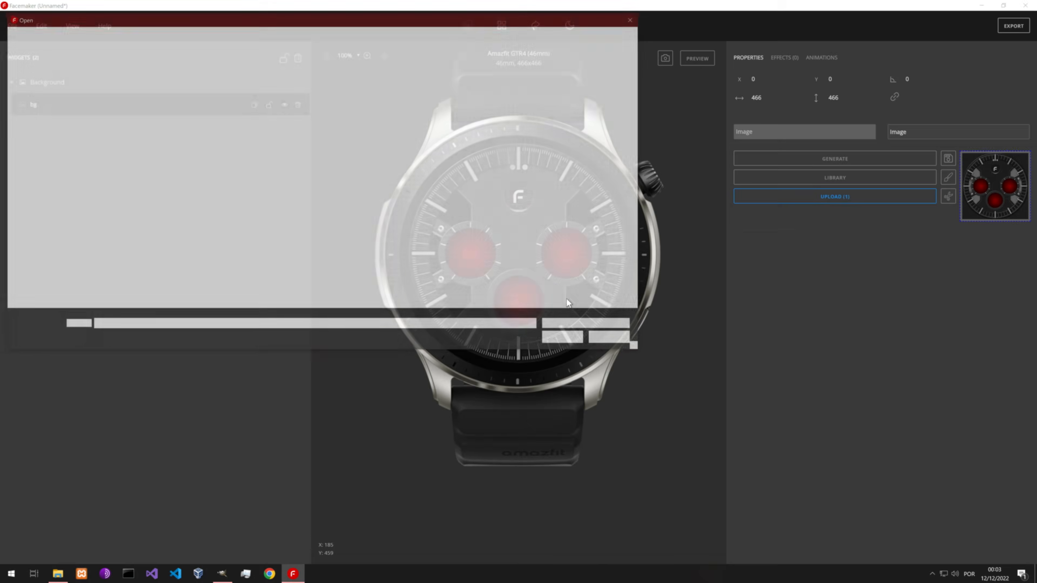
{"action": "left_click", "coordinate": [633, 19]}
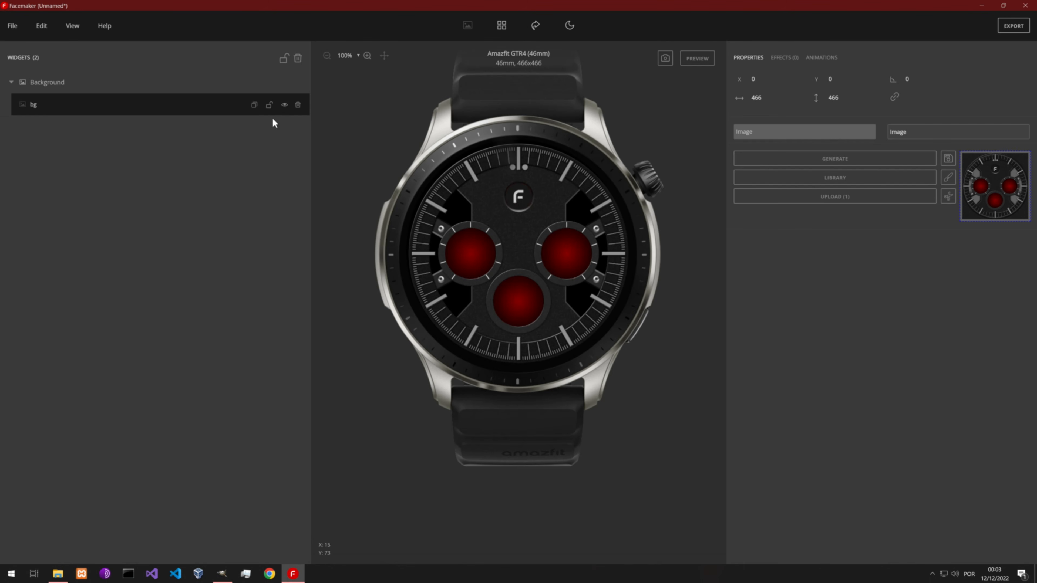
{"action": "left_click", "coordinate": [286, 107]}
{"action": "left_click", "coordinate": [286, 108]}
Switch to GIMP to view the layered freeStylerFM source design, and return to Facemaker.
{"action": "left_click", "coordinate": [221, 573]}
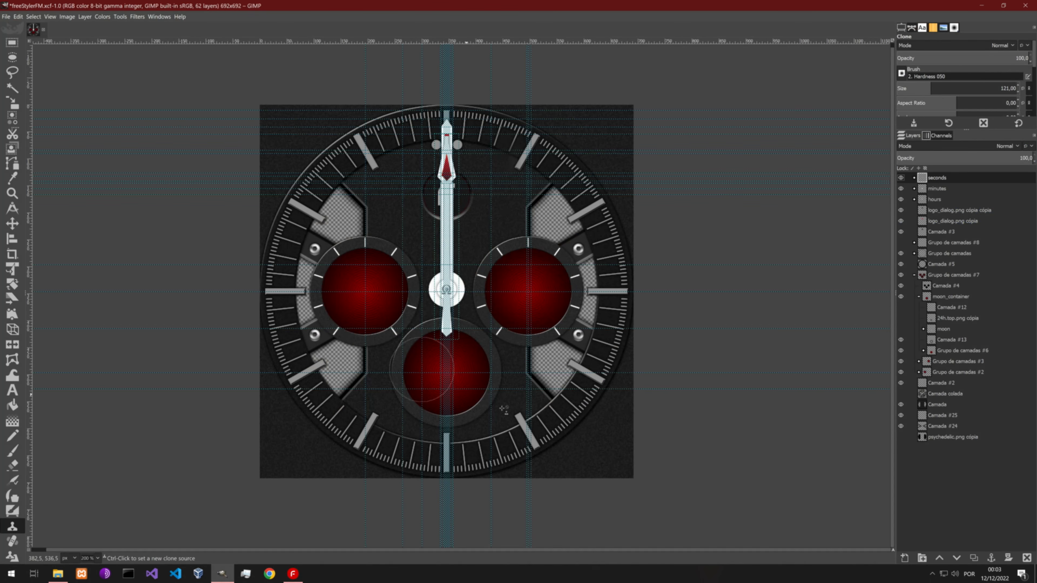
{"action": "left_click", "coordinate": [981, 6]}
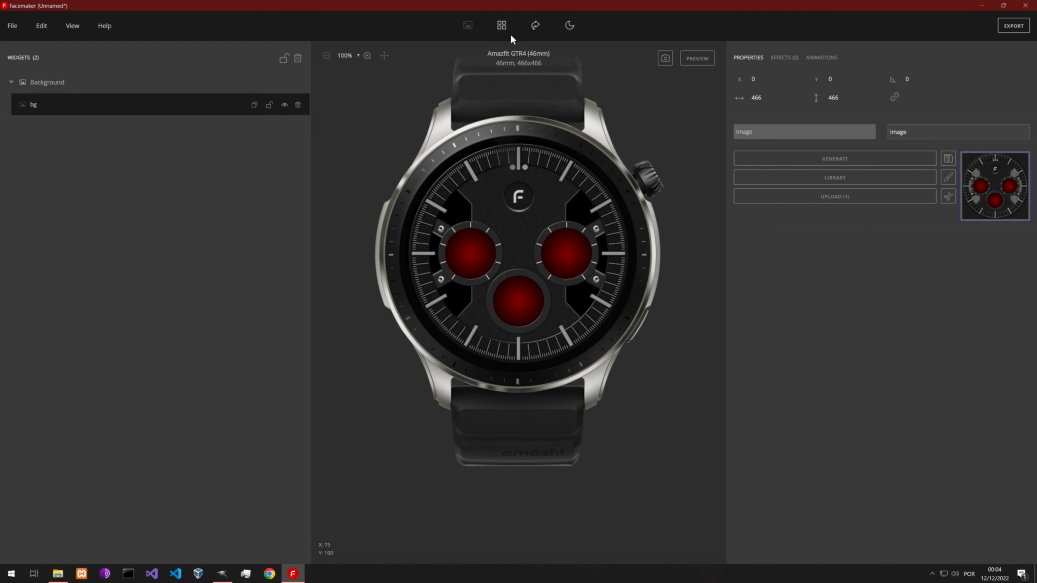
Create a Widget group above the background and add an Analog Dial to it.
{"action": "left_click", "coordinate": [502, 26]}
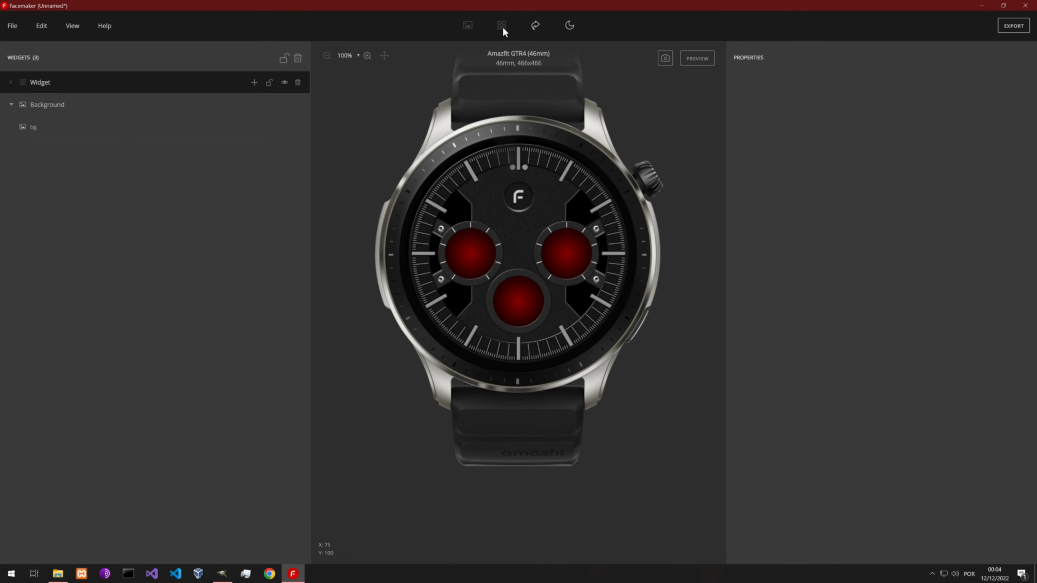
{"action": "left_click", "coordinate": [256, 83]}
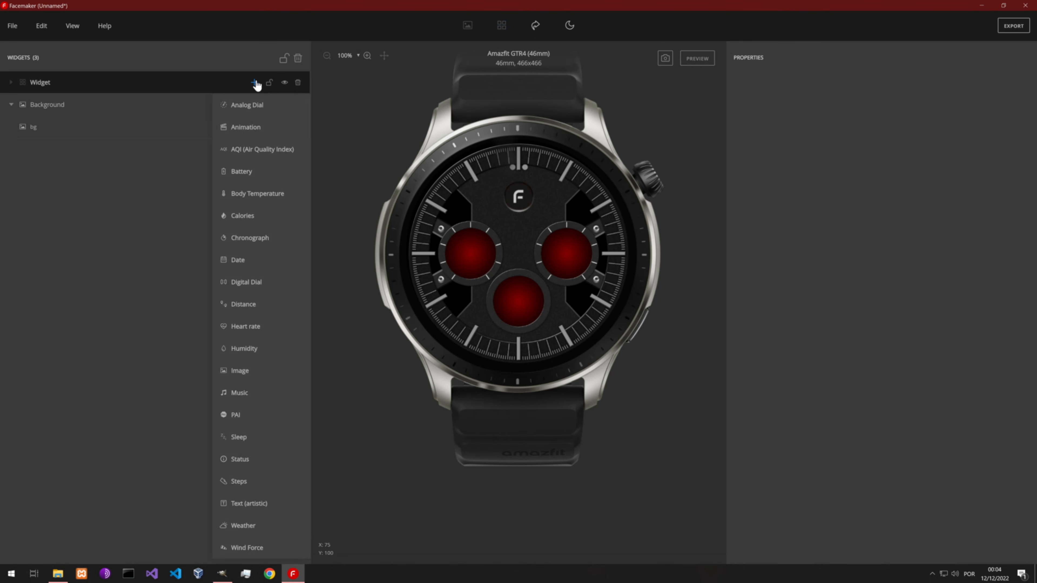
{"action": "left_click", "coordinate": [253, 111]}
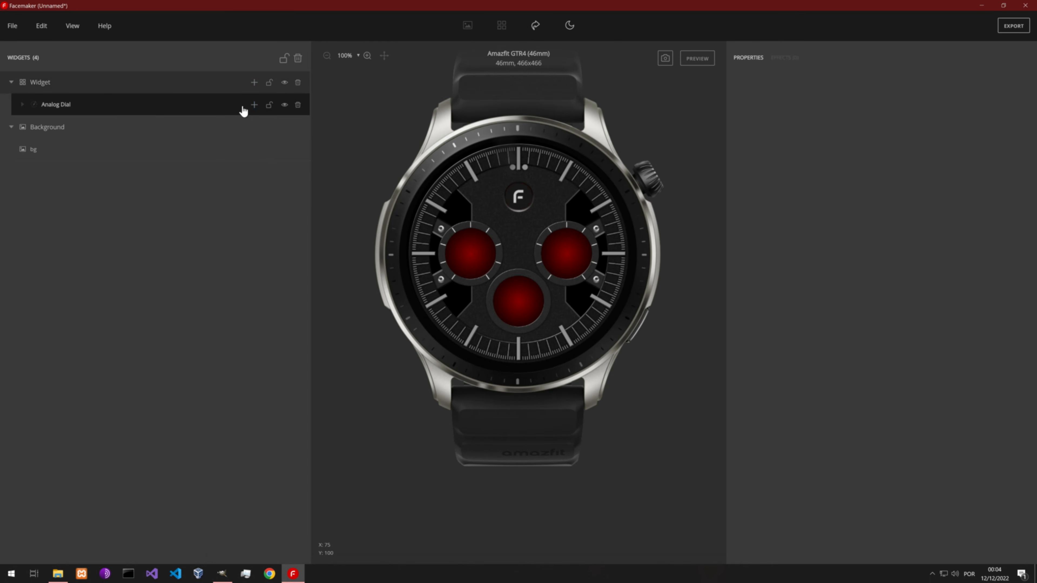
Add an Hours hand and a Minutes hand to the Analog Dial.
{"action": "left_click", "coordinate": [251, 107]}
{"action": "left_click", "coordinate": [247, 147]}
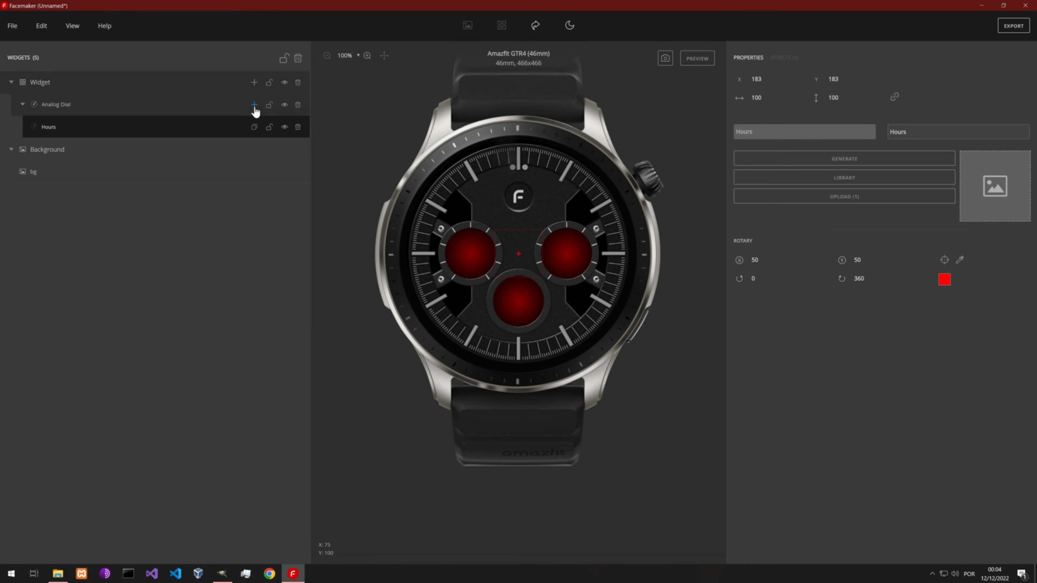
{"action": "left_click", "coordinate": [254, 105]}
{"action": "left_click", "coordinate": [255, 217]}
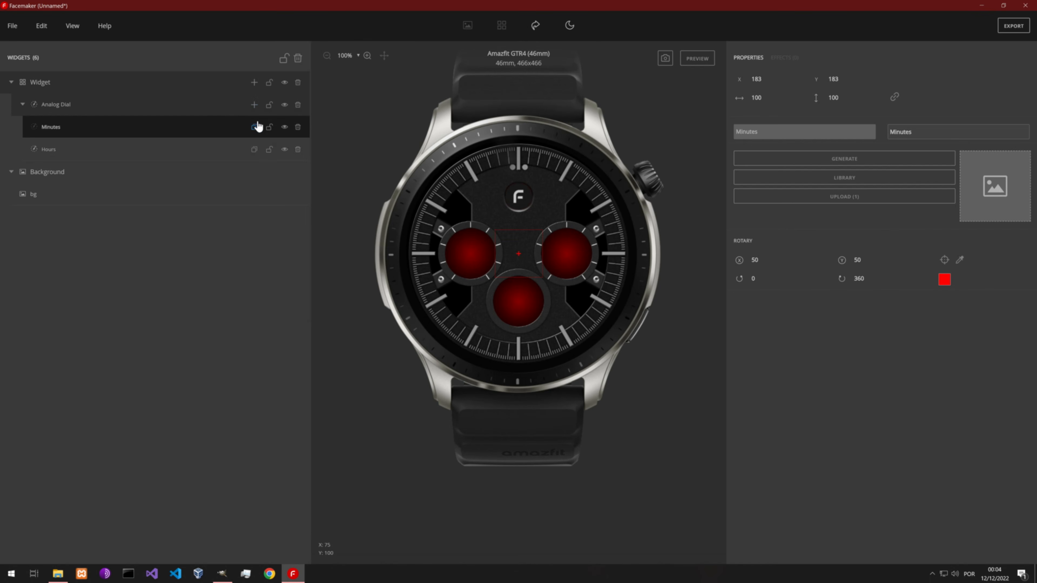
Add a Seconds hand to the Analog Dial and reorder the hands so Minutes sits below Hours.
{"action": "left_click", "coordinate": [249, 260]}
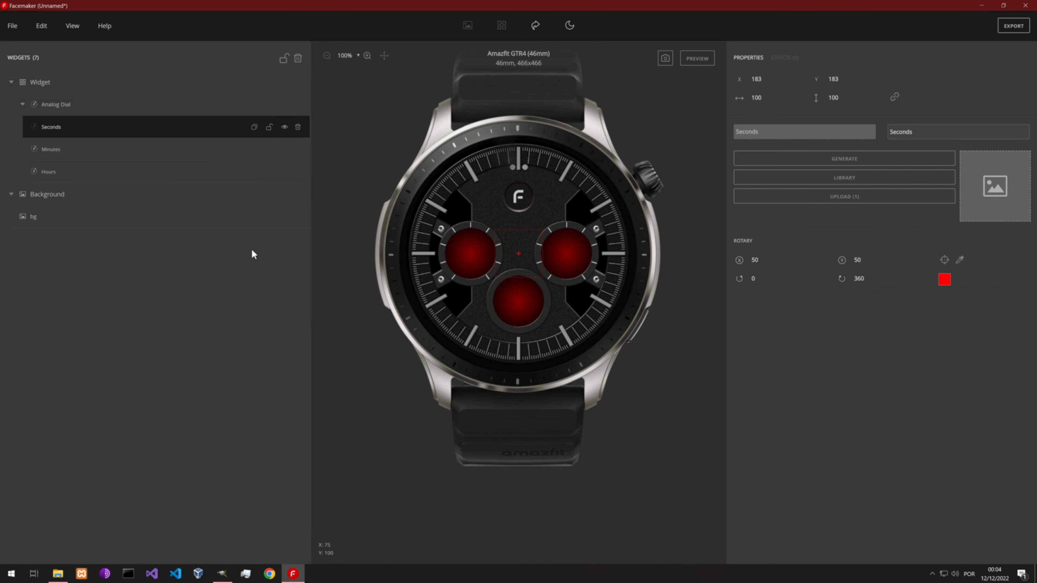
{"action": "left_click_drag", "start_coordinate": [100, 171], "coordinate": [79, 151]}
{"action": "left_click", "coordinate": [72, 178]}
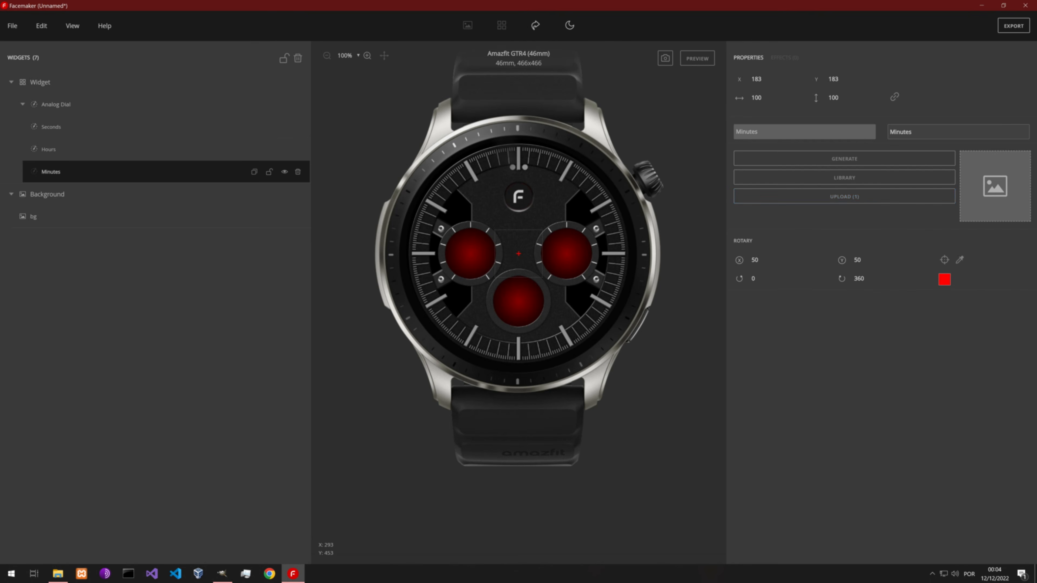
Load hours.png from the freeStylerFM folder in File Explorer into the Minutes hand, and return to Facemaker.
{"action": "left_click", "coordinate": [58, 574]}
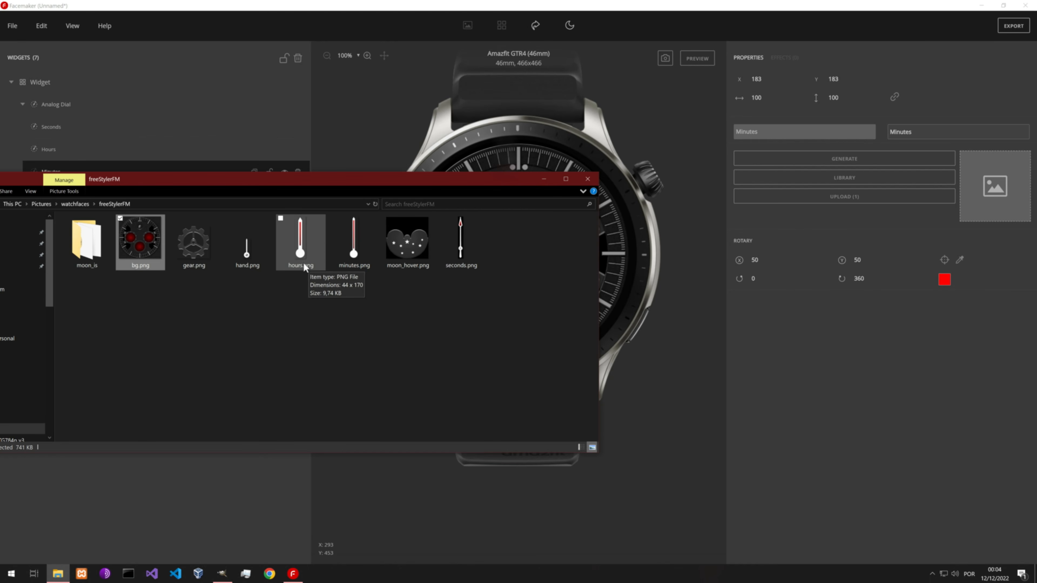
{"action": "left_click_drag", "start_coordinate": [304, 252], "coordinate": [996, 193]}
{"action": "left_click", "coordinate": [904, 442]}
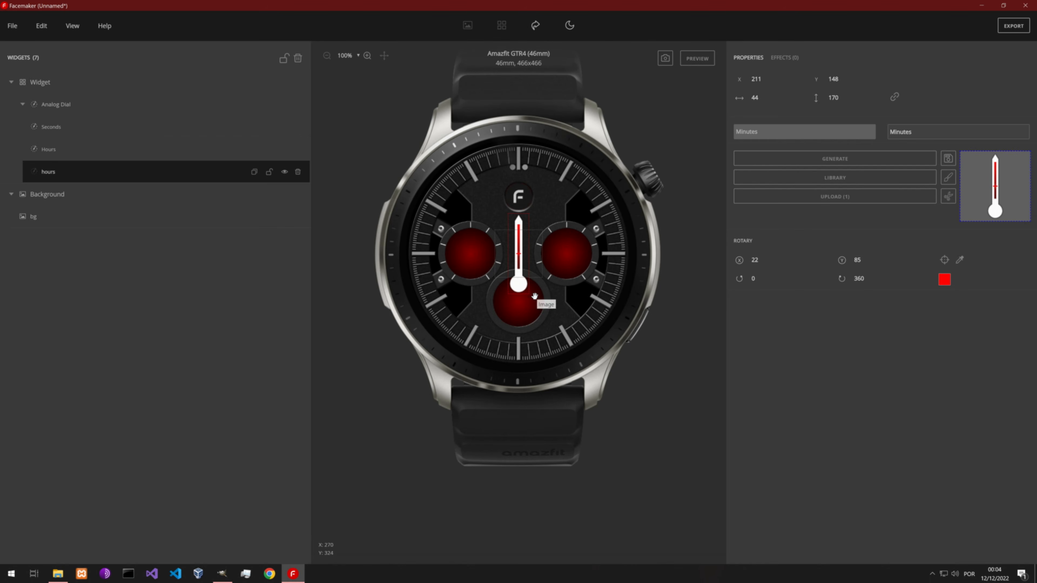
Resize the areas beside the canvas to give the watch more room, and enlarge the view of the hand.
{"action": "left_click_drag", "start_coordinate": [309, 275], "coordinate": [200, 278]}
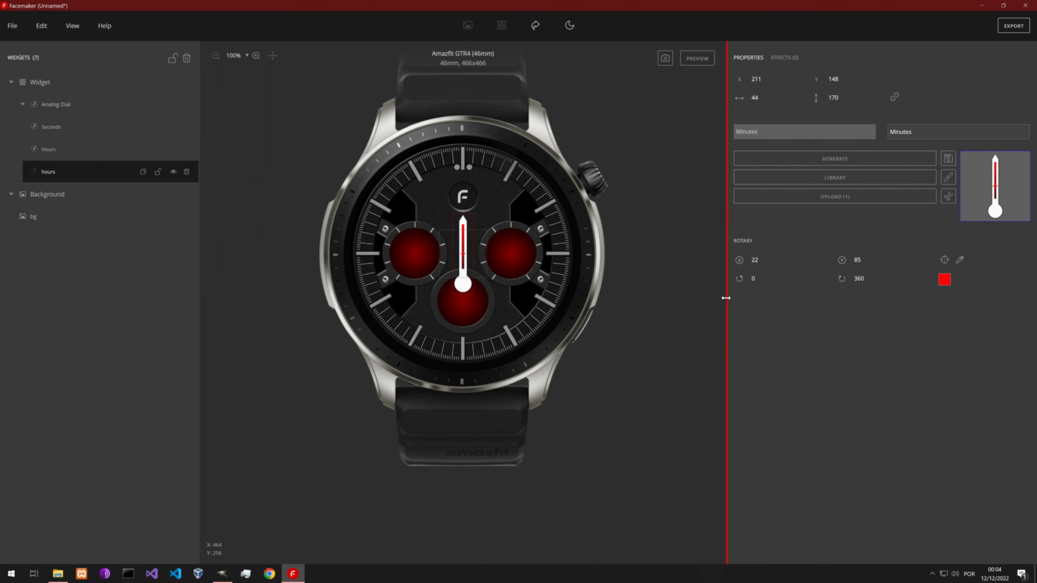
{"action": "left_click_drag", "start_coordinate": [727, 299], "coordinate": [671, 286]}
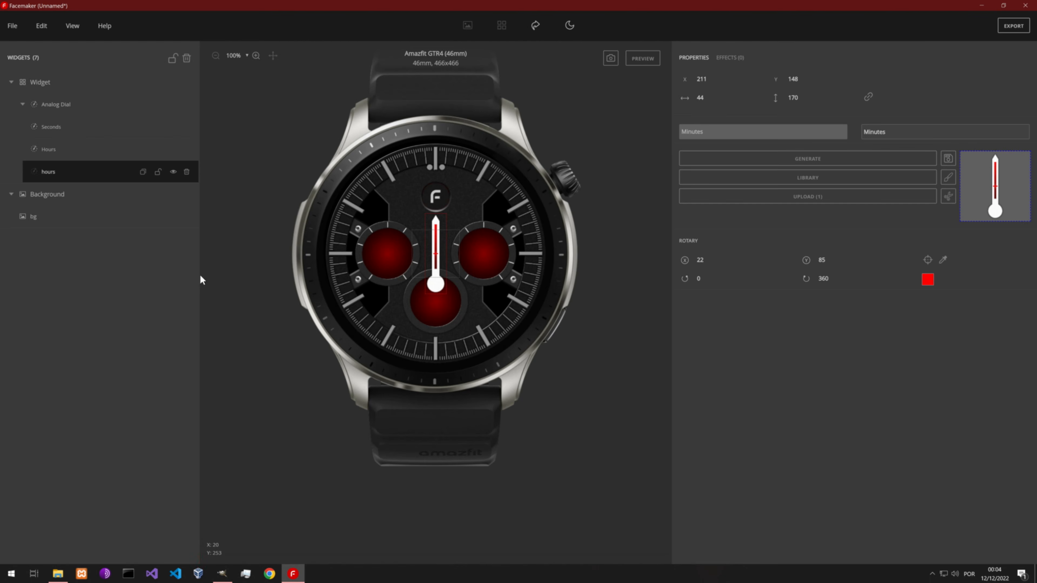
{"action": "left_click_drag", "start_coordinate": [199, 276], "coordinate": [262, 290]}
{"action": "left_click_drag", "start_coordinate": [671, 326], "coordinate": [775, 325]}
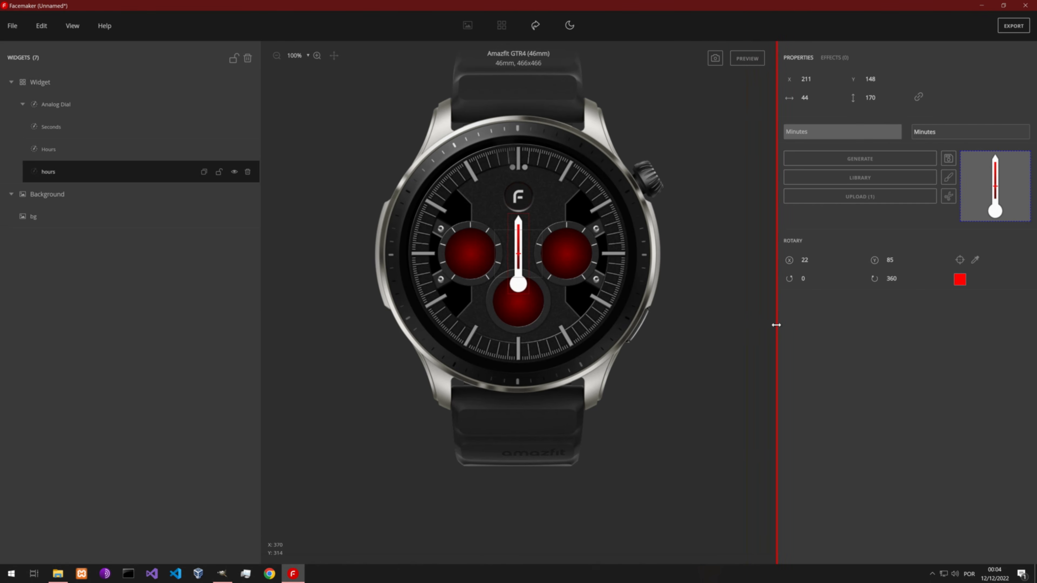
{"action": "scroll", "coordinate": [540, 279], "scroll_direction": "up", "scroll_amount": 7}
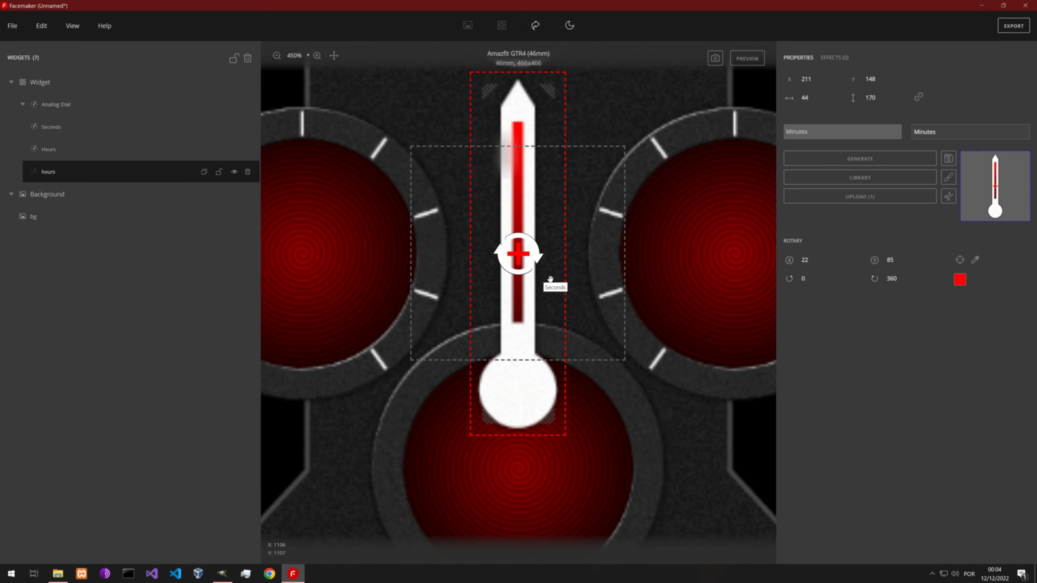
{"action": "left_click_drag", "start_coordinate": [776, 322], "coordinate": [798, 322]}
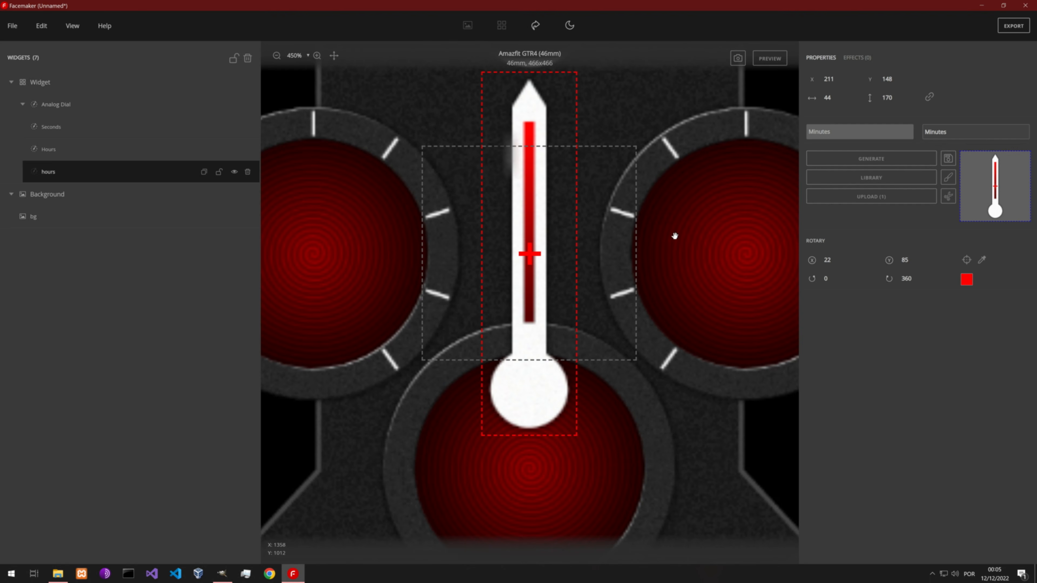
Display the guide lines over the watch face and set the Minutes hand's vertical position to 85.
{"action": "left_click", "coordinate": [523, 170]}
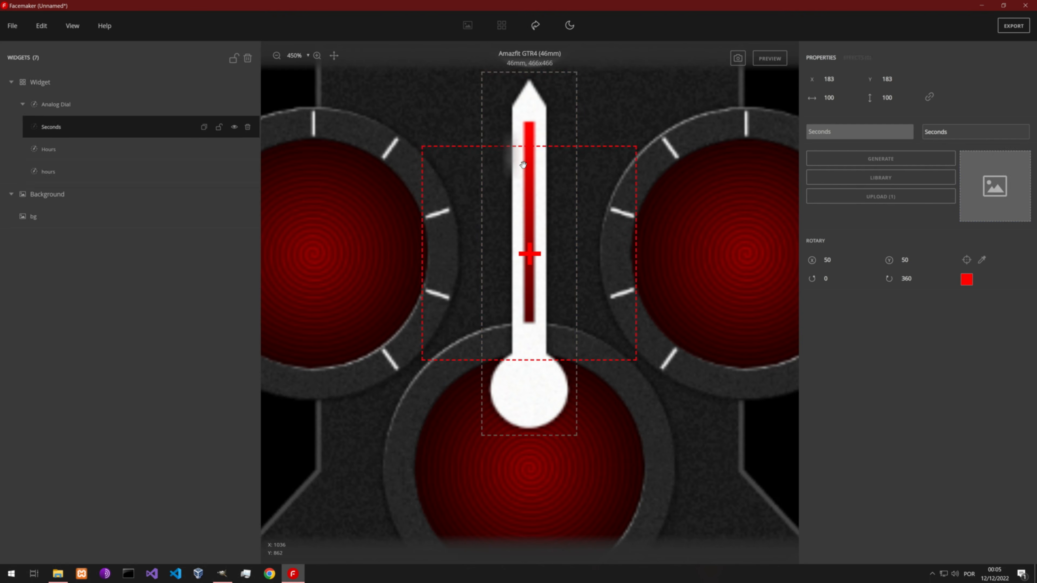
{"action": "left_click", "coordinate": [535, 114]}
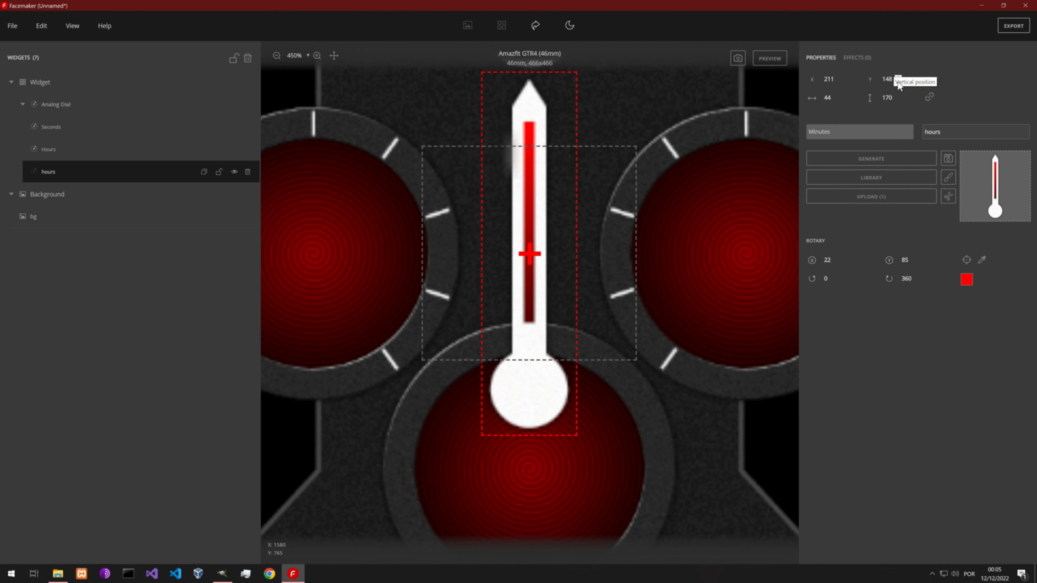
{"action": "left_click_drag", "start_coordinate": [899, 81], "coordinate": [899, 81]}
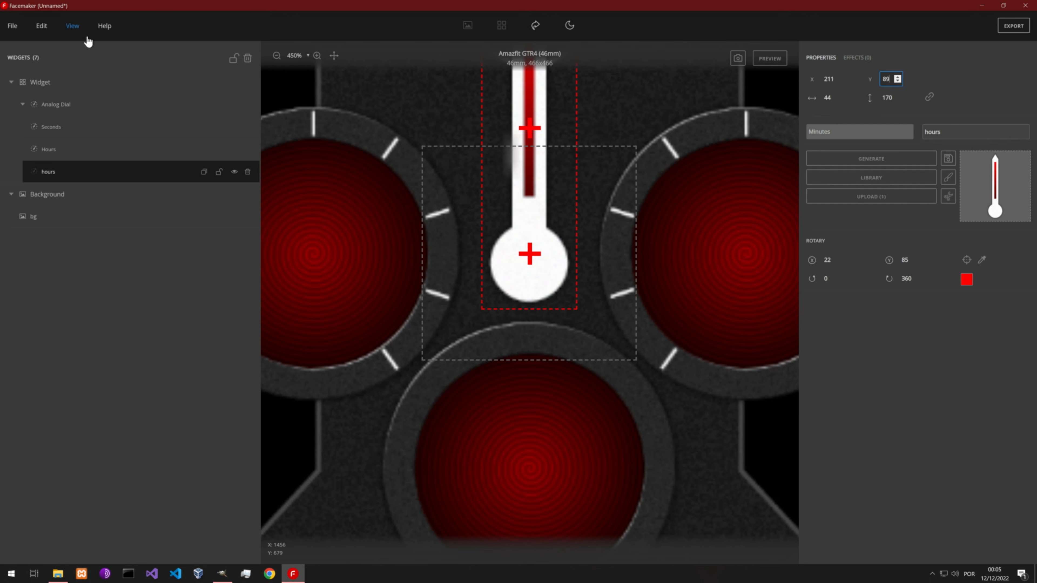
{"action": "left_click", "coordinate": [73, 27]}
{"action": "left_click", "coordinate": [83, 95]}
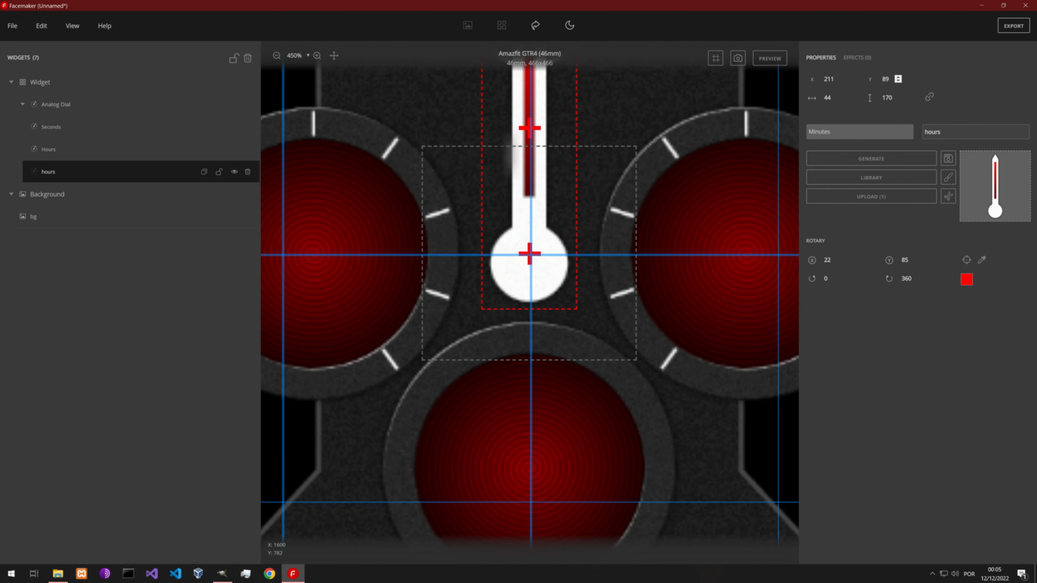
{"action": "left_click", "coordinate": [897, 80]}
{"action": "left_click", "coordinate": [898, 80]}
{"action": "left_click", "coordinate": [898, 81]}
{"action": "left_click", "coordinate": [898, 80]}
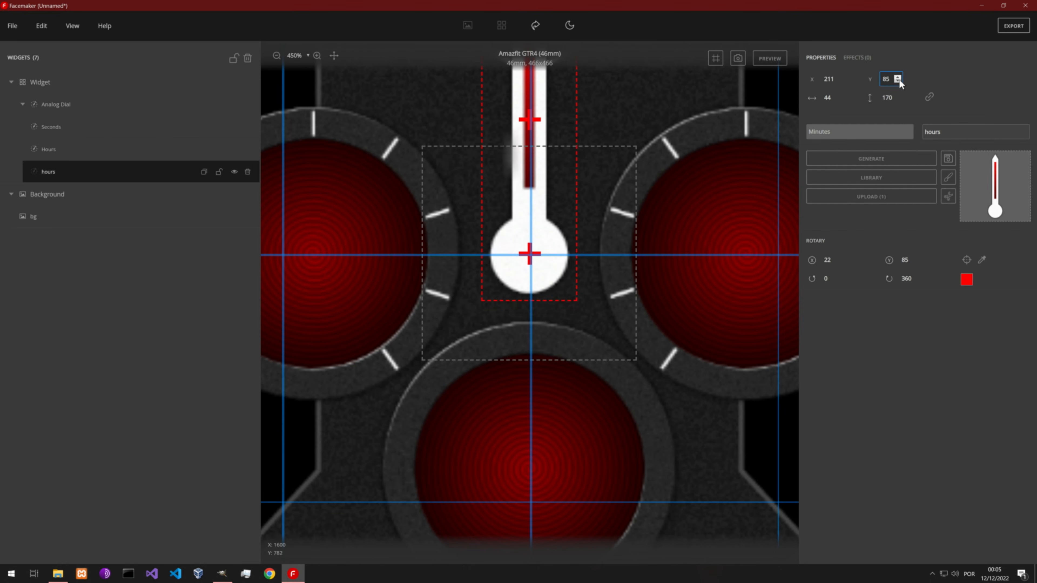
Set the Minutes hand's horizontal position to 212 and its rotation centre to X 21, Y 148.
{"action": "left_click", "coordinate": [917, 258]}
{"action": "left_click_drag", "start_coordinate": [918, 260], "coordinate": [918, 262]}
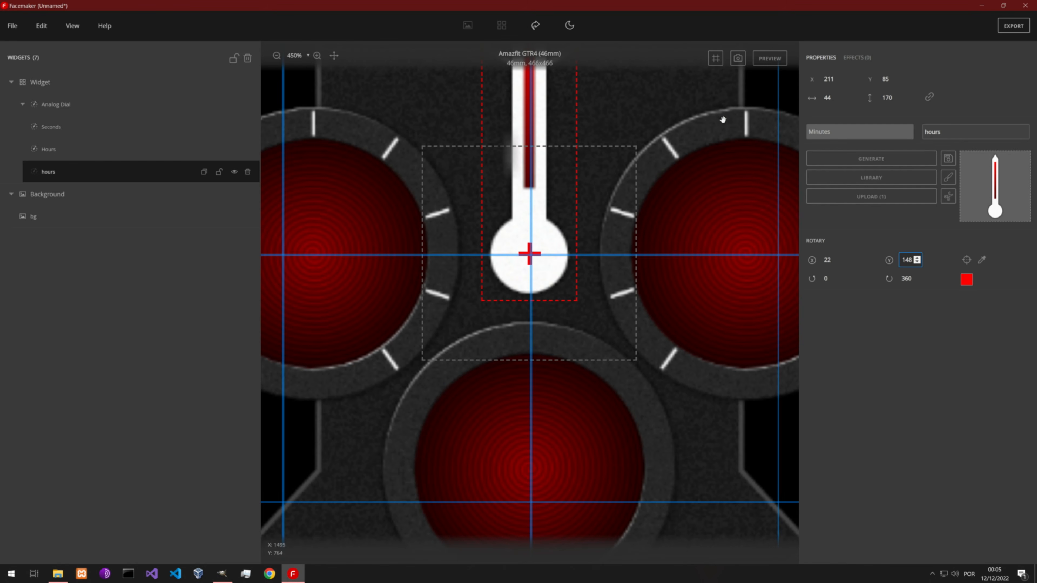
{"action": "left_click", "coordinate": [840, 78]}
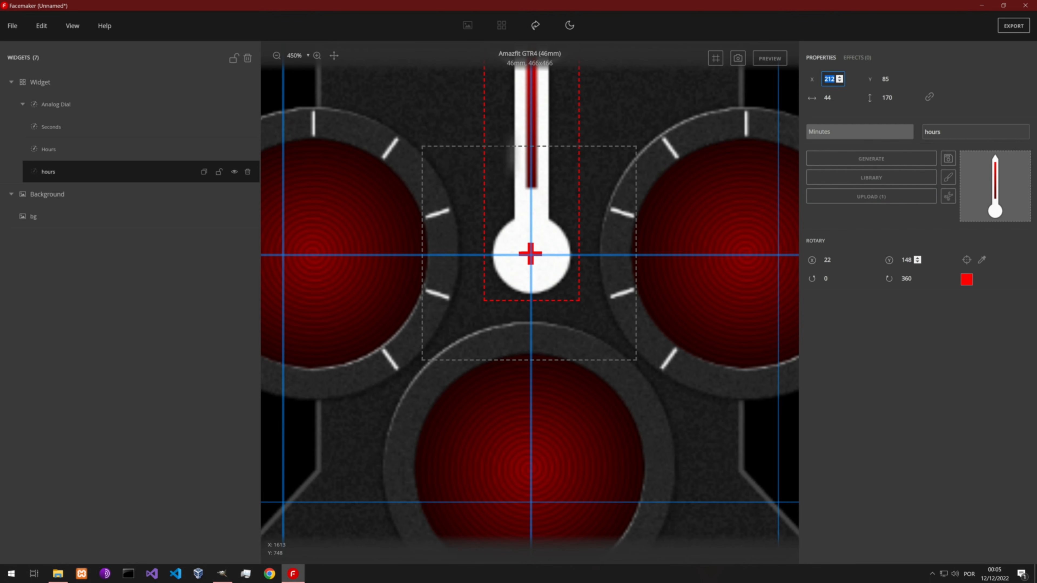
{"action": "left_click", "coordinate": [917, 262]}
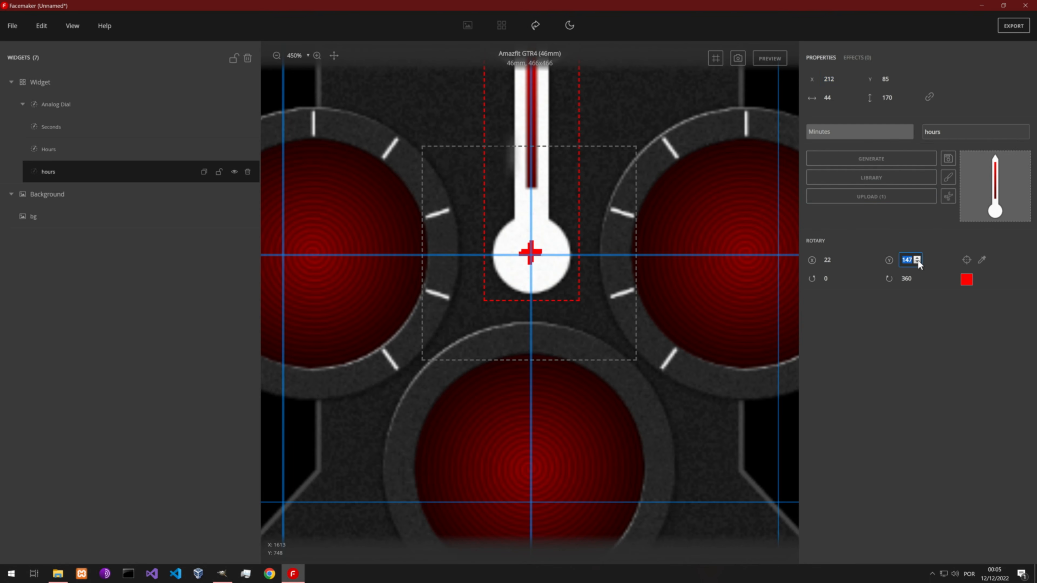
{"action": "left_click", "coordinate": [841, 262]}
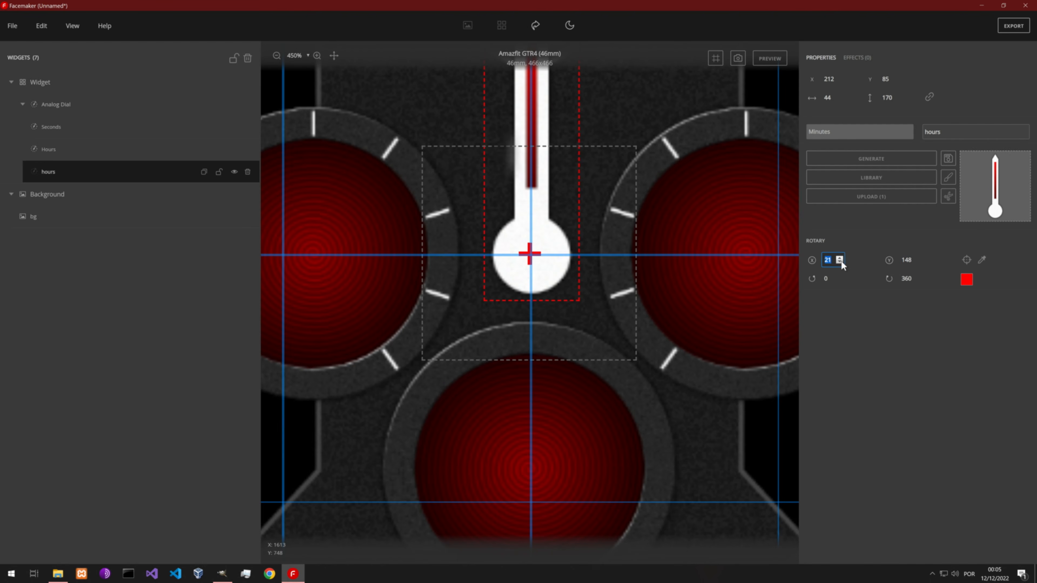
Preview the watch face, compare the hand's direction with the system clock, and end the preview.
{"action": "scroll", "coordinate": [565, 229], "scroll_direction": "down", "scroll_amount": 7}
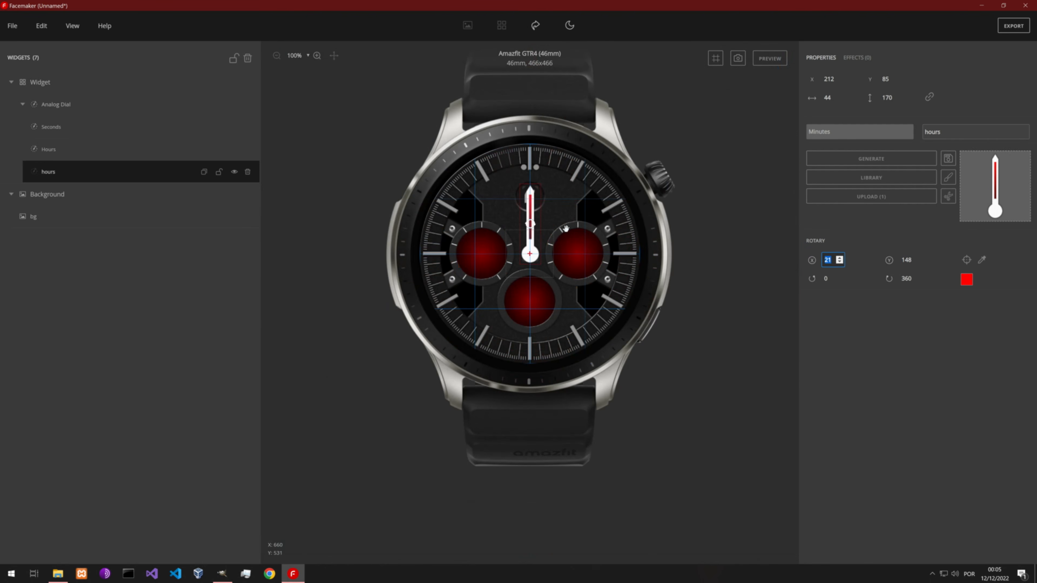
{"action": "left_click", "coordinate": [763, 63]}
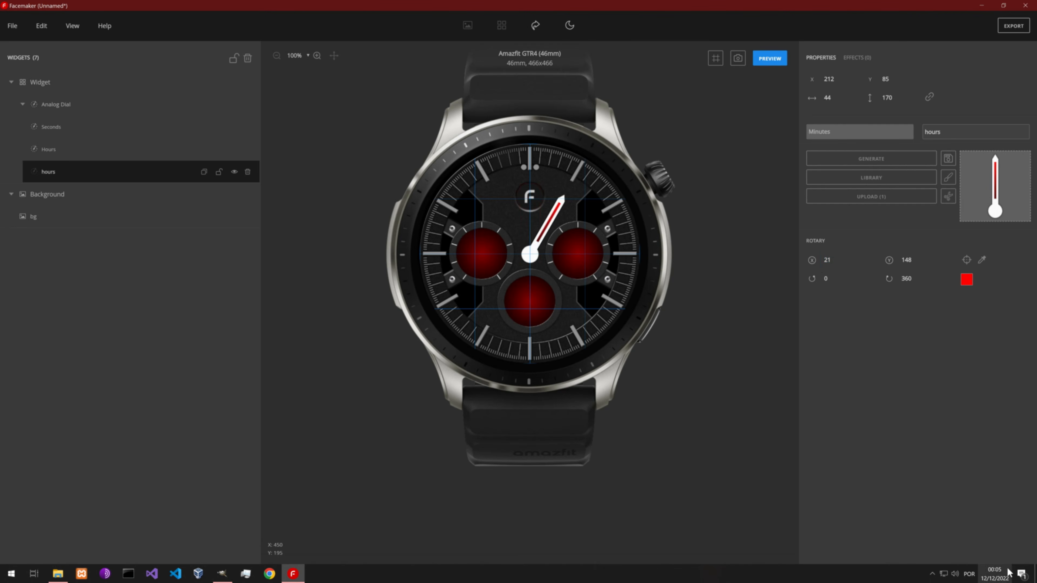
{"action": "mouse_move", "coordinate": [996, 575]}
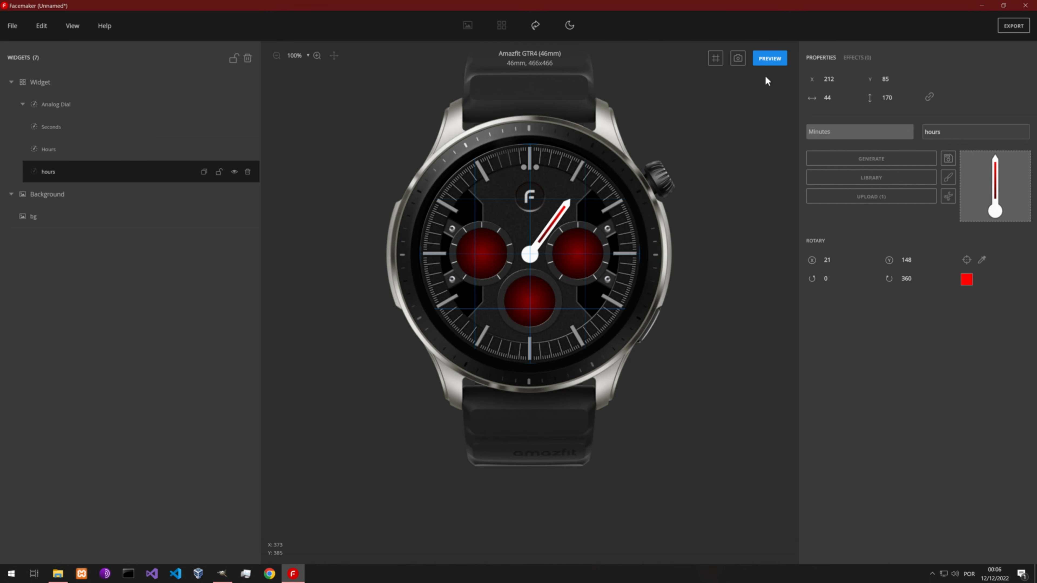
{"action": "left_click", "coordinate": [767, 65]}
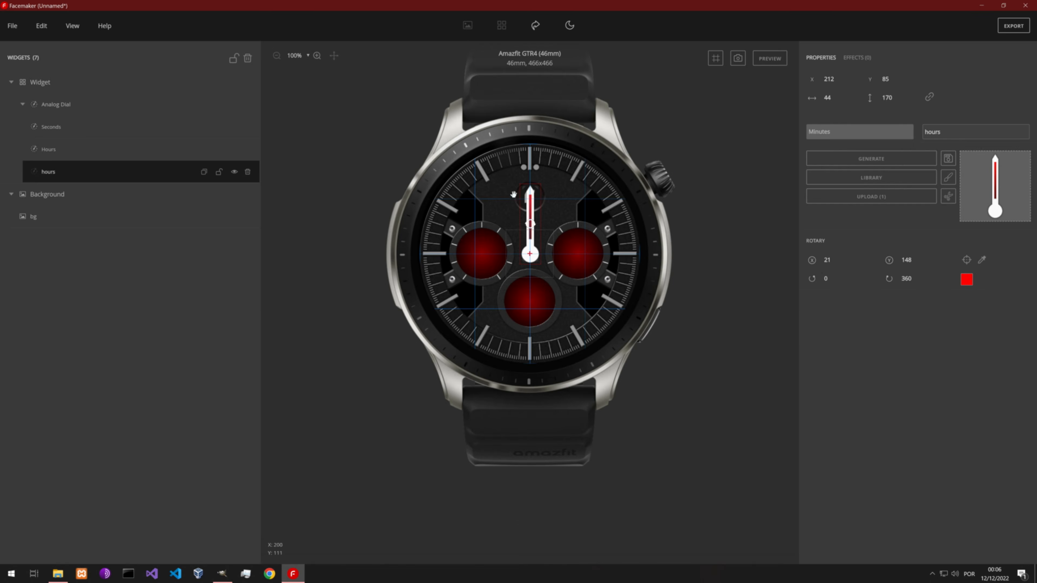
Load hours.png from the freeStylerFM folder in File Explorer into the Hours hand.
{"action": "scroll", "coordinate": [514, 196], "scroll_direction": "up", "scroll_amount": 4}
{"action": "scroll", "coordinate": [514, 197], "scroll_direction": "down", "scroll_amount": 2}
{"action": "left_click", "coordinate": [66, 152]}
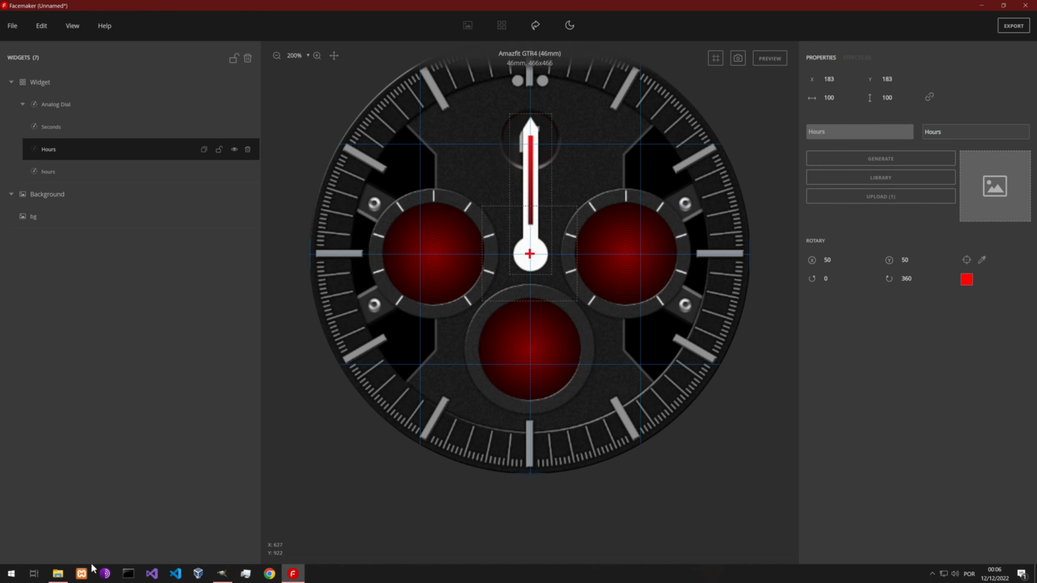
{"action": "left_click", "coordinate": [58, 573]}
{"action": "left_click", "coordinate": [350, 252]}
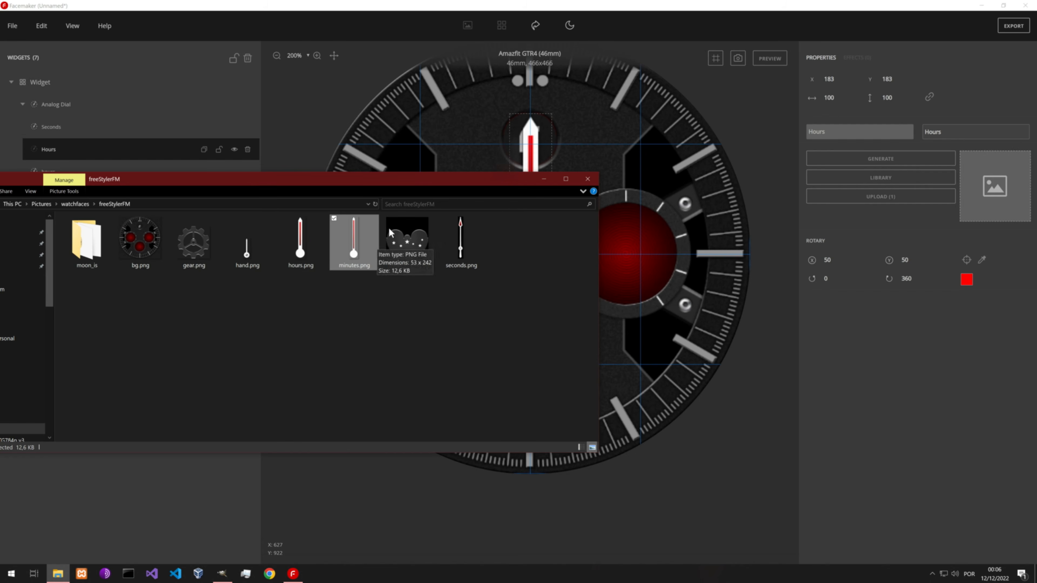
{"action": "left_click_drag", "start_coordinate": [427, 185], "coordinate": [398, 353]}
{"action": "left_click_drag", "start_coordinate": [273, 419], "coordinate": [1005, 198]}
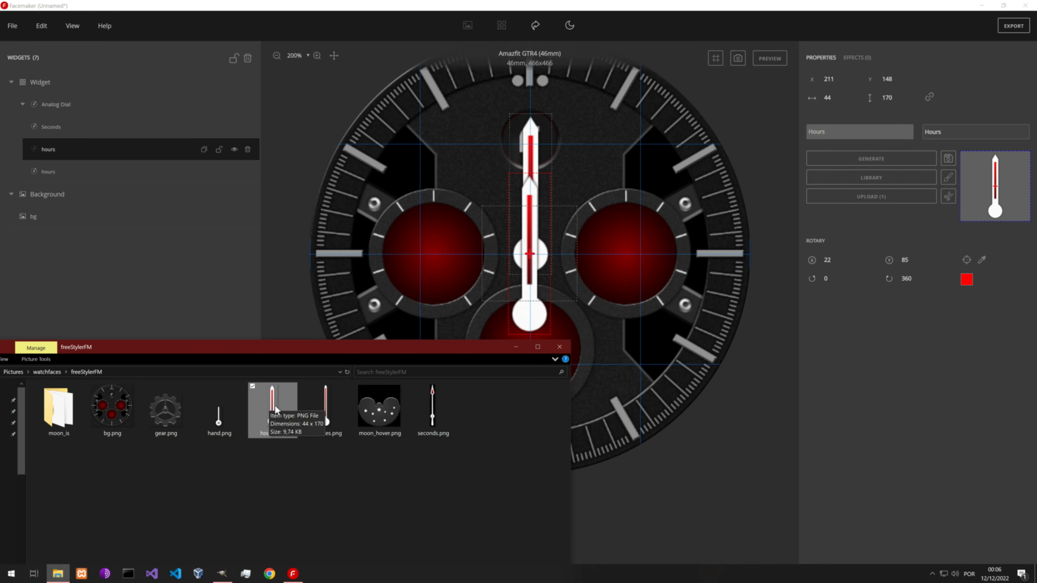
Return to Facemaker and rename the Minutes hand's layer to "minutes".
{"action": "left_click", "coordinate": [61, 172]}
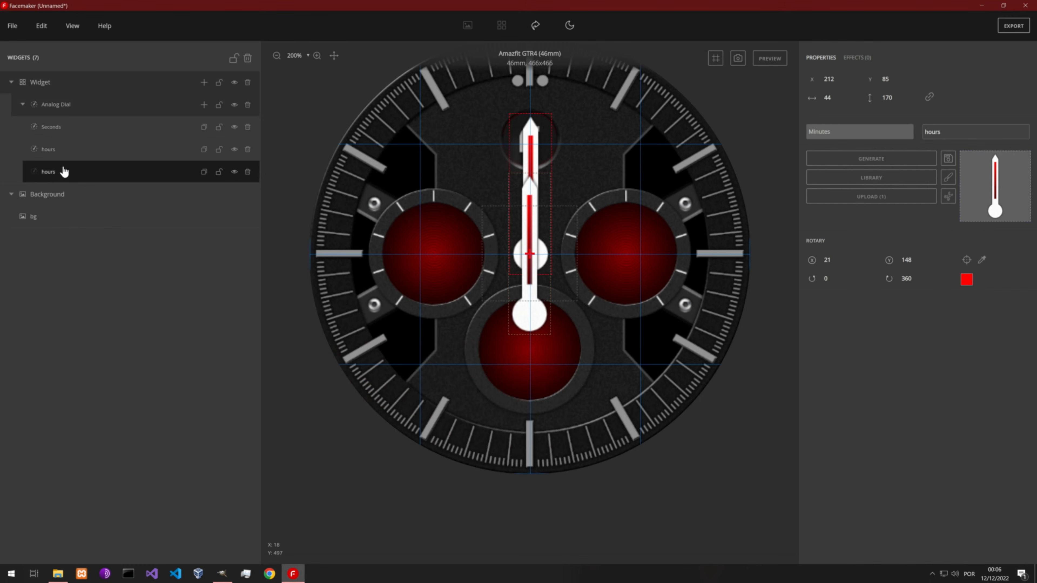
{"action": "double_click", "coordinate": [54, 174]}
{"action": "type", "text": "minutes"}
{"action": "key", "text": "Return"}
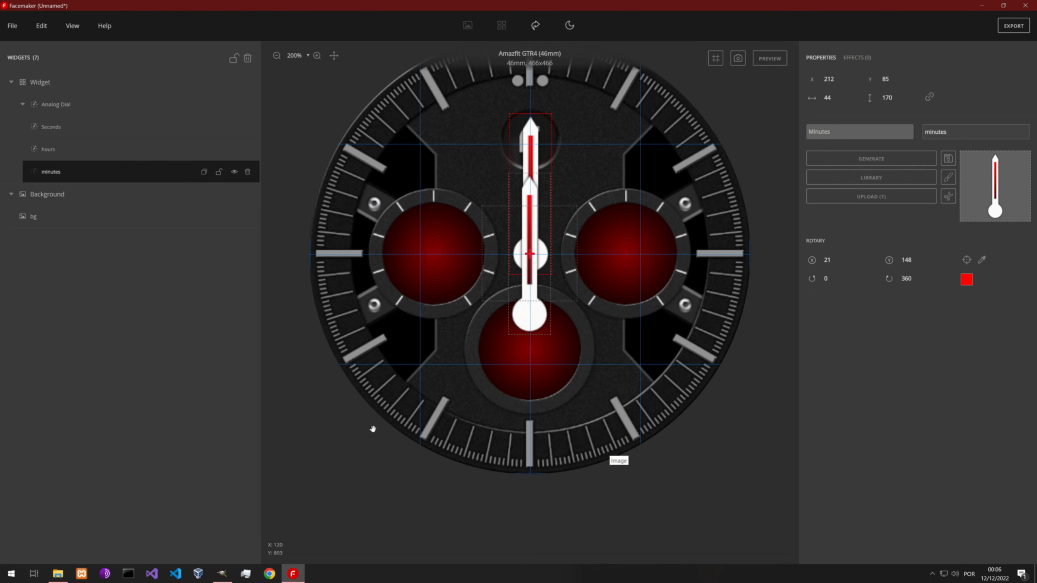
Replace the minutes hand's image with minutes.png from the freeStylerFM folder in File Explorer, and return to Facemaker.
{"action": "left_click", "coordinate": [58, 573]}
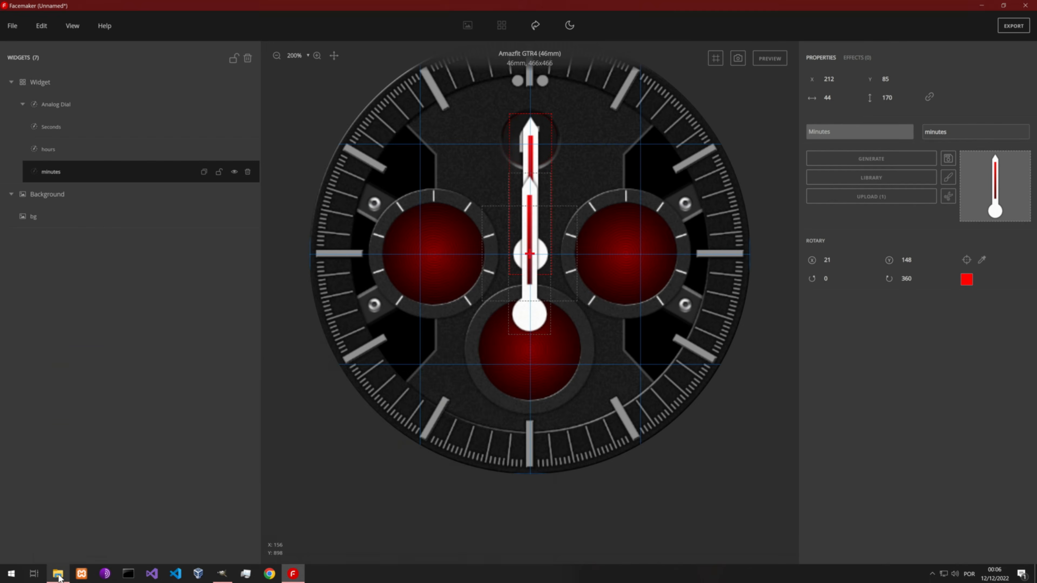
{"action": "left_click_drag", "start_coordinate": [325, 409], "coordinate": [998, 202]}
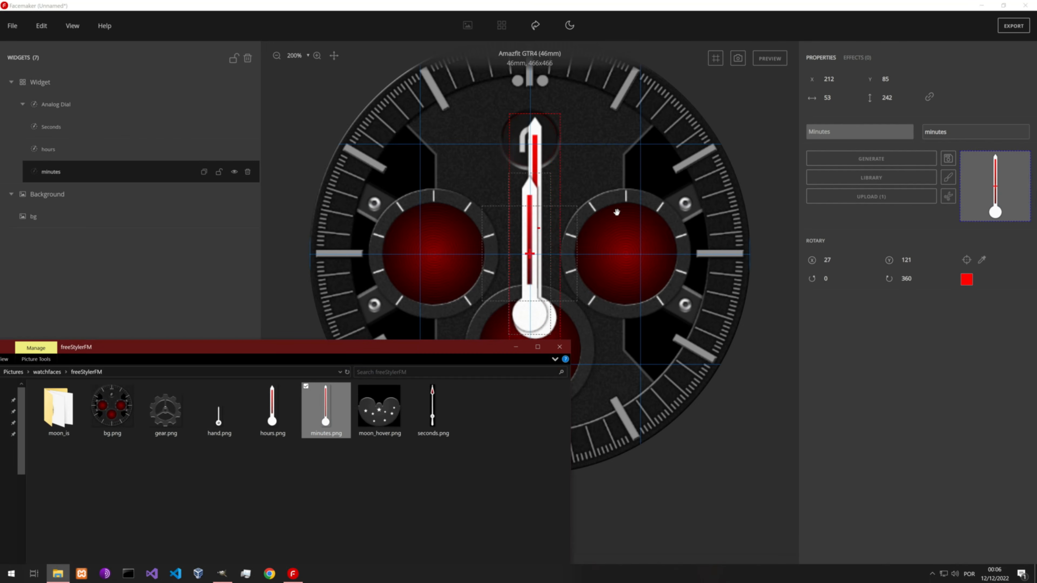
{"action": "left_click", "coordinate": [598, 4]}
Position the minutes hand at X 207, Y 18 so its round base sits on the dial centre.
{"action": "scroll", "coordinate": [550, 185], "scroll_direction": "up", "scroll_amount": 3}
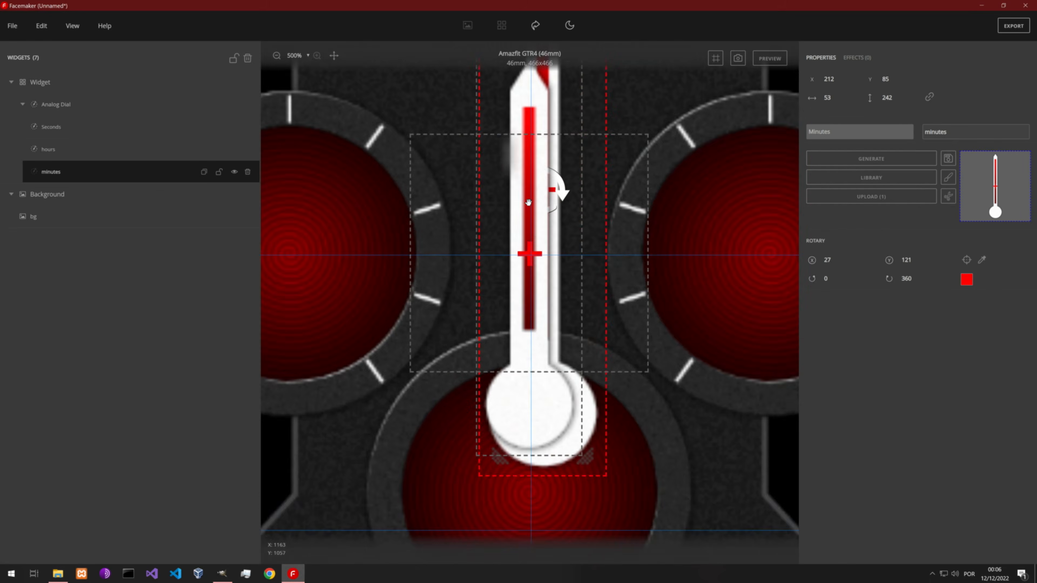
{"action": "scroll", "coordinate": [545, 202], "scroll_direction": "down", "scroll_amount": 2}
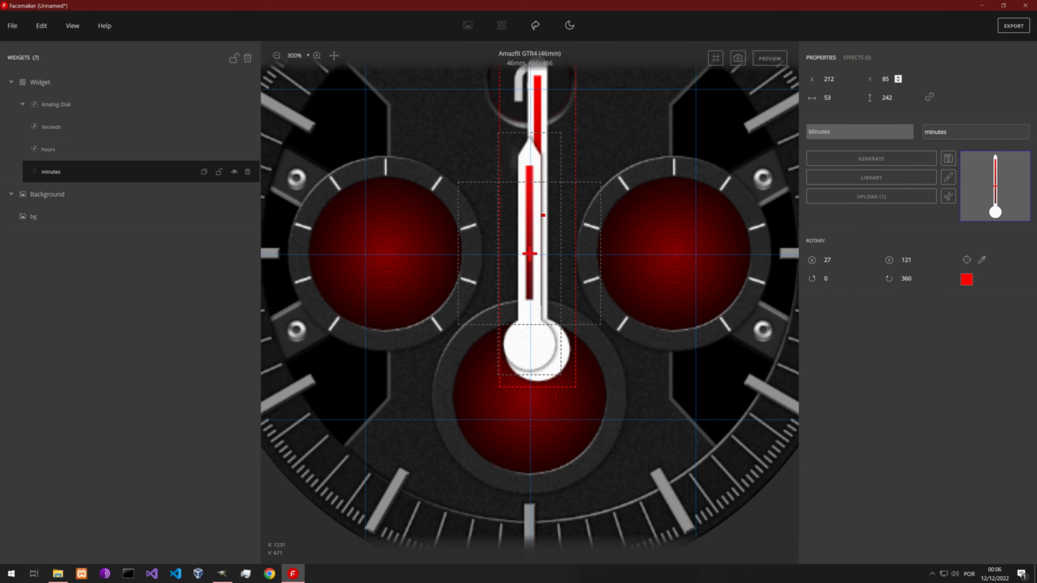
{"action": "left_click", "coordinate": [841, 81]}
{"action": "left_click", "coordinate": [841, 80]}
{"action": "left_click", "coordinate": [840, 80]}
{"action": "left_click", "coordinate": [840, 80]}
{"action": "left_click", "coordinate": [841, 81]}
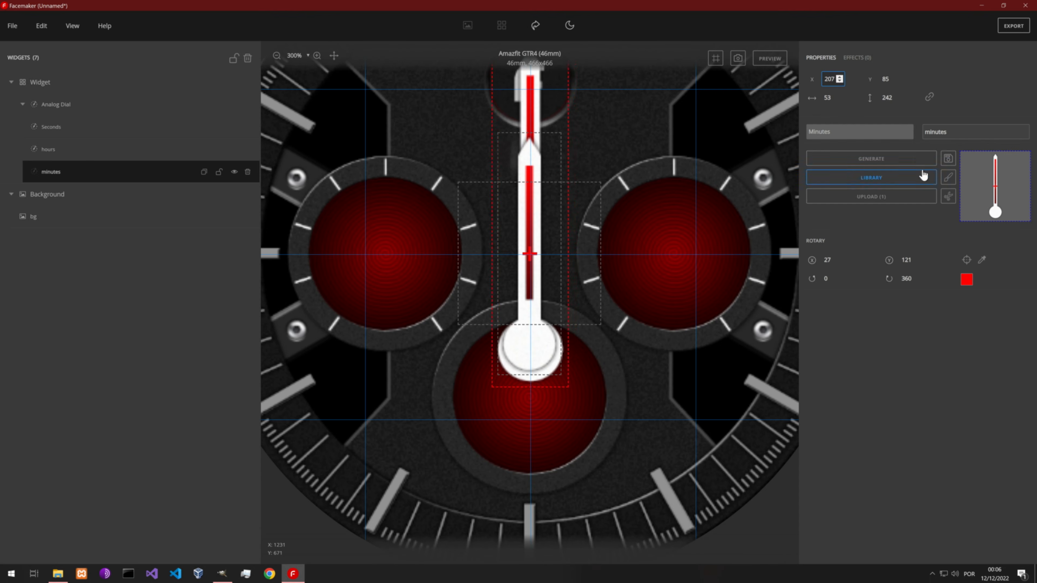
{"action": "left_click_drag", "start_coordinate": [899, 81], "coordinate": [899, 80]}
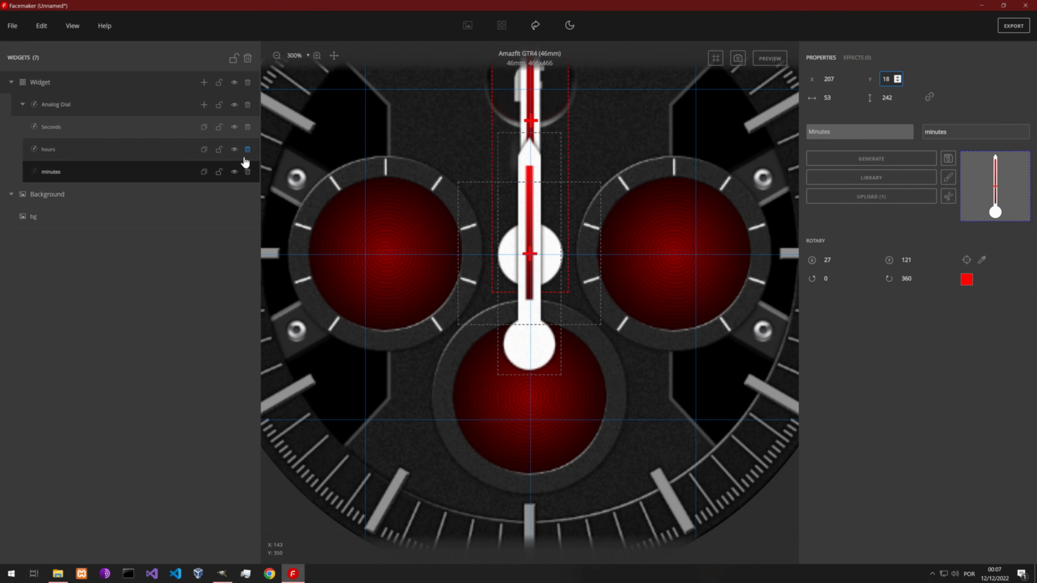
Hide the hours hand and set the minutes hand's rotation centre to X 26, Y 215.
{"action": "left_click", "coordinate": [234, 149]}
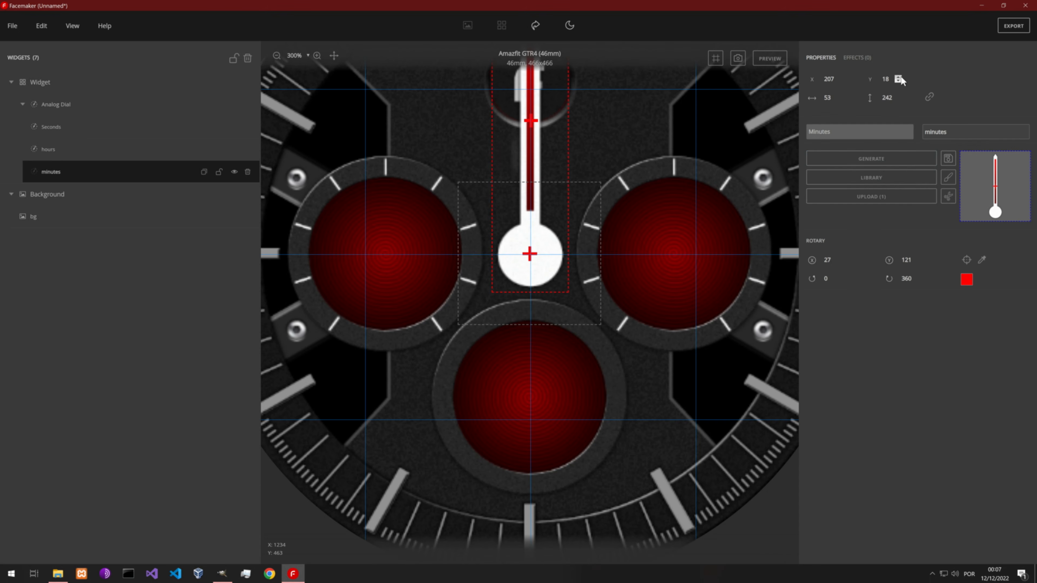
{"action": "left_click", "coordinate": [917, 258]}
{"action": "left_click_drag", "start_coordinate": [917, 258], "coordinate": [917, 258]}
{"action": "left_click", "coordinate": [840, 261]}
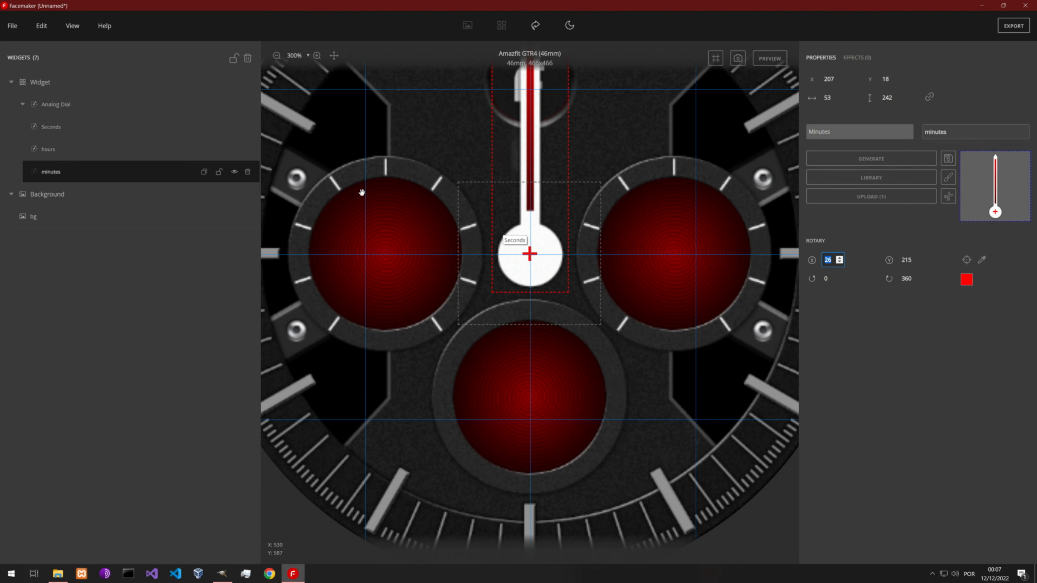
Show the hours hand again and position it at X 212, Y 85 so its round base sits on the dial centre.
{"action": "left_click", "coordinate": [235, 150]}
{"action": "left_click", "coordinate": [234, 155]}
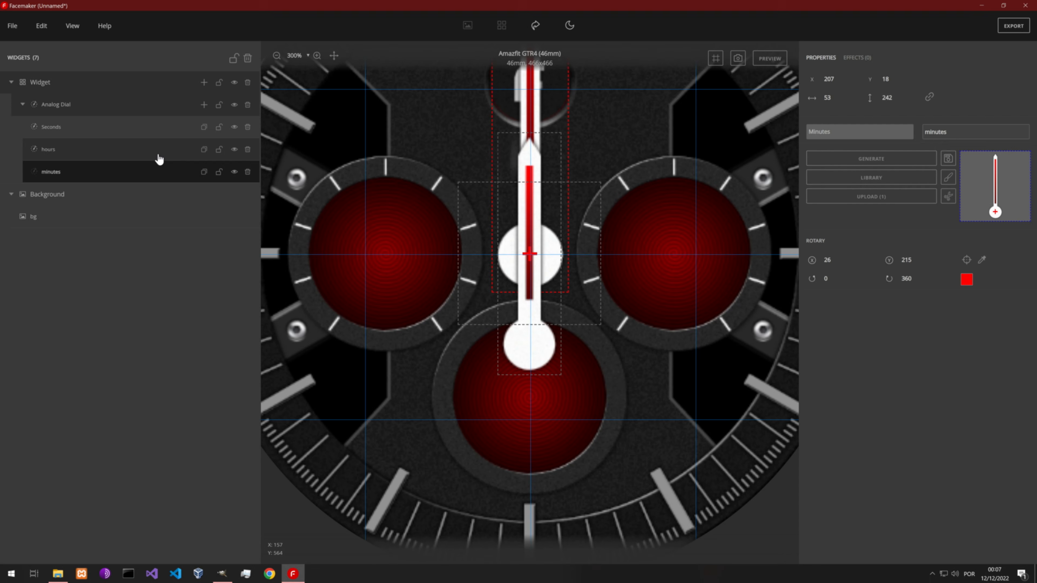
{"action": "left_click", "coordinate": [160, 158]}
{"action": "left_click", "coordinate": [900, 80]}
{"action": "left_click_drag", "start_coordinate": [900, 81], "coordinate": [900, 81]}
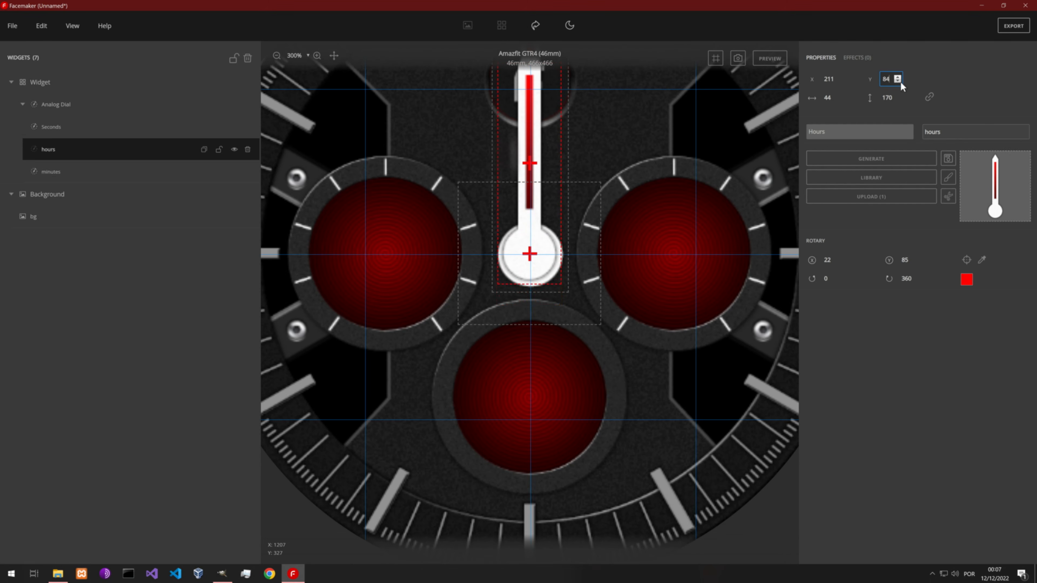
{"action": "left_click", "coordinate": [897, 78]}
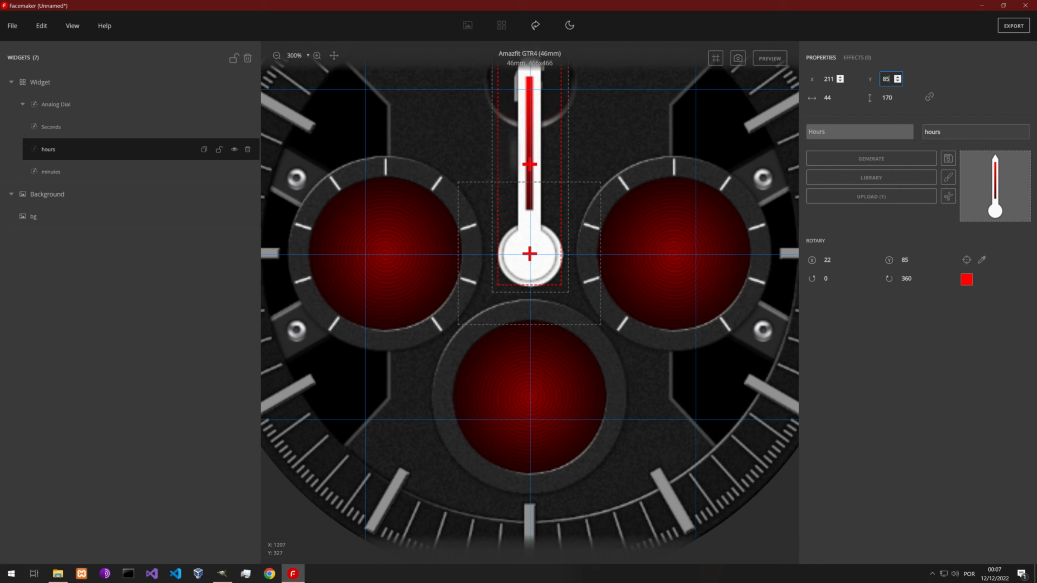
{"action": "left_click", "coordinate": [839, 78]}
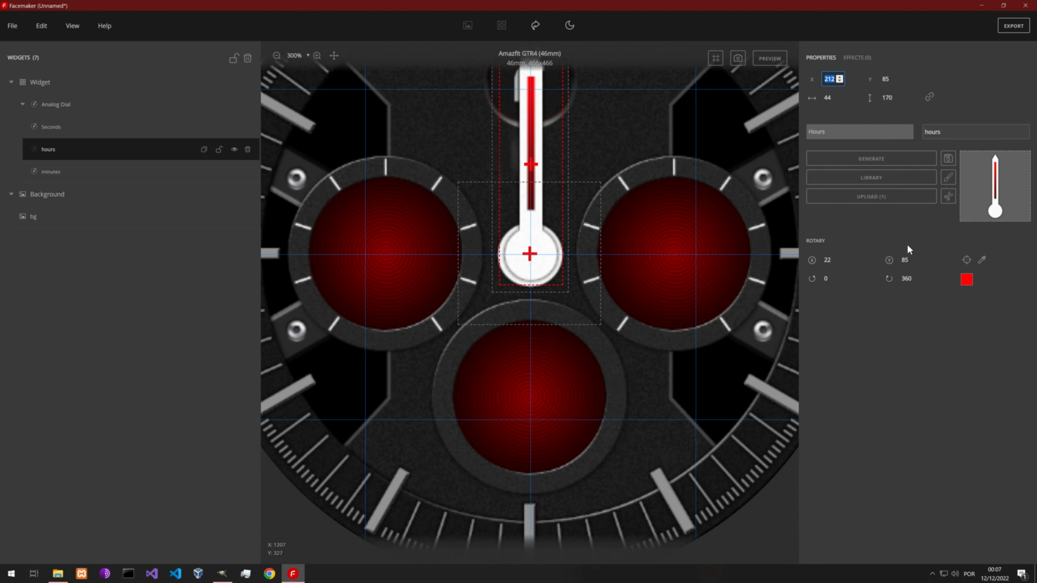
Set the hours hand's rotation centre to X 22, Y 148 and preview the watch face with both hands running.
{"action": "left_click", "coordinate": [917, 259]}
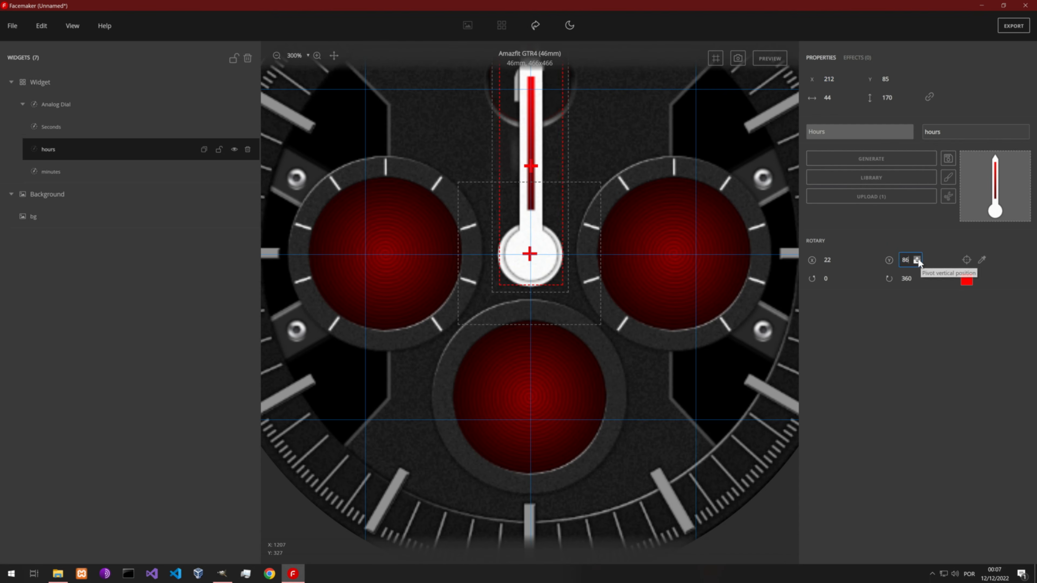
{"action": "left_click_drag", "start_coordinate": [918, 261], "coordinate": [918, 260]}
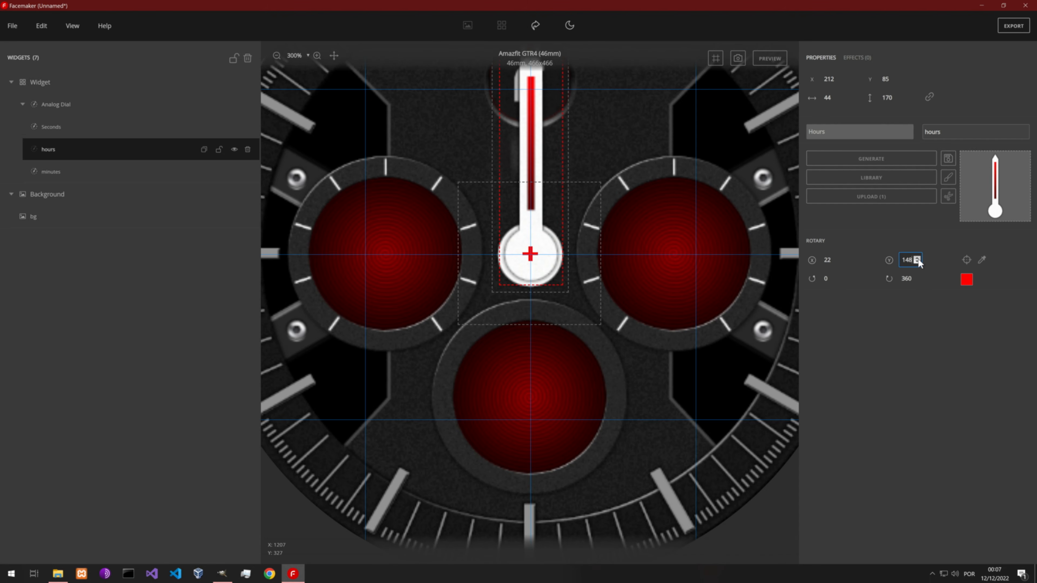
{"action": "left_click", "coordinate": [839, 264]}
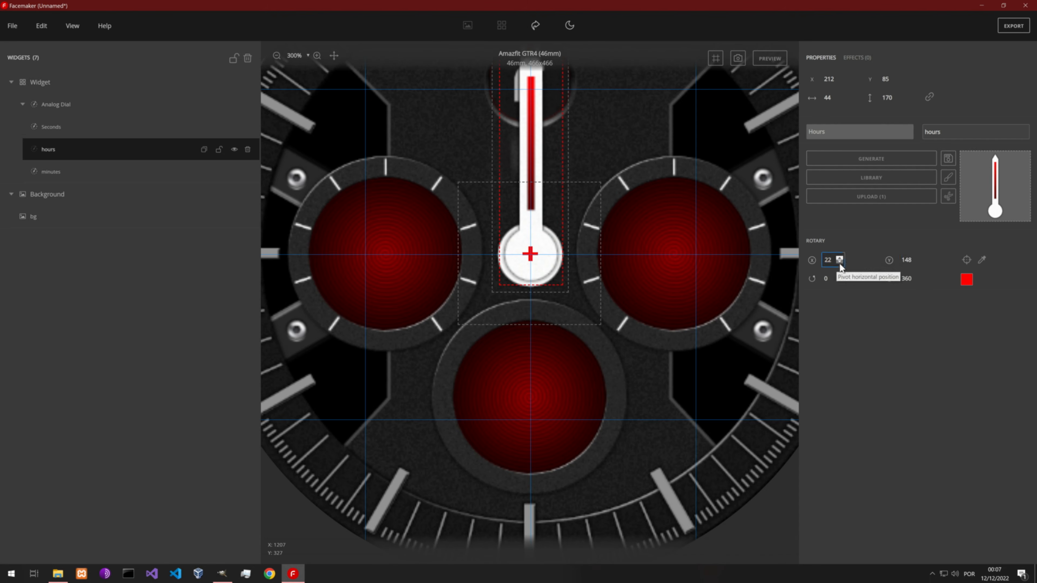
{"action": "scroll", "coordinate": [551, 174], "scroll_direction": "down", "scroll_amount": 4}
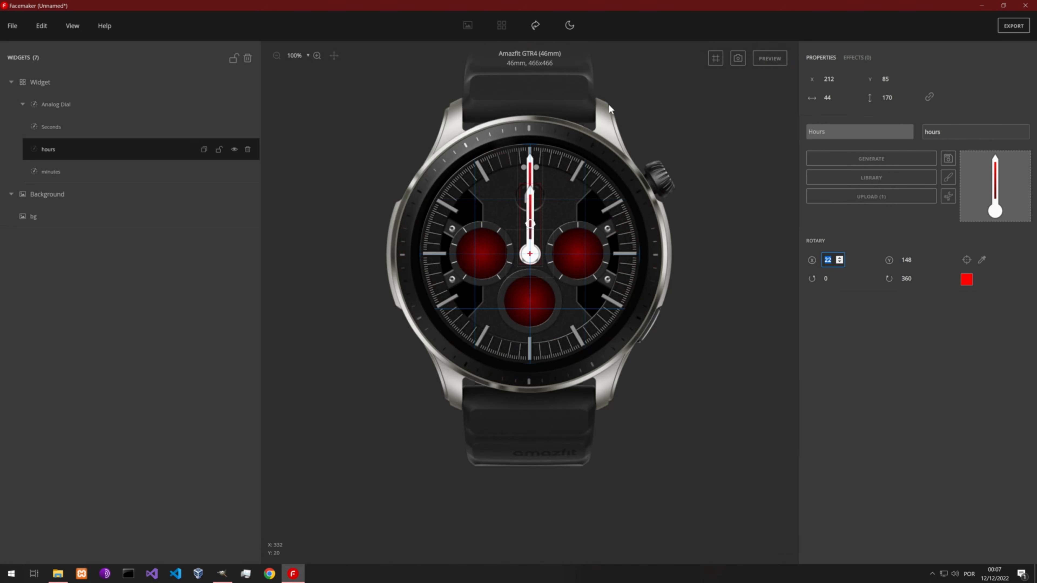
{"action": "left_click", "coordinate": [770, 58]}
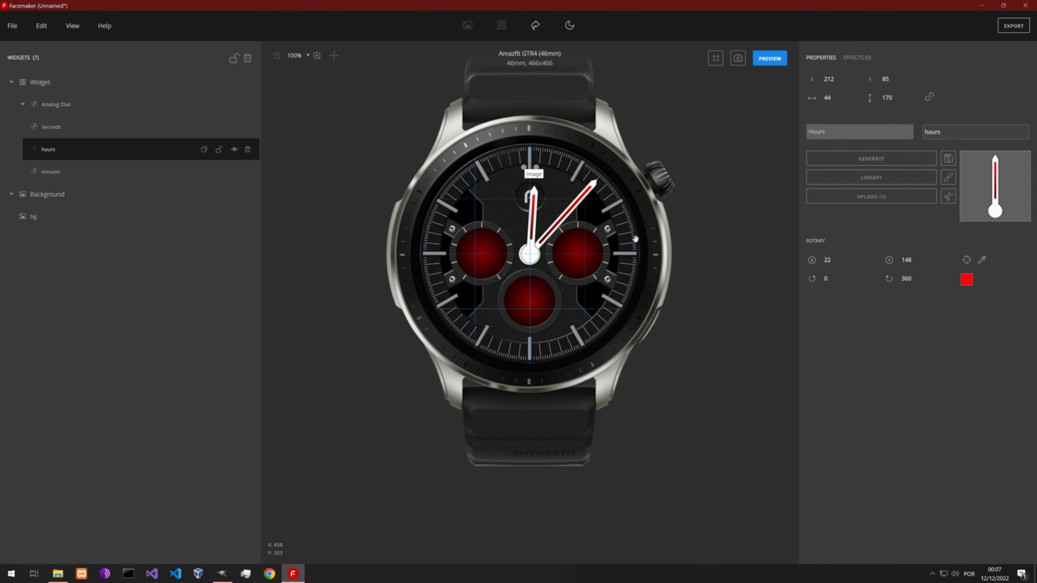
{"action": "left_click", "coordinate": [775, 60]}
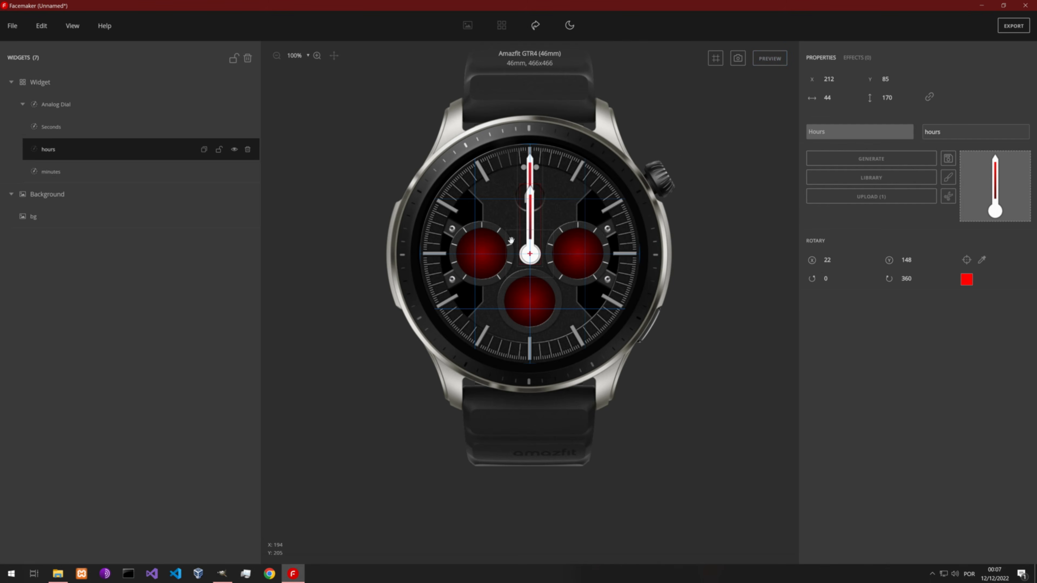
Replace the seconds hand's image with seconds.png from the freeStylerFM folder in File Explorer, and return to Facemaker.
{"action": "left_click", "coordinate": [63, 130]}
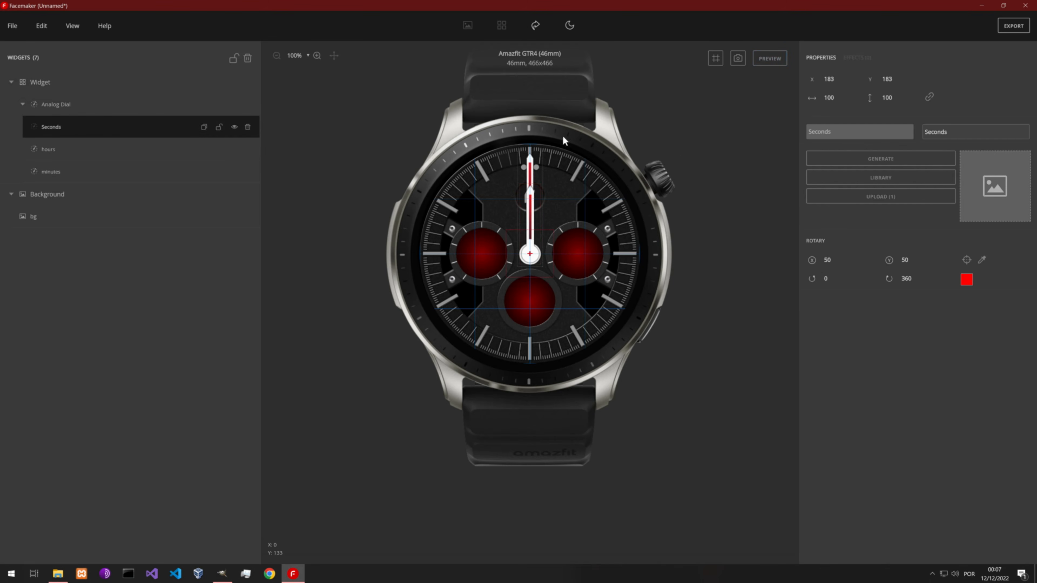
{"action": "left_click", "coordinate": [58, 573]}
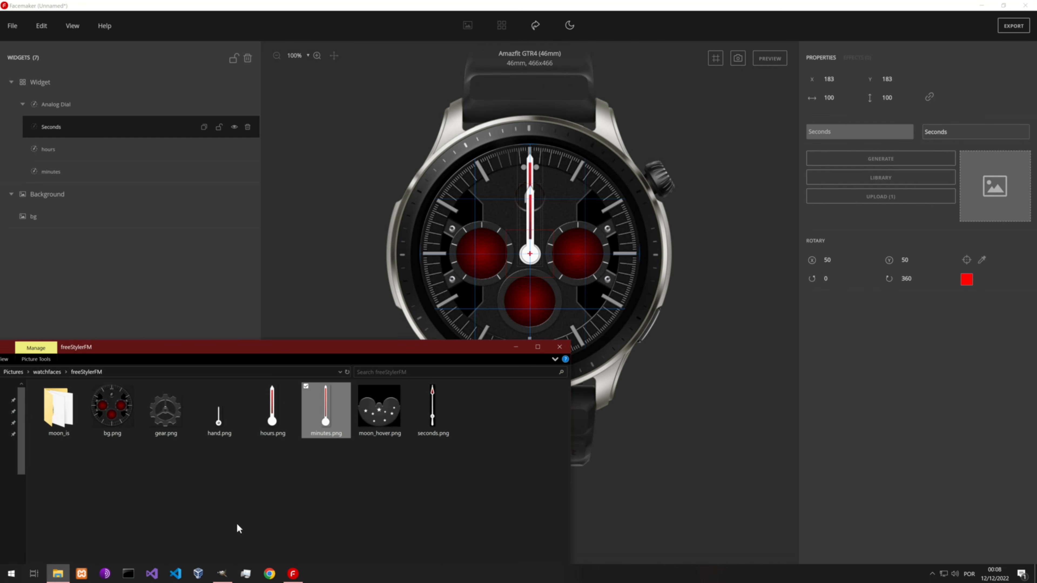
{"action": "left_click", "coordinate": [423, 419]}
{"action": "left_click_drag", "start_coordinate": [435, 407], "coordinate": [993, 189]}
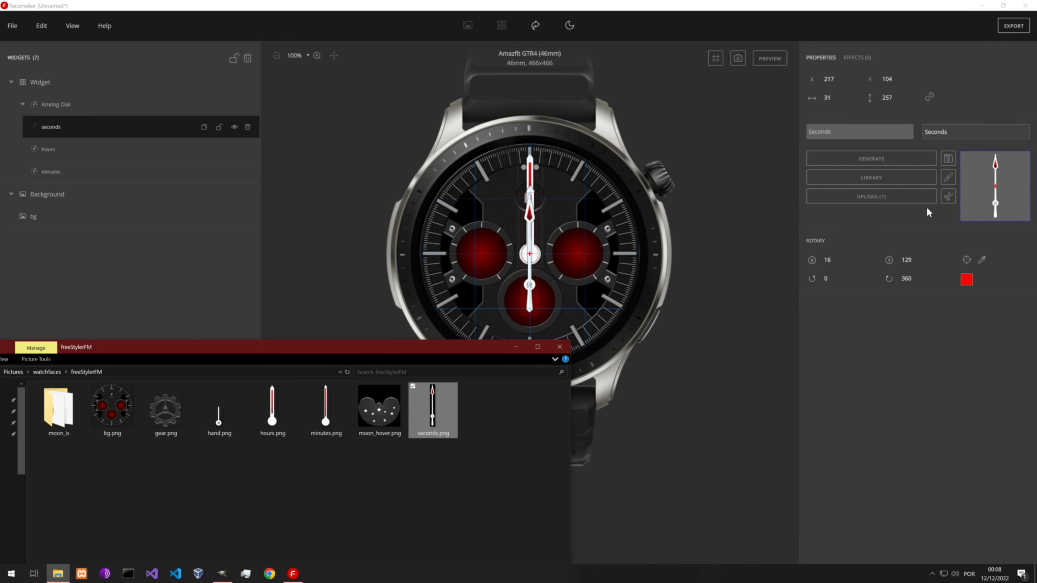
{"action": "left_click", "coordinate": [789, 181]}
Position the seconds hand at X 219, Y 39 so its round hub sits on the dial centre.
{"action": "scroll", "coordinate": [584, 199], "scroll_direction": "up", "scroll_amount": 7}
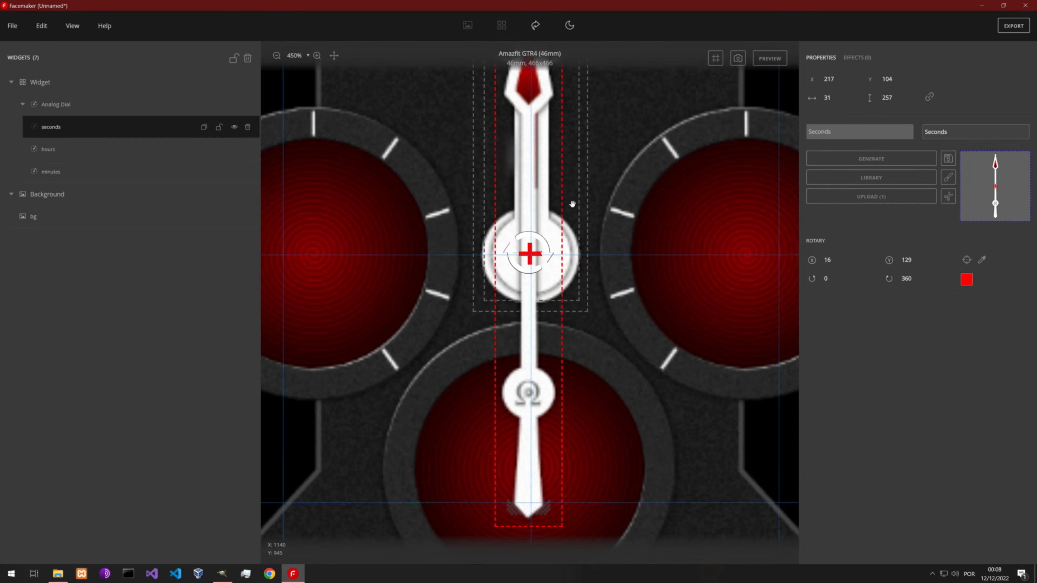
{"action": "left_click_drag", "start_coordinate": [898, 79], "coordinate": [899, 80]}
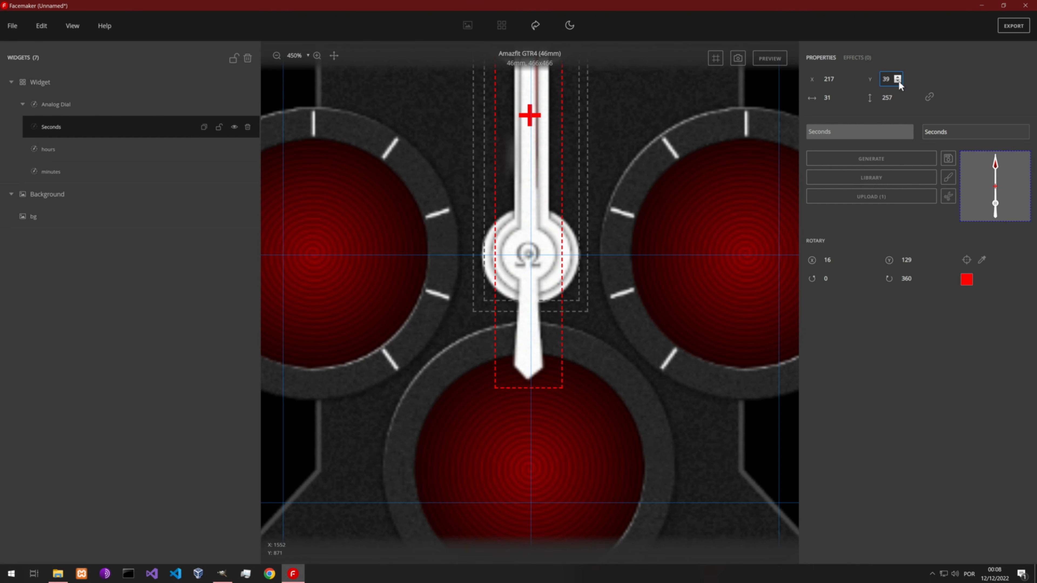
{"action": "left_click", "coordinate": [839, 77]}
{"action": "left_click", "coordinate": [839, 78]}
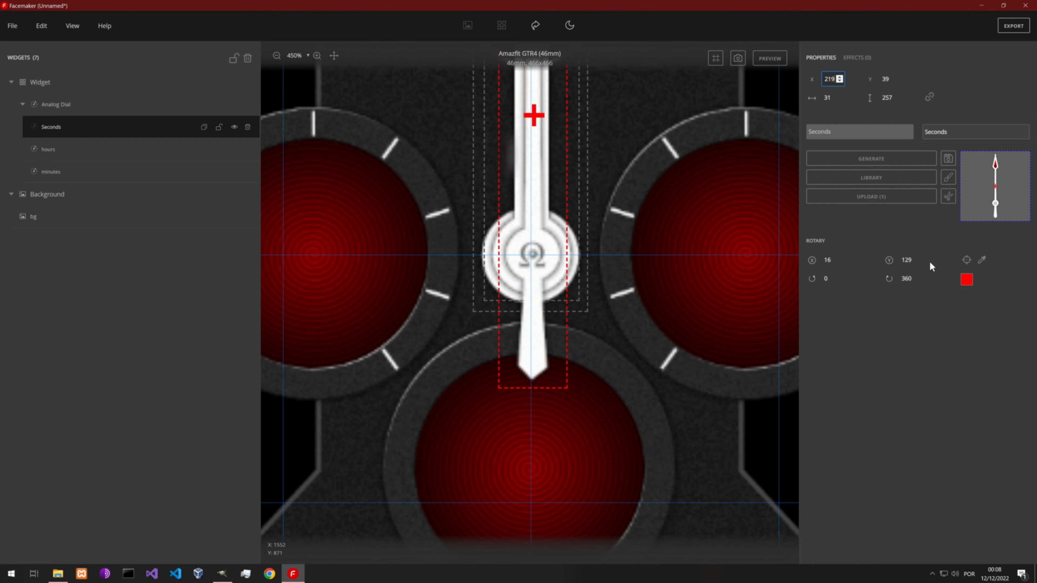
Set the seconds hand's rotation centre to X 15, Y 194.
{"action": "left_click", "coordinate": [918, 258]}
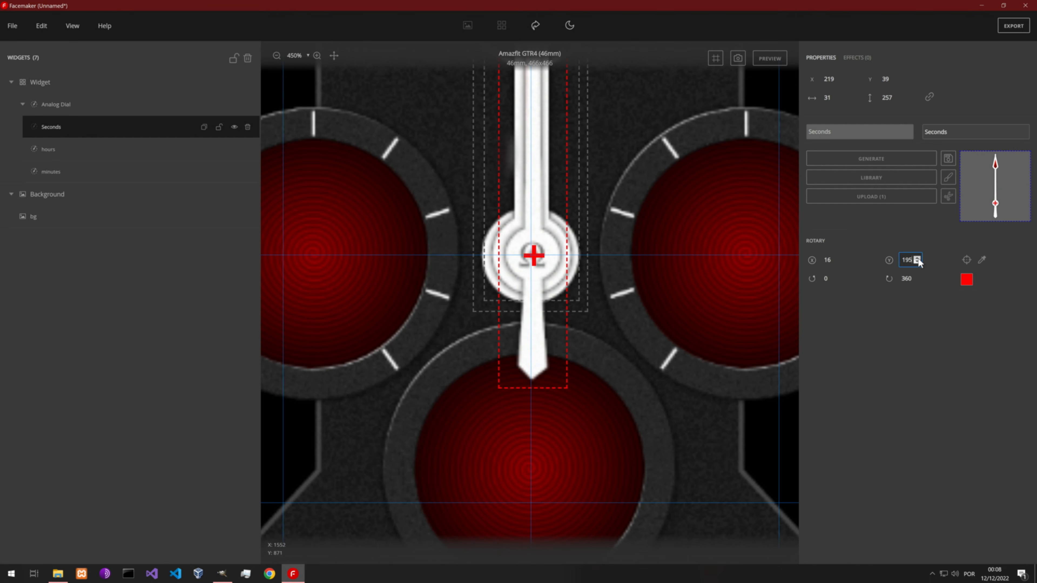
{"action": "left_click", "coordinate": [840, 262]}
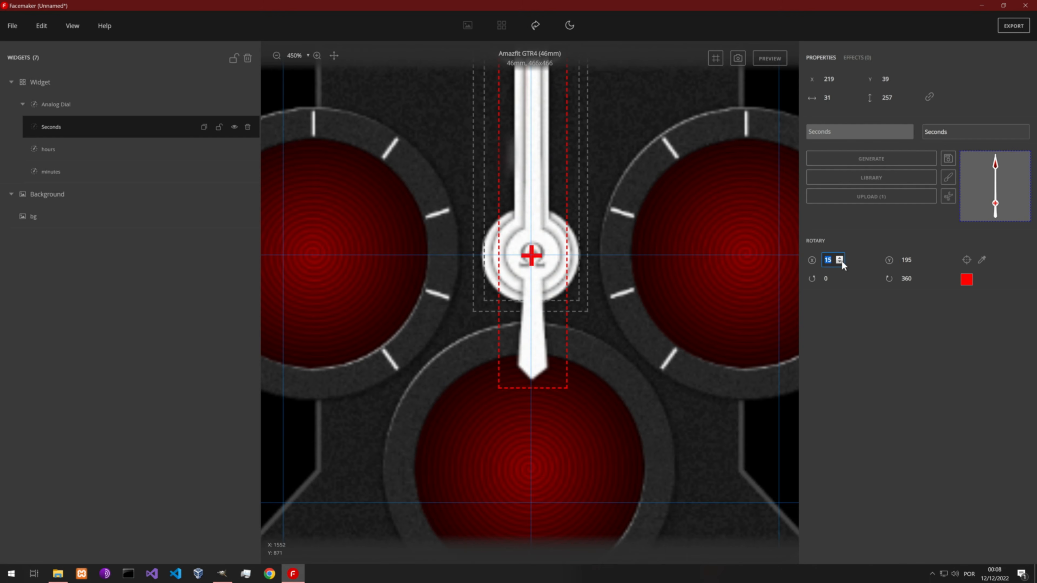
{"action": "left_click", "coordinate": [917, 259]}
{"action": "scroll", "coordinate": [649, 175], "scroll_direction": "down", "scroll_amount": 7}
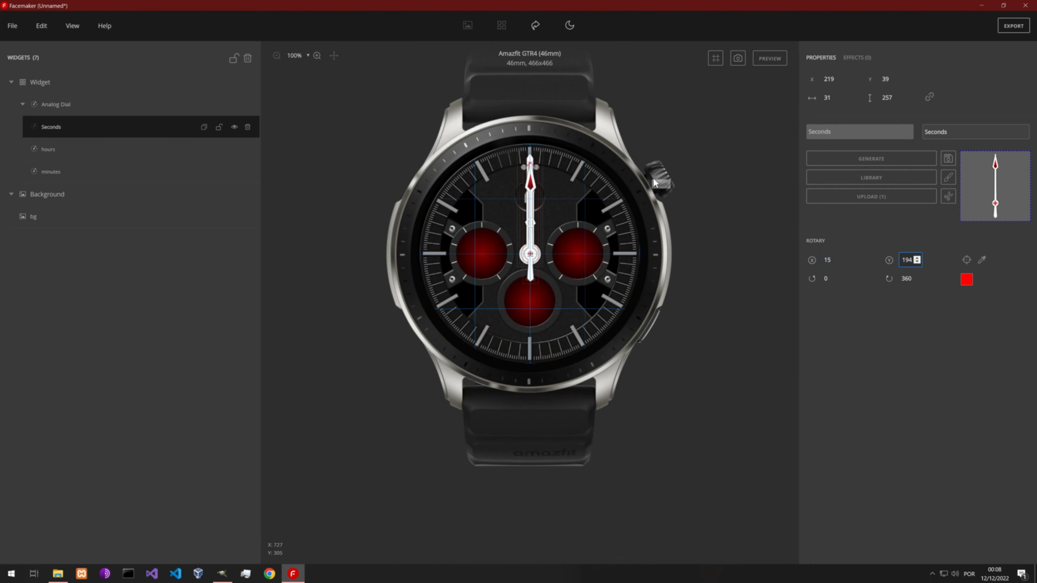
Preview the running hands and fine-tune the seconds hand's position to X 218, Y 40.
{"action": "left_click", "coordinate": [767, 64]}
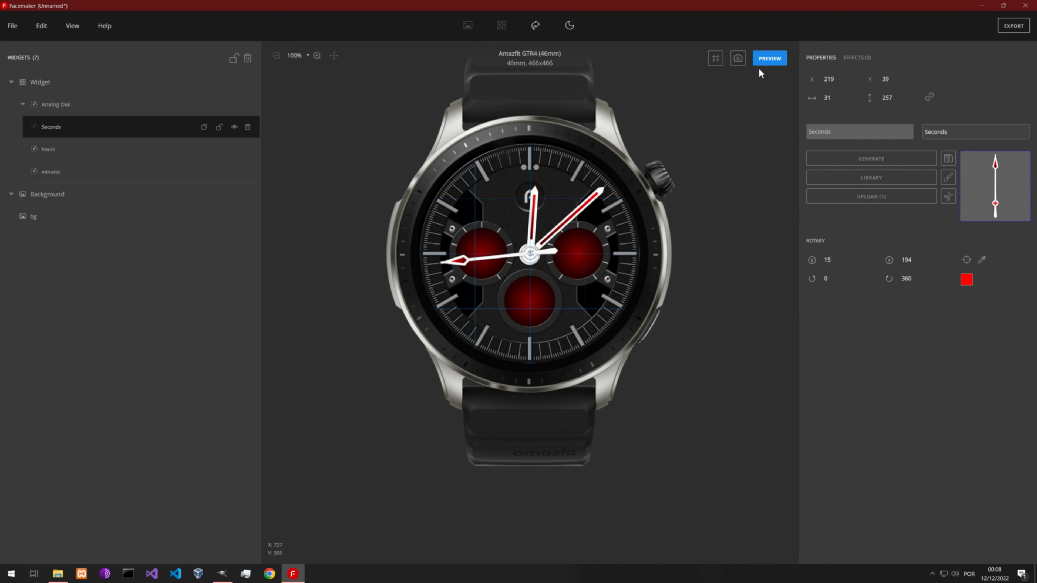
{"action": "scroll", "coordinate": [534, 244], "scroll_direction": "up", "scroll_amount": 4}
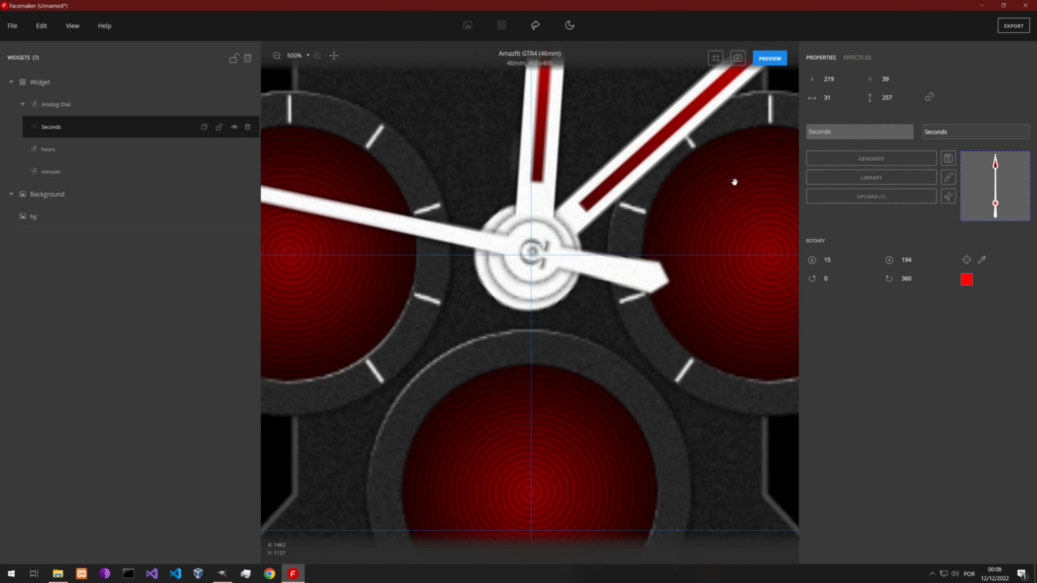
{"action": "left_click", "coordinate": [898, 77]}
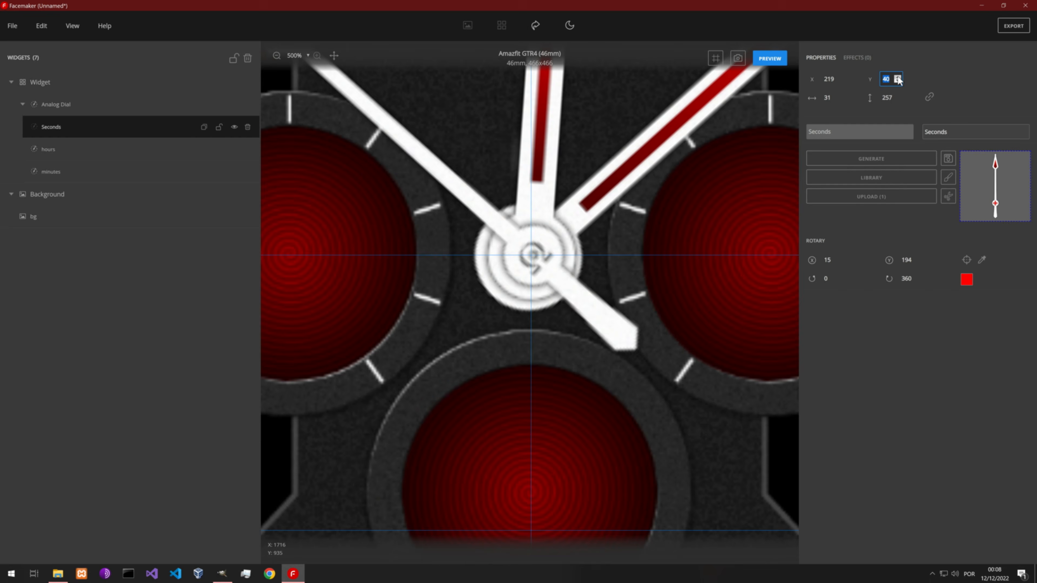
{"action": "left_click", "coordinate": [839, 82]}
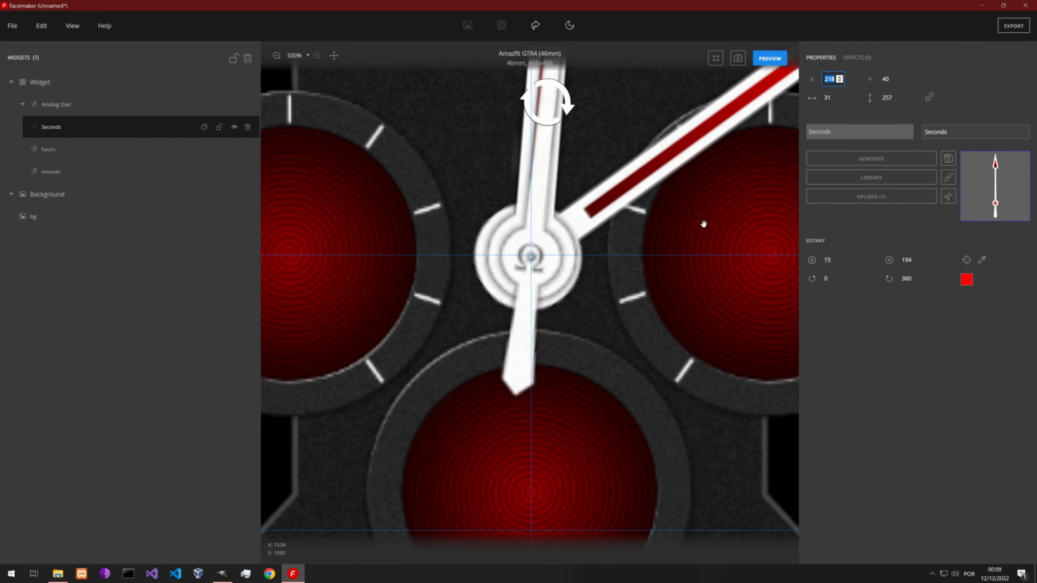
{"action": "scroll", "coordinate": [700, 225], "scroll_direction": "down", "scroll_amount": 4}
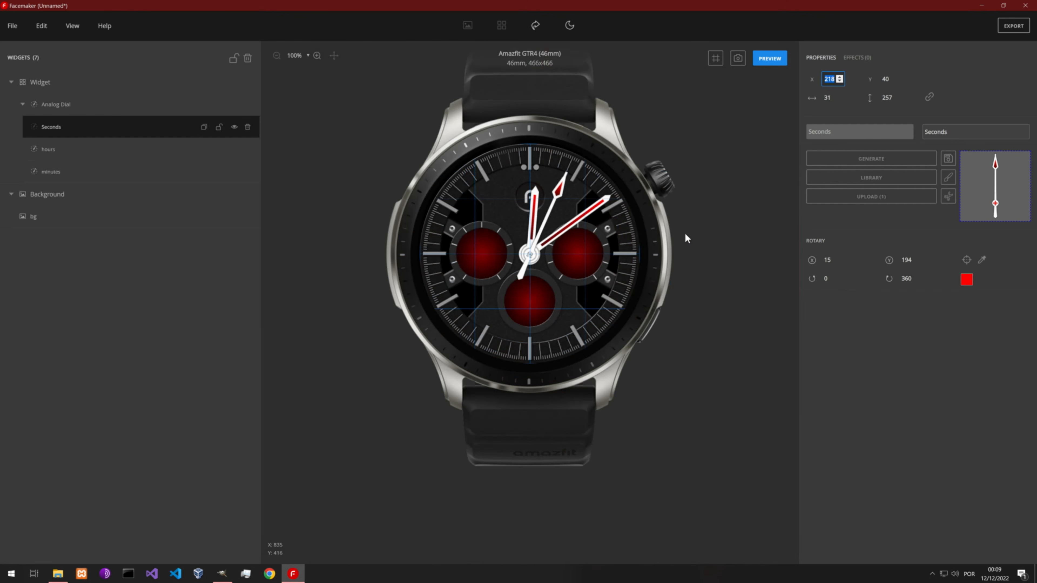
{"action": "left_click", "coordinate": [770, 61]}
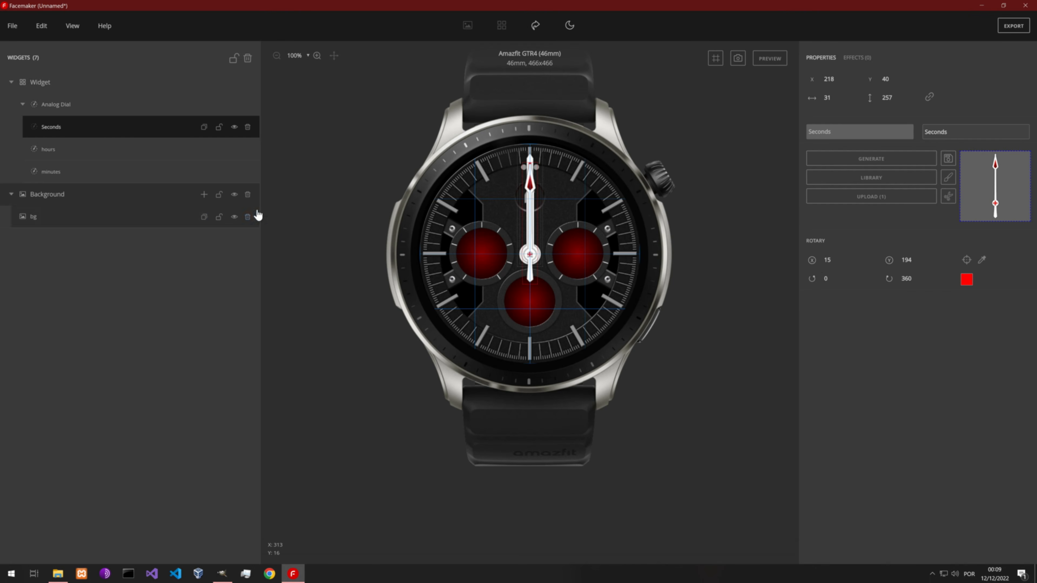
Add an image to the Background group using gear.png from the freeStylerFM folder in File Explorer, and return to Facemaker.
{"action": "left_click", "coordinate": [204, 194]}
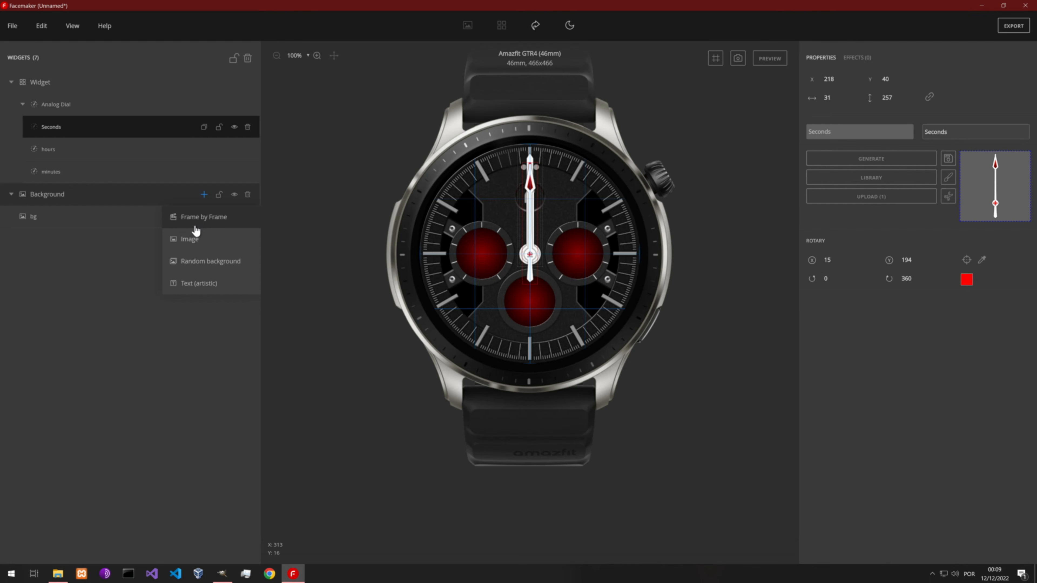
{"action": "left_click", "coordinate": [198, 248]}
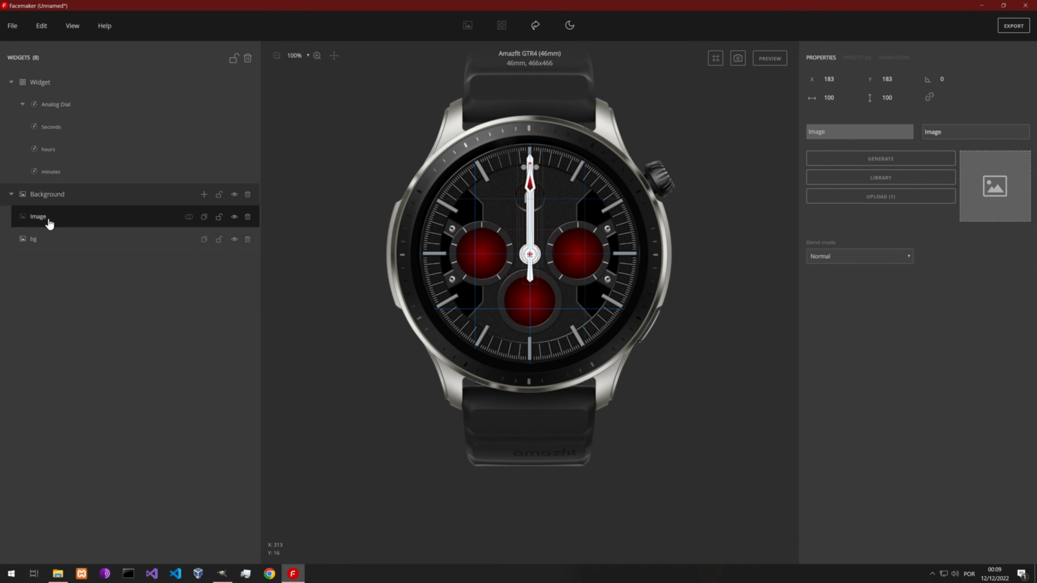
{"action": "left_click", "coordinate": [58, 573]}
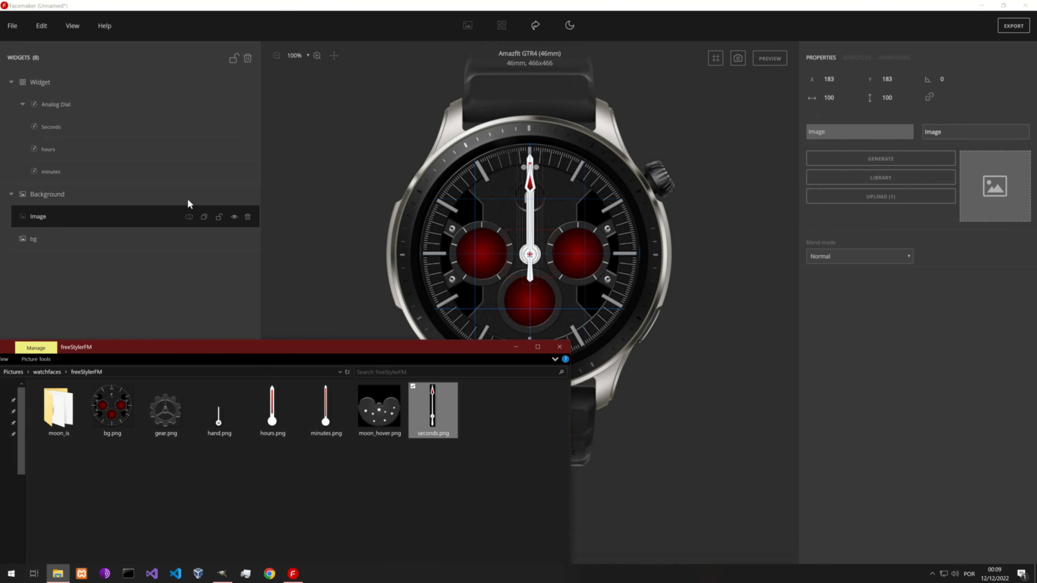
{"action": "left_click_drag", "start_coordinate": [225, 347], "coordinate": [213, 160]}
{"action": "left_click", "coordinate": [146, 233]}
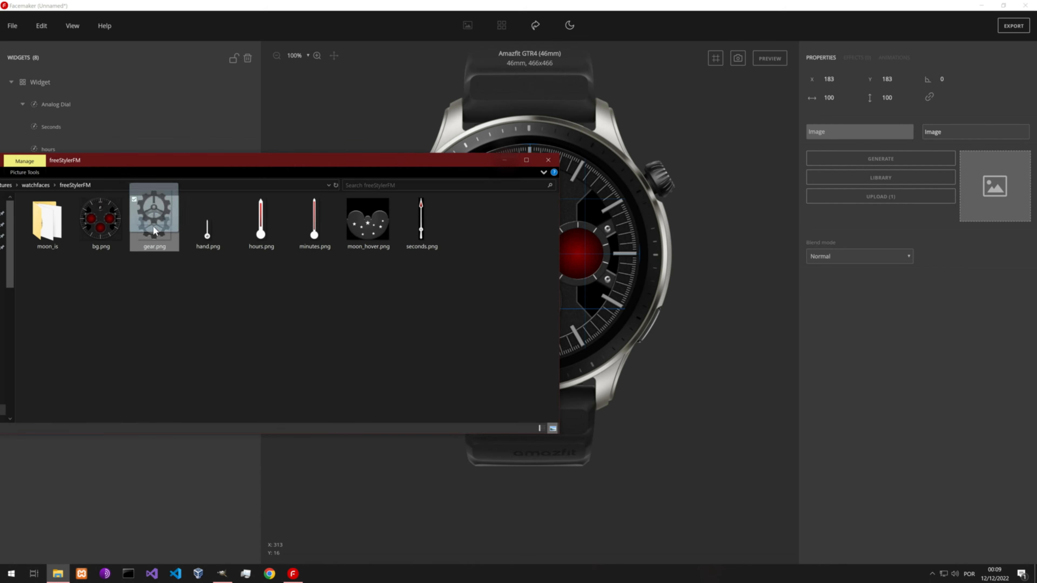
{"action": "left_click_drag", "start_coordinate": [155, 230], "coordinate": [986, 182]}
{"action": "left_click", "coordinate": [736, 329]}
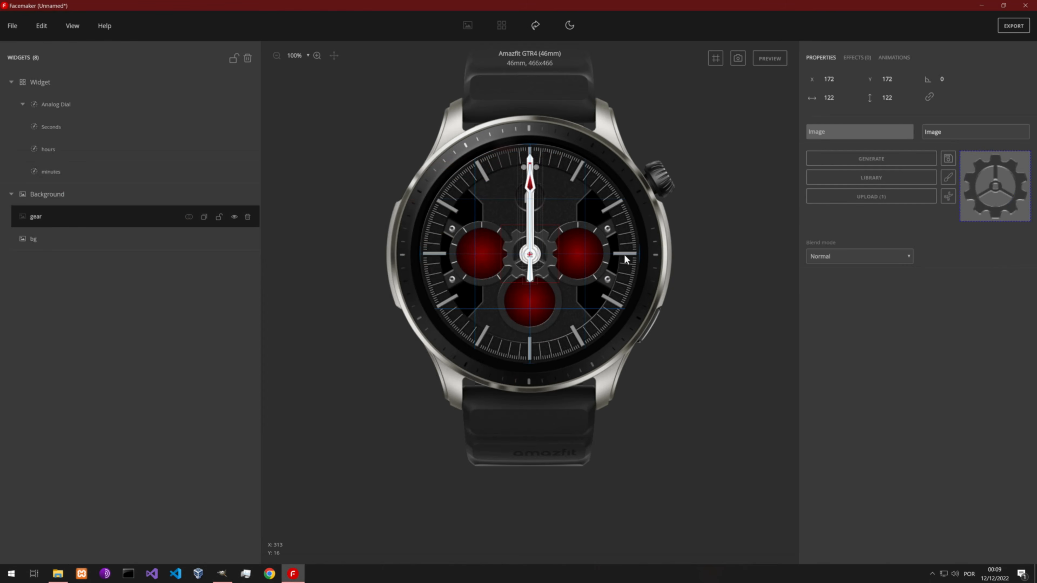
Lock the Analog Dial group and move the gear to X 7, Y 119, centred on the dial's upper-left screw.
{"action": "key", "text": "ctrl"}
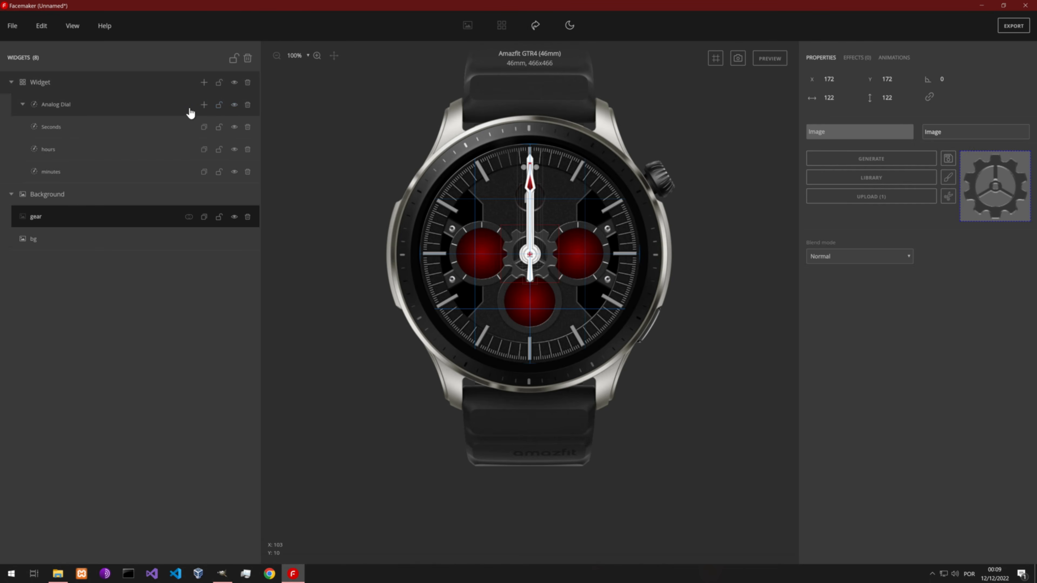
{"action": "left_click", "coordinate": [219, 106]}
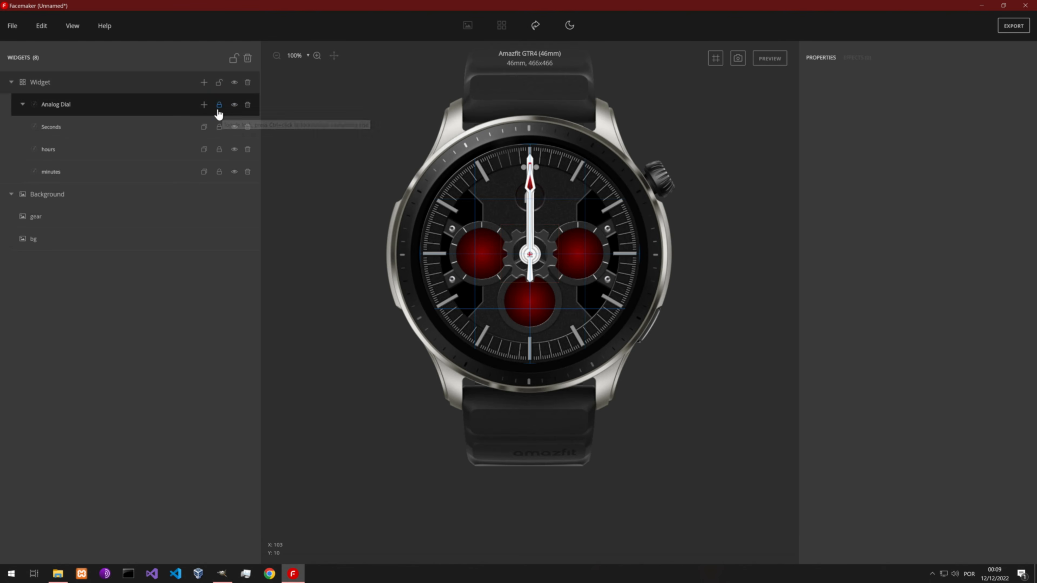
{"action": "left_click", "coordinate": [66, 219]}
{"action": "left_click_drag", "start_coordinate": [547, 265], "coordinate": [471, 235]}
{"action": "scroll", "coordinate": [408, 231], "scroll_direction": "up", "scroll_amount": 7}
{"action": "left_click_drag", "start_coordinate": [434, 179], "coordinate": [441, 172]}
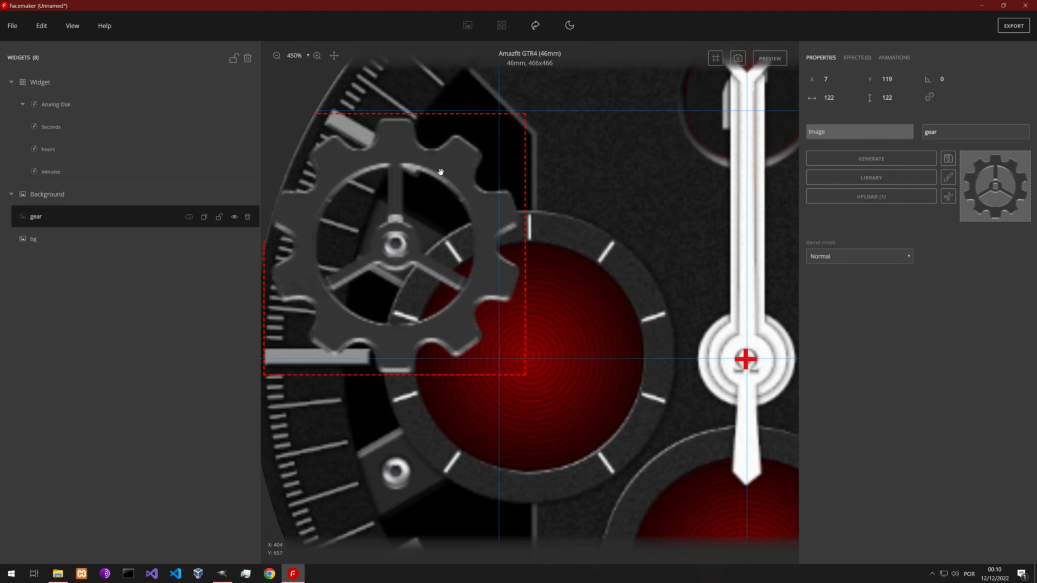
Add an animation action to the gear with looping enabled and a 360-degree rotation, and preview the spinning gear.
{"action": "scroll", "coordinate": [425, 235], "scroll_direction": "down", "scroll_amount": 7}
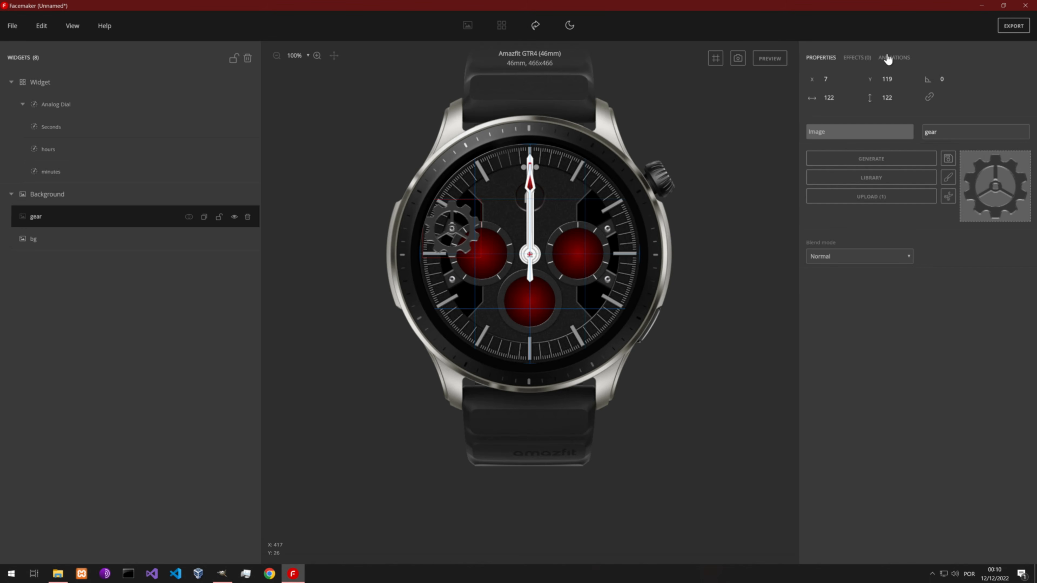
{"action": "left_click", "coordinate": [902, 64]}
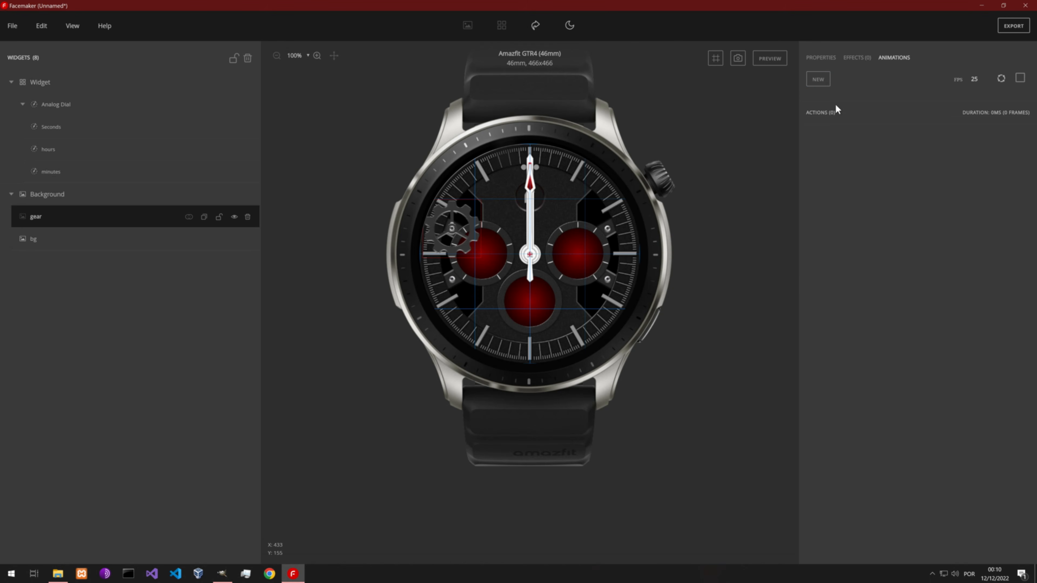
{"action": "left_click", "coordinate": [816, 87]}
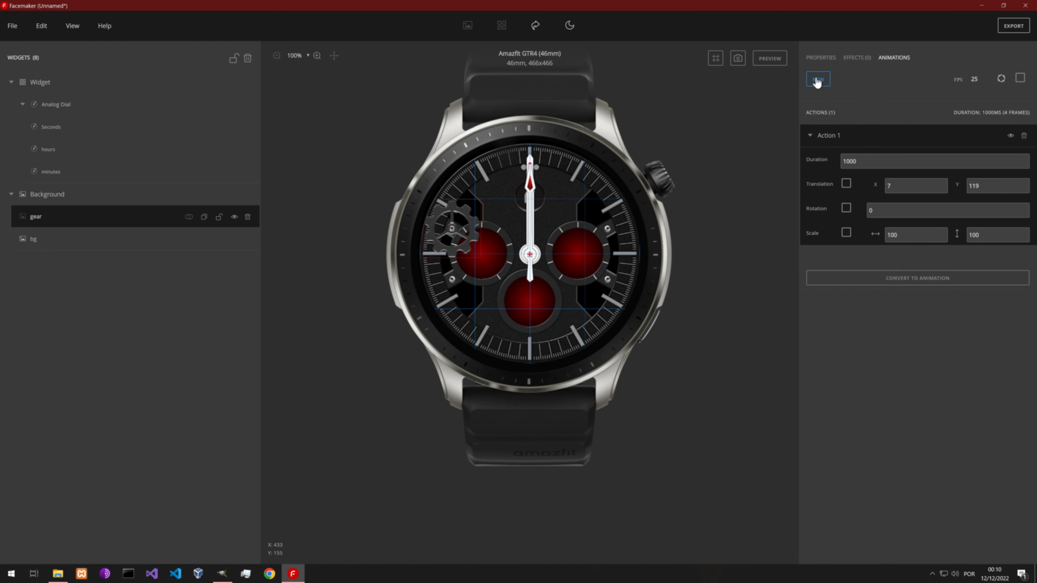
{"action": "left_click", "coordinate": [1020, 79]}
{"action": "left_click", "coordinate": [846, 209]}
{"action": "type", "text": "360"}
{"action": "left_click", "coordinate": [782, 60]}
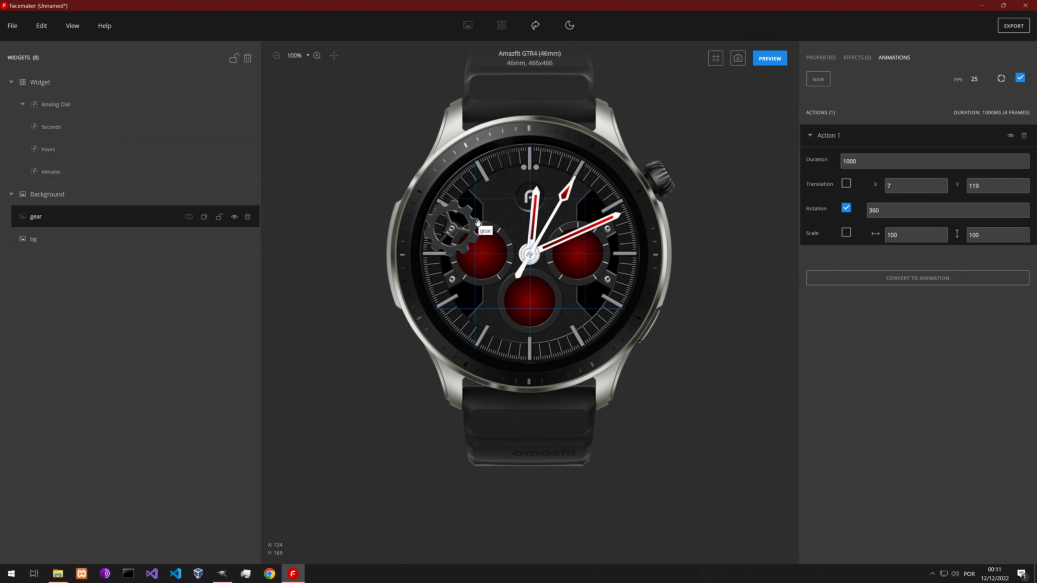
{"action": "left_click", "coordinate": [768, 61]}
Set the duration of the gear's rotation action to 3000 ms and preview the slower spin.
{"action": "left_click_drag", "start_coordinate": [868, 162], "coordinate": [759, 144]}
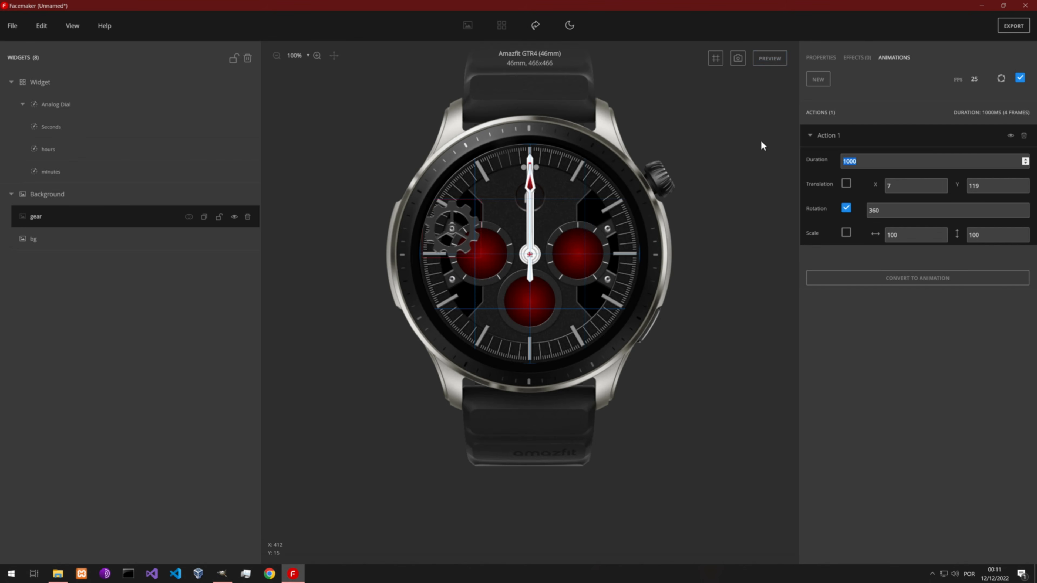
{"action": "type", "text": "3000"}
{"action": "left_click", "coordinate": [780, 65]}
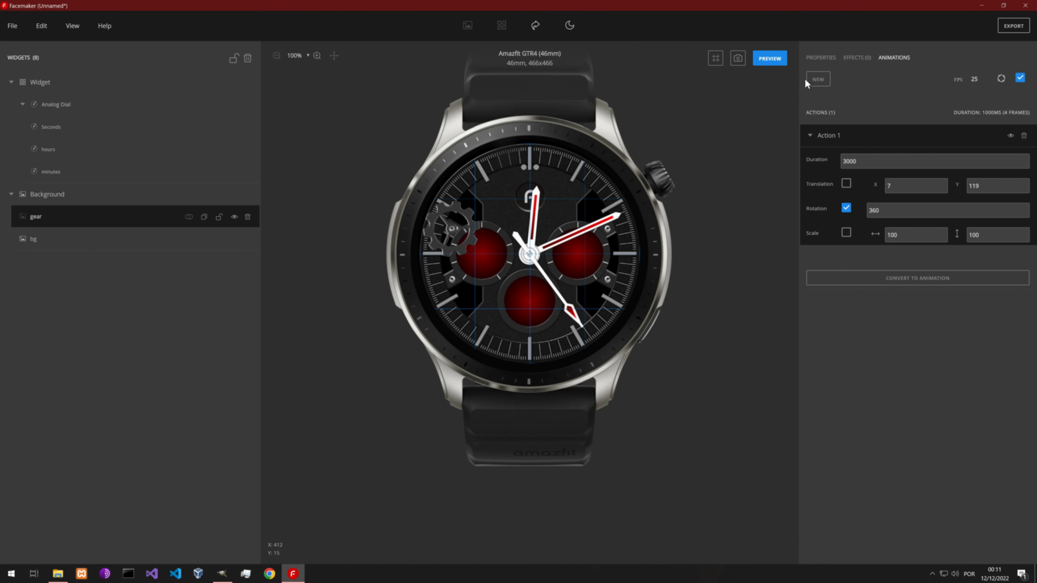
{"action": "left_click", "coordinate": [772, 63]}
Reorder the gear beneath the bg image in the Background group and preview the gear through the dial's cutouts.
{"action": "mouse_move", "coordinate": [58, 221]}
{"action": "left_mouse_down"}
{"action": "mouse_move", "coordinate": [85, 221]}
{"action": "mouse_move", "coordinate": [63, 240]}
{"action": "left_mouse_up"}
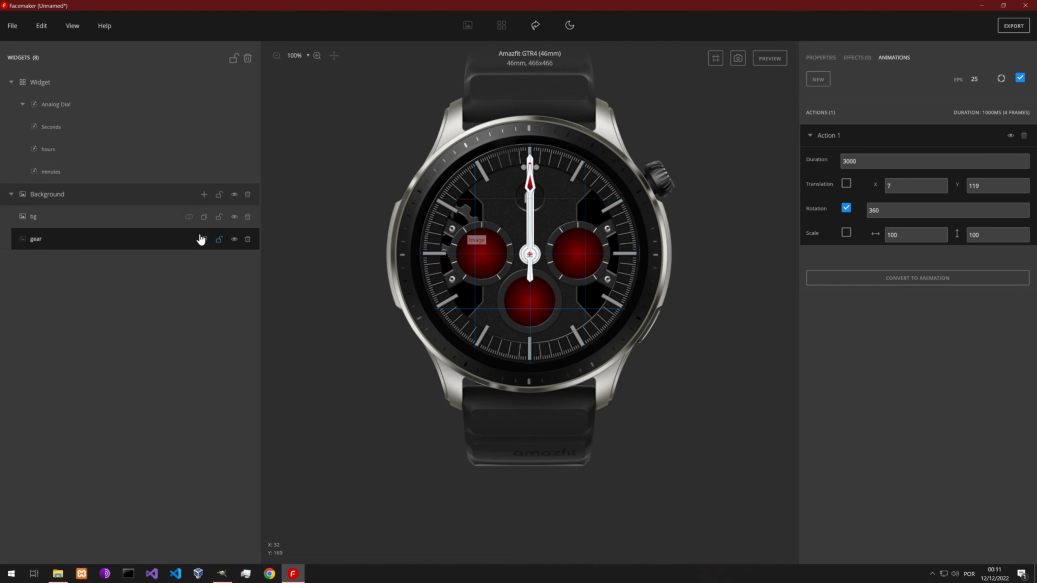
{"action": "left_click", "coordinate": [45, 219]}
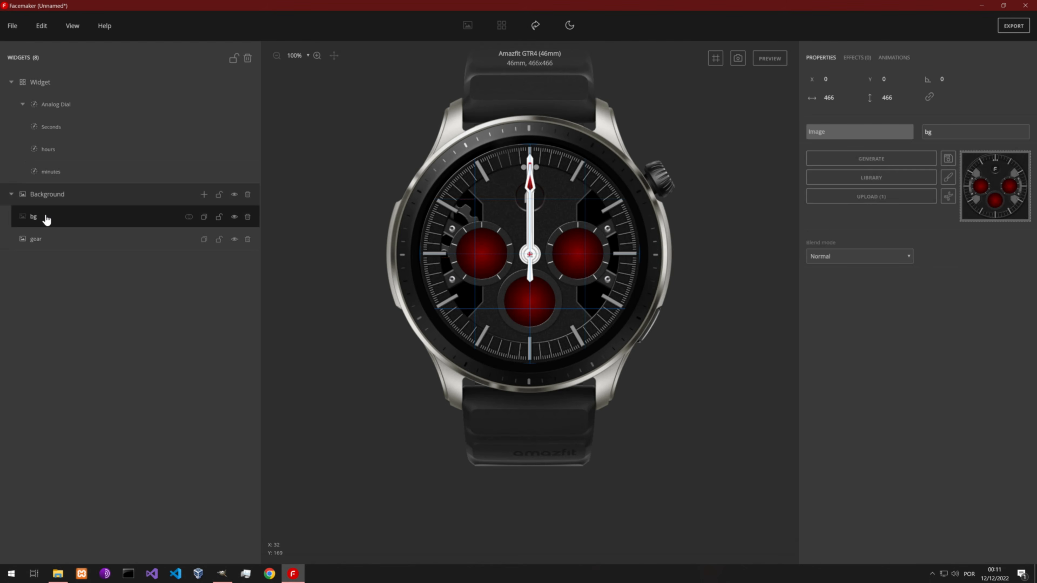
{"action": "left_click", "coordinate": [53, 239]}
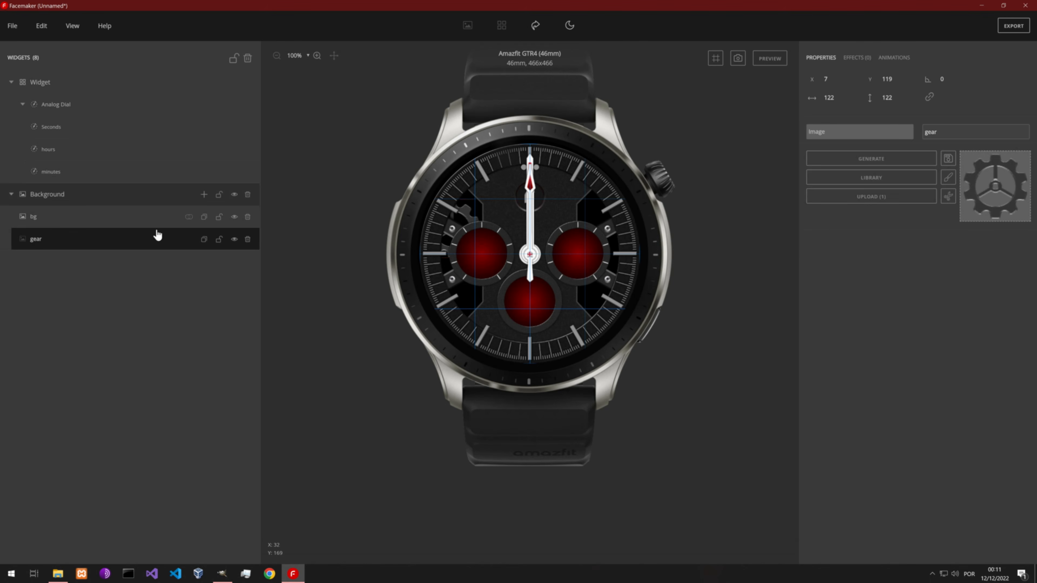
{"action": "left_click", "coordinate": [767, 67]}
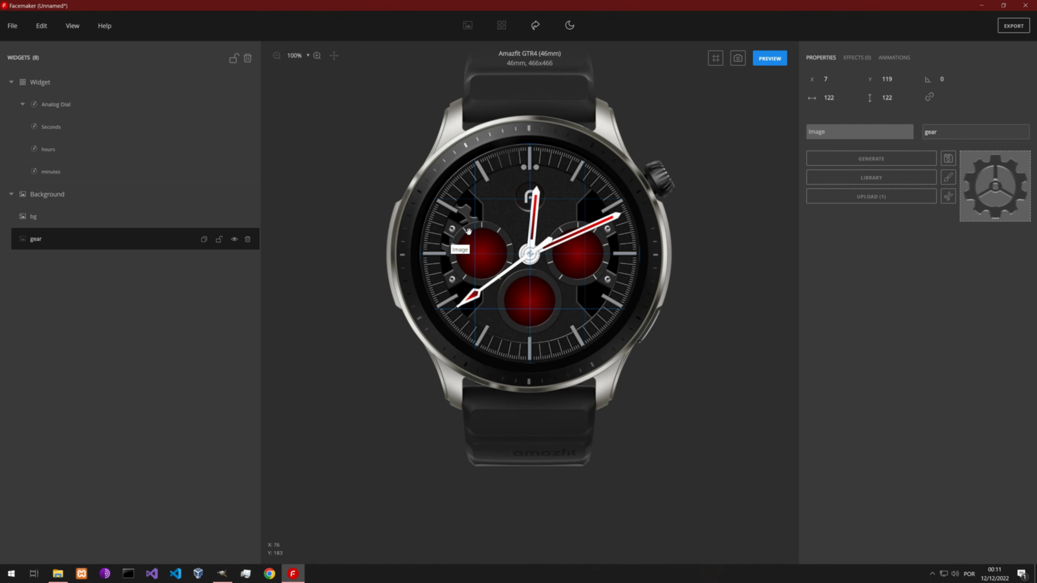
{"action": "left_click", "coordinate": [770, 60]}
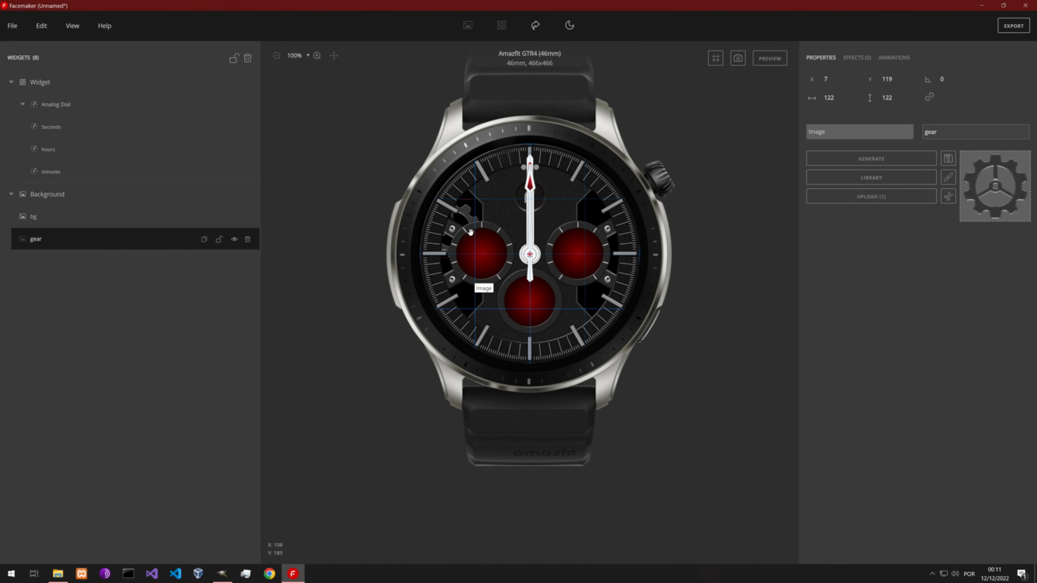
Lock the bg image in the Background group and select the gear through the cutout on the dial.
{"action": "scroll", "coordinate": [439, 225], "scroll_direction": "up", "scroll_amount": 7}
{"action": "left_click_drag", "start_coordinate": [440, 217], "coordinate": [484, 222]}
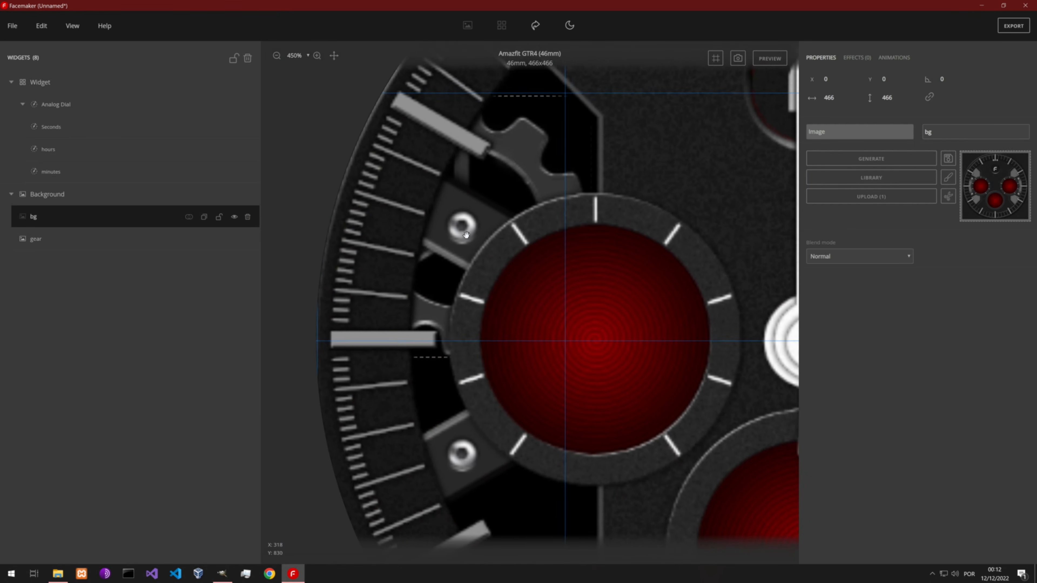
{"action": "left_click_drag", "start_coordinate": [685, 305], "coordinate": [615, 327]}
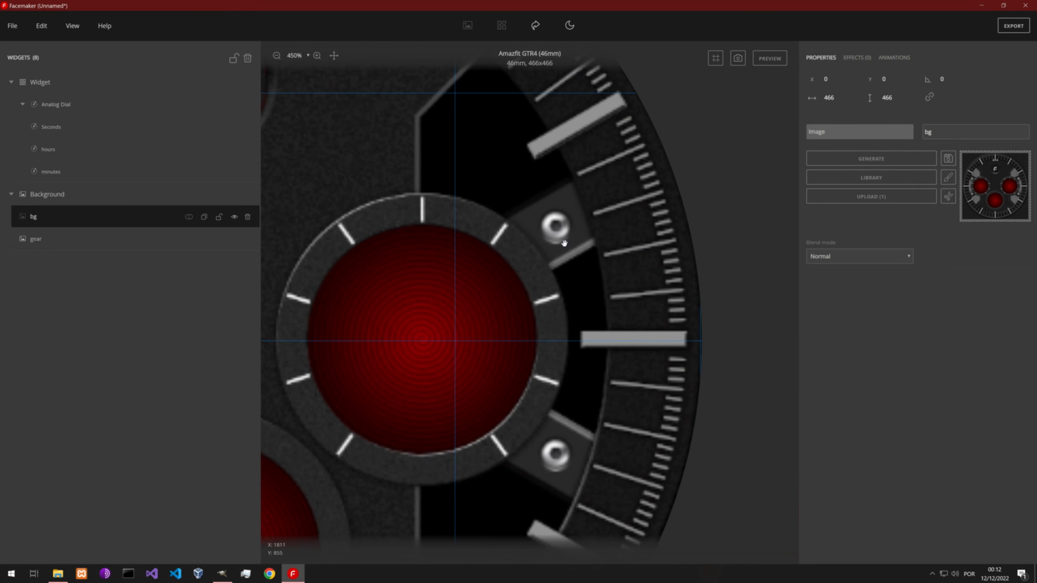
{"action": "scroll", "coordinate": [468, 309], "scroll_direction": "down", "scroll_amount": 7}
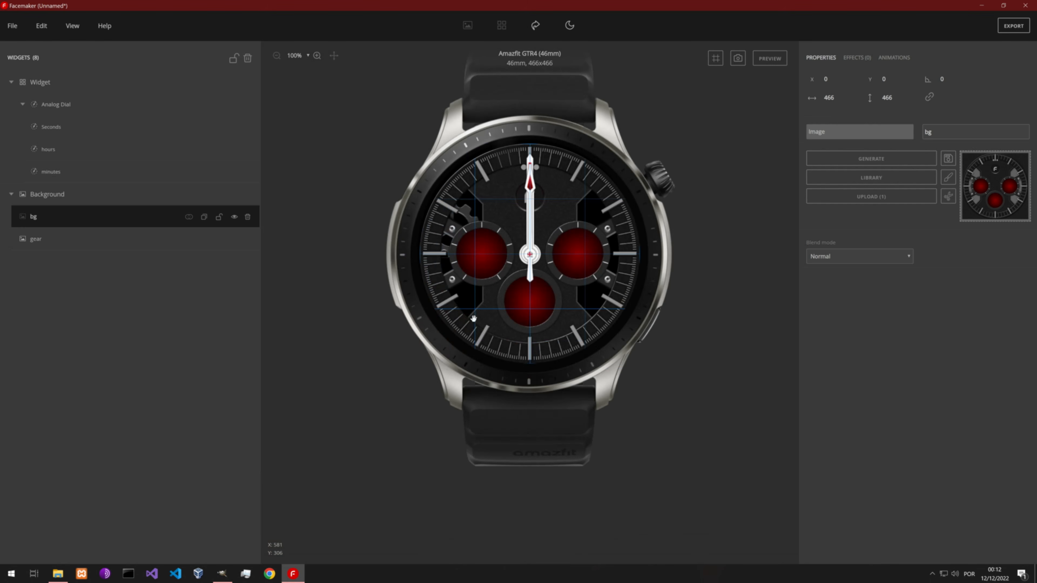
{"action": "scroll", "coordinate": [438, 225], "scroll_direction": "up", "scroll_amount": 7}
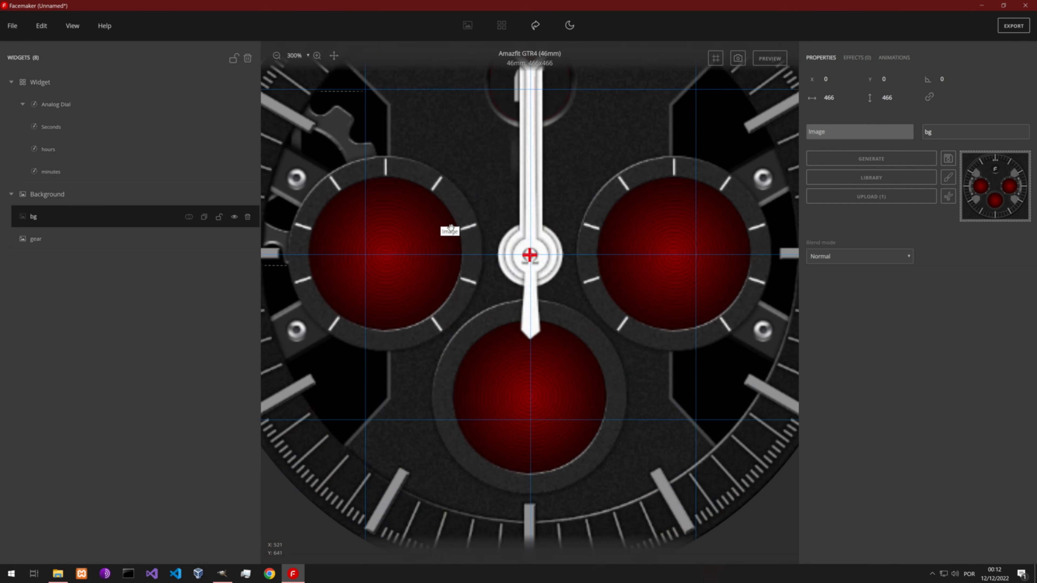
{"action": "scroll", "coordinate": [491, 206], "scroll_direction": "down", "scroll_amount": 3}
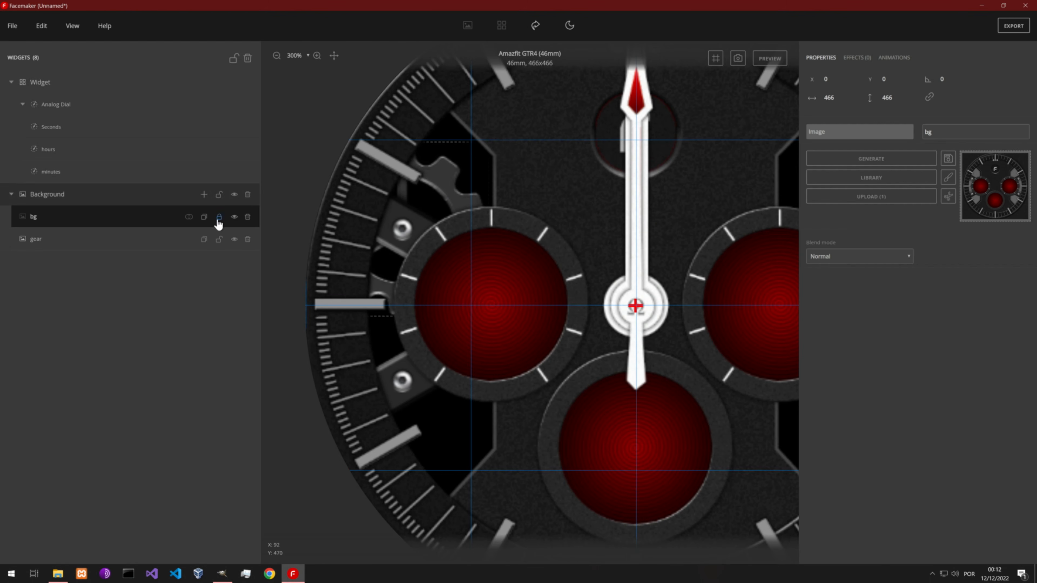
{"action": "left_click", "coordinate": [438, 187]}
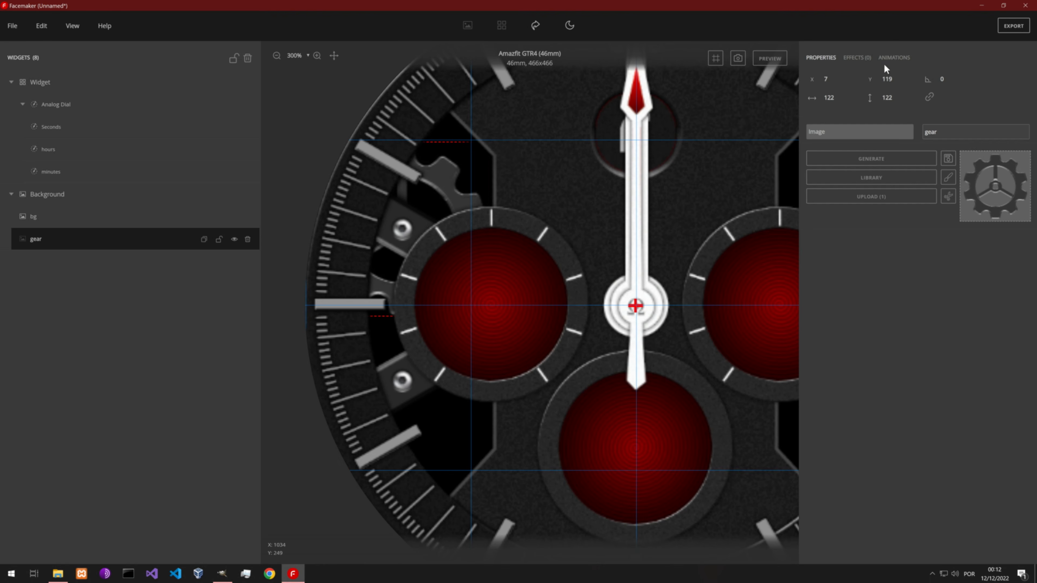
{"action": "left_click", "coordinate": [857, 58]}
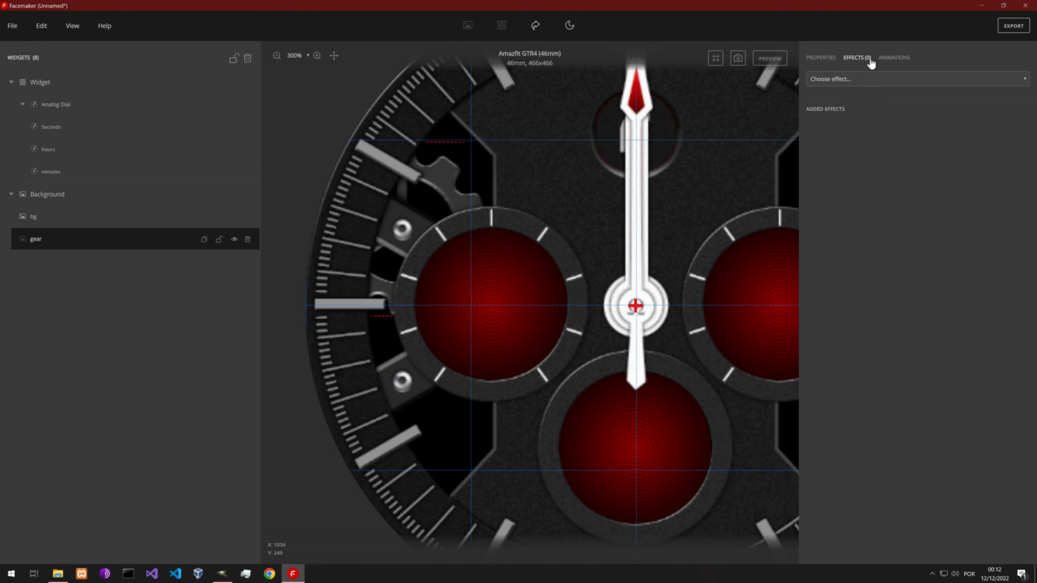
{"action": "left_click", "coordinate": [847, 79]}
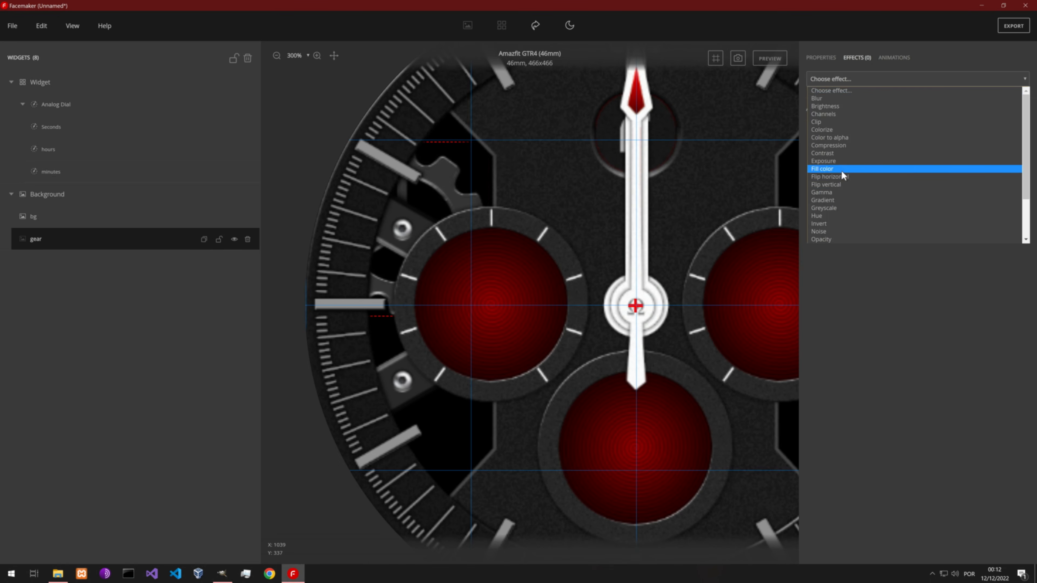
{"action": "left_click", "coordinate": [855, 62]}
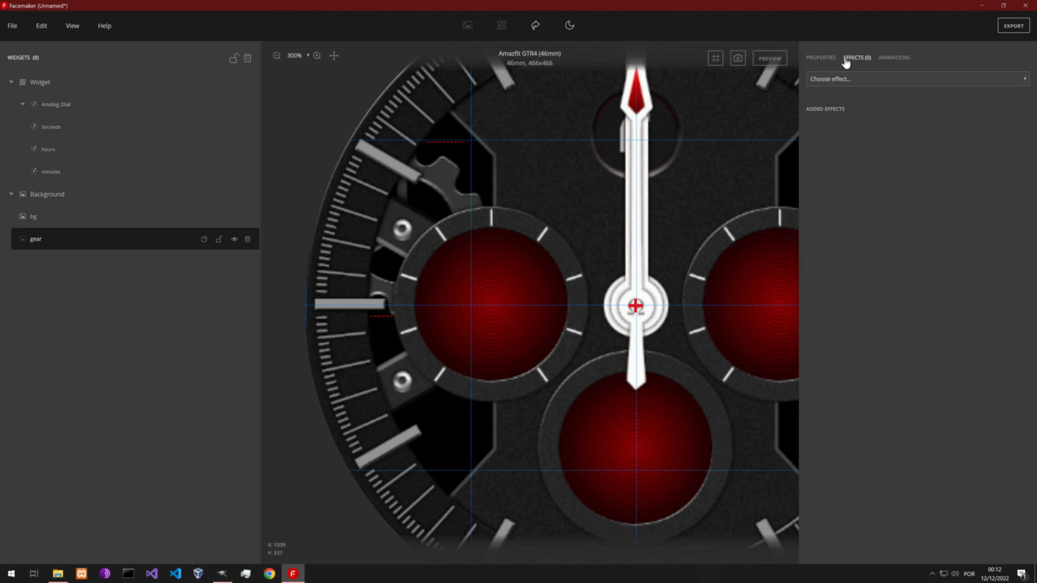
{"action": "left_click", "coordinate": [815, 63]}
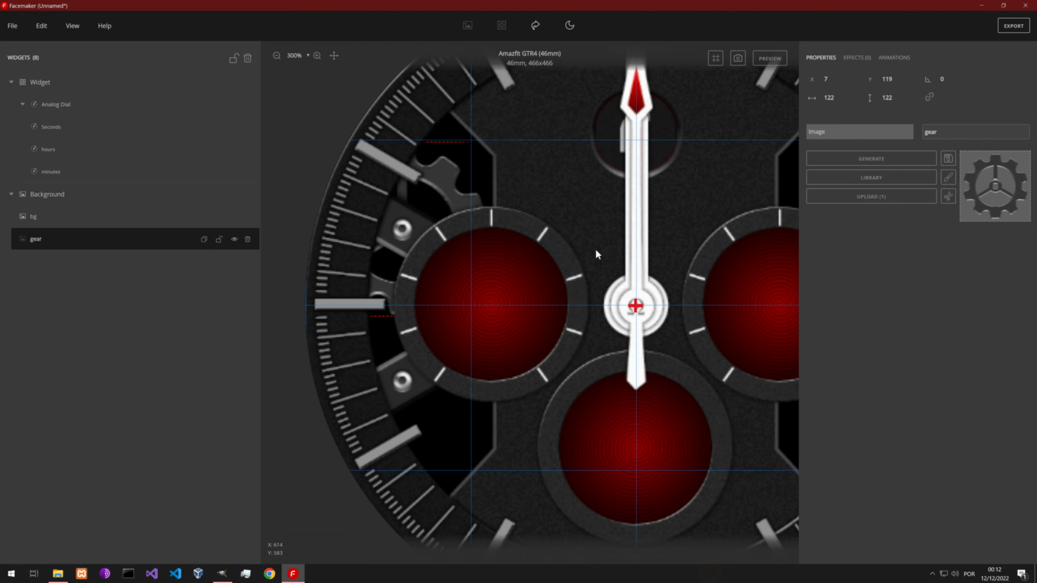
{"action": "scroll", "coordinate": [588, 251], "scroll_direction": "down", "scroll_amount": 2}
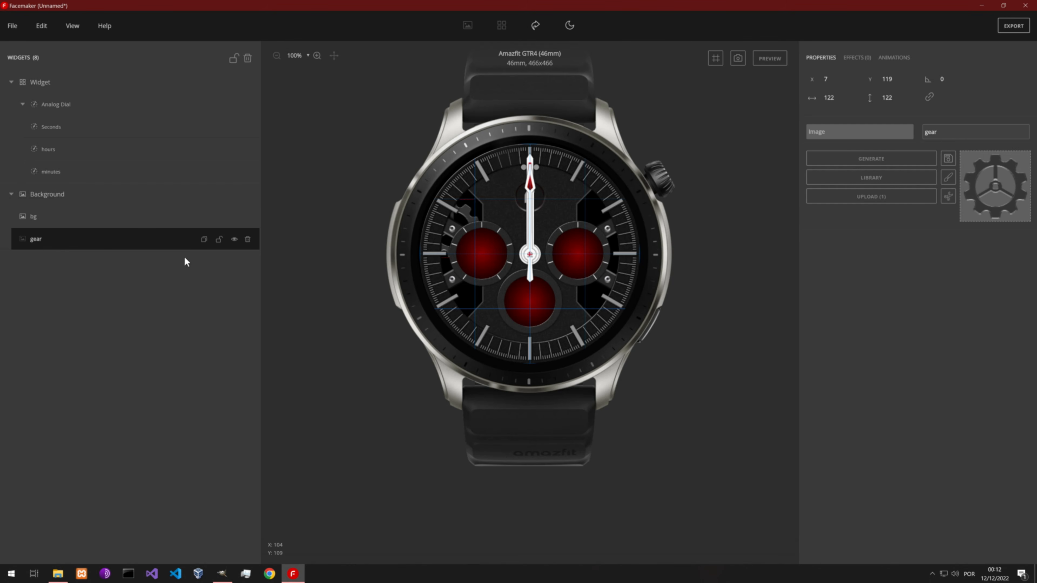
Convert the gear image with its 3000 ms rotation action into a frame-by-frame animation.
{"action": "left_click", "coordinate": [892, 59]}
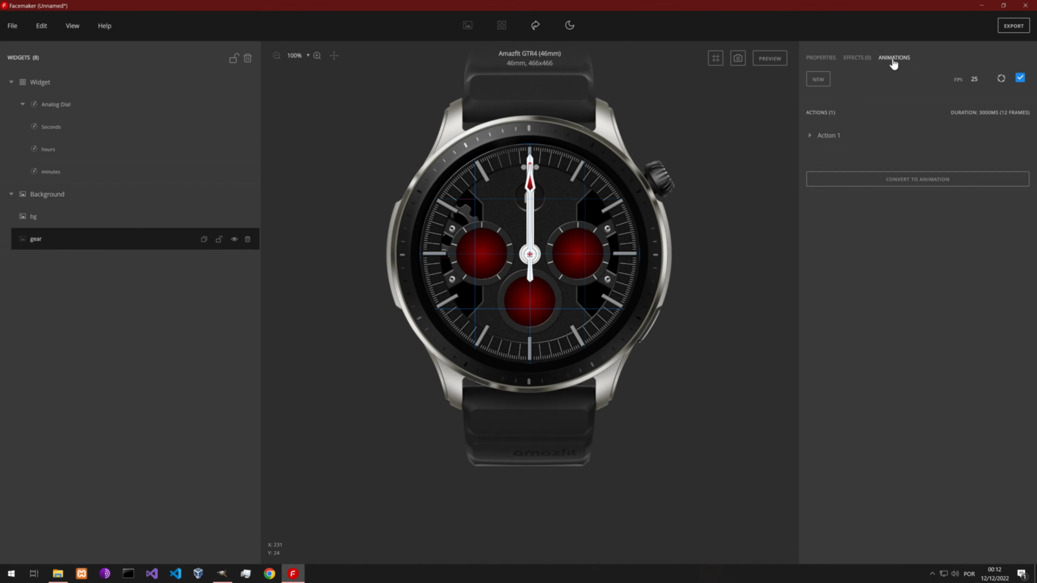
{"action": "left_click", "coordinate": [813, 138]}
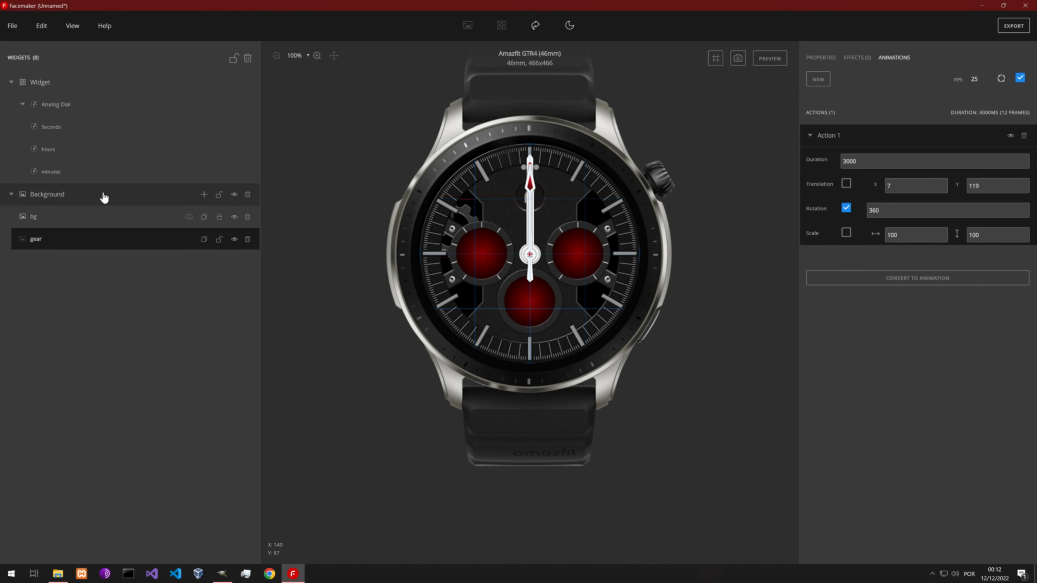
{"action": "left_click", "coordinate": [204, 195]}
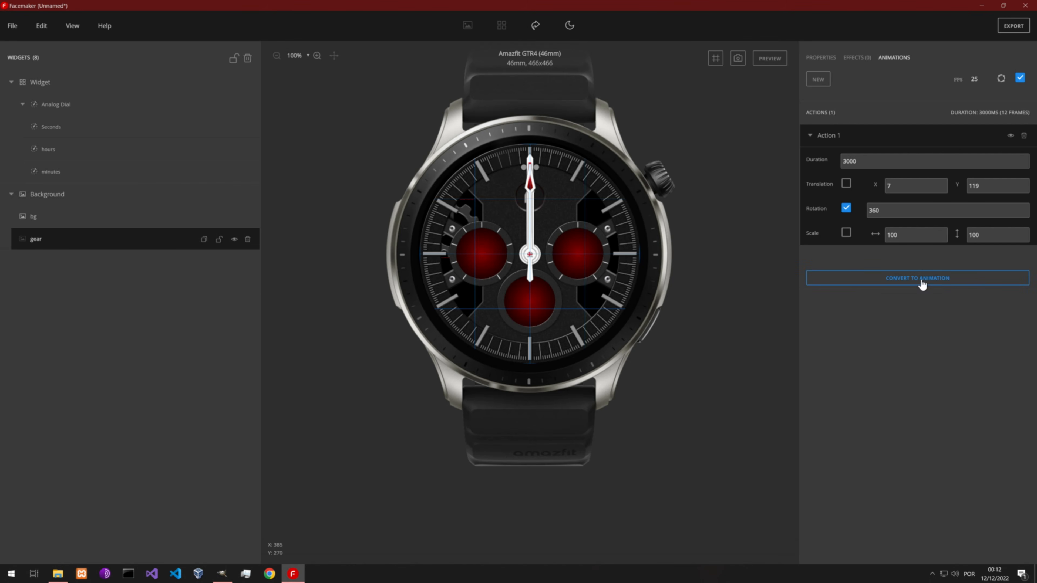
{"action": "left_click", "coordinate": [926, 279]}
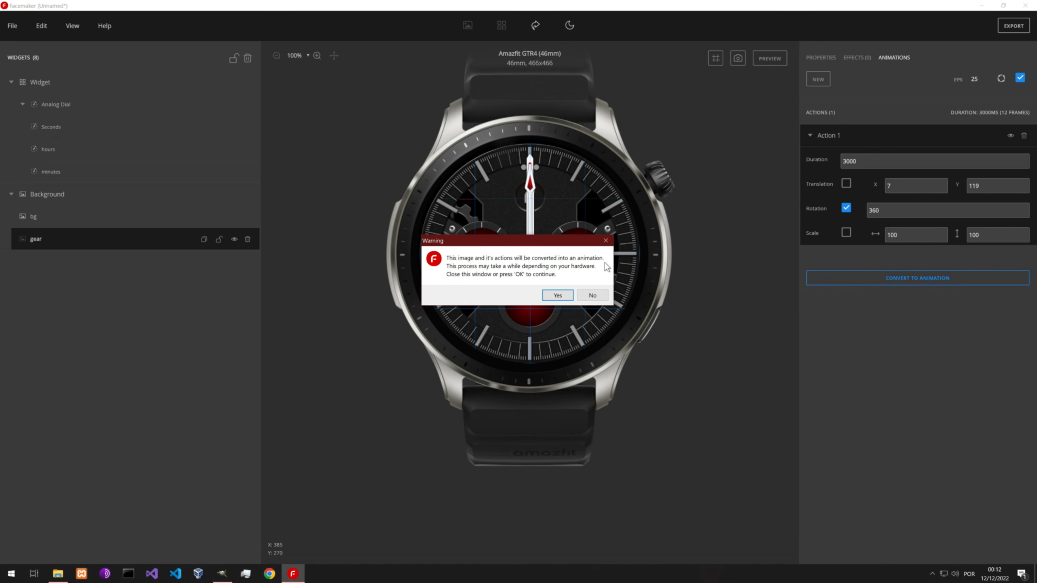
{"action": "left_click", "coordinate": [557, 296]}
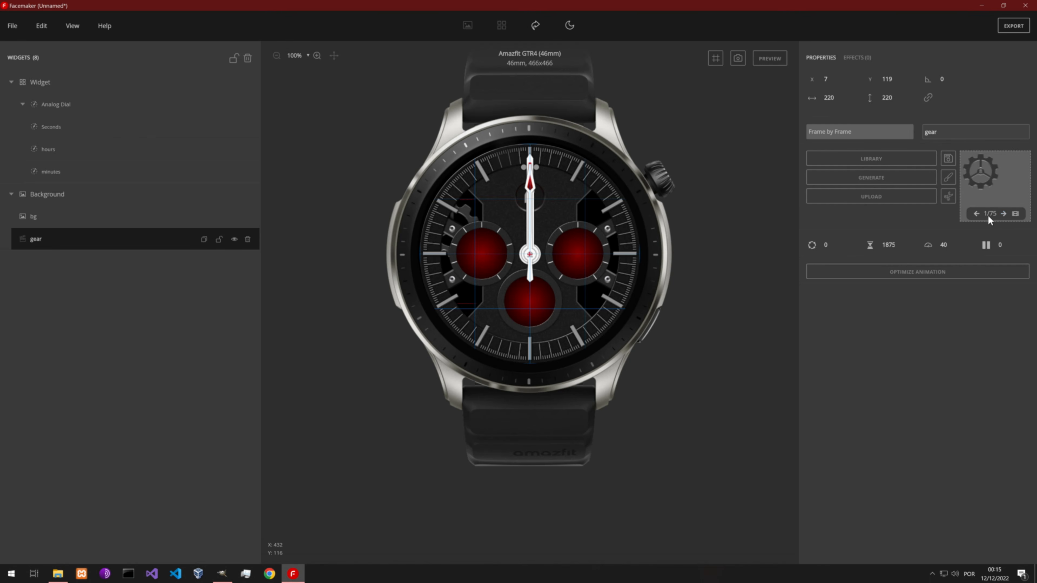
Inspect the gear's generated frames in the frame editor and preview the converted animation on the dial.
{"action": "left_click", "coordinate": [1015, 214]}
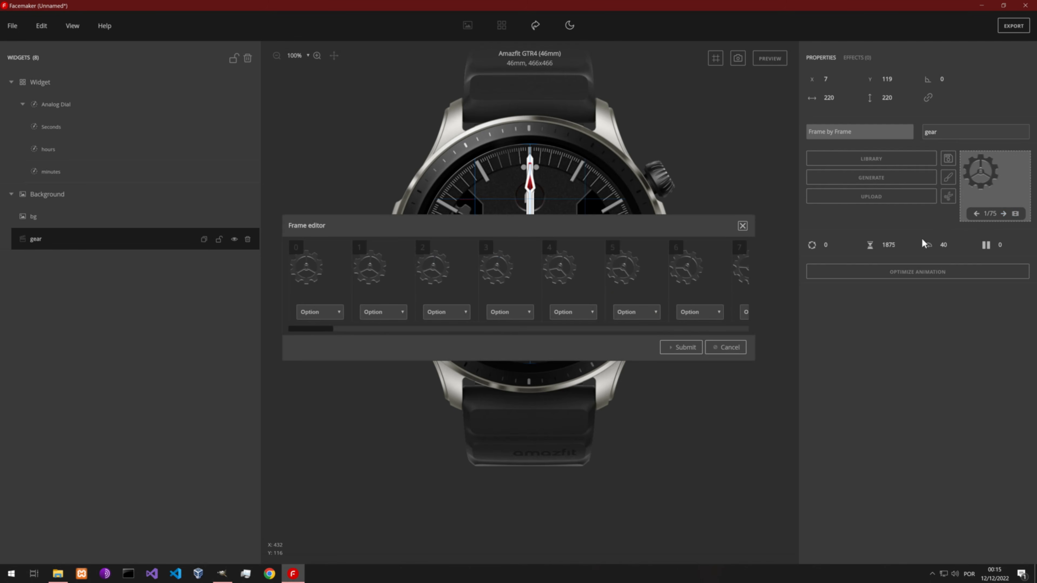
{"action": "mouse_move", "coordinate": [328, 330]}
{"action": "left_mouse_down"}
{"action": "mouse_move", "coordinate": [624, 339]}
{"action": "mouse_move", "coordinate": [748, 329]}
{"action": "mouse_move", "coordinate": [319, 329]}
{"action": "left_mouse_up"}
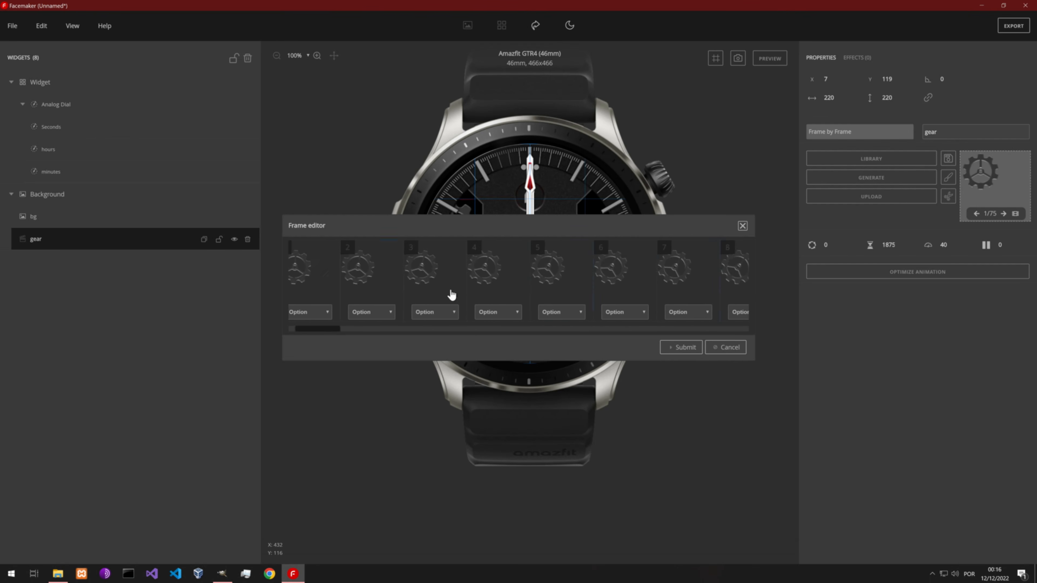
{"action": "left_click", "coordinate": [743, 226]}
{"action": "left_click", "coordinate": [770, 58]}
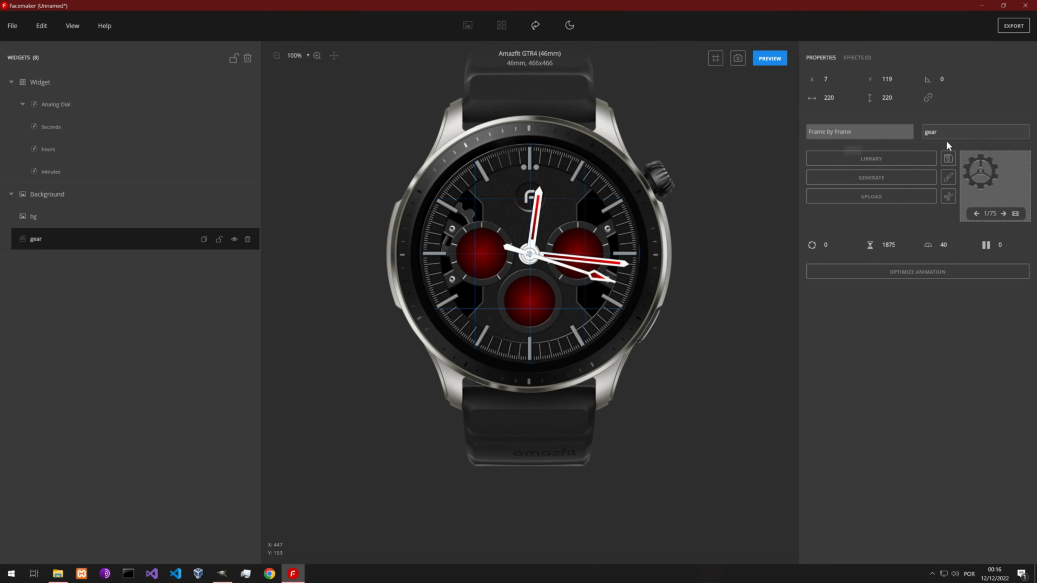
{"action": "left_click", "coordinate": [780, 62]}
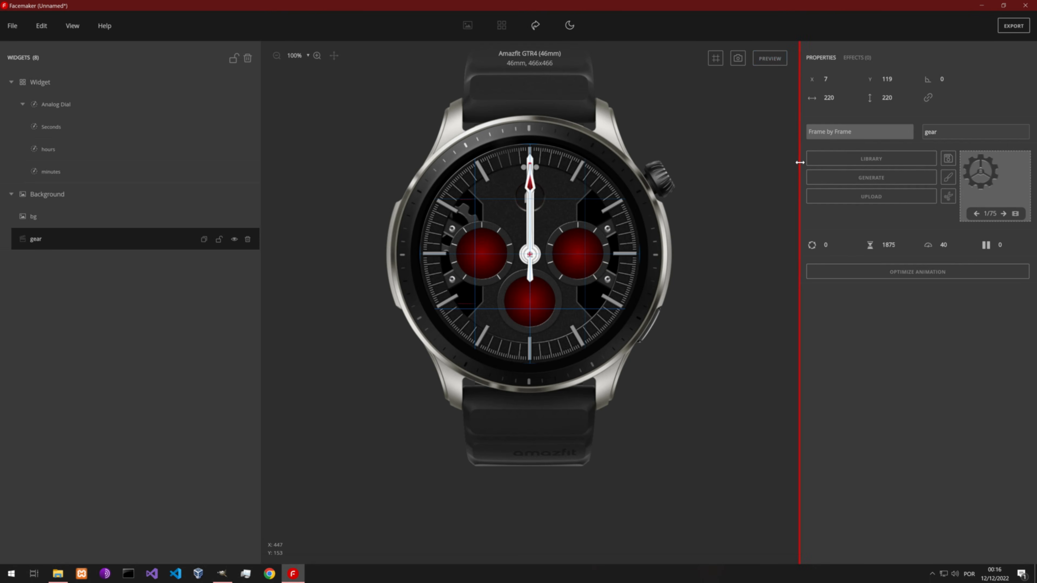
Crop the gear animation's frames to their content.
{"action": "left_click", "coordinate": [948, 197]}
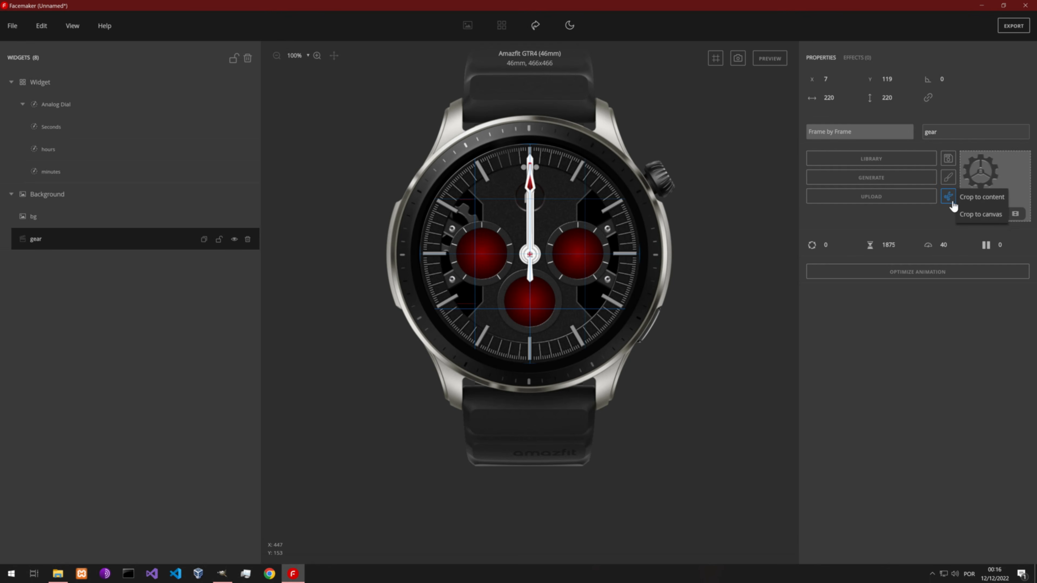
{"action": "left_click", "coordinate": [981, 198]}
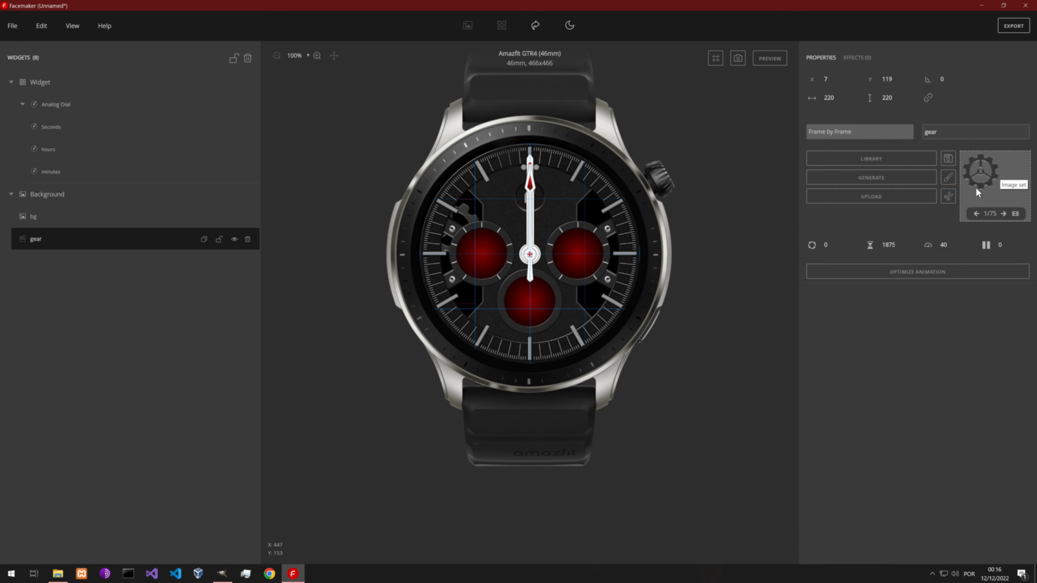
{"action": "left_click", "coordinate": [948, 197]}
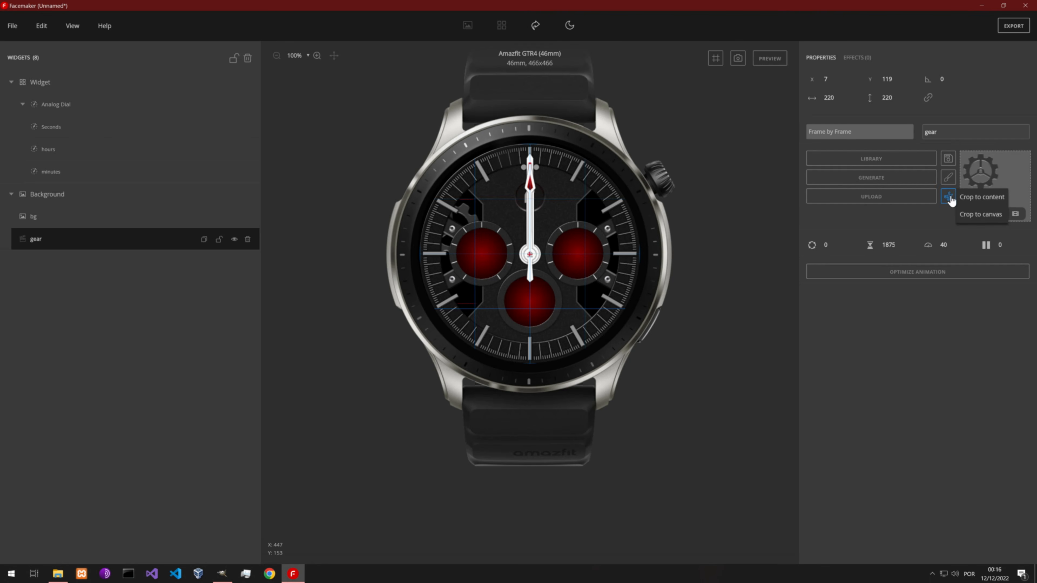
{"action": "left_click", "coordinate": [979, 198]}
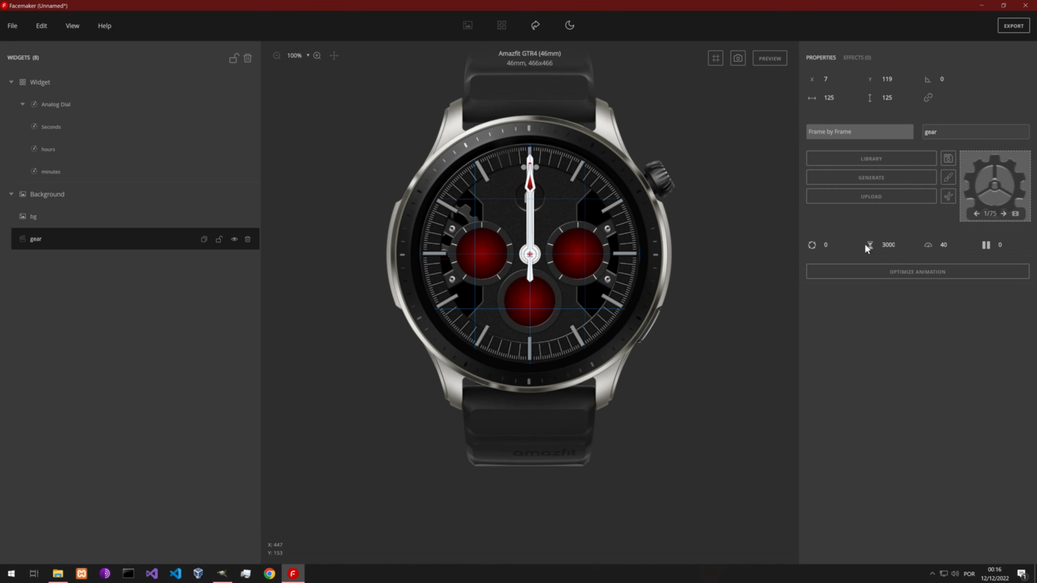
Preview the cropped gear animation on the dial and inspect its frames in the frame editor.
{"action": "left_click", "coordinate": [775, 61]}
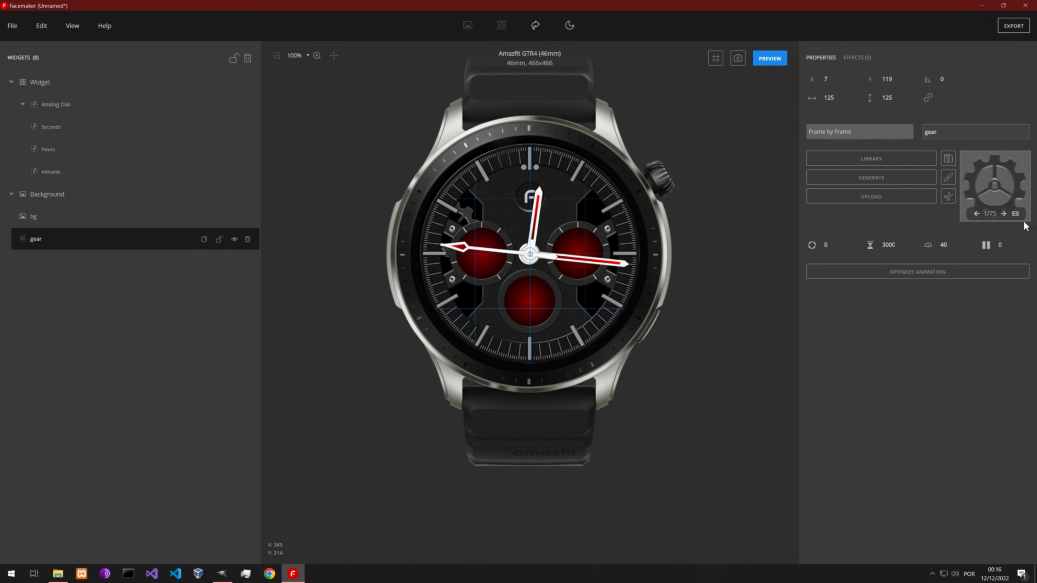
{"action": "left_click", "coordinate": [1015, 214]}
{"action": "left_click_drag", "start_coordinate": [312, 330], "coordinate": [747, 357]}
{"action": "left_click", "coordinate": [743, 225]}
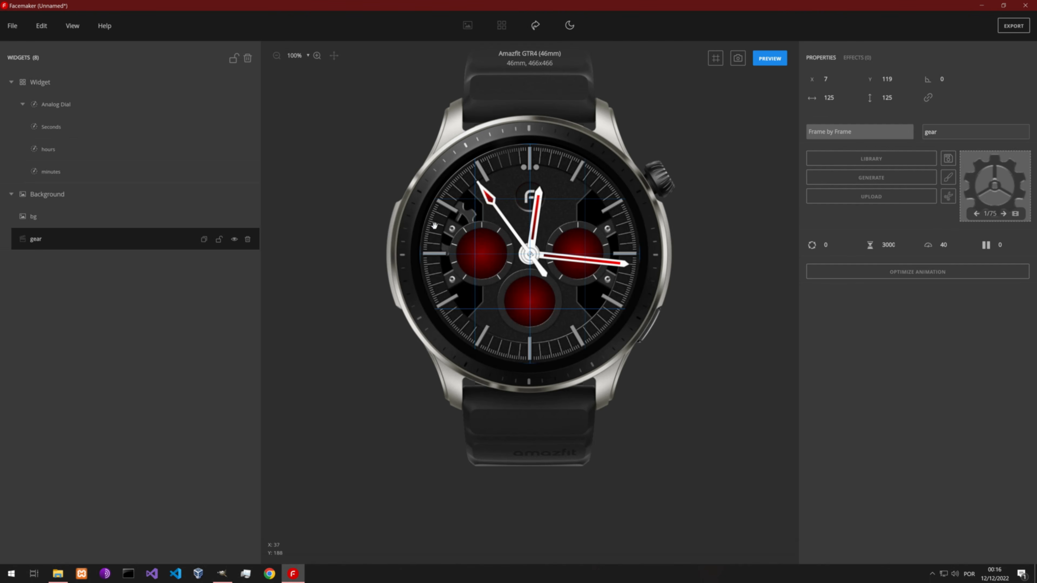
{"action": "left_click", "coordinate": [773, 62]}
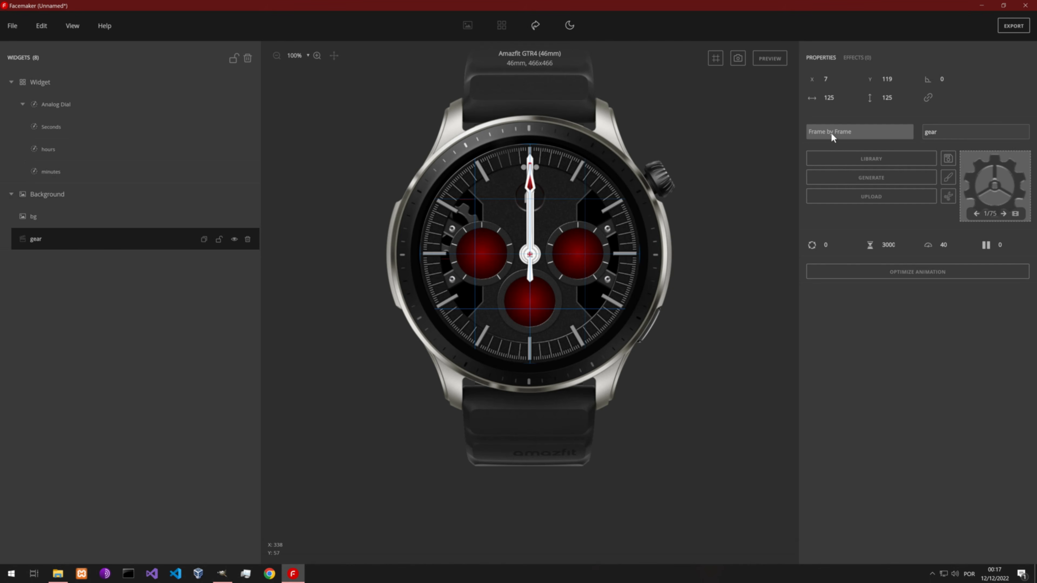
Rename the gear as gear1 and clone it, deleting the stray bg clone.
{"action": "left_click", "coordinate": [946, 130]}
{"action": "left_click", "coordinate": [204, 239]}
{"action": "left_click", "coordinate": [204, 239]}
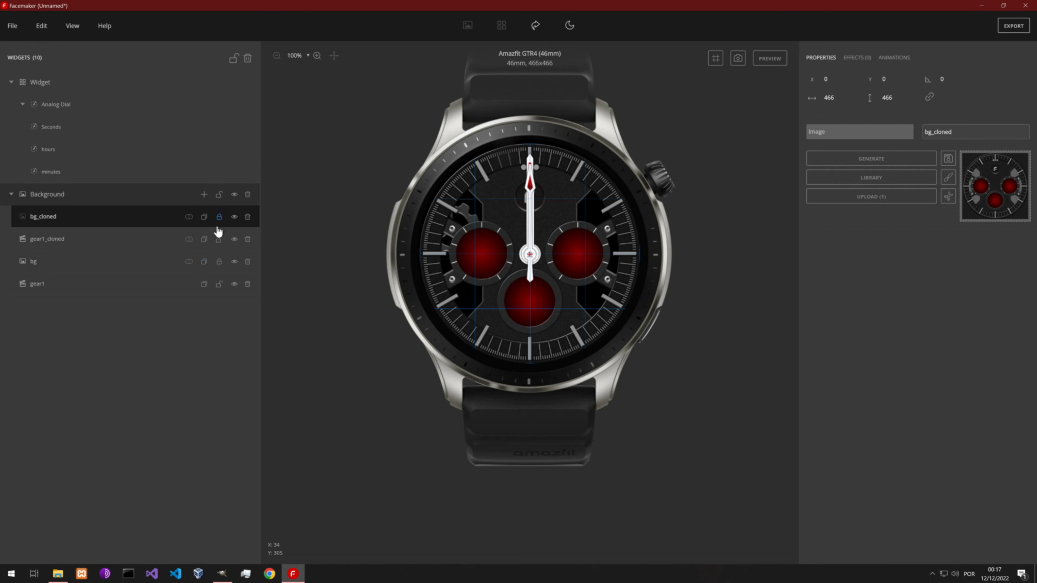
{"action": "left_click", "coordinate": [248, 217]}
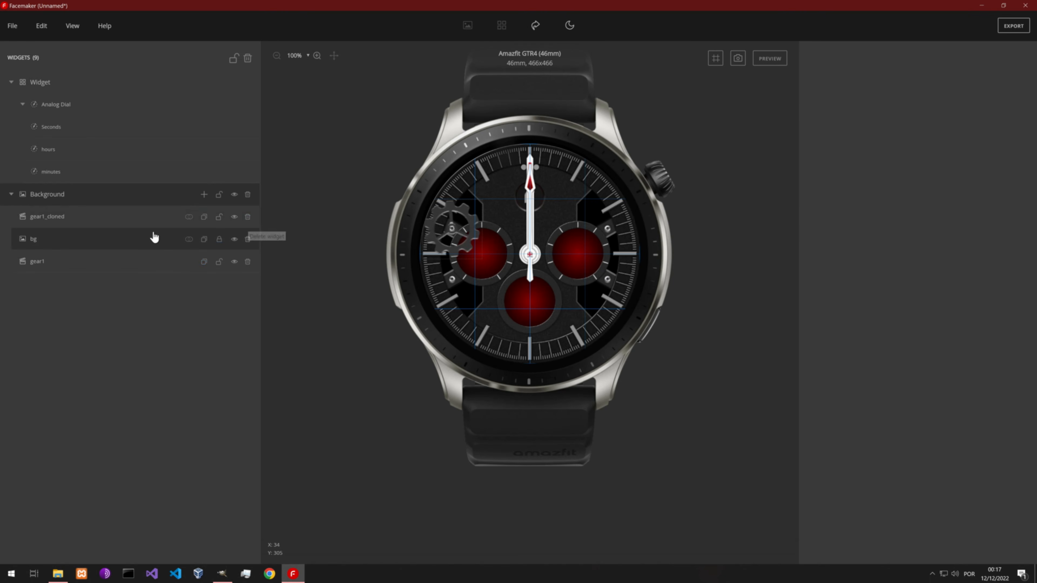
Clone the gear two more times and move bg above all the gears in the Background group.
{"action": "left_click", "coordinate": [203, 217]}
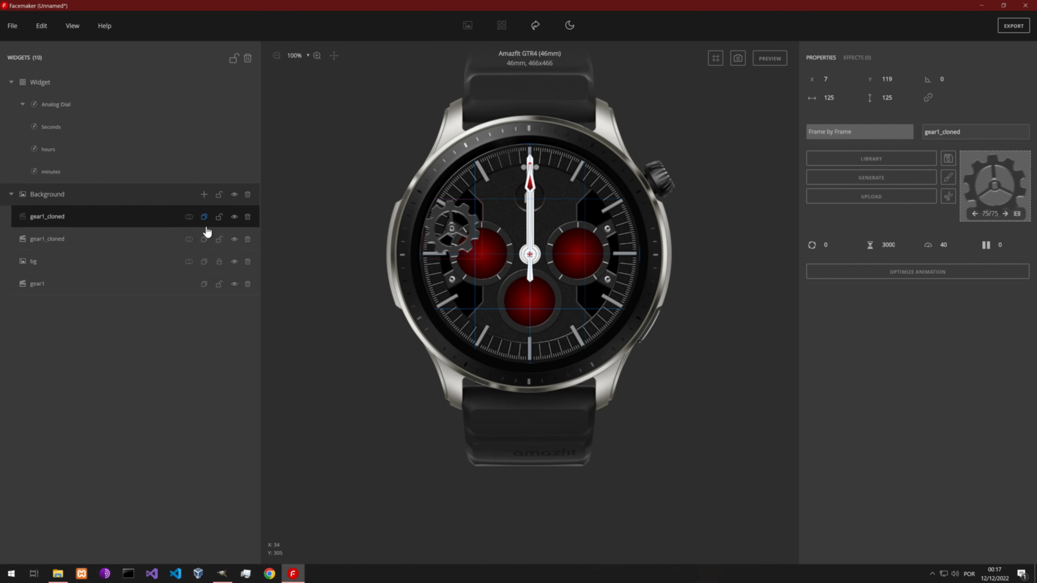
{"action": "left_click", "coordinate": [204, 237]}
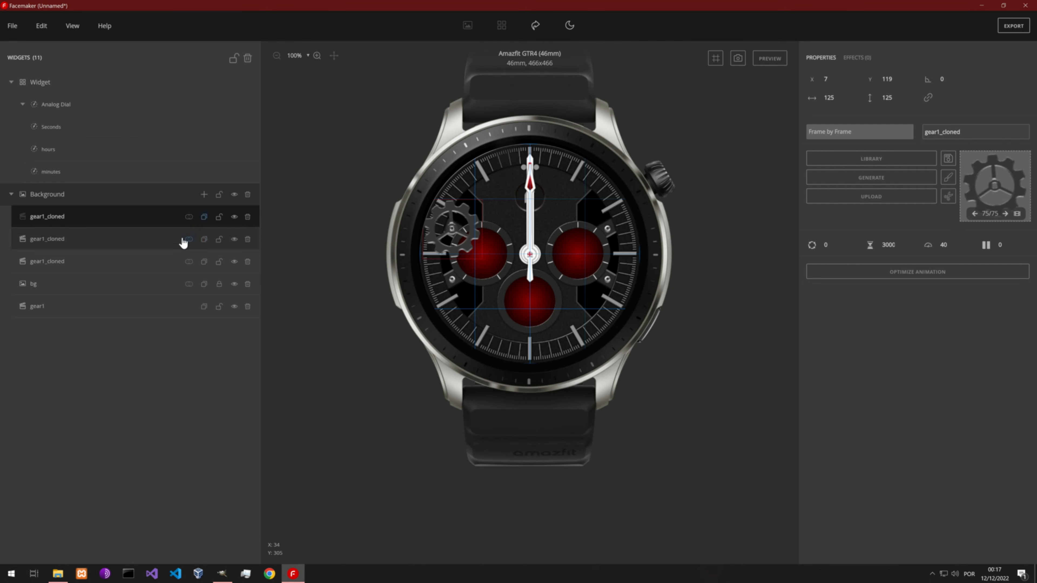
{"action": "left_click_drag", "start_coordinate": [44, 291], "coordinate": [44, 226]}
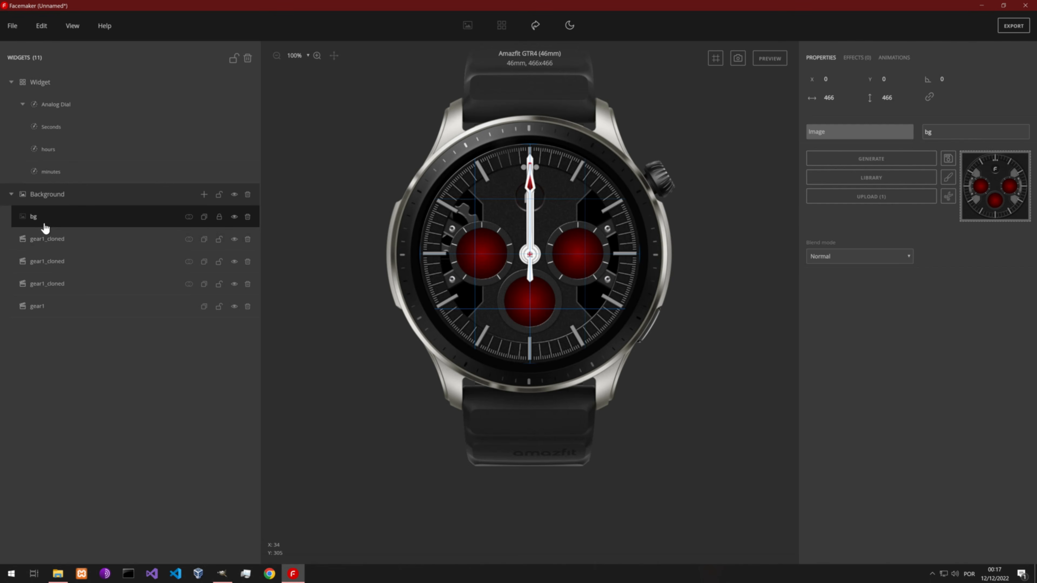
Rename the gear clone directly above gear1 as gear2.
{"action": "double_click", "coordinate": [56, 289]}
{"action": "left_click", "coordinate": [44, 283]}
{"action": "key", "text": "End"}
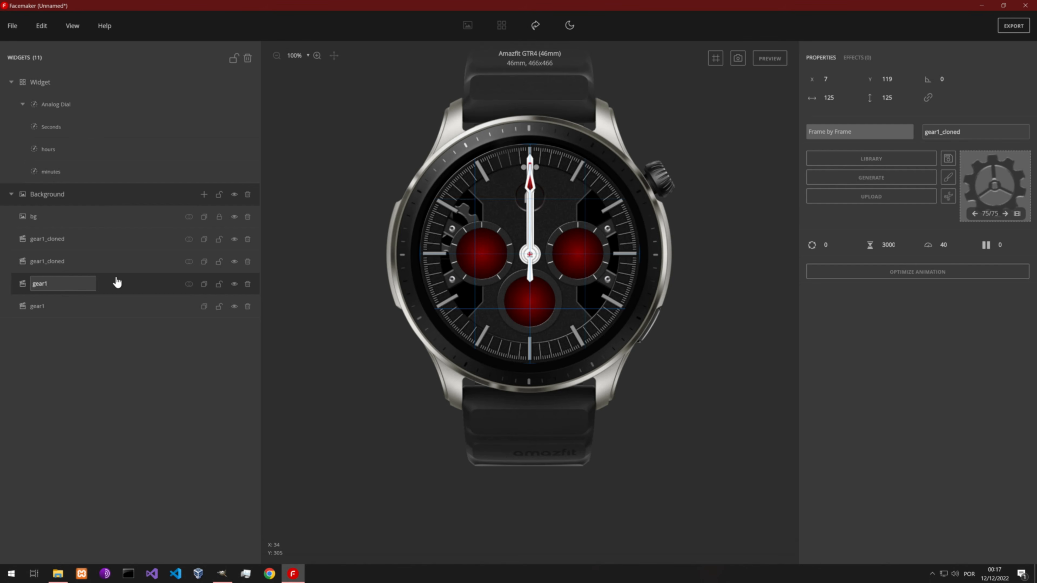
{"action": "key", "text": "Return"}
Rename the two remaining gear clones as gear3 and gear4, with gear4 the one directly below bg.
{"action": "left_click", "coordinate": [74, 270]}
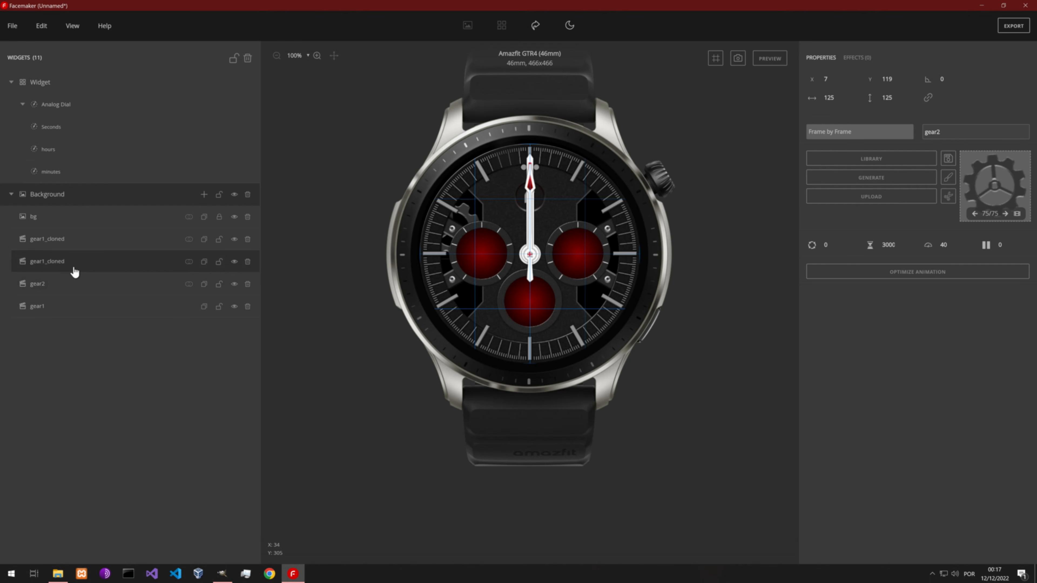
{"action": "left_click", "coordinate": [60, 265]}
{"action": "key", "text": "End"}
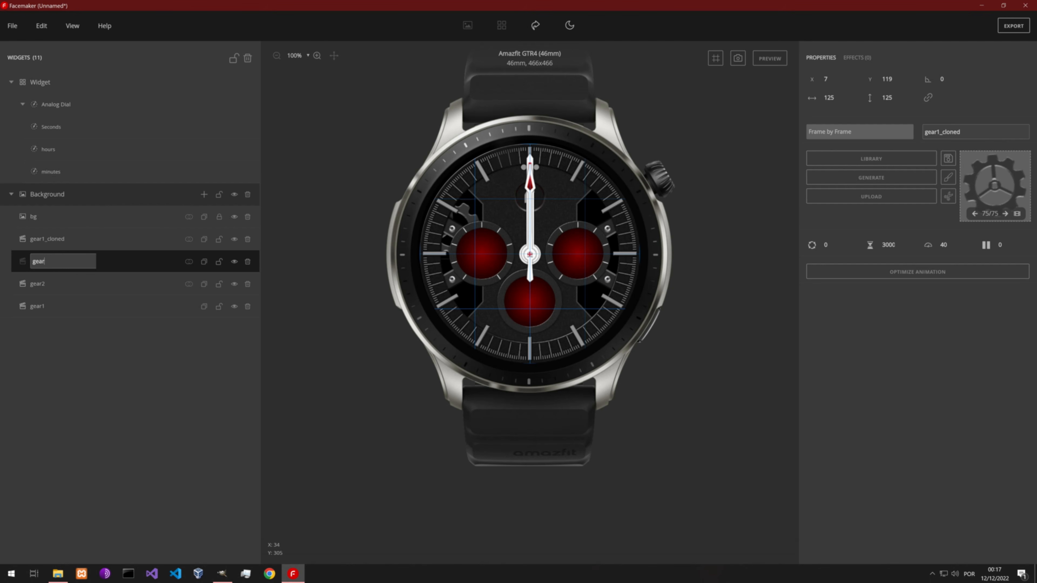
{"action": "type", "text": "3"}
{"action": "key", "text": "Return"}
{"action": "double_click", "coordinate": [51, 240]}
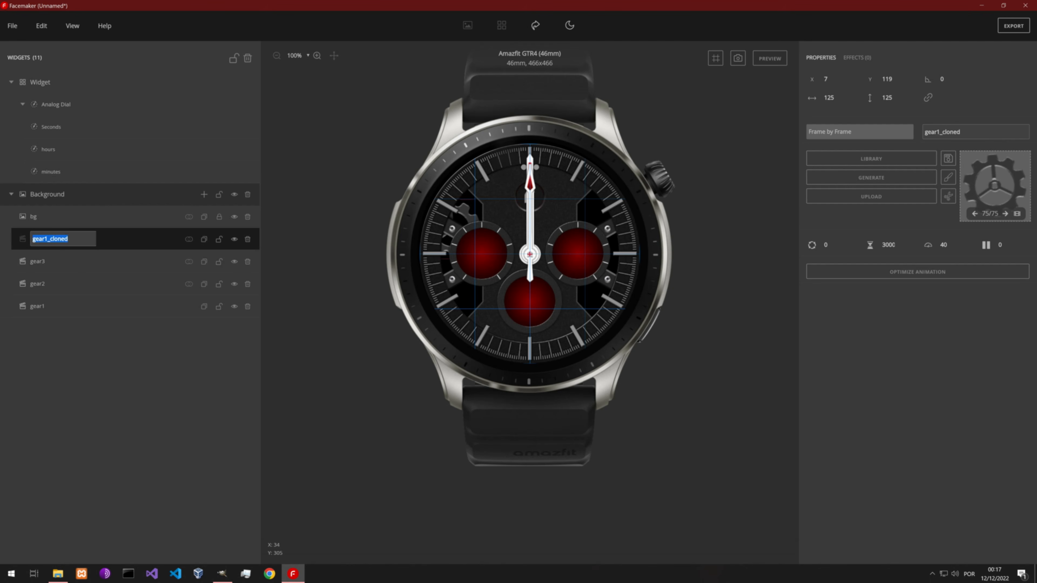
{"action": "key", "text": "End"}
{"action": "type", "text": "4"}
{"action": "key", "text": "Return"}
Place gear4 in the dial's lower-left cutout at X 7, Y 226, and lock gear4 and gear1.
{"action": "left_click", "coordinate": [40, 285]}
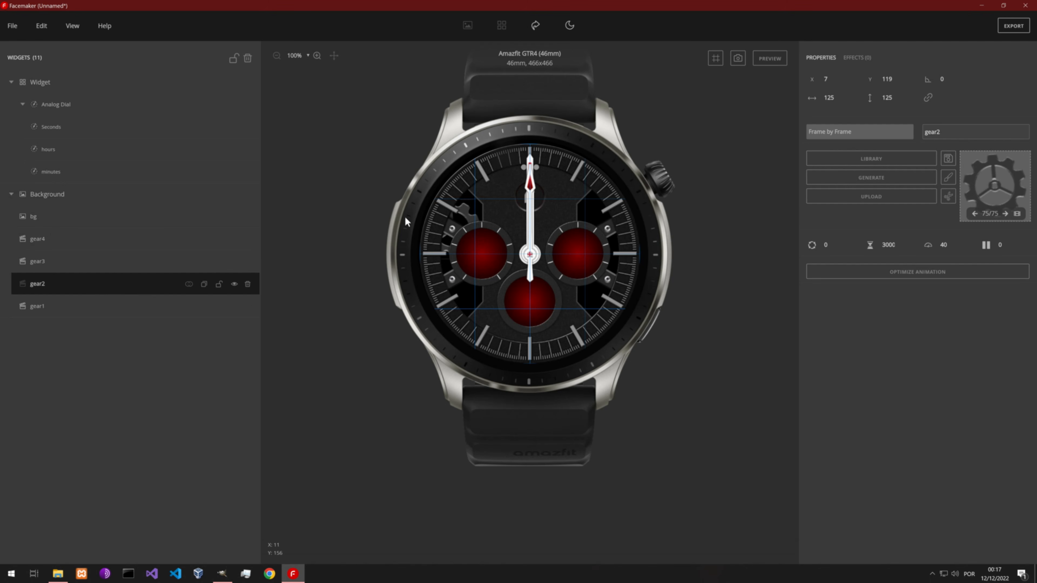
{"action": "left_click_drag", "start_coordinate": [466, 214], "coordinate": [467, 267]}
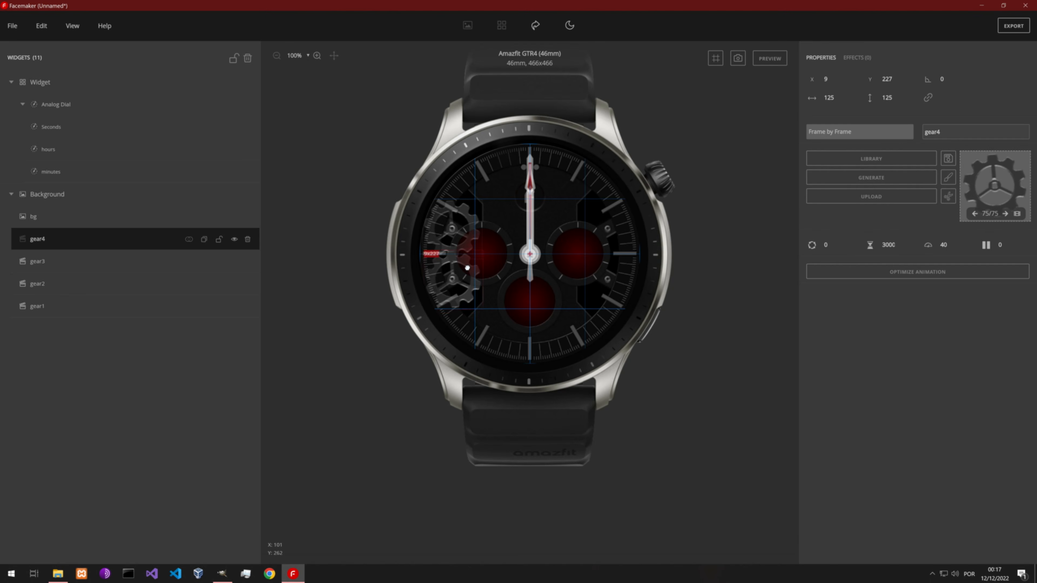
{"action": "scroll", "coordinate": [467, 268], "scroll_direction": "up", "scroll_amount": 3}
{"action": "left_click_drag", "start_coordinate": [464, 312], "coordinate": [508, 298]}
{"action": "left_click", "coordinate": [486, 334]}
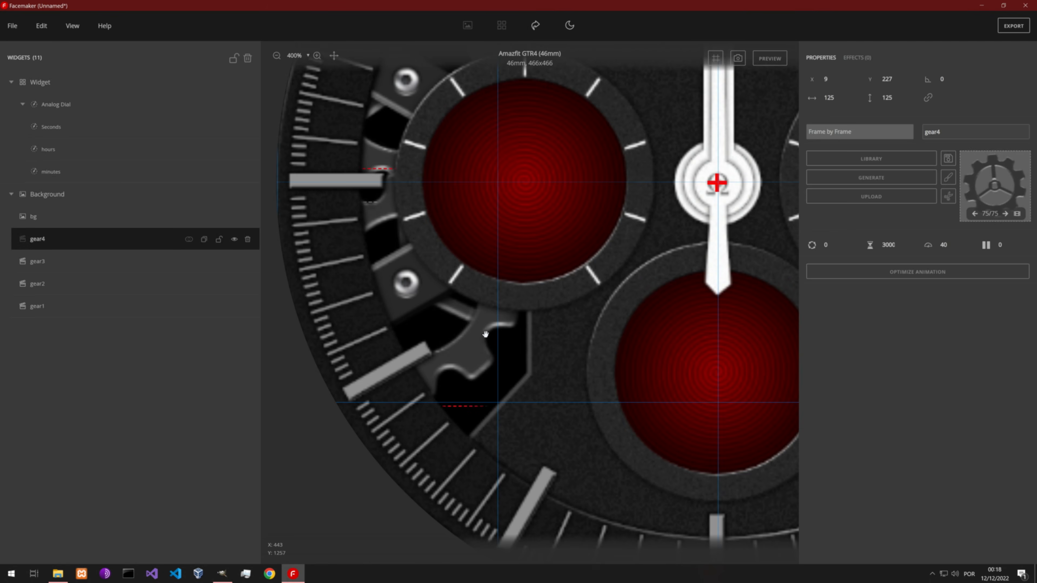
{"action": "mouse_move", "coordinate": [470, 345]}
{"action": "left_mouse_down"}
{"action": "mouse_move", "coordinate": [464, 355]}
{"action": "mouse_move", "coordinate": [467, 342]}
{"action": "left_mouse_up"}
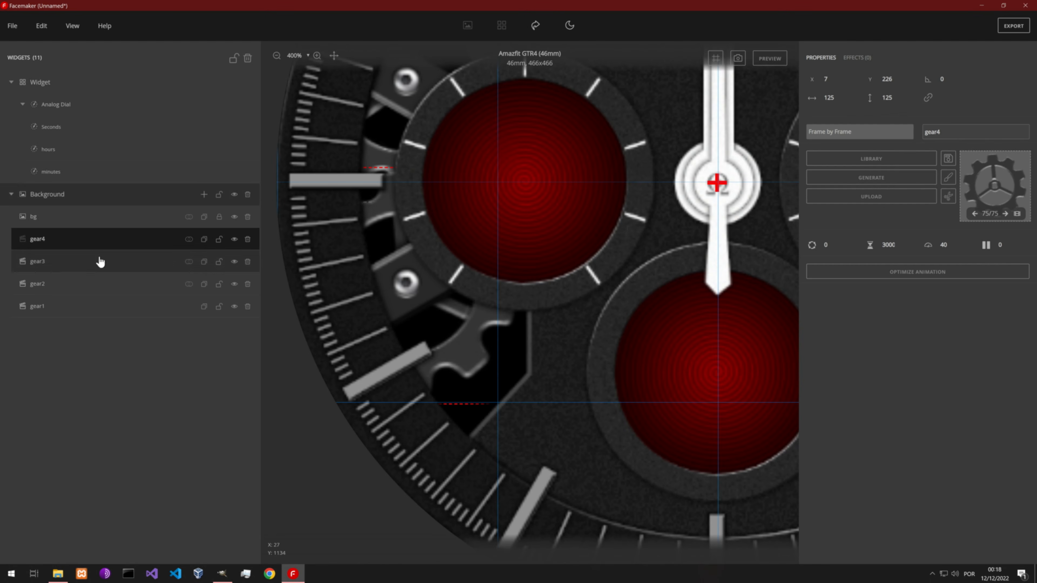
{"action": "left_click", "coordinate": [219, 240]}
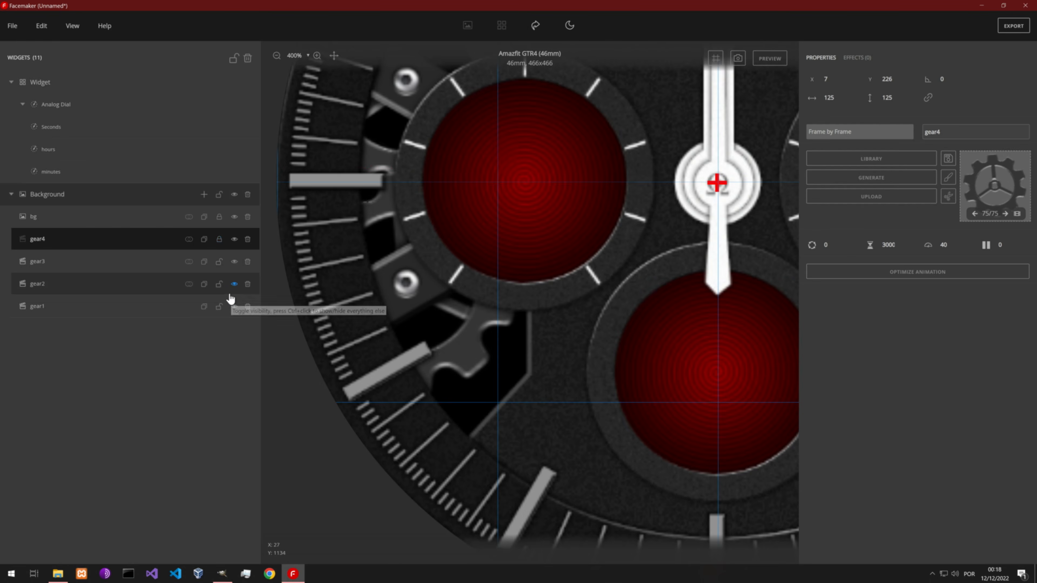
{"action": "left_click", "coordinate": [222, 313]}
Place gear3 in the dial's upper-right cutout at X 336, Y 119, and lock it.
{"action": "left_click", "coordinate": [65, 295]}
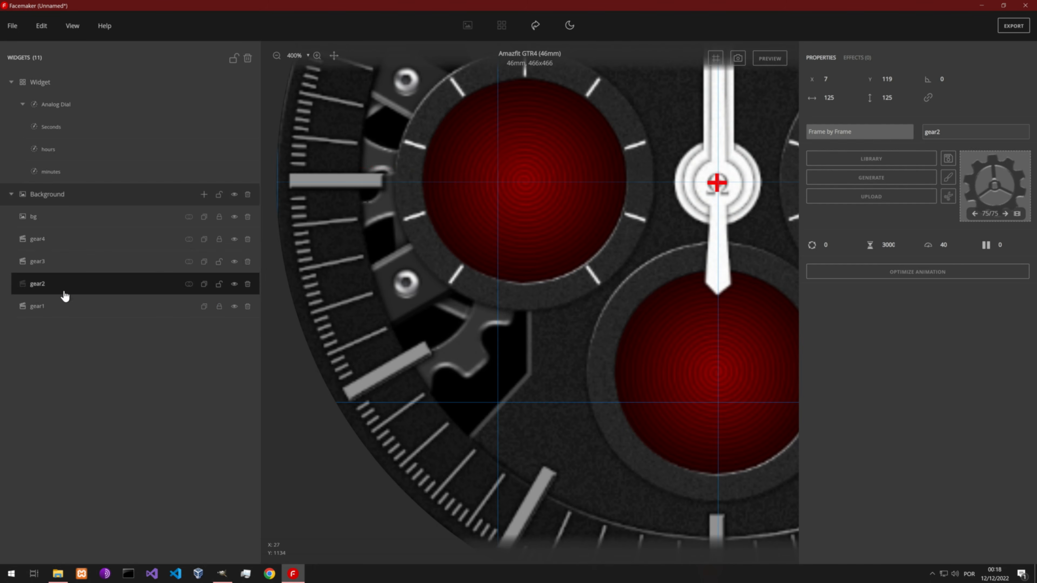
{"action": "scroll", "coordinate": [343, 239], "scroll_direction": "down", "scroll_amount": 5}
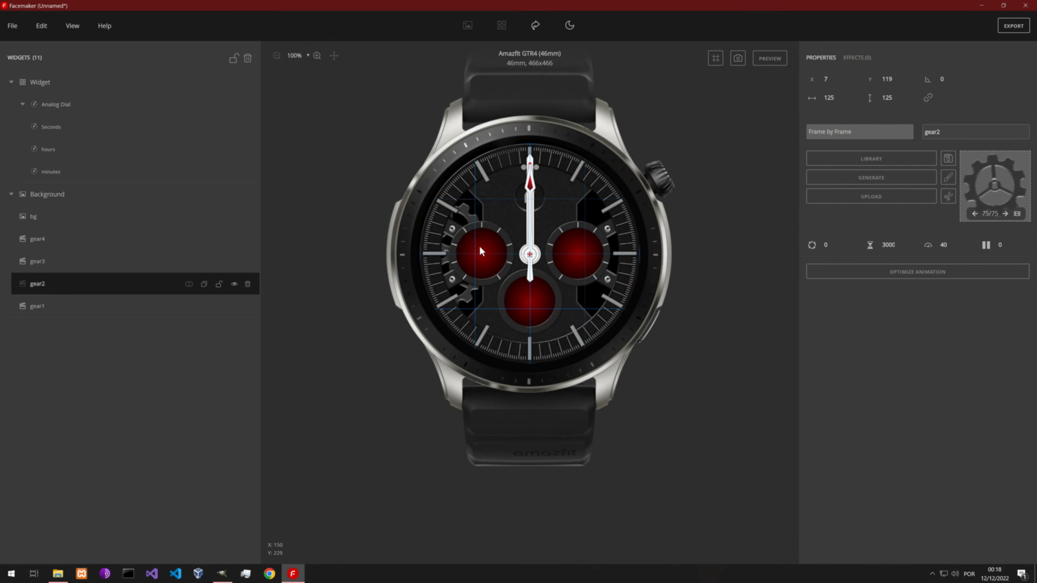
{"action": "left_click_drag", "start_coordinate": [453, 231], "coordinate": [580, 230]}
{"action": "scroll", "coordinate": [614, 230], "scroll_direction": "up", "scroll_amount": 5}
{"action": "scroll", "coordinate": [625, 224], "scroll_direction": "up", "scroll_amount": 3}
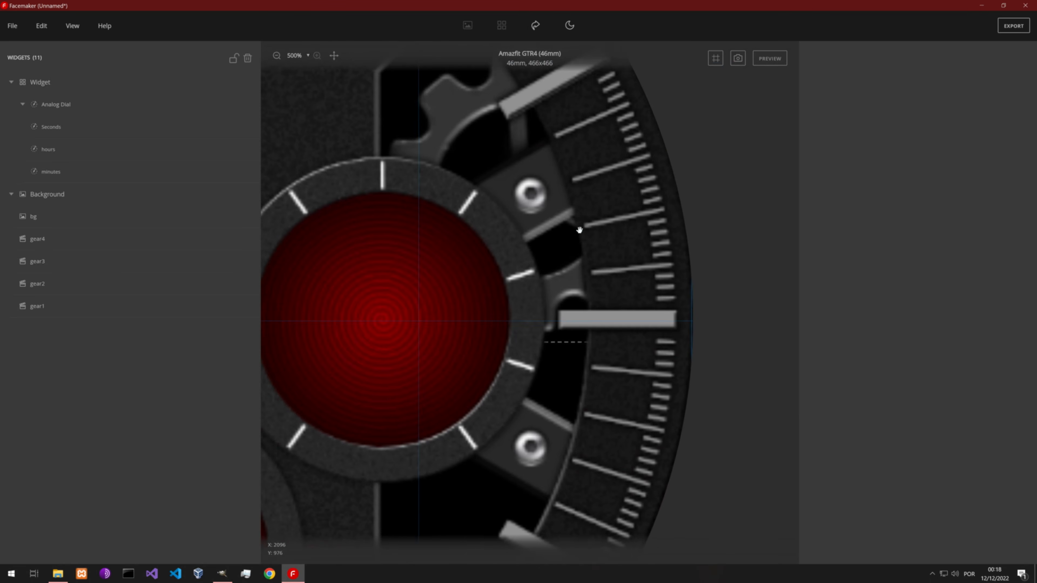
{"action": "left_click_drag", "start_coordinate": [460, 125], "coordinate": [464, 126]}
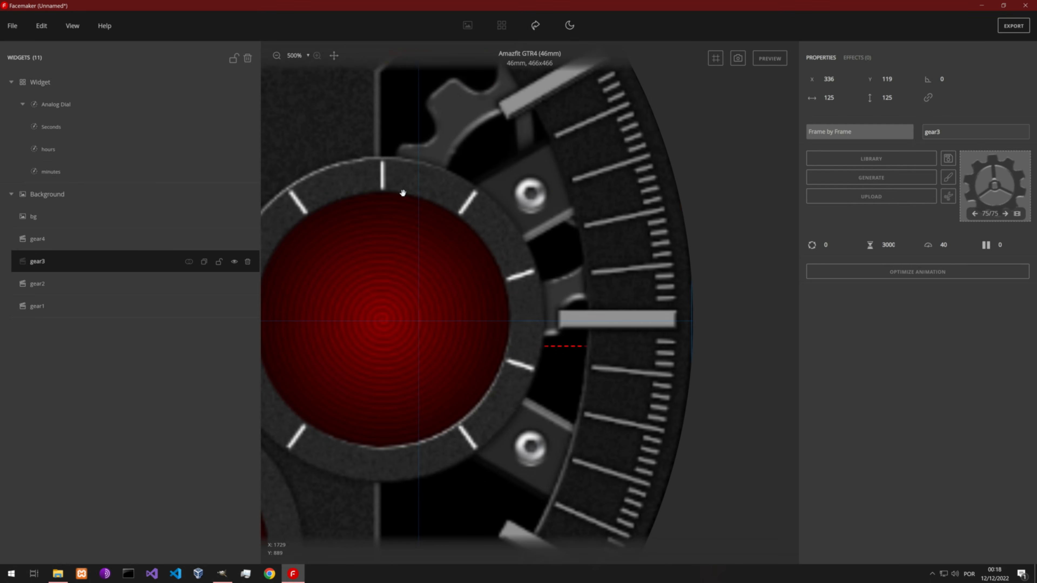
{"action": "scroll", "coordinate": [404, 192], "scroll_direction": "down", "scroll_amount": 8}
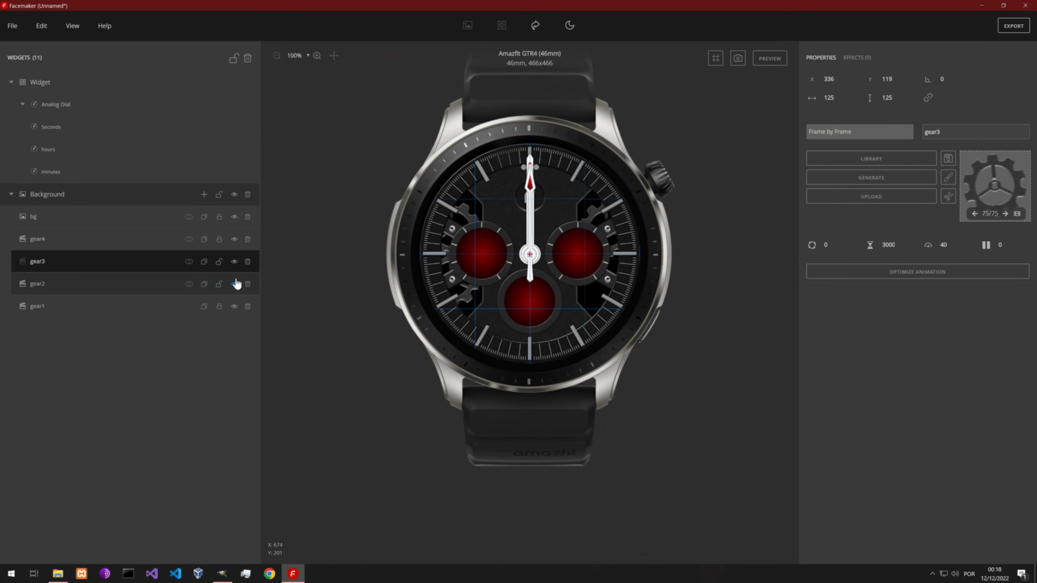
{"action": "left_click", "coordinate": [219, 261]}
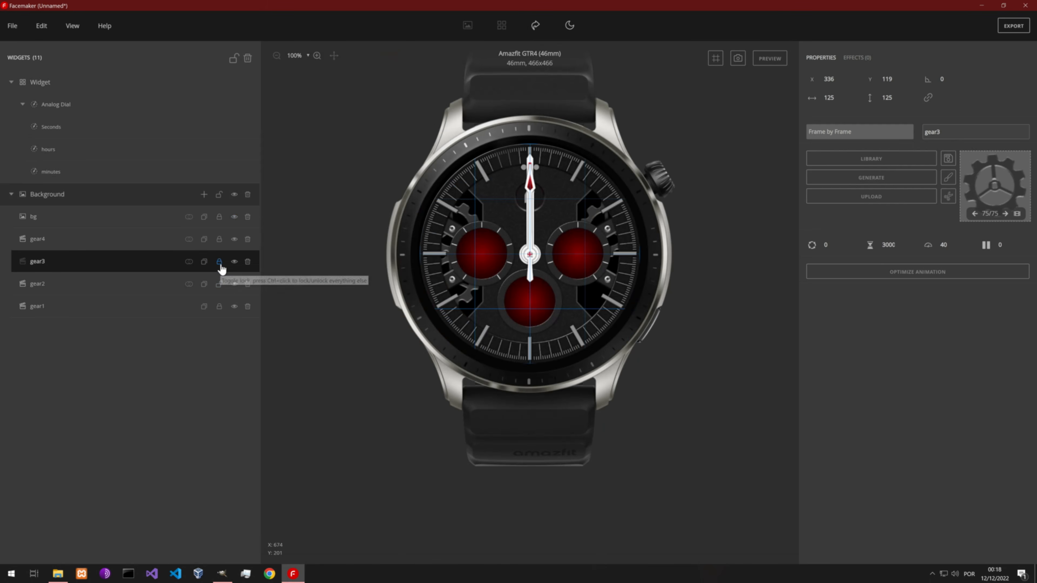
Place gear2 in the dial's lower-right cutout at X 337, Y 226, and preview the four gears' animation.
{"action": "left_click", "coordinate": [106, 290]}
{"action": "left_click_drag", "start_coordinate": [479, 221], "coordinate": [566, 263]}
{"action": "scroll", "coordinate": [618, 282], "scroll_direction": "up", "scroll_amount": 5}
{"action": "left_click_drag", "start_coordinate": [629, 242], "coordinate": [552, 276]}
{"action": "left_click_drag", "start_coordinate": [472, 353], "coordinate": [477, 357]}
{"action": "scroll", "coordinate": [480, 307], "scroll_direction": "down", "scroll_amount": 5}
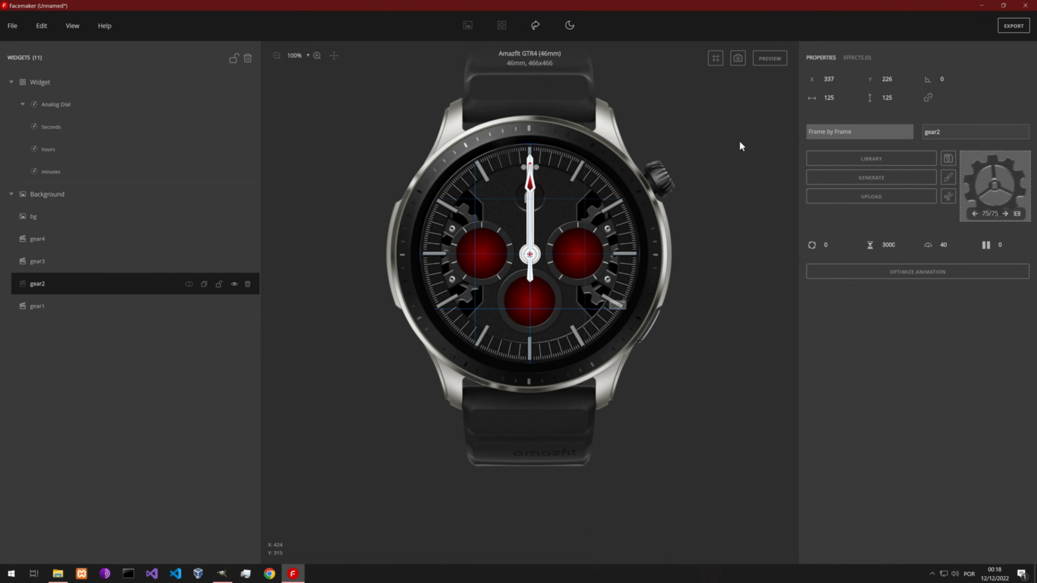
{"action": "left_click", "coordinate": [771, 64]}
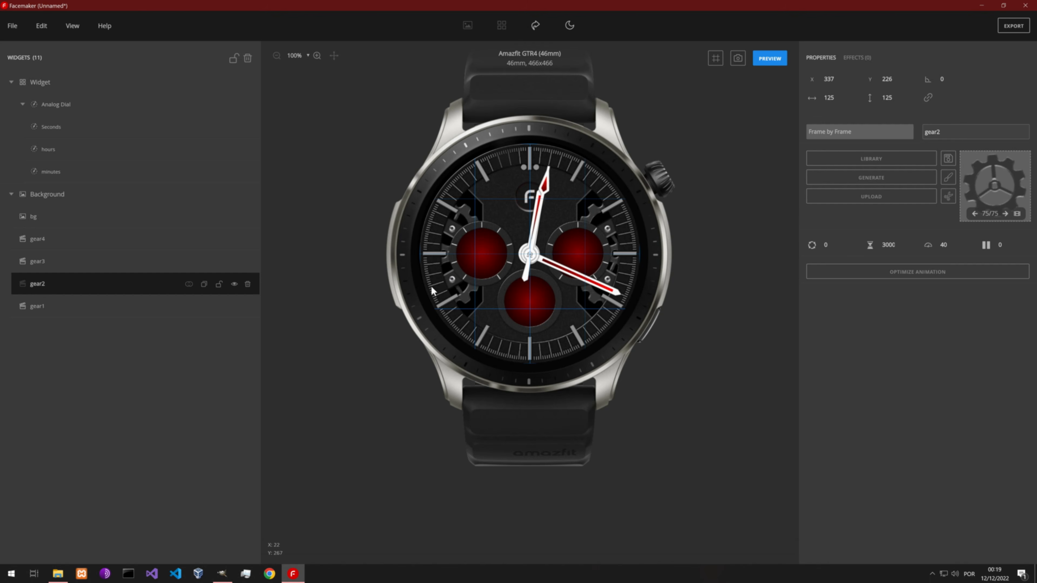
{"action": "left_click", "coordinate": [769, 58]}
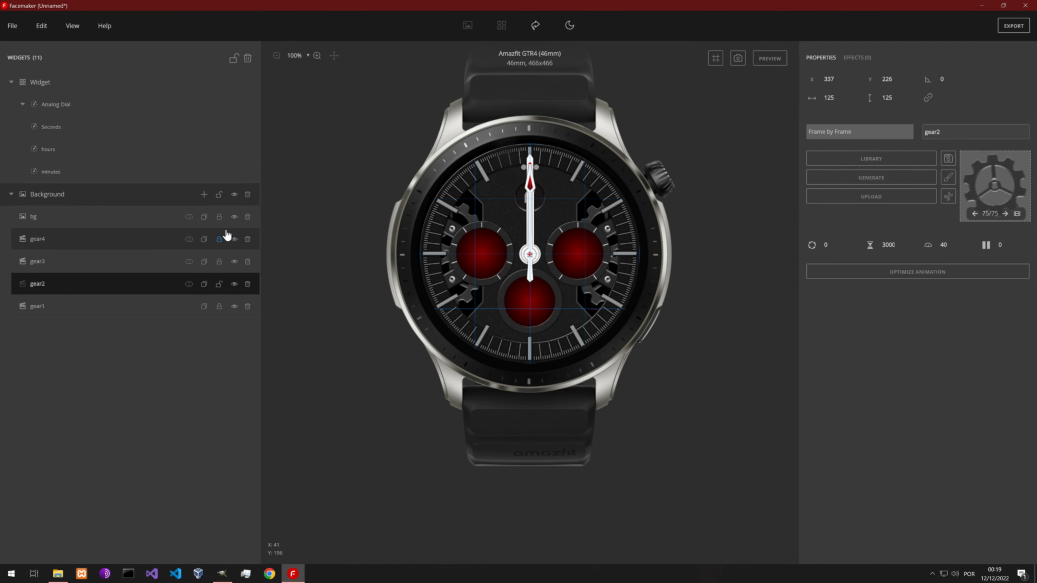
Unlock all four gears and hide the bg image so the whole gears can be examined.
{"action": "left_click", "coordinate": [219, 239]}
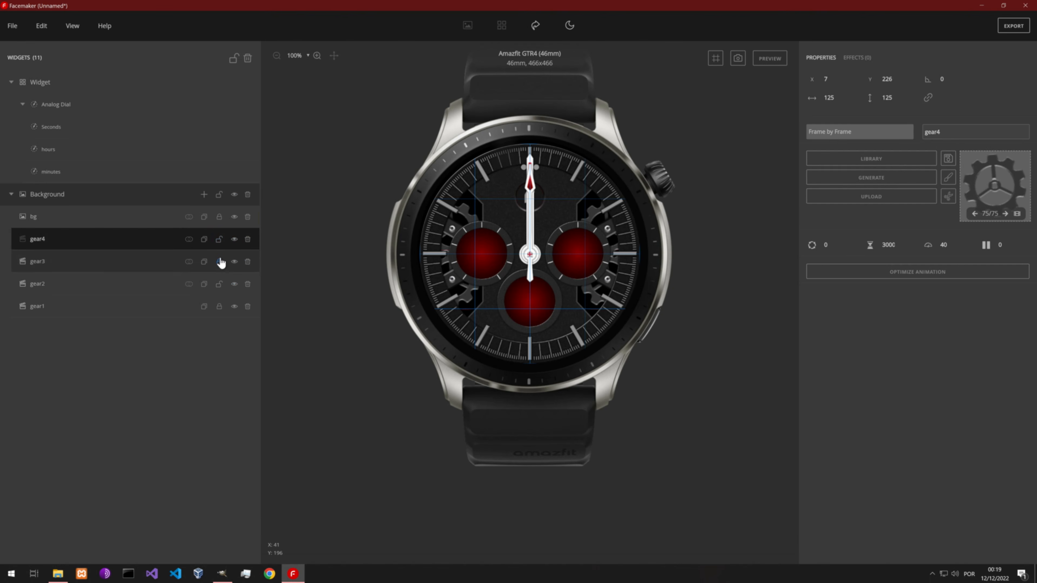
{"action": "left_click", "coordinate": [219, 261]}
{"action": "left_click", "coordinate": [219, 284]}
{"action": "left_click", "coordinate": [219, 306]}
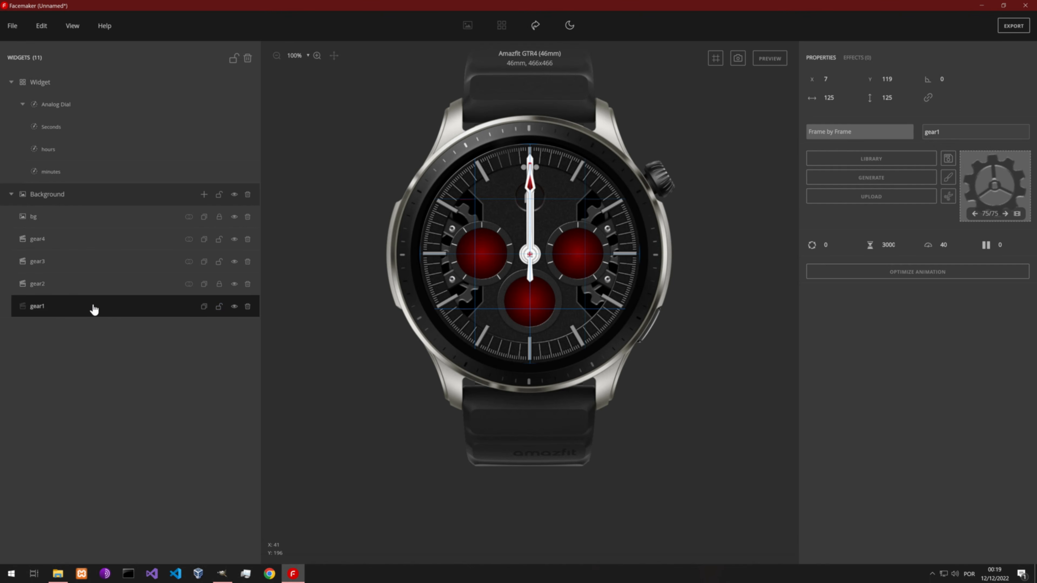
{"action": "scroll", "coordinate": [506, 255], "scroll_direction": "up", "scroll_amount": 3}
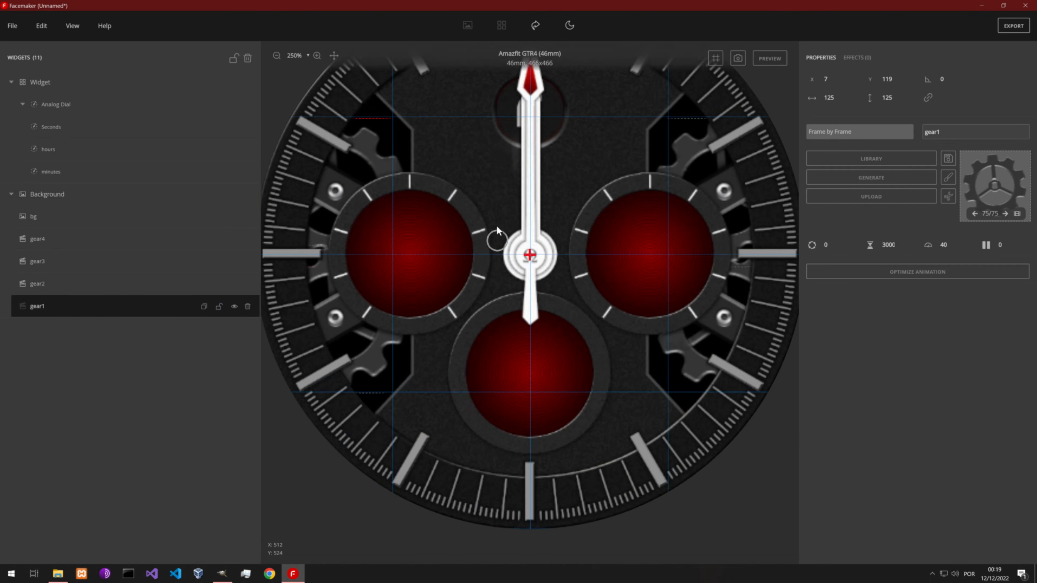
{"action": "left_click_drag", "start_coordinate": [471, 200], "coordinate": [502, 233]}
{"action": "left_click", "coordinate": [55, 306]}
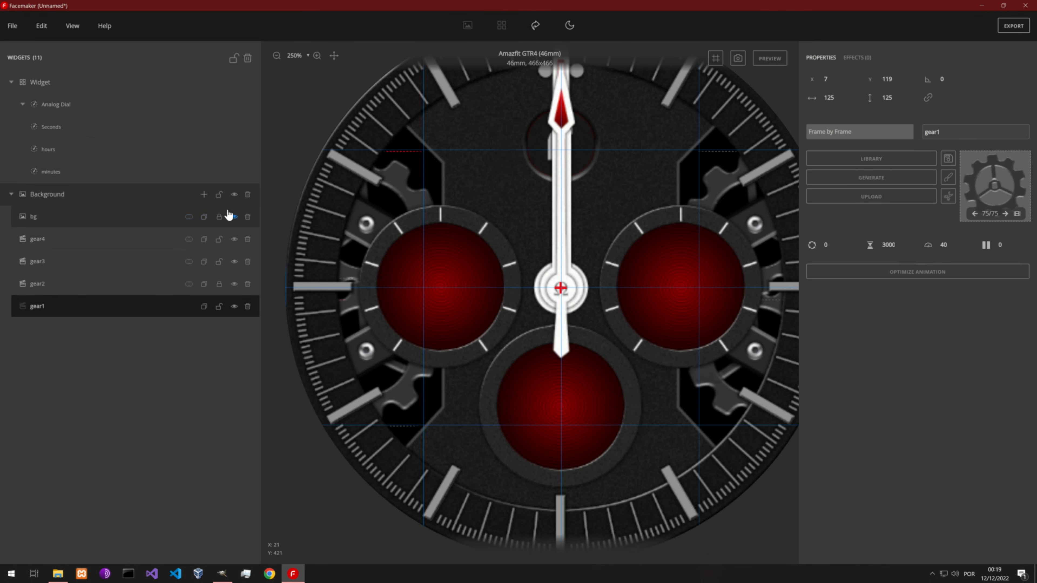
{"action": "left_click", "coordinate": [234, 216]}
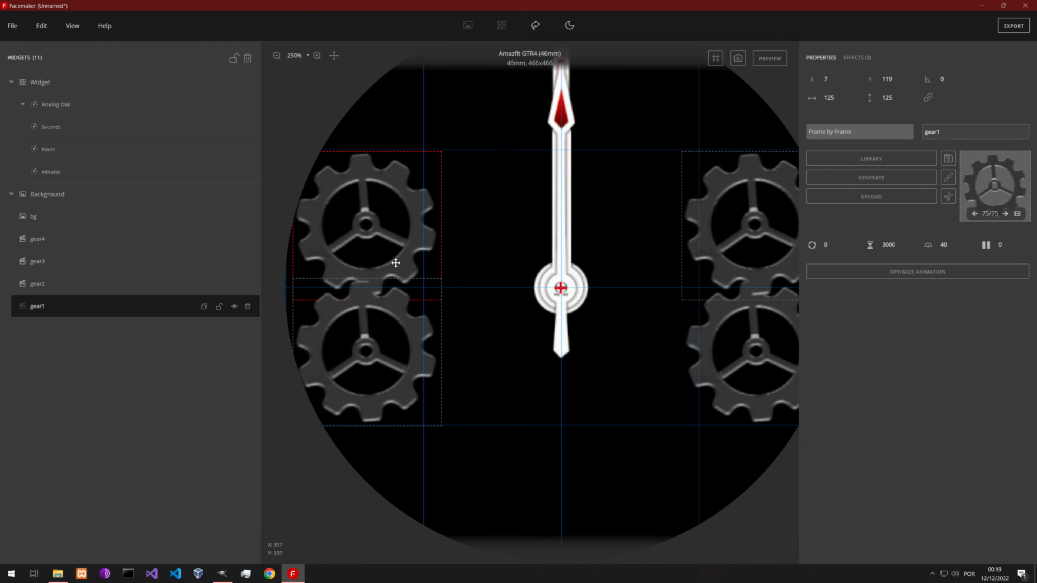
{"action": "left_click", "coordinate": [43, 285]}
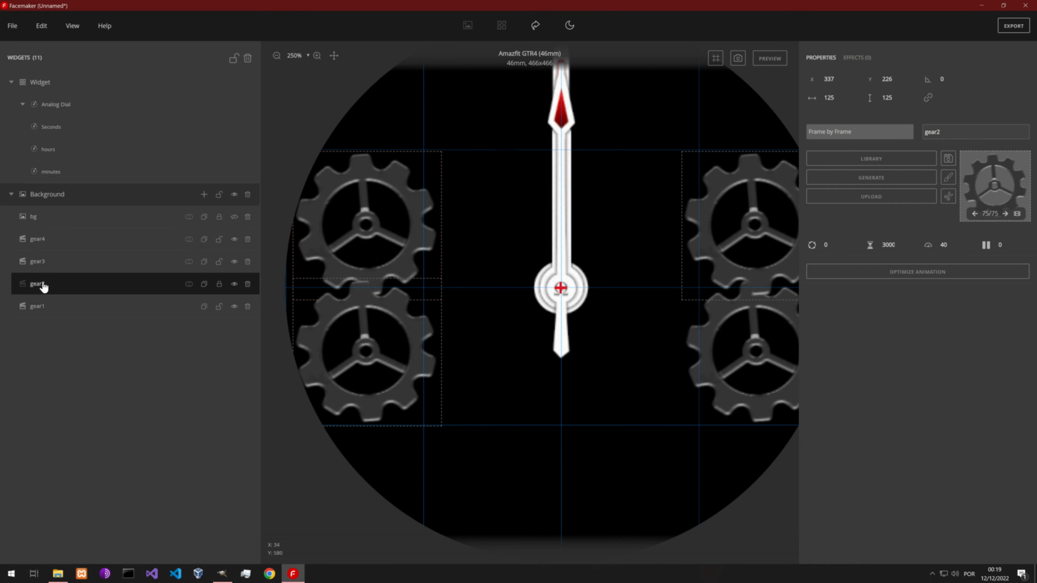
{"action": "left_click", "coordinate": [221, 286]}
Move gear4 directly above gear1 in the Background group and preview the gears without the background.
{"action": "left_click", "coordinate": [101, 269]}
{"action": "left_click", "coordinate": [100, 245]}
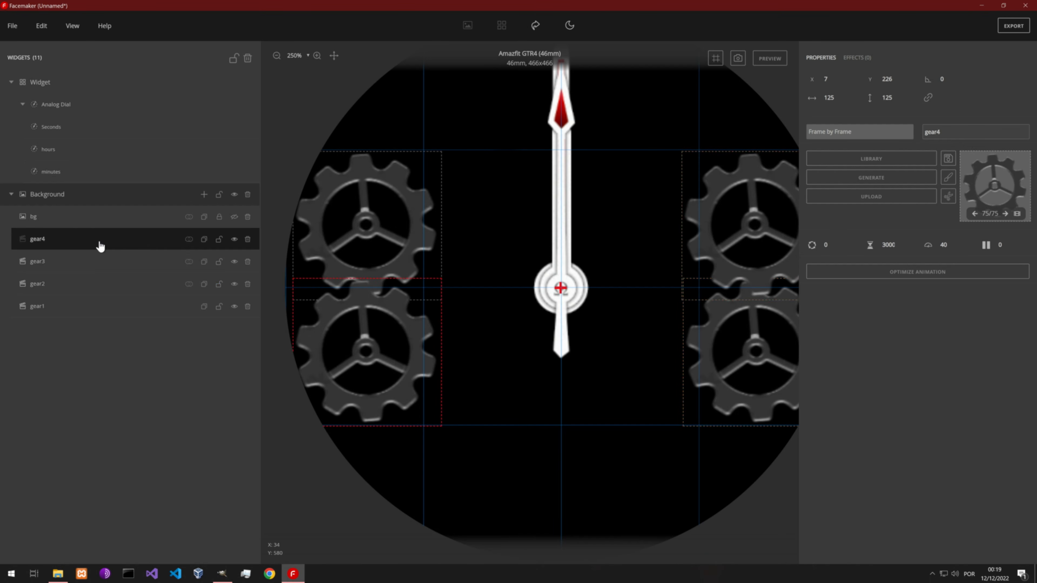
{"action": "left_click_drag", "start_coordinate": [79, 247], "coordinate": [70, 286]}
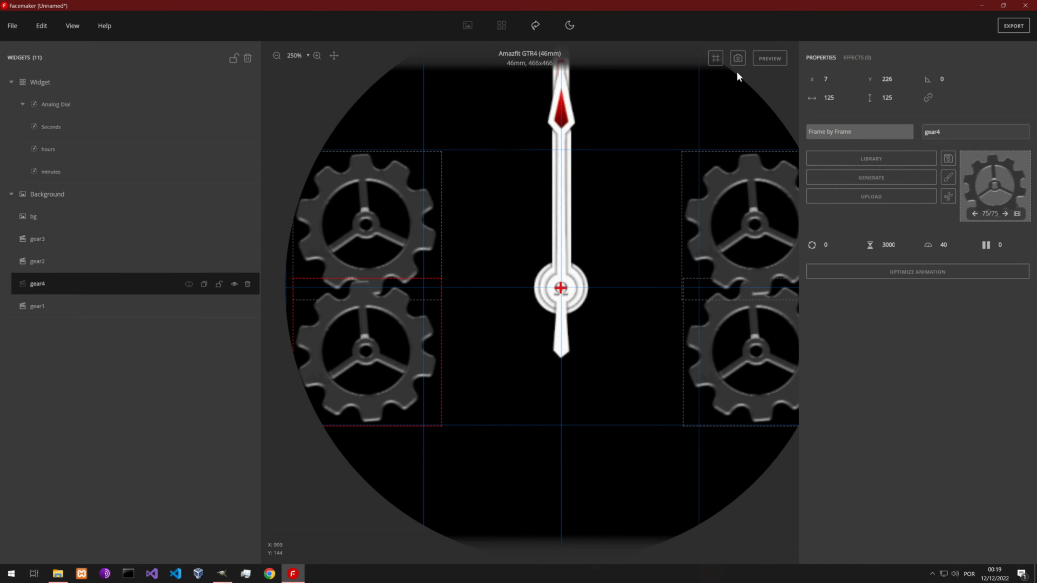
{"action": "left_click", "coordinate": [768, 65]}
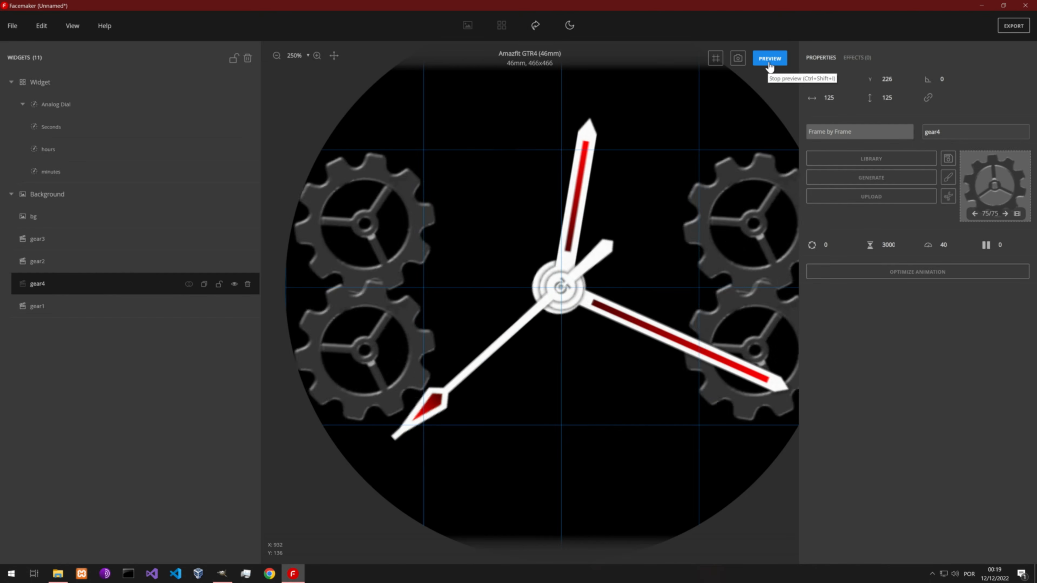
Apply the Flip horizontal effect to gear4 and preview how it turns against gear1.
{"action": "left_click", "coordinate": [769, 64]}
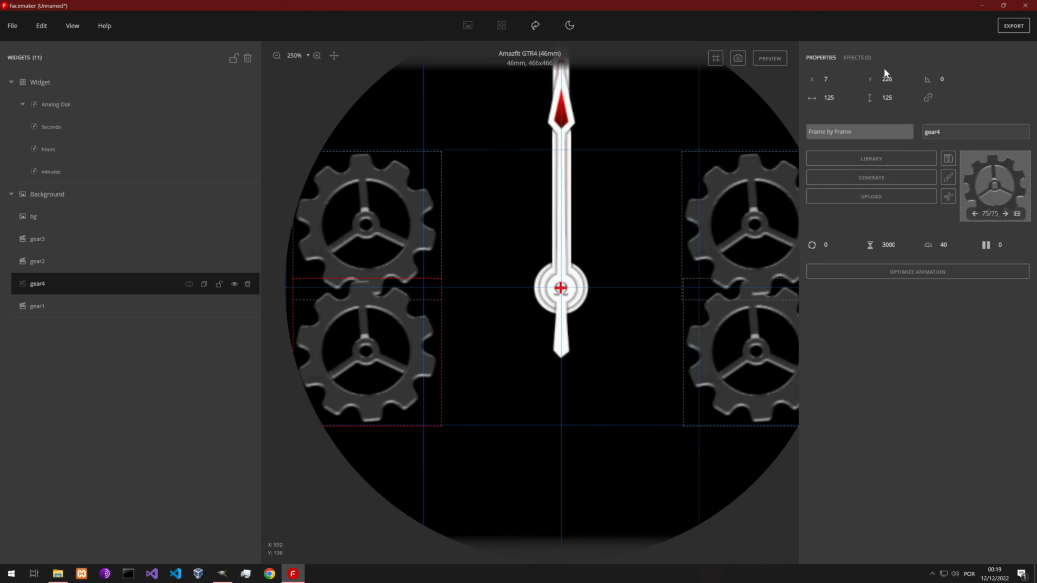
{"action": "left_click", "coordinate": [857, 58]}
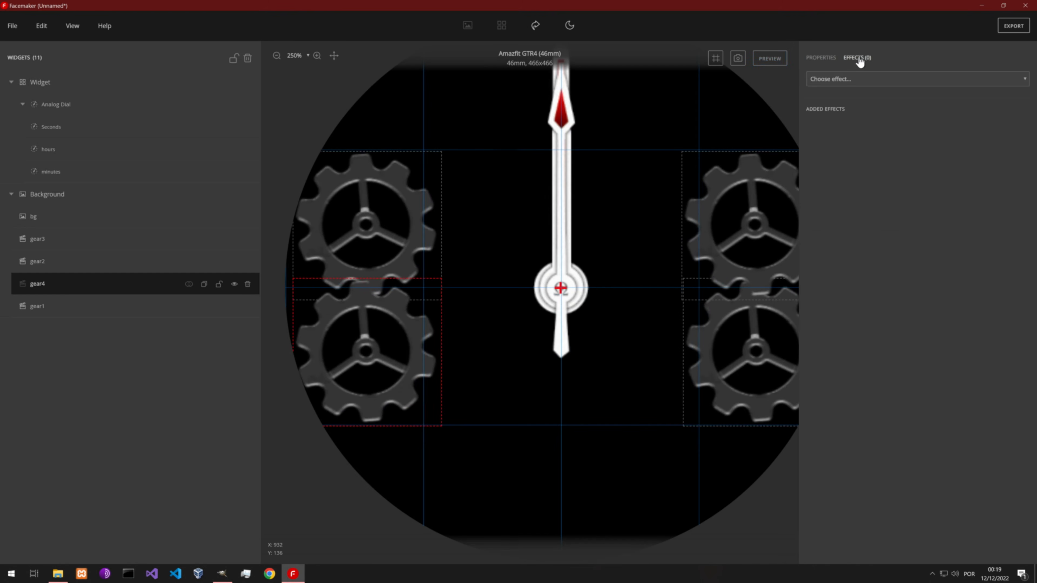
{"action": "left_click", "coordinate": [834, 79]}
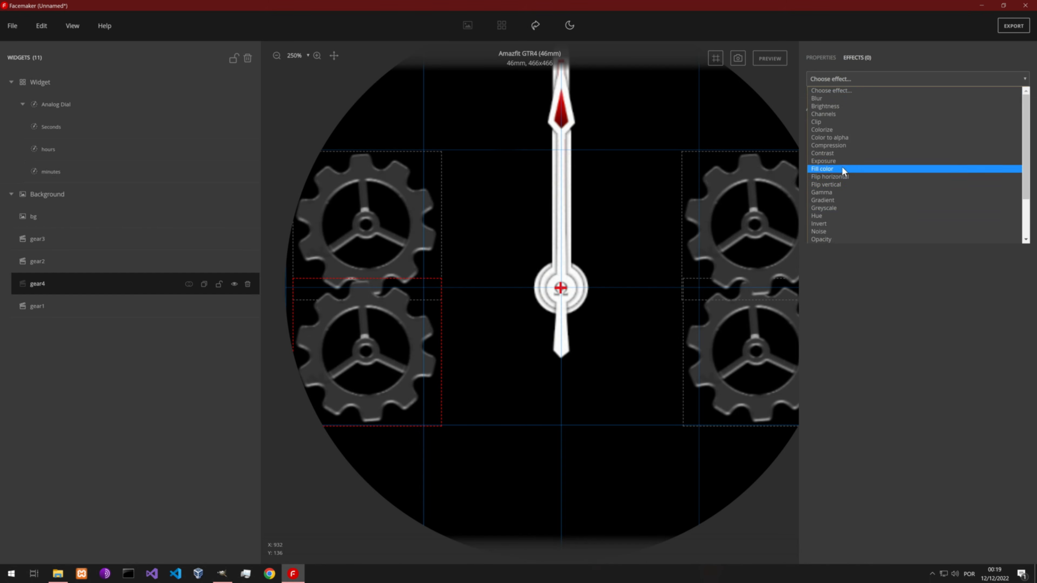
{"action": "left_click", "coordinate": [841, 175]}
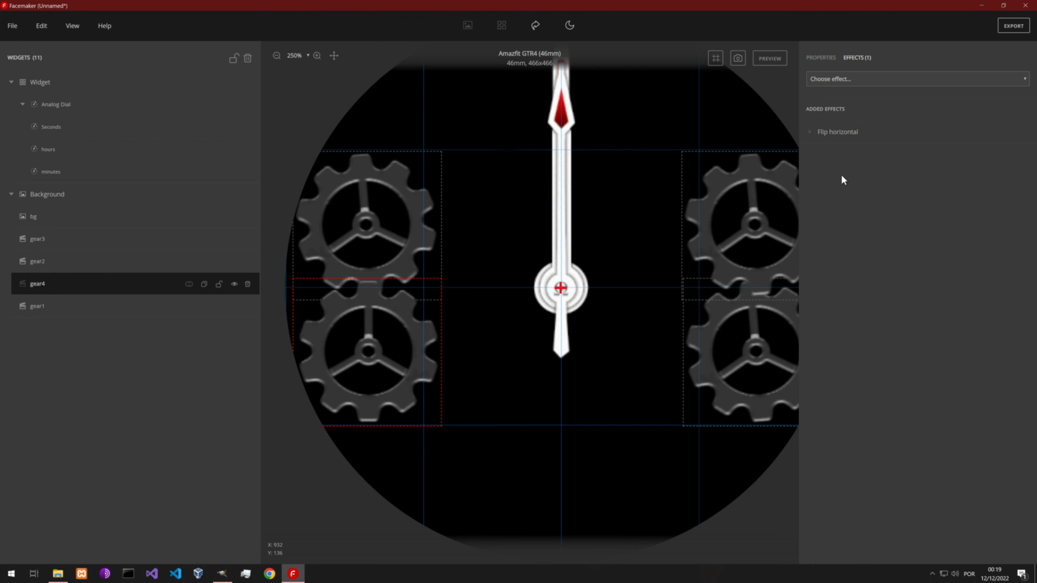
{"action": "left_click", "coordinate": [770, 59]}
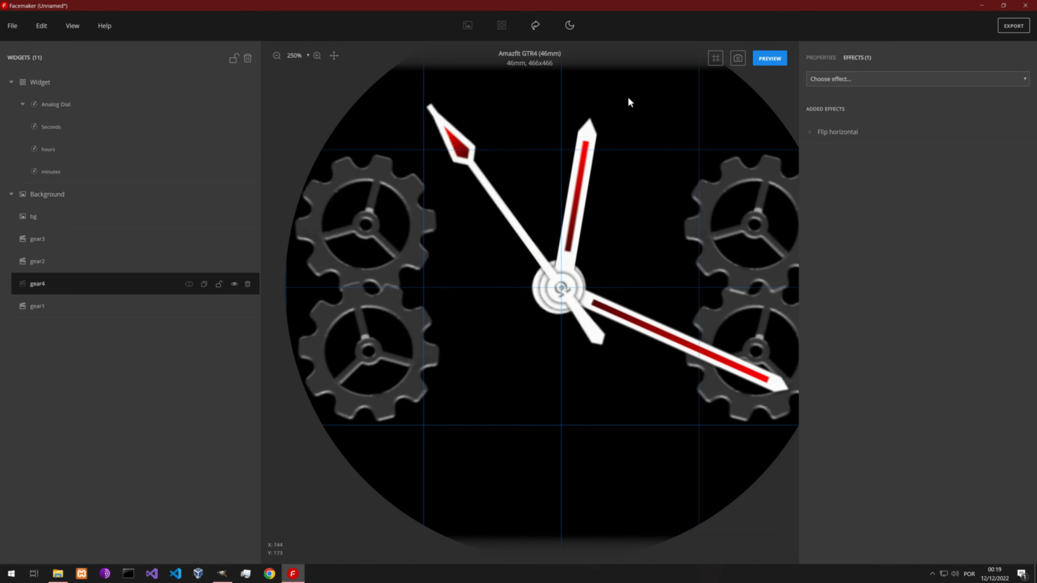
{"action": "scroll", "coordinate": [491, 228], "scroll_direction": "down", "scroll_amount": 2}
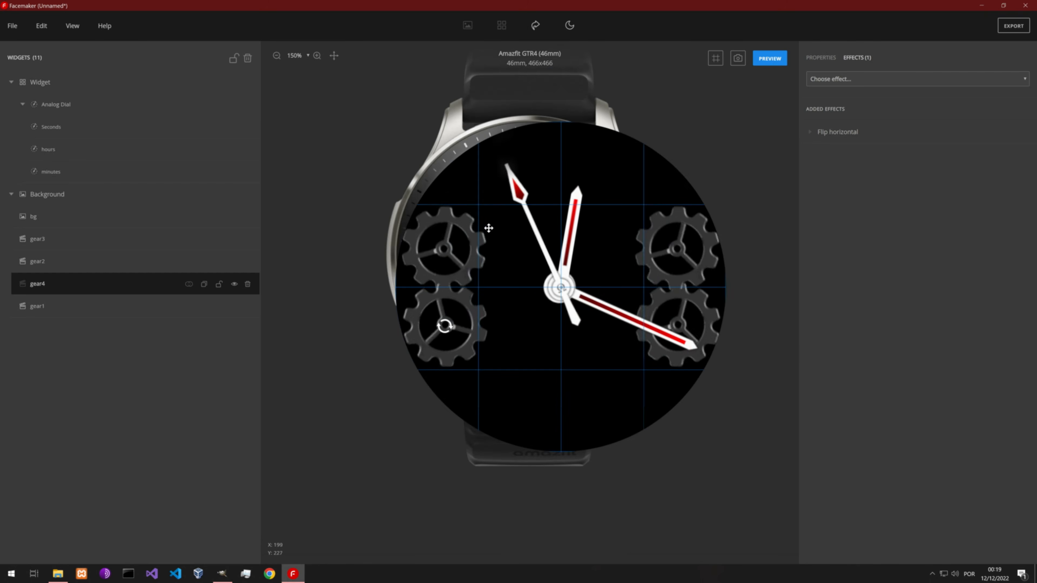
{"action": "scroll", "coordinate": [437, 320], "scroll_direction": "up", "scroll_amount": 3}
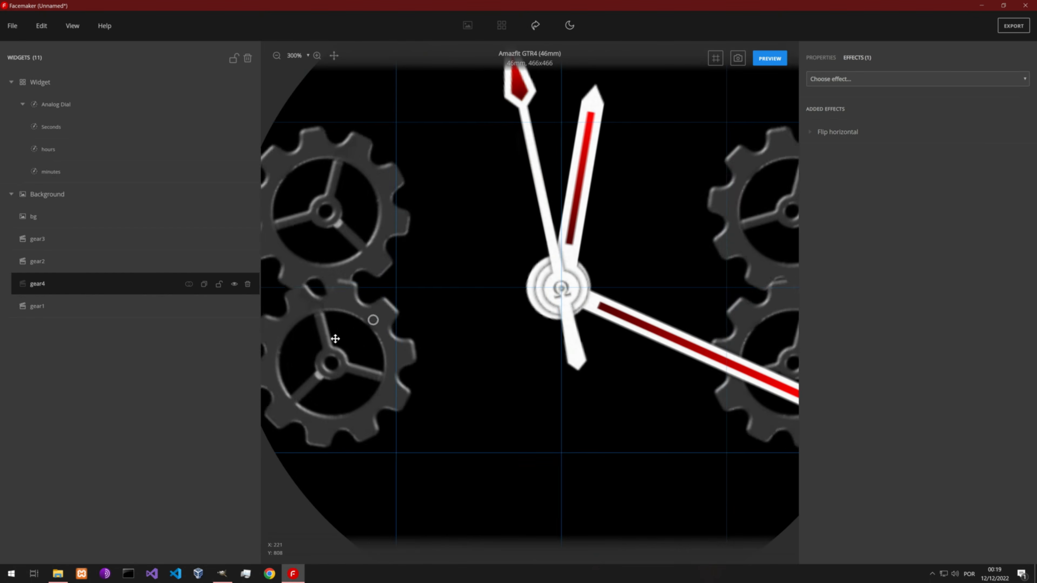
{"action": "left_click", "coordinate": [765, 64]}
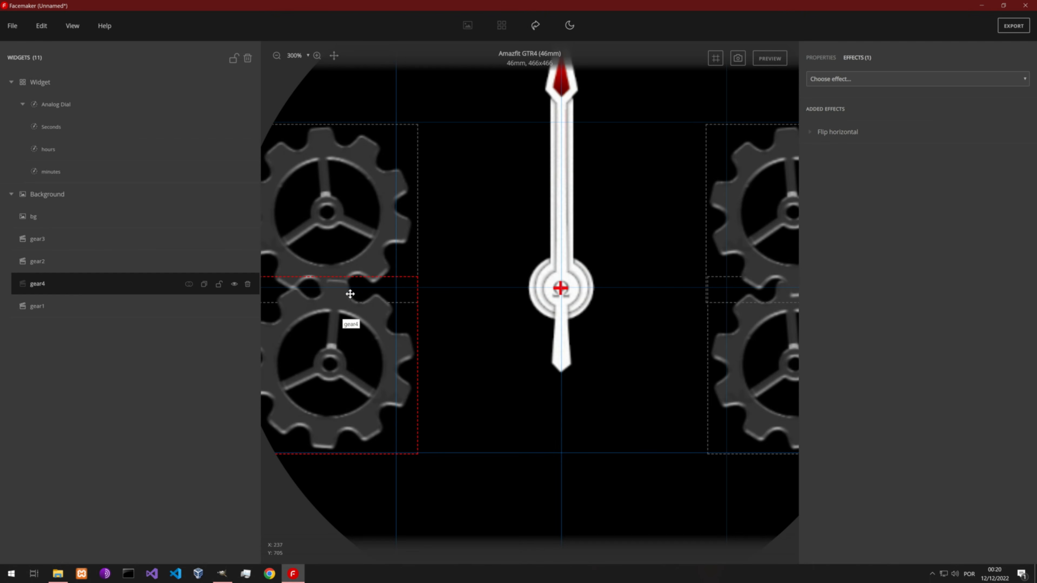
{"action": "scroll", "coordinate": [488, 277], "scroll_direction": "down", "scroll_amount": 3}
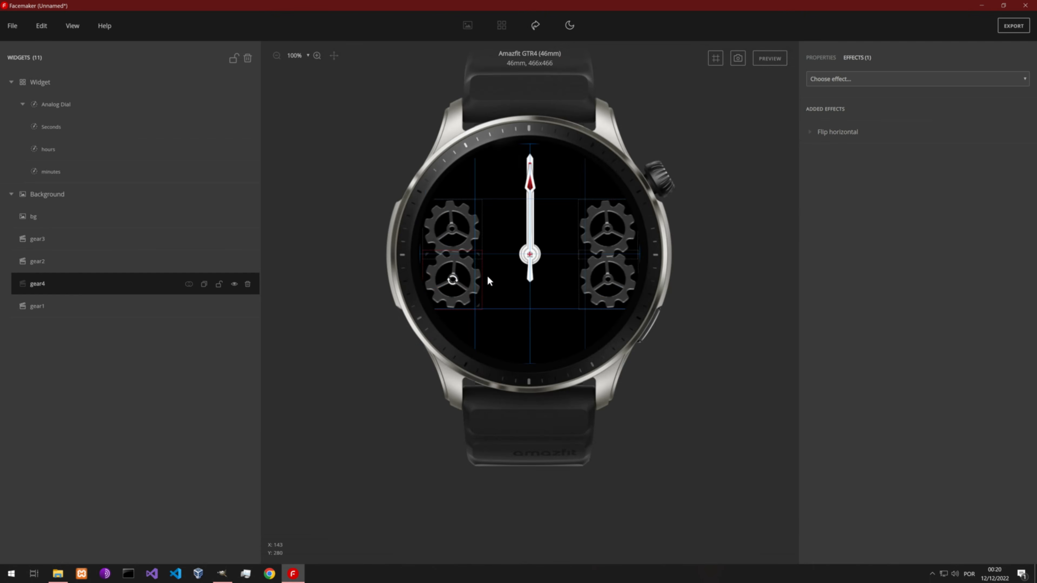
{"action": "left_click", "coordinate": [782, 60]}
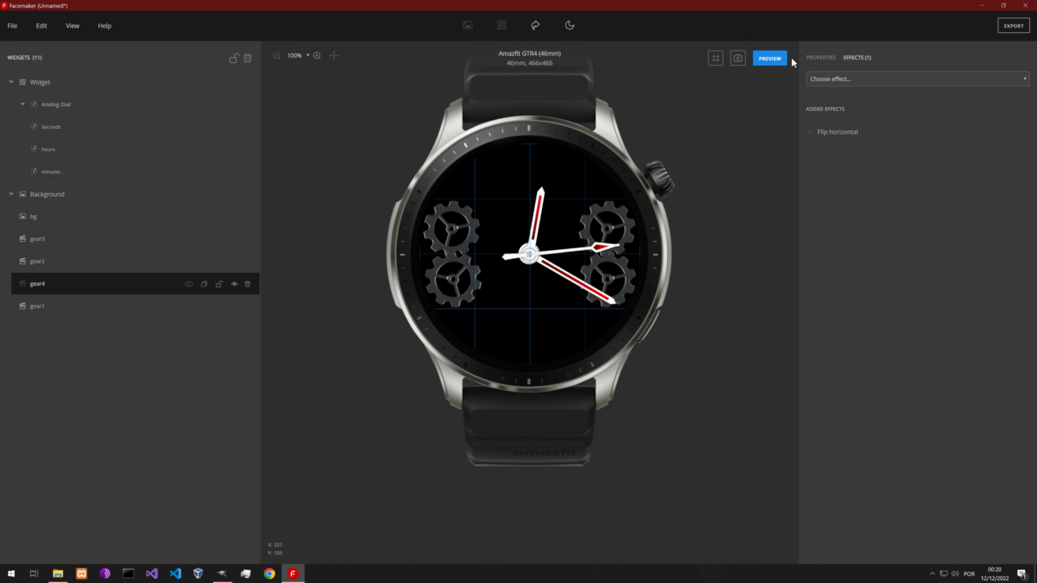
{"action": "left_click", "coordinate": [774, 59]}
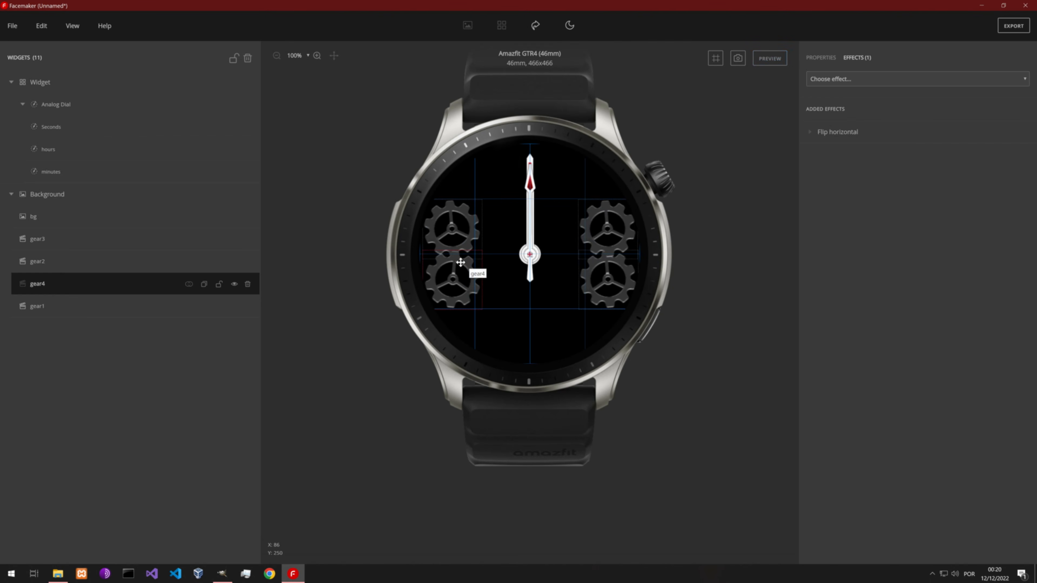
Set gear4's rotation to 14 so its teeth mesh with gear1, and preview the animation.
{"action": "scroll", "coordinate": [429, 268], "scroll_direction": "up", "scroll_amount": 2}
{"action": "left_click_drag", "start_coordinate": [431, 273], "coordinate": [465, 278]}
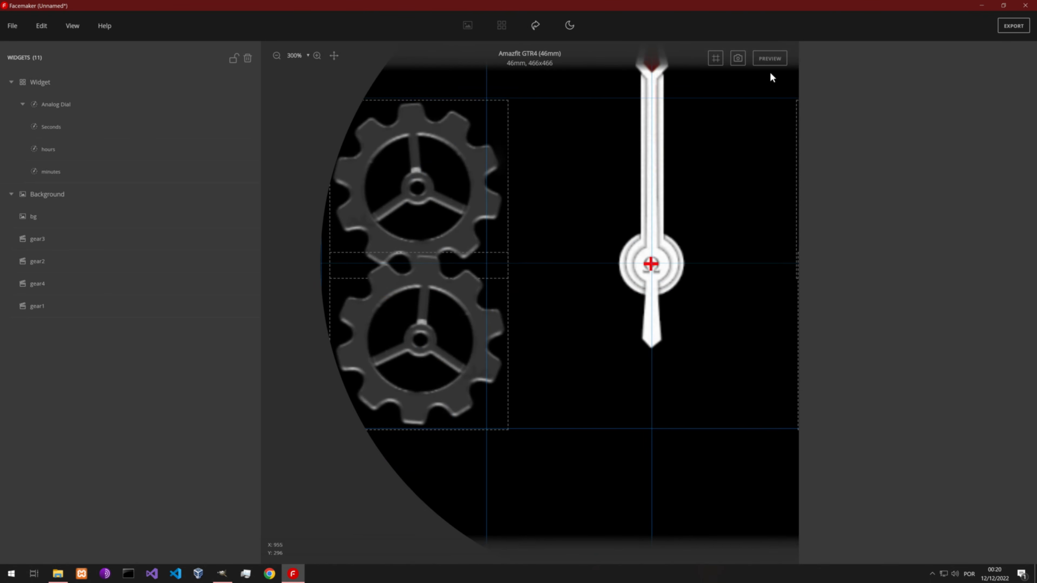
{"action": "left_click", "coordinate": [70, 312]}
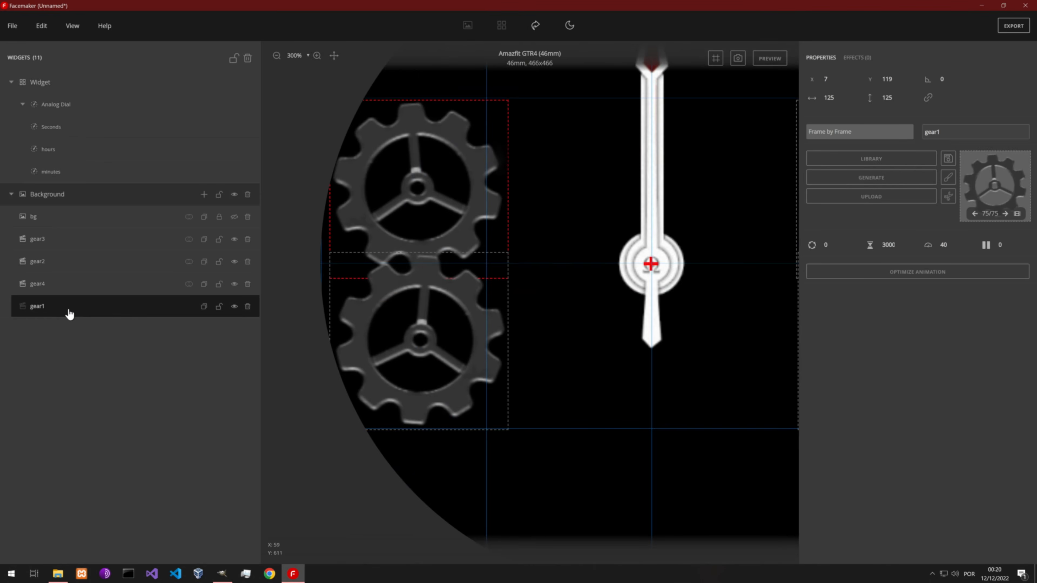
{"action": "left_click", "coordinate": [79, 291]}
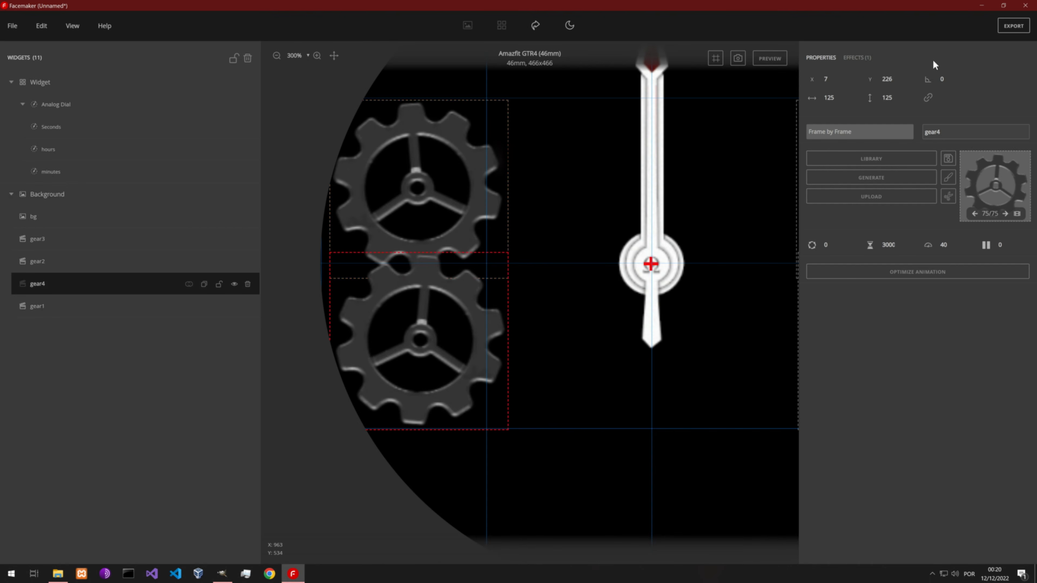
{"action": "left_click", "coordinate": [957, 79]}
{"action": "type", "text": "13"}
{"action": "left_click", "coordinate": [956, 76]}
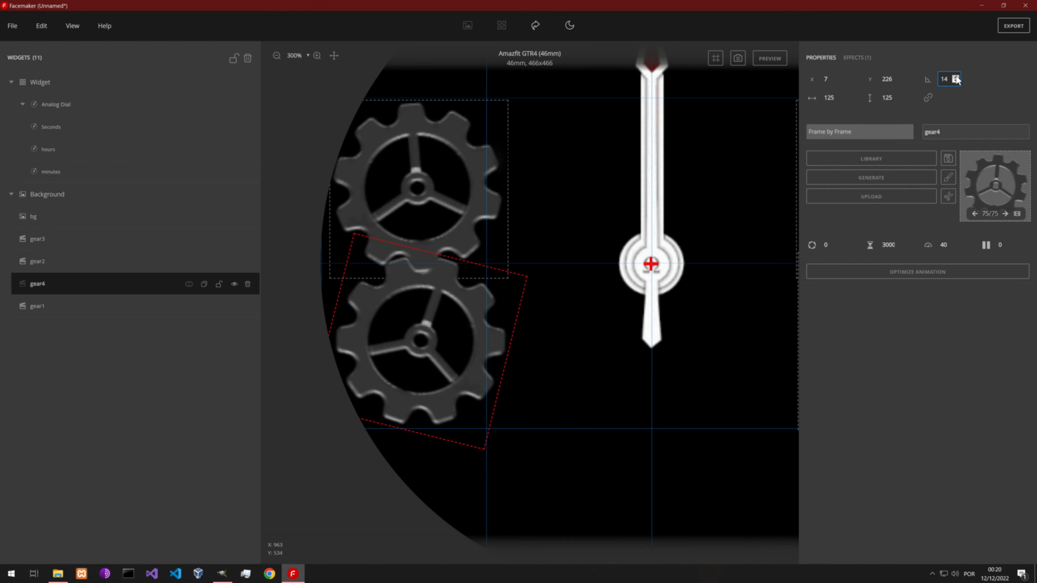
{"action": "left_click", "coordinate": [777, 62]}
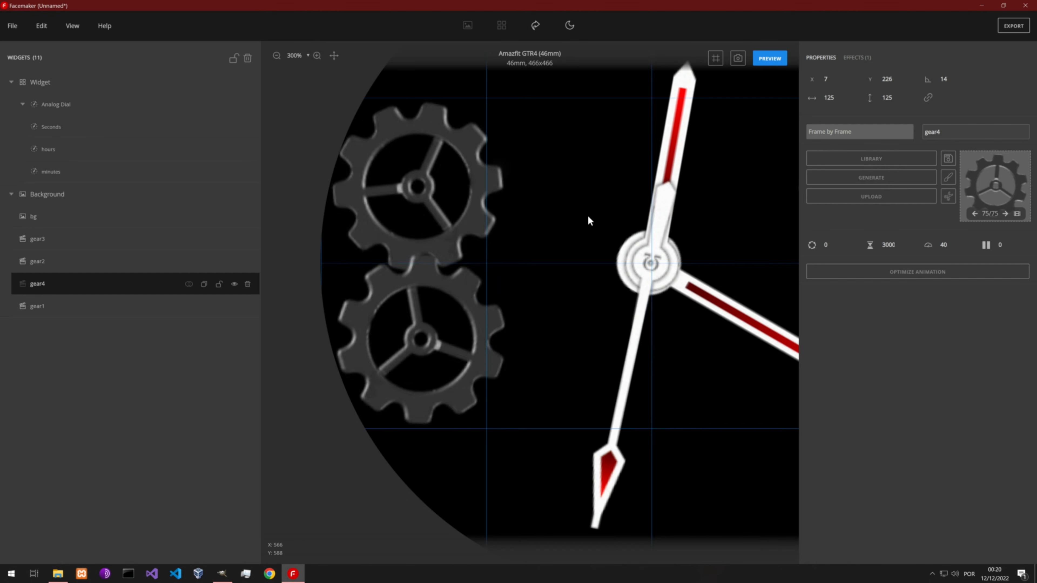
{"action": "scroll", "coordinate": [452, 275], "scroll_direction": "down", "scroll_amount": 3}
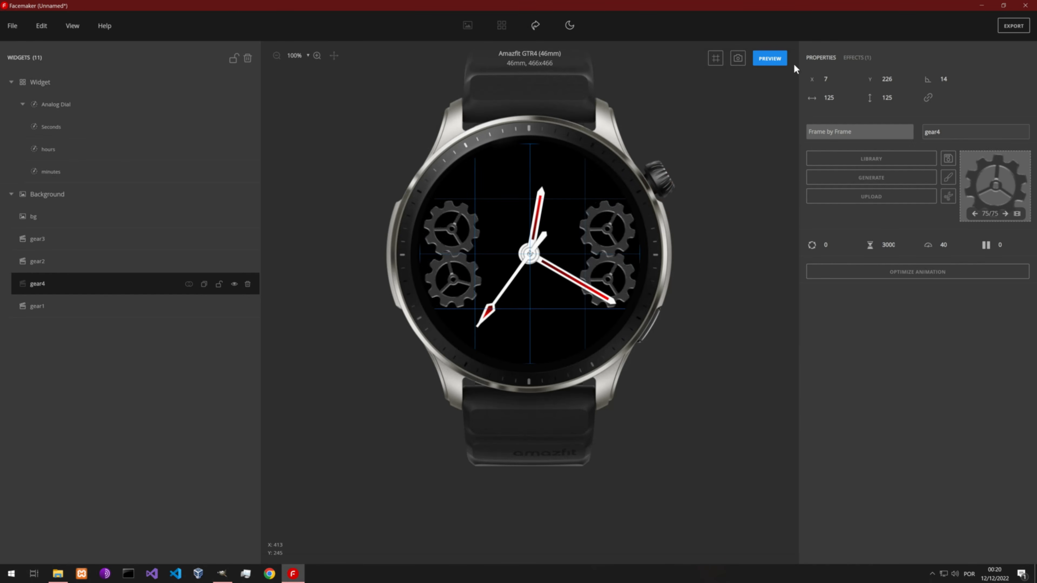
{"action": "left_click", "coordinate": [770, 62]}
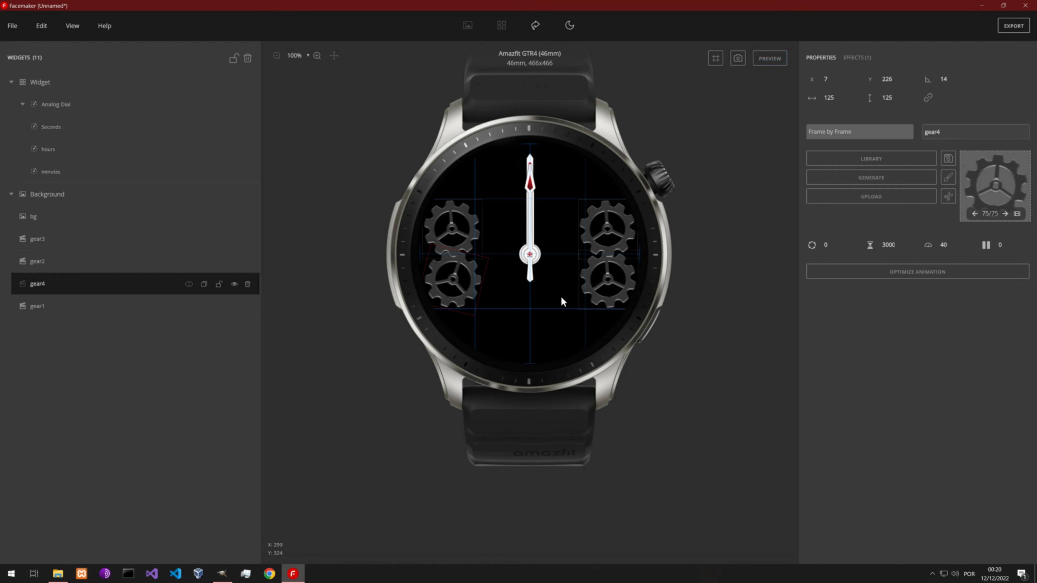
Apply only the Flip horizontal effect to gear3, the upper gear on the dial's right side.
{"action": "left_click", "coordinate": [608, 219]}
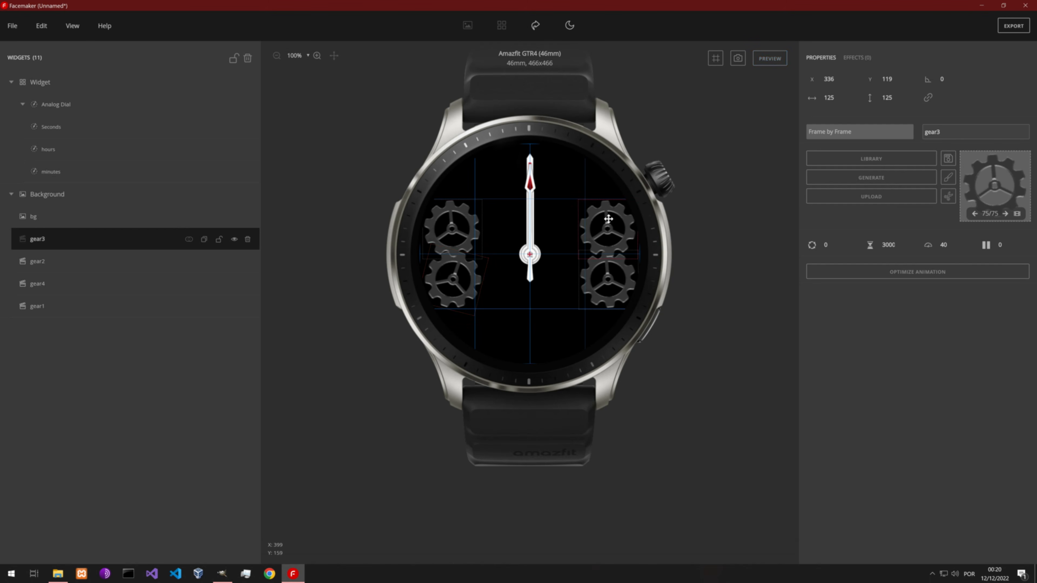
{"action": "left_click", "coordinate": [859, 59]}
{"action": "left_click", "coordinate": [844, 80]}
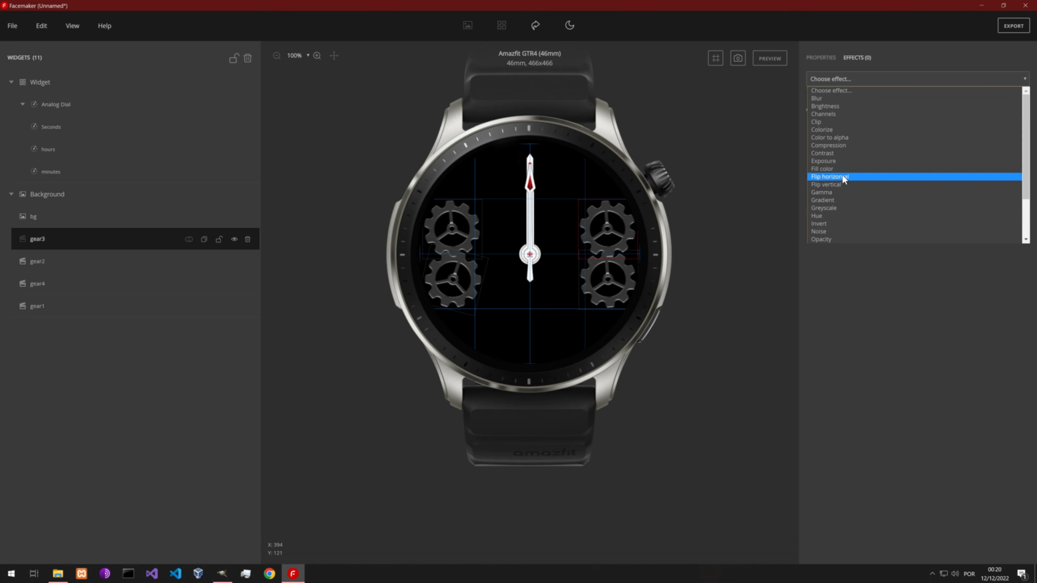
{"action": "left_click", "coordinate": [831, 221]}
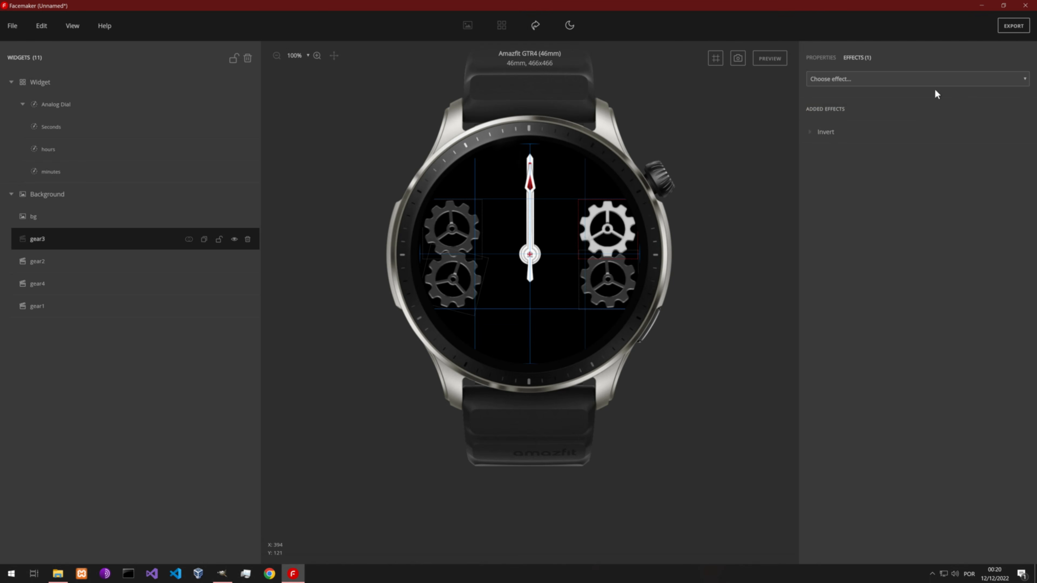
{"action": "left_click", "coordinate": [1024, 133]}
{"action": "left_click", "coordinate": [883, 76]}
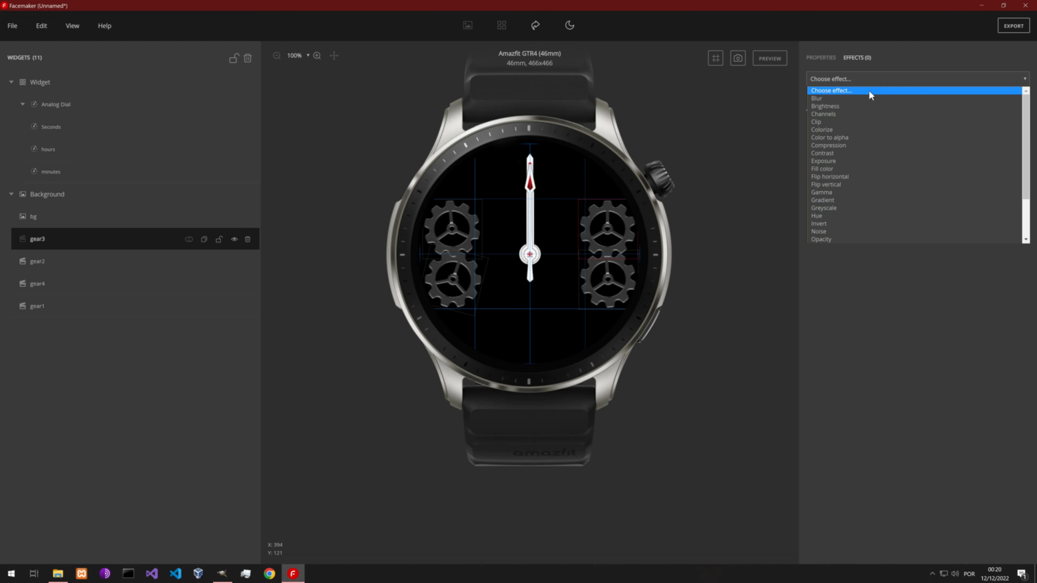
{"action": "left_click", "coordinate": [850, 177]}
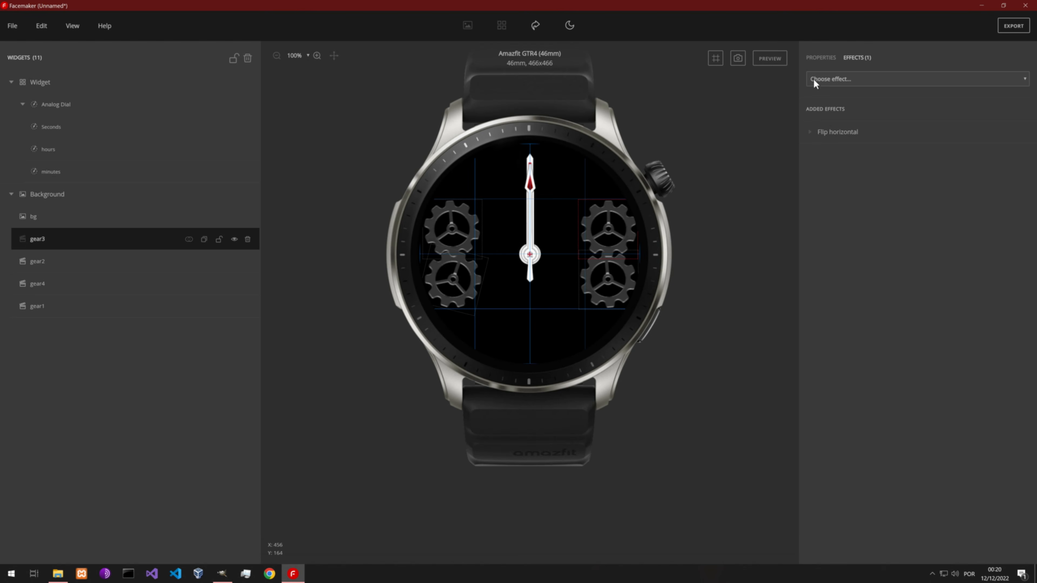
Set gear3's rotation to 22 so its teeth mesh with gear2 below it.
{"action": "left_click", "coordinate": [825, 58]}
{"action": "double_click", "coordinate": [957, 78]}
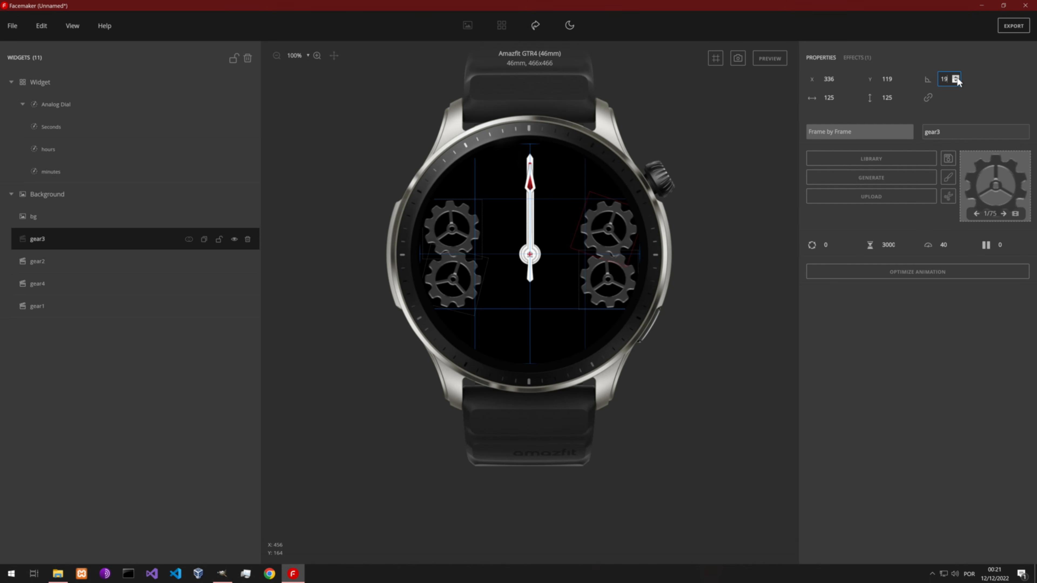
{"action": "scroll", "coordinate": [619, 226], "scroll_direction": "up", "scroll_amount": 5}
{"action": "left_click_drag", "start_coordinate": [628, 257], "coordinate": [579, 264]}
{"action": "left_click", "coordinate": [553, 239]}
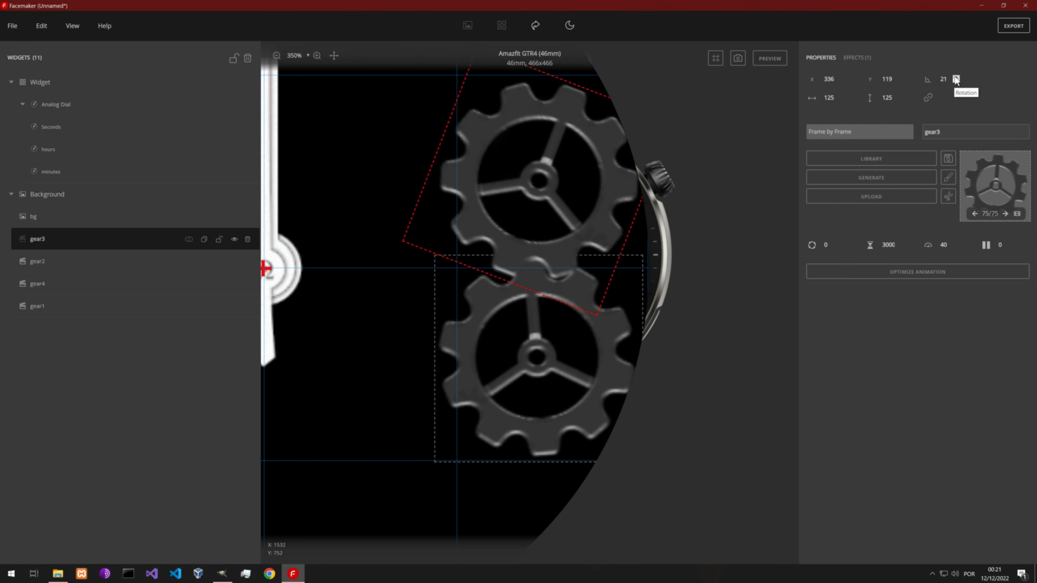
{"action": "left_click", "coordinate": [956, 78]}
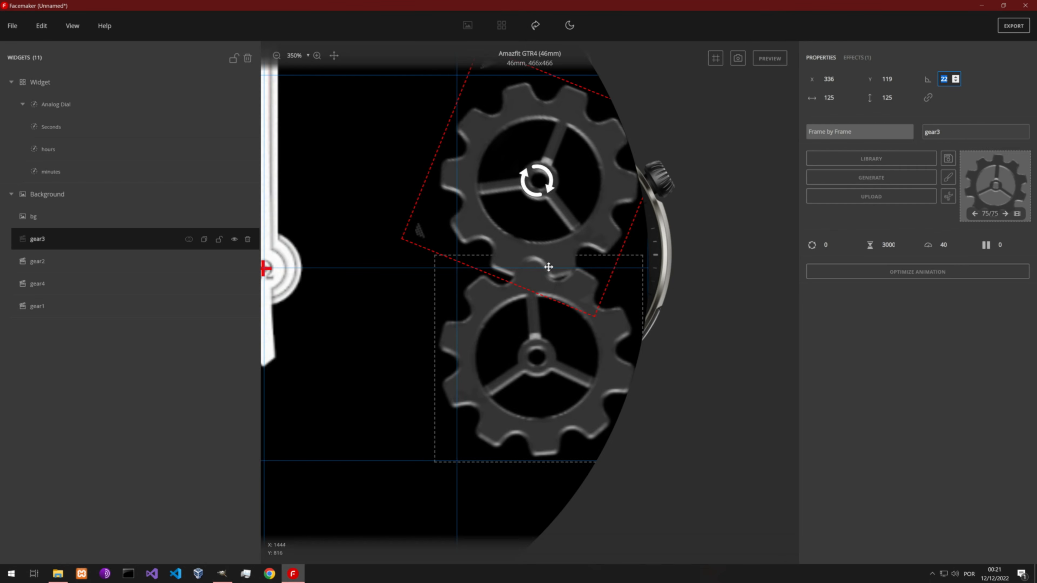
Preview the gear animation and show the bg image again over the four gears.
{"action": "scroll", "coordinate": [548, 265], "scroll_direction": "down", "scroll_amount": 5}
{"action": "left_click", "coordinate": [775, 63]}
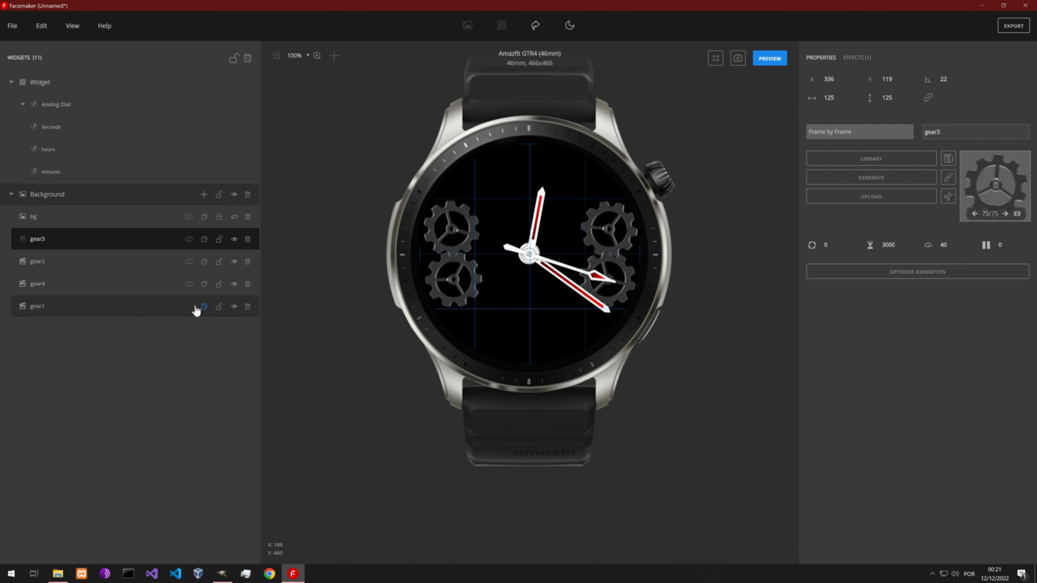
{"action": "left_click", "coordinate": [234, 220]}
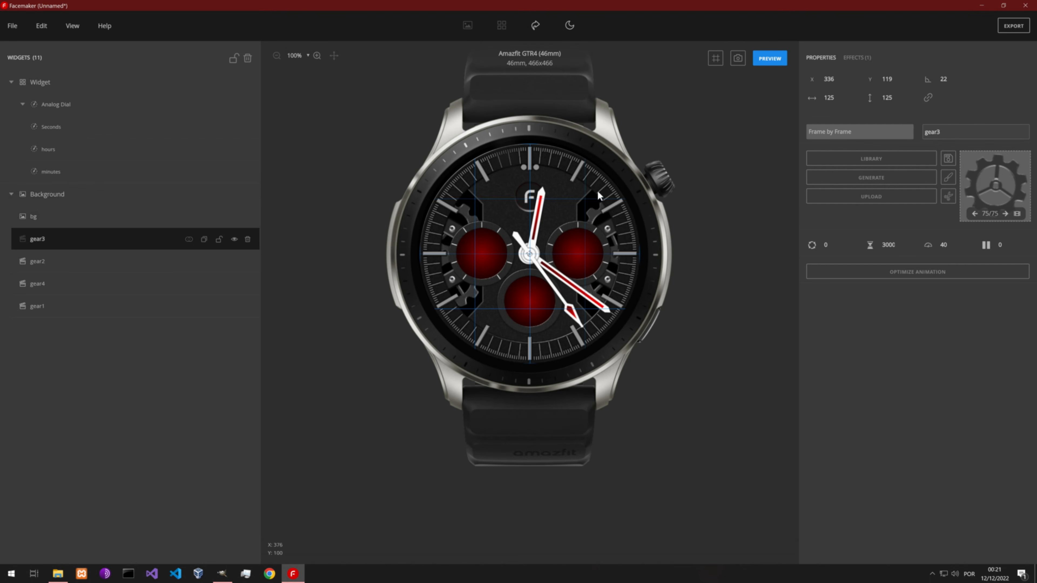
{"action": "left_click", "coordinate": [769, 62]}
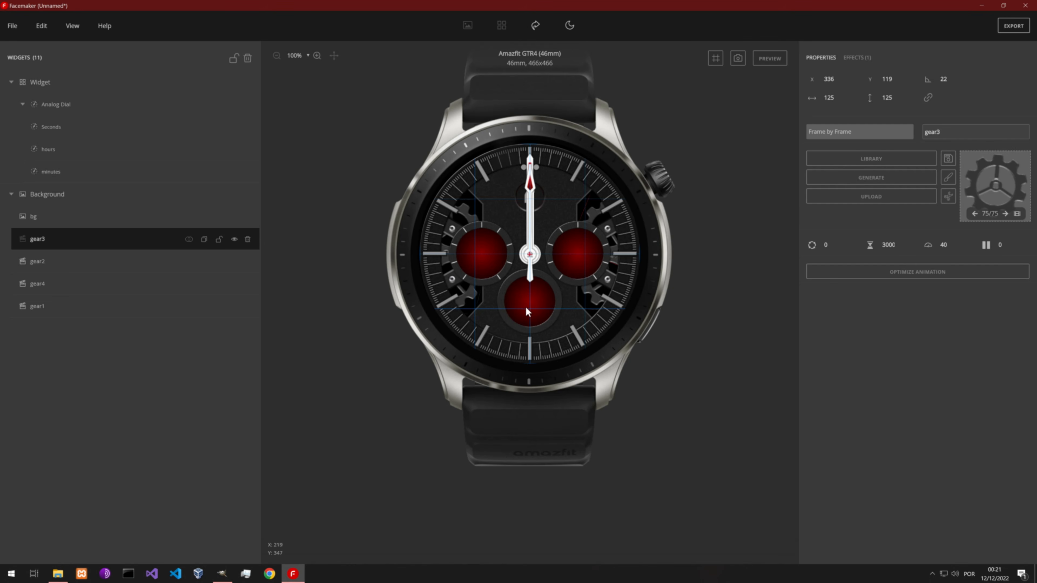
Add an Image widget above bg in the Background group and load moon_hover.png from the freeStylerFM folder into it.
{"action": "left_click", "coordinate": [102, 224]}
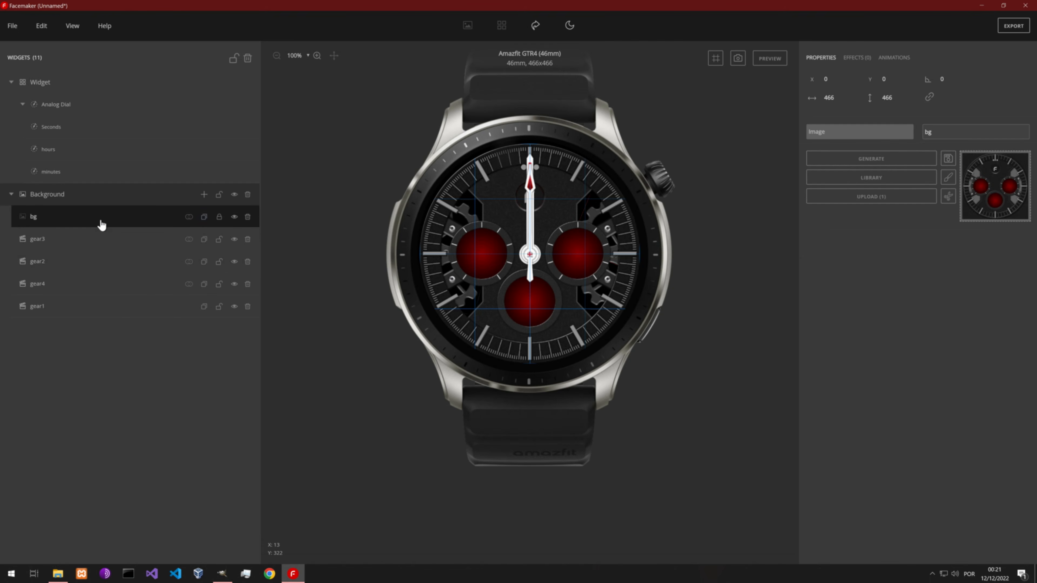
{"action": "left_click", "coordinate": [204, 195]}
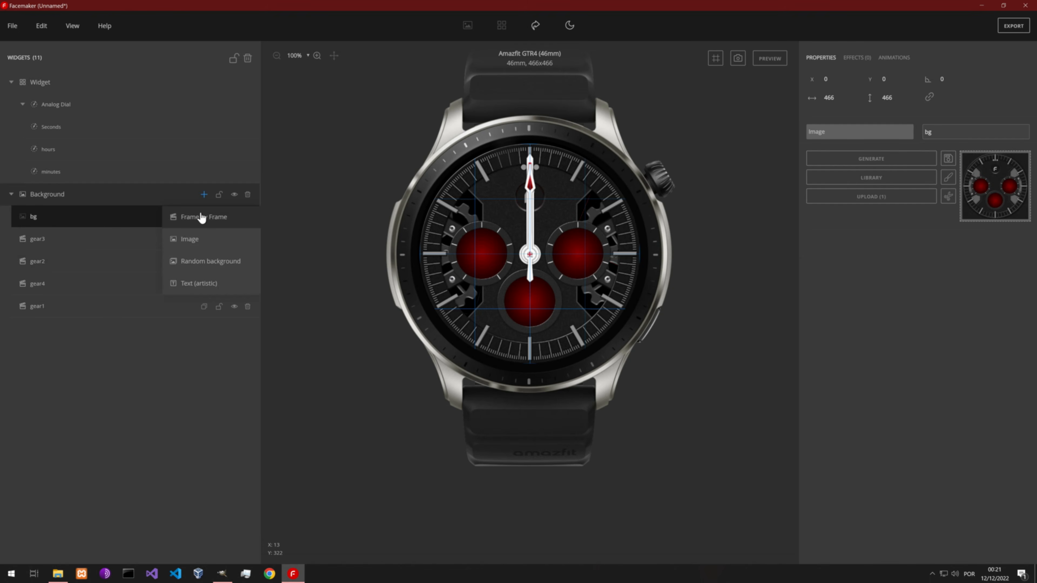
{"action": "left_click", "coordinate": [203, 196]}
{"action": "left_click", "coordinate": [199, 240]}
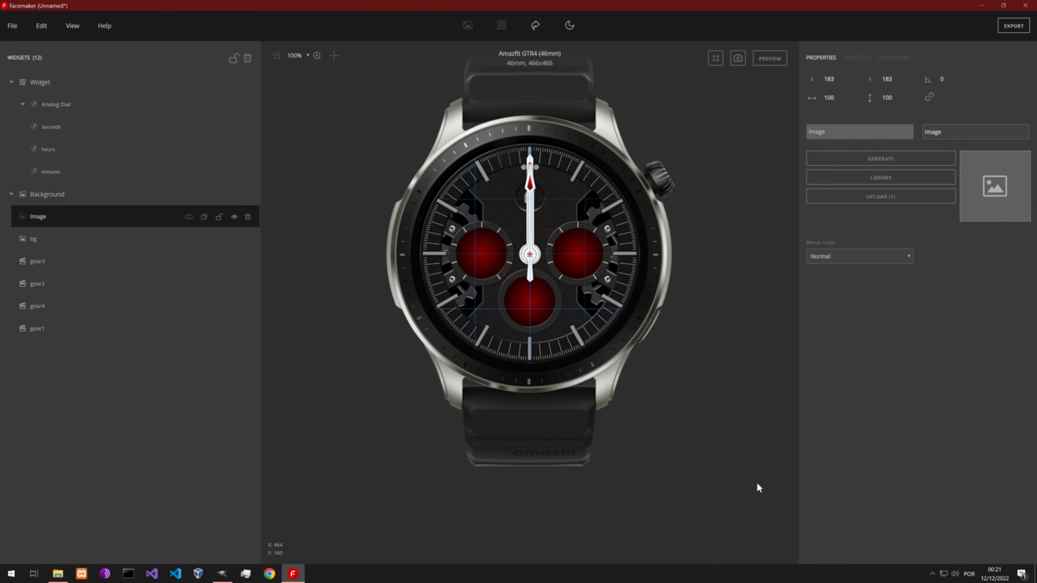
{"action": "left_click", "coordinate": [65, 575]}
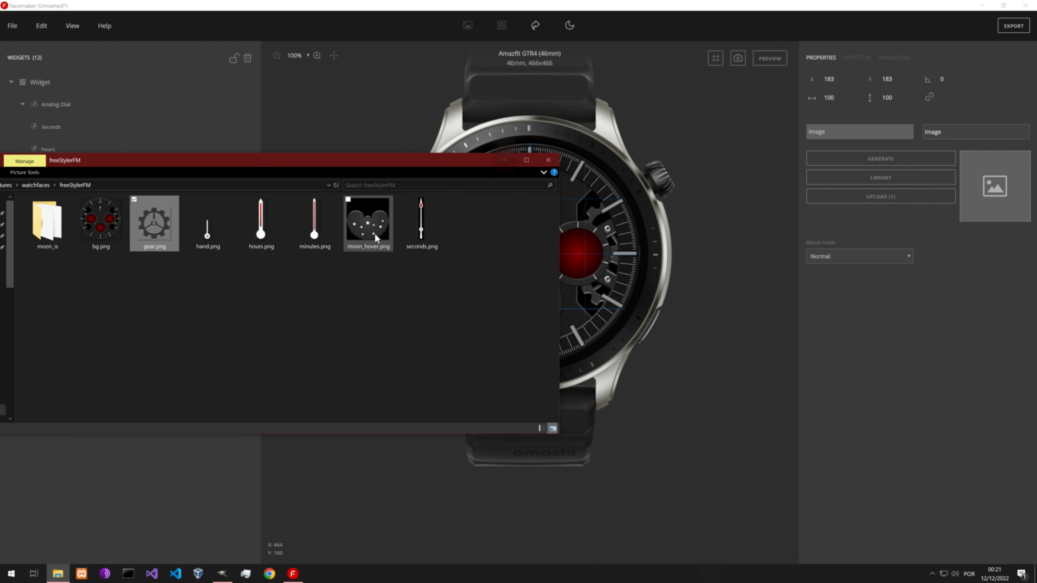
{"action": "left_click_drag", "start_coordinate": [375, 234], "coordinate": [995, 187]}
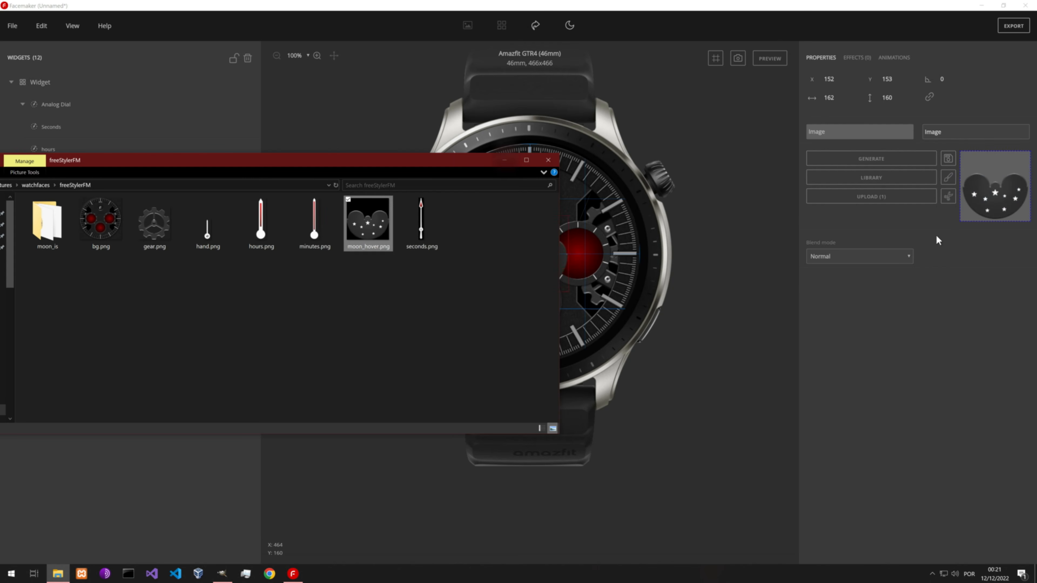
{"action": "left_click", "coordinate": [505, 161]}
{"action": "scroll", "coordinate": [528, 274], "scroll_direction": "up", "scroll_amount": 2}
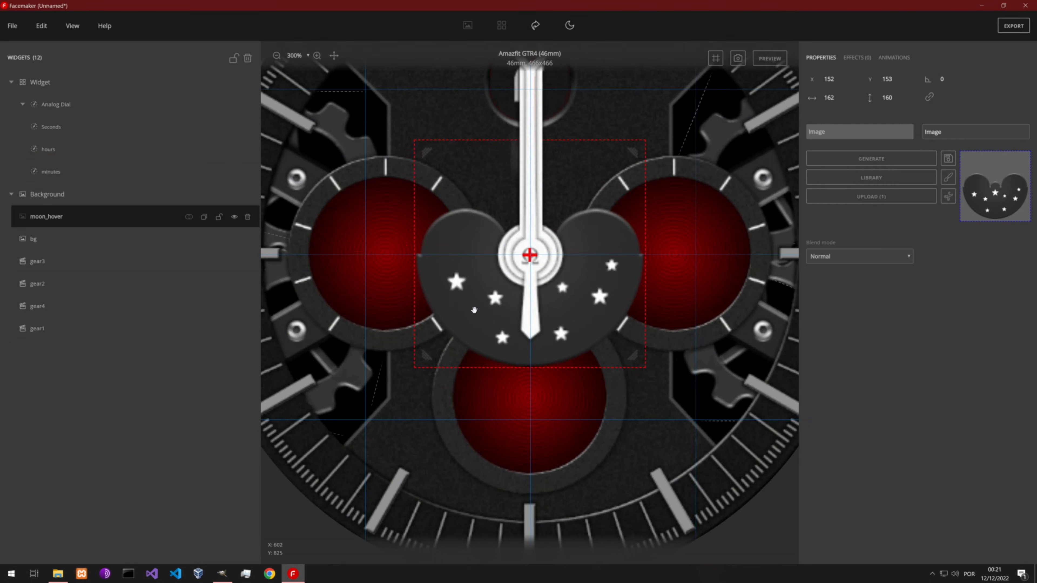
Fit the moon_hover image over the dial's lower red circle at X 179, Y 281, sized 109 × 108, and lock it.
{"action": "left_click_drag", "start_coordinate": [455, 302], "coordinate": [492, 436]}
{"action": "left_click_drag", "start_coordinate": [674, 497], "coordinate": [596, 428]}
{"action": "left_click_drag", "start_coordinate": [524, 412], "coordinate": [526, 458]}
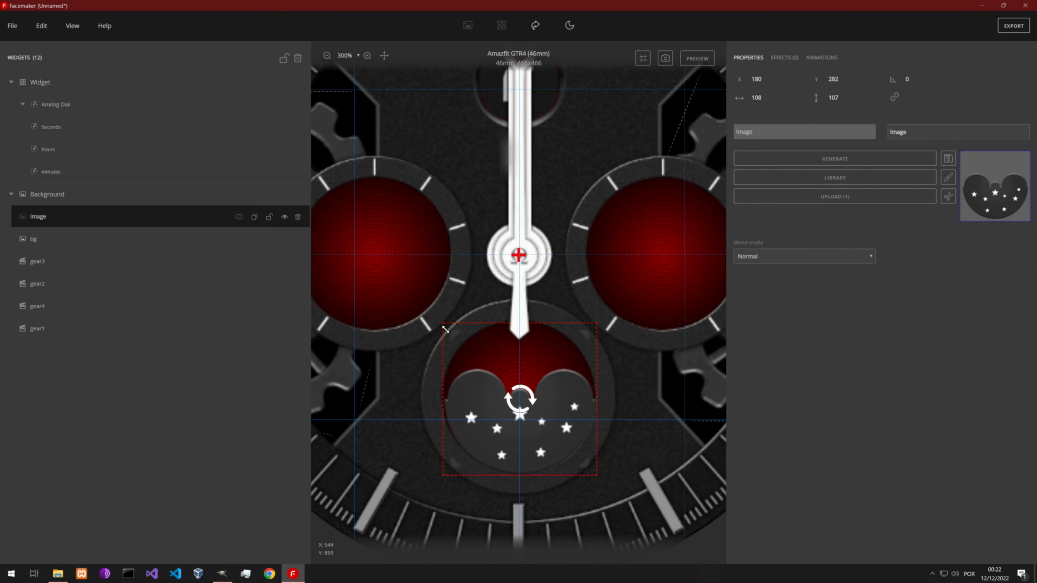
{"action": "left_click_drag", "start_coordinate": [443, 328], "coordinate": [442, 327]}
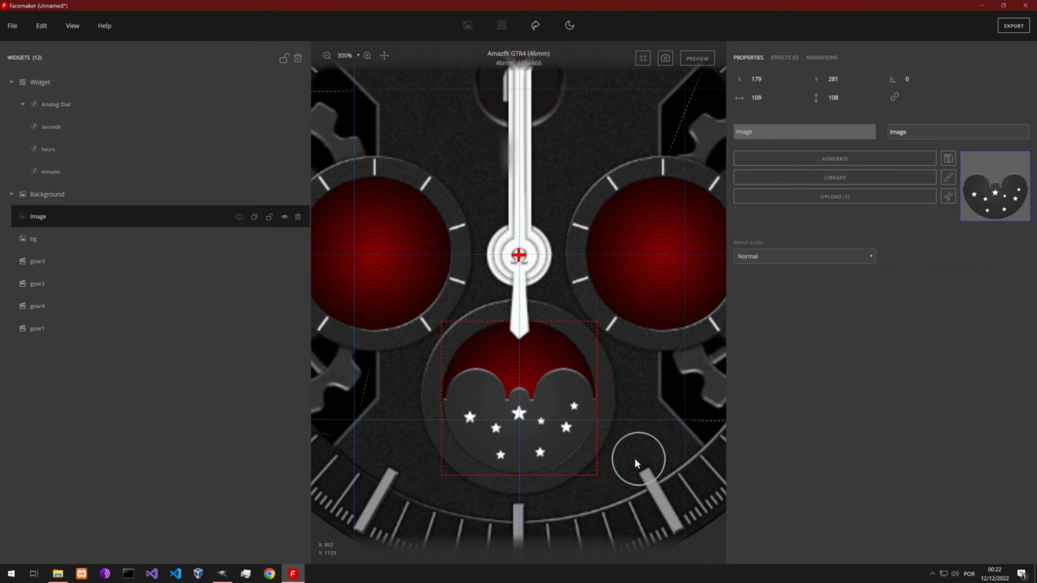
{"action": "left_click", "coordinate": [270, 218]}
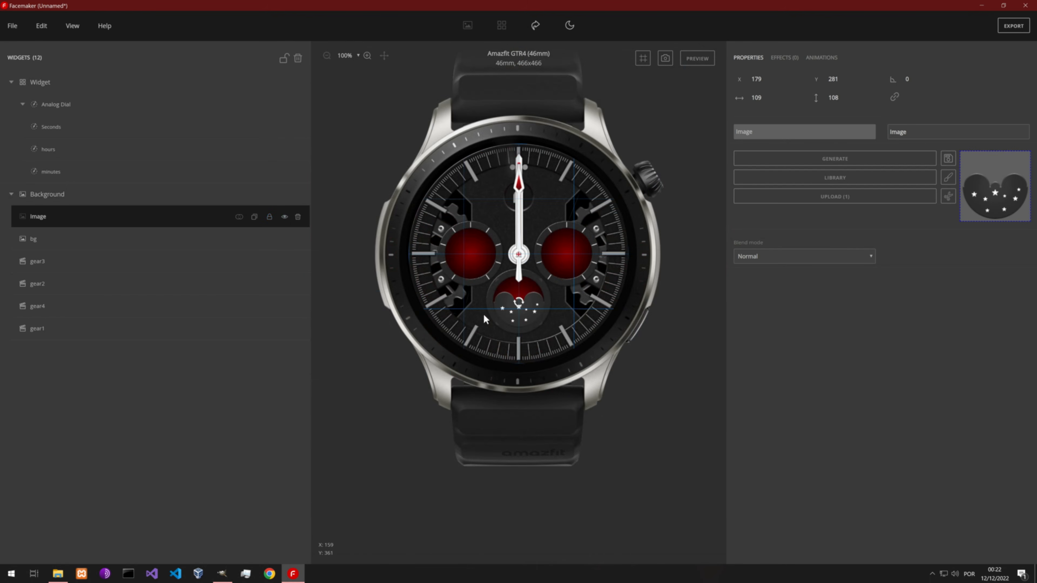
{"action": "scroll", "coordinate": [483, 313], "scroll_direction": "up", "scroll_amount": 3}
{"action": "scroll", "coordinate": [484, 312], "scroll_direction": "down", "scroll_amount": 3}
{"action": "scroll", "coordinate": [484, 313], "scroll_direction": "up", "scroll_amount": 3}
{"action": "scroll", "coordinate": [483, 313], "scroll_direction": "down", "scroll_amount": 3}
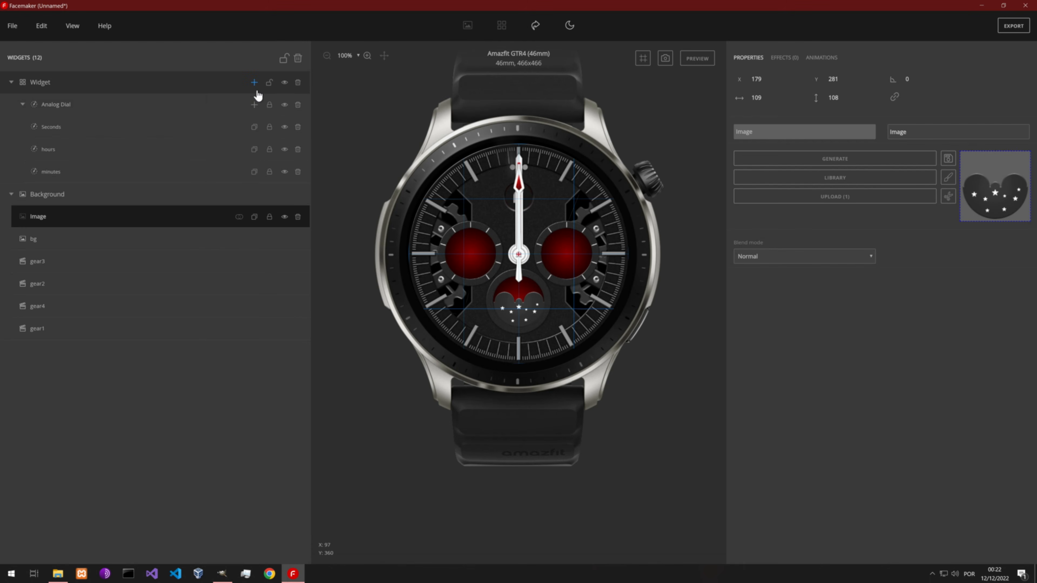
Add a Date widget to the Widget group and put a Lunar Phase element inside it.
{"action": "left_click", "coordinate": [254, 83]}
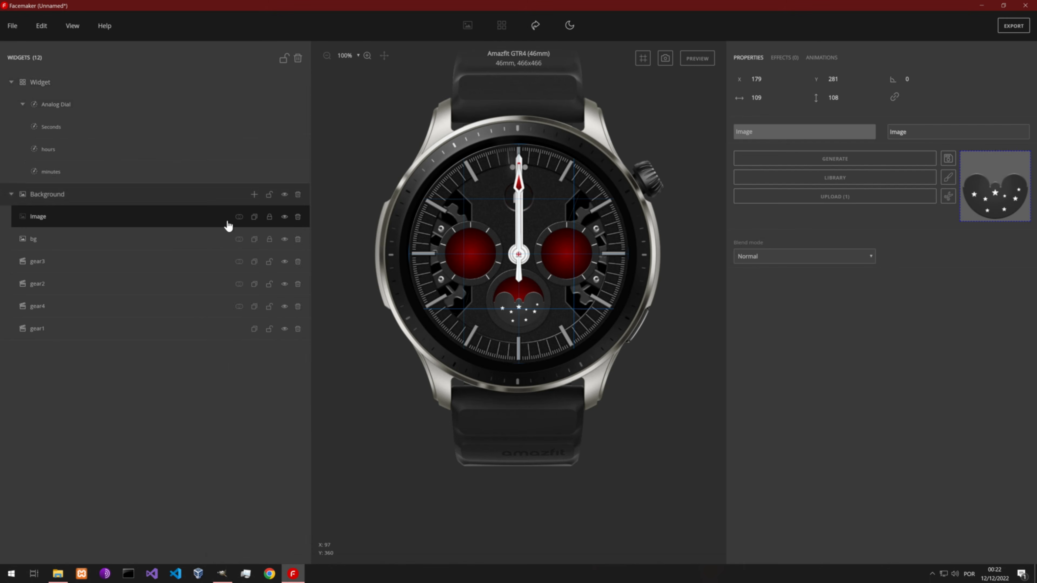
{"action": "left_click", "coordinate": [253, 84]}
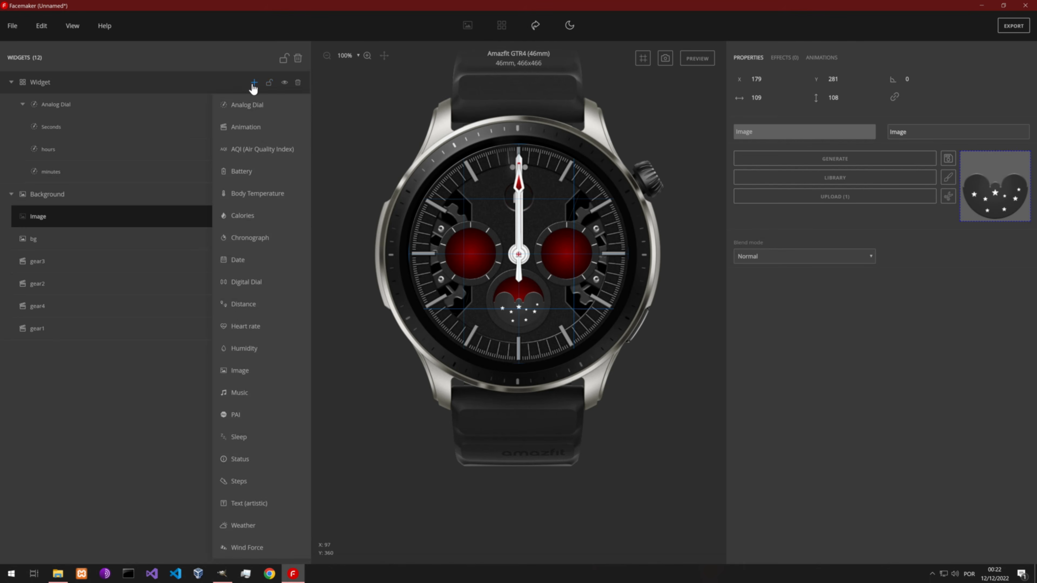
{"action": "left_click", "coordinate": [257, 264]}
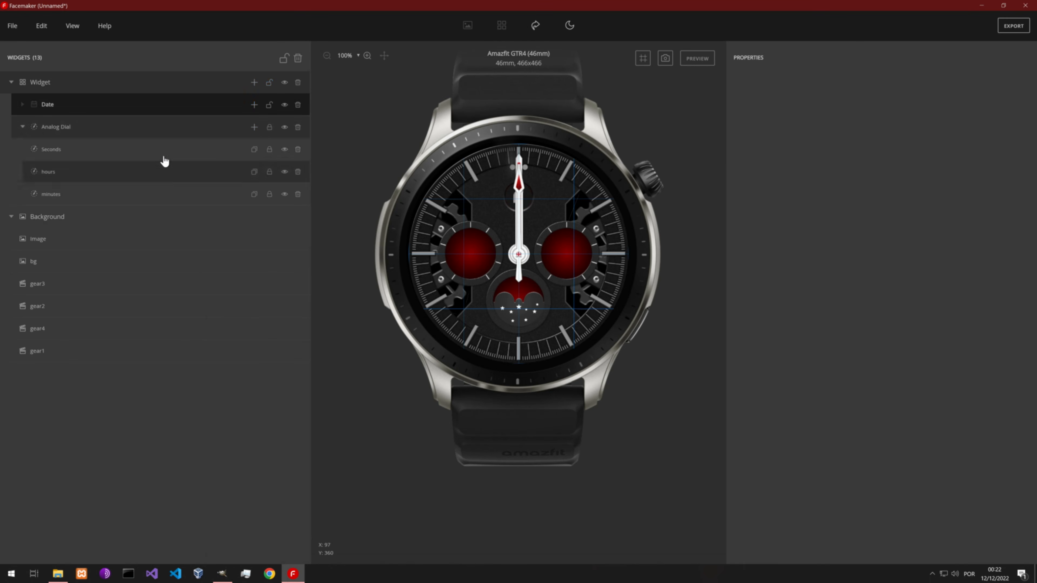
{"action": "left_click", "coordinate": [253, 105]}
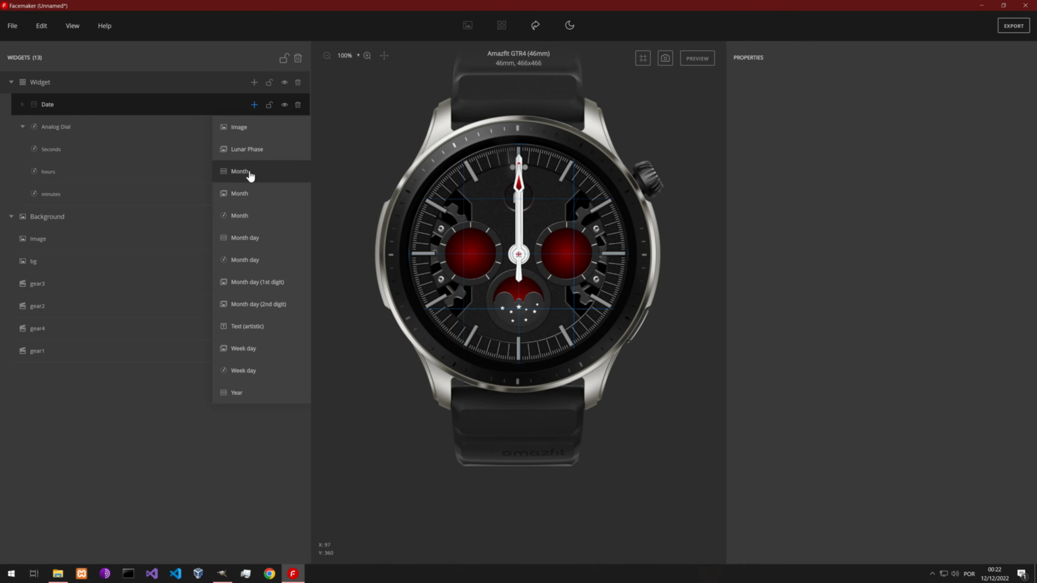
{"action": "left_click", "coordinate": [249, 155]}
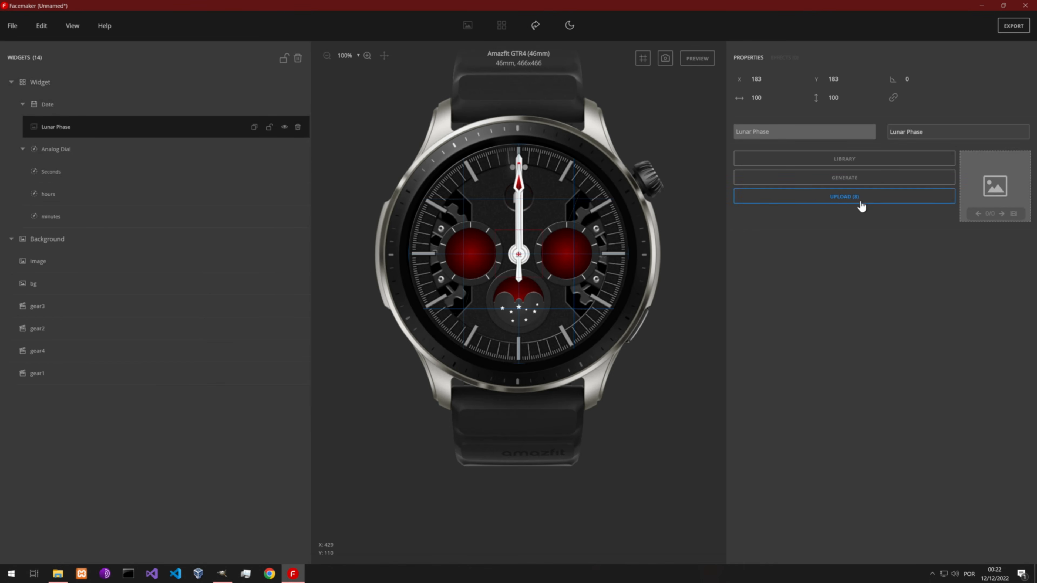
Load moon_00.png through moon_07.png from the moon_is subfolder of freeStylerFM into the Lunar Phase element.
{"action": "left_click", "coordinate": [58, 574]}
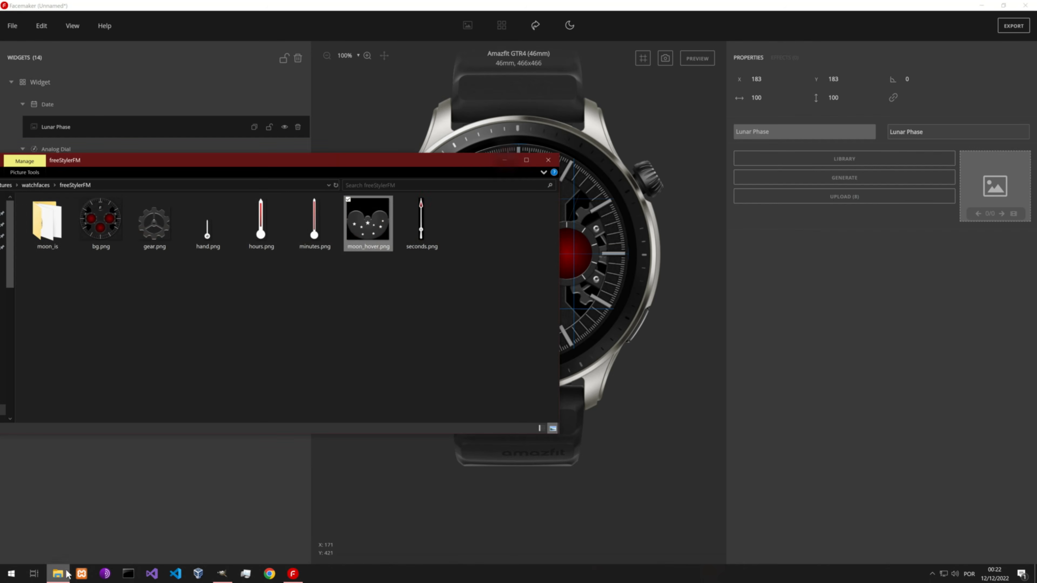
{"action": "double_click", "coordinate": [44, 233]}
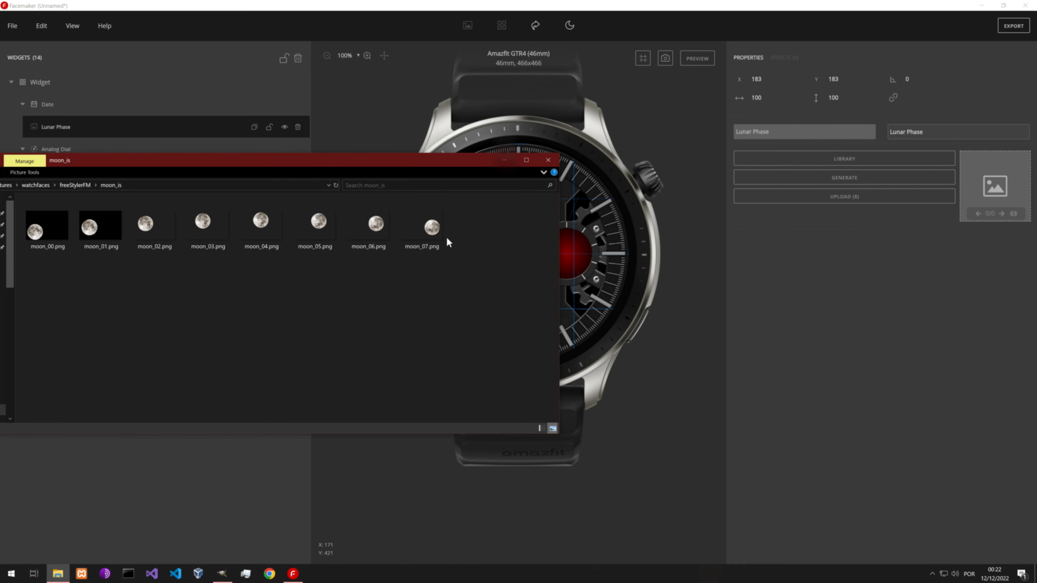
{"action": "left_click", "coordinate": [43, 235]}
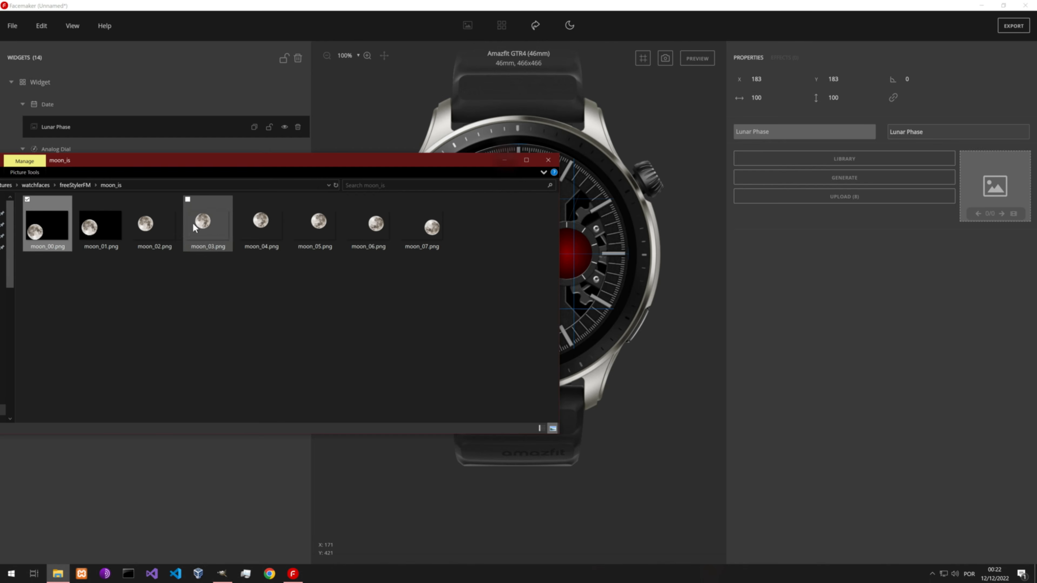
{"action": "left_click", "coordinate": [441, 232], "text": "shift"}
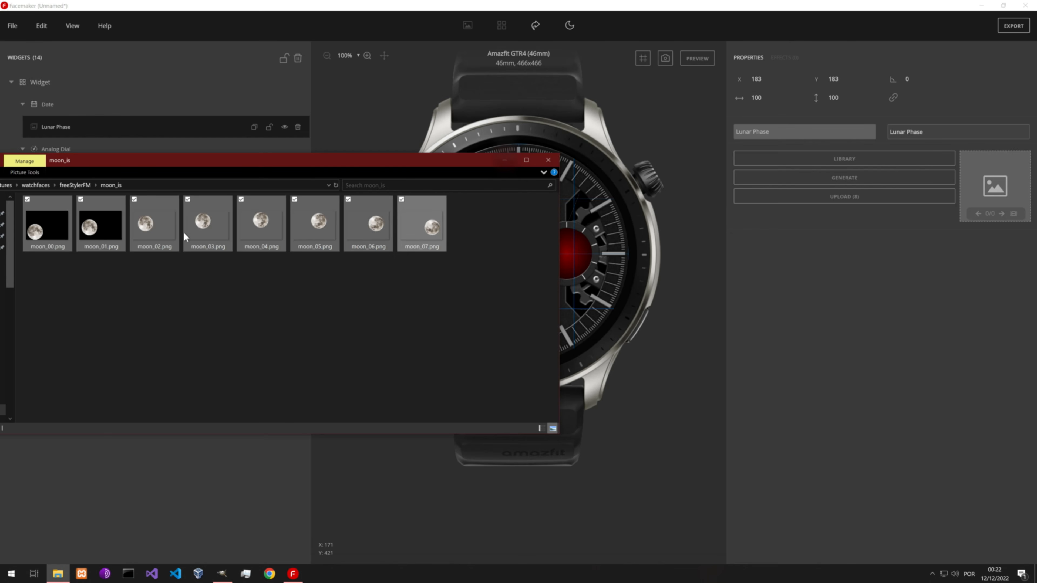
{"action": "left_click_drag", "start_coordinate": [48, 230], "coordinate": [982, 183]}
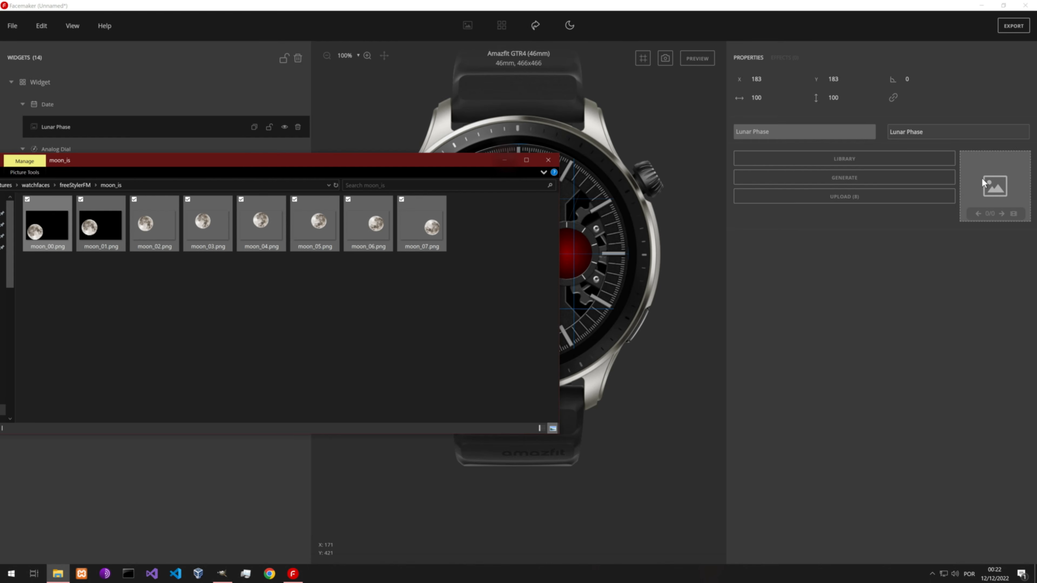
{"action": "left_click_drag", "start_coordinate": [47, 229], "coordinate": [983, 188]}
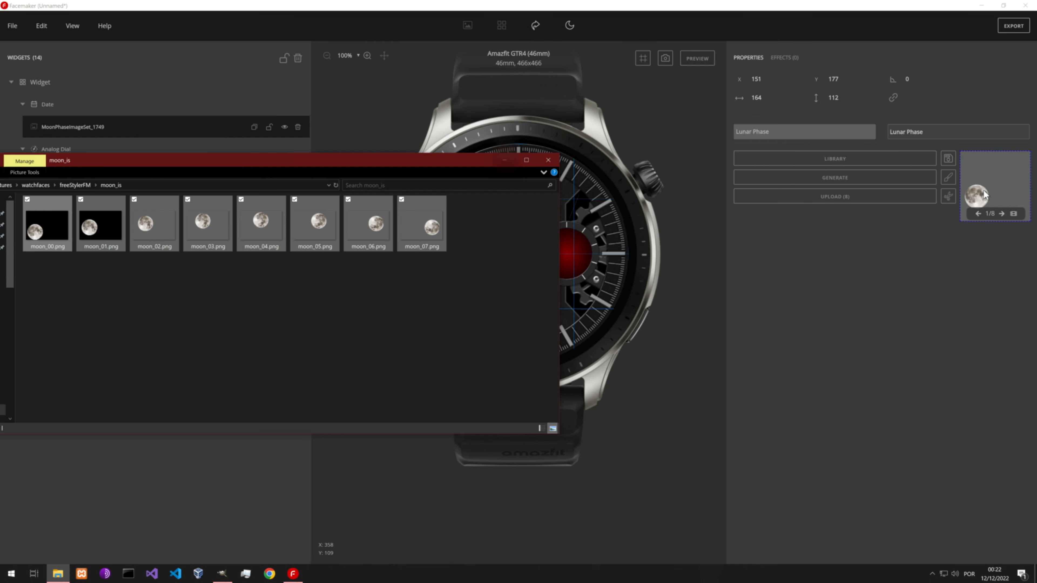
{"action": "left_click", "coordinate": [870, 338]}
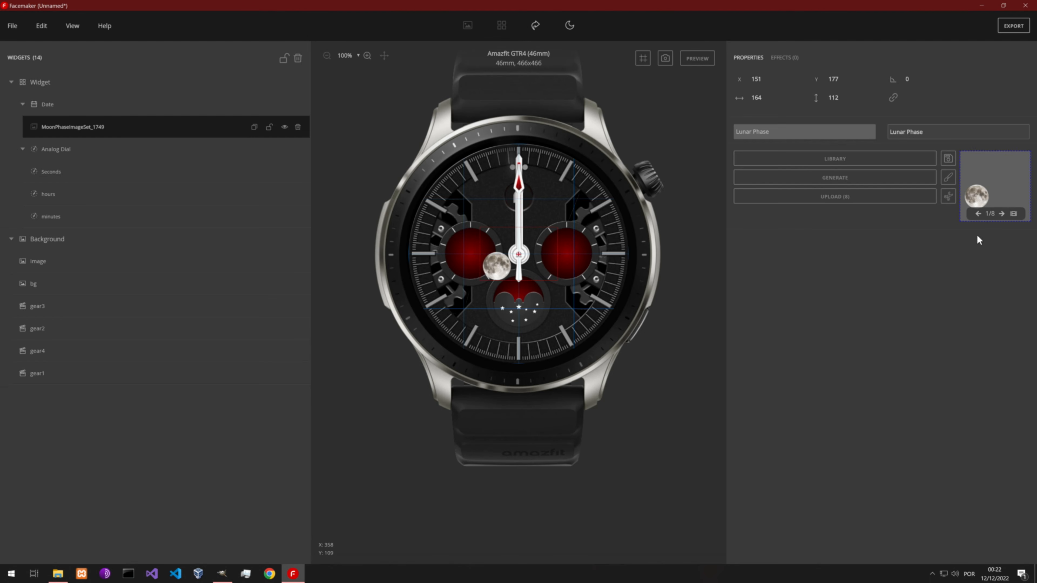
Move the Lunar Phase images over the dial's lower red circle and scale them down to 106 × 72.
{"action": "scroll", "coordinate": [561, 296], "scroll_direction": "up", "scroll_amount": 2}
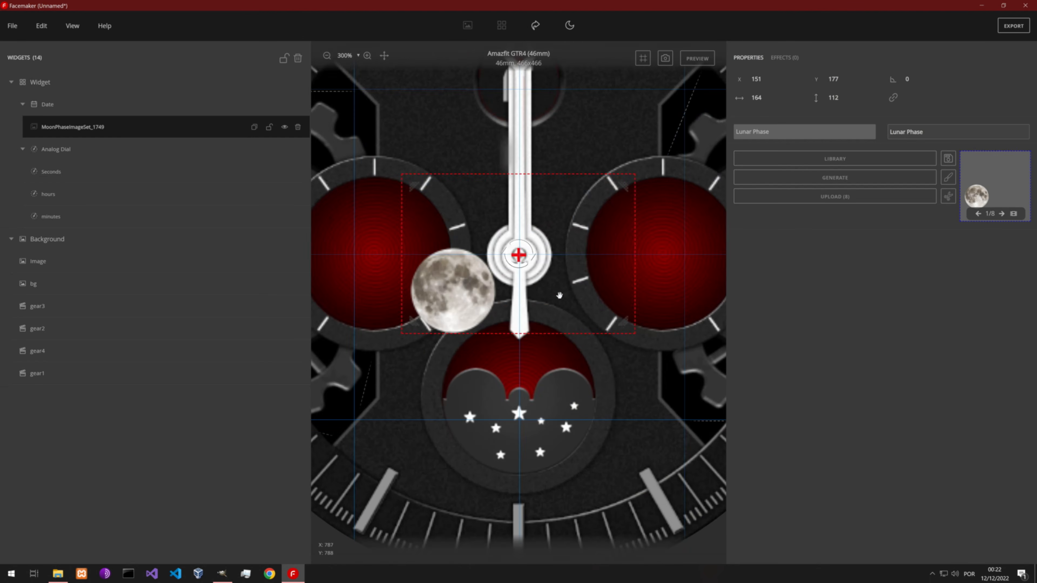
{"action": "left_click_drag", "start_coordinate": [432, 310], "coordinate": [468, 441]}
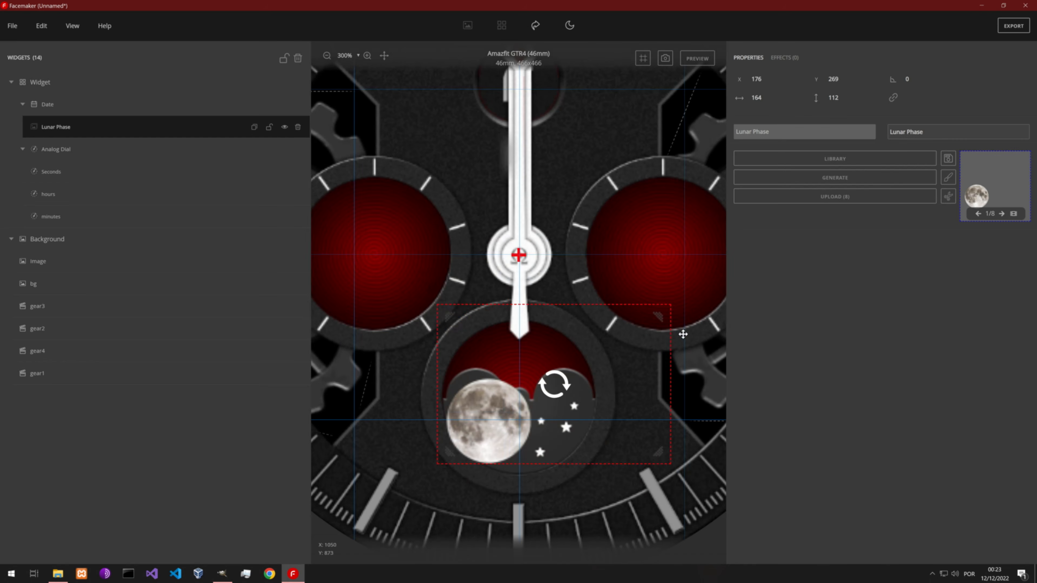
{"action": "mouse_move", "coordinate": [645, 325]}
{"action": "left_mouse_down"}
{"action": "mouse_move", "coordinate": [616, 340]}
{"action": "mouse_move", "coordinate": [635, 334]}
{"action": "left_mouse_up"}
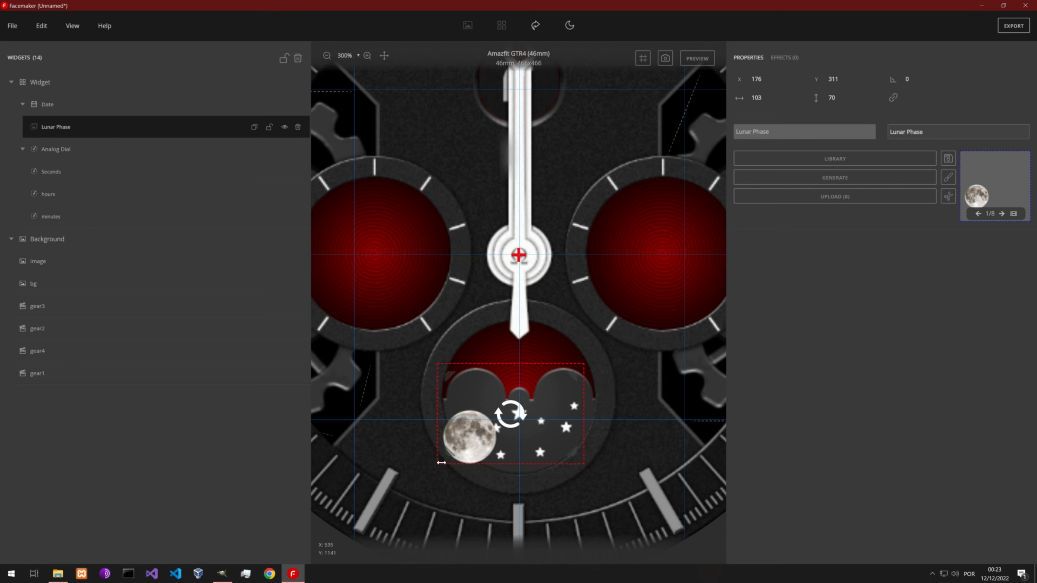
{"action": "left_click_drag", "start_coordinate": [441, 463], "coordinate": [440, 465]}
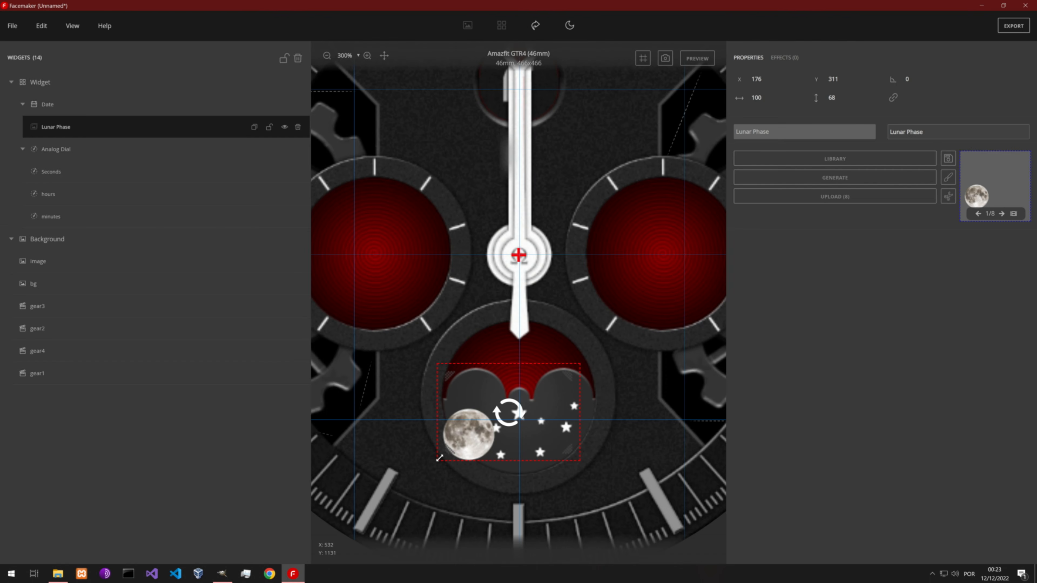
{"action": "left_click_drag", "start_coordinate": [441, 457], "coordinate": [448, 456]}
{"action": "mouse_move", "coordinate": [576, 370]}
{"action": "left_mouse_down"}
{"action": "mouse_move", "coordinate": [600, 352]}
{"action": "mouse_move", "coordinate": [579, 368]}
{"action": "left_mouse_up"}
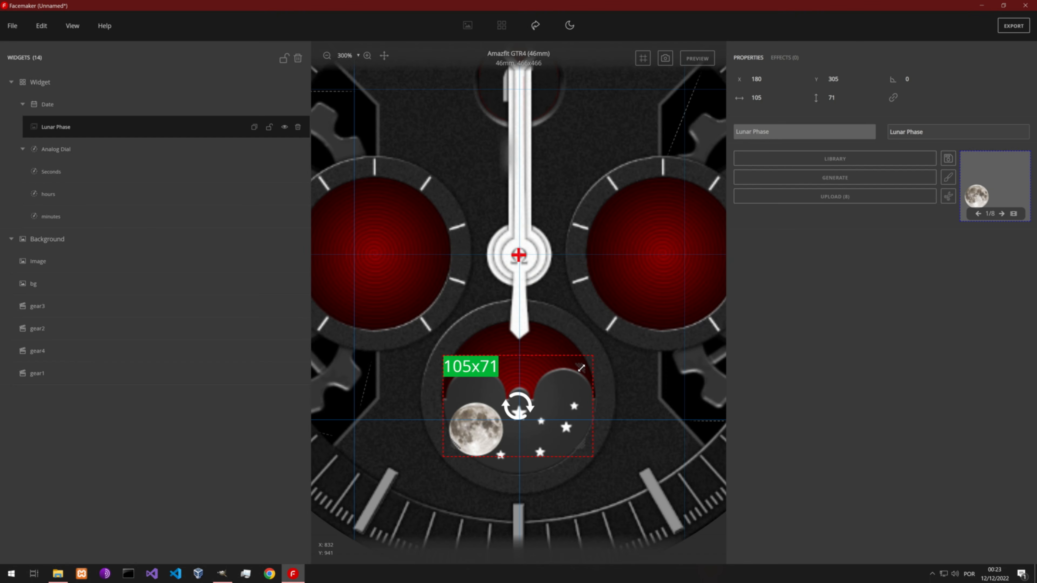
{"action": "left_click_drag", "start_coordinate": [581, 368], "coordinate": [582, 367]}
Position the Lunar Phase element at X 180, Y 281, aligning the moon with the rounded lobe of the star overlay.
{"action": "left_click_drag", "start_coordinate": [472, 432], "coordinate": [471, 407]}
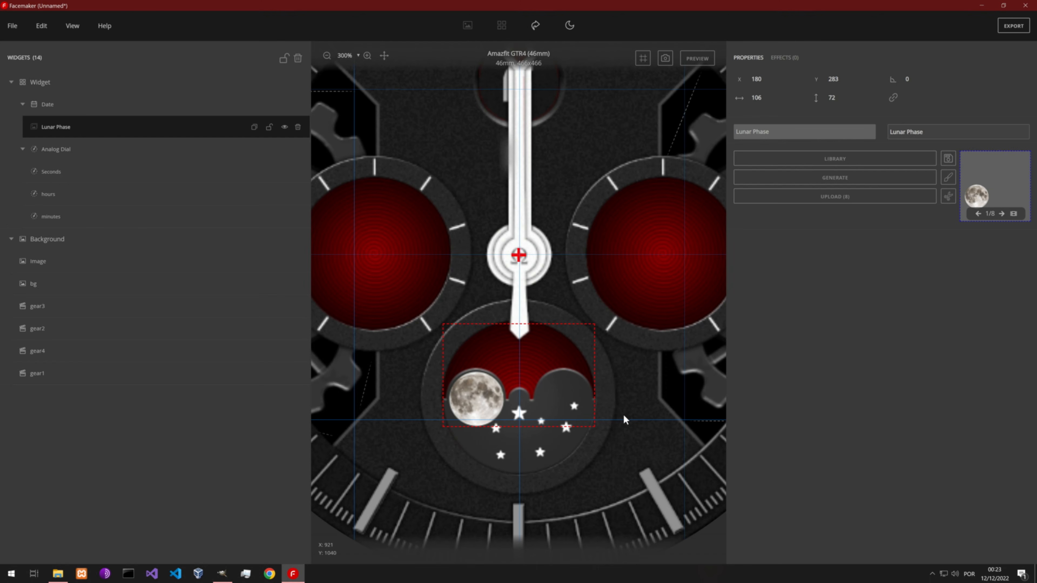
{"action": "key", "text": "Left"}
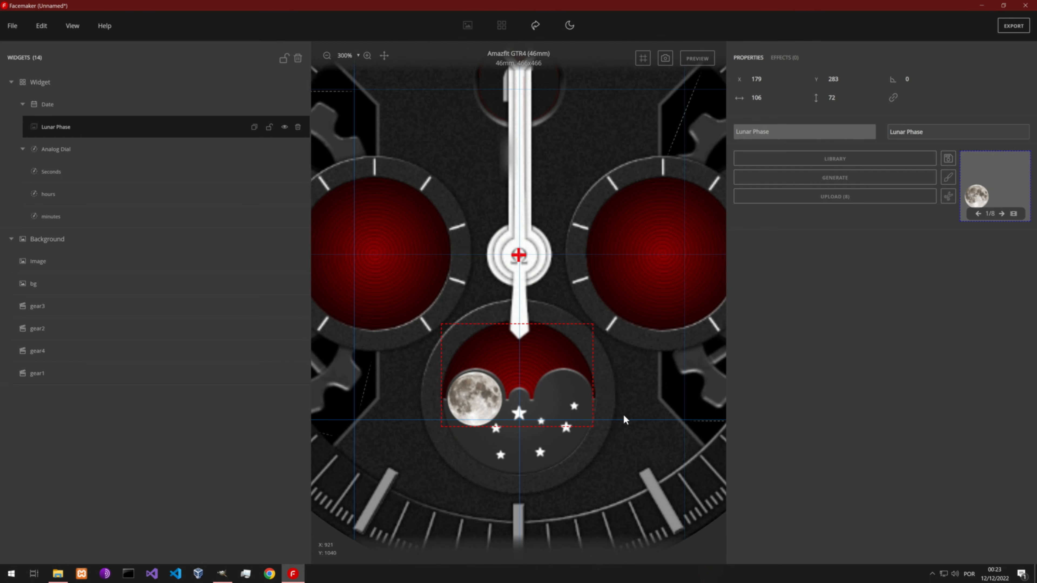
{"action": "key", "text": "Right"}
{"action": "key", "text": "Up"}
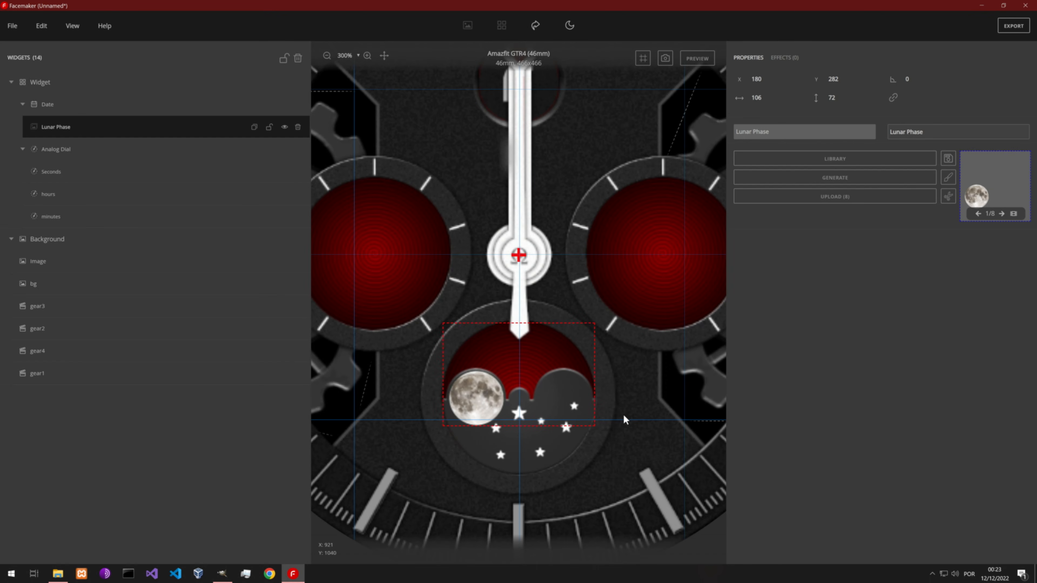
{"action": "key", "text": "Up"}
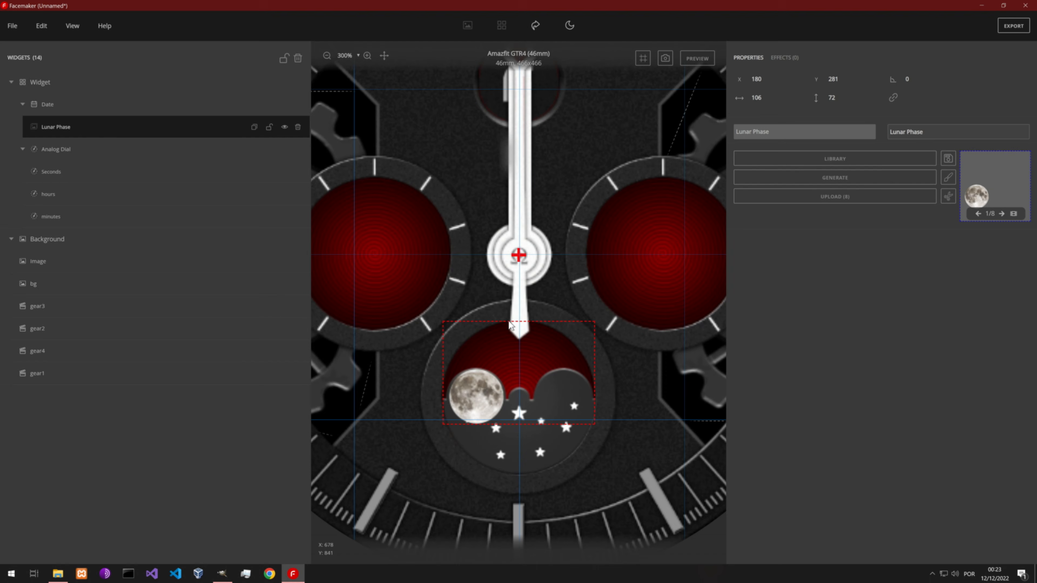
Move the moon overlay image from Background into the Date group above Lunar Phase, and preview the moon behind it.
{"action": "left_click", "coordinate": [74, 267]}
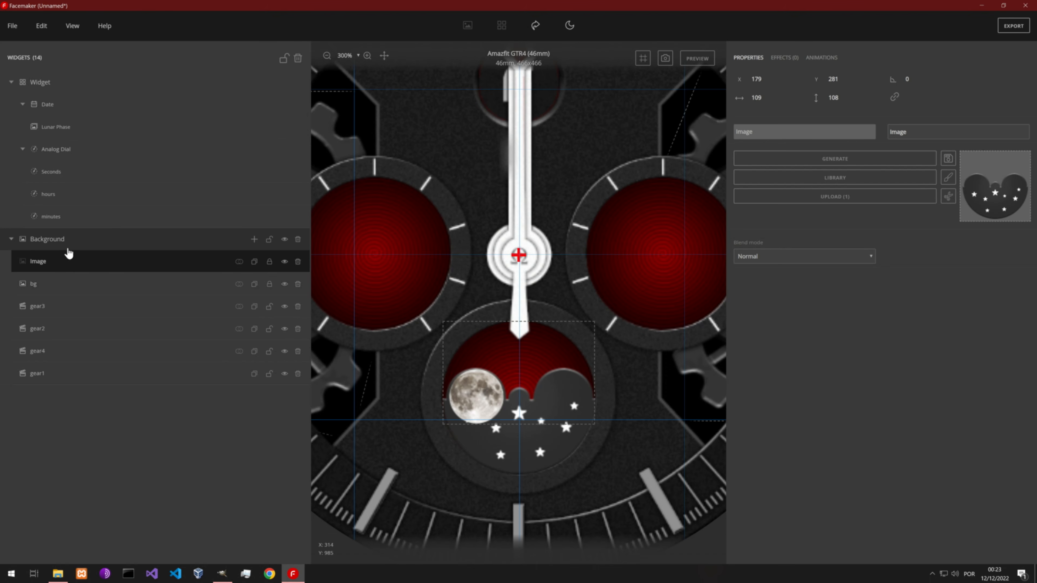
{"action": "left_click_drag", "start_coordinate": [51, 266], "coordinate": [64, 133]}
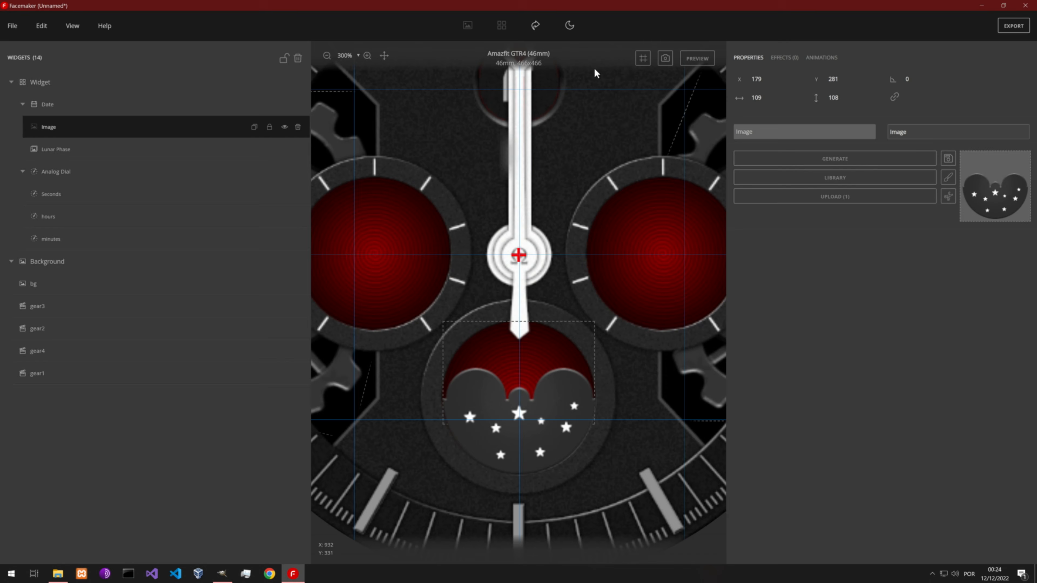
{"action": "left_click", "coordinate": [698, 61]}
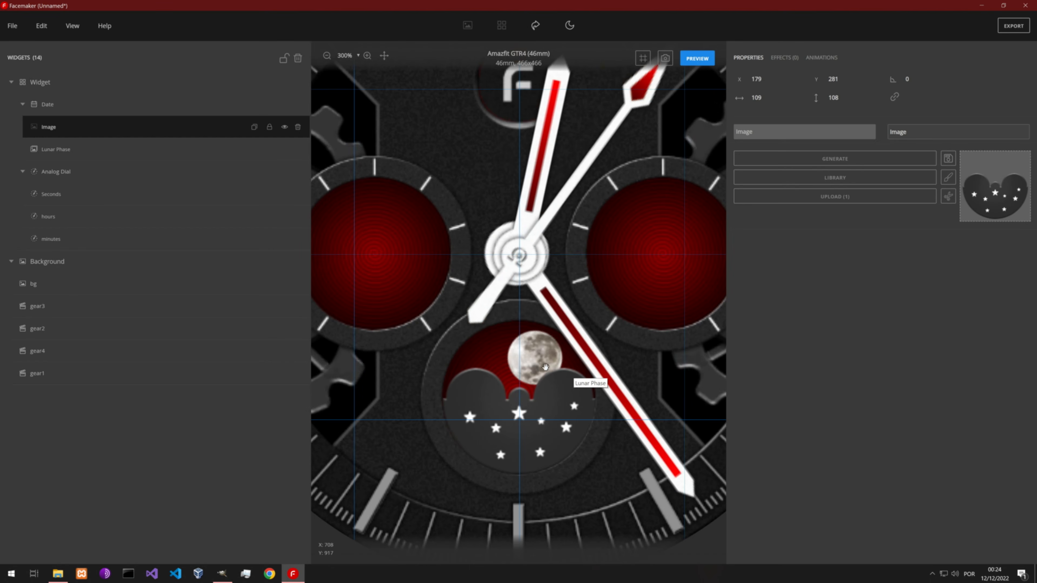
{"action": "scroll", "coordinate": [431, 350], "scroll_direction": "down", "scroll_amount": 4}
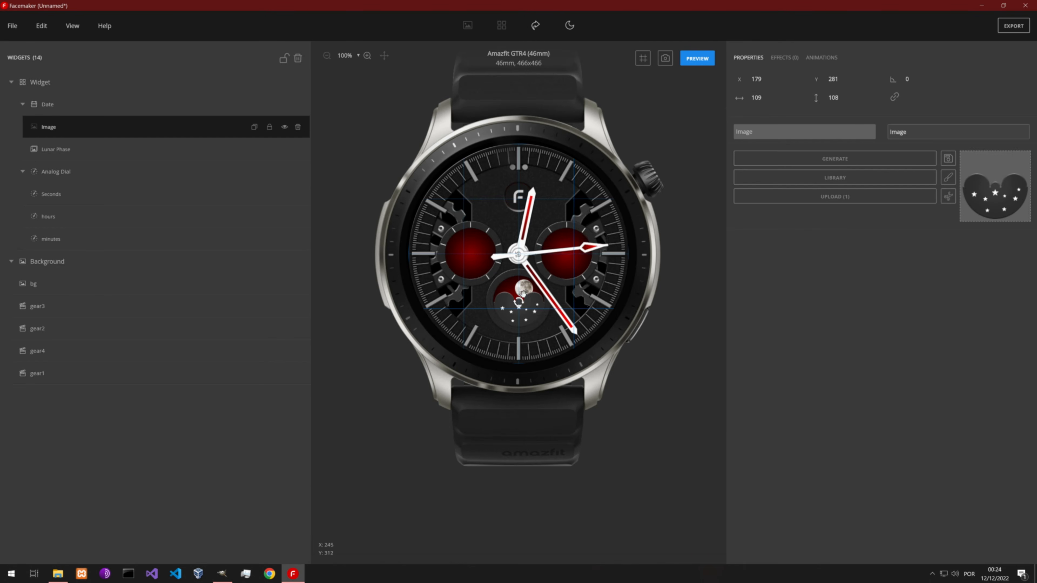
{"action": "scroll", "coordinate": [564, 340], "scroll_direction": "up", "scroll_amount": 7}
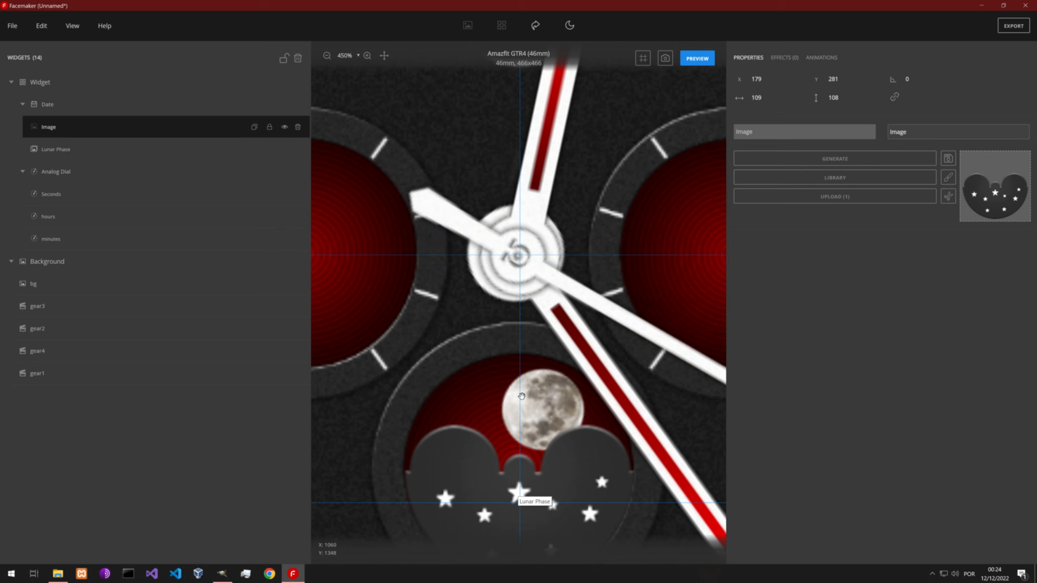
{"action": "scroll", "coordinate": [462, 287], "scroll_direction": "down", "scroll_amount": 7}
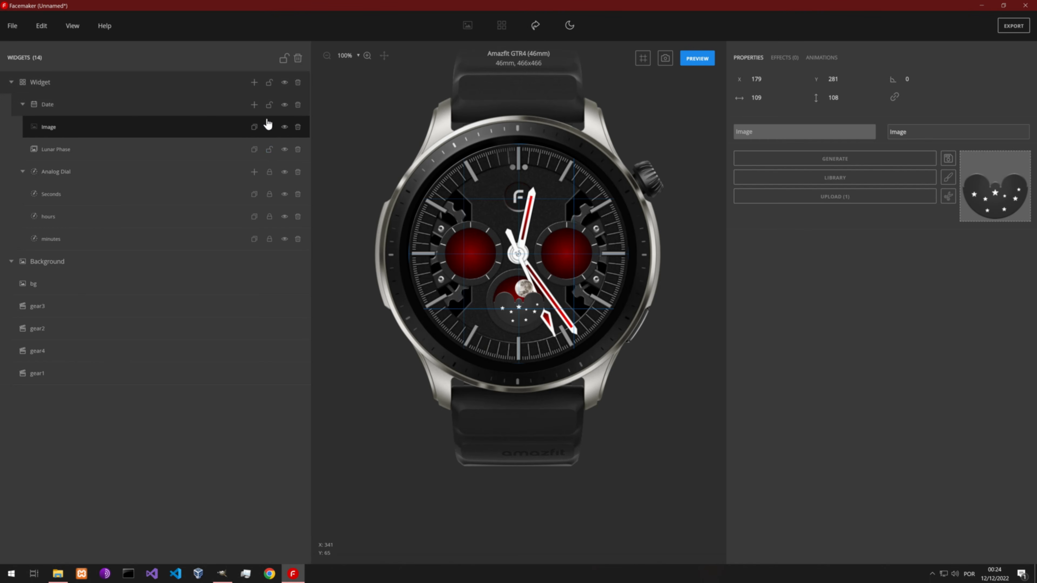
Lock and collapse the Date widget and the whole Widget group.
{"action": "left_click", "coordinate": [270, 105]}
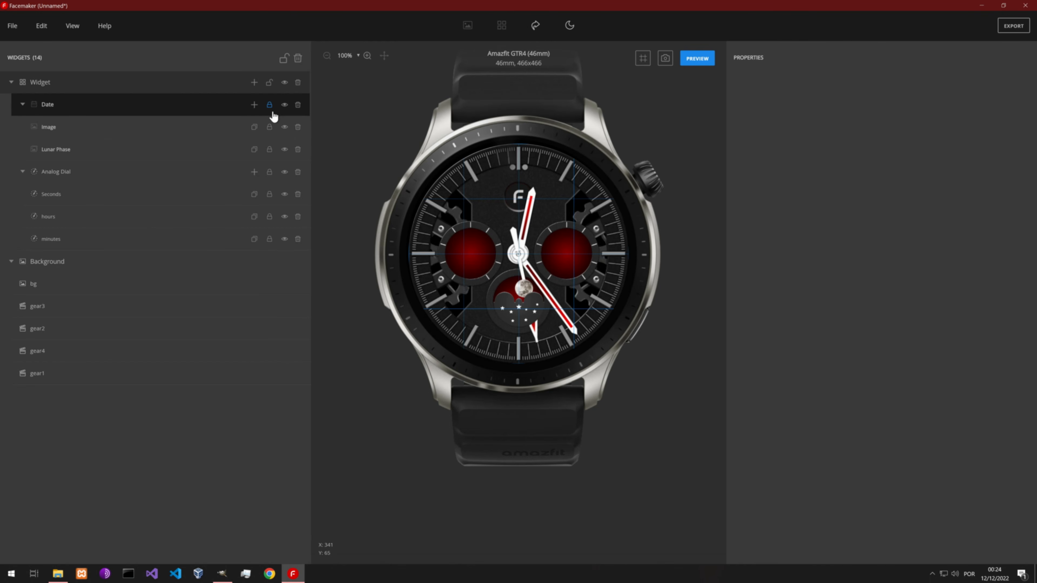
{"action": "left_click", "coordinate": [23, 104]}
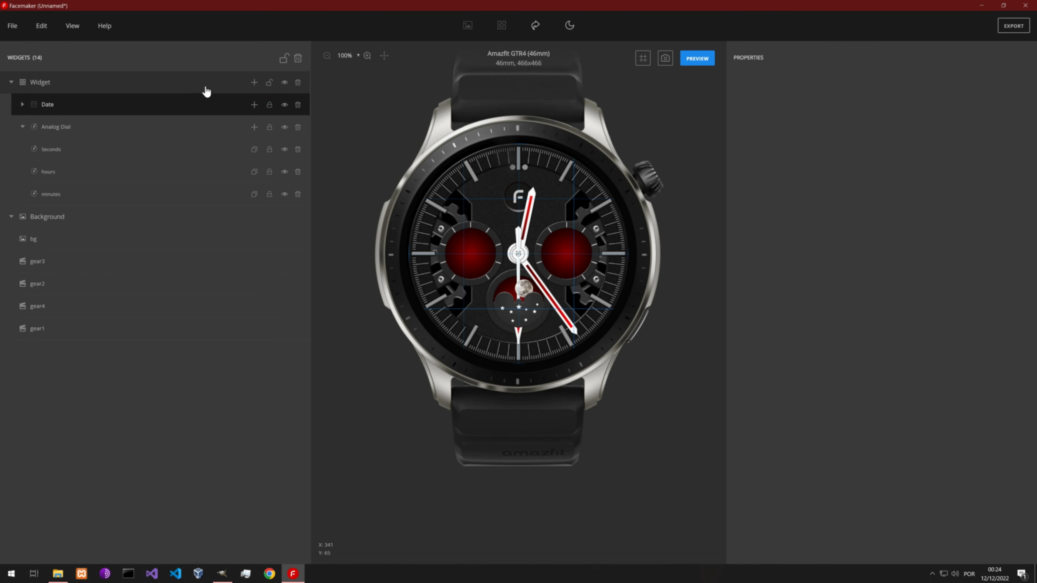
{"action": "left_click", "coordinate": [269, 84]}
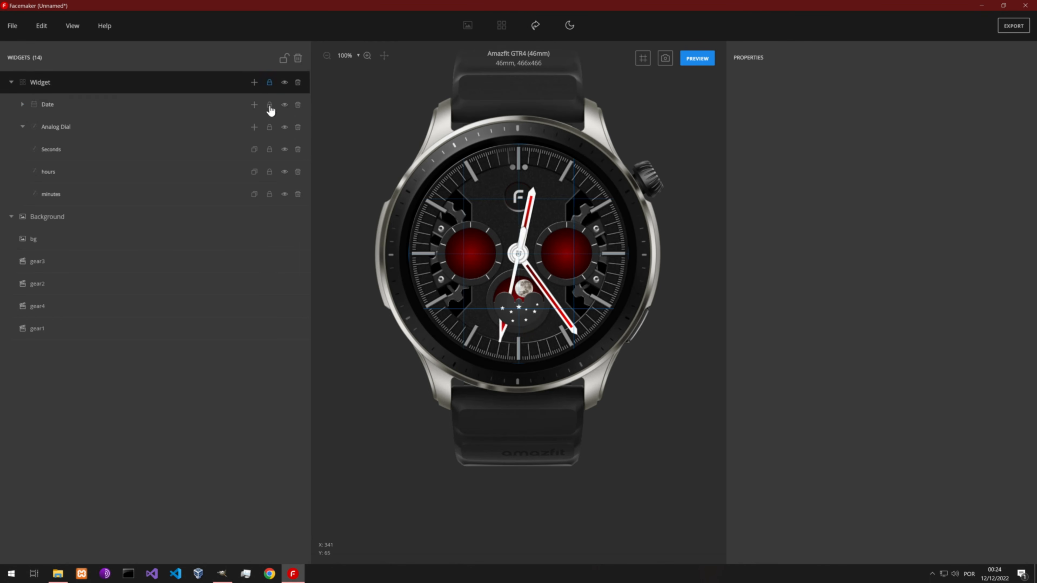
{"action": "left_click", "coordinate": [10, 83]}
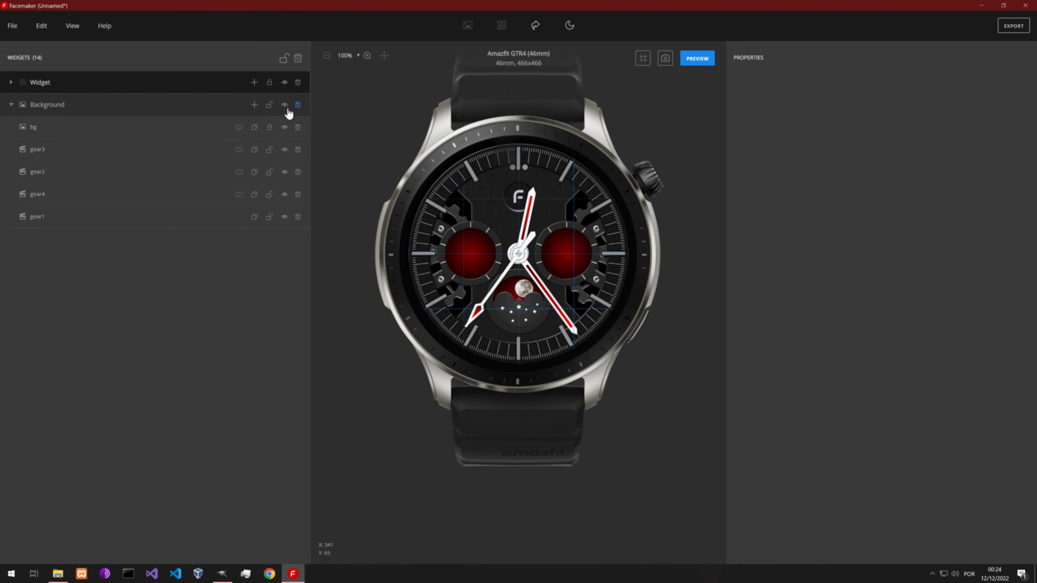
Lock and collapse the Background group.
{"action": "left_click", "coordinate": [270, 106]}
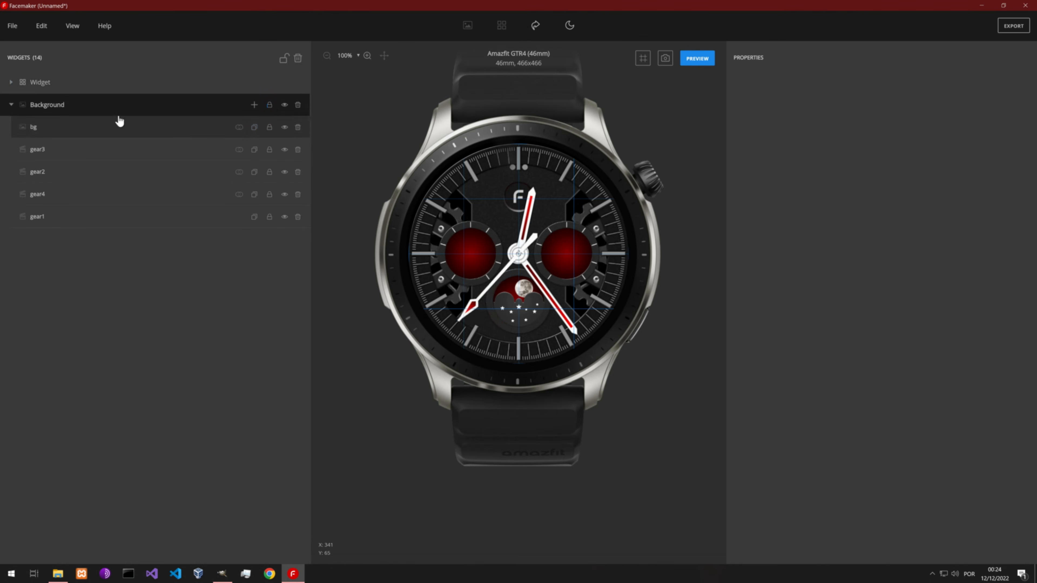
{"action": "left_click", "coordinate": [12, 105]}
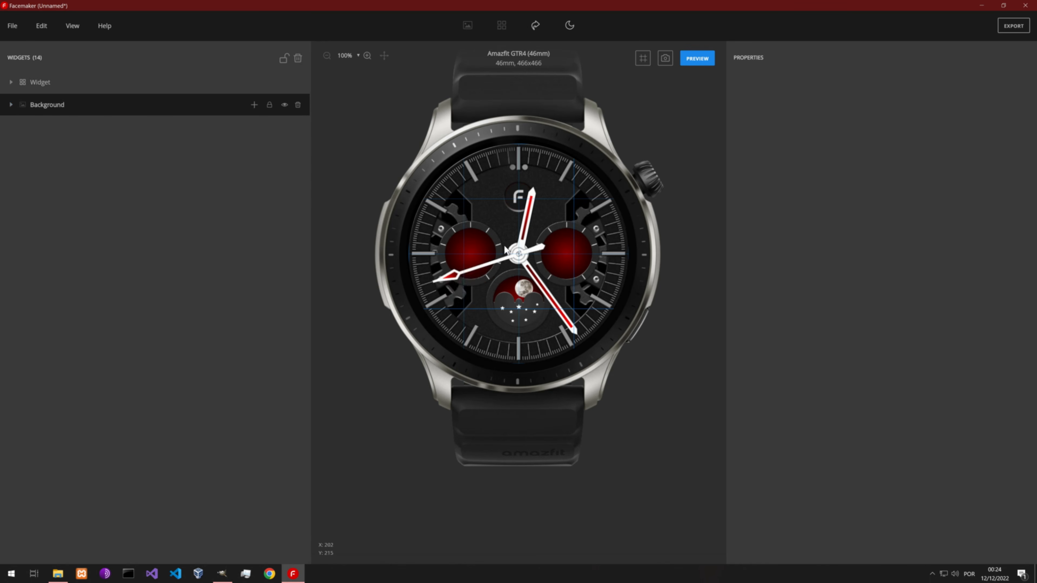
{"action": "scroll", "coordinate": [514, 259], "scroll_direction": "up", "scroll_amount": 2}
{"action": "left_click_drag", "start_coordinate": [528, 304], "coordinate": [390, 244]}
{"action": "scroll", "coordinate": [502, 285], "scroll_direction": "down", "scroll_amount": 2}
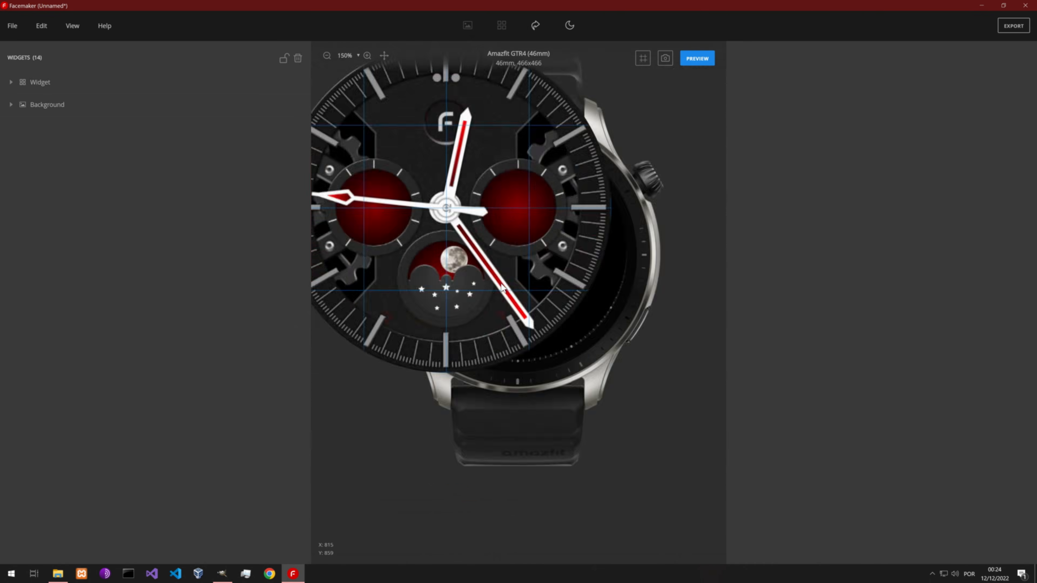
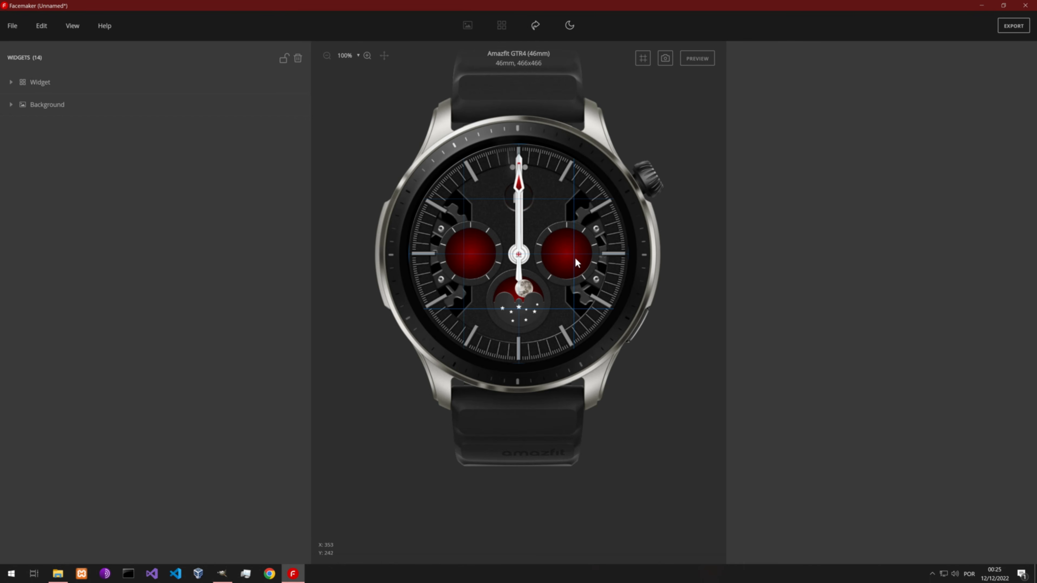
{"action": "scroll", "coordinate": [463, 265], "scroll_direction": "up", "scroll_amount": 4}
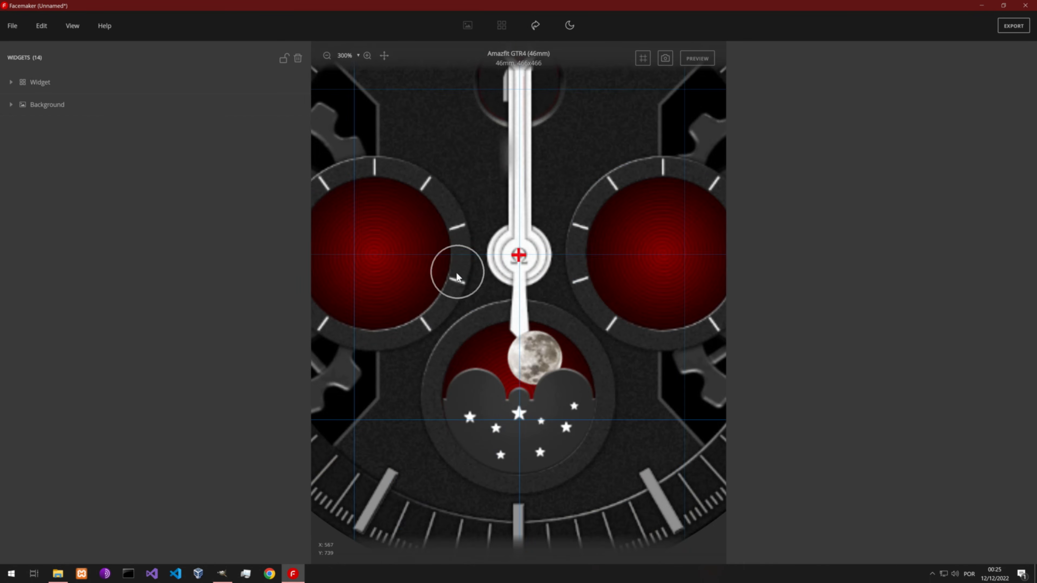
{"action": "scroll", "coordinate": [473, 255], "scroll_direction": "down", "scroll_amount": 4}
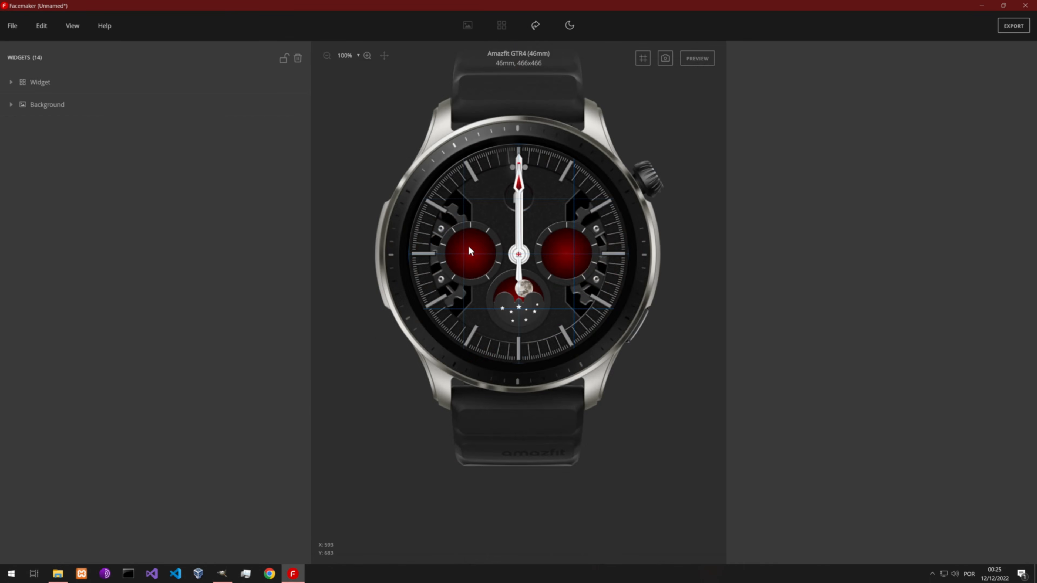
Add a Steps widget to the Widget group and place it below the Analog Dial.
{"action": "left_click", "coordinate": [12, 83]}
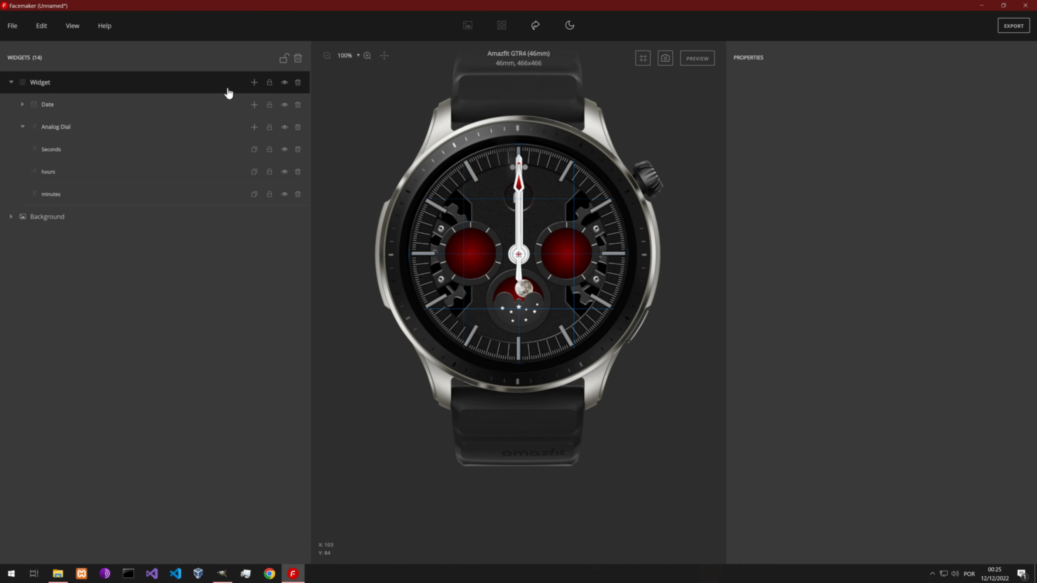
{"action": "left_click", "coordinate": [250, 85]}
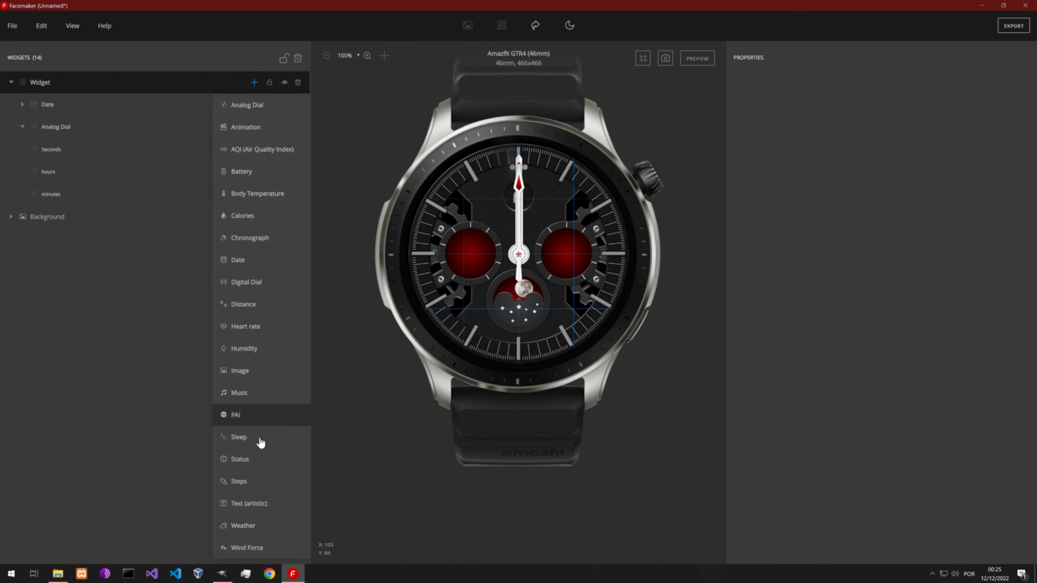
{"action": "left_click", "coordinate": [253, 483]}
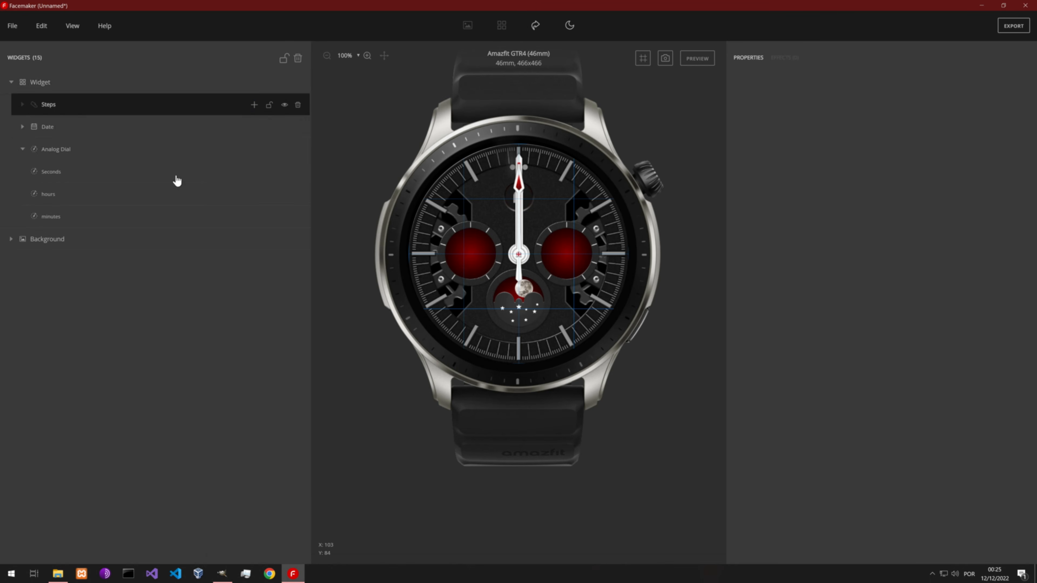
{"action": "left_click_drag", "start_coordinate": [44, 105], "coordinate": [51, 220]}
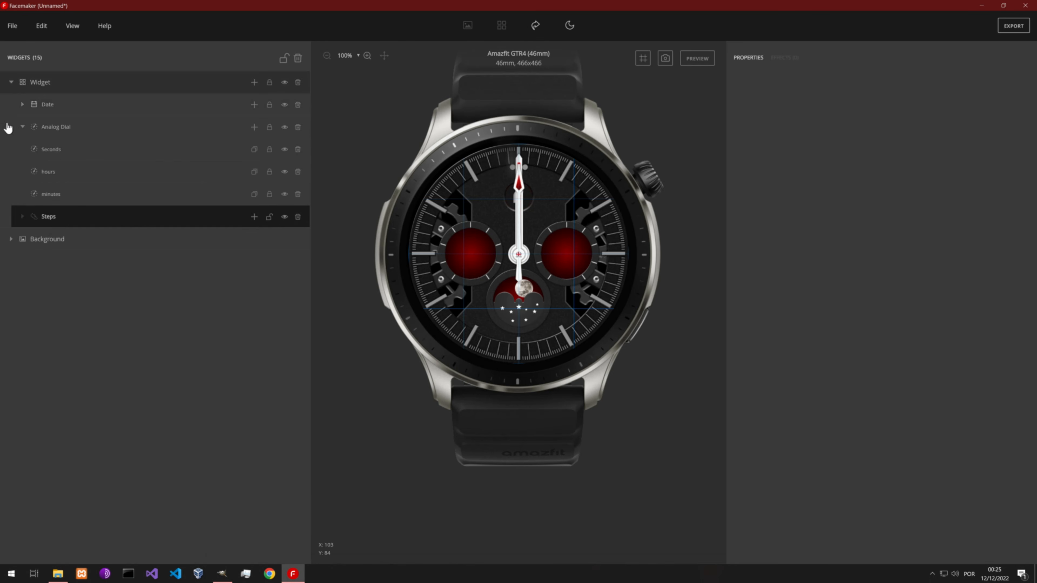
Collapse the Analog Dial widget and reorder it above Date in the Widget group.
{"action": "left_click", "coordinate": [27, 127]}
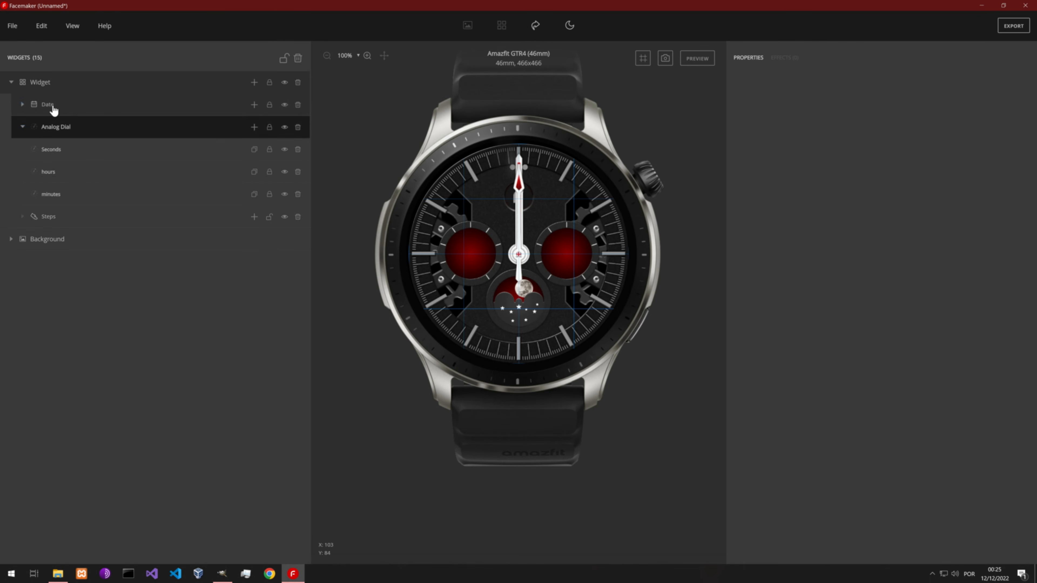
{"action": "left_click", "coordinate": [22, 127]}
{"action": "left_click_drag", "start_coordinate": [41, 104], "coordinate": [64, 108]}
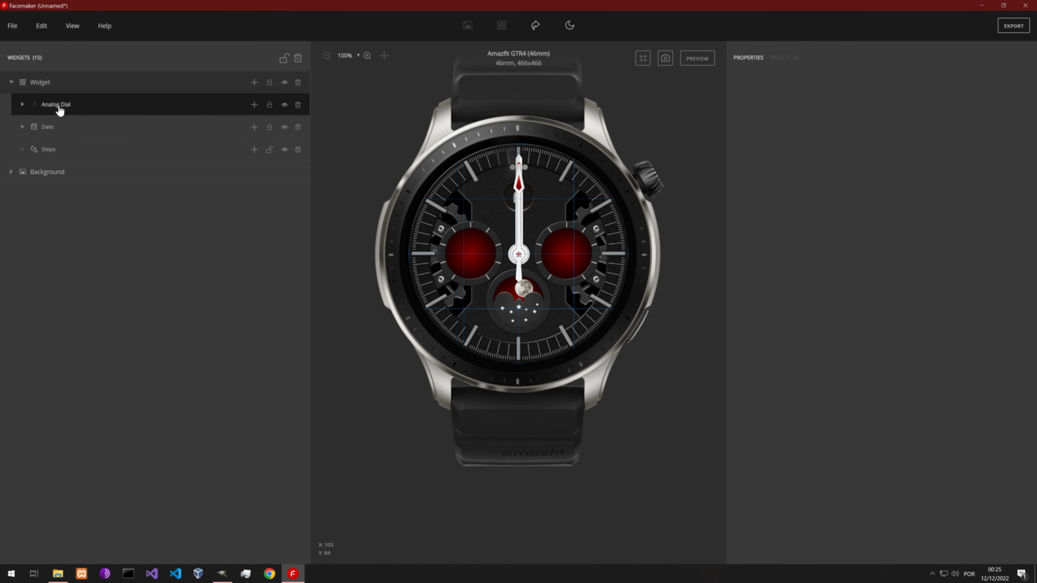
Add a Rotary element to the Steps widget and use hand.png from the freeStylerFM folder as its image.
{"action": "left_click", "coordinate": [53, 151]}
{"action": "left_click", "coordinate": [253, 149]}
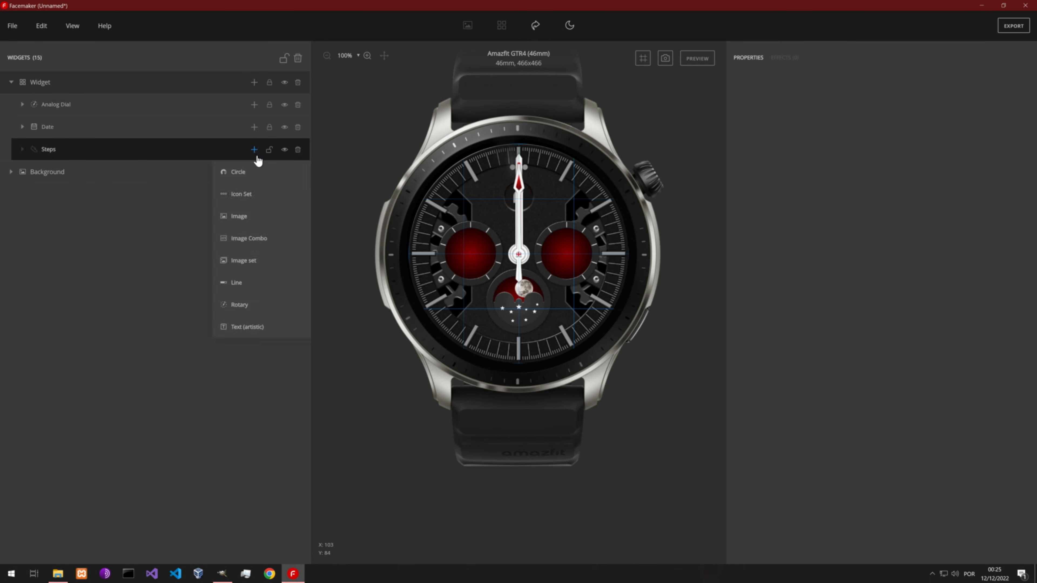
{"action": "left_click", "coordinate": [260, 304]}
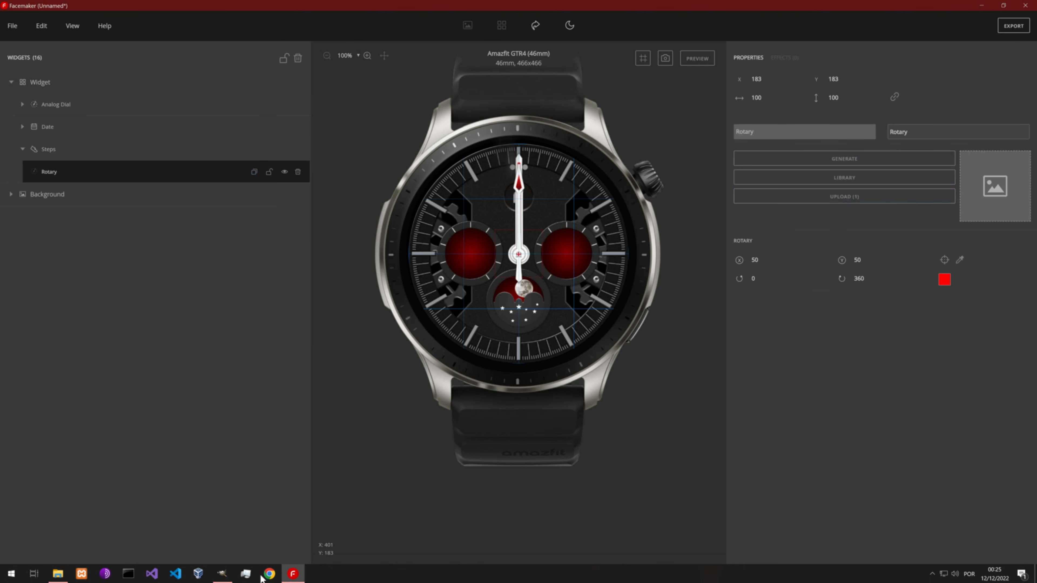
{"action": "left_click", "coordinate": [58, 574]}
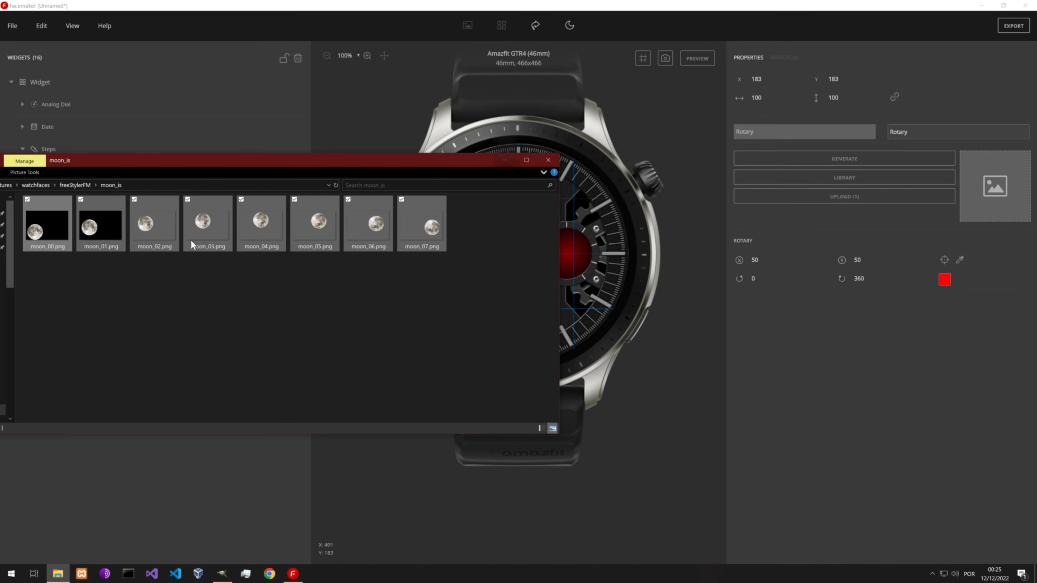
{"action": "left_click", "coordinate": [85, 187]}
{"action": "left_click", "coordinate": [214, 235]}
{"action": "left_click_drag", "start_coordinate": [213, 231], "coordinate": [996, 195]}
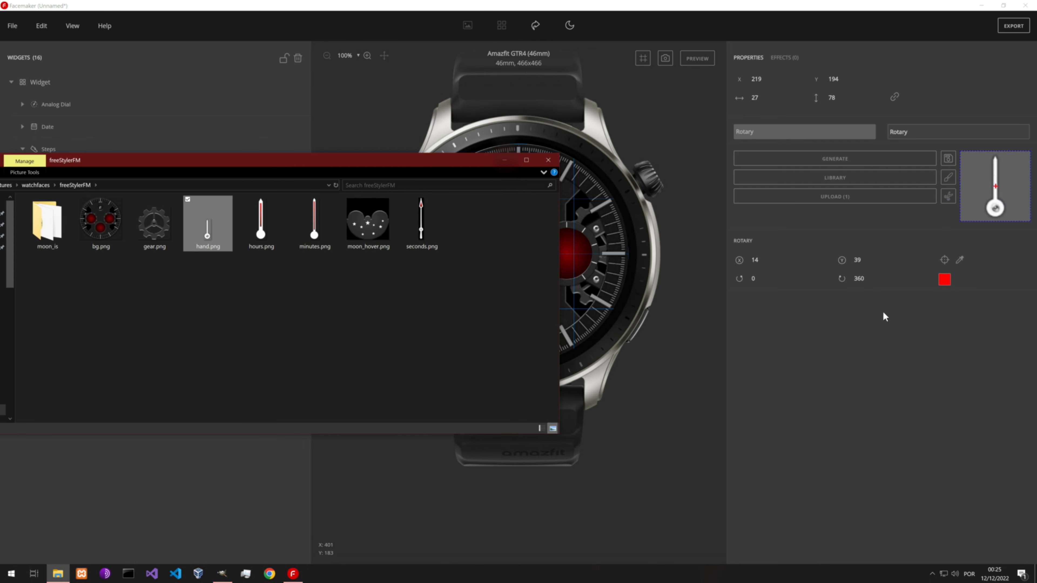
{"action": "left_click", "coordinate": [832, 342]}
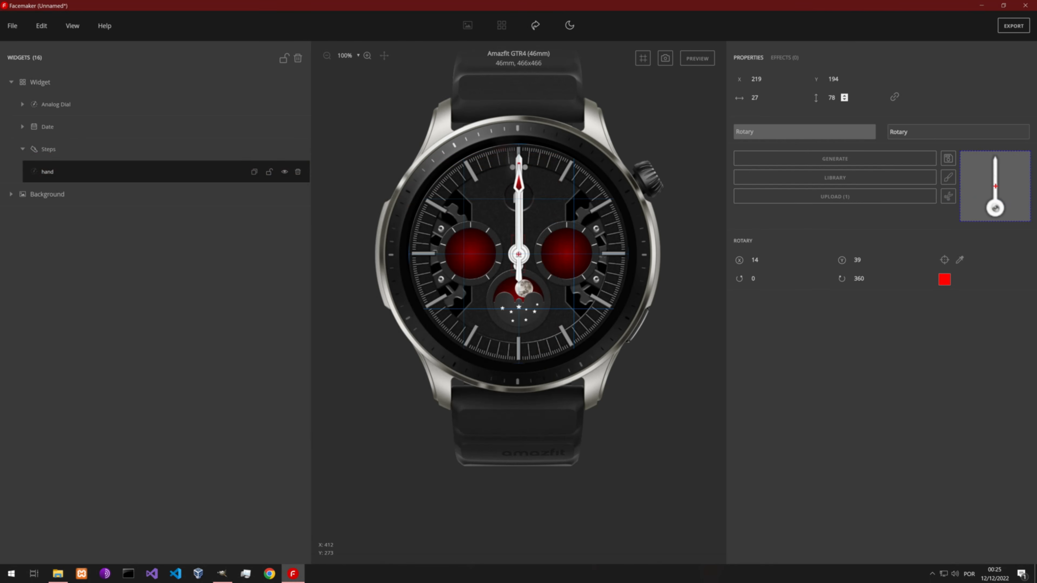
Shift the Steps hand horizontally to X 116, over the dial's left red circle.
{"action": "left_click", "coordinate": [769, 81]}
{"action": "left_click_drag", "start_coordinate": [770, 80], "coordinate": [770, 79]}
{"action": "scroll", "coordinate": [447, 244], "scroll_direction": "up", "scroll_amount": 7}
{"action": "left_click_drag", "start_coordinate": [447, 244], "coordinate": [489, 244]}
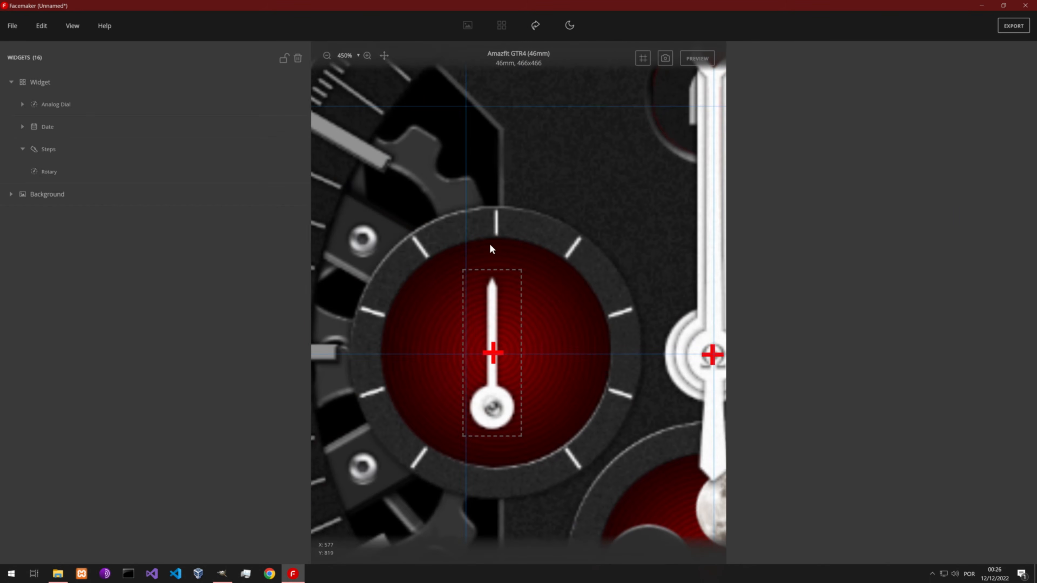
Position the Steps hand at X 118, Y 168 so its round hub sits at the center of the left red circle.
{"action": "left_click", "coordinate": [490, 298]}
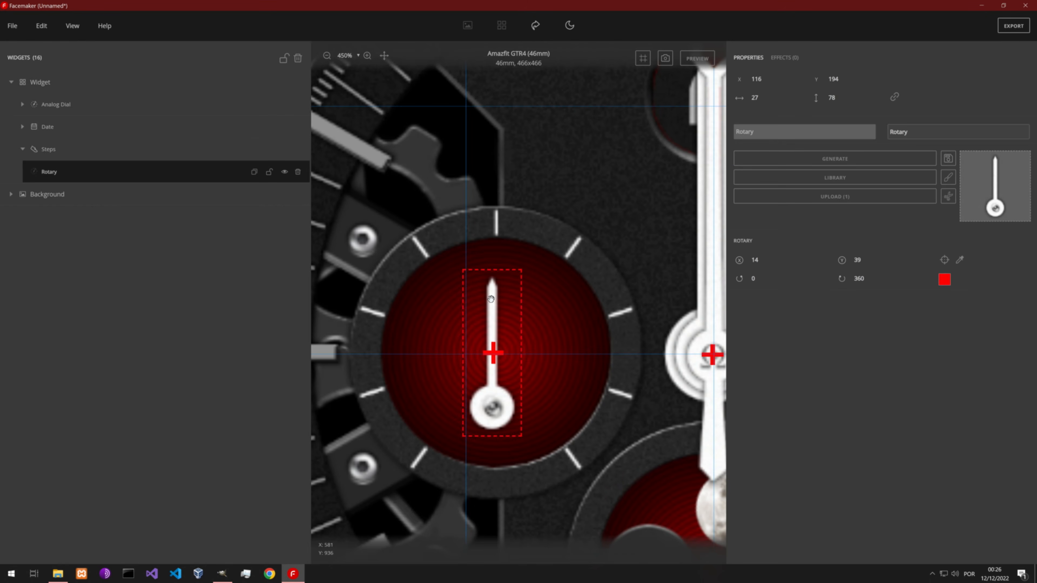
{"action": "double_click", "coordinate": [759, 80]}
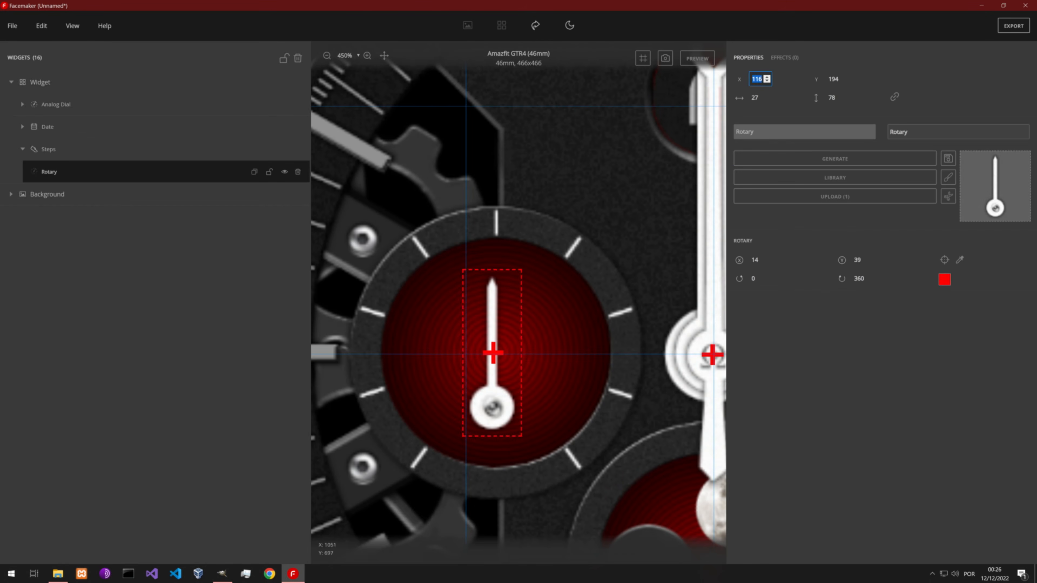
{"action": "left_click", "coordinate": [766, 78]}
{"action": "left_click", "coordinate": [766, 78]}
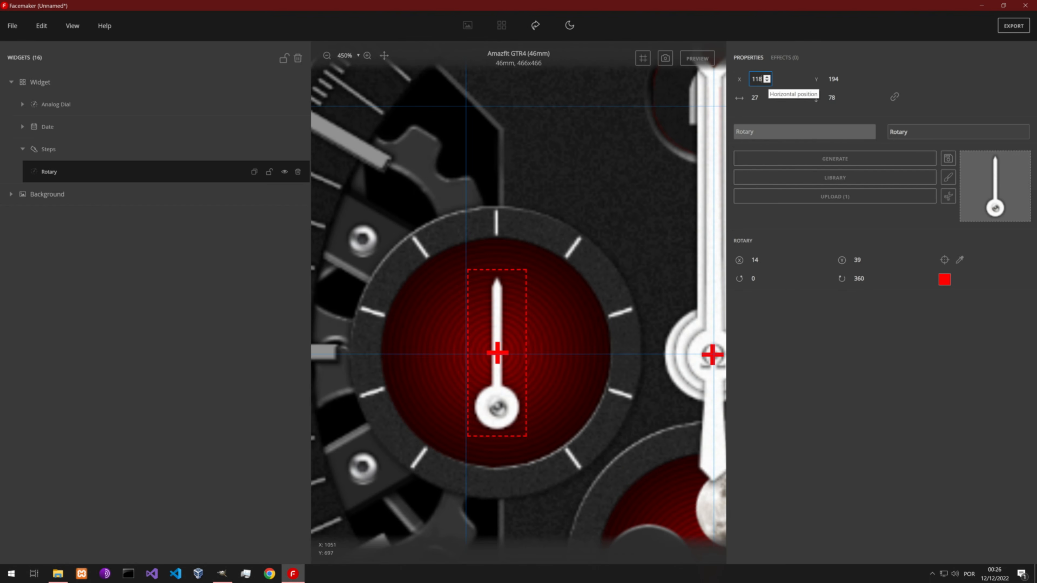
{"action": "left_click", "coordinate": [767, 82]}
{"action": "left_click", "coordinate": [843, 82]}
{"action": "left_click", "coordinate": [843, 81]}
{"action": "left_click", "coordinate": [843, 81]}
{"action": "left_click", "coordinate": [843, 81]}
{"action": "left_click", "coordinate": [843, 82]}
{"action": "left_click", "coordinate": [843, 81]}
{"action": "left_click", "coordinate": [843, 82]}
{"action": "left_click", "coordinate": [843, 81]}
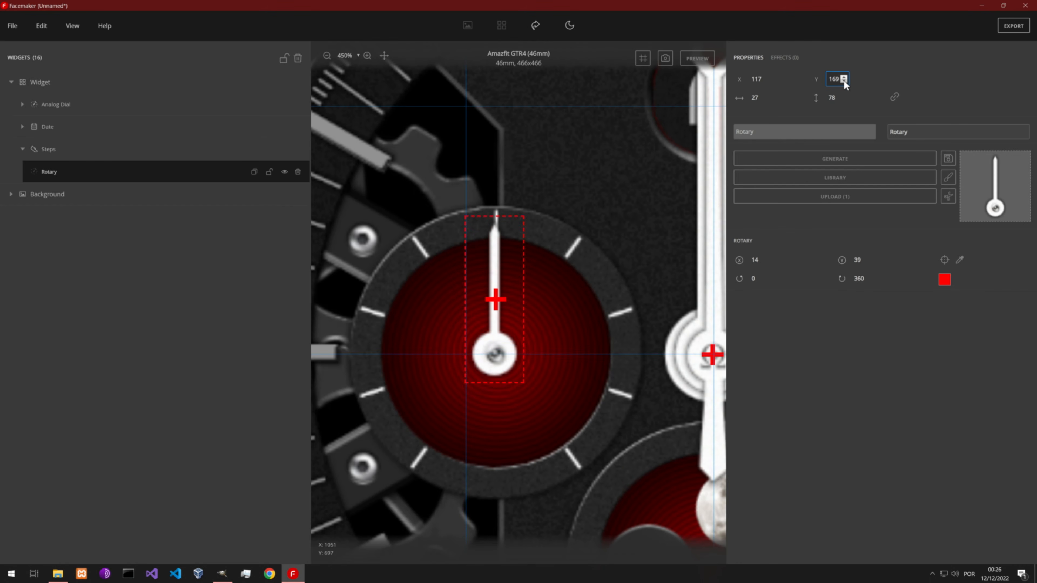
{"action": "left_click", "coordinate": [843, 81]}
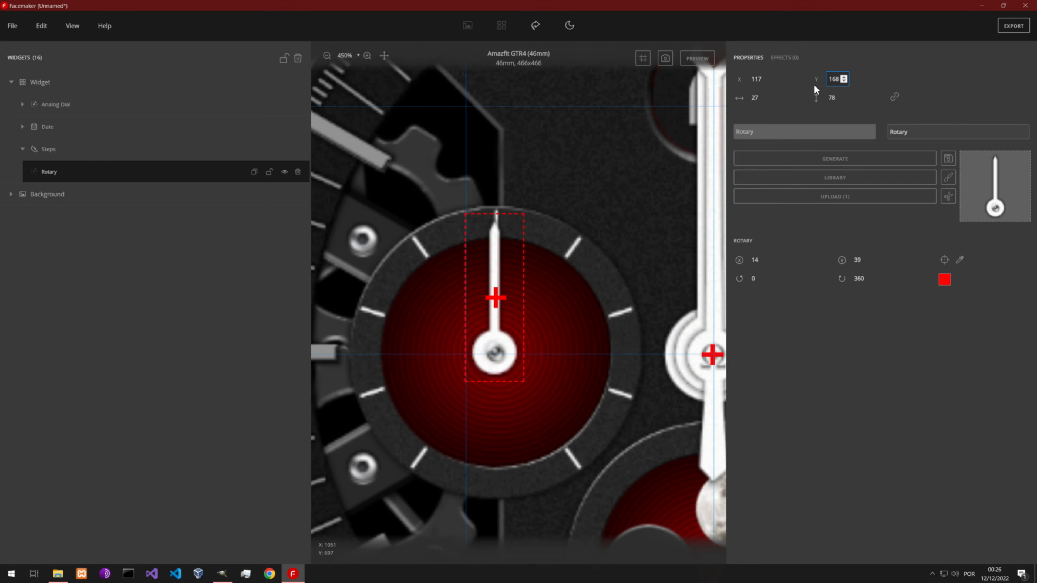
{"action": "left_click", "coordinate": [768, 77]}
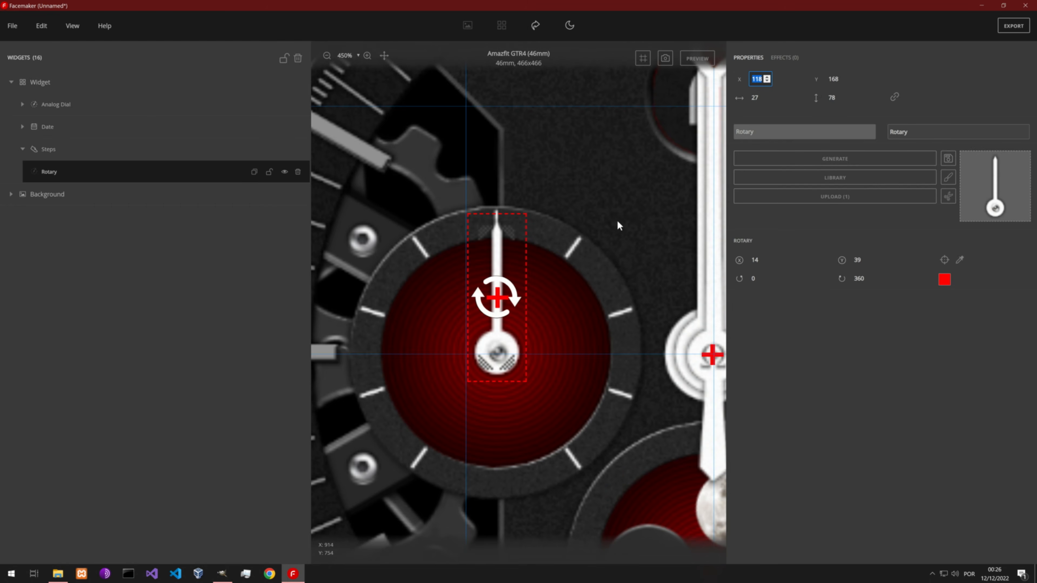
{"action": "scroll", "coordinate": [648, 213], "scroll_direction": "down", "scroll_amount": 5}
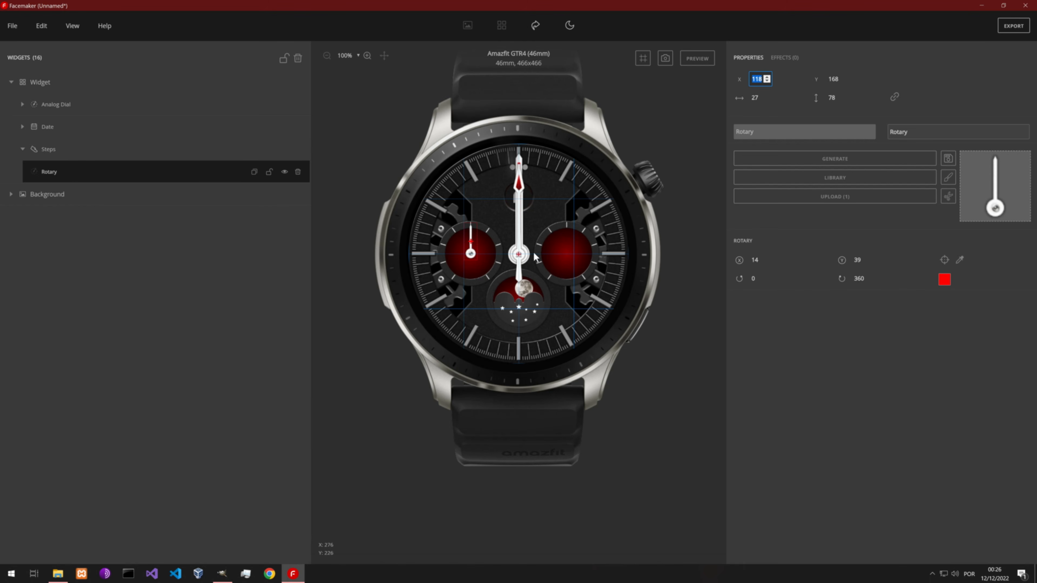
Set the Steps hand's rotation center to Y 65 so it pivots on its round hub.
{"action": "scroll", "coordinate": [453, 250], "scroll_direction": "up", "scroll_amount": 3}
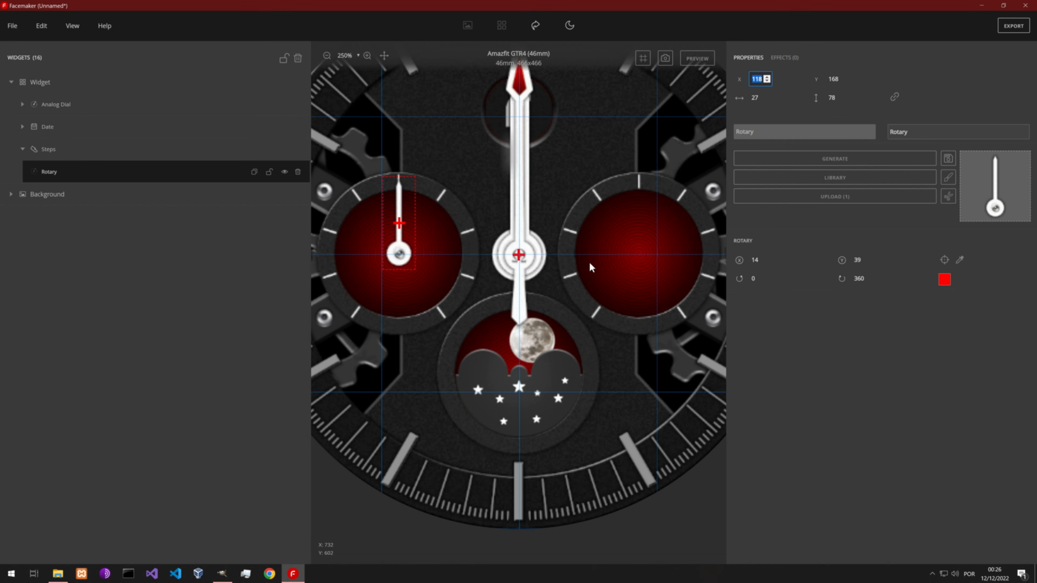
{"action": "left_click_drag", "start_coordinate": [870, 259], "coordinate": [871, 260]}
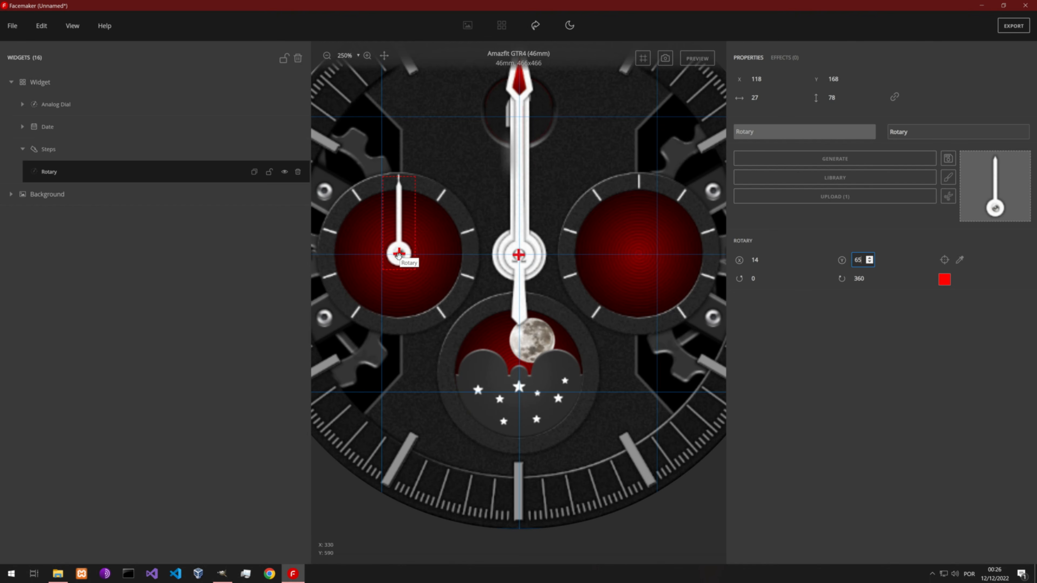
{"action": "key", "text": "ctrl"}
{"action": "scroll", "coordinate": [502, 284], "scroll_direction": "down", "scroll_amount": 3}
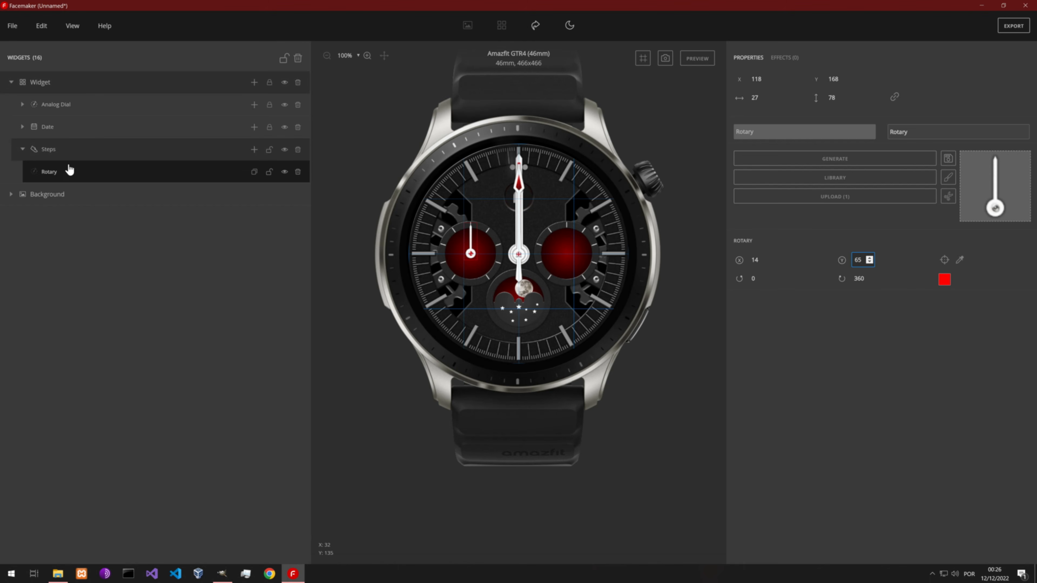
Open the choice of elements to add to the Steps widget.
{"action": "left_click", "coordinate": [254, 151]}
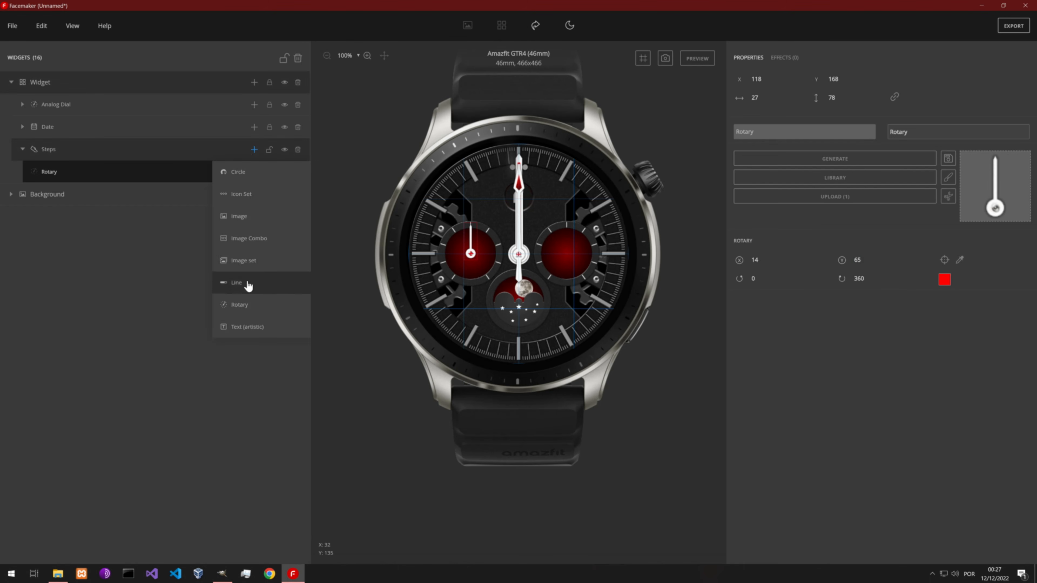
Add an artistic text reading STEPS to the Steps widget and fill it with a light grey gradient.
{"action": "left_click", "coordinate": [262, 329]}
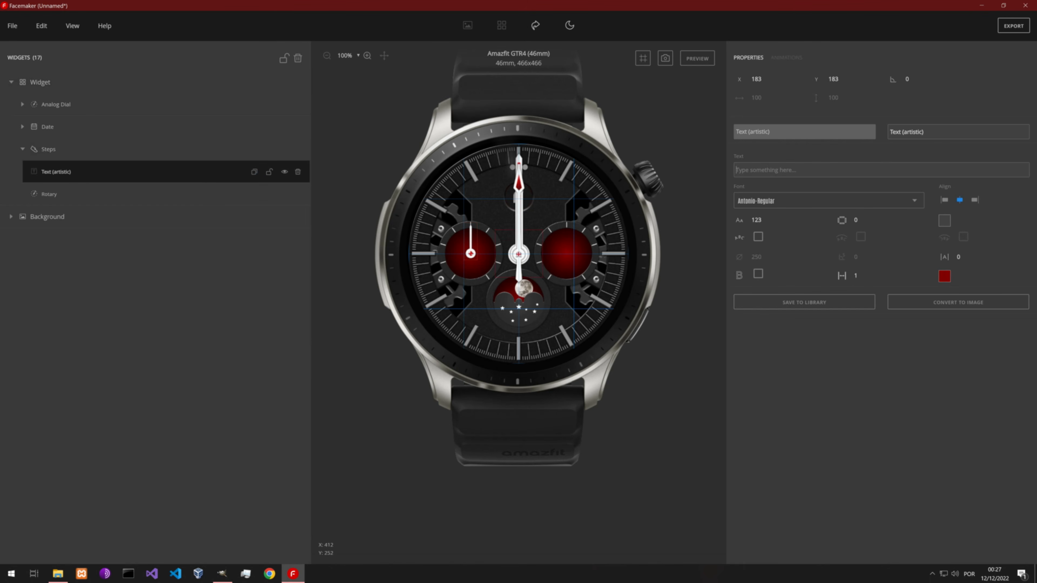
{"action": "type", "text": "STEPS"}
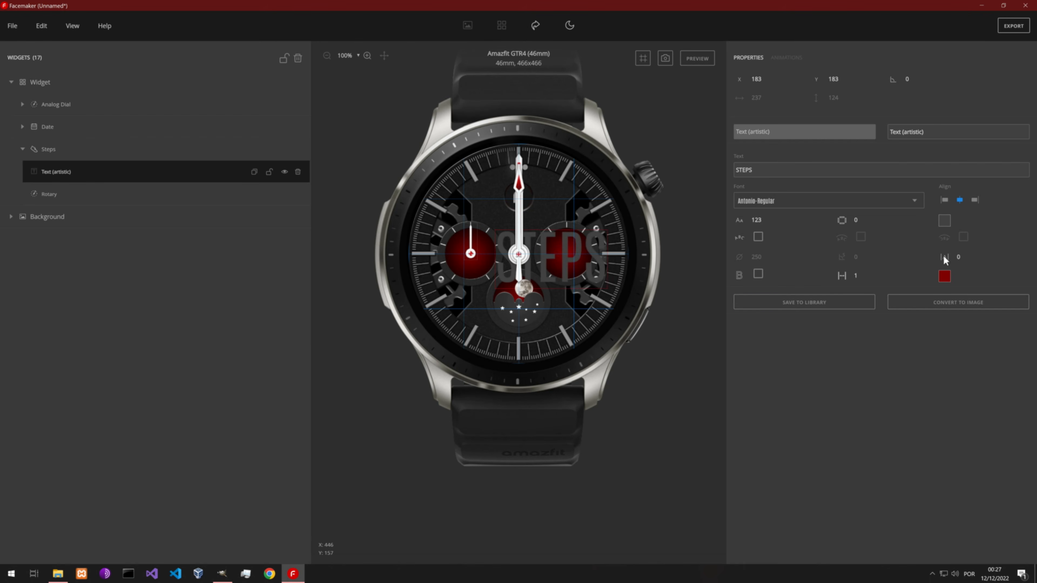
{"action": "left_click", "coordinate": [944, 221]}
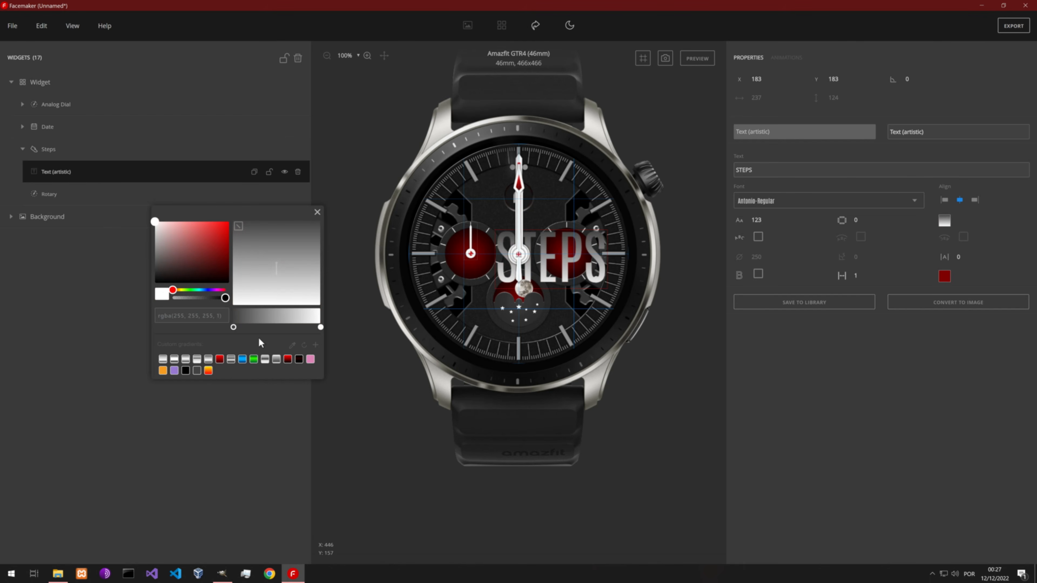
{"action": "left_click", "coordinate": [154, 232]}
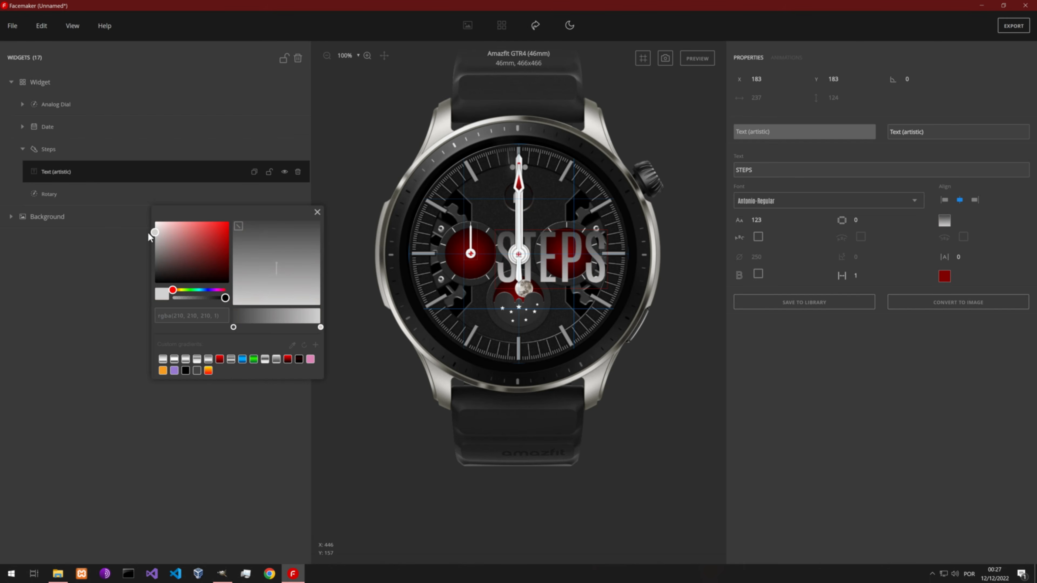
{"action": "left_click", "coordinate": [233, 327]}
{"action": "left_click", "coordinate": [153, 238]}
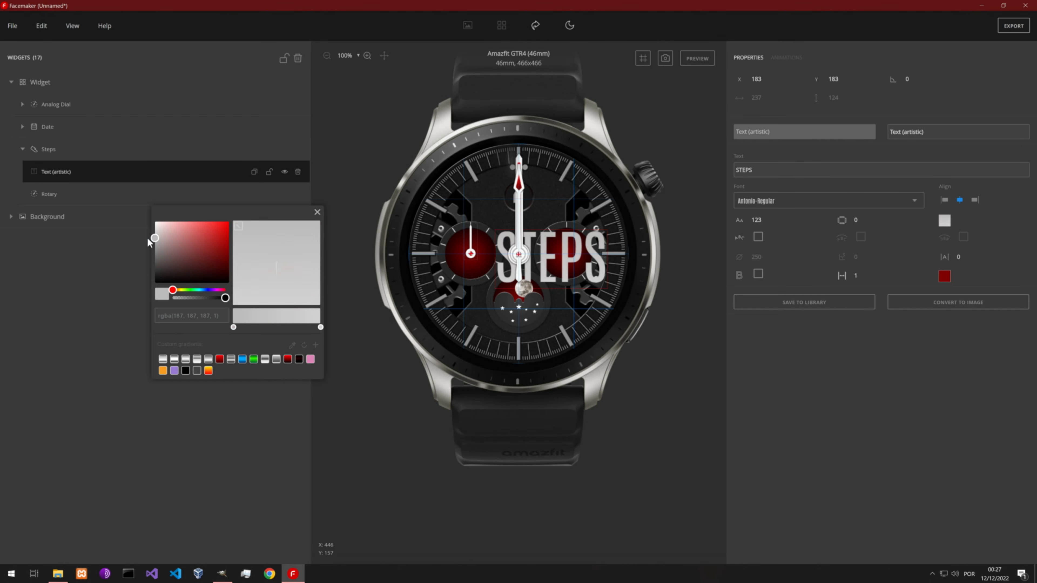
{"action": "left_click", "coordinate": [317, 212]}
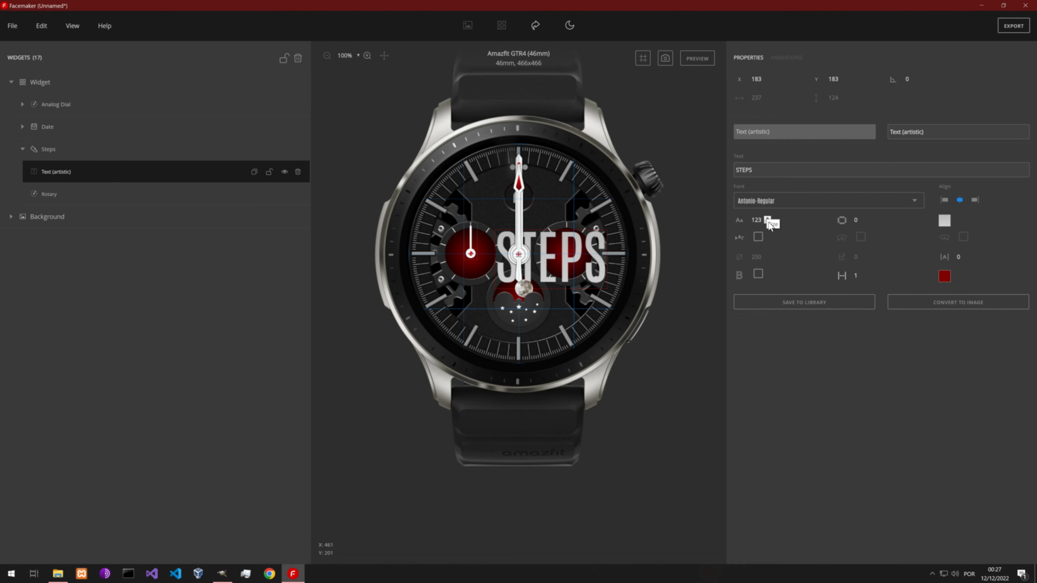
Set the STEPS text to size 26, curve it with a diameter of 80, and move it over the left subdial.
{"action": "left_click_drag", "start_coordinate": [768, 223], "coordinate": [767, 221]}
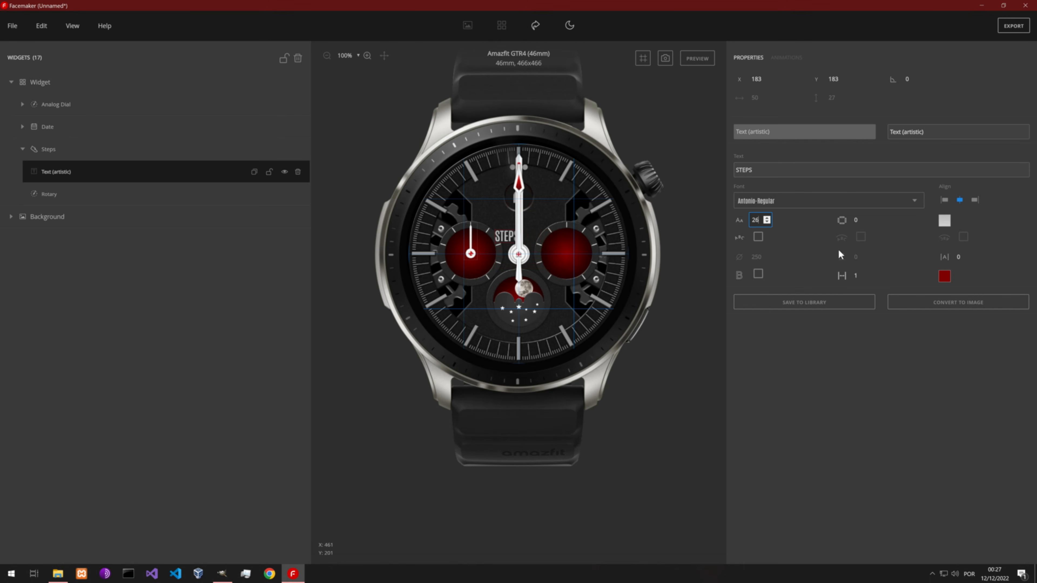
{"action": "left_click", "coordinate": [758, 236]}
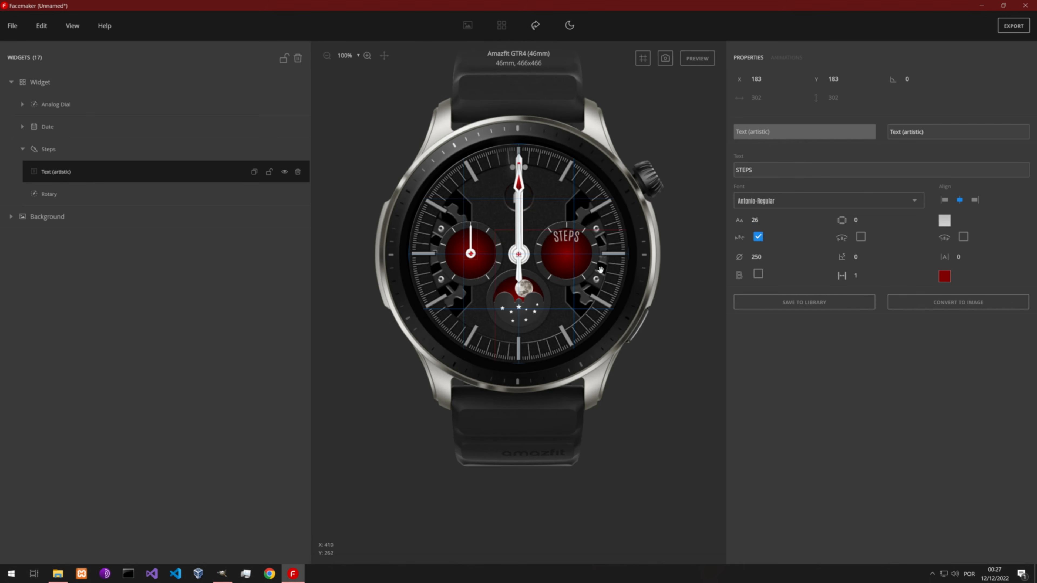
{"action": "left_click_drag", "start_coordinate": [540, 307], "coordinate": [496, 305]}
{"action": "left_click", "coordinate": [760, 256]}
{"action": "type", "text": "80"}
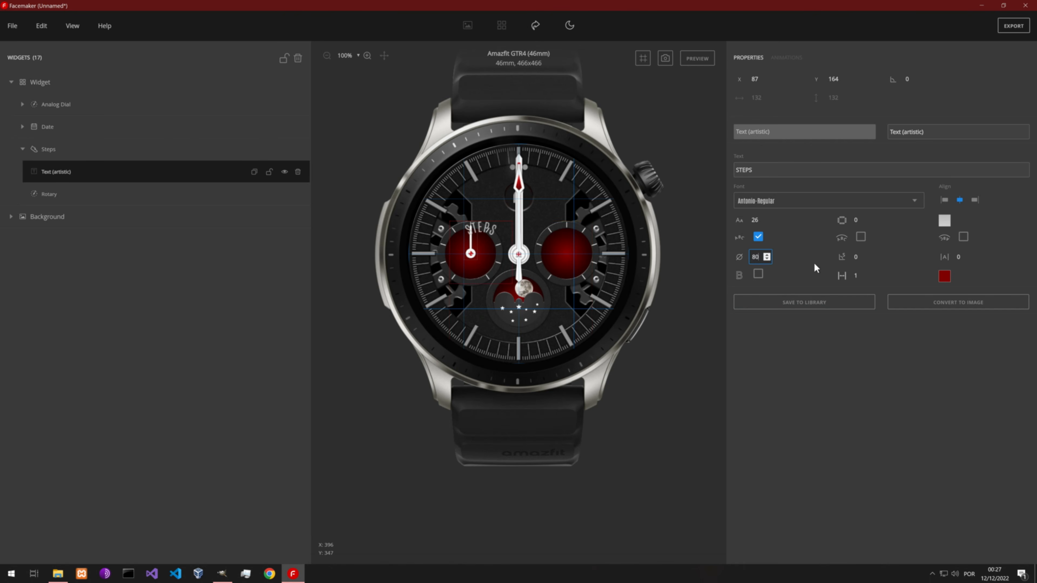
Move the curved STEPS text to X 65, Y 167 on the left subdial and set its diameter to 82.
{"action": "scroll", "coordinate": [479, 253], "scroll_direction": "up", "scroll_amount": 2}
{"action": "left_click_drag", "start_coordinate": [393, 380], "coordinate": [480, 390]}
{"action": "left_click", "coordinate": [501, 342]}
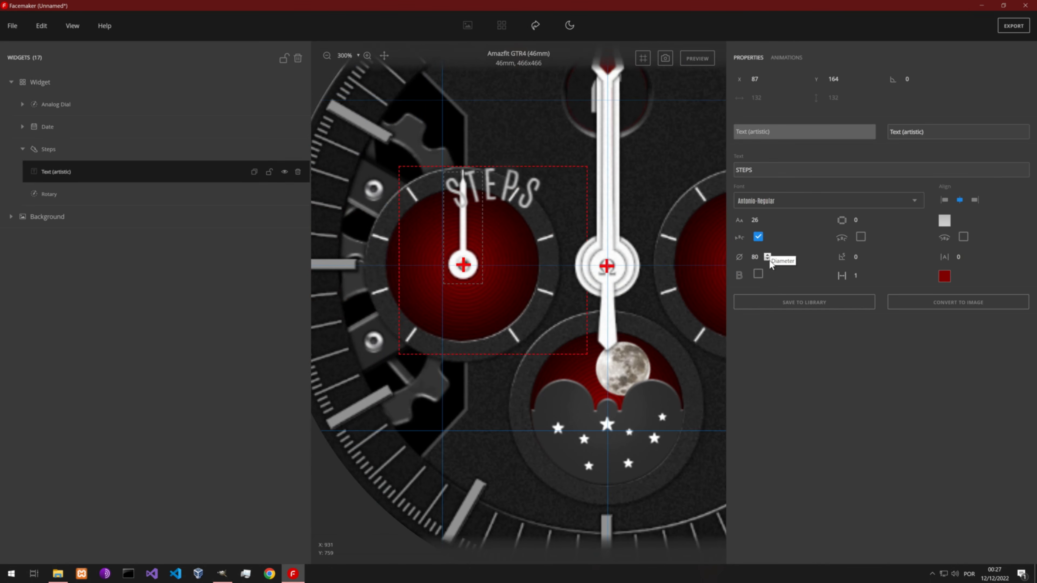
{"action": "left_click", "coordinate": [767, 259]}
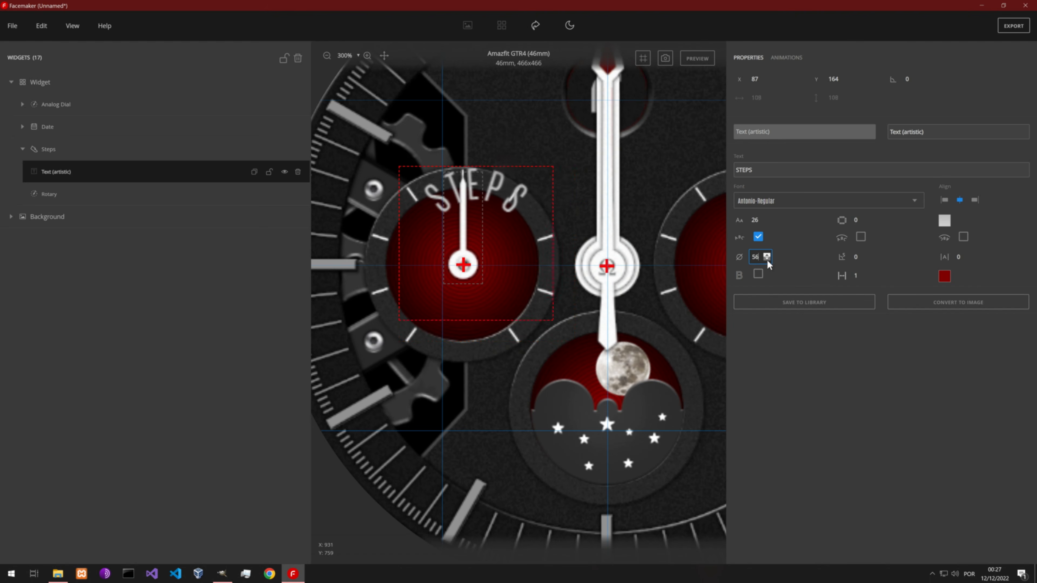
{"action": "left_click", "coordinate": [768, 259]}
{"action": "left_click_drag", "start_coordinate": [498, 278], "coordinate": [467, 281]}
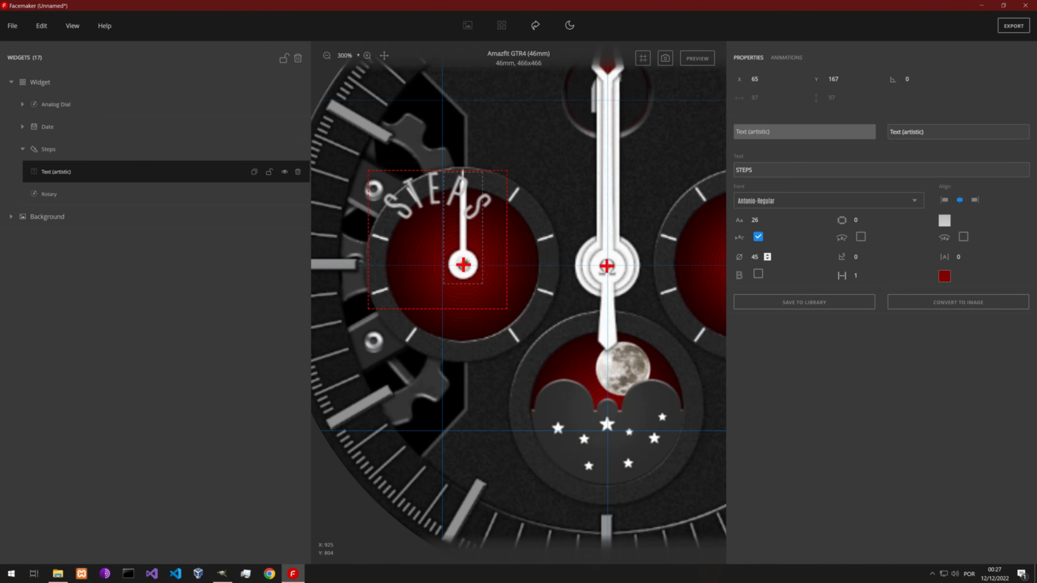
{"action": "left_click", "coordinate": [766, 255]}
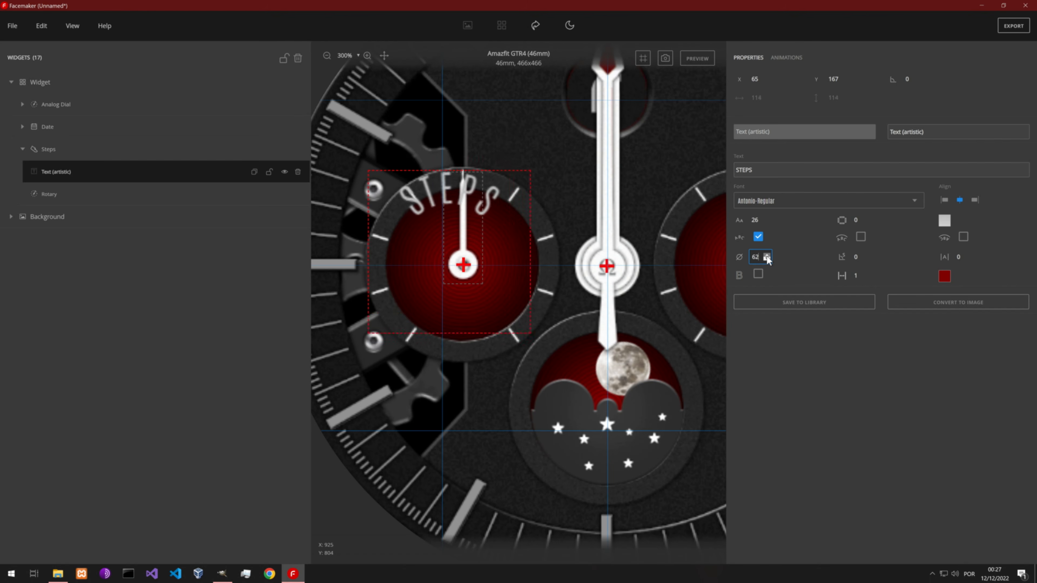
{"action": "left_click_drag", "start_coordinate": [767, 256], "coordinate": [766, 256]}
{"action": "left_click", "coordinate": [766, 256]}
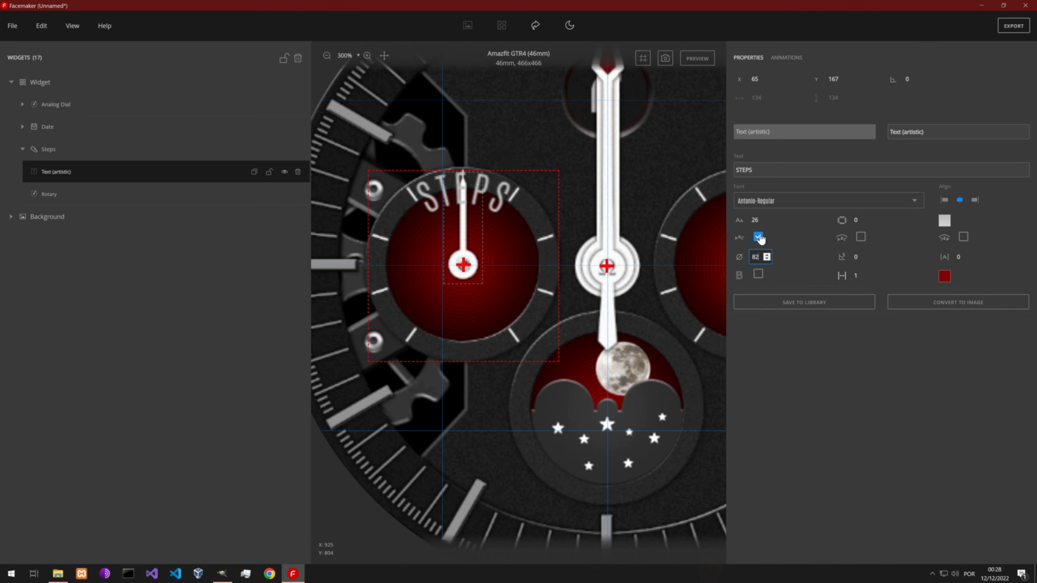
Reduce the STEPS text's font size to 14 and enlarge its curve diameter to 106.
{"action": "left_click", "coordinate": [766, 222]}
{"action": "left_click", "coordinate": [767, 223]}
{"action": "left_click_drag", "start_coordinate": [766, 222], "coordinate": [767, 222]}
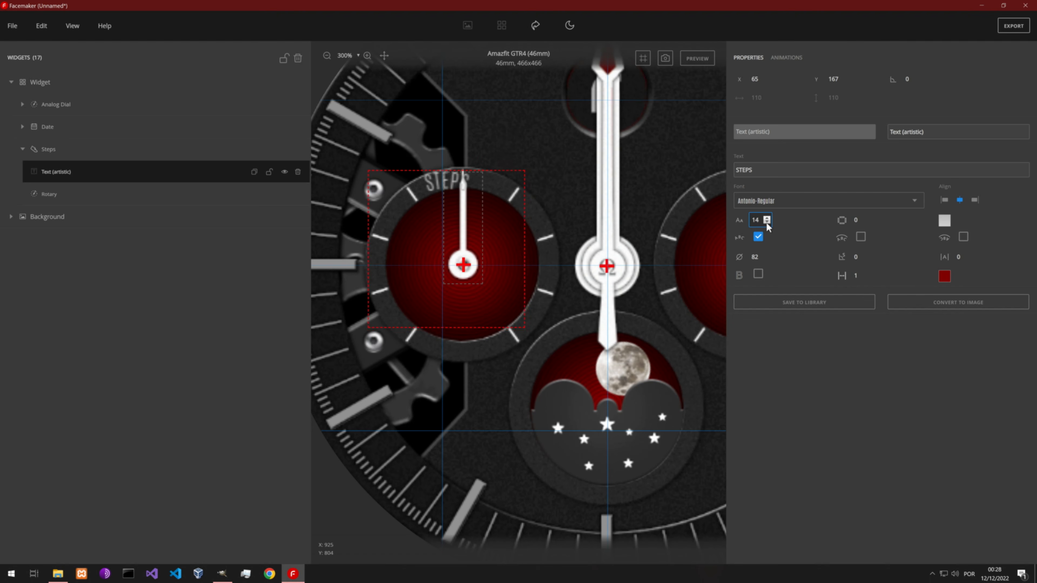
{"action": "left_click_drag", "start_coordinate": [767, 254], "coordinate": [768, 255]}
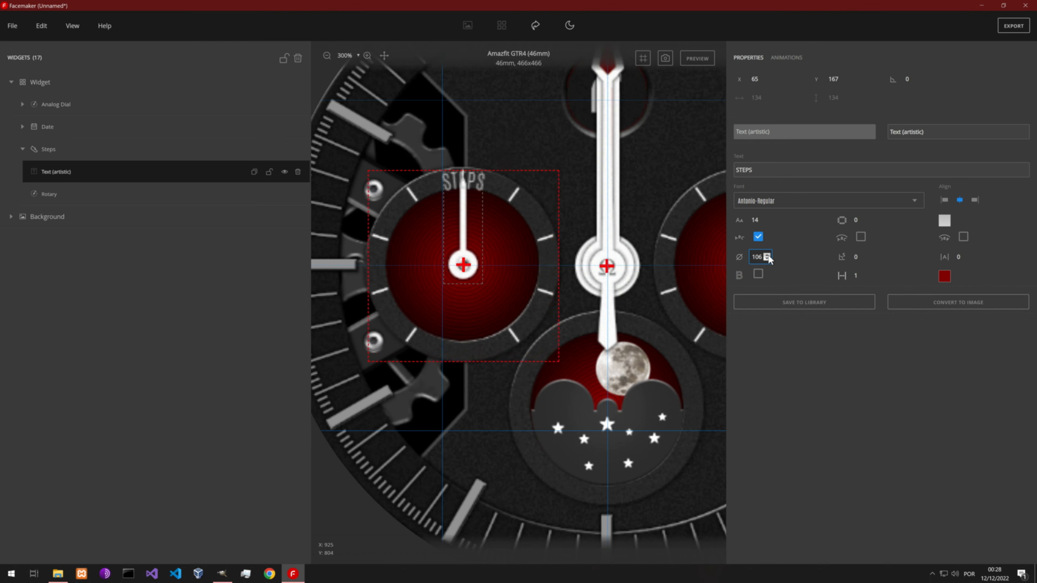
Try the DAYSONE_REGULAR font on the STEPS text and settle on EUROSTILELT_DEMI.
{"action": "left_click", "coordinate": [814, 204]}
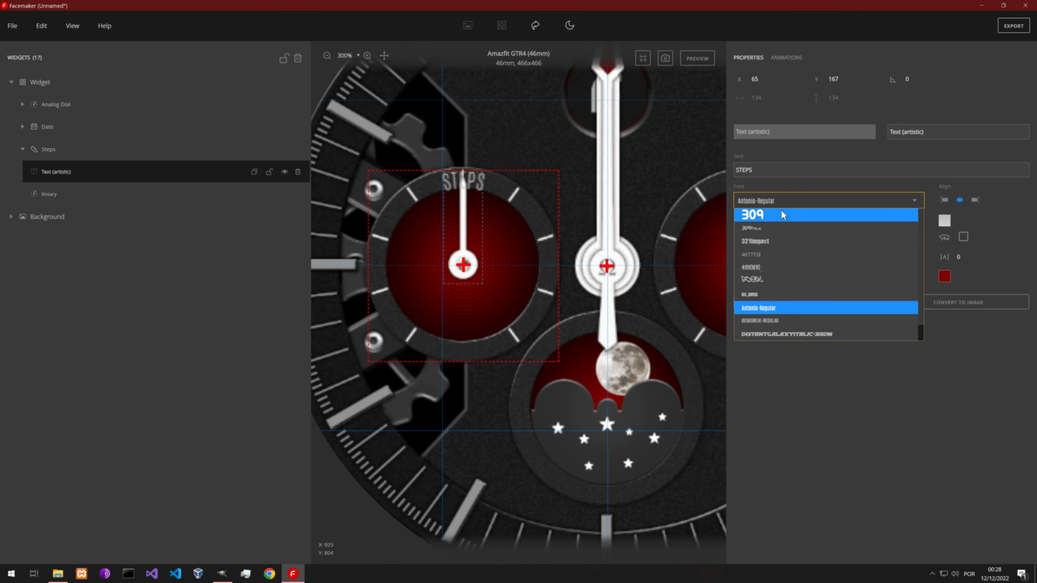
{"action": "scroll", "coordinate": [809, 311], "scroll_direction": "down", "scroll_amount": 6}
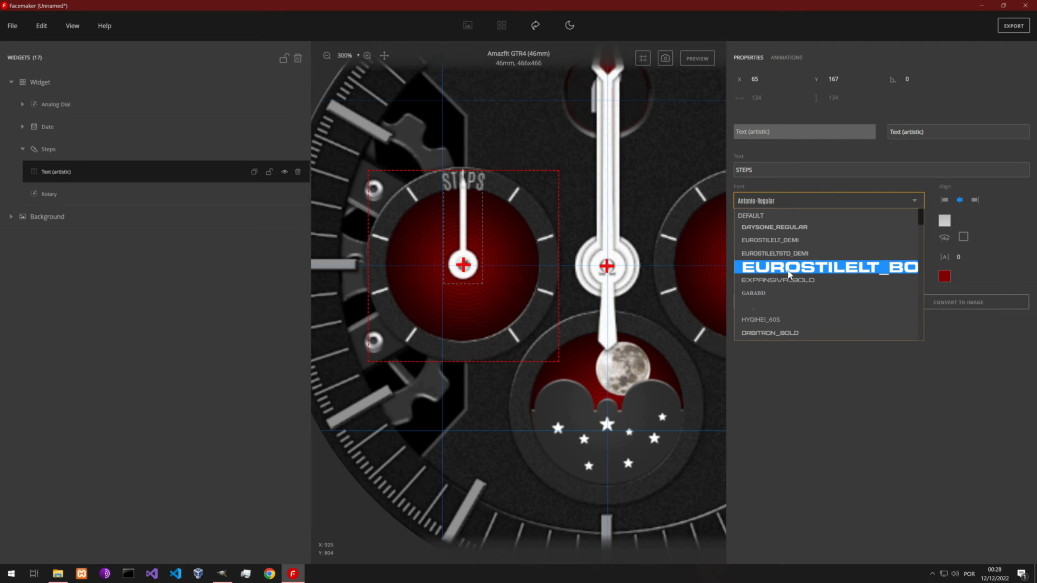
{"action": "left_click", "coordinate": [767, 227]}
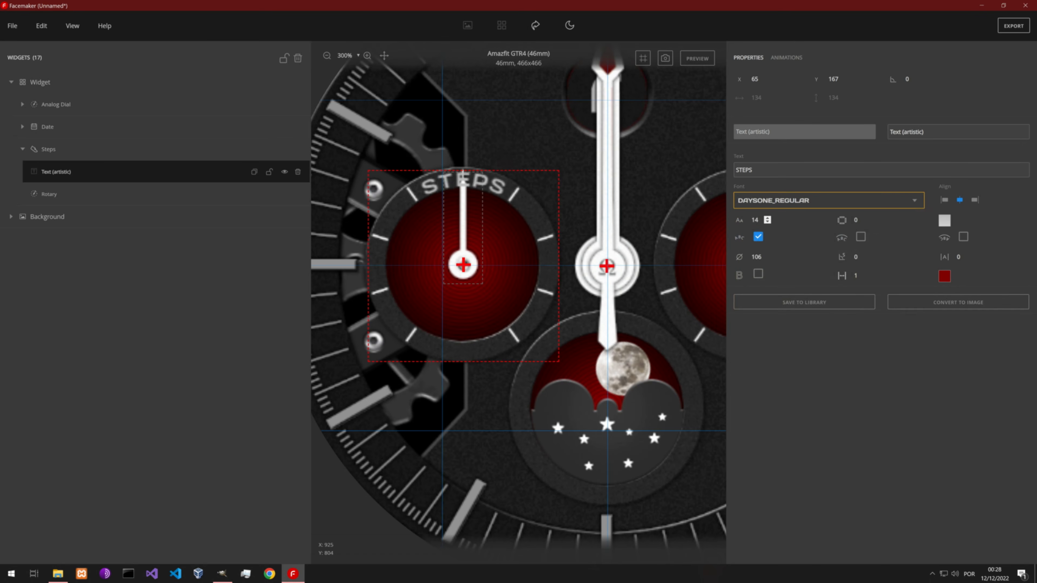
{"action": "left_click", "coordinate": [759, 206]}
{"action": "left_click", "coordinate": [766, 229]}
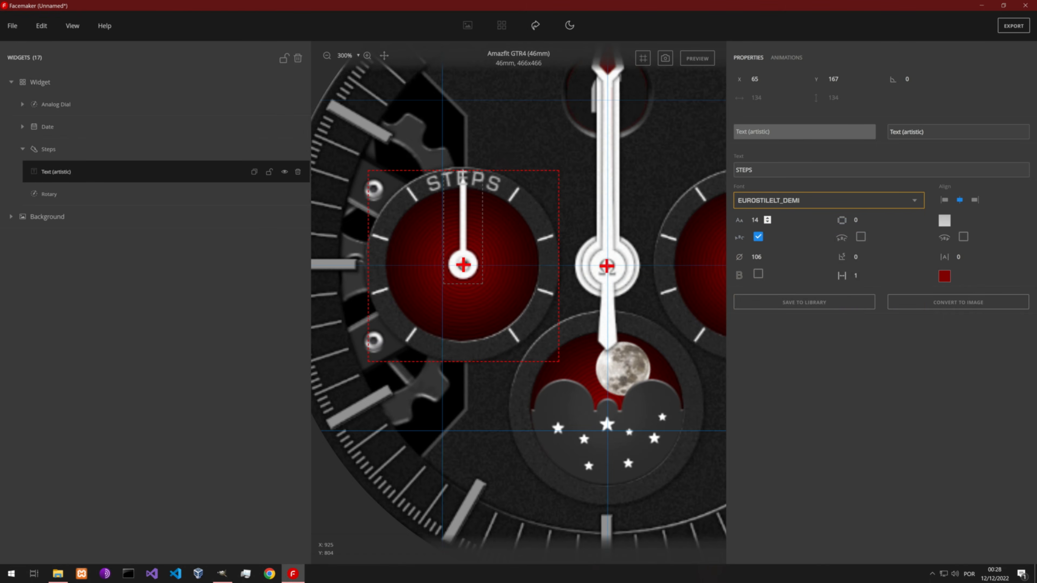
Set the STEPS text's font size to 12 and its curve diameter to 109.
{"action": "left_click", "coordinate": [767, 222]}
{"action": "left_click", "coordinate": [767, 222]}
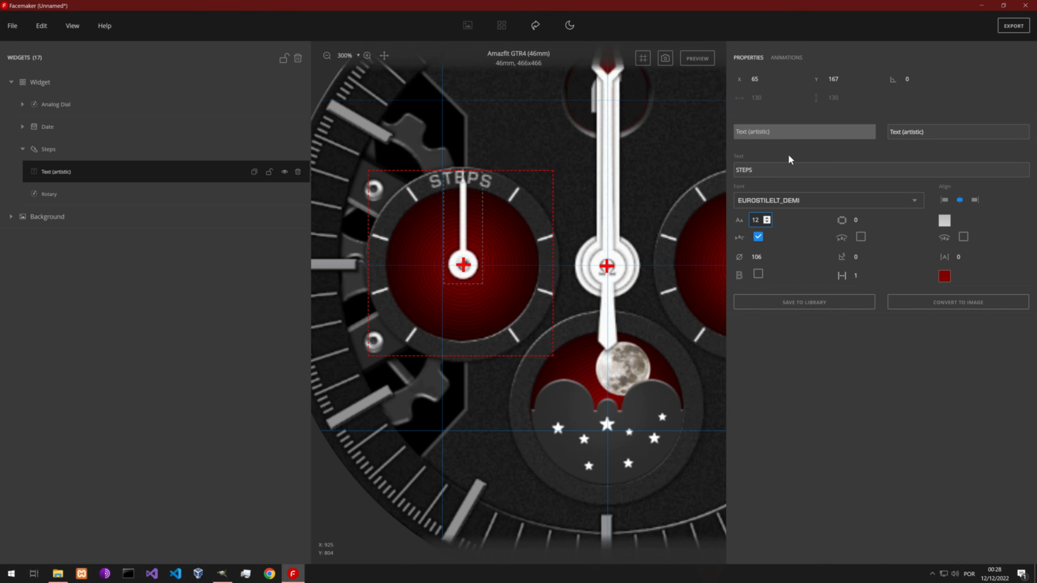
{"action": "left_click", "coordinate": [767, 256]}
{"action": "left_click", "coordinate": [767, 256]}
{"action": "left_click", "coordinate": [767, 256]}
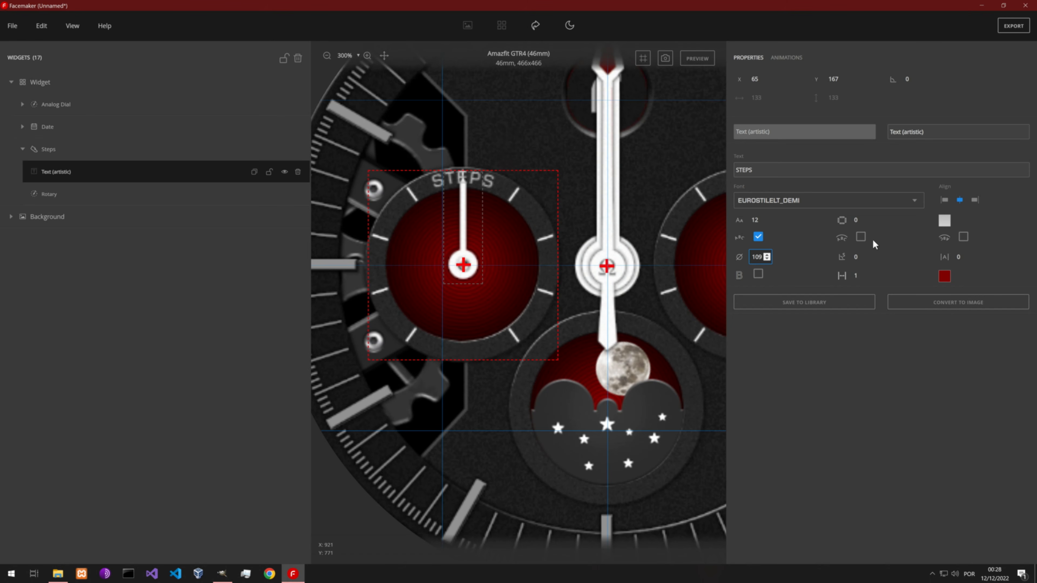
Flip the curved STEPS text and set its start angle to 180 so it sits on the subdial's lower rim.
{"action": "left_click", "coordinate": [861, 238]}
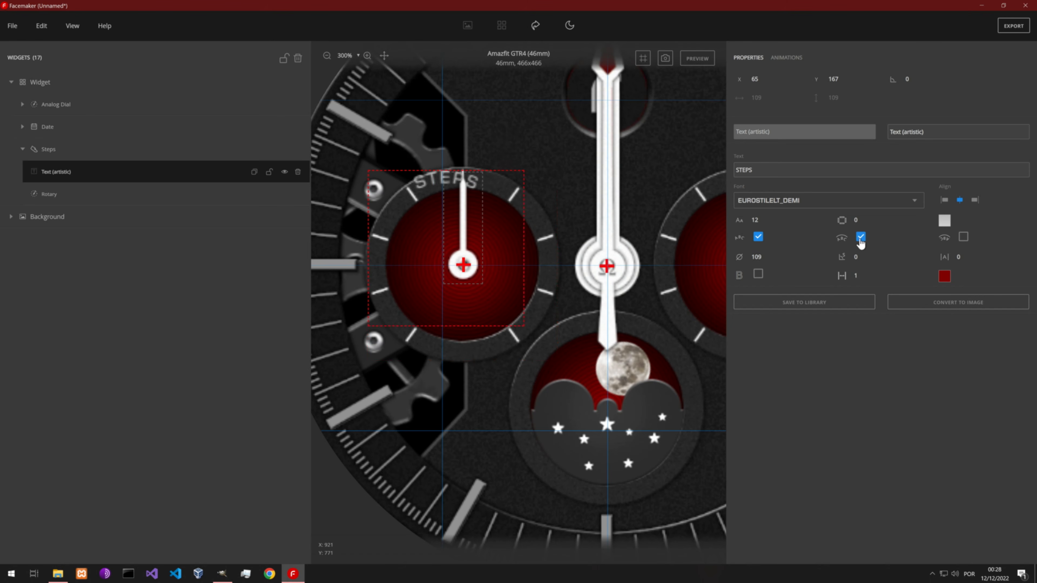
{"action": "left_click", "coordinate": [860, 237]}
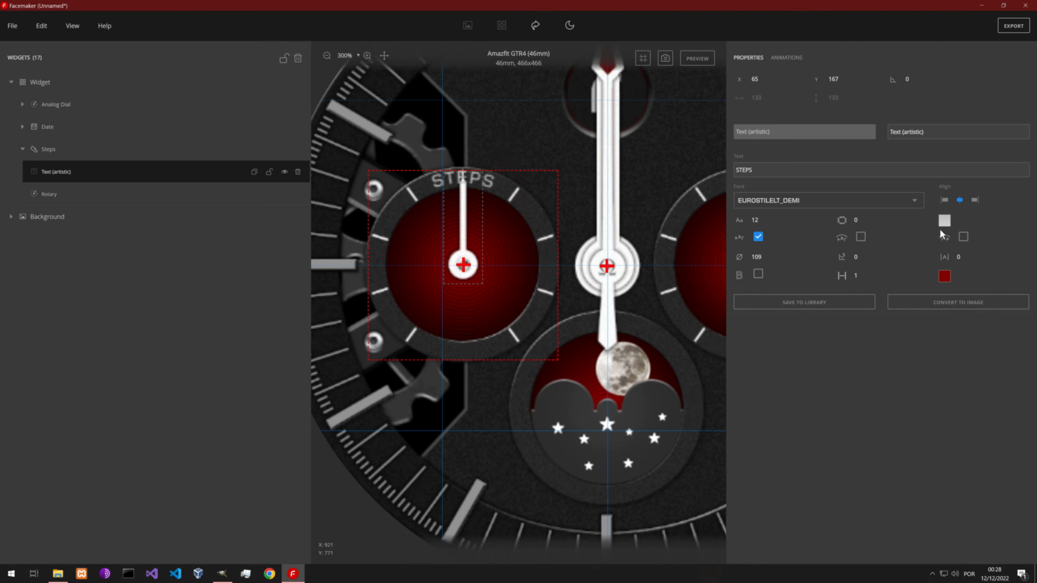
{"action": "left_click", "coordinate": [963, 237]}
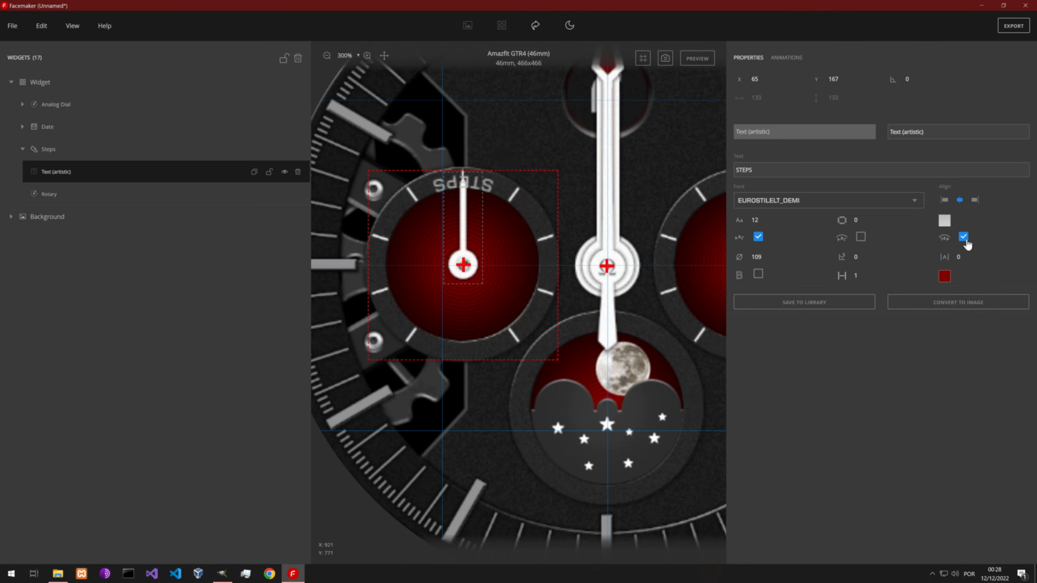
{"action": "left_click", "coordinate": [857, 256]}
{"action": "type", "text": "180"}
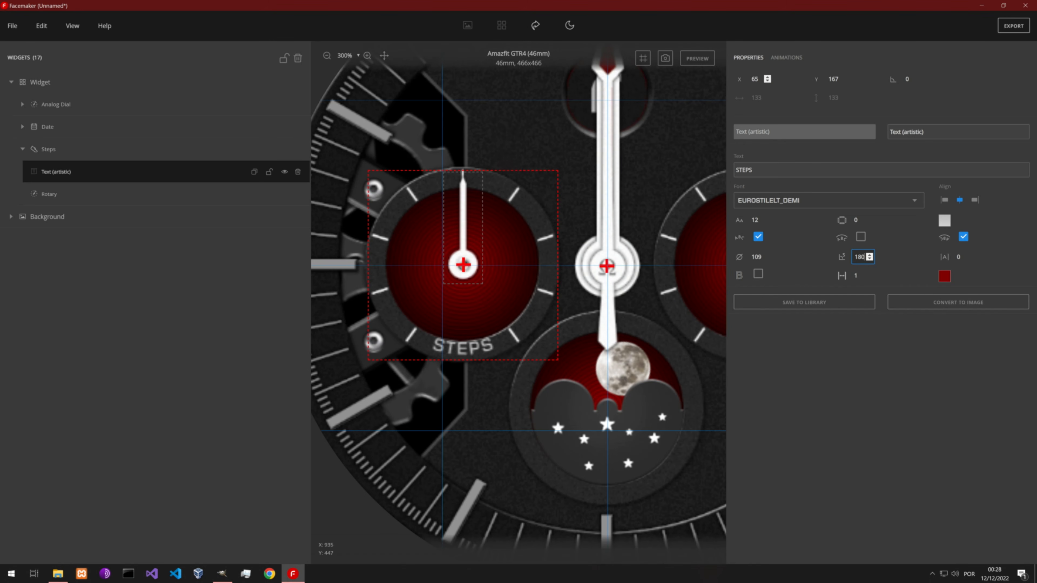
Shift the curved STEPS text to X 64, Y 165.
{"action": "double_click", "coordinate": [757, 78]}
{"action": "left_click", "coordinate": [767, 80]}
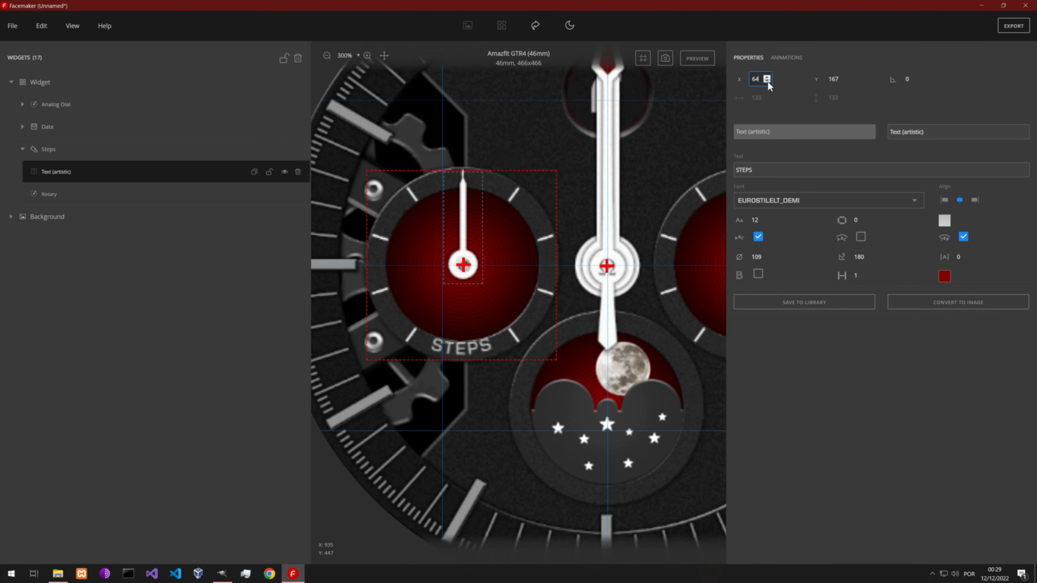
{"action": "left_click", "coordinate": [844, 81]}
{"action": "left_click", "coordinate": [843, 81]}
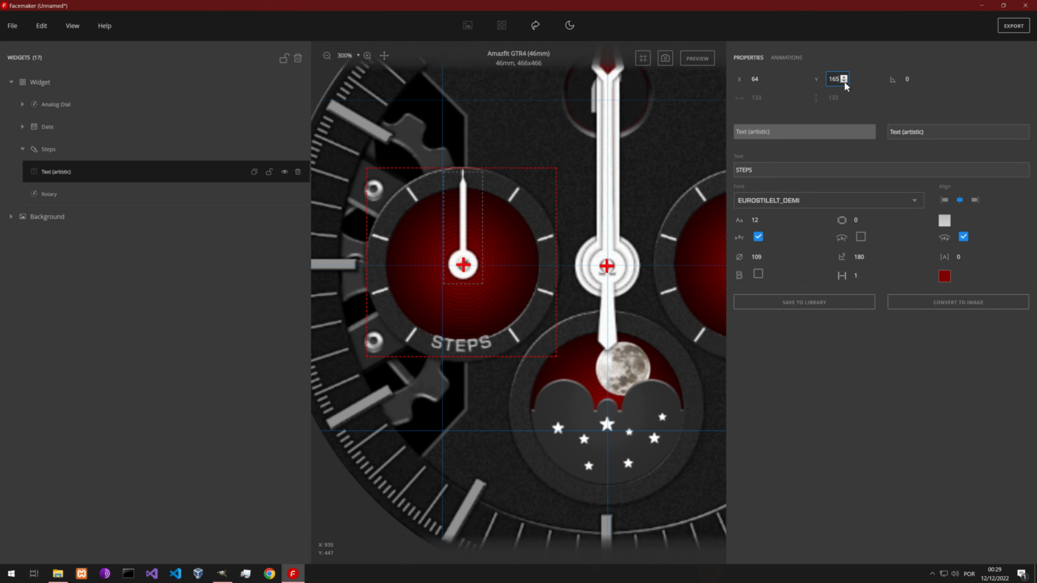
Set the STEPS text's curve diameter to 113 and its X position to 62 to centre it below the subdial.
{"action": "left_click", "coordinate": [767, 255]}
{"action": "left_click", "coordinate": [767, 255]}
{"action": "left_click", "coordinate": [767, 255]}
{"action": "left_click", "coordinate": [767, 255]}
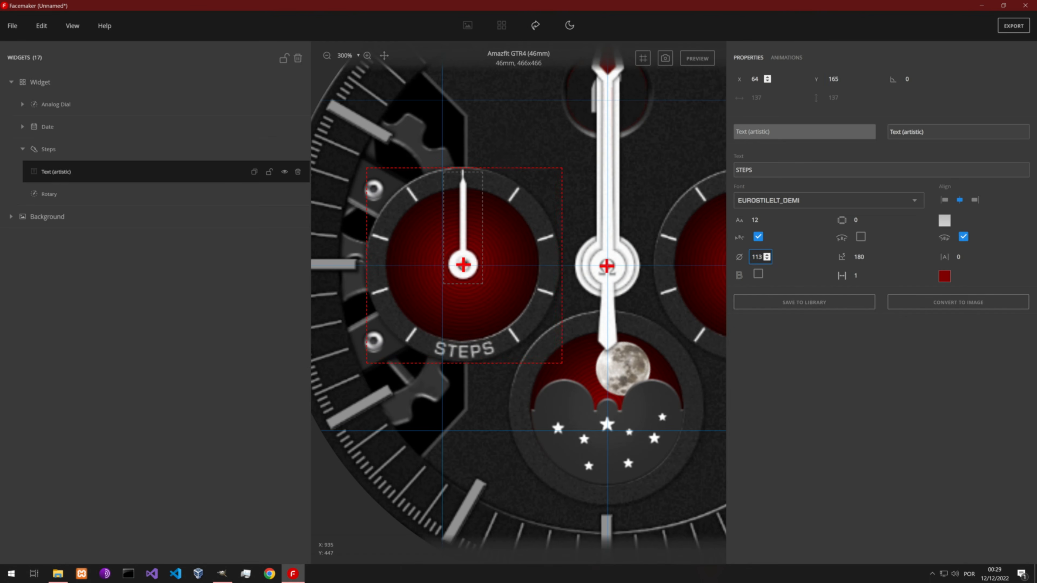
{"action": "left_click", "coordinate": [767, 81]}
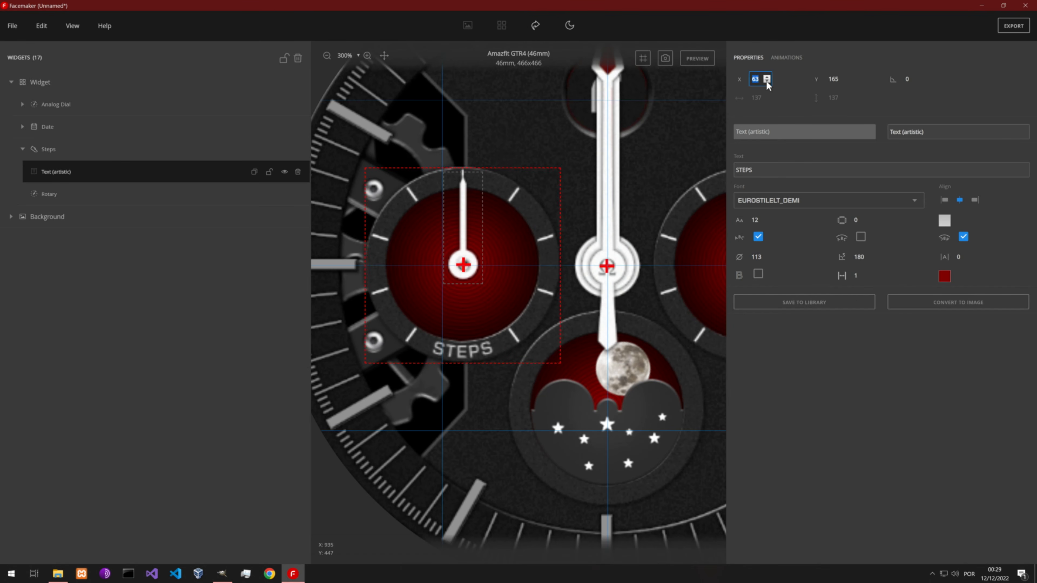
{"action": "left_click", "coordinate": [767, 82]}
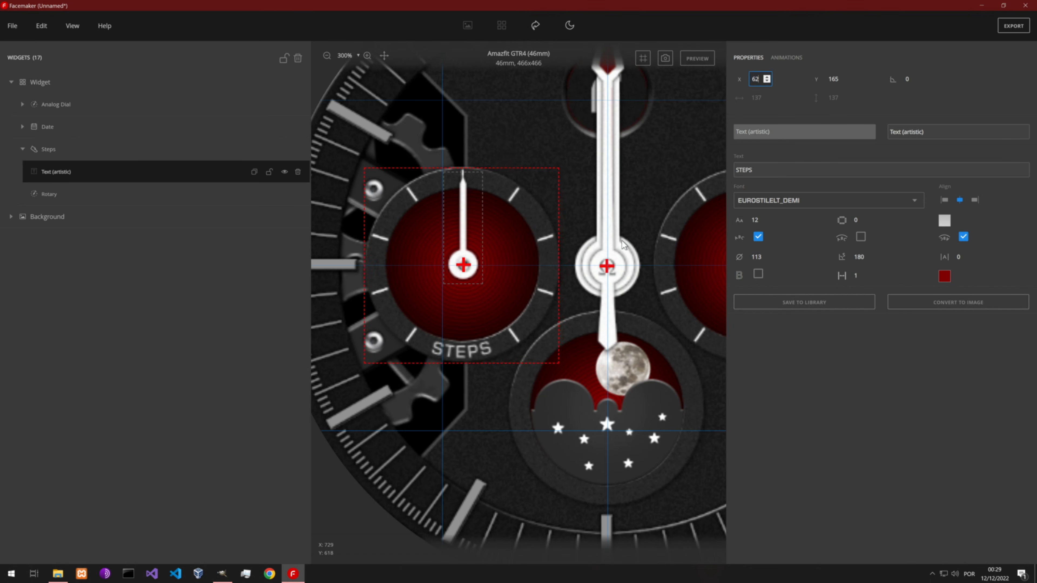
{"action": "scroll", "coordinate": [554, 264], "scroll_direction": "down", "scroll_amount": 2}
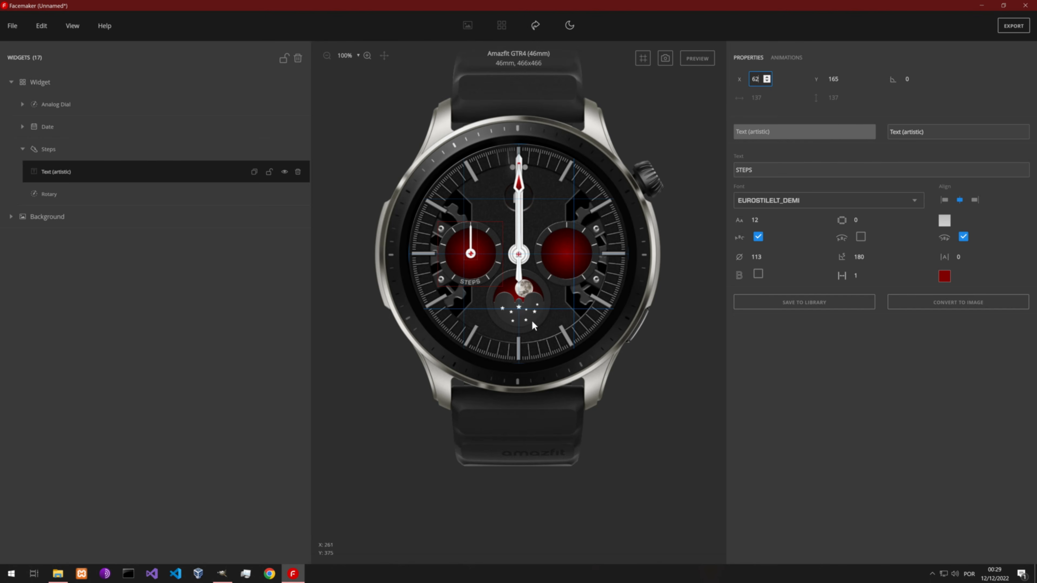
{"action": "scroll", "coordinate": [456, 243], "scroll_direction": "up", "scroll_amount": 3}
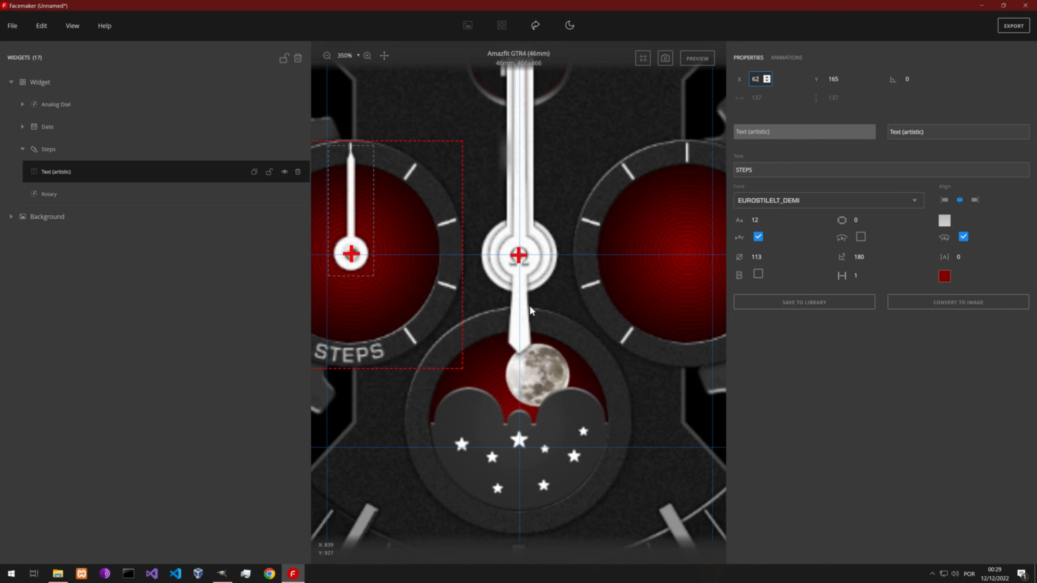
{"action": "scroll", "coordinate": [482, 240], "scroll_direction": "down", "scroll_amount": 2}
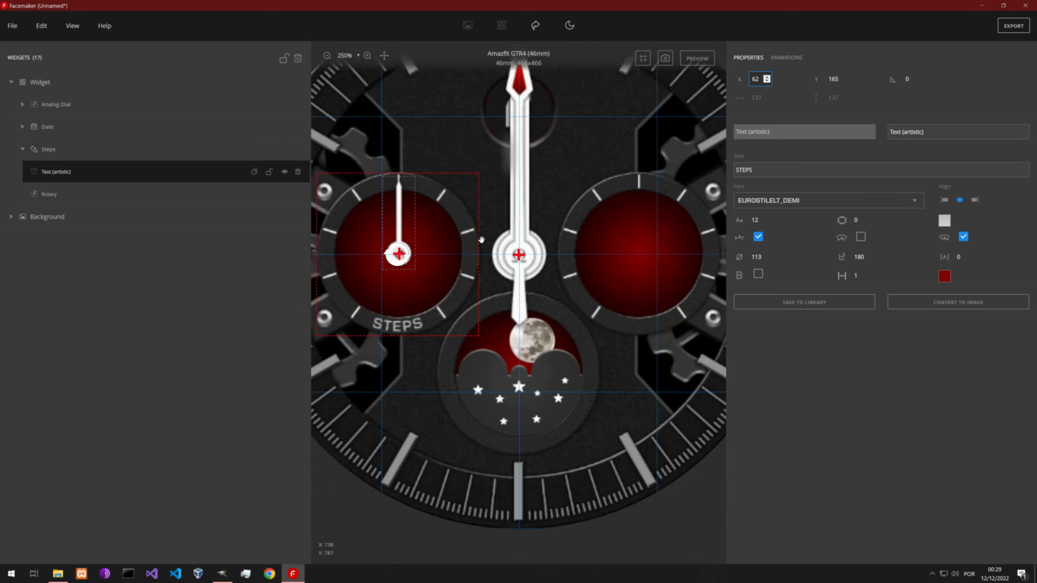
{"action": "scroll", "coordinate": [482, 239], "scroll_direction": "down", "scroll_amount": 1}
{"action": "scroll", "coordinate": [481, 240], "scroll_direction": "up", "scroll_amount": 2}
{"action": "left_click_drag", "start_coordinate": [481, 240], "coordinate": [494, 251]}
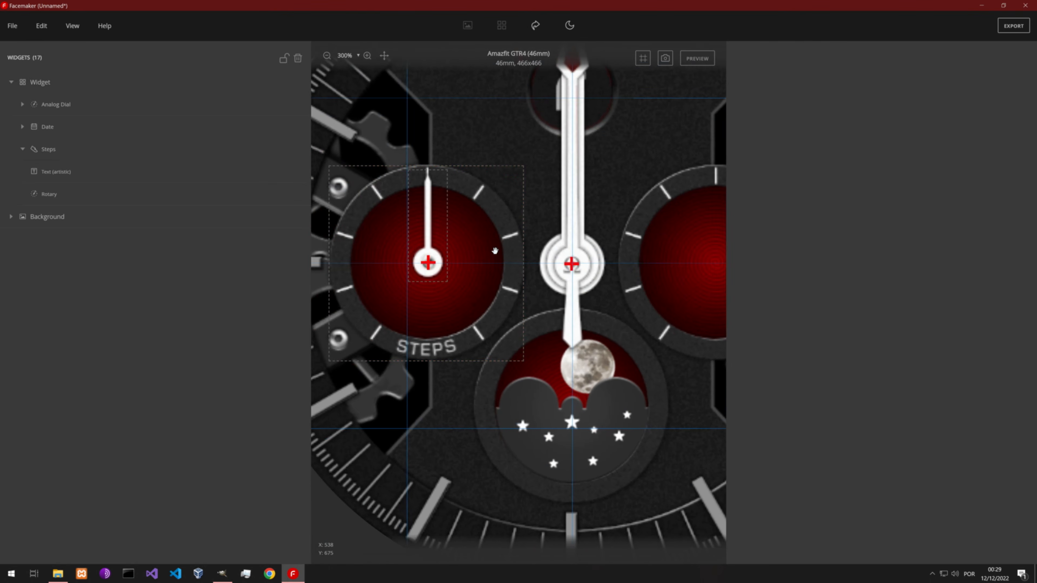
Clone the curved STEPS text in the Steps widget and replace the clone's text with 0%.
{"action": "left_click", "coordinate": [176, 191]}
{"action": "left_click", "coordinate": [95, 190]}
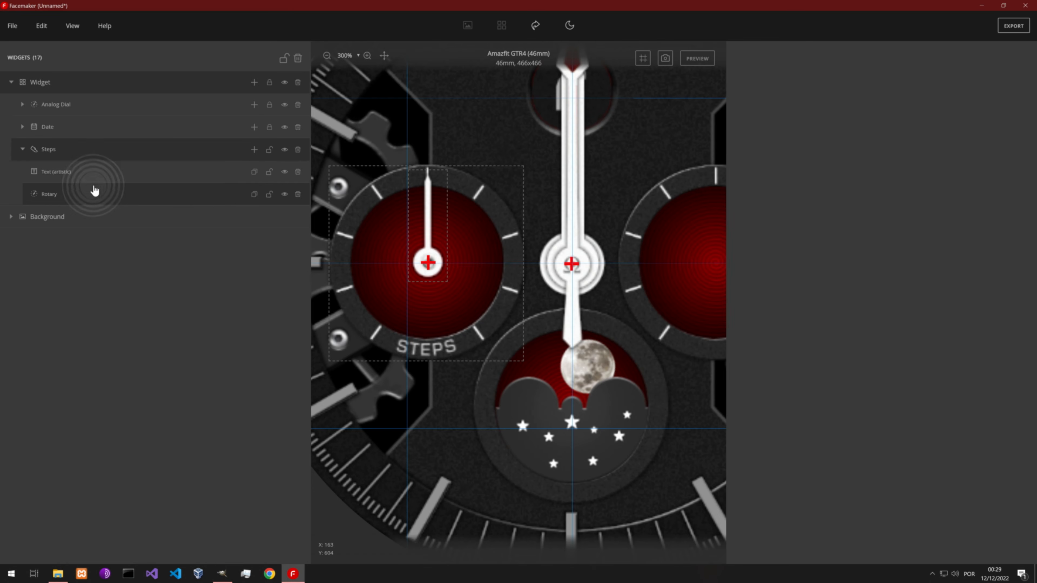
{"action": "left_click", "coordinate": [93, 174]}
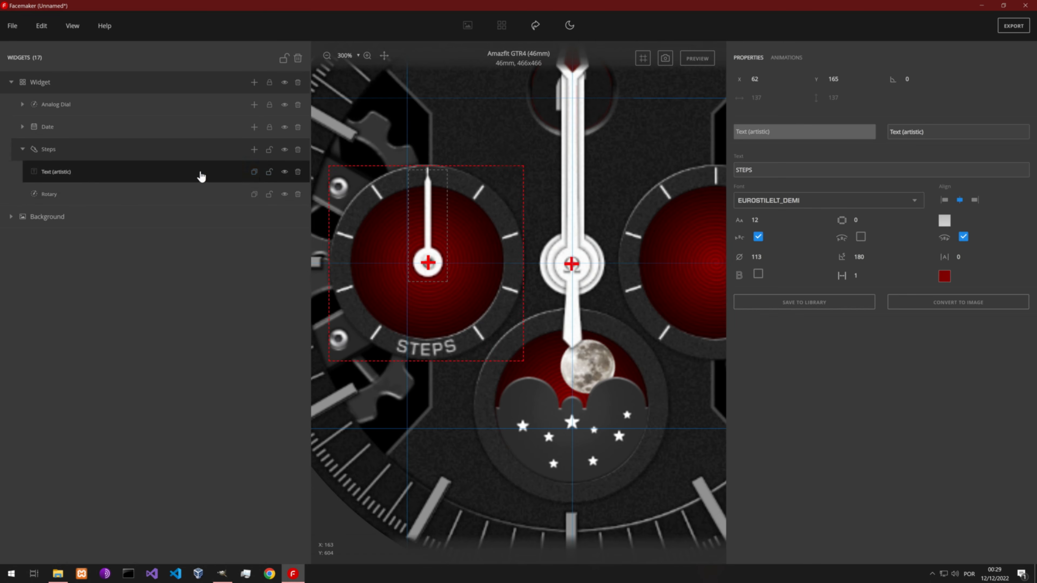
{"action": "left_click", "coordinate": [253, 171]}
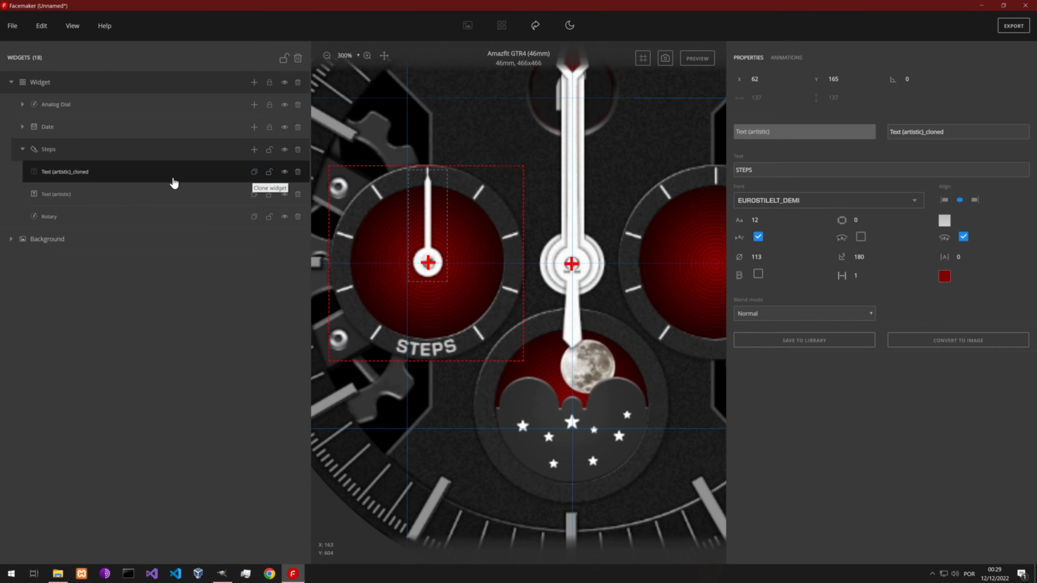
{"action": "left_click_drag", "start_coordinate": [762, 170], "coordinate": [700, 163]}
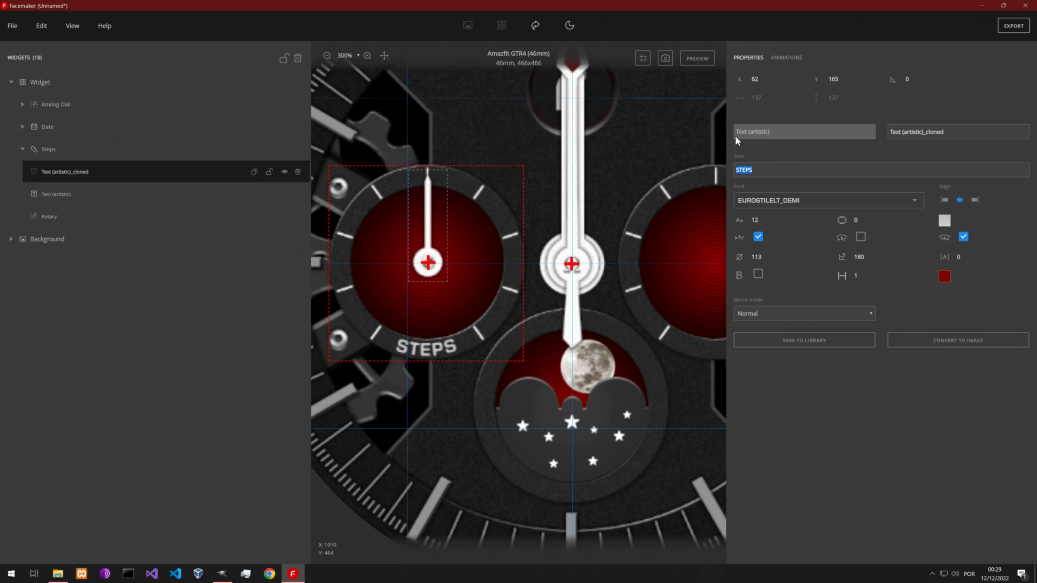
{"action": "type", "text": "0%"}
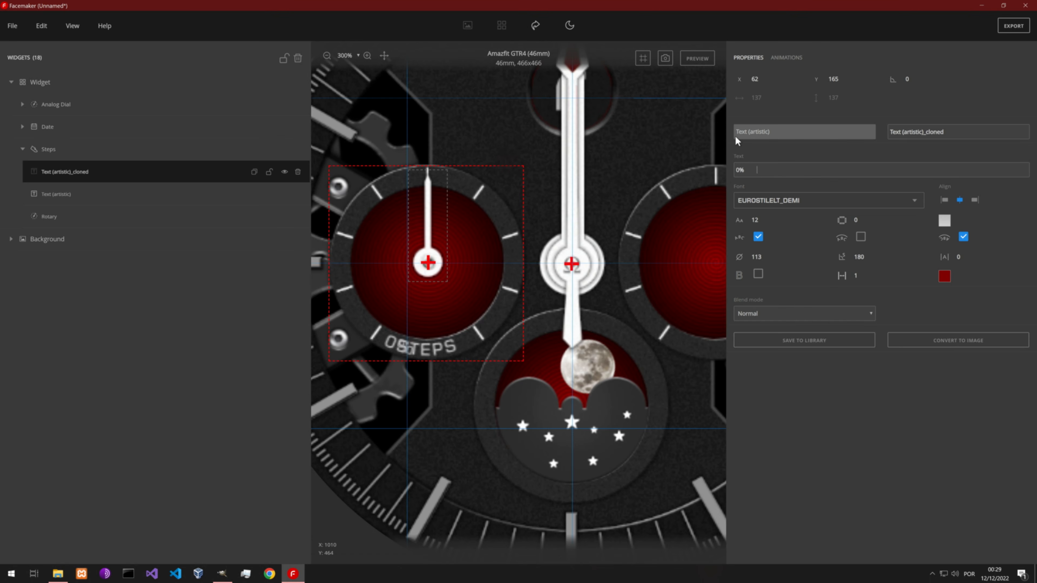
Extend the cloned text to three widely spaced labels along the curve: 0%, 50 and 100%.
{"action": "key", "text": "BackSpace"}
{"action": "key", "text": "BackSpace"}
{"action": "key", "text": "BackSpace"}
{"action": "key", "text": "BackSpace"}
{"action": "key", "text": "BackSpace"}
{"action": "key", "text": "BackSpace"}
{"action": "key", "text": "BackSpace"}
{"action": "key", "text": "BackSpace"}
{"action": "key", "text": "BackSpace"}
{"action": "key", "text": "BackSpace"}
{"action": "key", "text": "BackSpace"}
{"action": "key", "text": "BackSpace"}
{"action": "type", "text": "50           "}
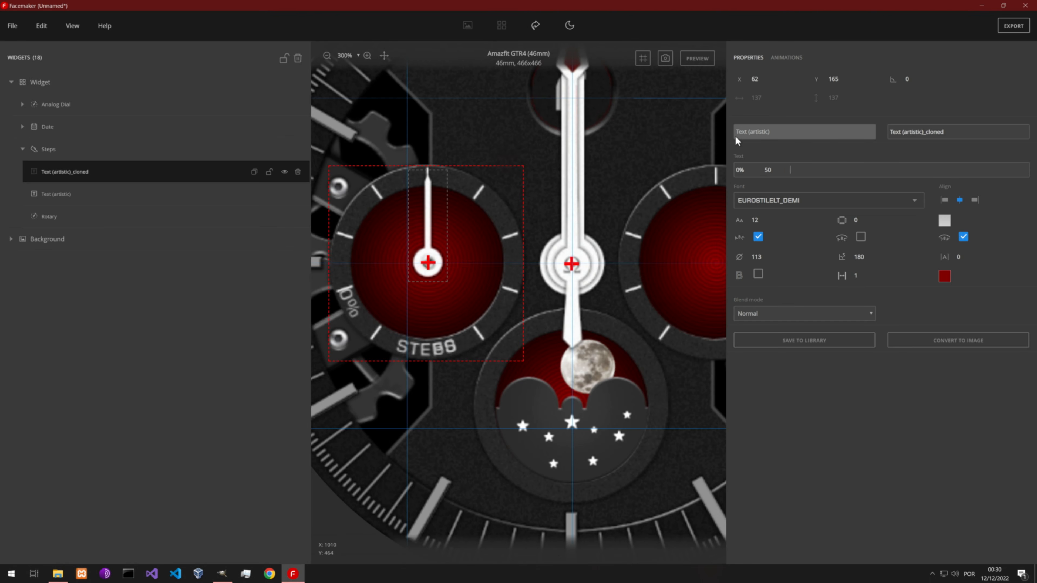
{"action": "type", "text": "  100"}
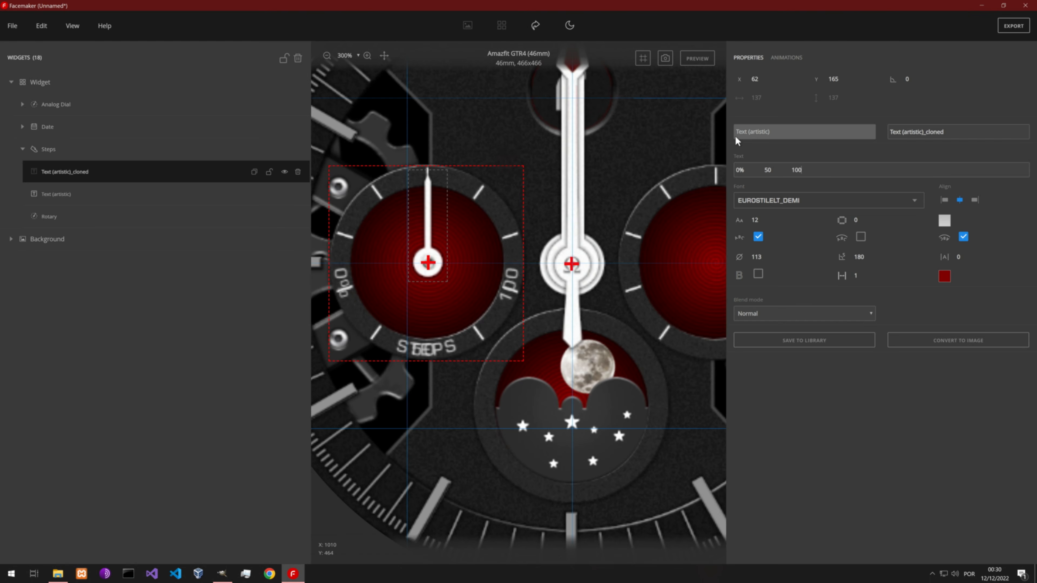
{"action": "type", "text": "%"}
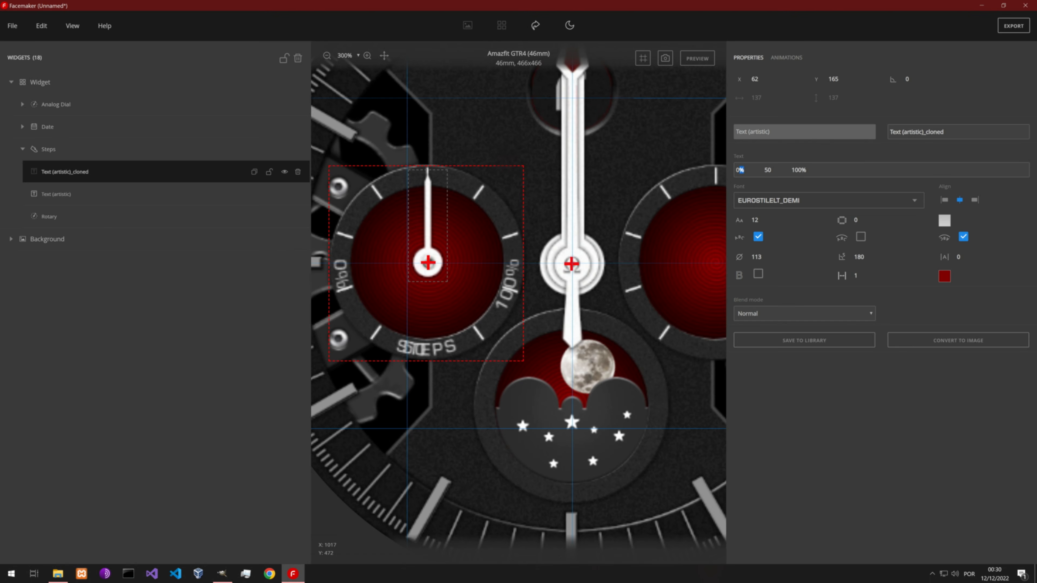
Edit the cloned text so that only the middle label carries the percent sign: 0, 50% and 100.
{"action": "key", "text": "ctrl+x"}
{"action": "type", "text": "v"}
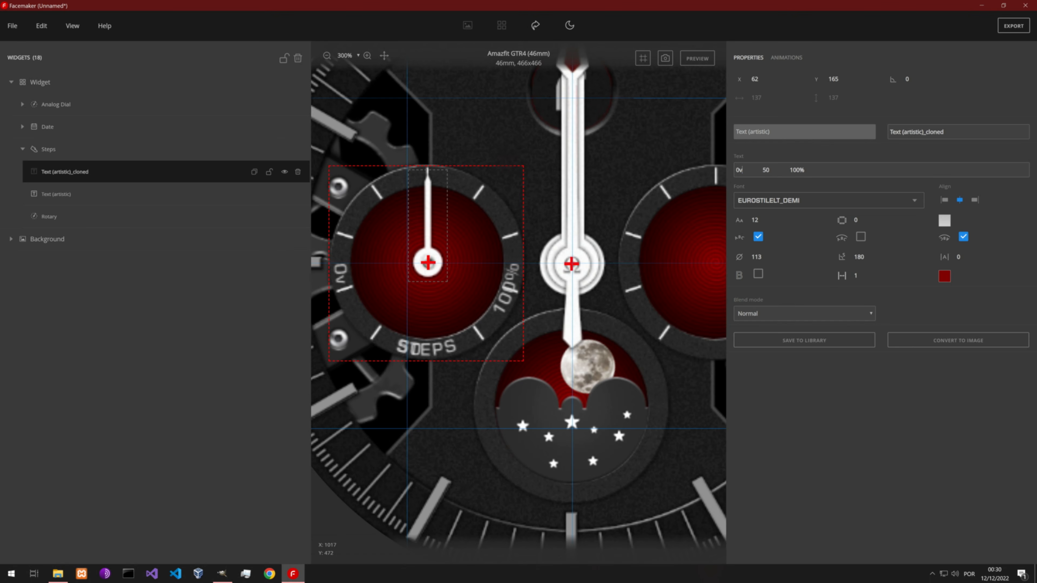
{"action": "key", "text": "BackSpace"}
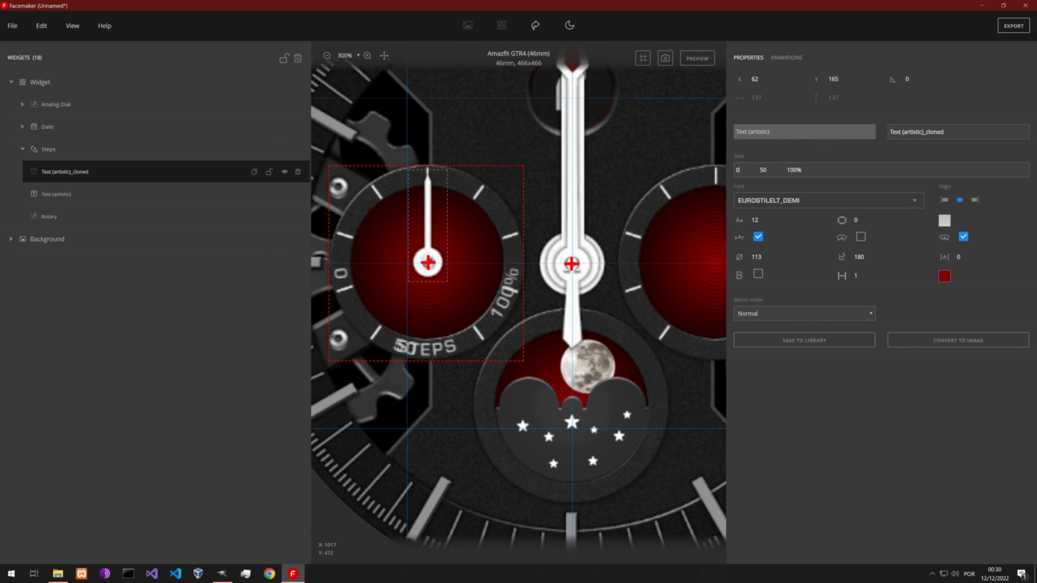
{"action": "key", "text": "ctrl"}
{"action": "key", "text": "ctrl+v"}
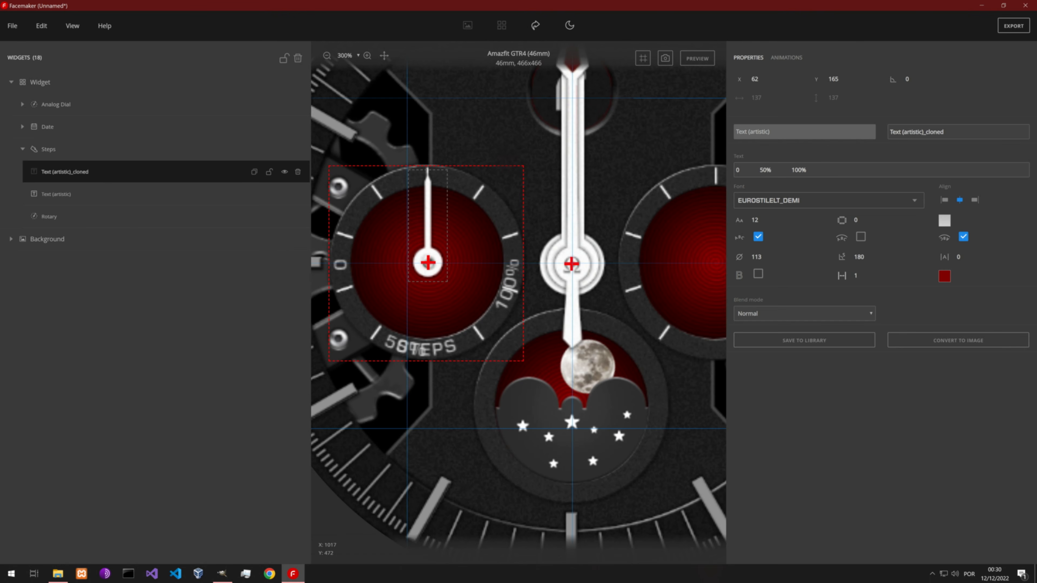
{"action": "key", "text": "BackSpace"}
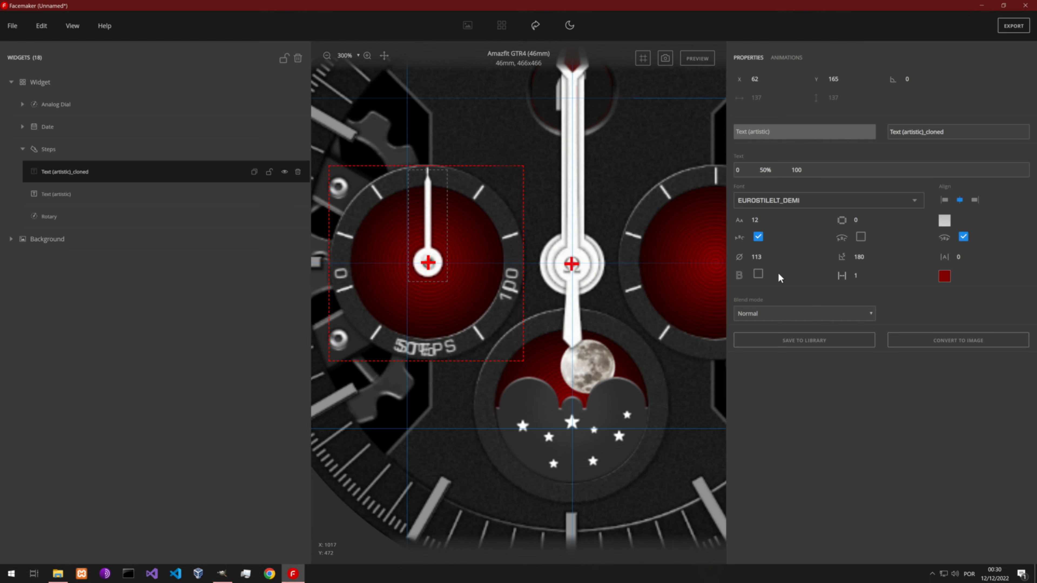
Set the cloned text's curve diameter to 89 and, with the original STEPS text locked, move it to about X 79, Y 183.
{"action": "left_click", "coordinate": [767, 259]}
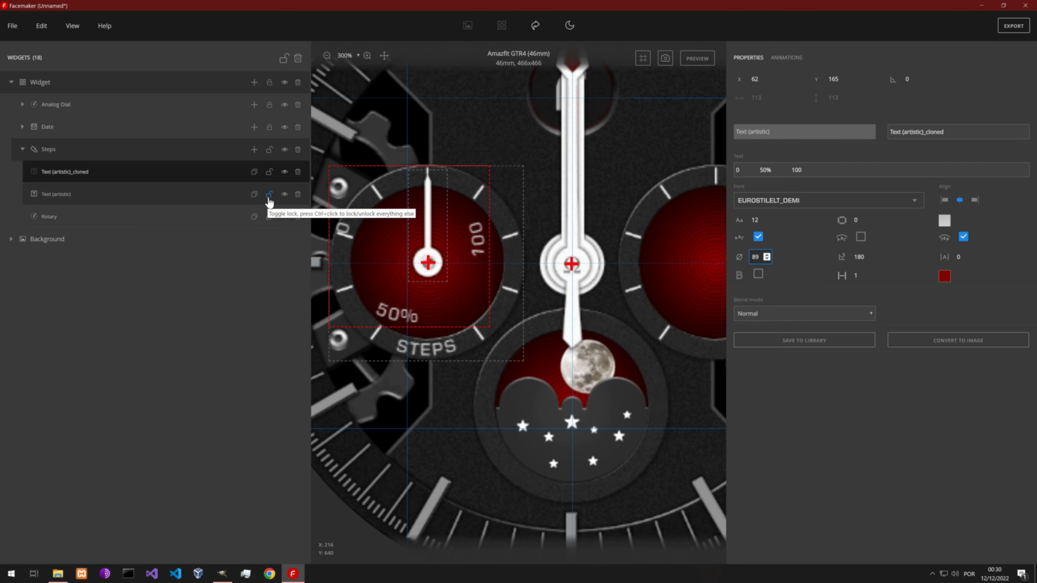
{"action": "left_click", "coordinate": [265, 202]}
{"action": "left_click_drag", "start_coordinate": [379, 303], "coordinate": [388, 324]}
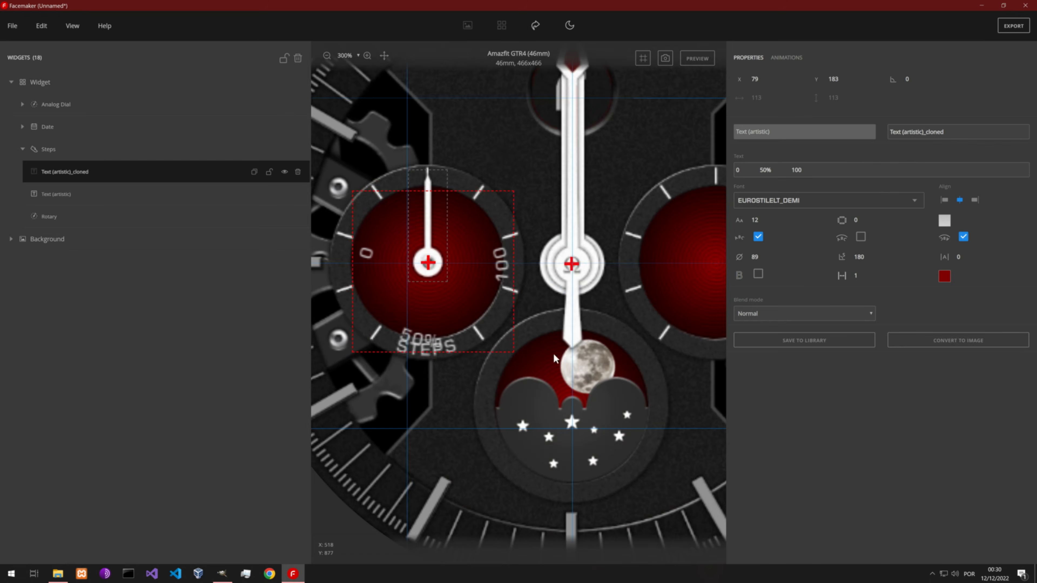
Reduce the cloned scale text's curve diameter to 80 so it fits inside the red dial.
{"action": "left_click", "coordinate": [767, 259]}
{"action": "left_click", "coordinate": [767, 259]}
{"action": "left_click", "coordinate": [768, 259]}
{"action": "left_click", "coordinate": [767, 259]}
{"action": "left_click", "coordinate": [768, 259]}
{"action": "left_click", "coordinate": [768, 259]}
{"action": "left_click", "coordinate": [768, 259]}
{"action": "left_click", "coordinate": [768, 259]}
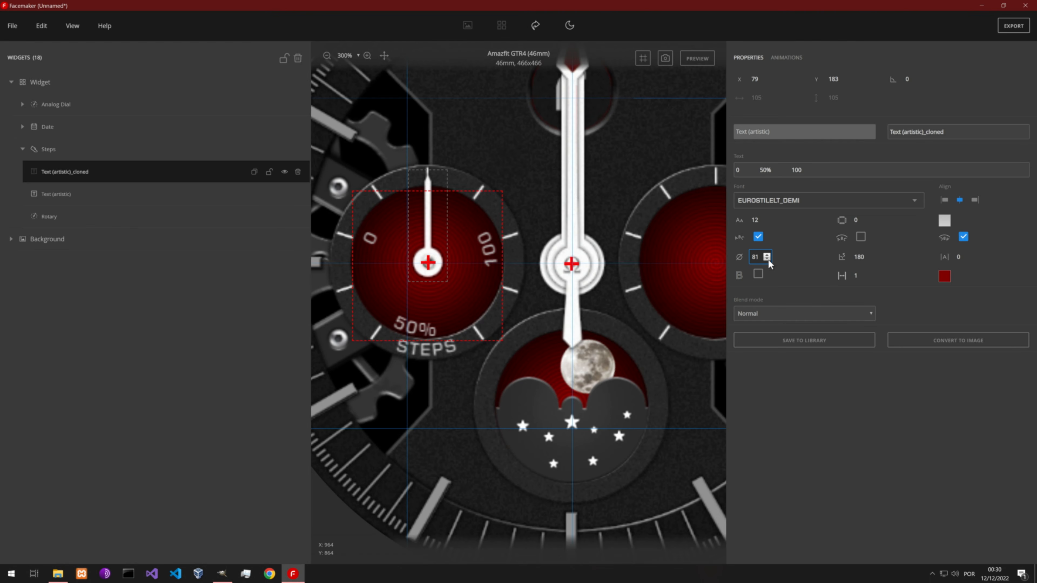
{"action": "left_click", "coordinate": [768, 259]}
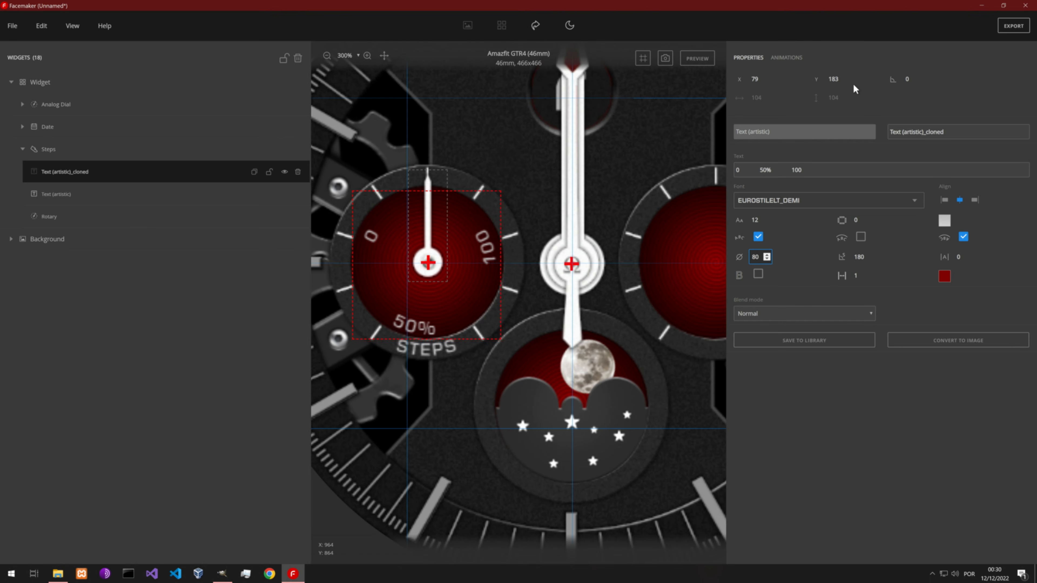
Position the cloned scale text at X 78, Y 181 to centre it in the left subdial.
{"action": "left_click", "coordinate": [844, 82]}
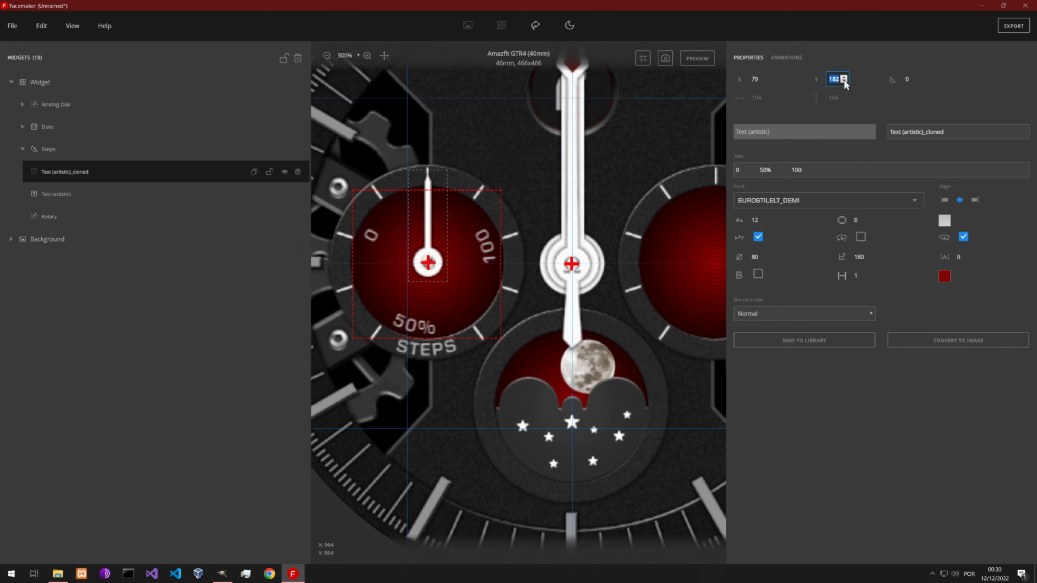
{"action": "left_click", "coordinate": [844, 81]}
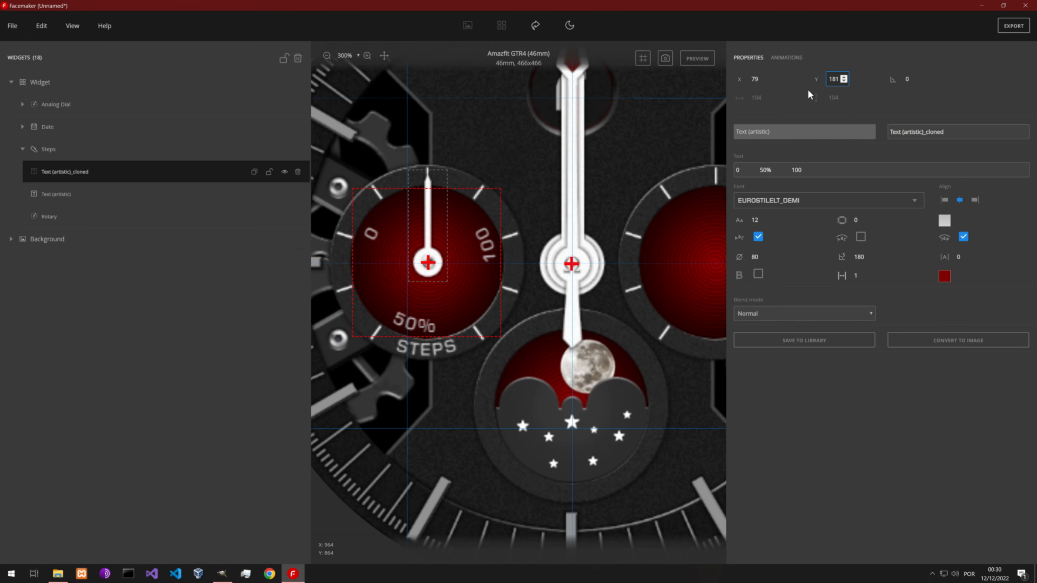
{"action": "left_click", "coordinate": [767, 82]}
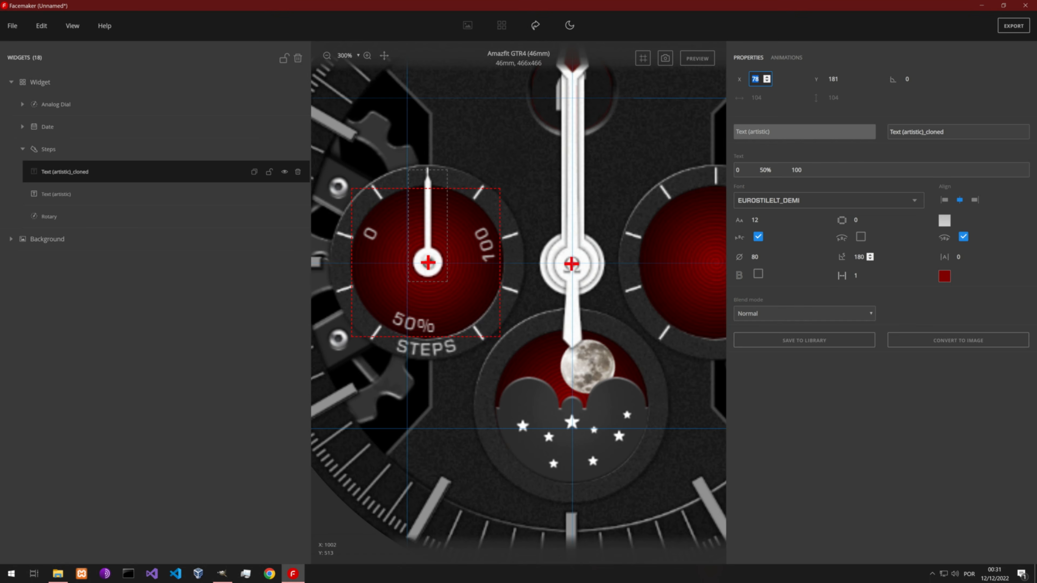
Rotate the scale labels around the subdial by setting the text's start angle to 99.
{"action": "left_click", "coordinate": [860, 256]}
{"action": "type", "text": "0"}
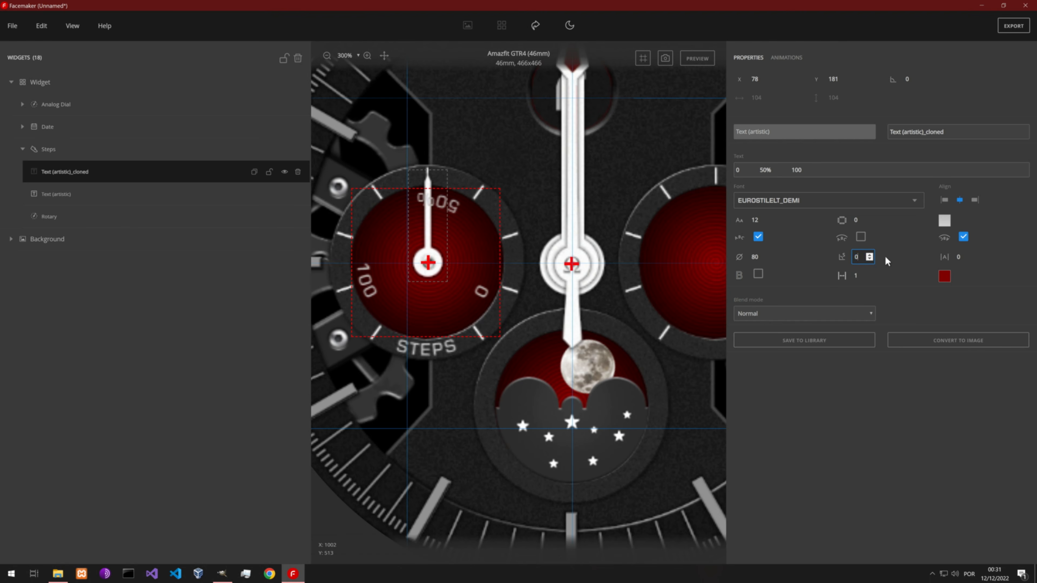
{"action": "left_click", "coordinate": [870, 255]}
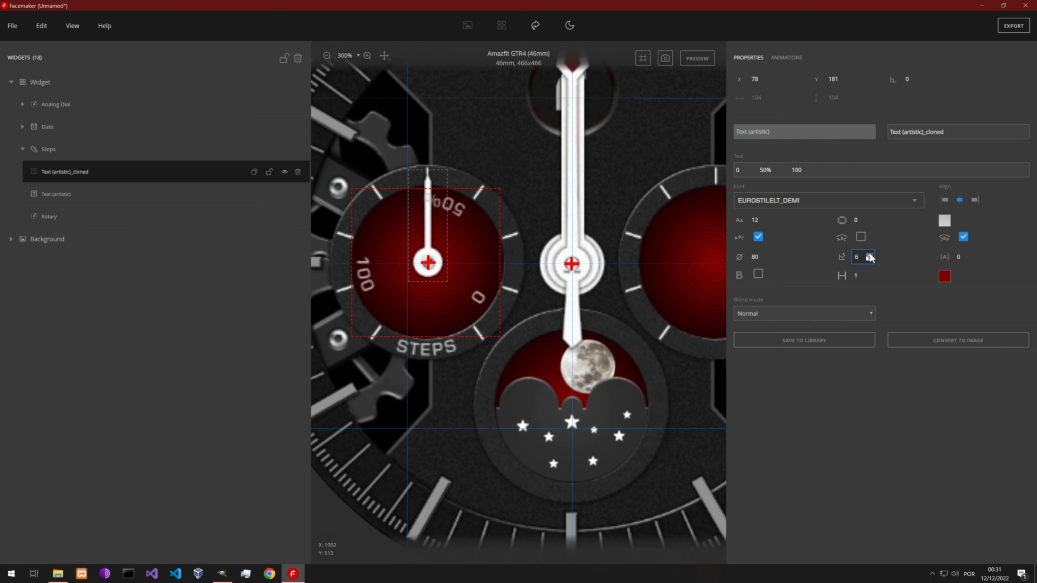
{"action": "left_click_drag", "start_coordinate": [870, 256], "coordinate": [870, 257]}
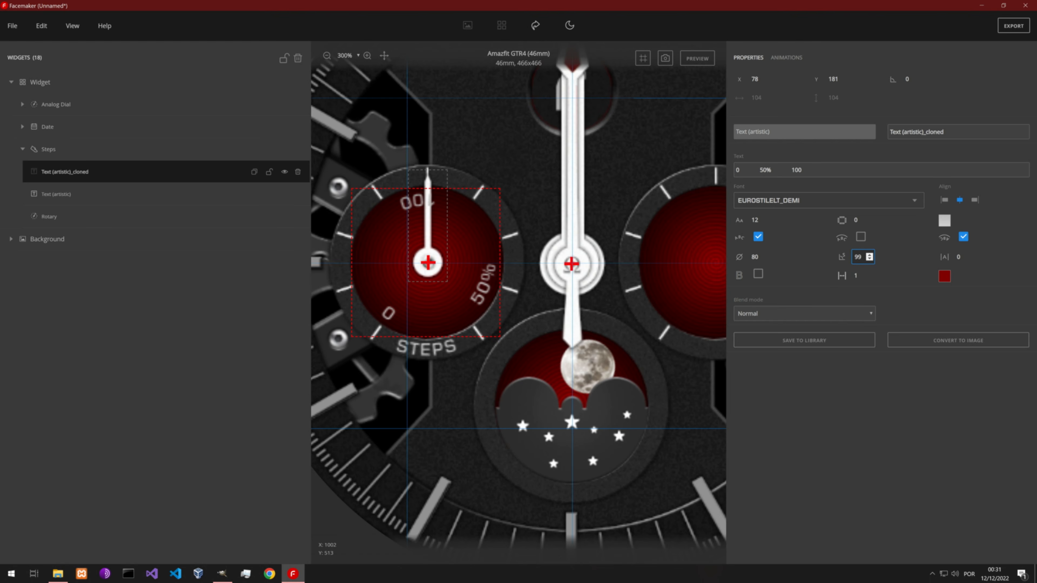
Replace the 50% label with 100 and remove the last label, leaving only 0 and 100 in the scale text.
{"action": "left_click_drag", "start_coordinate": [771, 170], "coordinate": [759, 170]}
{"action": "type", "text": "100"}
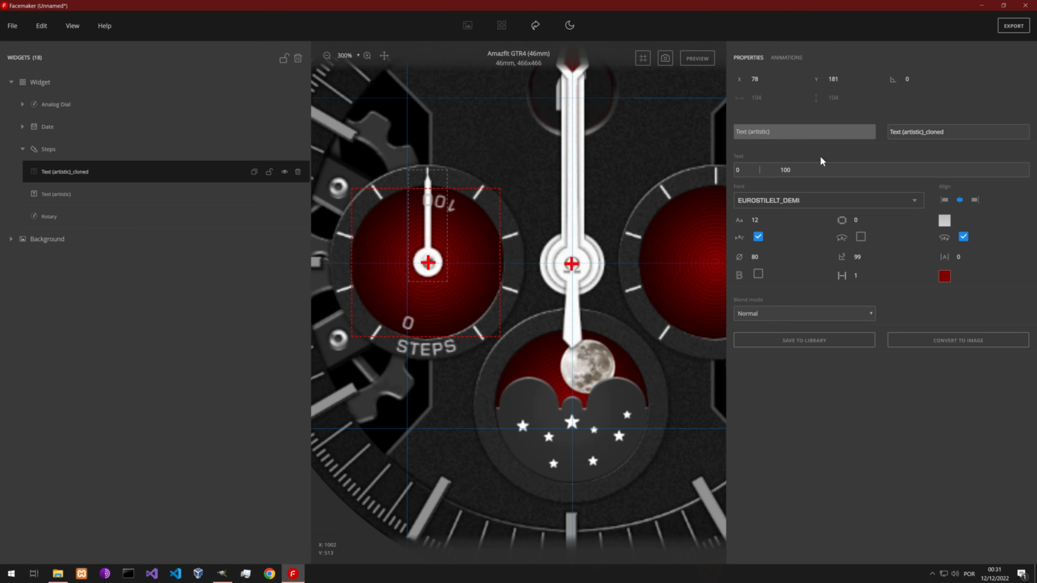
{"action": "double_click", "coordinate": [795, 170]}
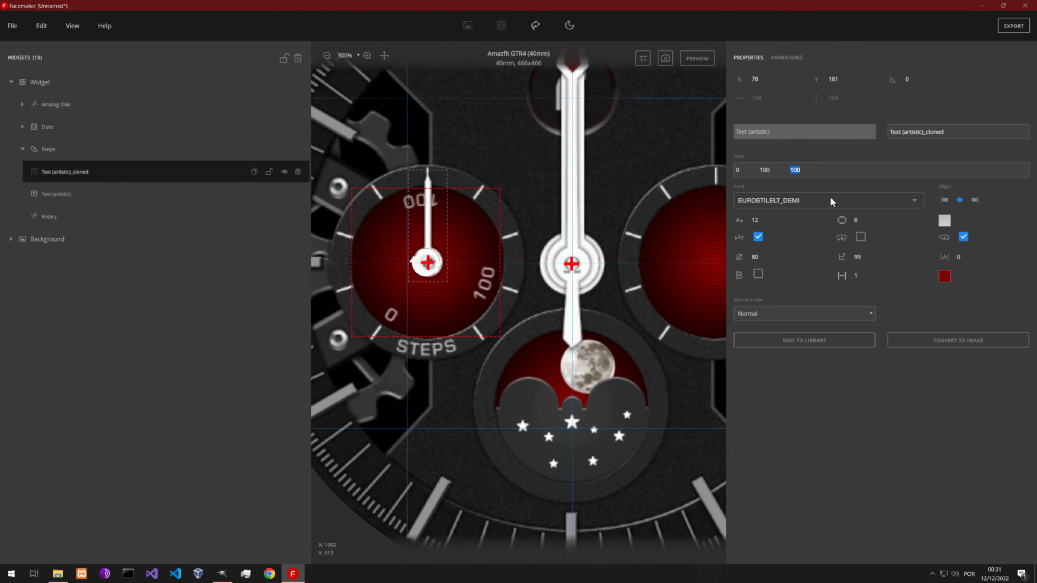
{"action": "type", "text": "50%"}
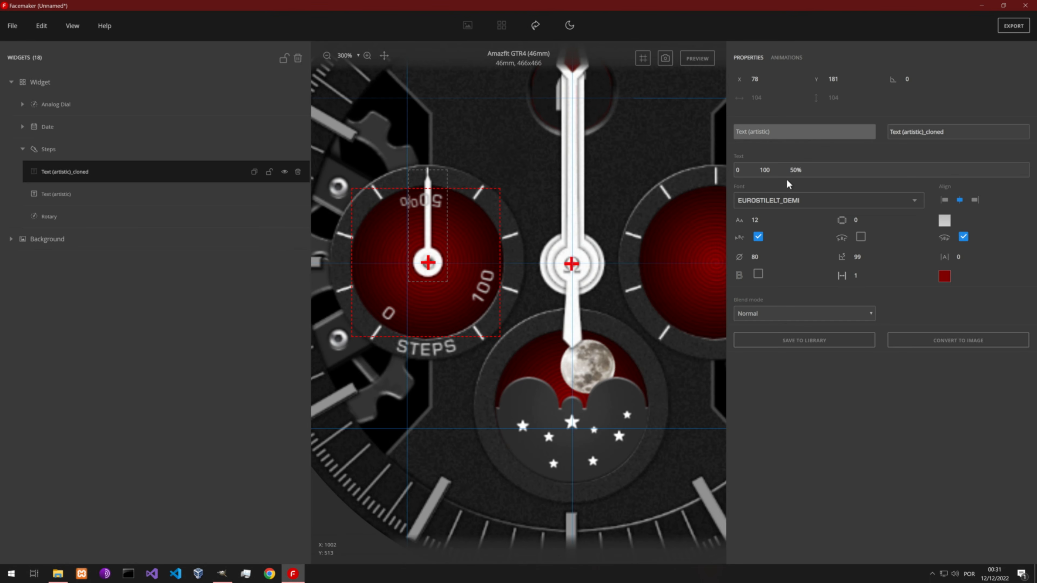
{"action": "key", "text": "ctrl+shift+Left"}
{"action": "key", "text": "BackSpace"}
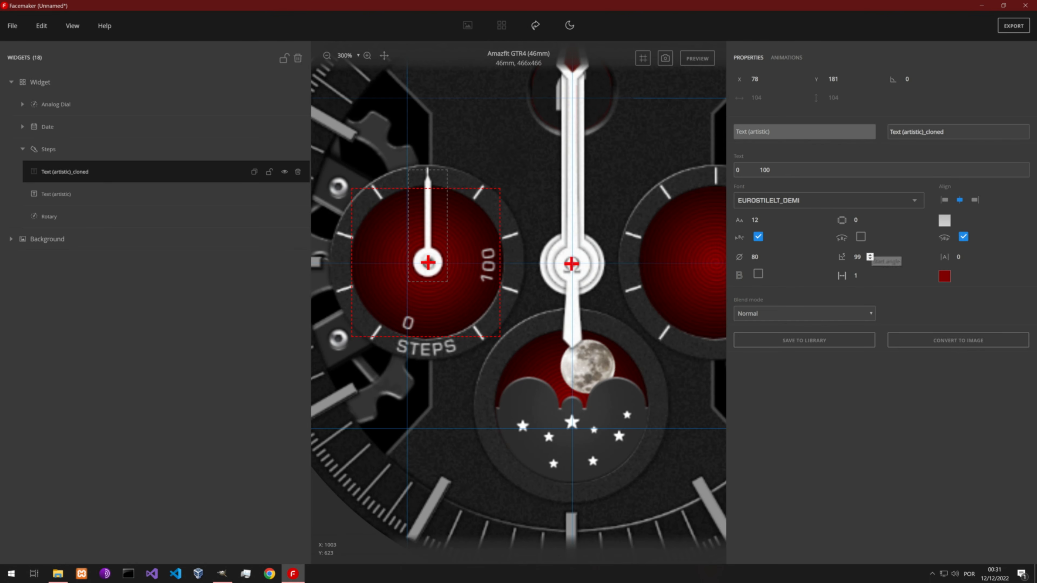
Set the start angle of the curved 0 and 100 labels to 118.
{"action": "left_click", "coordinate": [869, 259]}
{"action": "left_click", "coordinate": [870, 259]}
{"action": "left_click", "coordinate": [870, 259]}
{"action": "left_click", "coordinate": [870, 255]}
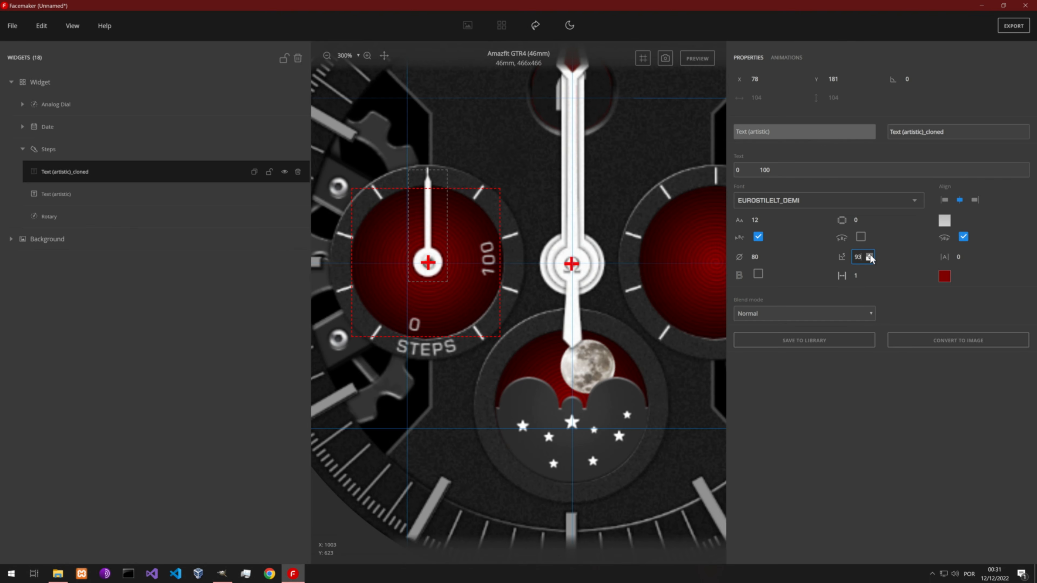
{"action": "left_click", "coordinate": [869, 256]}
{"action": "left_click", "coordinate": [869, 256]}
Reduce the spaces between 0 and 100 to bring the two labels closer together on the lower arc.
{"action": "left_click", "coordinate": [755, 170]}
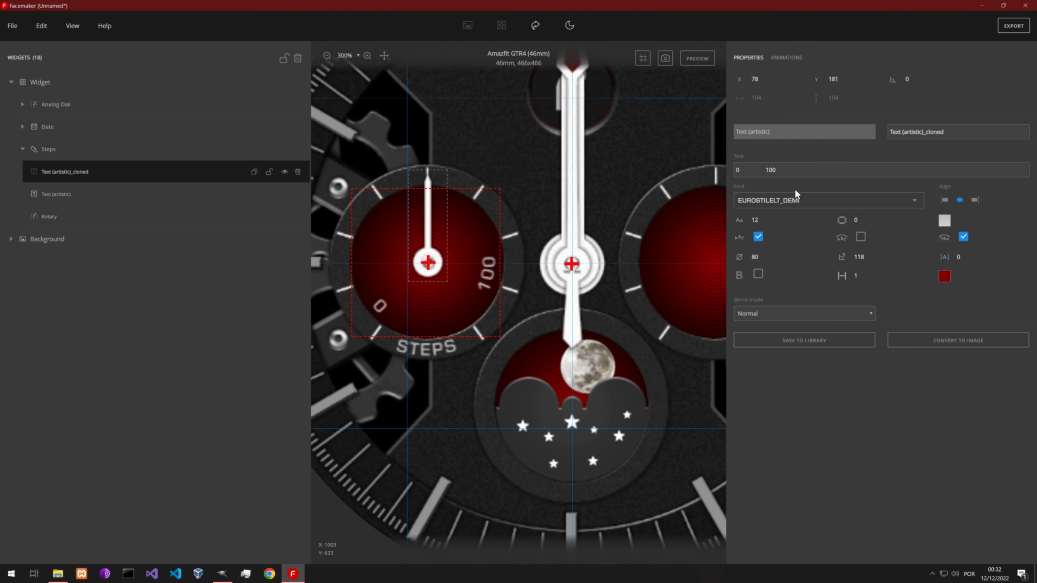
{"action": "key", "text": "BackSpace"}
{"action": "key", "text": "BackSpace"}
{"action": "key", "text": "BackSpace"}
{"action": "key", "text": "BackSpace"}
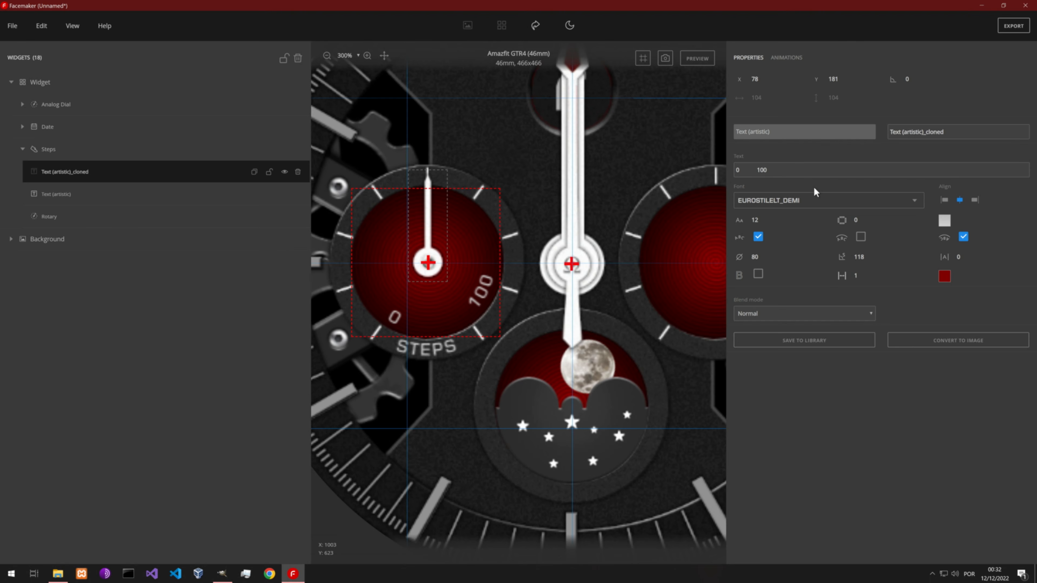
{"action": "key", "text": "BackSpace"}
{"action": "key", "text": "BackSpace"}
{"action": "key", "text": "BackSpace"}
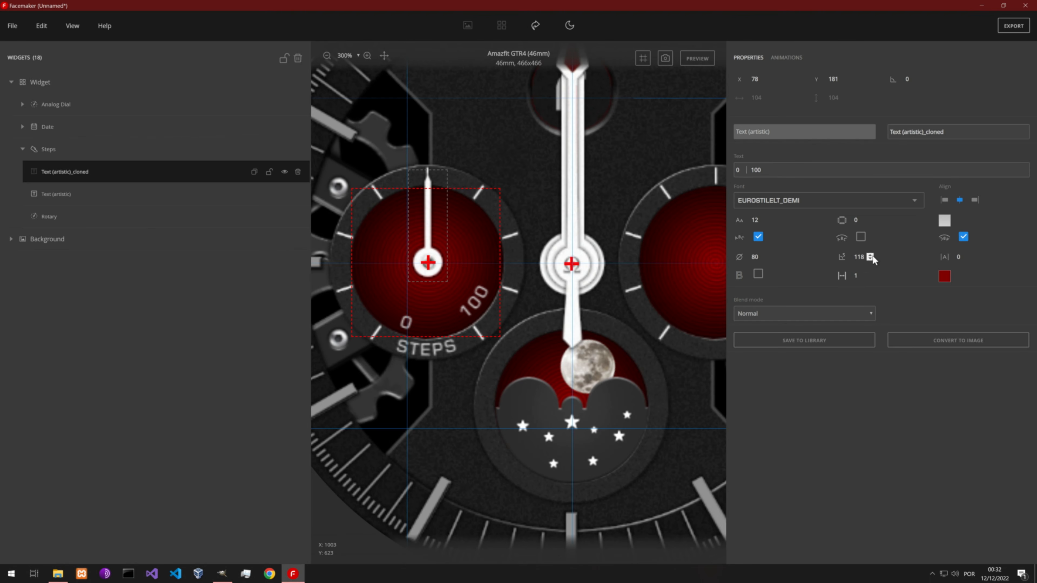
Set the scale text's start angle to 132 and widen the gap between 0 and 100 slightly.
{"action": "left_click", "coordinate": [871, 256]}
{"action": "left_click", "coordinate": [871, 255]}
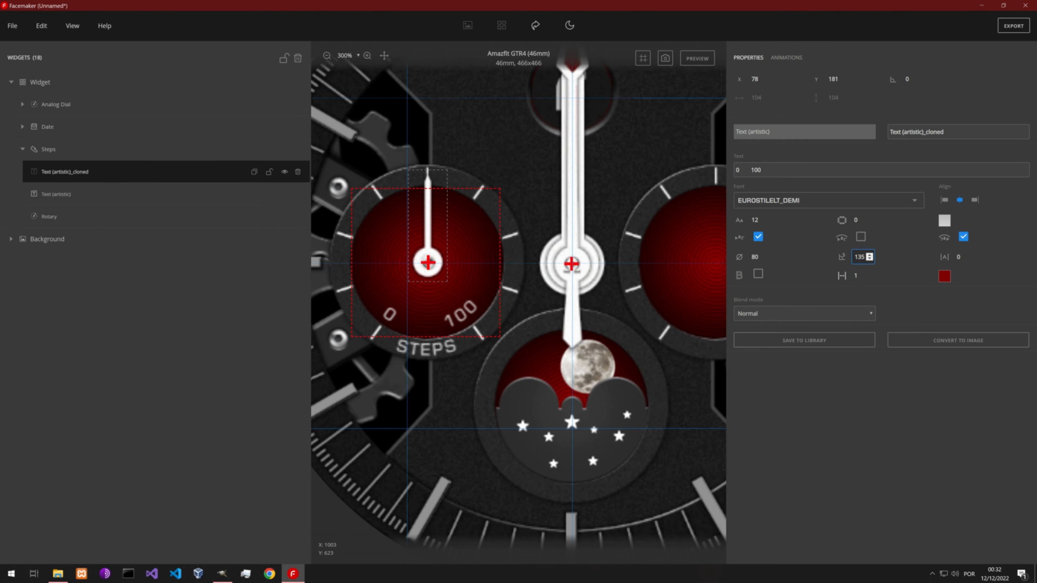
{"action": "left_click", "coordinate": [751, 170]}
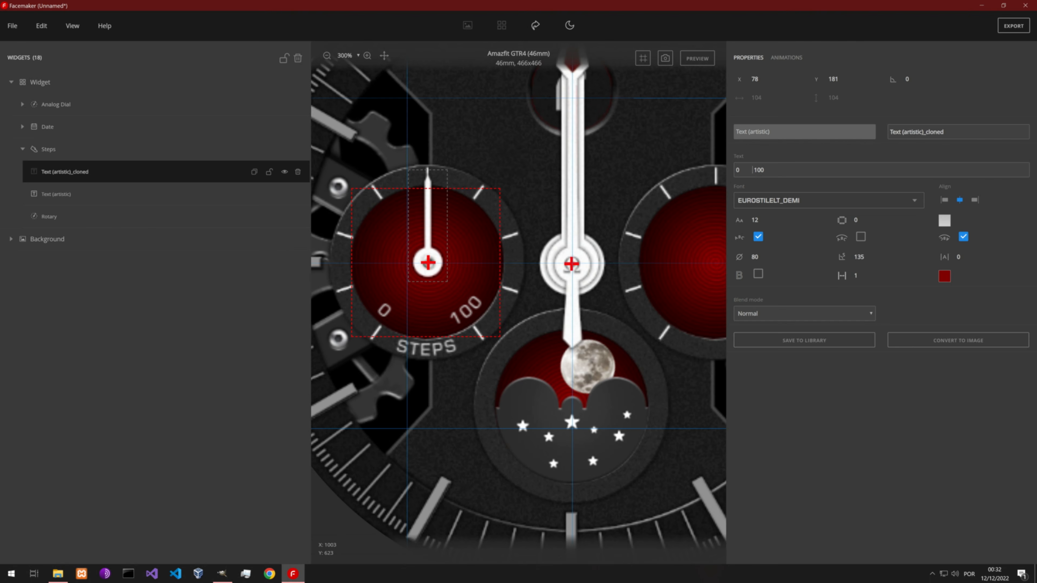
{"action": "left_click", "coordinate": [869, 256]}
{"action": "left_click", "coordinate": [869, 259]}
{"action": "left_click", "coordinate": [868, 260]}
{"action": "left_click", "coordinate": [868, 260]}
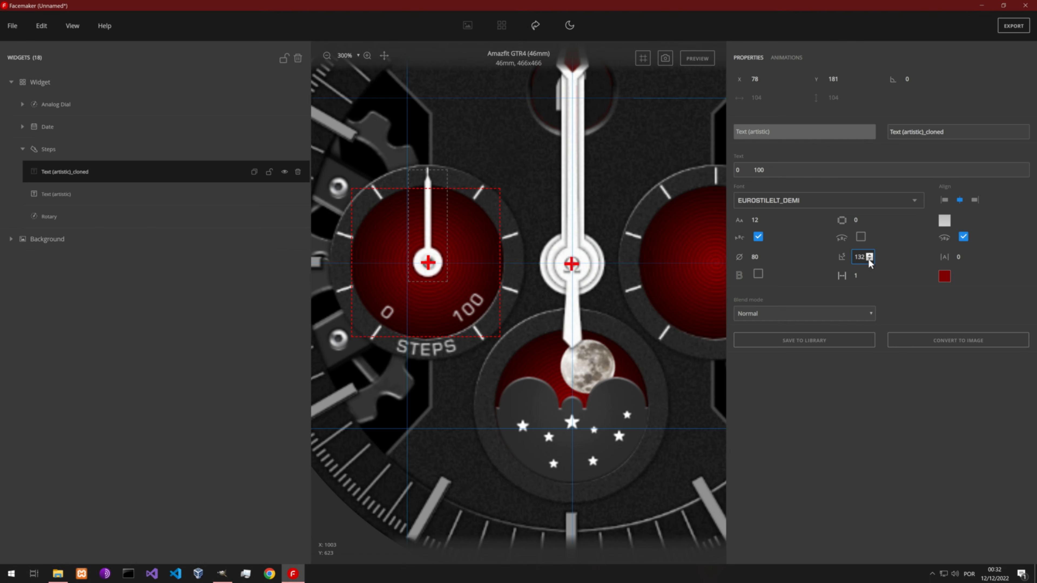
Remove two spaces between 0 and 100 to narrow the gap between the labels.
{"action": "left_click", "coordinate": [751, 170]}
{"action": "key", "text": "BackSpace"}
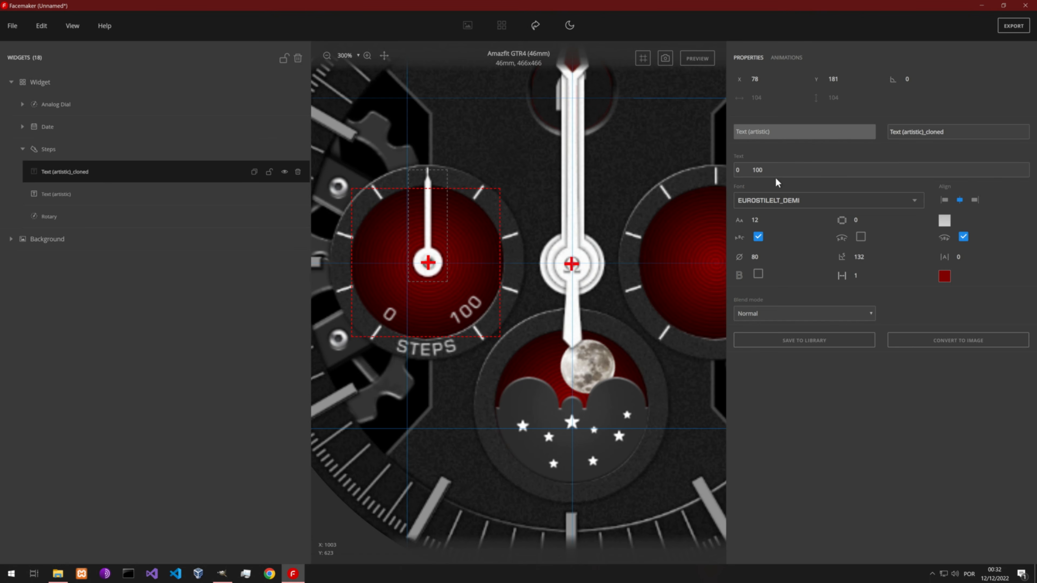
{"action": "key", "text": "BackSpace"}
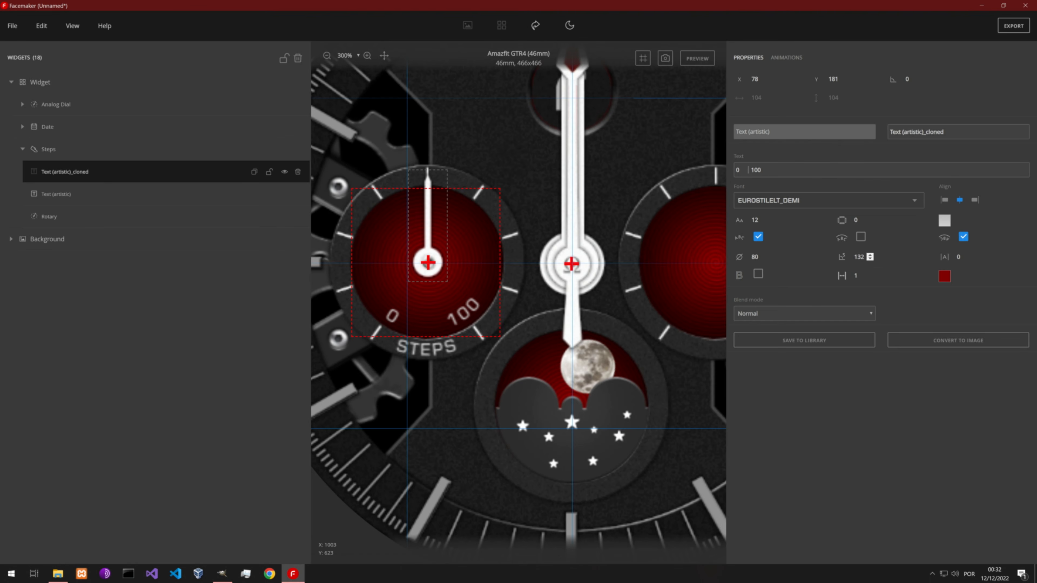
Set the start angle of the curved 0 and 100 labels in the left subdial to 135.
{"action": "left_click", "coordinate": [870, 259]}
{"action": "left_click", "coordinate": [870, 259]}
{"action": "scroll", "coordinate": [870, 258], "scroll_direction": "up", "scroll_amount": 5}
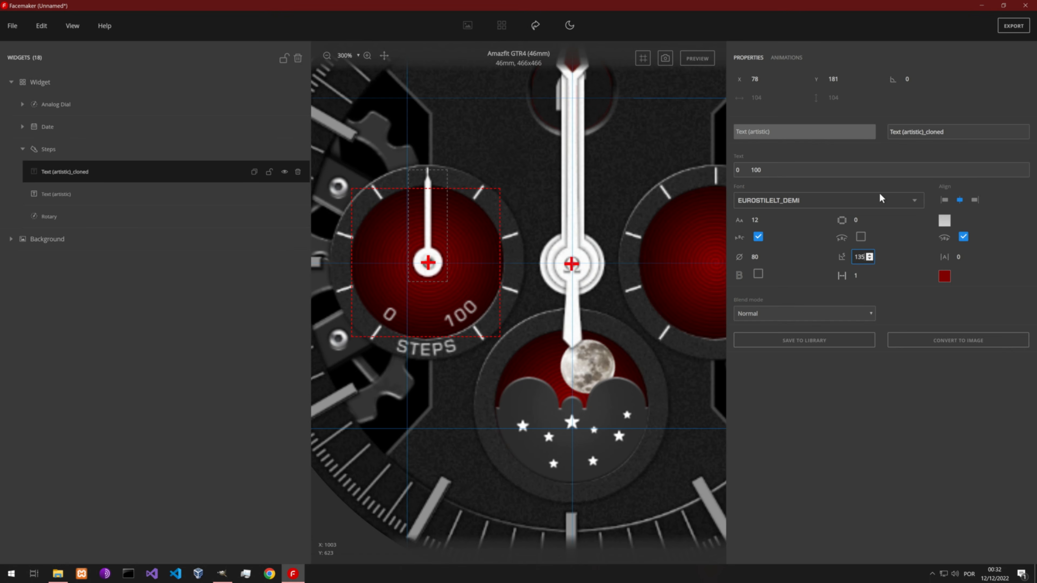
Duplicate the 0–100 text in the Steps widget, make the copy read 50%, and rotate it to the dial's upper arc.
{"action": "left_click", "coordinate": [252, 174]}
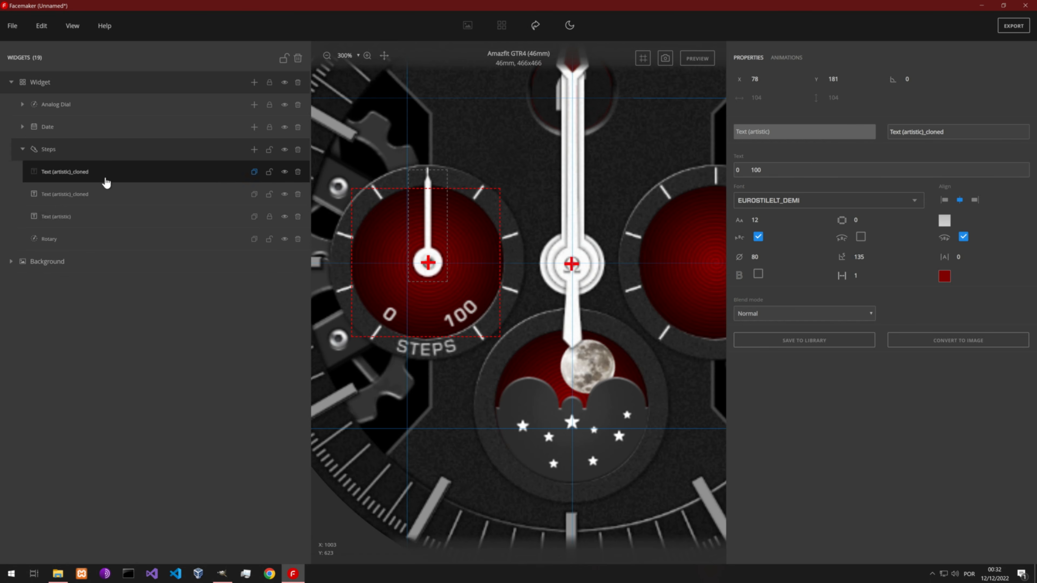
{"action": "left_click_drag", "start_coordinate": [773, 170], "coordinate": [666, 165]}
{"action": "type", "text": "5"}
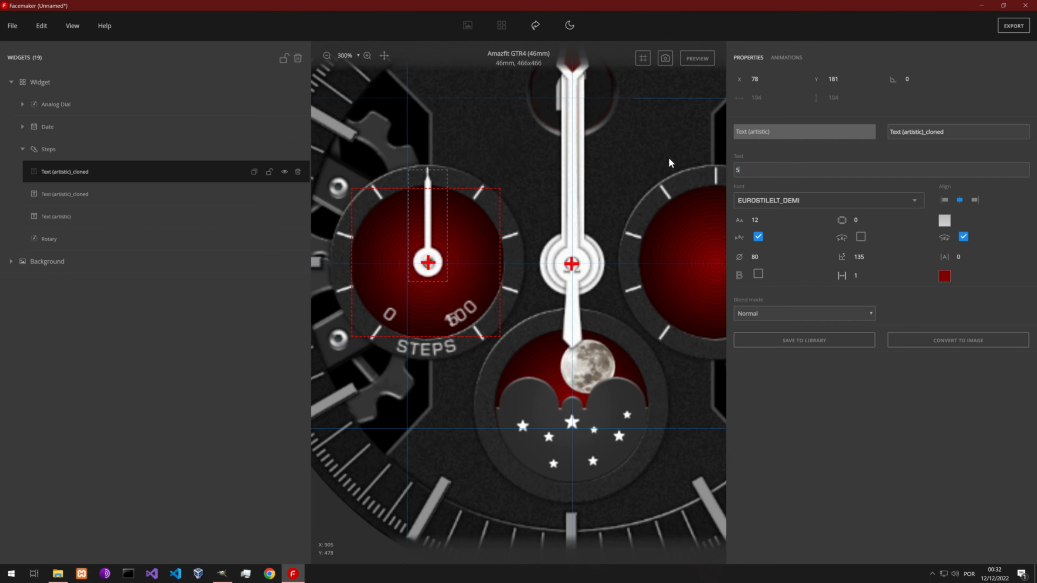
{"action": "type", "text": "00"}
{"action": "left_click", "coordinate": [869, 260]}
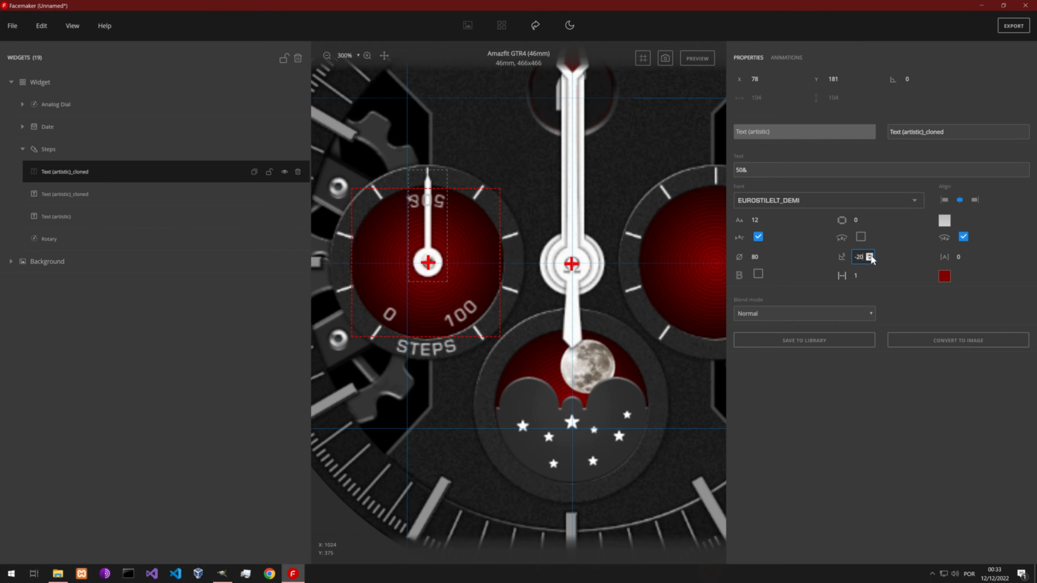
{"action": "left_click", "coordinate": [756, 169]}
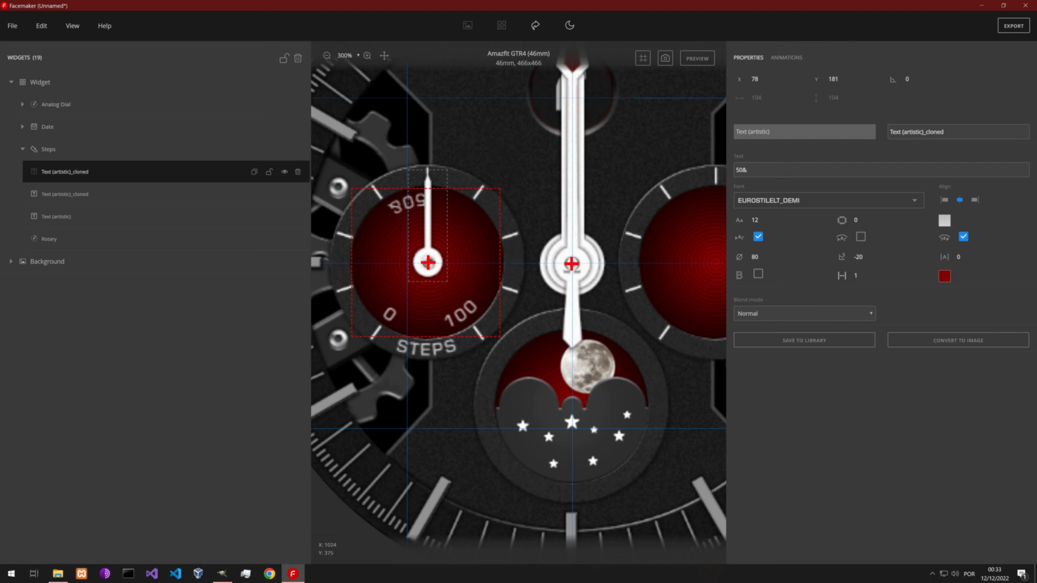
{"action": "key", "text": "BackSpace"}
{"action": "type", "text": "%"}
Turn off the inverted curve direction of the 50% label and set its start angle to 3.
{"action": "left_click", "coordinate": [870, 258]}
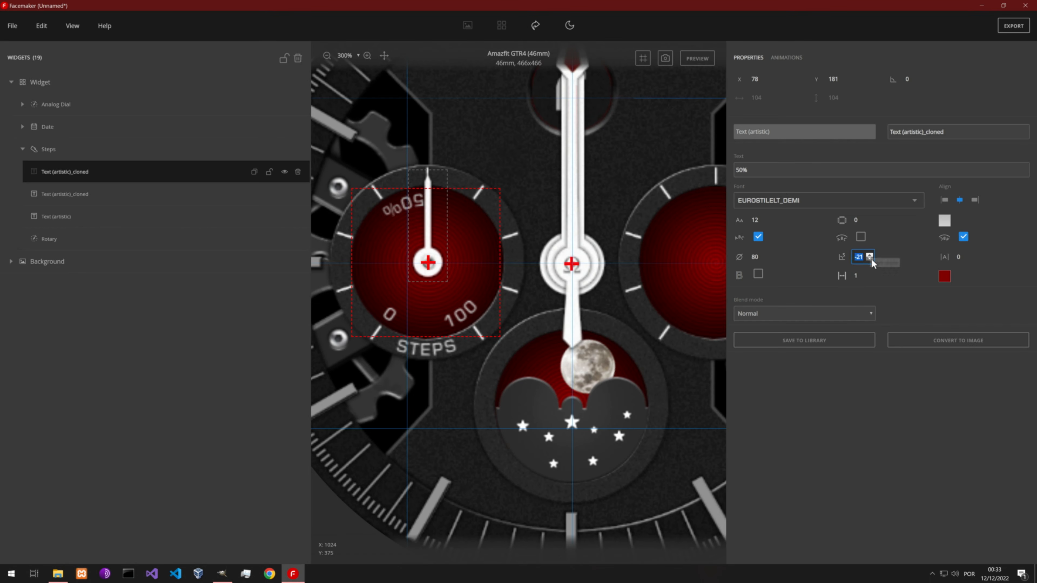
{"action": "left_click", "coordinate": [871, 254]}
{"action": "left_click", "coordinate": [870, 255]}
{"action": "left_click", "coordinate": [871, 255]}
{"action": "left_click", "coordinate": [870, 255]}
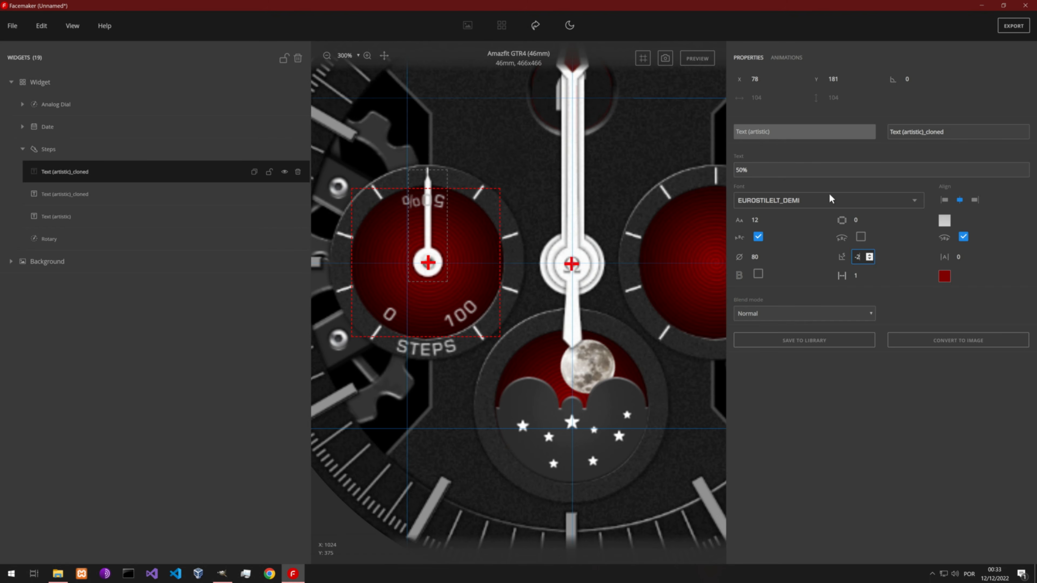
{"action": "left_click", "coordinate": [965, 239]}
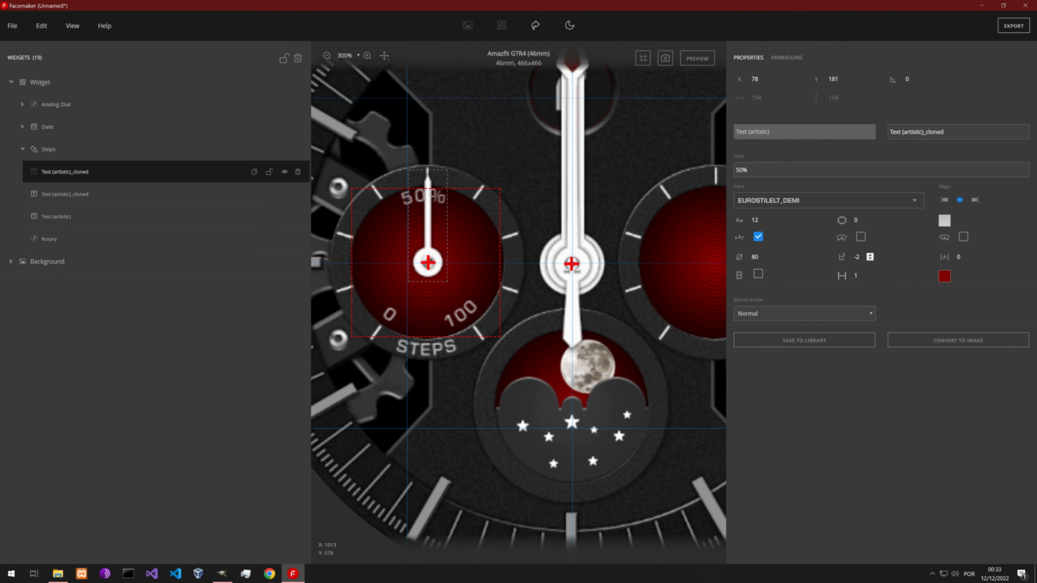
{"action": "left_click", "coordinate": [870, 259]}
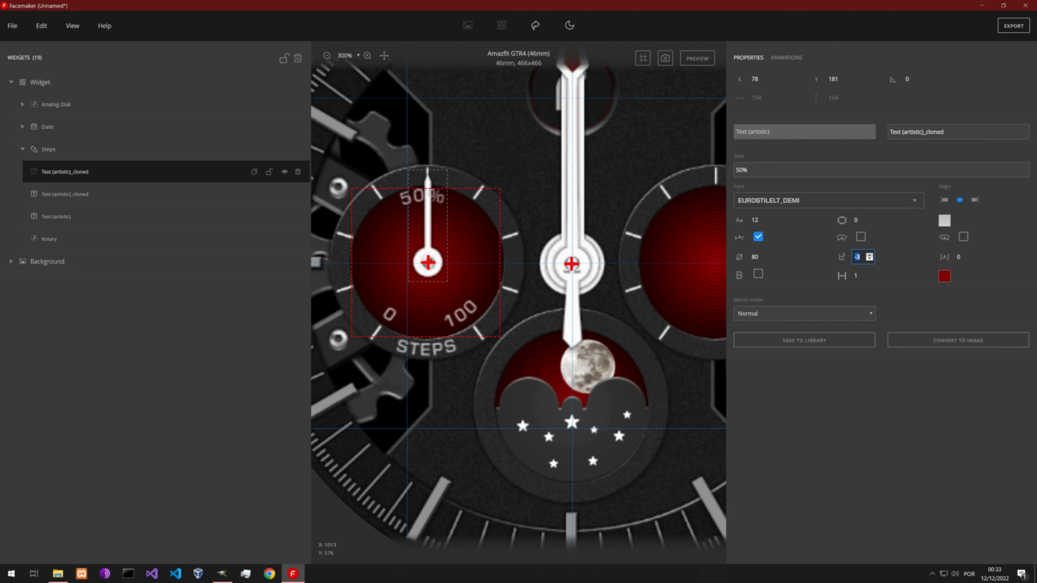
{"action": "scroll", "coordinate": [870, 259], "scroll_direction": "up", "scroll_amount": 6}
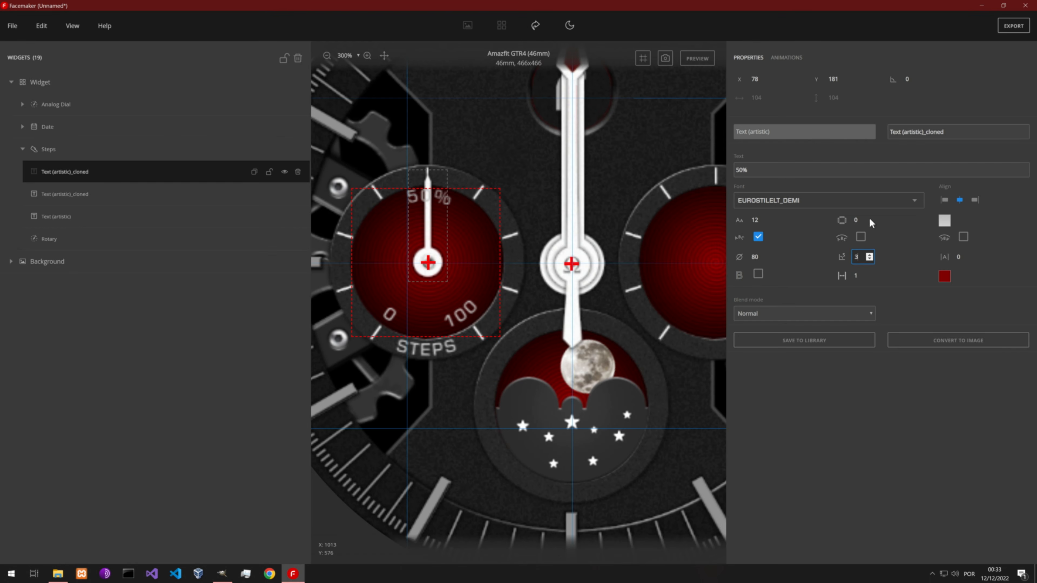
Set the 50% label's Y position to 184 and lock both the 50% and 0–100 labels.
{"action": "left_click", "coordinate": [841, 79]}
{"action": "scroll", "coordinate": [846, 81], "scroll_direction": "up", "scroll_amount": 3}
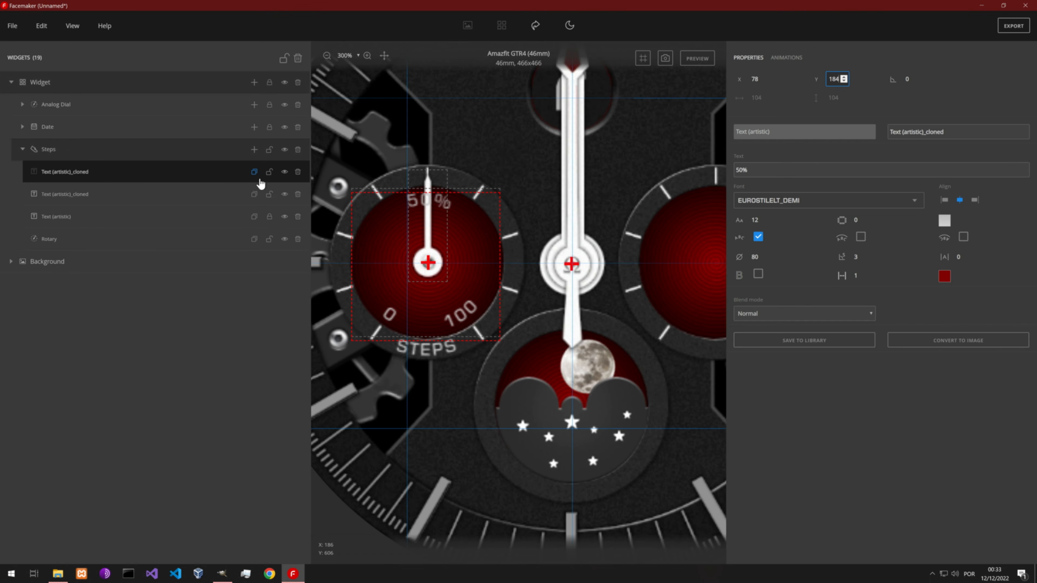
{"action": "left_click", "coordinate": [269, 172]}
{"action": "left_click", "coordinate": [271, 204]}
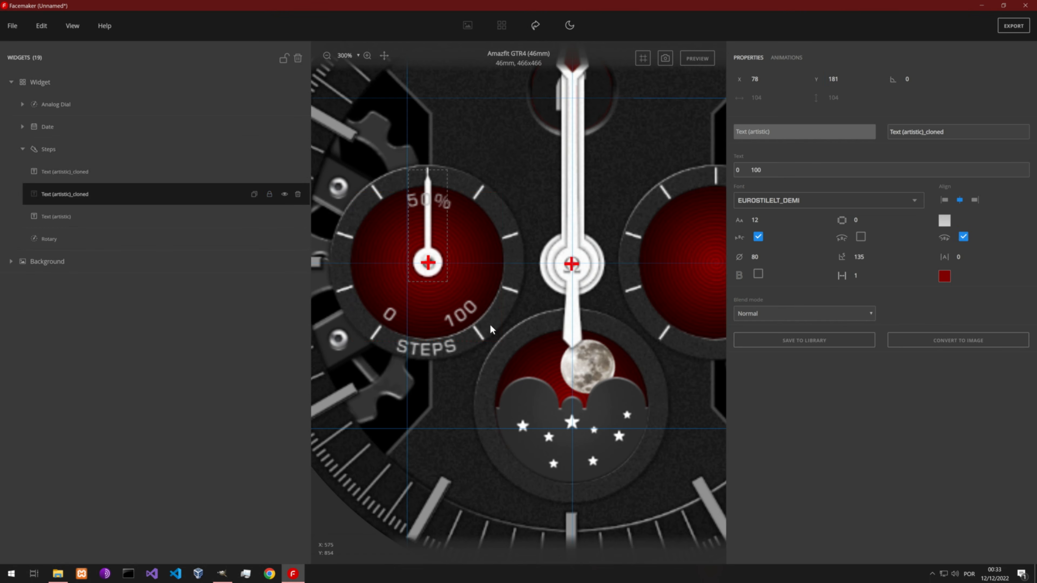
Add a Battery widget and place it between Date and Steps in the widget order.
{"action": "scroll", "coordinate": [433, 282], "scroll_direction": "down", "scroll_amount": 4}
{"action": "scroll", "coordinate": [503, 297], "scroll_direction": "up", "scroll_amount": 3}
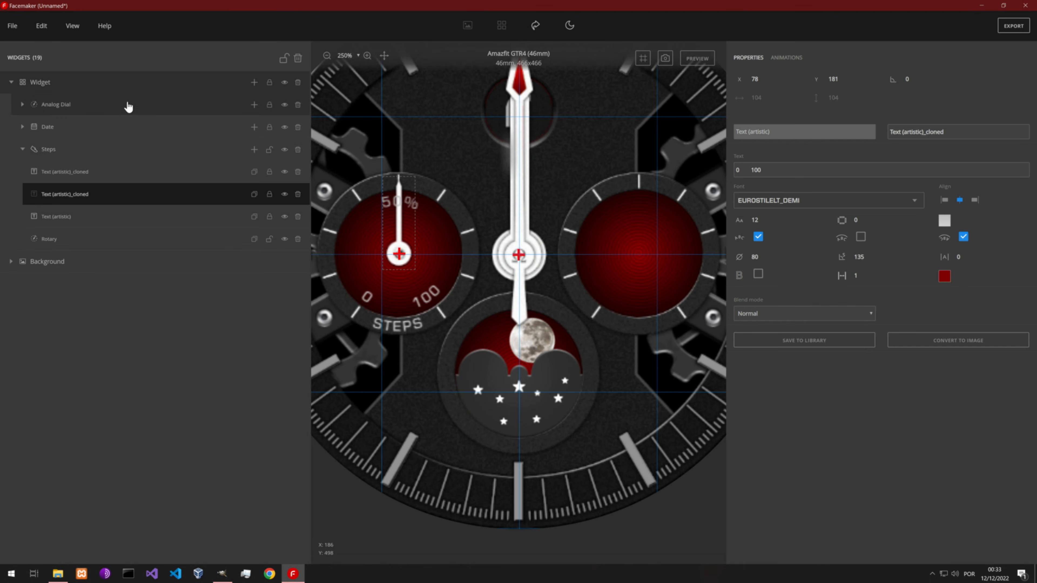
{"action": "left_click", "coordinate": [254, 83]}
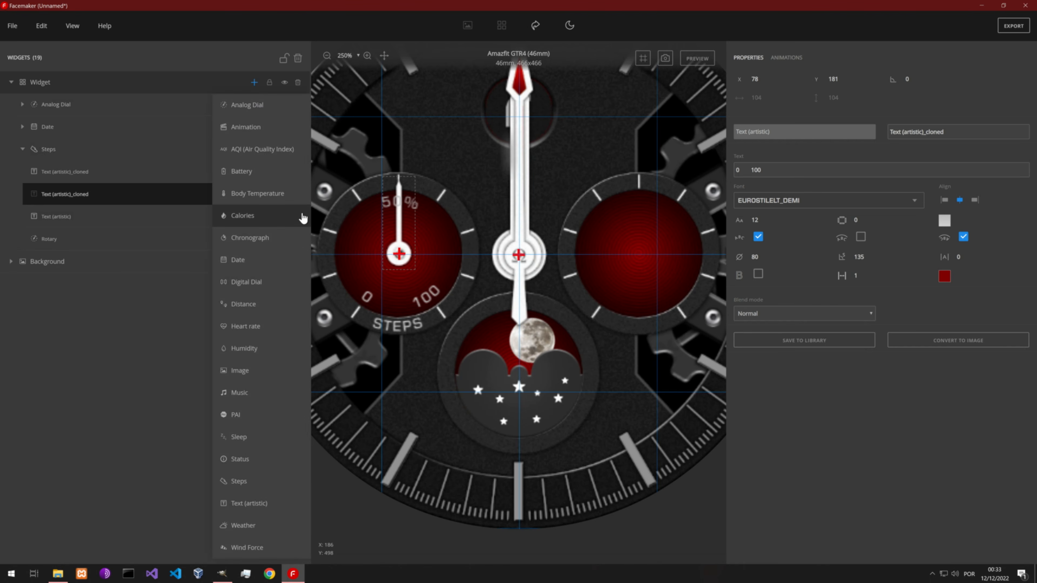
{"action": "left_click", "coordinate": [270, 181]}
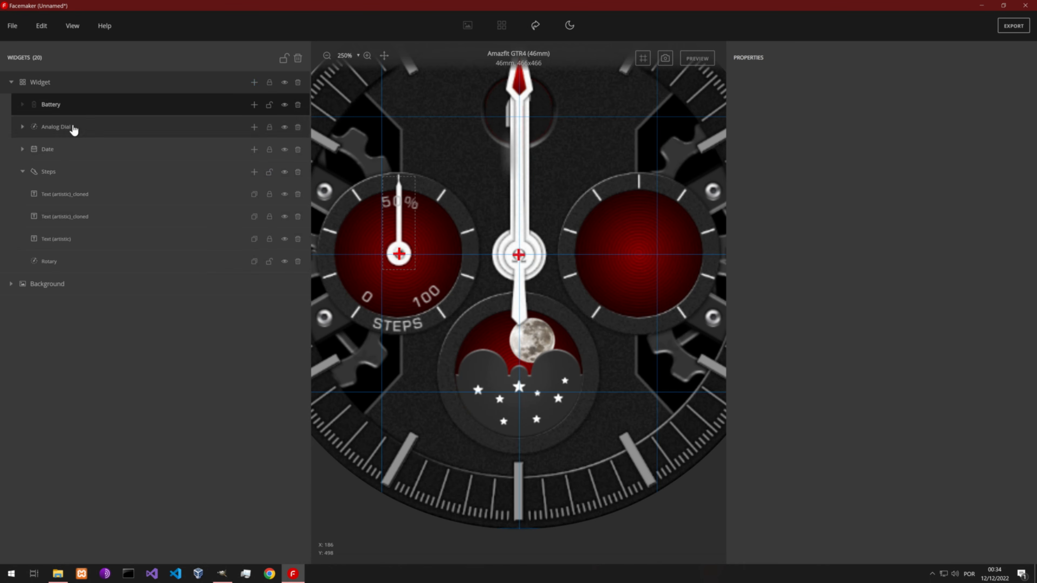
{"action": "left_click_drag", "start_coordinate": [70, 110], "coordinate": [41, 149]}
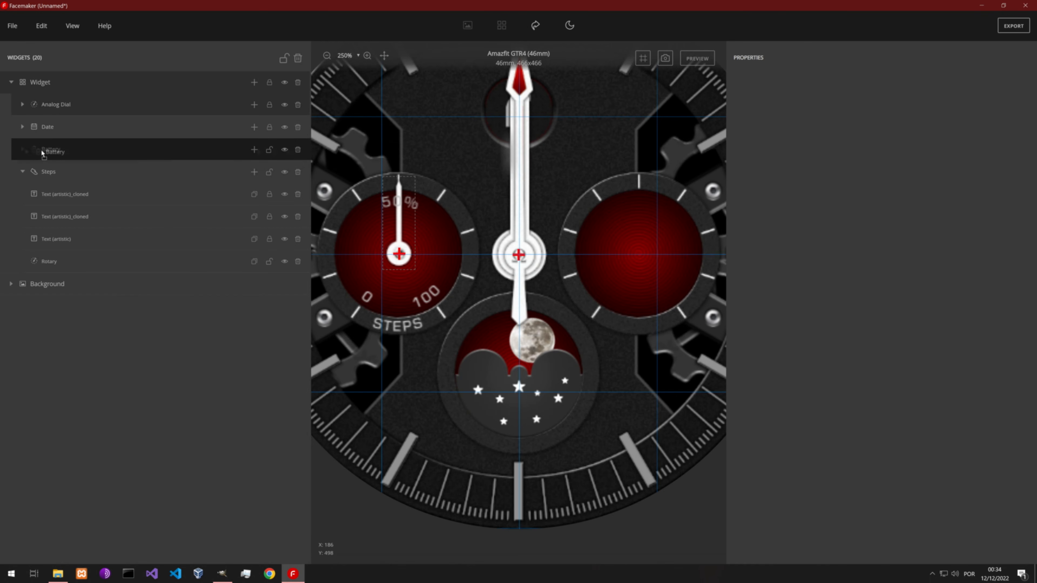
Copy the 0–100 label from Steps into the Battery widget and set the copy's X position to 281.
{"action": "left_click", "coordinate": [63, 219]}
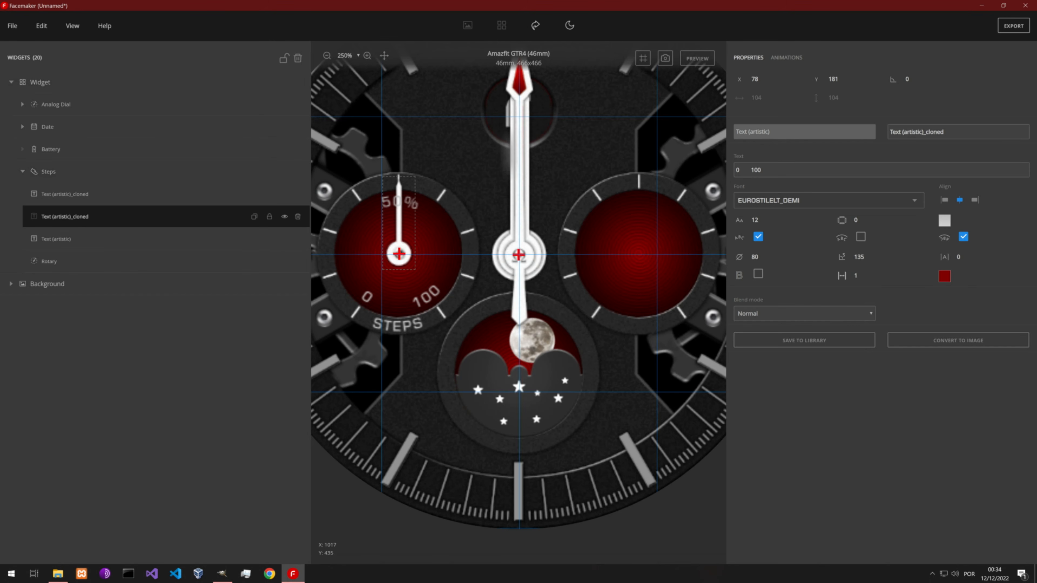
{"action": "left_click", "coordinate": [90, 154]}
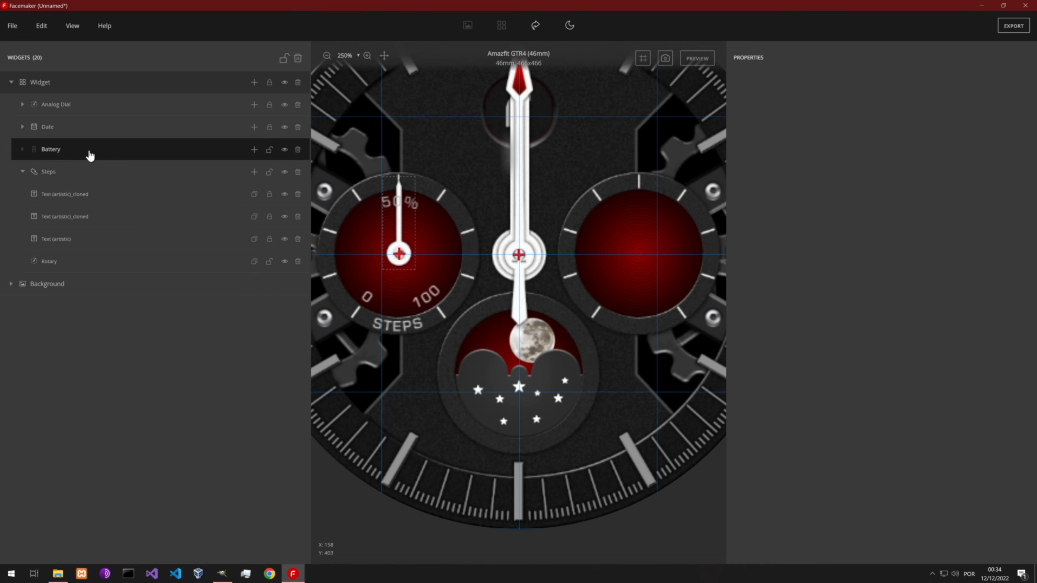
{"action": "key", "text": "ctrl+v"}
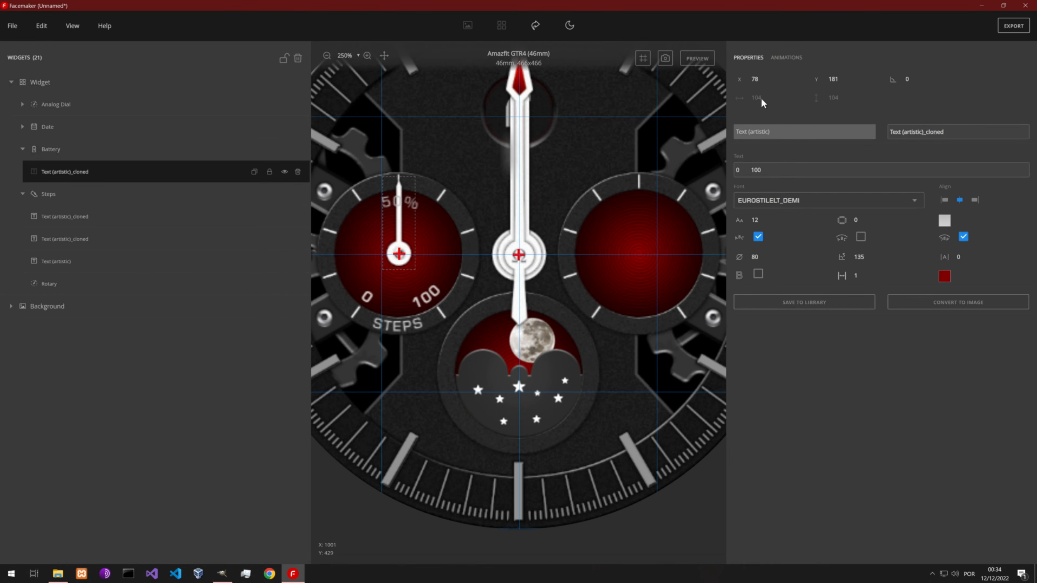
{"action": "left_click", "coordinate": [767, 78]}
{"action": "left_click_drag", "start_coordinate": [767, 78], "coordinate": [768, 79]}
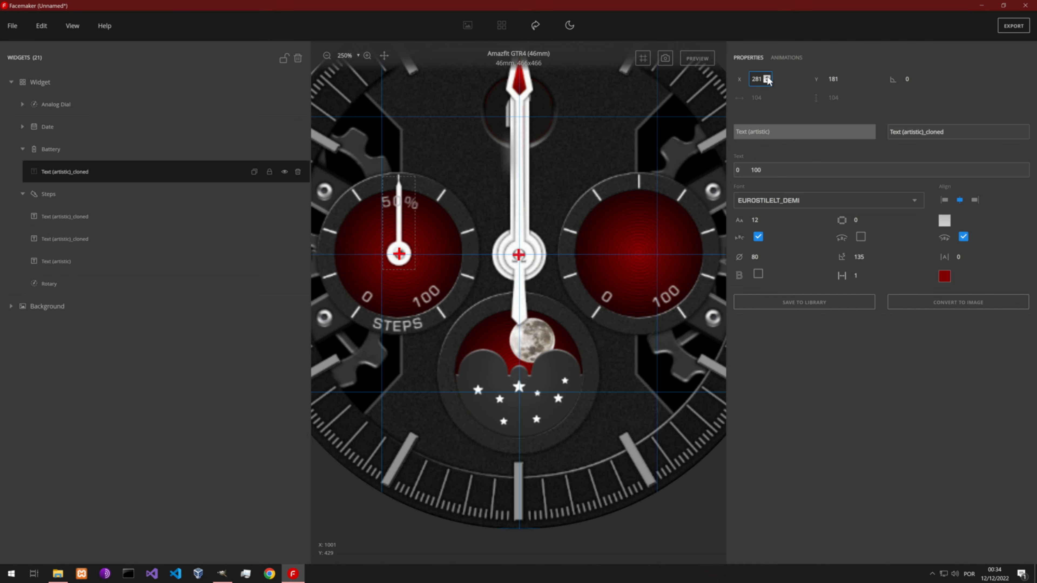
{"action": "left_click_drag", "start_coordinate": [767, 79], "coordinate": [767, 79]}
{"action": "left_click", "coordinate": [767, 82]}
Reverse the Battery scale text so it reads 100 first and 0 last.
{"action": "left_click", "coordinate": [733, 173]}
{"action": "type", "text": "10"}
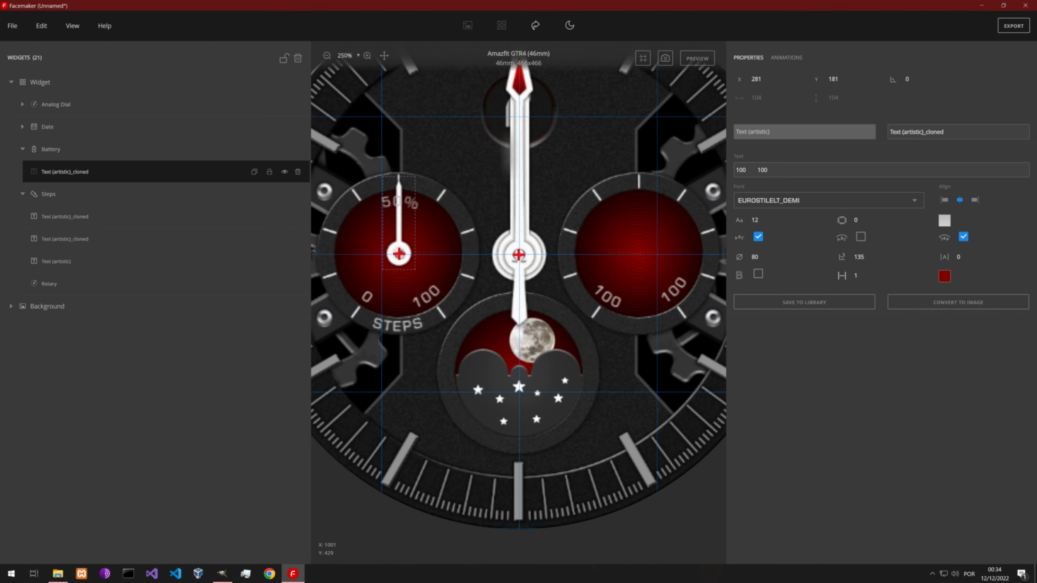
{"action": "key", "text": "Delete"}
{"action": "key", "text": "Delete"}
Set the Battery scale text's start angle to 145 and slightly widen the gap between 100 and 0.
{"action": "left_click", "coordinate": [870, 262]}
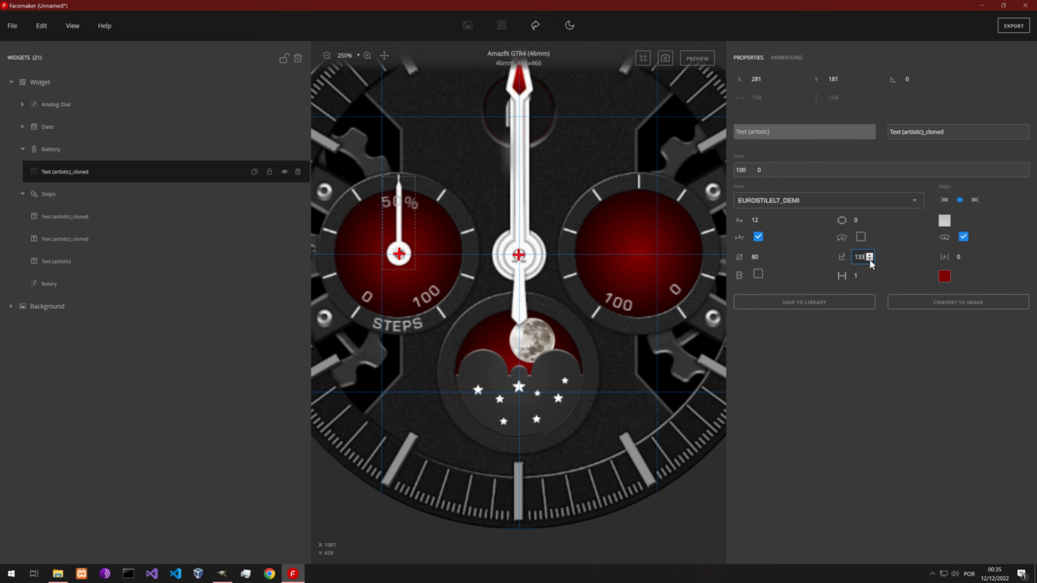
{"action": "scroll", "coordinate": [870, 258], "scroll_direction": "up", "scroll_amount": 9}
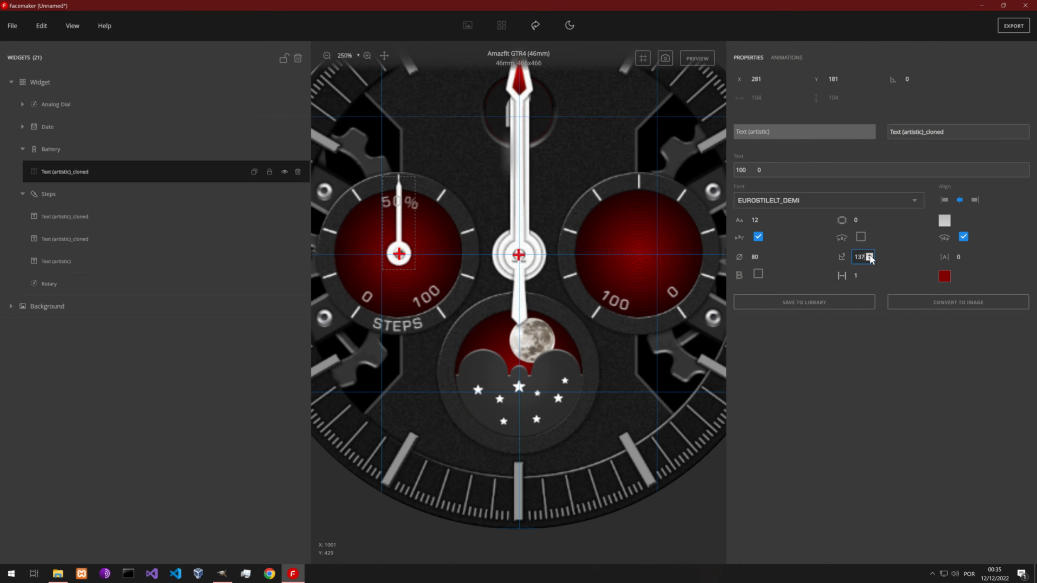
{"action": "scroll", "coordinate": [869, 259], "scroll_direction": "up", "scroll_amount": 2}
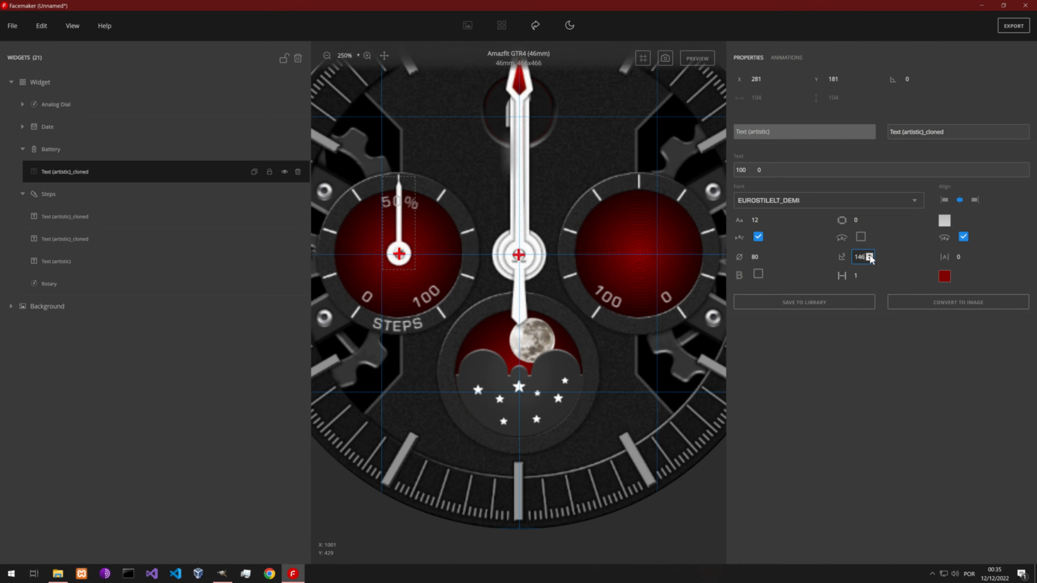
{"action": "left_click", "coordinate": [747, 170]}
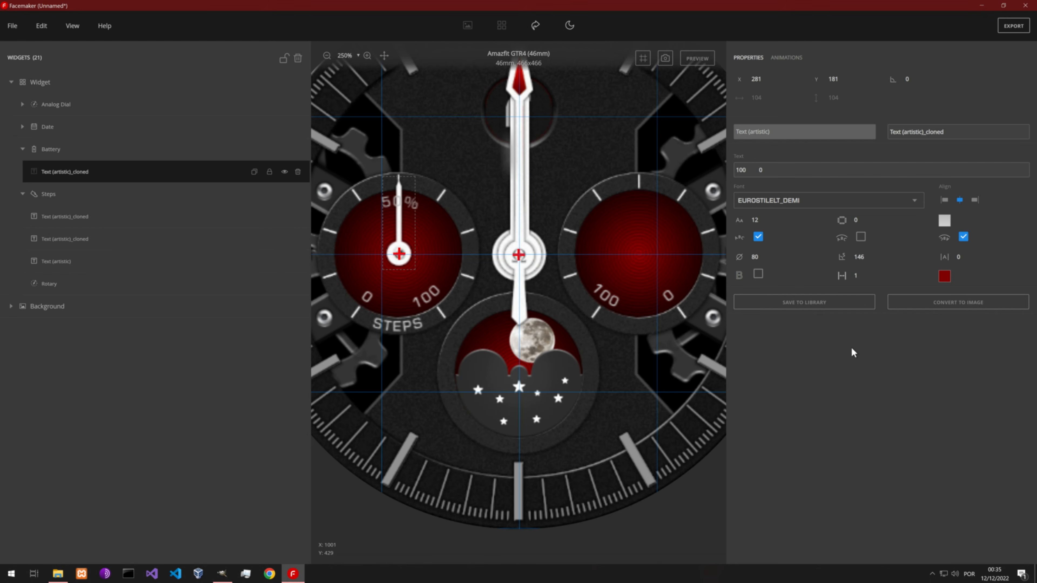
{"action": "left_click", "coordinate": [869, 258]}
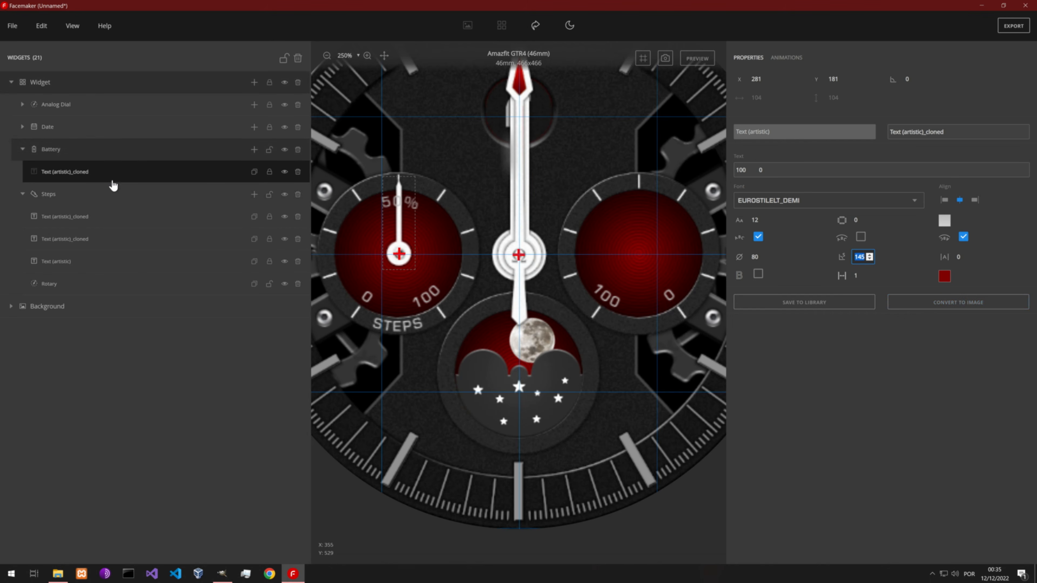
Copy the 50% label from Steps into the Battery widget and set the copy's X position to 283.
{"action": "left_click", "coordinate": [79, 226]}
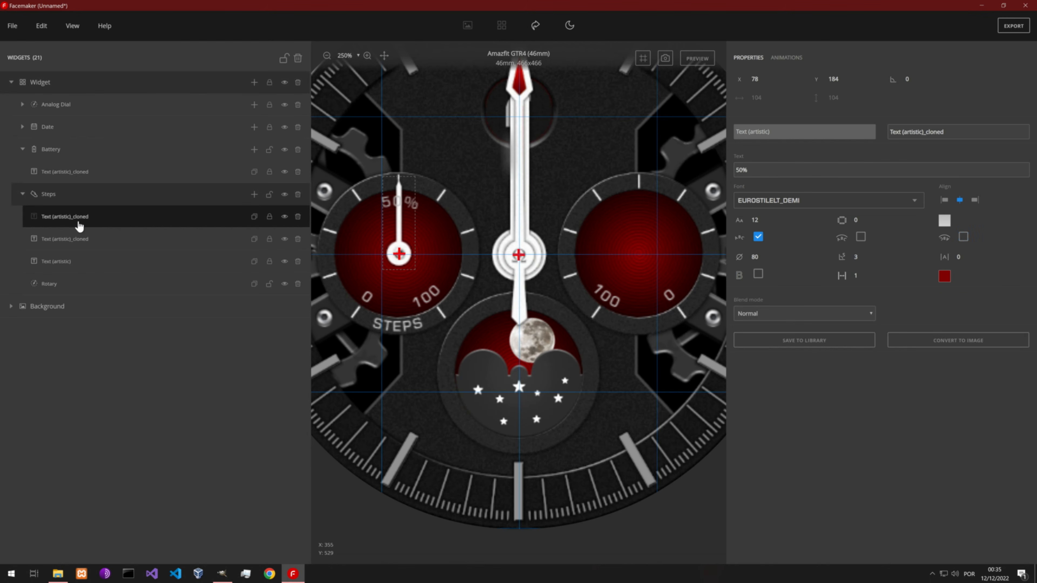
{"action": "left_click", "coordinate": [66, 156]}
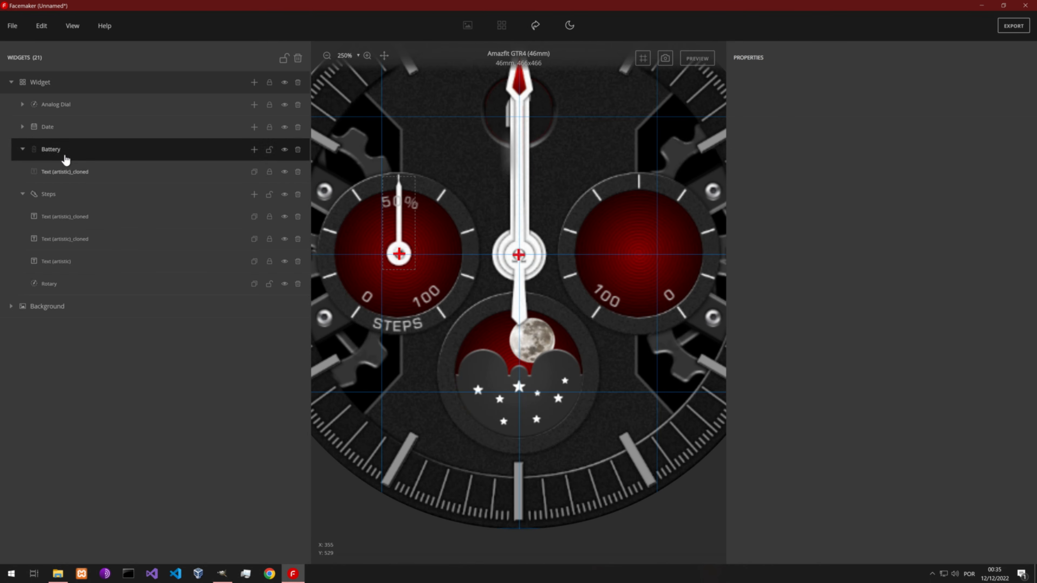
{"action": "key", "text": "ctrl+v"}
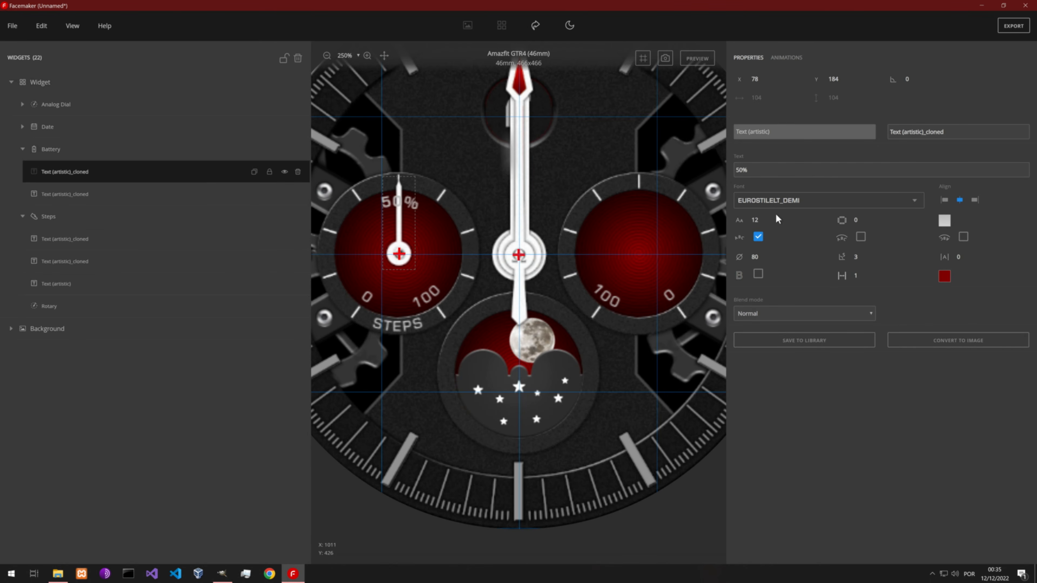
{"action": "left_click", "coordinate": [766, 77]}
{"action": "left_click_drag", "start_coordinate": [767, 79], "coordinate": [766, 80]}
{"action": "left_click", "coordinate": [766, 78]}
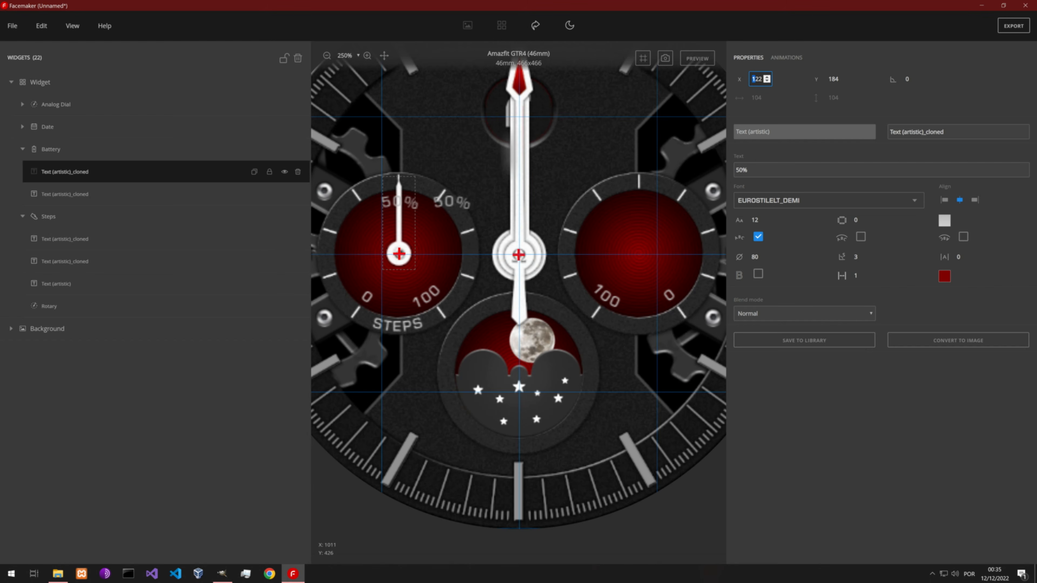
{"action": "type", "text": "2"}
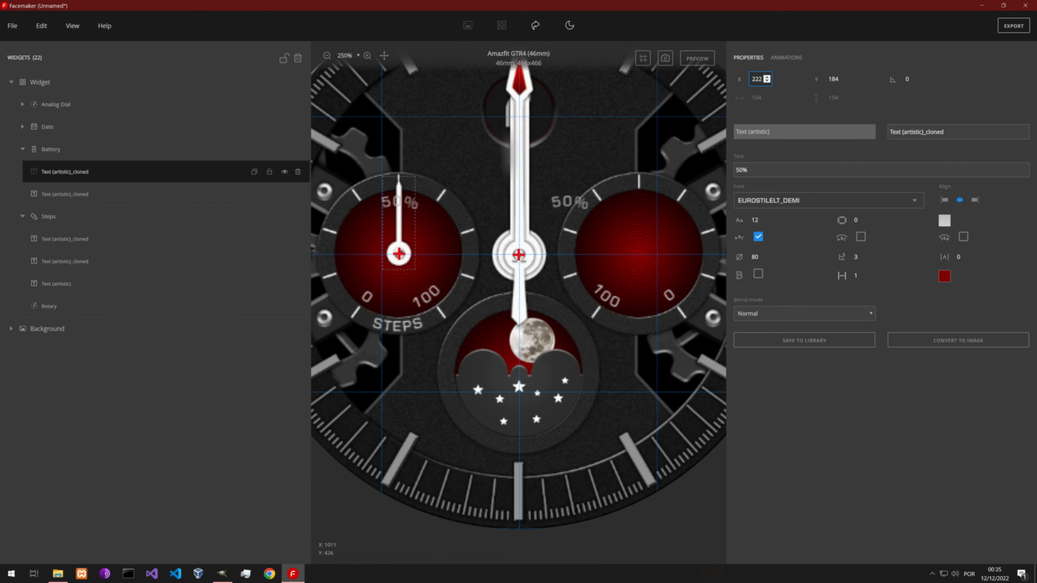
{"action": "left_click", "coordinate": [767, 77]}
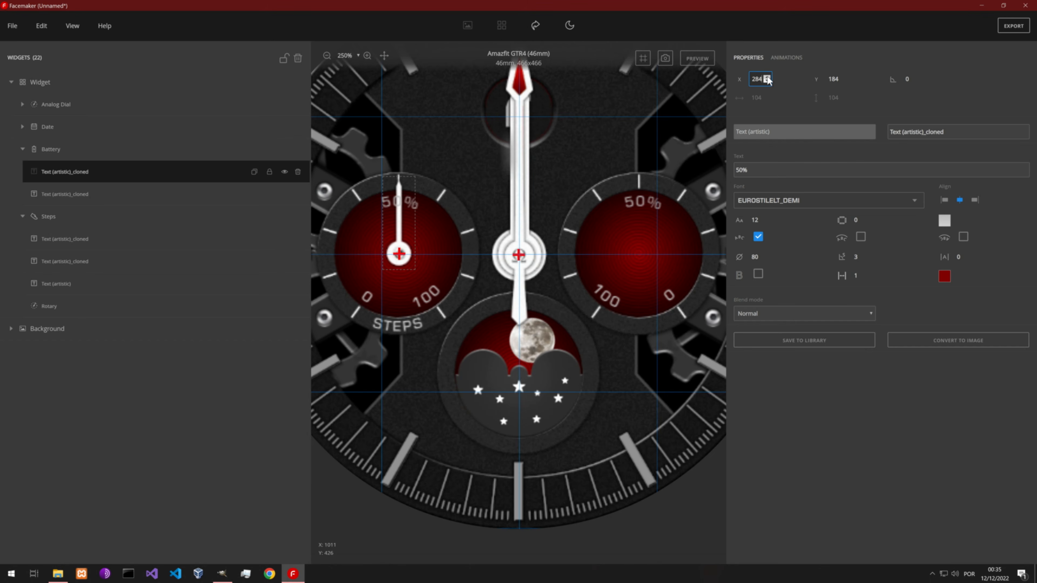
{"action": "left_click", "coordinate": [767, 81]}
{"action": "scroll", "coordinate": [706, 218], "scroll_direction": "down", "scroll_amount": 3}
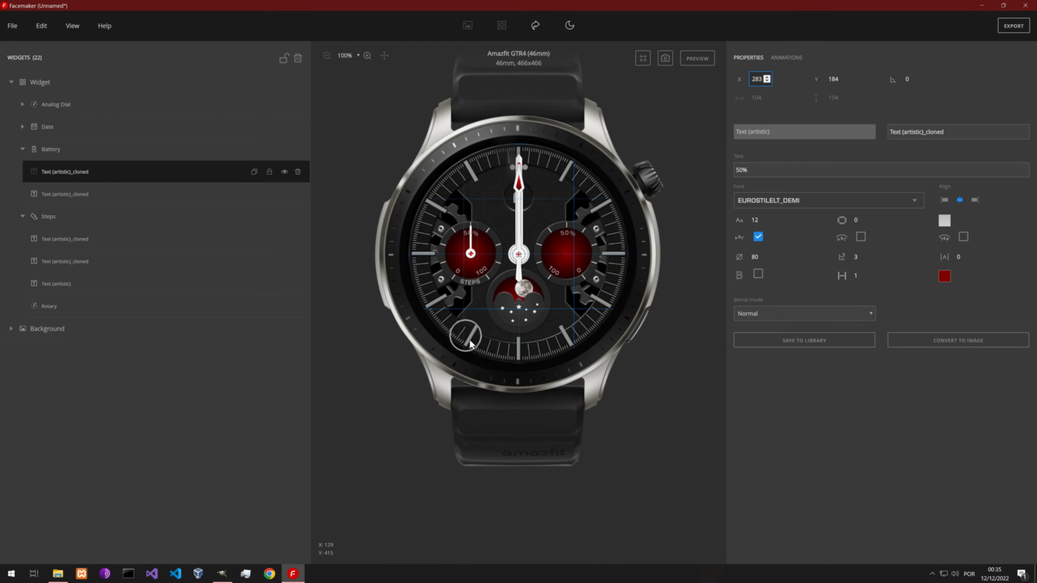
{"action": "scroll", "coordinate": [463, 278], "scroll_direction": "up", "scroll_amount": 3}
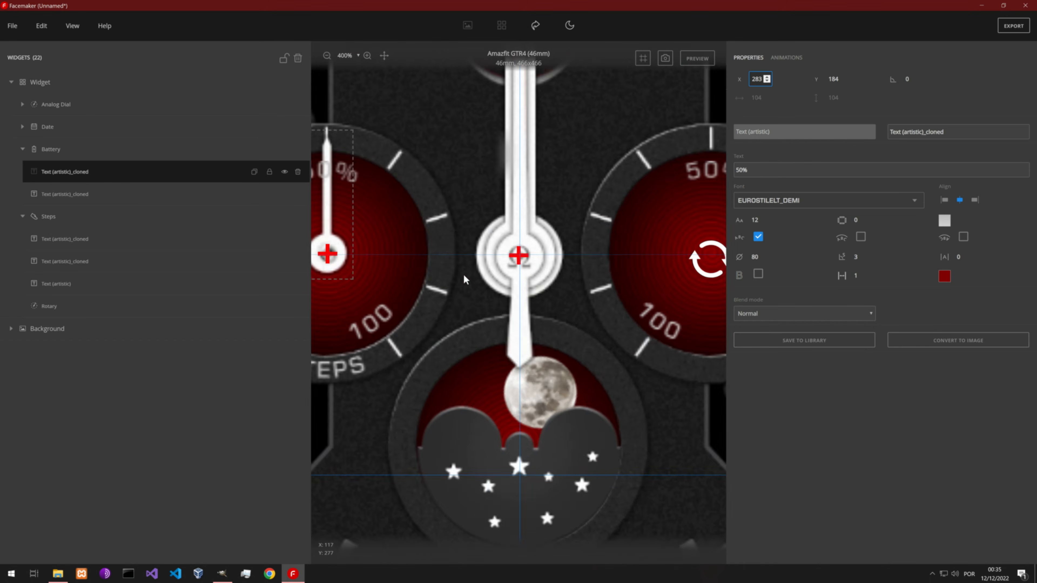
{"action": "scroll", "coordinate": [463, 274], "scroll_direction": "down", "scroll_amount": 3}
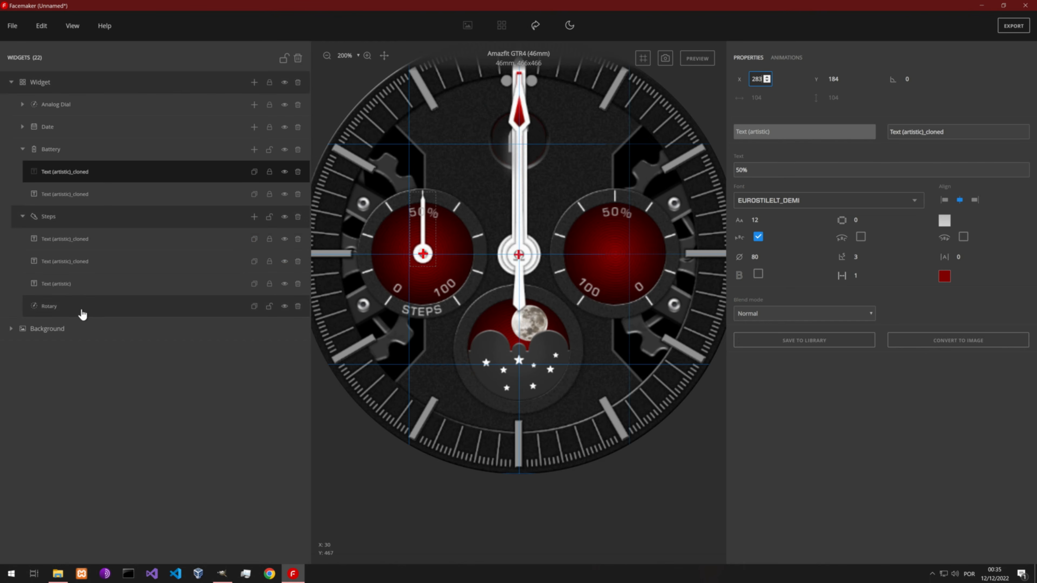
Set the Steps hand's start angle to -143 and its end angle to 145.
{"action": "left_click", "coordinate": [78, 316]}
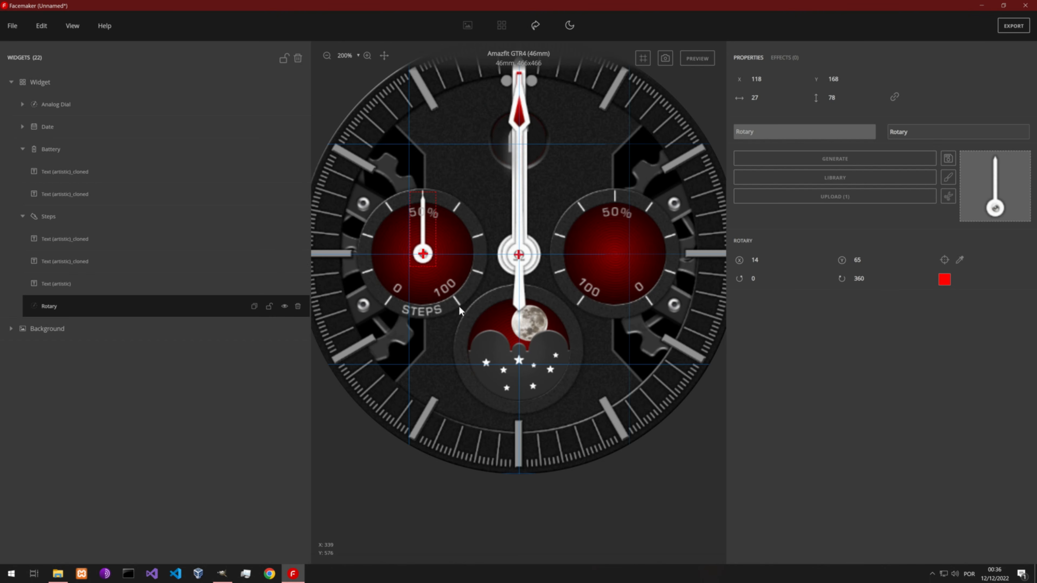
{"action": "left_click", "coordinate": [752, 280]}
{"action": "key", "text": "BackSpace"}
{"action": "type", "text": "-14"}
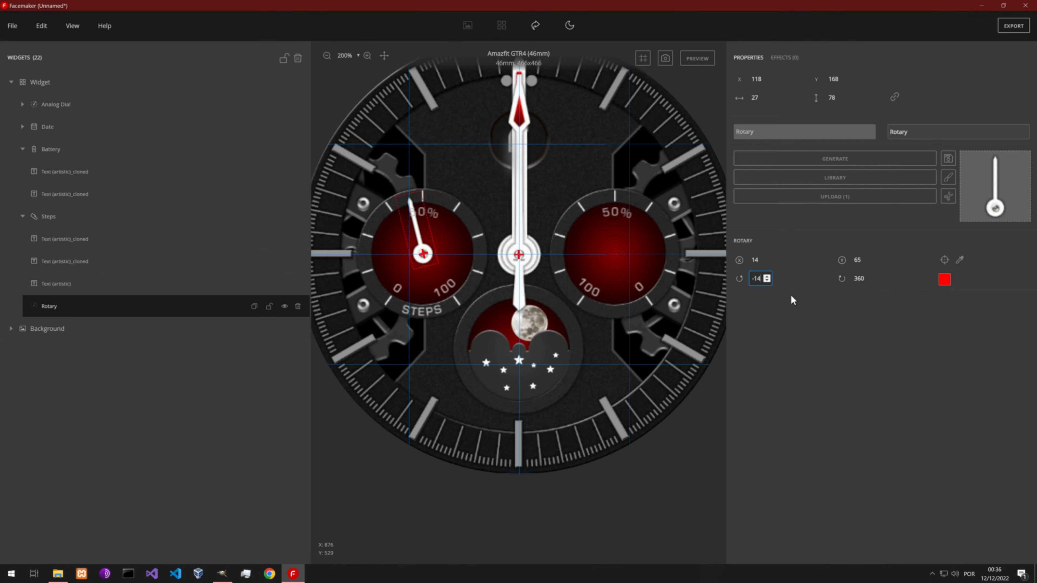
{"action": "type", "text": "3"}
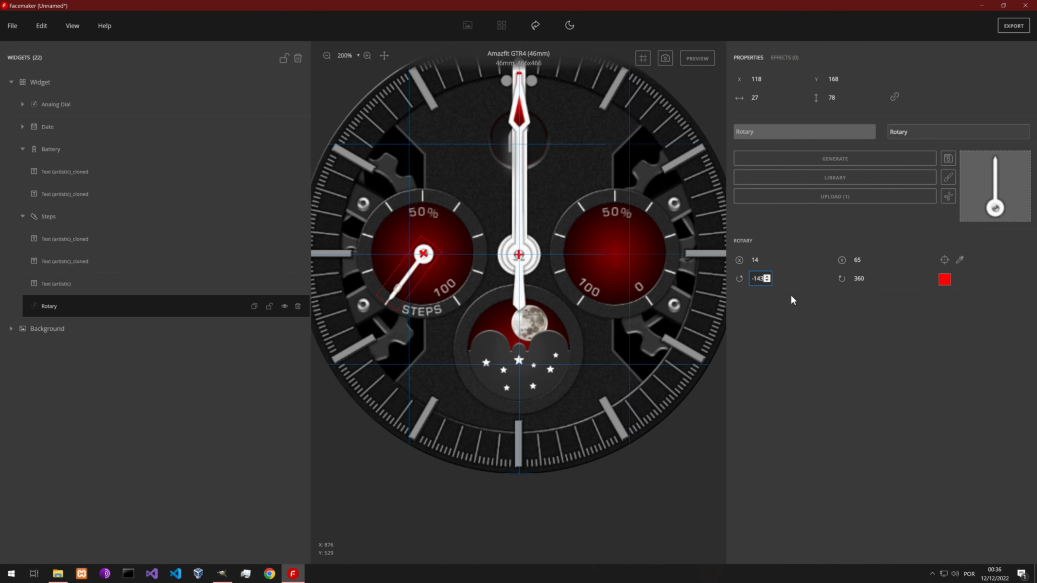
{"action": "left_click", "coordinate": [857, 279]}
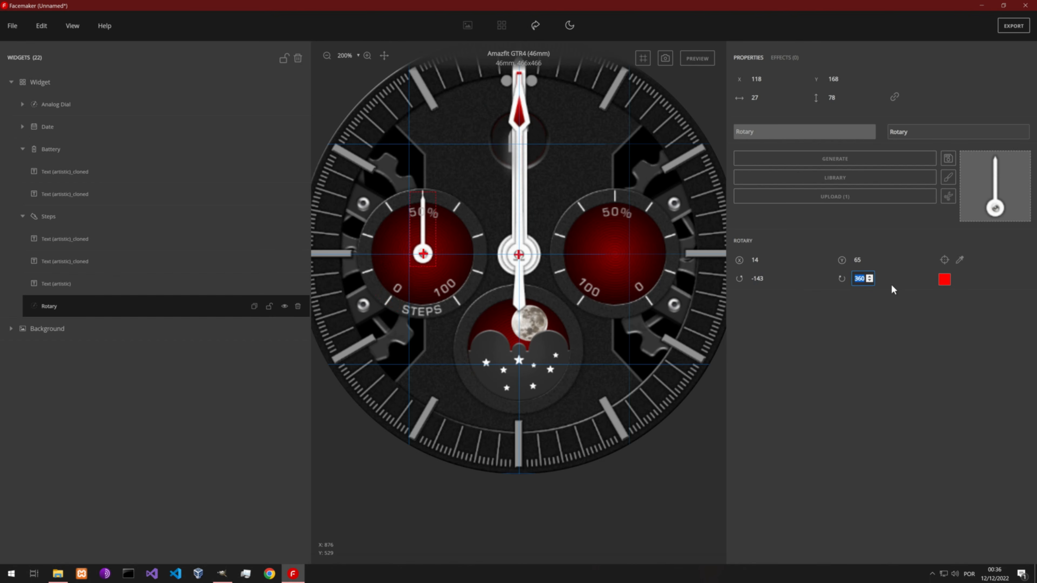
{"action": "type", "text": "145"}
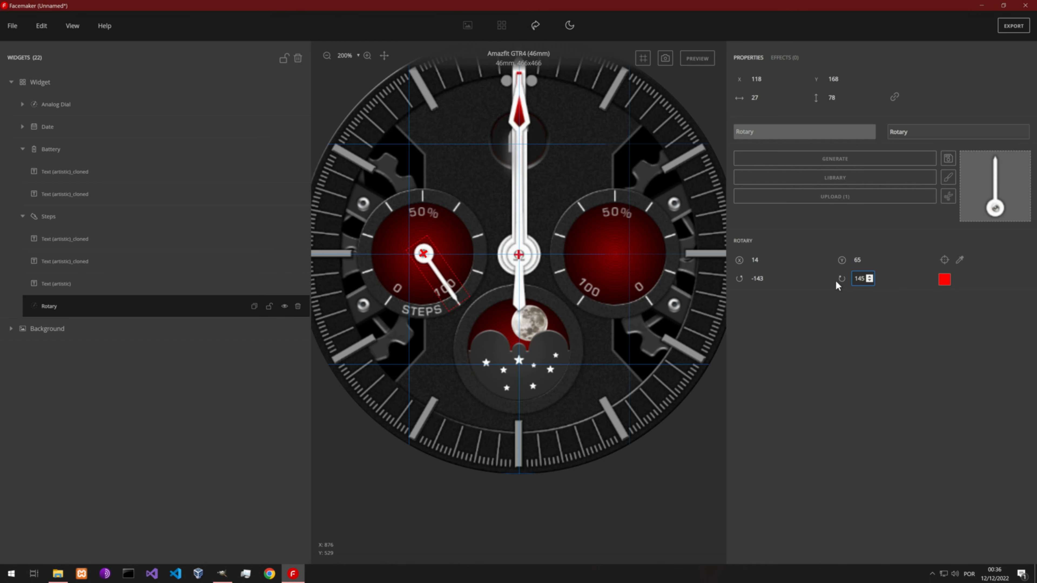
{"action": "left_click", "coordinate": [835, 329]}
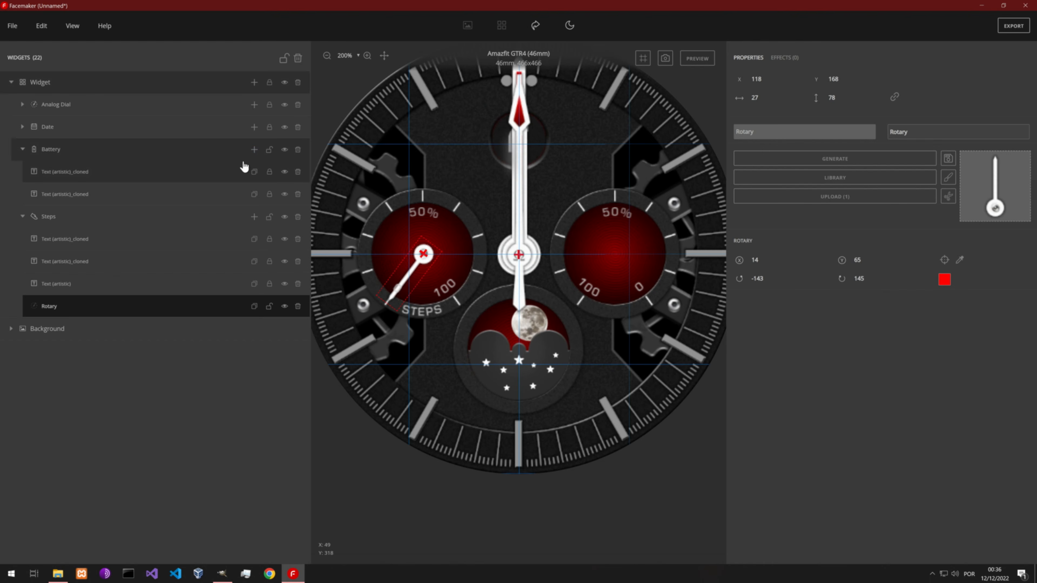
Add a Rotary element to the Battery widget and move the Rotary above the text elements in both Battery and Steps.
{"action": "left_click", "coordinate": [254, 149]}
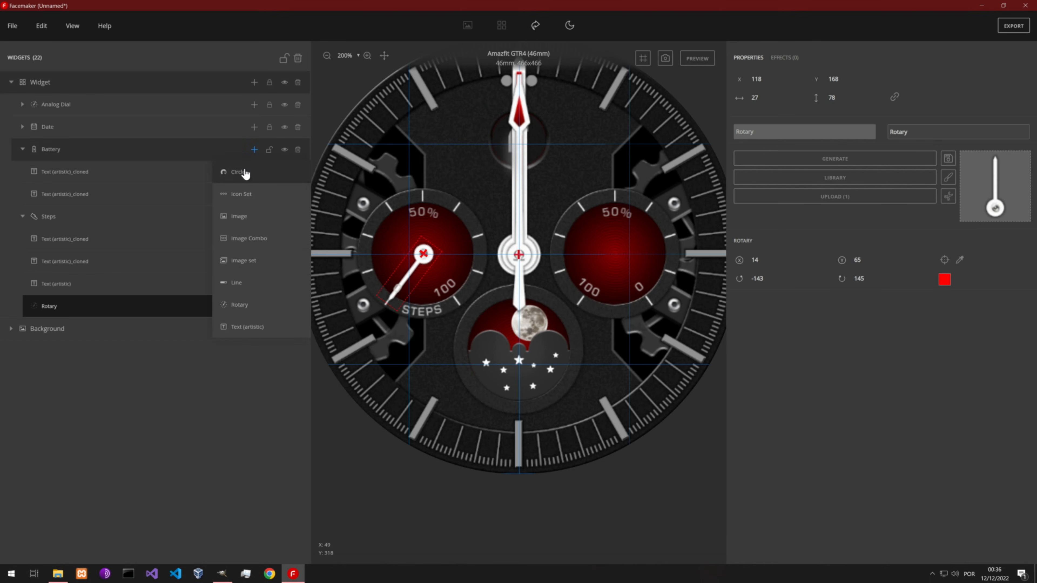
{"action": "left_click", "coordinate": [256, 307]}
{"action": "left_click_drag", "start_coordinate": [73, 182], "coordinate": [99, 222]}
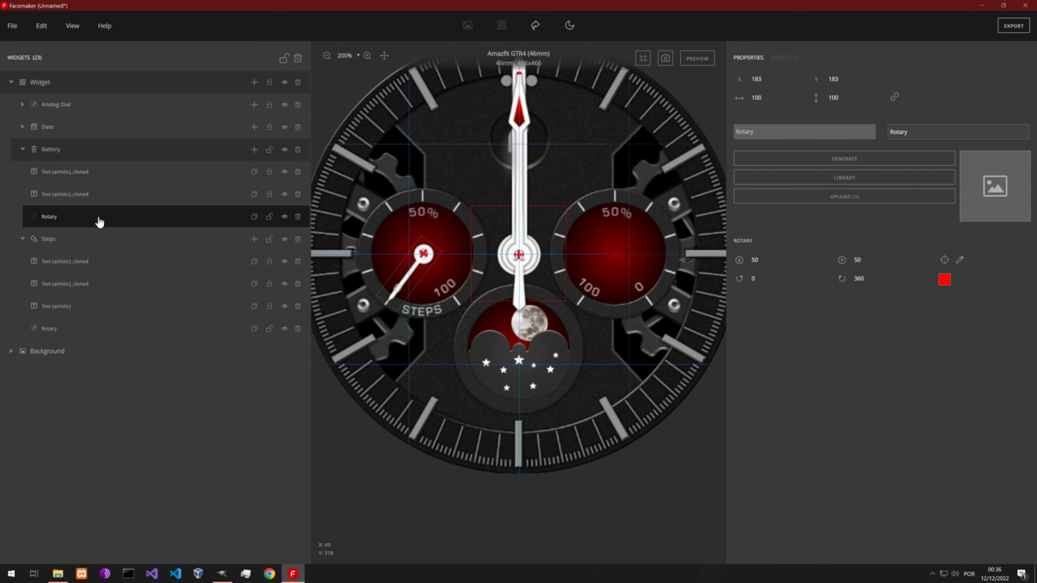
{"action": "left_click_drag", "start_coordinate": [94, 217], "coordinate": [78, 171]}
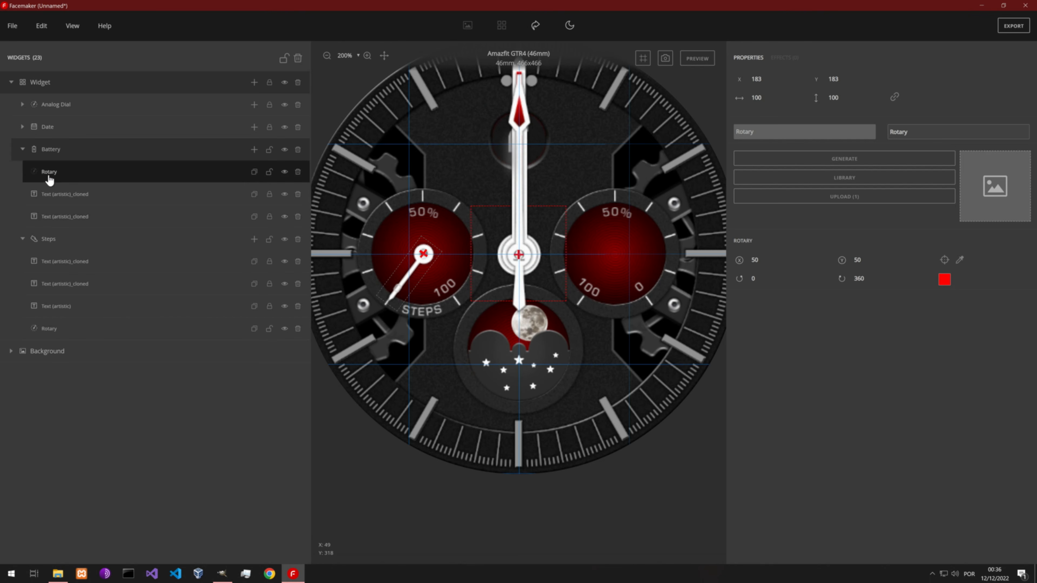
{"action": "left_click", "coordinate": [67, 330]}
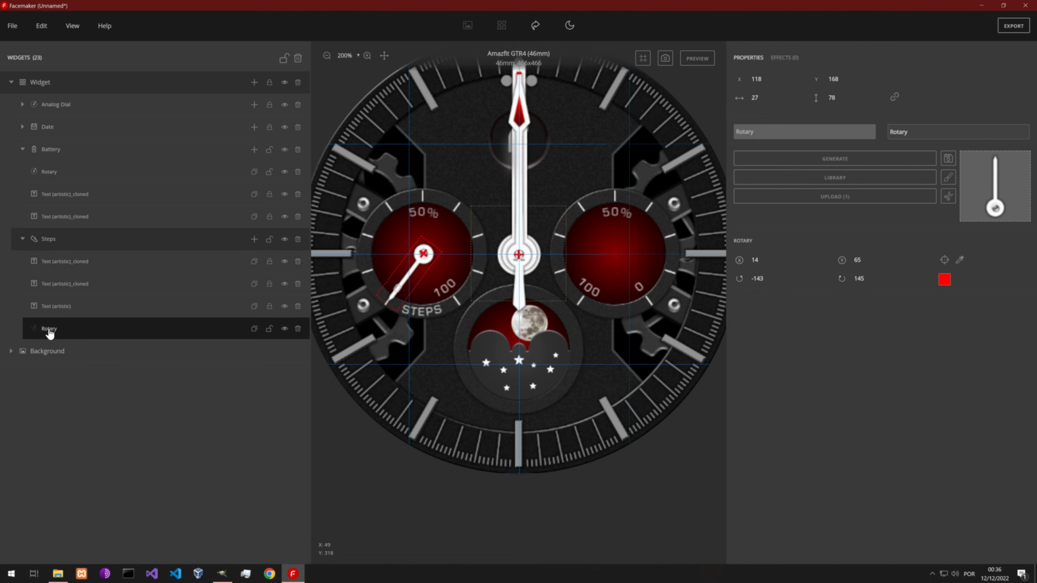
{"action": "left_click_drag", "start_coordinate": [50, 331], "coordinate": [46, 264]}
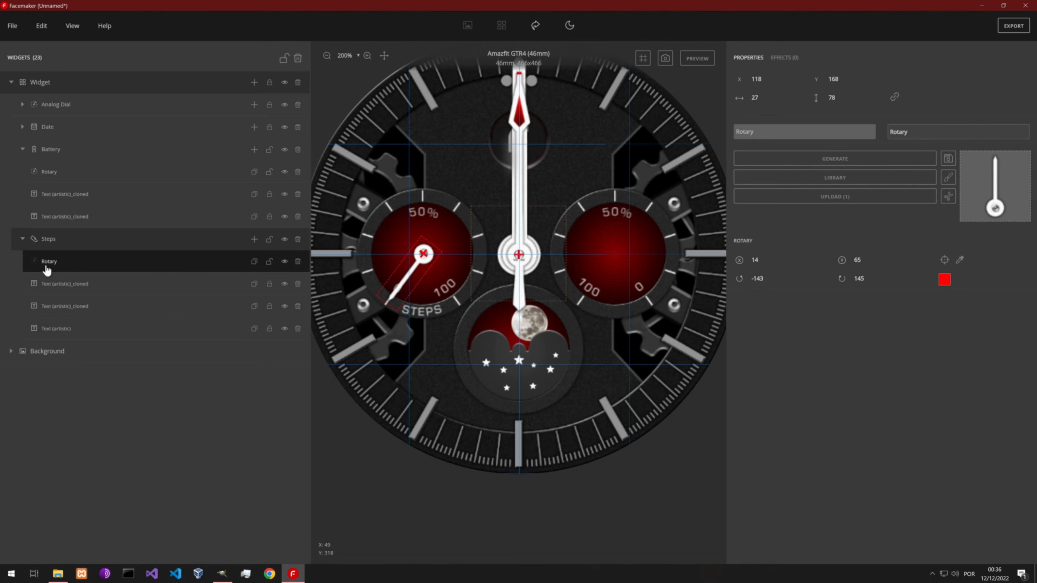
Load the small subdial hand image from the file folder into the Battery Rotary.
{"action": "left_click", "coordinate": [51, 172]}
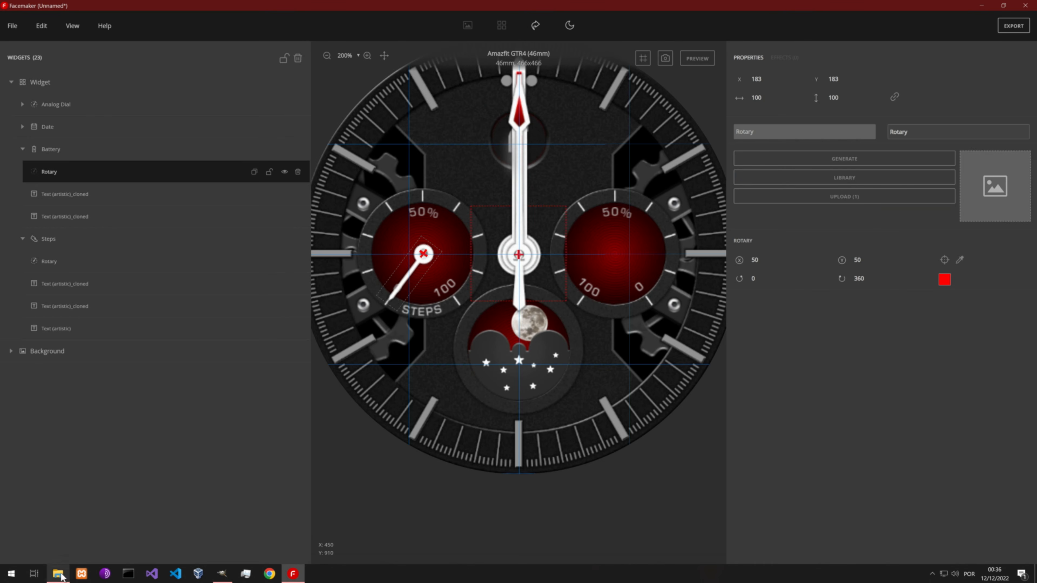
{"action": "left_click", "coordinate": [57, 573]}
{"action": "left_click_drag", "start_coordinate": [207, 230], "coordinate": [983, 192]}
{"action": "left_click", "coordinate": [890, 354]}
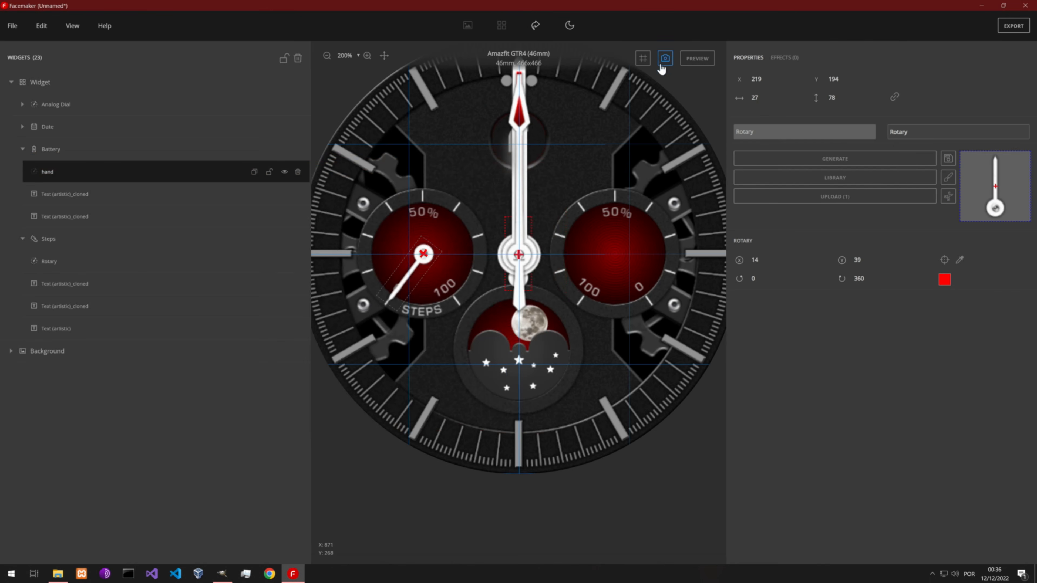
Position the Battery hand over the right subdial at X 321 and Y 168, level with the Steps hand.
{"action": "left_click", "coordinate": [421, 254]}
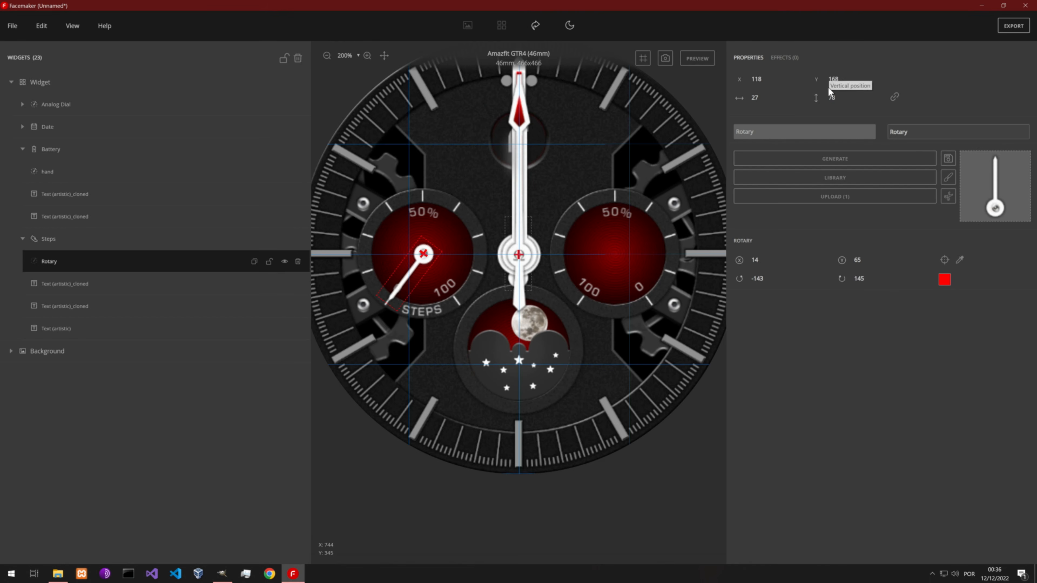
{"action": "left_click", "coordinate": [76, 179]}
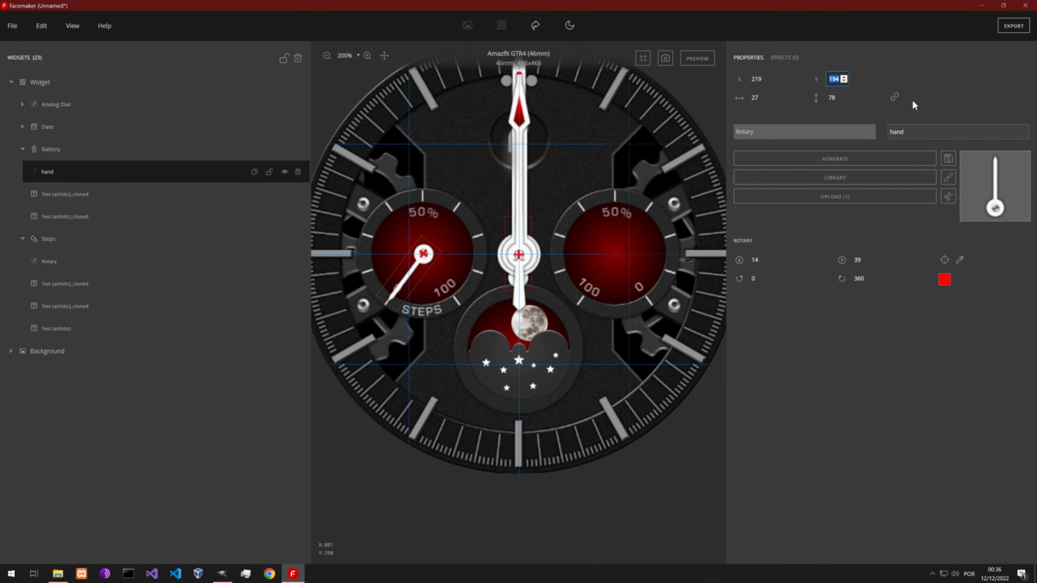
{"action": "type", "text": "168"}
{"action": "left_click", "coordinate": [767, 78]}
{"action": "left_click", "coordinate": [767, 78]}
{"action": "left_click", "coordinate": [767, 78]}
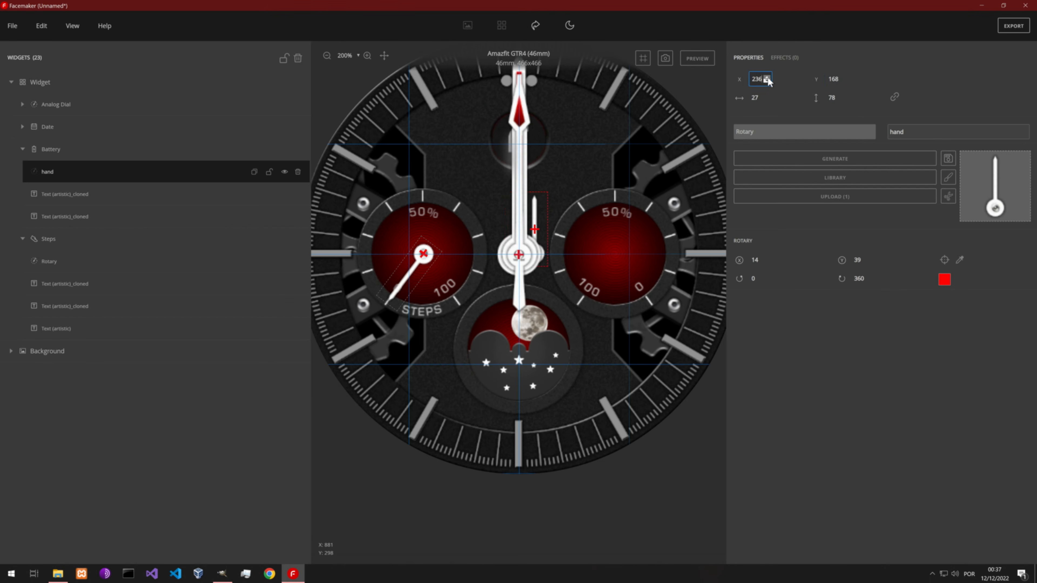
{"action": "left_click_drag", "start_coordinate": [767, 78], "coordinate": [767, 78]}
Set the Battery hand's rotation centre Y to 65 to match the Steps hand.
{"action": "scroll", "coordinate": [669, 248], "scroll_direction": "up", "scroll_amount": 5}
{"action": "left_click_drag", "start_coordinate": [661, 249], "coordinate": [594, 261]}
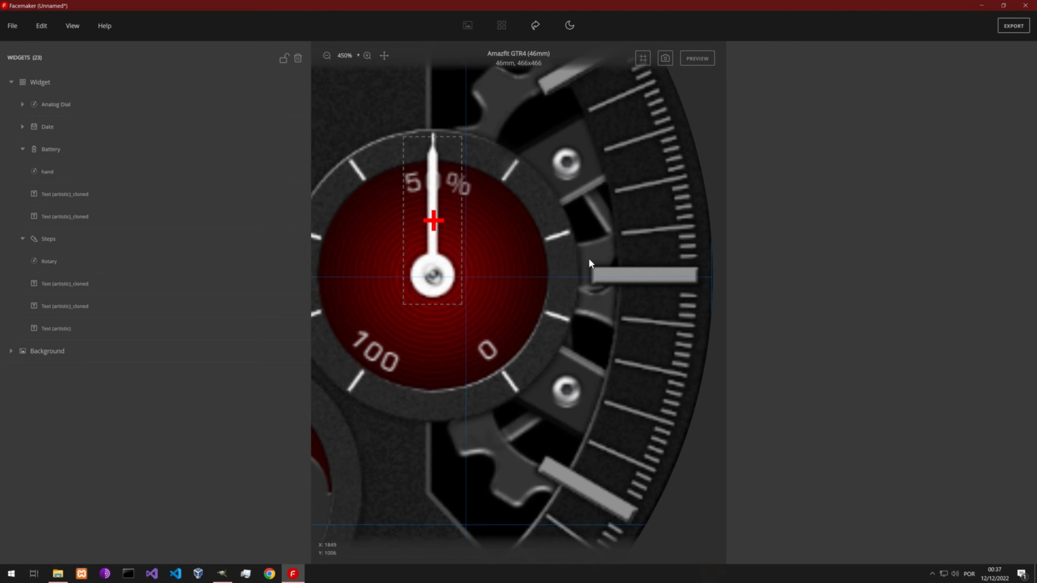
{"action": "left_click", "coordinate": [446, 271]}
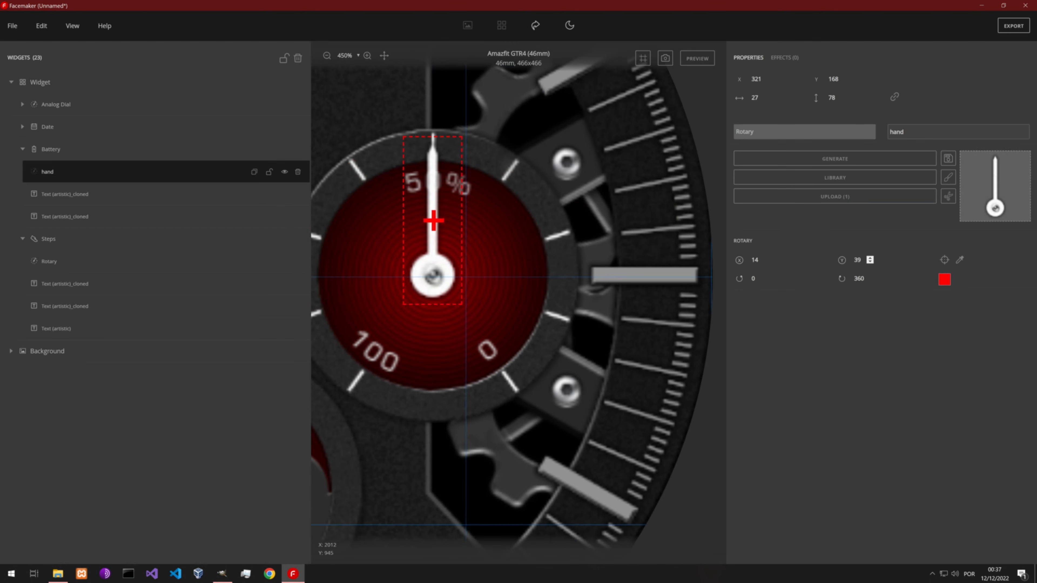
{"action": "left_click", "coordinate": [868, 257]}
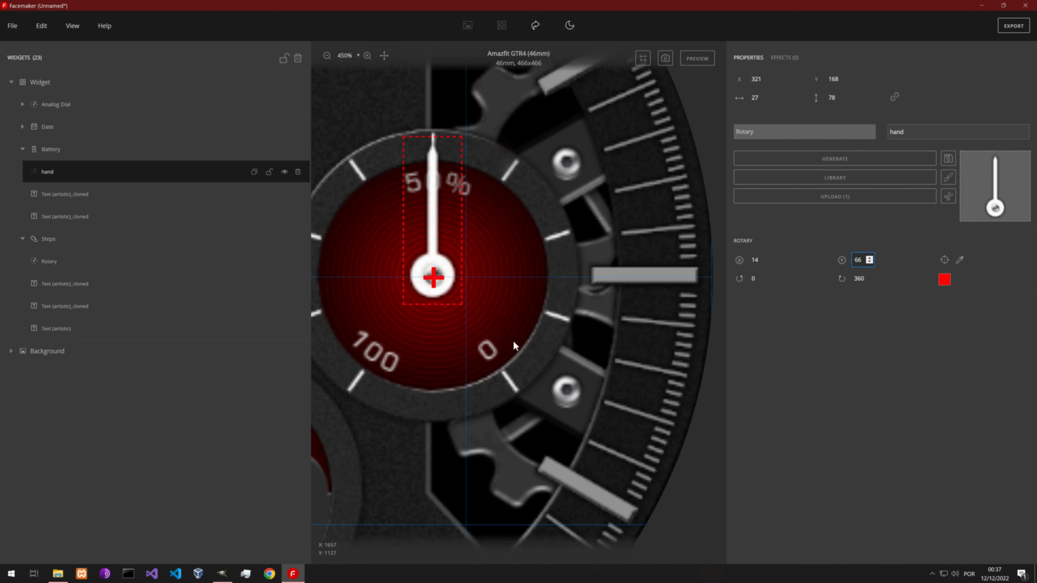
{"action": "scroll", "coordinate": [506, 356], "scroll_direction": "down", "scroll_amount": 5}
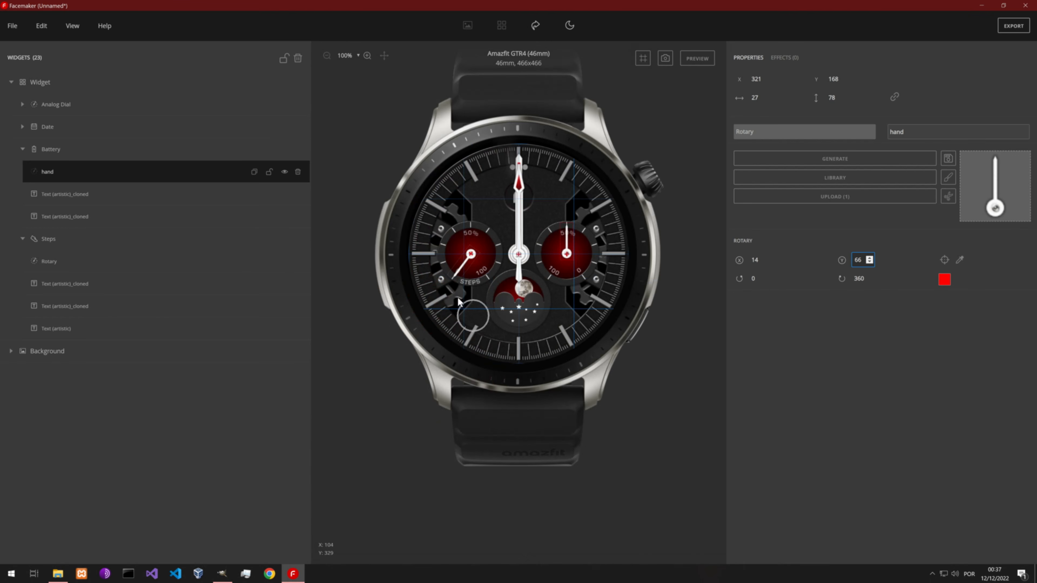
{"action": "left_click", "coordinate": [471, 254]}
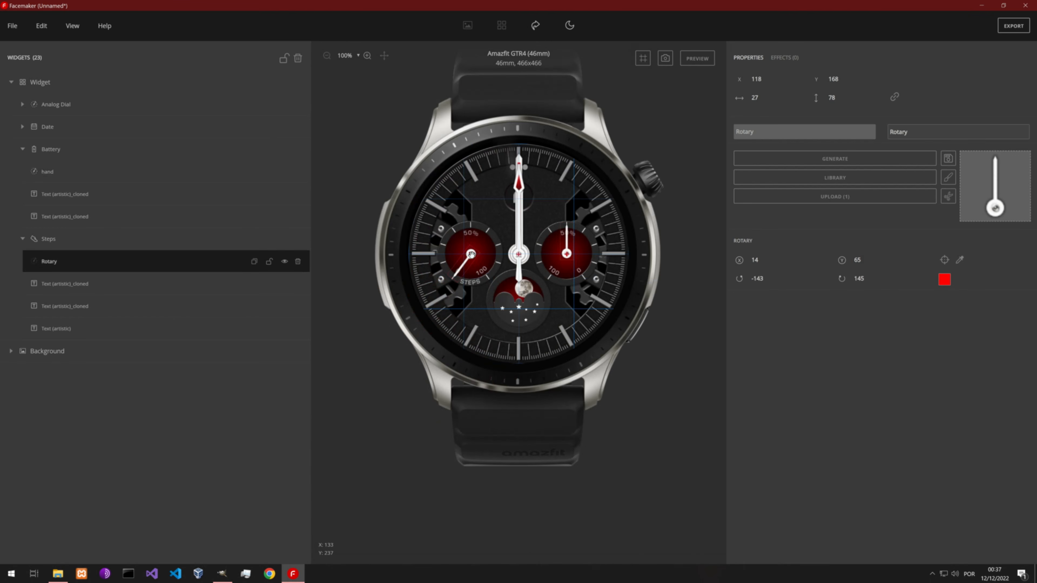
{"action": "left_click", "coordinate": [567, 250]}
{"action": "left_click", "coordinate": [870, 262]}
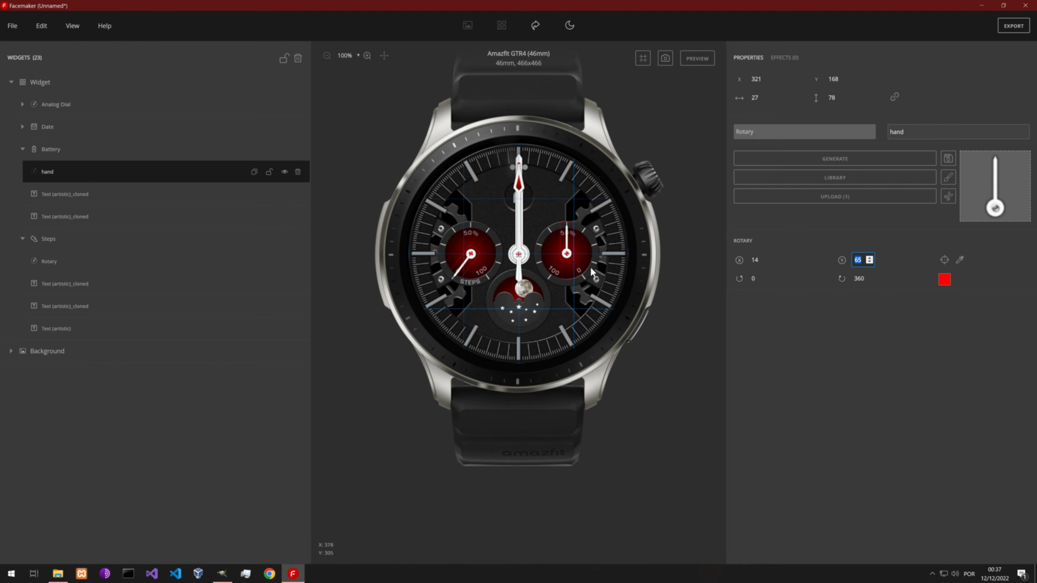
Set the Battery hand's start angle to 145 and its end angle to -143.
{"action": "scroll", "coordinate": [566, 240], "scroll_direction": "up", "scroll_amount": 2}
{"action": "left_click_drag", "start_coordinate": [621, 283], "coordinate": [568, 286]}
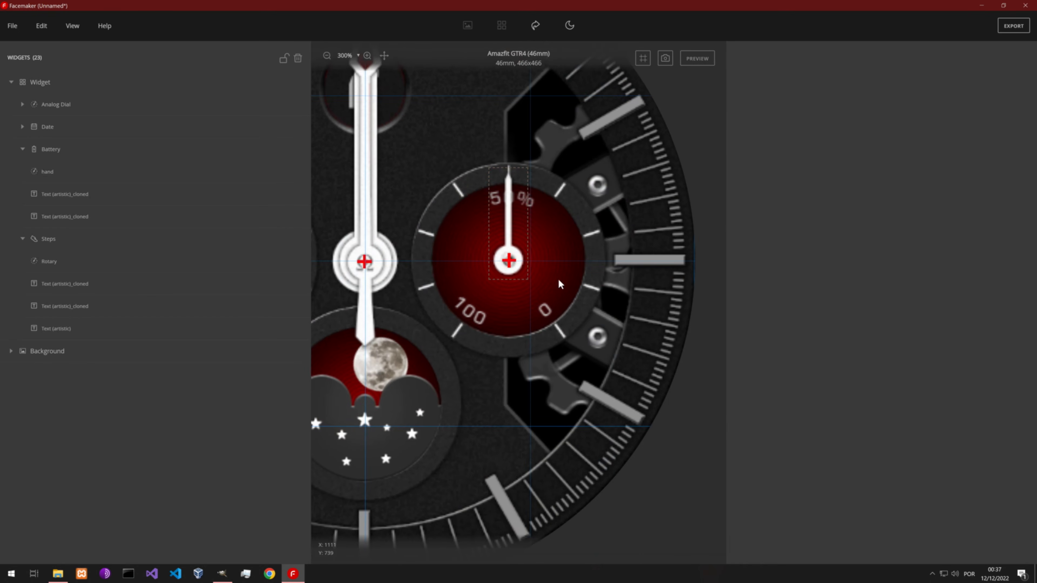
{"action": "left_click", "coordinate": [515, 258]}
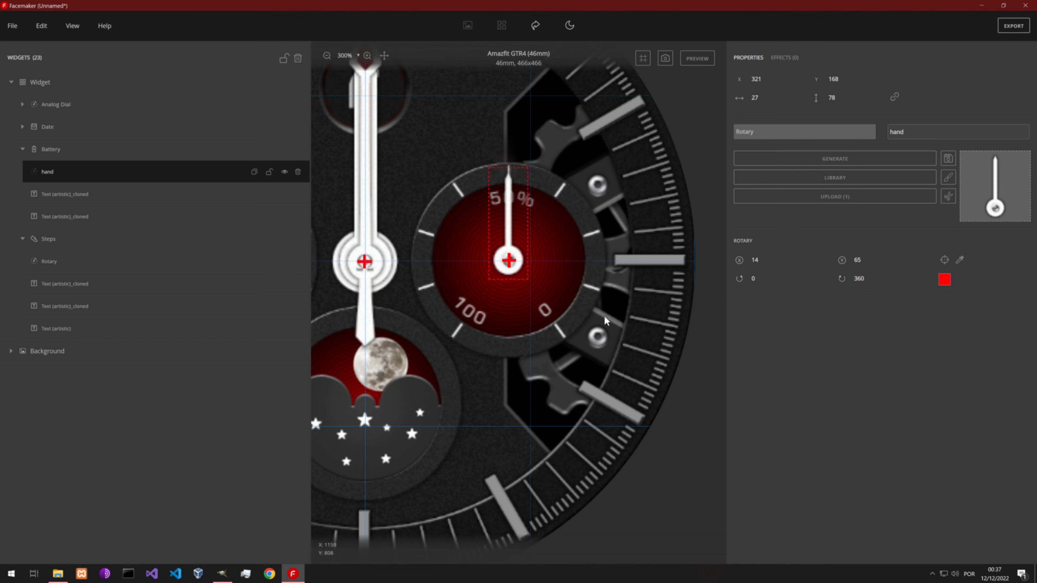
{"action": "left_click", "coordinate": [758, 279]}
{"action": "type", "text": "145"}
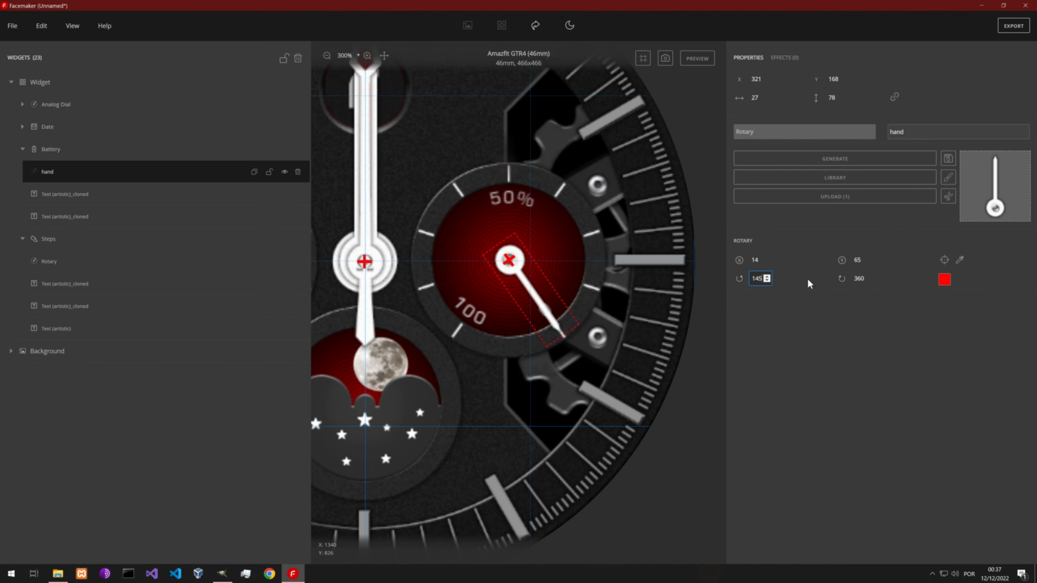
{"action": "left_click", "coordinate": [859, 279]}
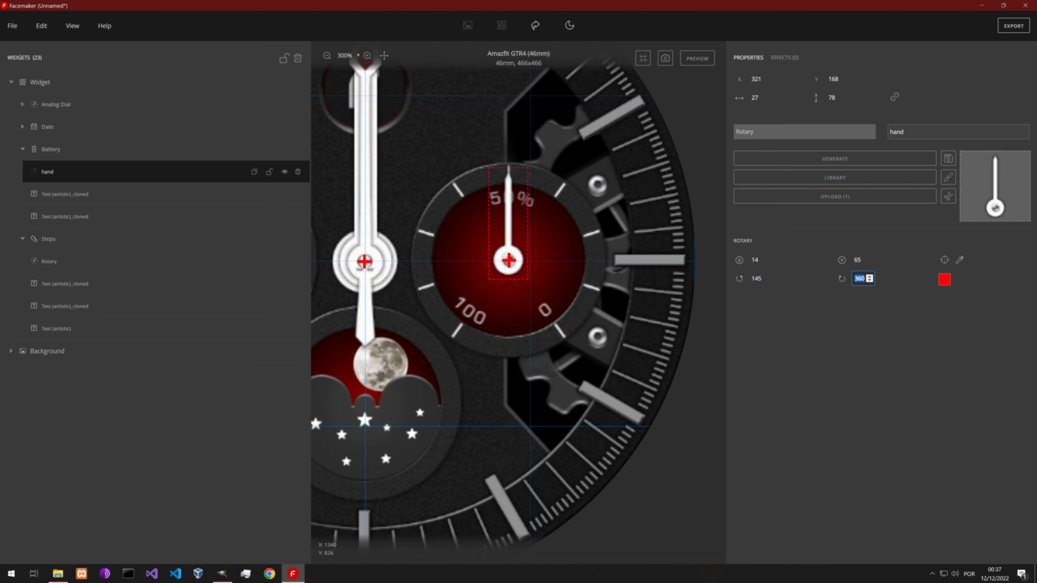
{"action": "type", "text": "-14"}
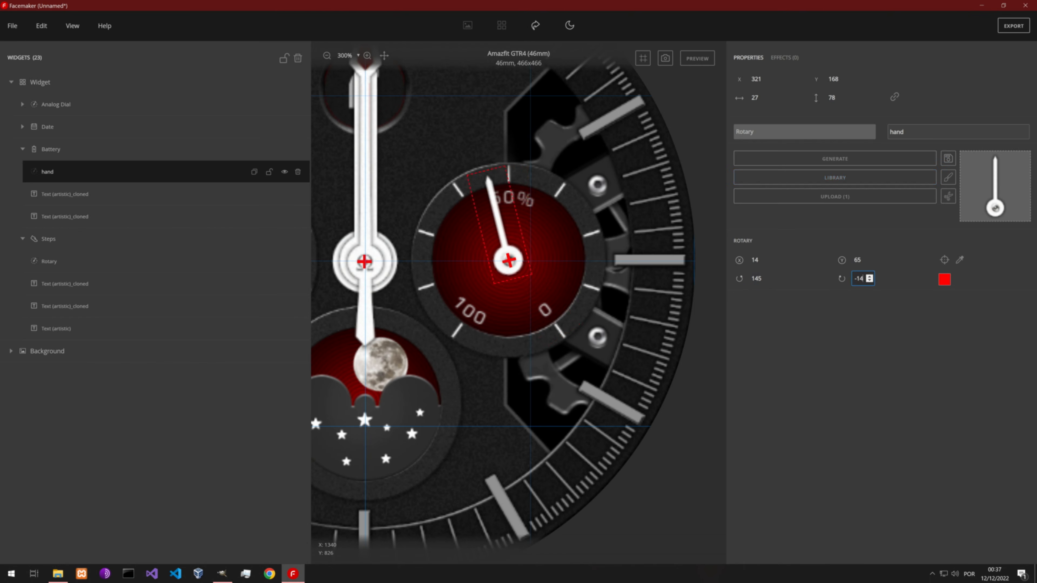
{"action": "type", "text": "3"}
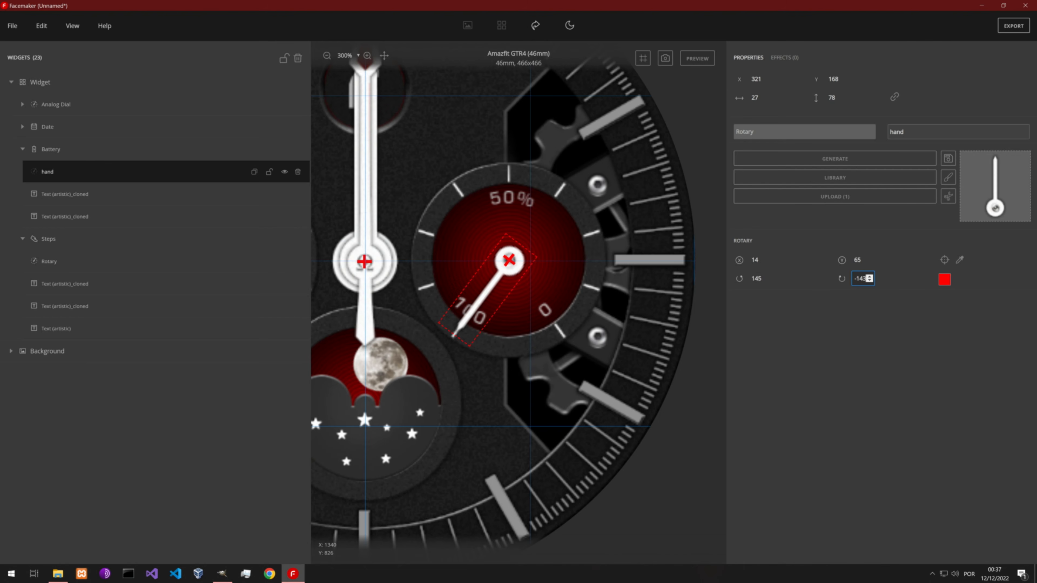
{"action": "left_click", "coordinate": [891, 363]}
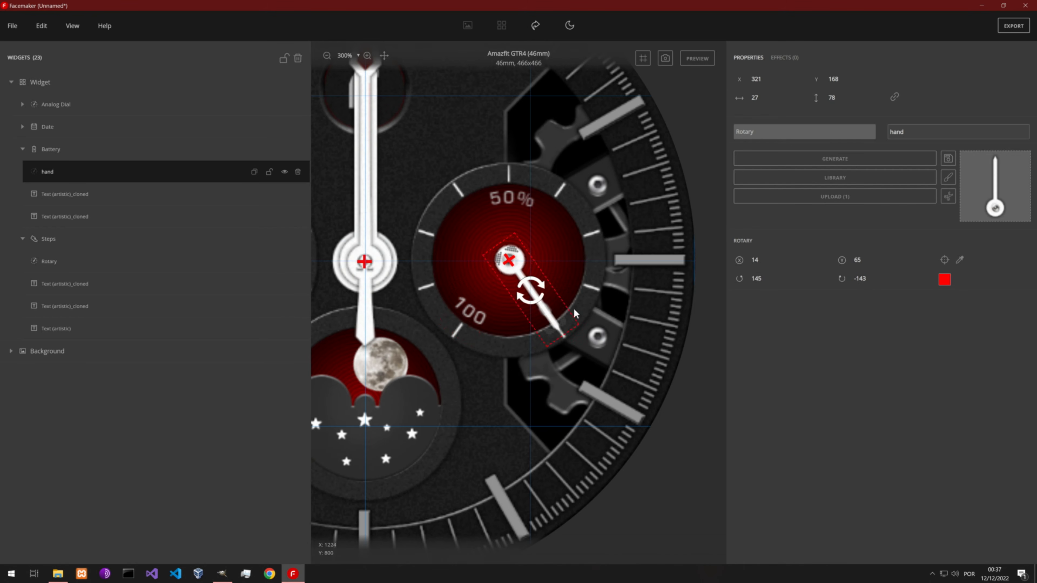
Preview the whole watch face to check both subdial hands, and leave the preview.
{"action": "scroll", "coordinate": [573, 309], "scroll_direction": "down", "scroll_amount": 2}
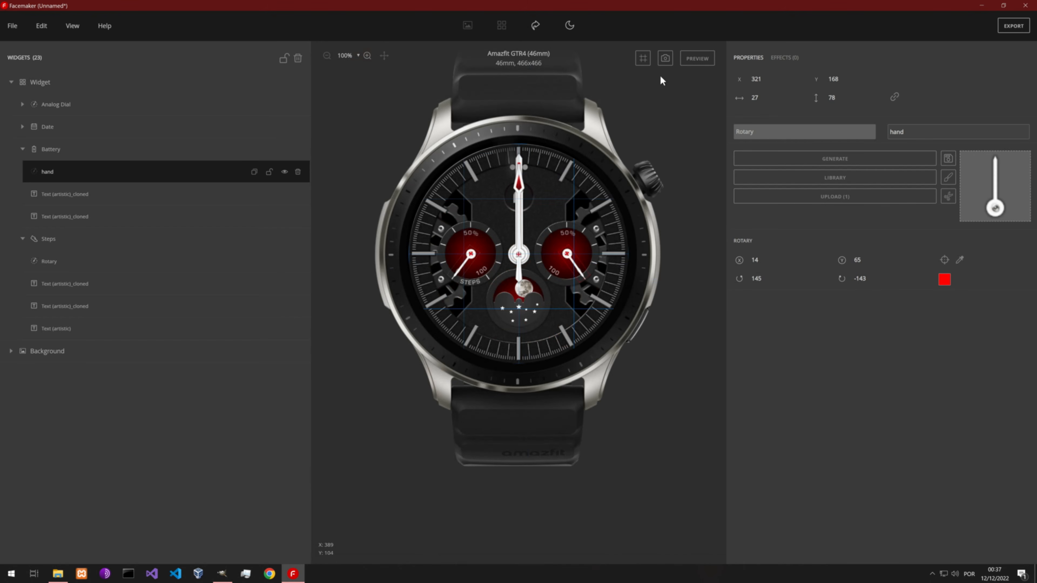
{"action": "left_click", "coordinate": [699, 65]}
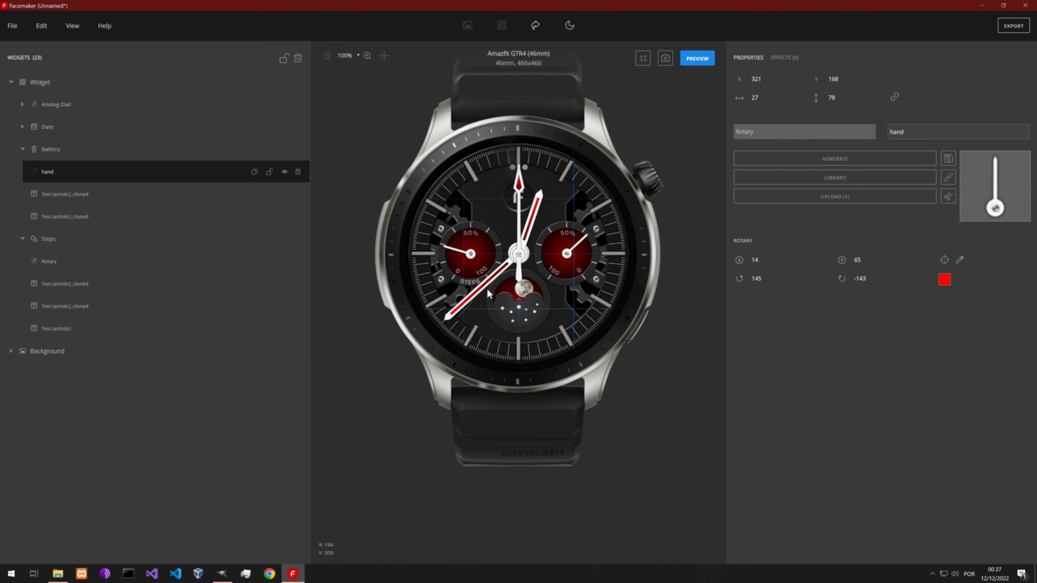
{"action": "left_click", "coordinate": [695, 62]}
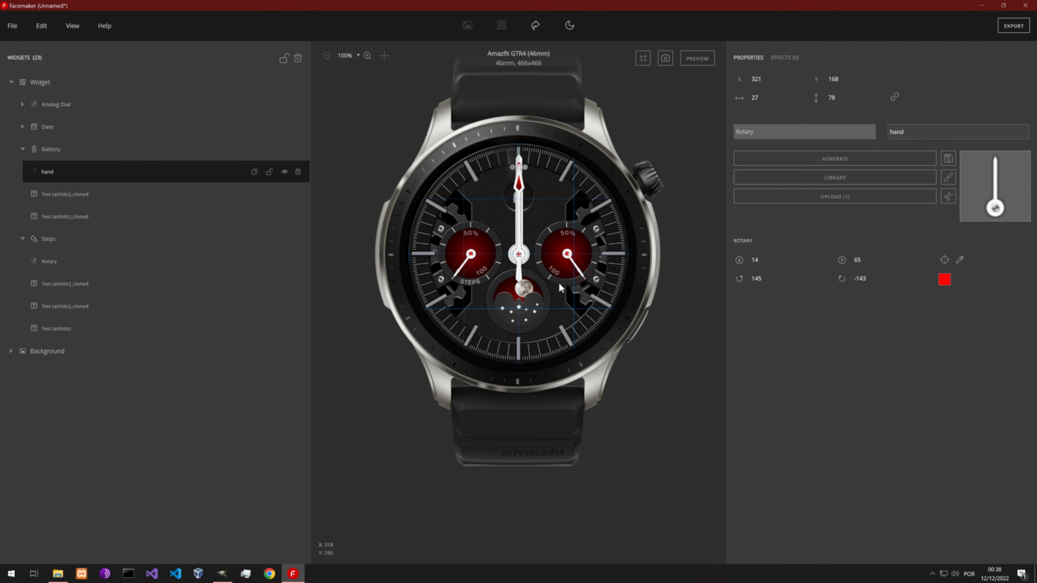
Copy the curved STEPS label from the Steps group into the Battery group, placing it below that group's other text items.
{"action": "scroll", "coordinate": [502, 281], "scroll_direction": "up", "scroll_amount": 2}
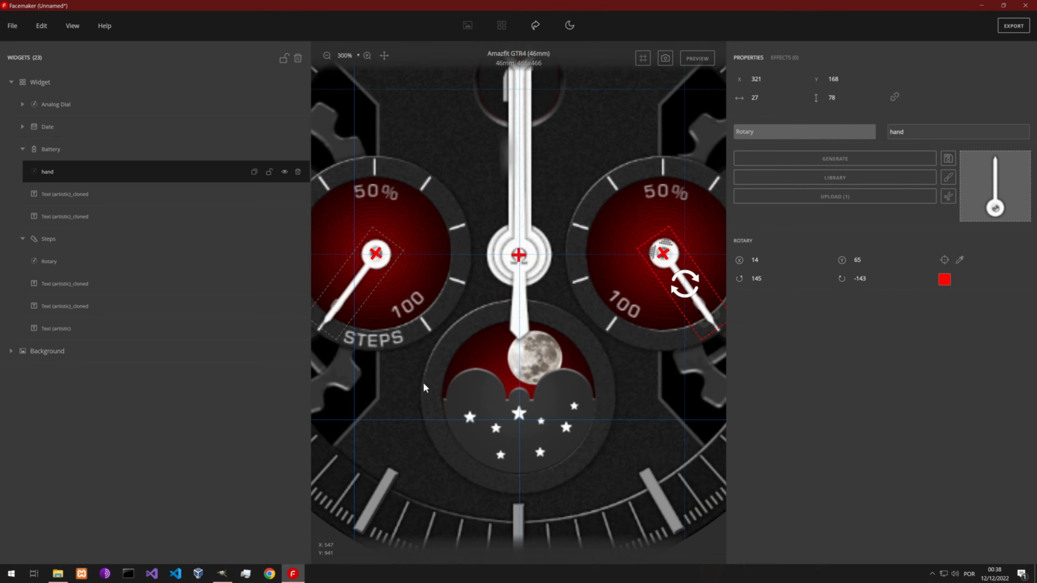
{"action": "left_click", "coordinate": [402, 354]}
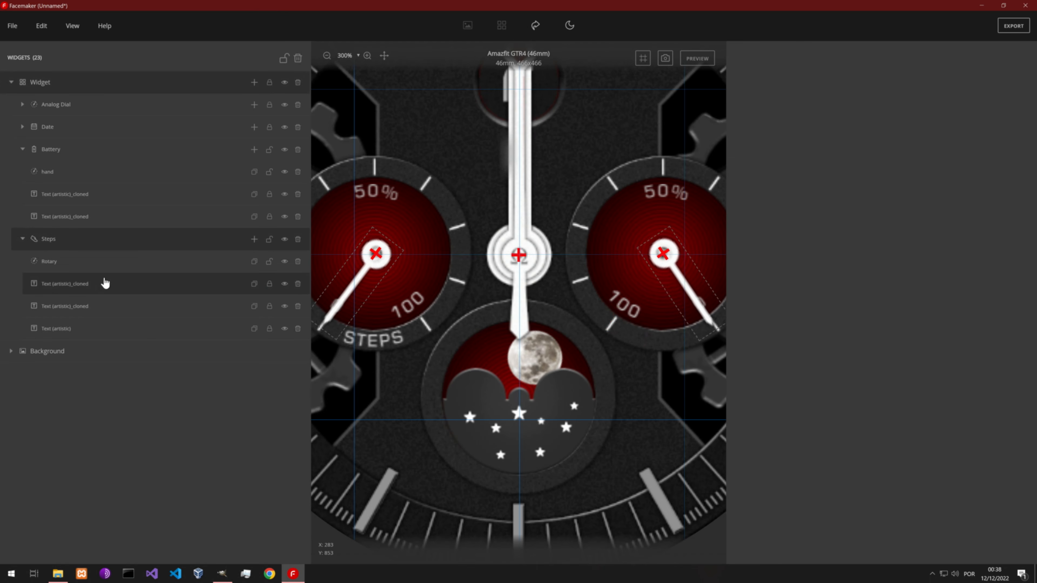
{"action": "left_click", "coordinate": [103, 293]}
{"action": "left_click", "coordinate": [102, 304]}
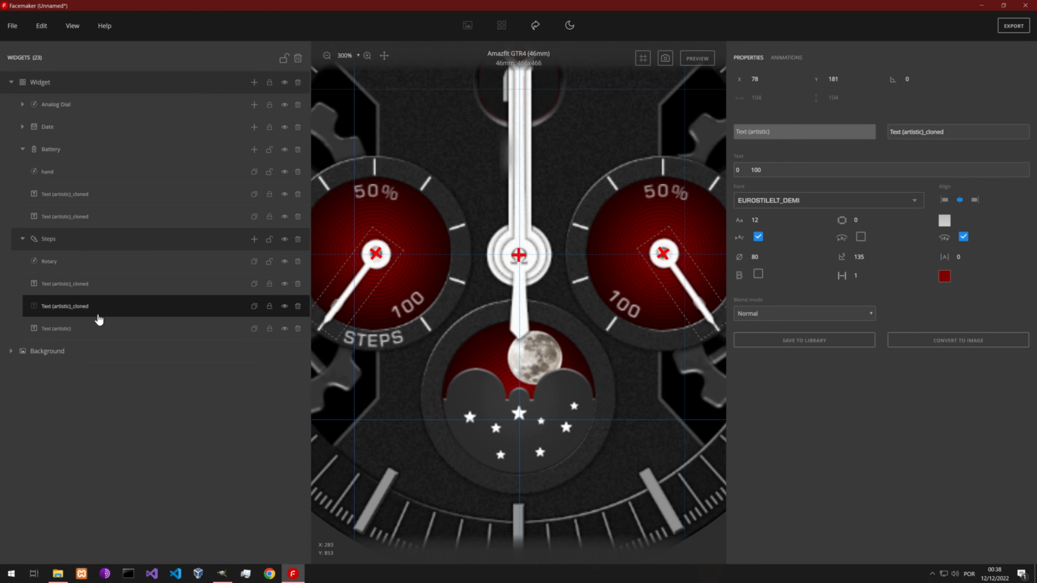
{"action": "left_click", "coordinate": [97, 328]}
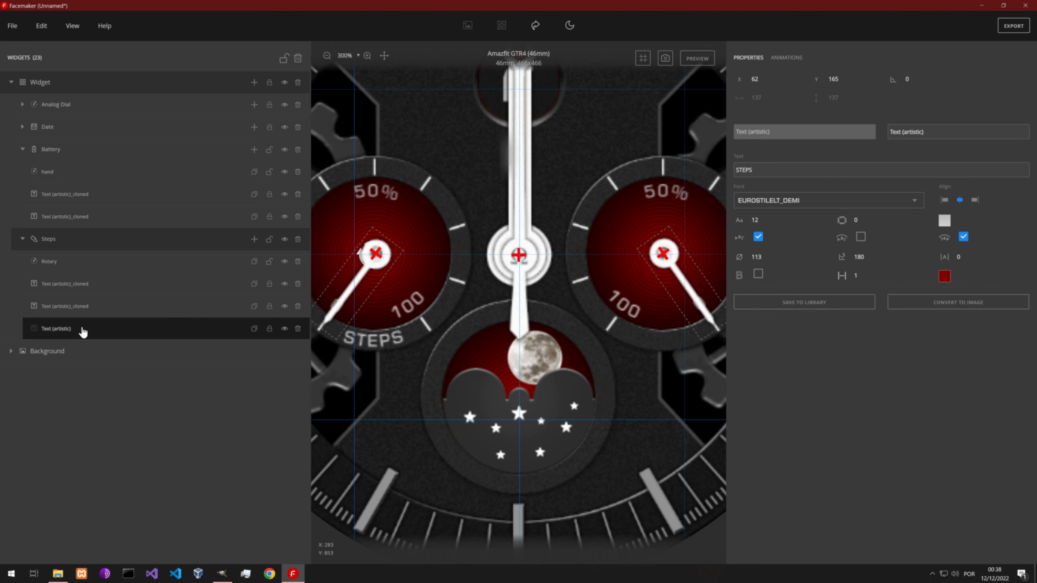
{"action": "left_click", "coordinate": [66, 152]}
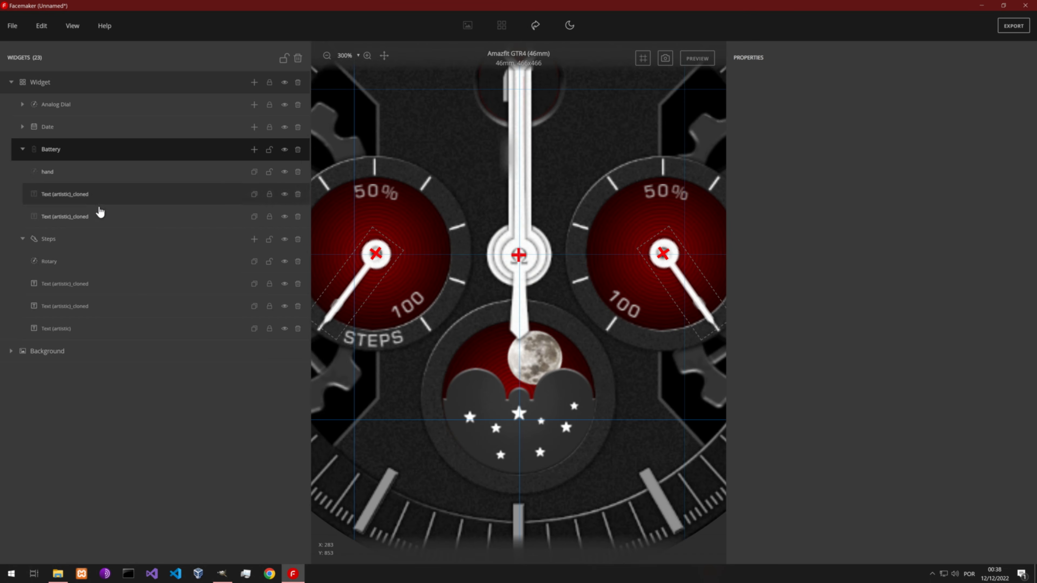
{"action": "key", "text": "ctrl+v"}
{"action": "mouse_move", "coordinate": [56, 171]}
{"action": "left_mouse_down"}
{"action": "mouse_move", "coordinate": [99, 183]}
{"action": "mouse_move", "coordinate": [81, 240]}
{"action": "mouse_move", "coordinate": [71, 238]}
{"action": "left_mouse_up"}
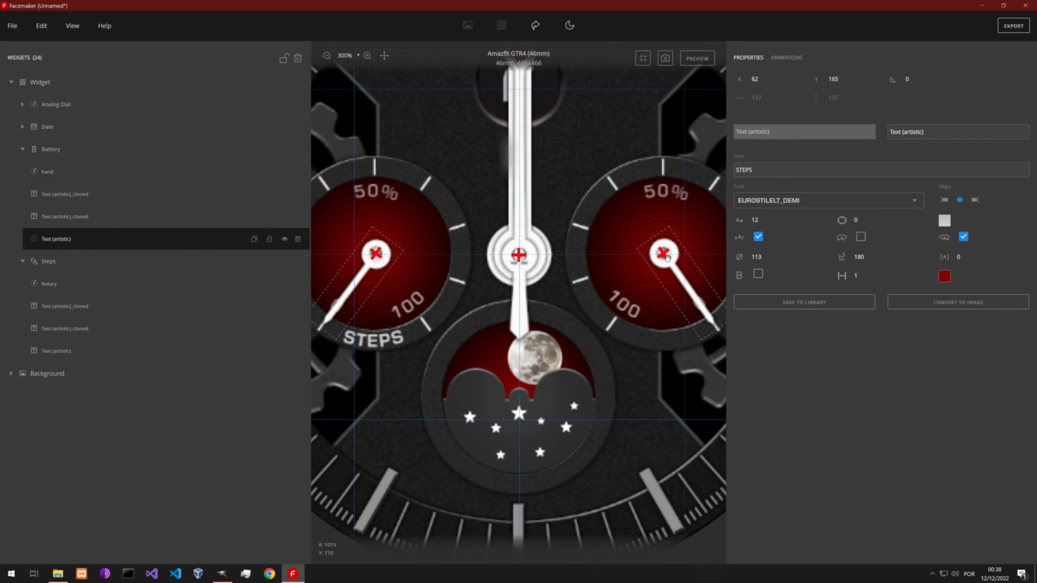
Position the copied STEPS label on the Battery subdial at X 267, centred beneath its hand.
{"action": "scroll", "coordinate": [559, 255], "scroll_direction": "down", "scroll_amount": 4}
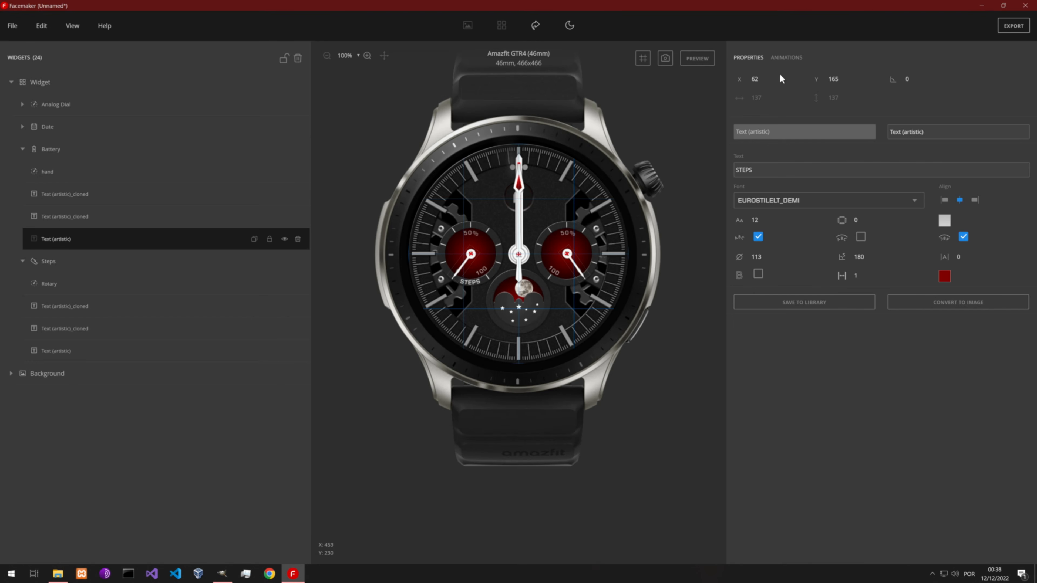
{"action": "left_click", "coordinate": [755, 79]}
{"action": "type", "text": "262"}
{"action": "scroll", "coordinate": [575, 273], "scroll_direction": "up", "scroll_amount": 3}
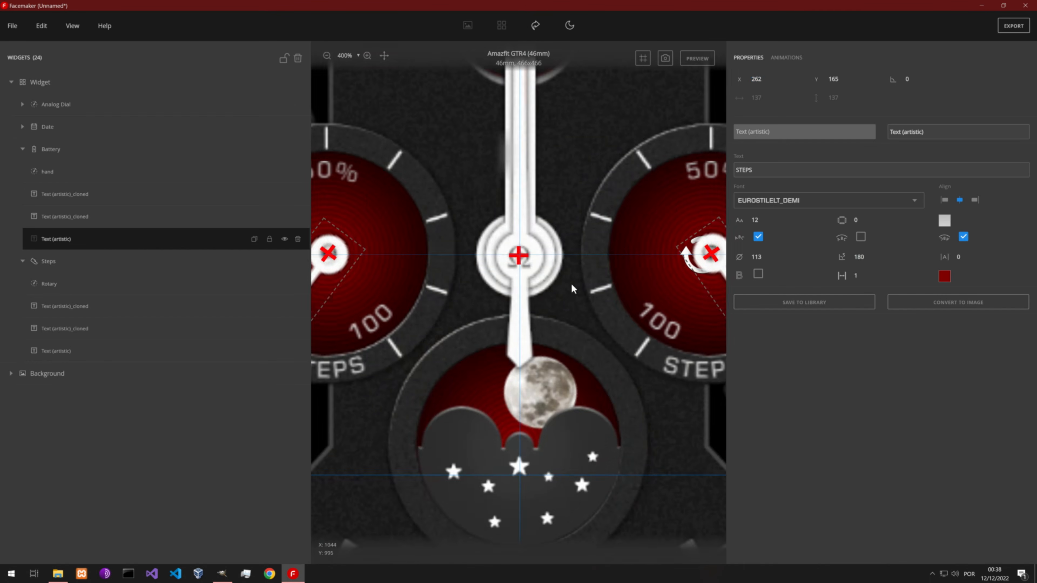
{"action": "left_click", "coordinate": [566, 295]}
{"action": "left_click_drag", "start_coordinate": [566, 295], "coordinate": [529, 289]}
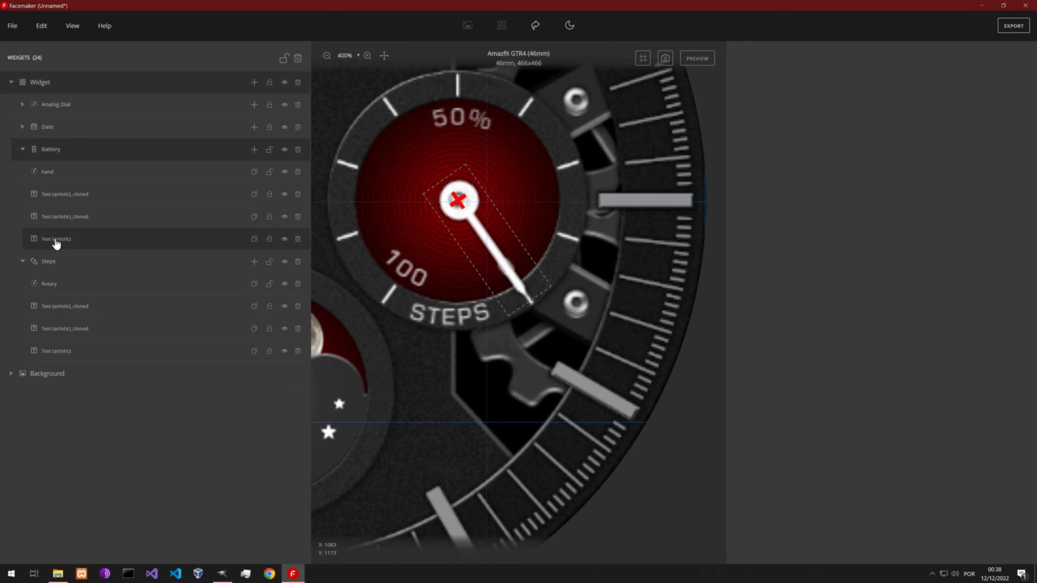
{"action": "left_click", "coordinate": [61, 242]}
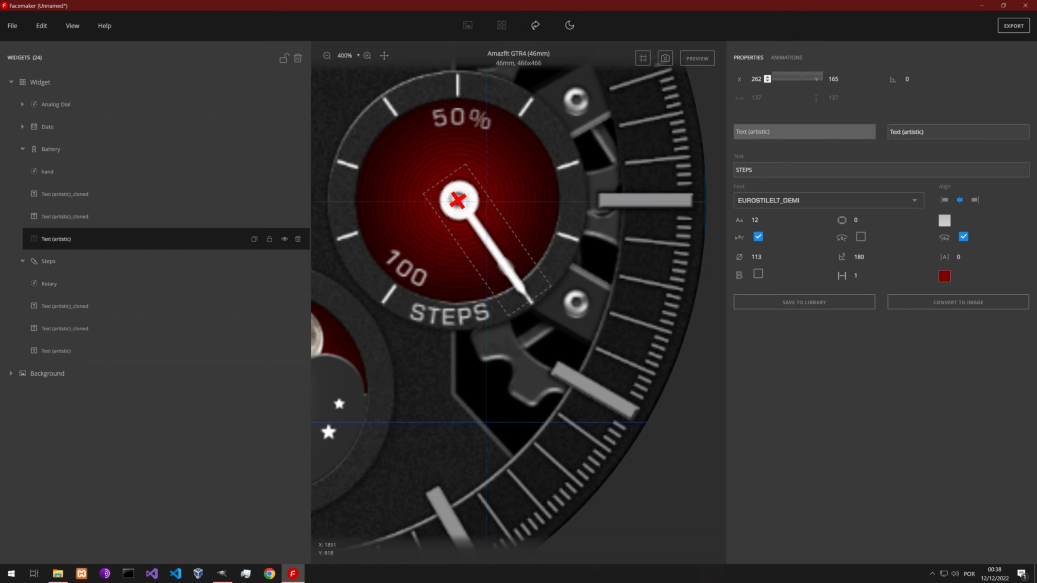
{"action": "left_click", "coordinate": [767, 77]}
{"action": "left_click", "coordinate": [767, 78]}
{"action": "left_click", "coordinate": [767, 78]}
{"action": "left_click", "coordinate": [767, 78]}
{"action": "left_click", "coordinate": [767, 78]}
Change the copied label's text on the Battery subdial to POWER in capital letters.
{"action": "left_click_drag", "start_coordinate": [767, 170], "coordinate": [668, 162]}
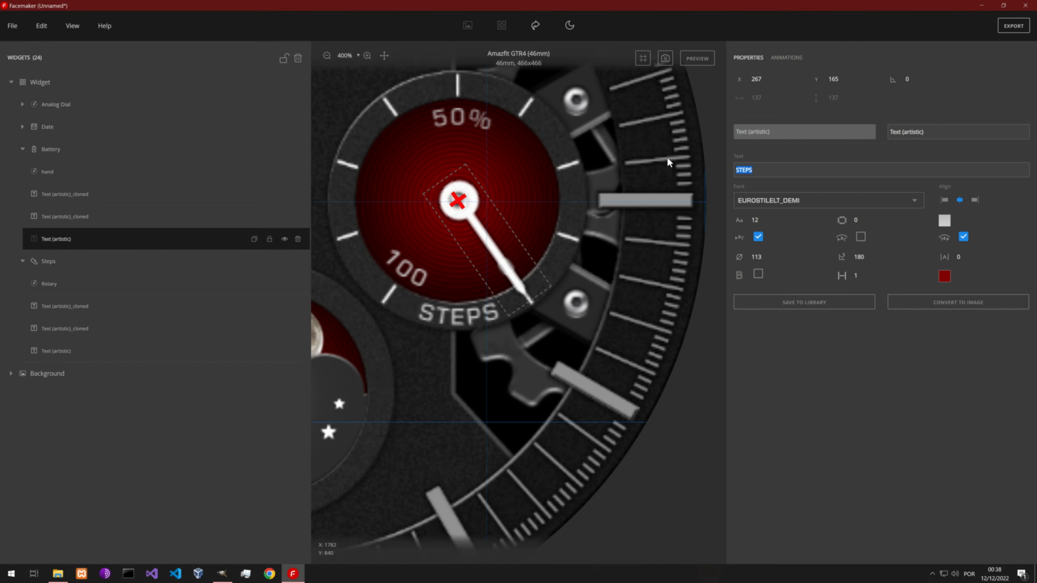
{"action": "type", "text": "power"}
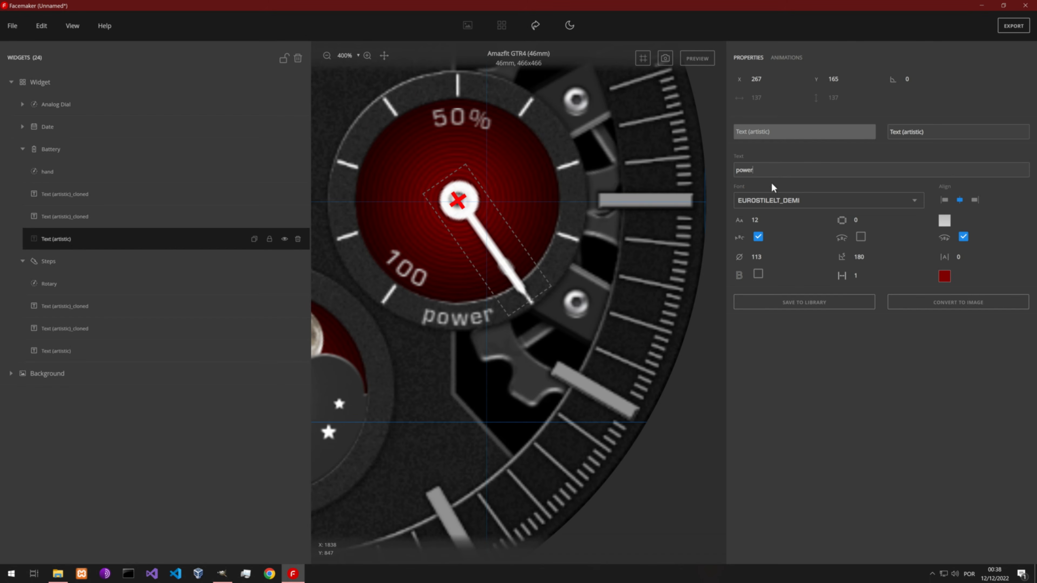
{"action": "left_click_drag", "start_coordinate": [755, 171], "coordinate": [667, 164]}
{"action": "type", "text": "POWER"}
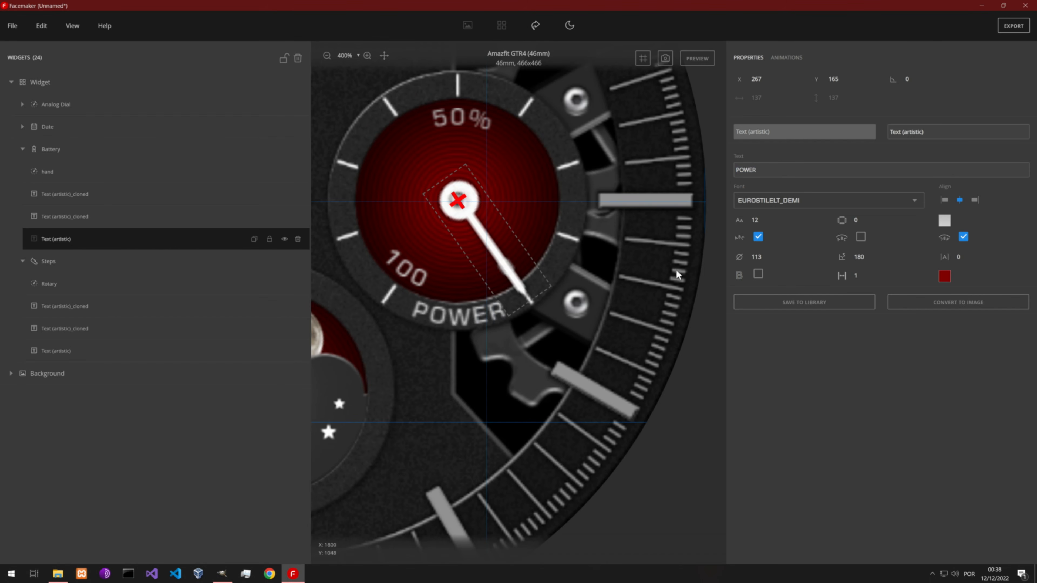
{"action": "scroll", "coordinate": [524, 339], "scroll_direction": "down", "scroll_amount": 5}
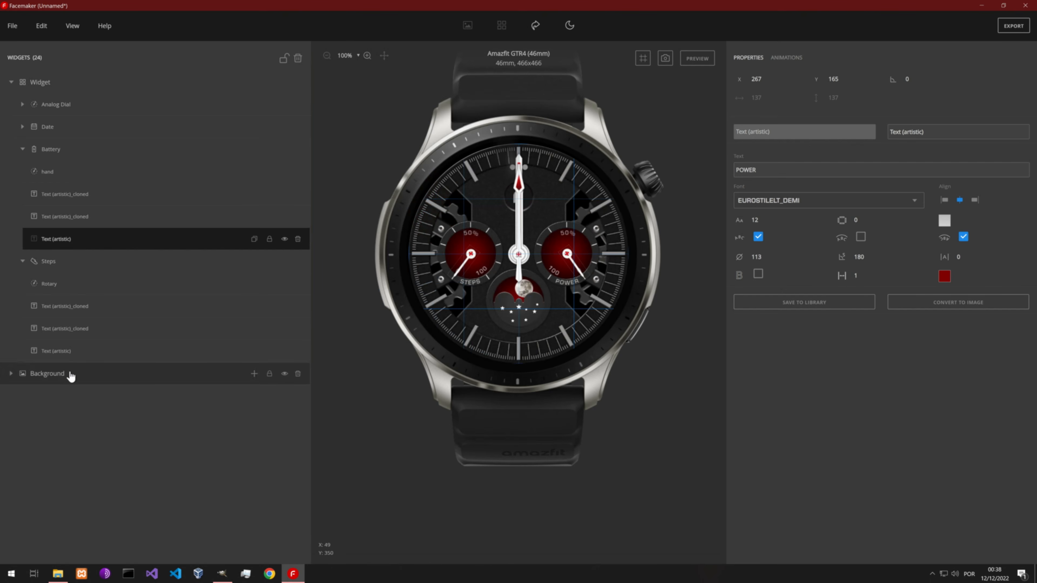
Compare the STEPS and POWER labels, and preview the whole watch face before leaving the preview.
{"action": "left_click", "coordinate": [66, 356]}
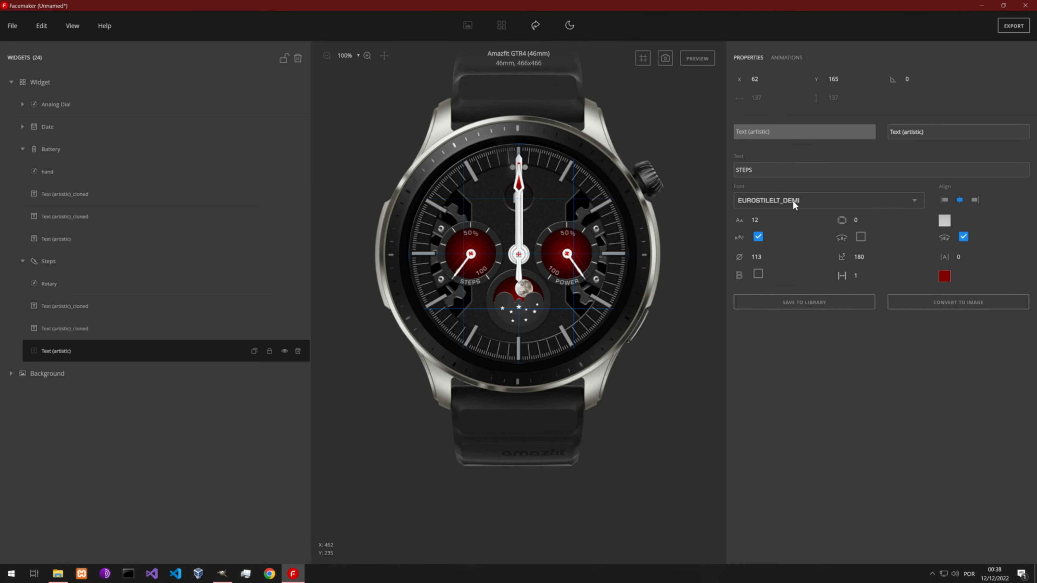
{"action": "left_click", "coordinate": [87, 240]}
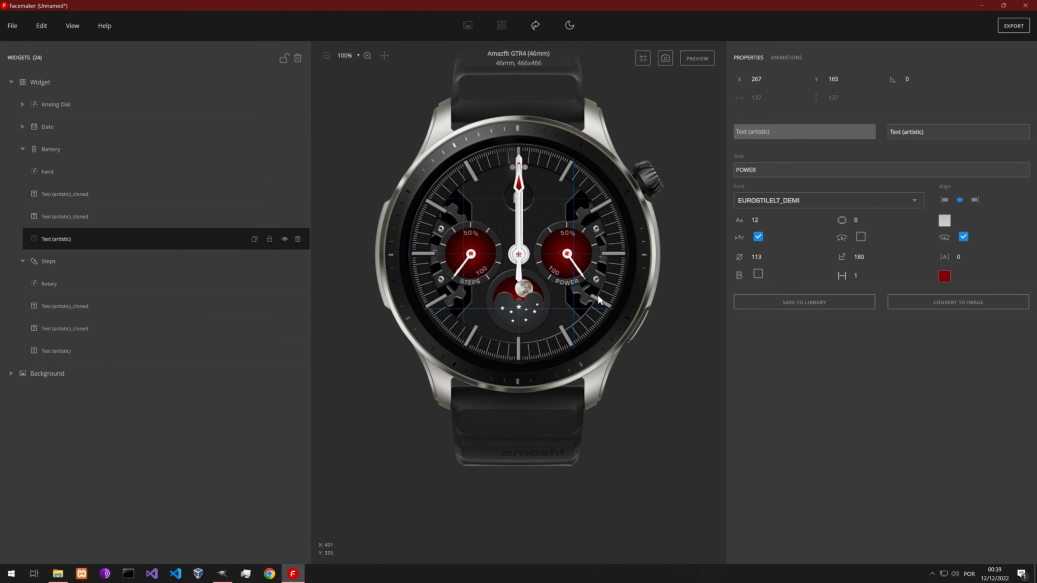
{"action": "scroll", "coordinate": [441, 288], "scroll_direction": "up", "scroll_amount": 7}
{"action": "left_click_drag", "start_coordinate": [433, 298], "coordinate": [425, 274]}
{"action": "scroll", "coordinate": [468, 282], "scroll_direction": "down", "scroll_amount": 7}
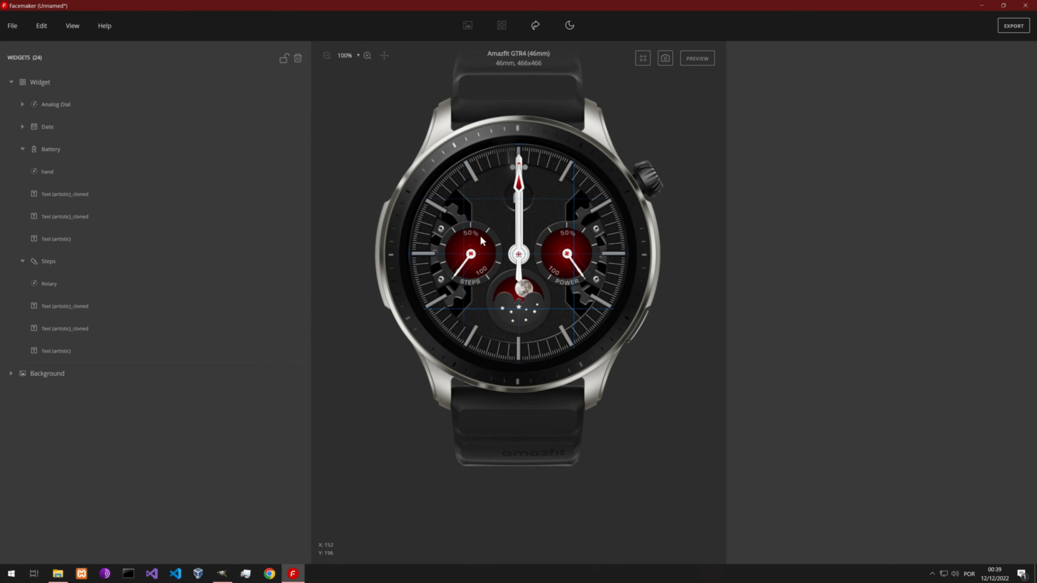
{"action": "left_click", "coordinate": [697, 59]}
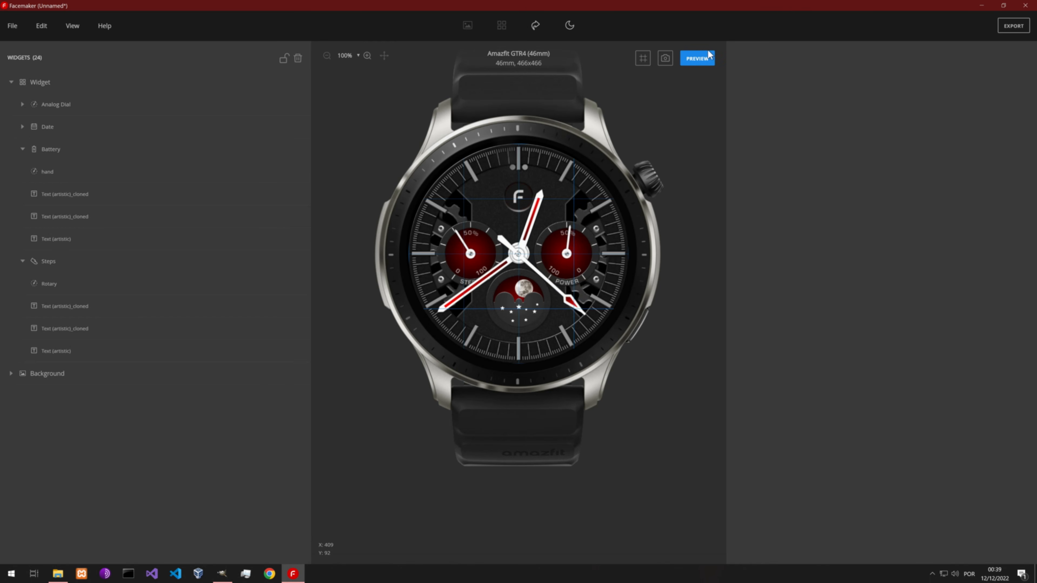
{"action": "left_click", "coordinate": [706, 65]}
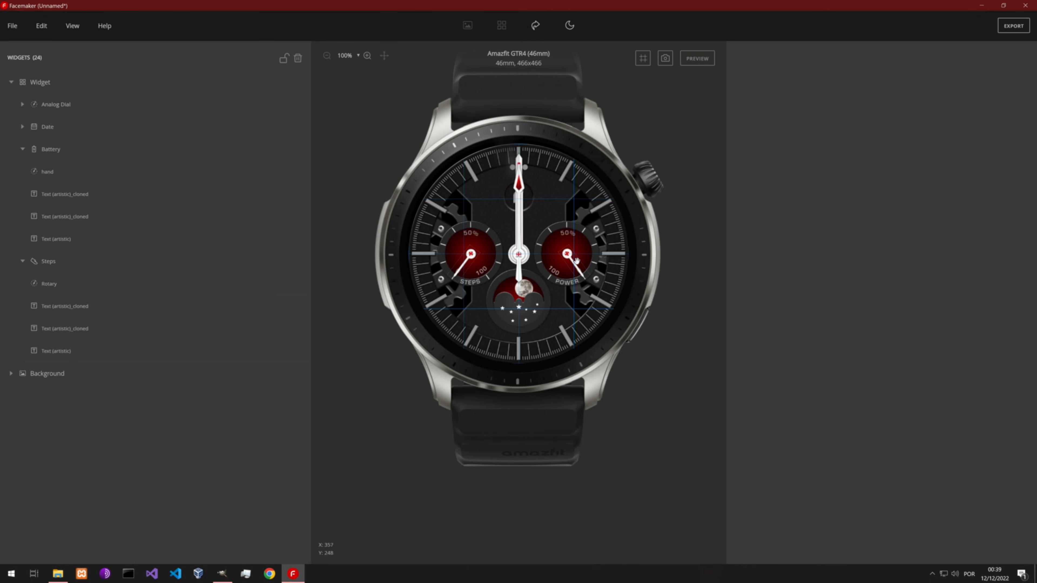
Add a Brightness effect to the Seconds hand of the Analog Dial and set its intensity to -30.
{"action": "scroll", "coordinate": [506, 255], "scroll_direction": "up", "scroll_amount": 3}
{"action": "scroll", "coordinate": [506, 255], "scroll_direction": "down", "scroll_amount": 3}
{"action": "scroll", "coordinate": [506, 255], "scroll_direction": "up", "scroll_amount": 3}
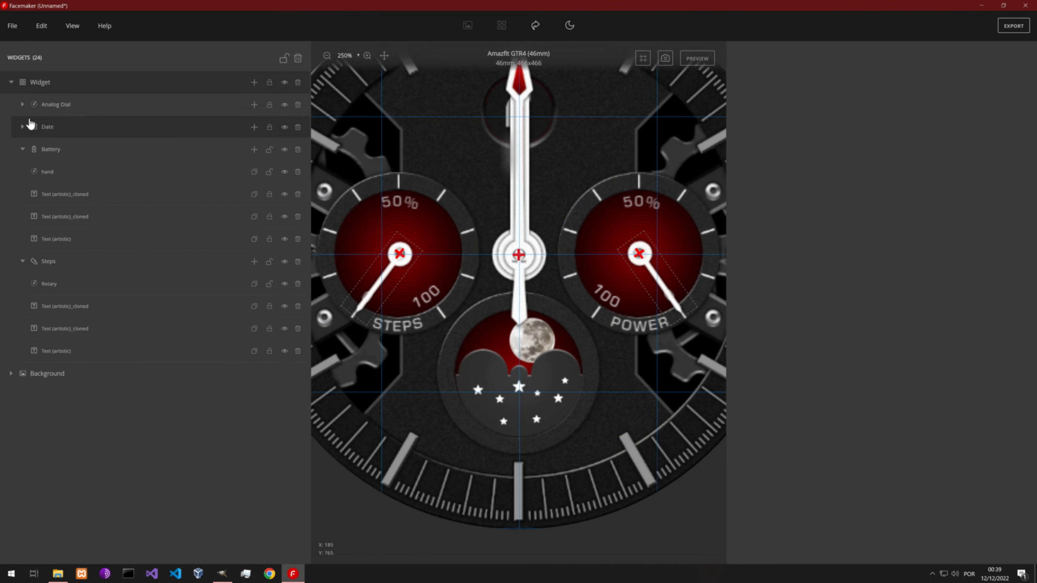
{"action": "left_click", "coordinate": [22, 106]}
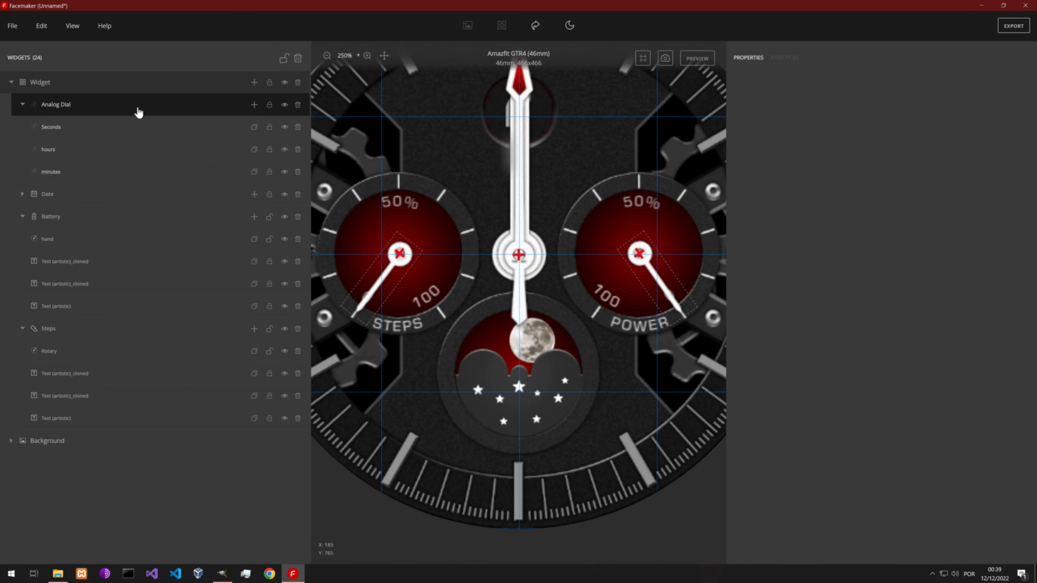
{"action": "left_click", "coordinate": [60, 134]}
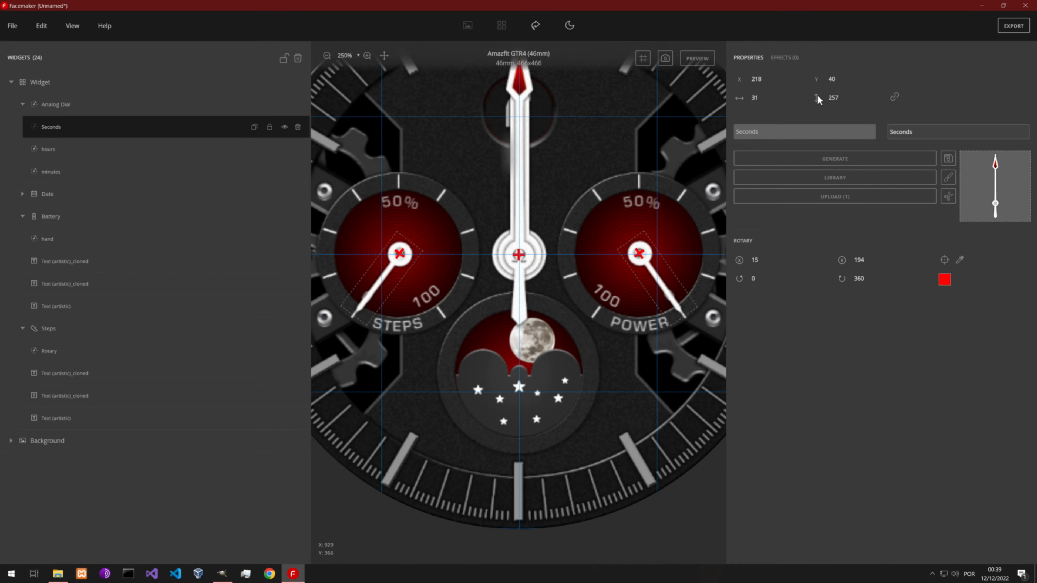
{"action": "left_click", "coordinate": [783, 59]}
{"action": "left_click", "coordinate": [784, 82]}
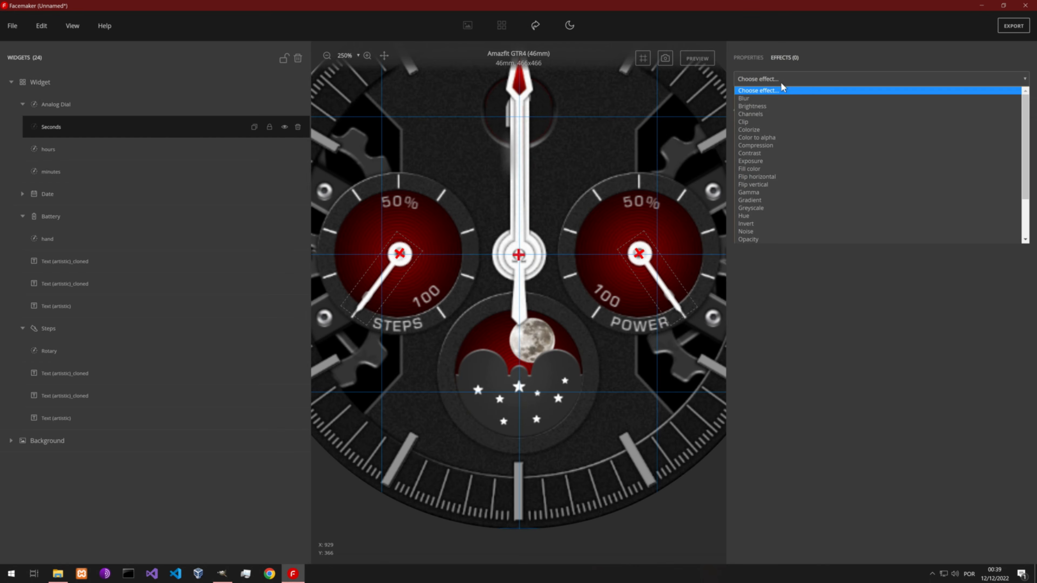
{"action": "left_click", "coordinate": [771, 106]}
{"action": "left_click_drag", "start_coordinate": [893, 161], "coordinate": [859, 174]}
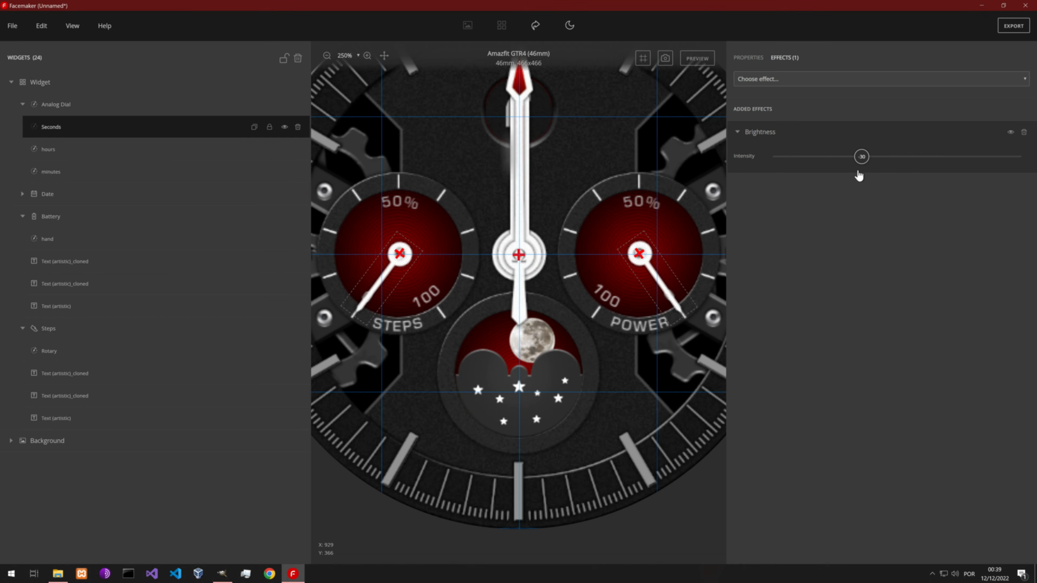
Add a Brightness effect to the hours hand and set its intensity to -30.
{"action": "left_click", "coordinate": [50, 155]}
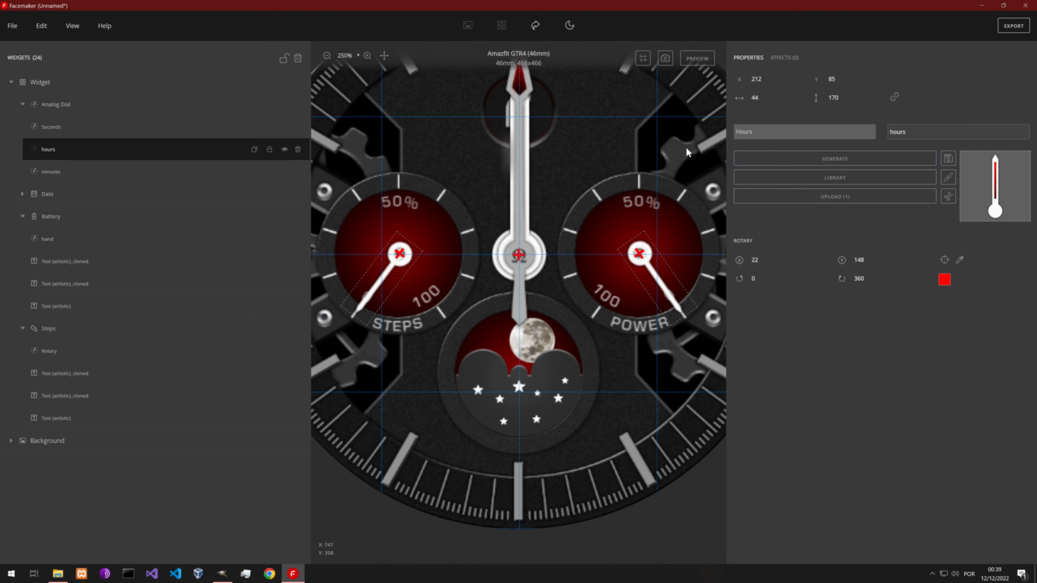
{"action": "left_click", "coordinate": [786, 59]}
{"action": "left_click", "coordinate": [812, 80]}
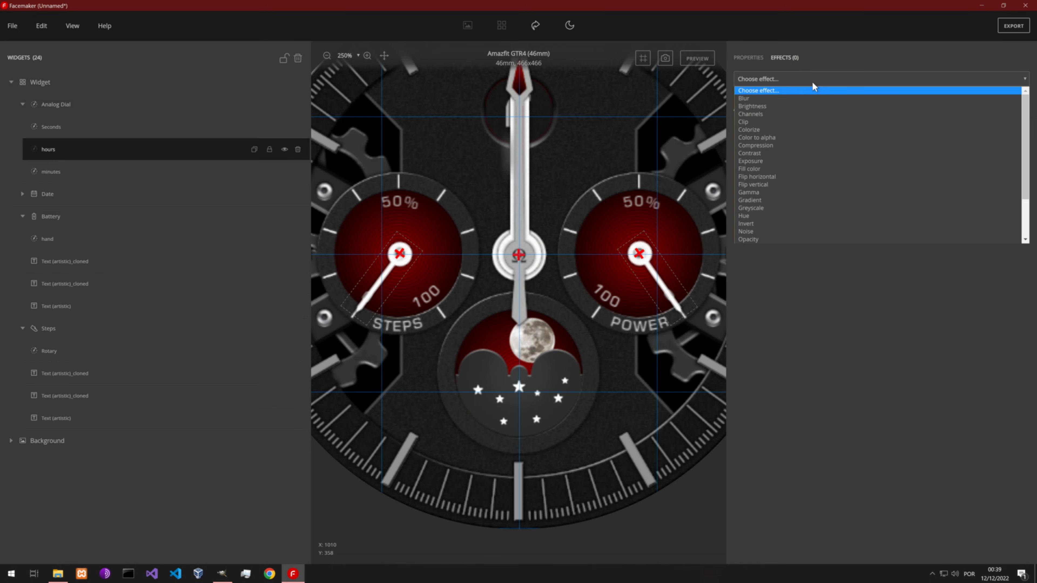
{"action": "left_click", "coordinate": [760, 106]}
{"action": "left_click_drag", "start_coordinate": [881, 178], "coordinate": [874, 179]}
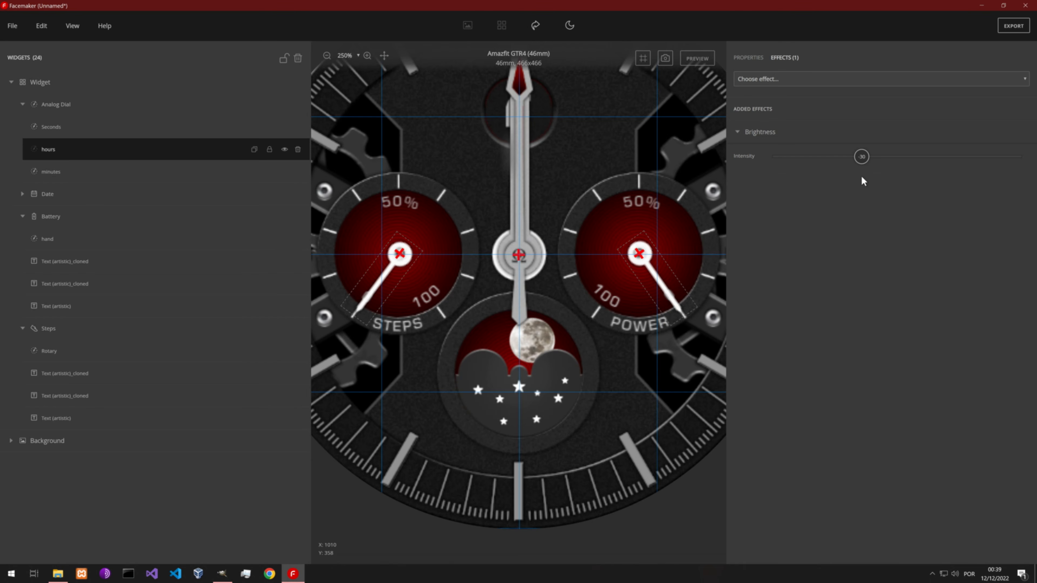
Add a Brightness effect to the minutes hand and set its intensity to -30.
{"action": "left_click", "coordinate": [103, 179]}
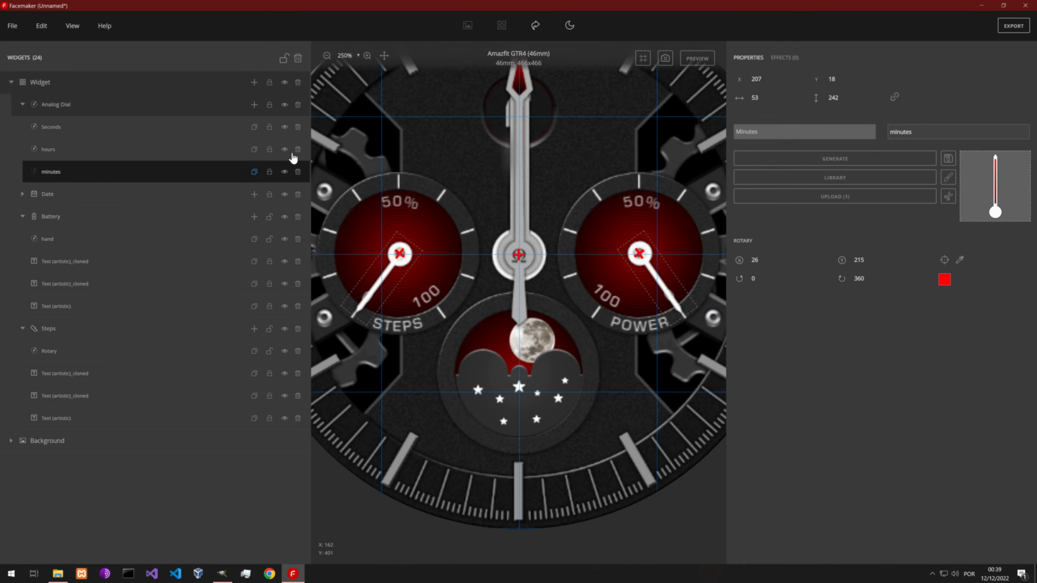
{"action": "left_click", "coordinate": [784, 58]}
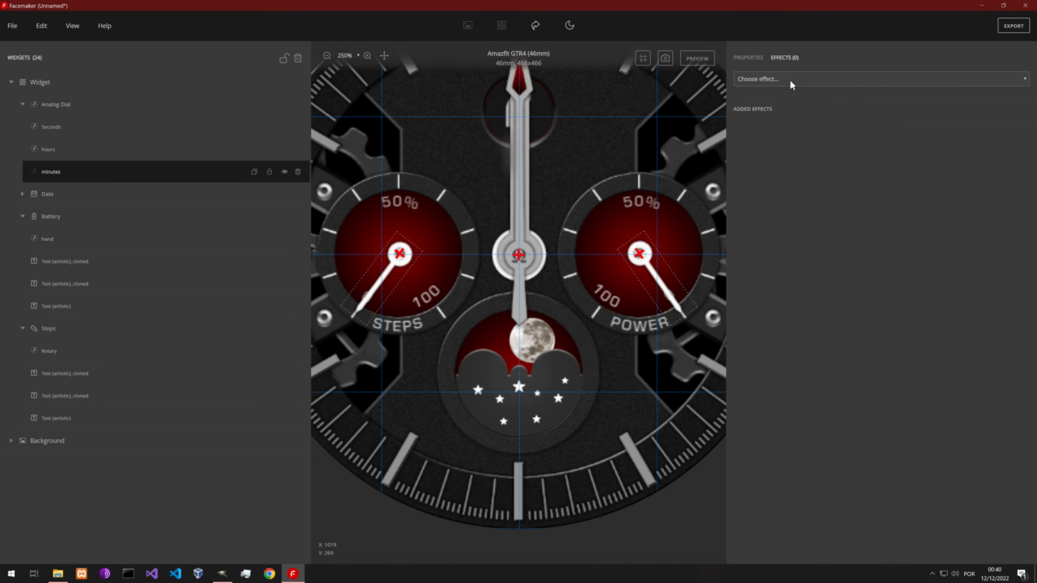
{"action": "left_click", "coordinate": [791, 82]}
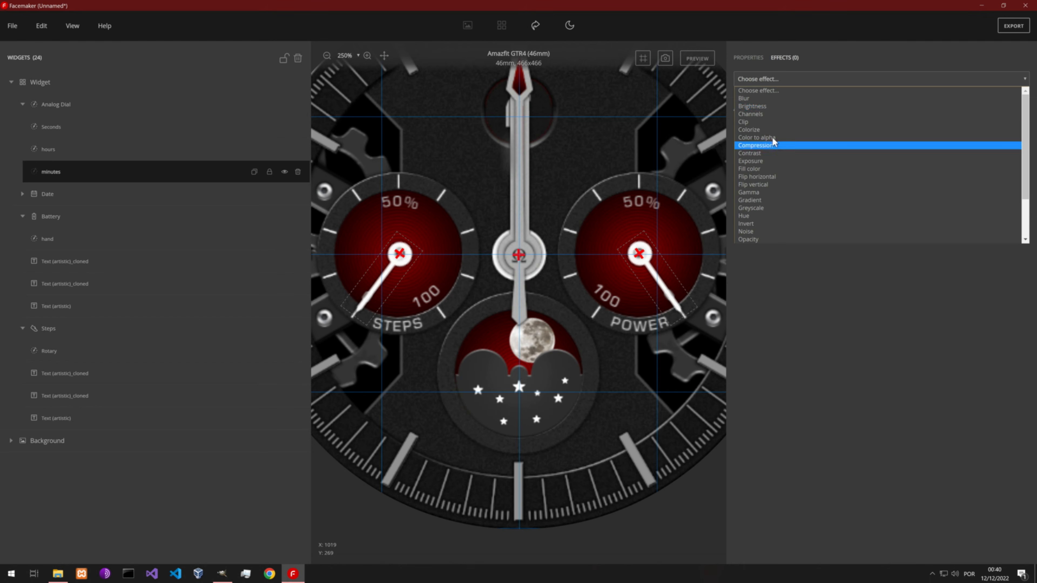
{"action": "left_click", "coordinate": [771, 106]}
{"action": "left_click_drag", "start_coordinate": [898, 159], "coordinate": [864, 177]}
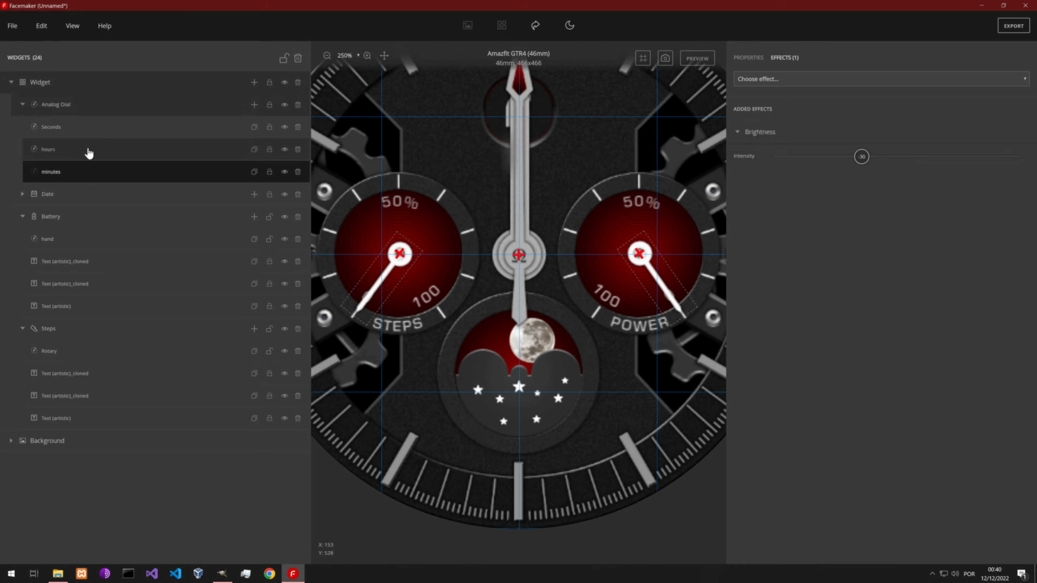
Add a Brightness effect to the Battery subdial's hand and lower its intensity to -31.
{"action": "left_click", "coordinate": [66, 240]}
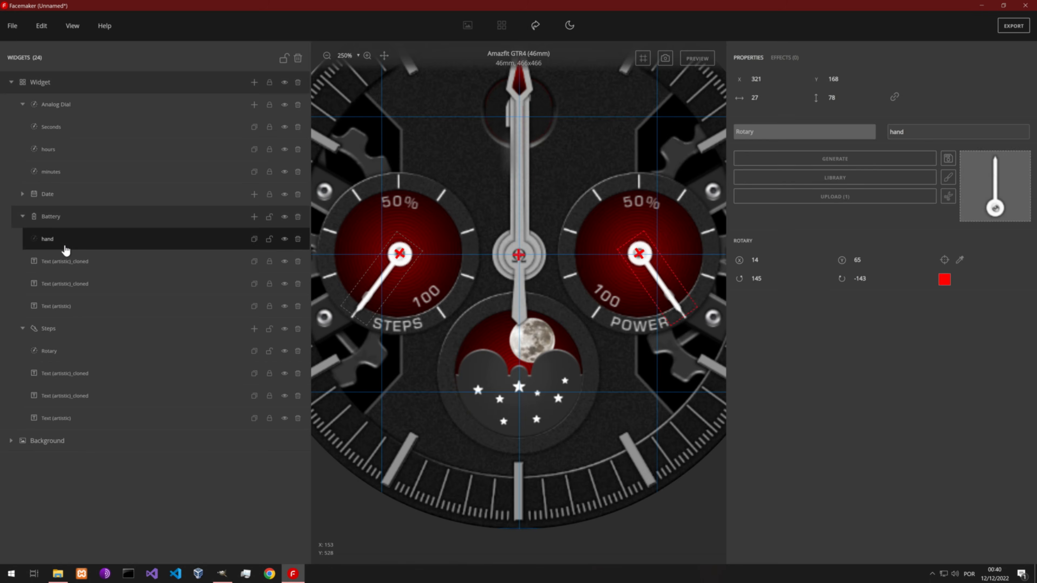
{"action": "left_click", "coordinate": [793, 59]}
{"action": "left_click", "coordinate": [766, 84]}
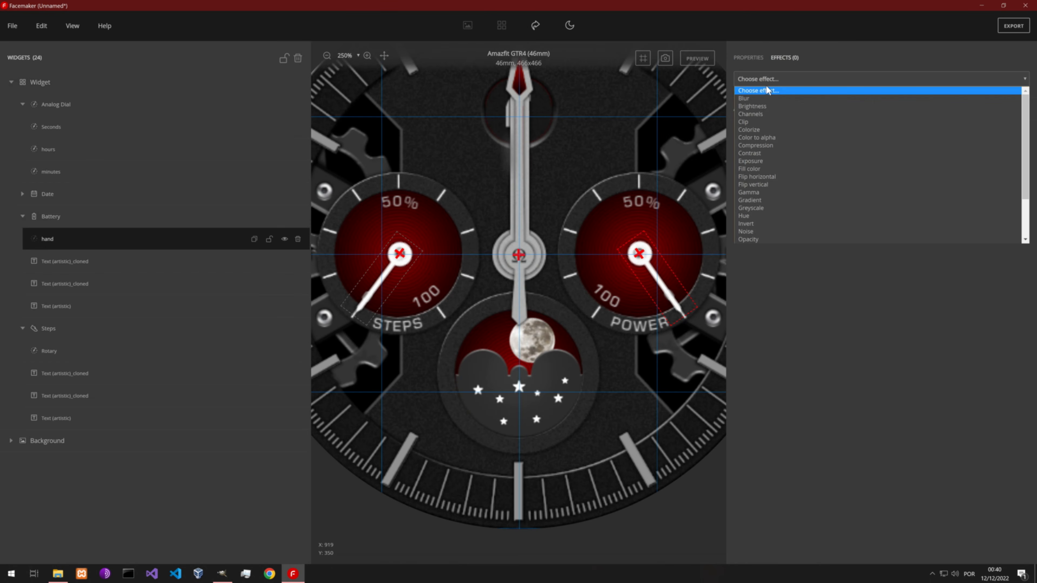
{"action": "left_click", "coordinate": [765, 106]}
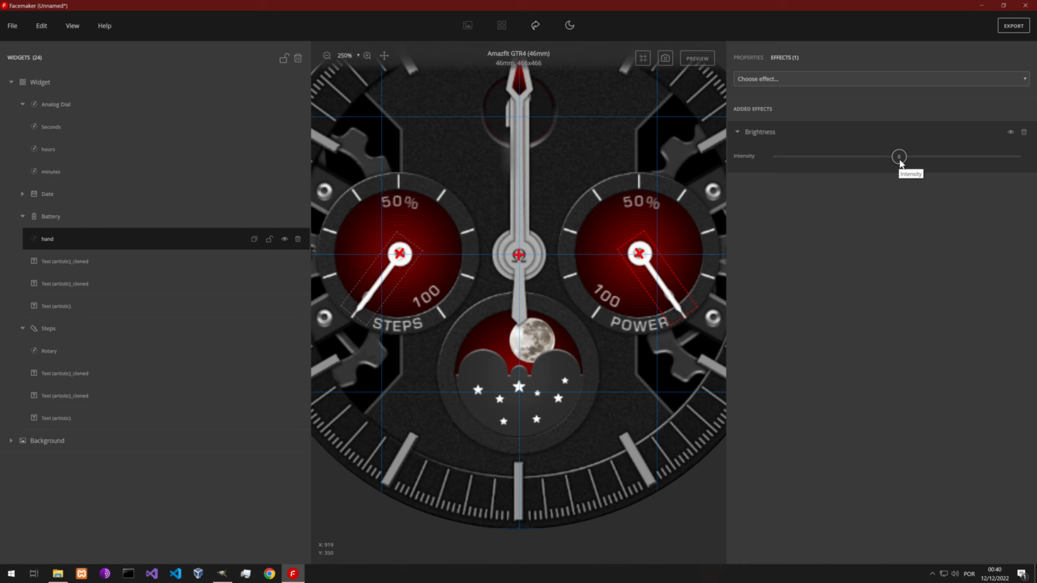
{"action": "left_click_drag", "start_coordinate": [875, 177], "coordinate": [861, 176]}
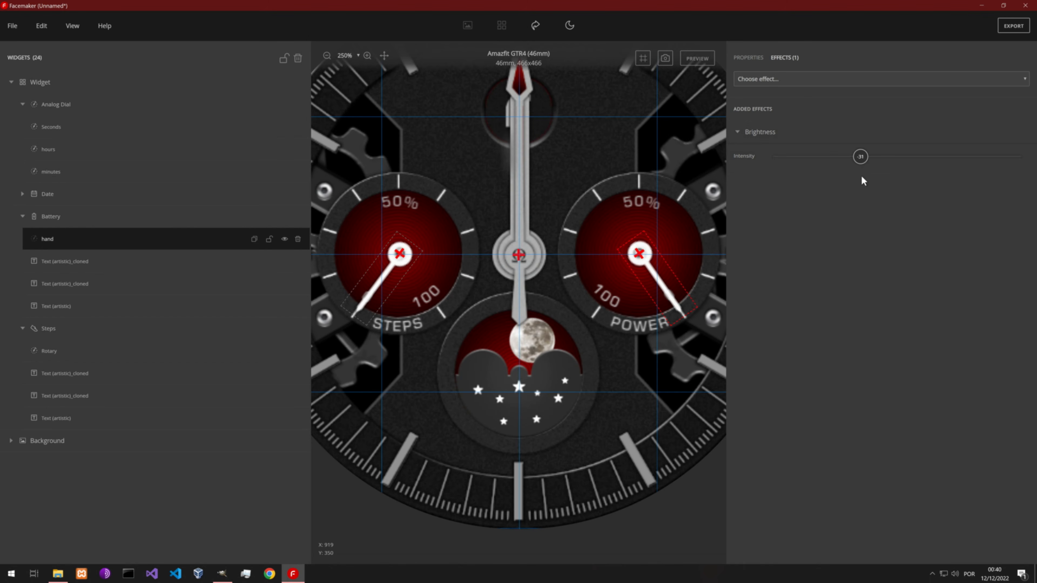
Add a Brightness effect to the Steps subdial's Rotary hand and set its intensity to -30.
{"action": "left_click_drag", "start_coordinate": [861, 177], "coordinate": [861, 177]}
{"action": "key", "text": "ctrl"}
{"action": "key", "text": "ctrl"}
{"action": "left_click", "coordinate": [119, 351]}
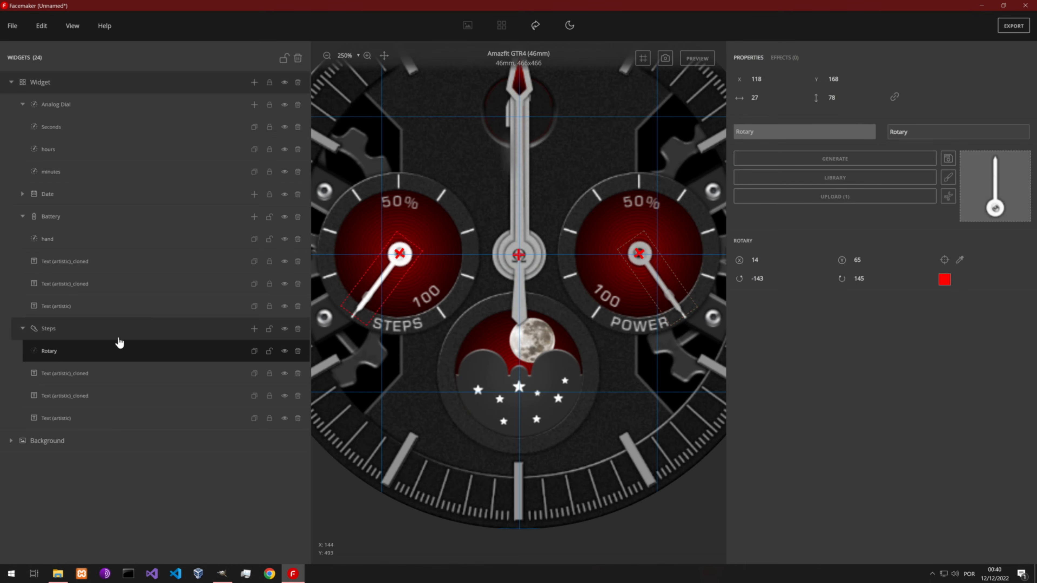
{"action": "left_click", "coordinate": [795, 62]}
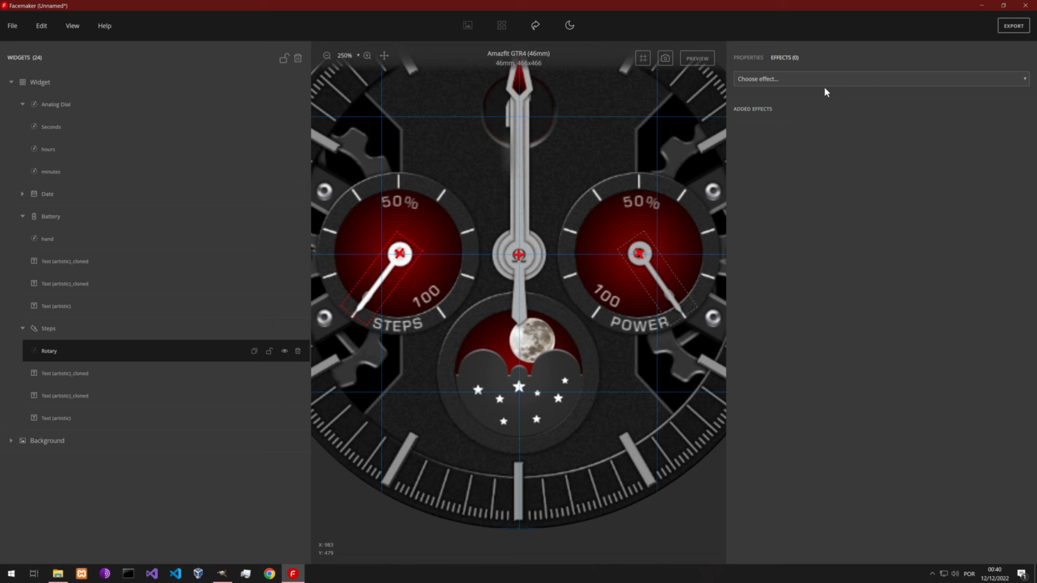
{"action": "left_click", "coordinate": [813, 81]}
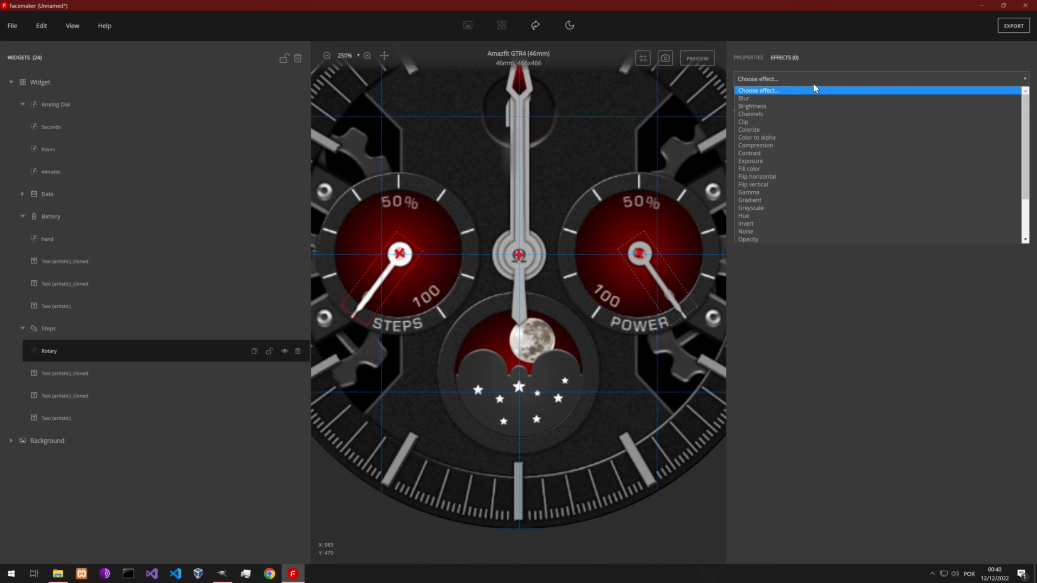
{"action": "left_click", "coordinate": [763, 107]}
{"action": "left_click_drag", "start_coordinate": [897, 158], "coordinate": [875, 159]}
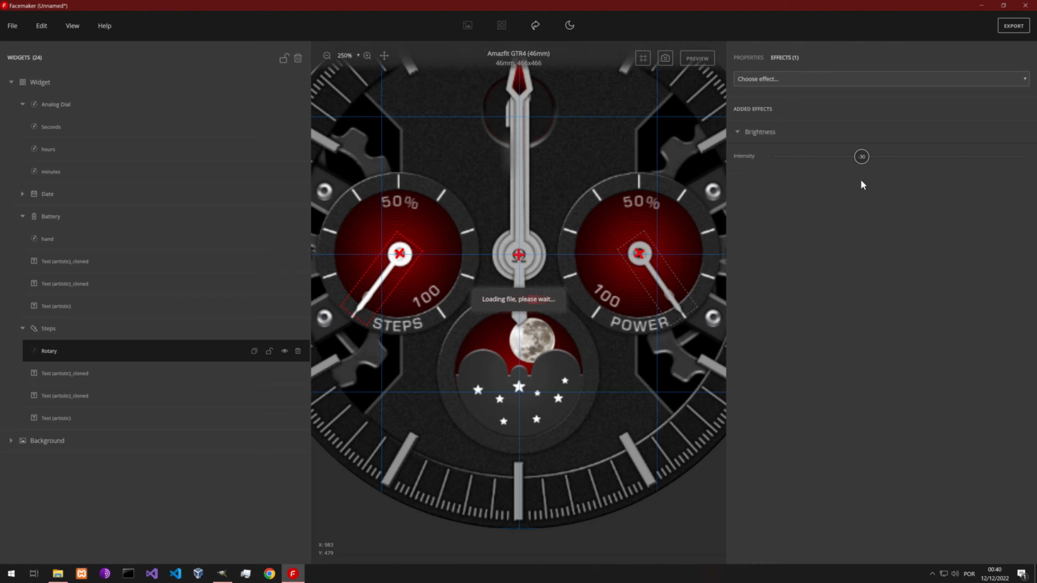
Preview the whole watch face to check the darkened hands, and leave the preview.
{"action": "scroll", "coordinate": [563, 241], "scroll_direction": "down", "scroll_amount": 3}
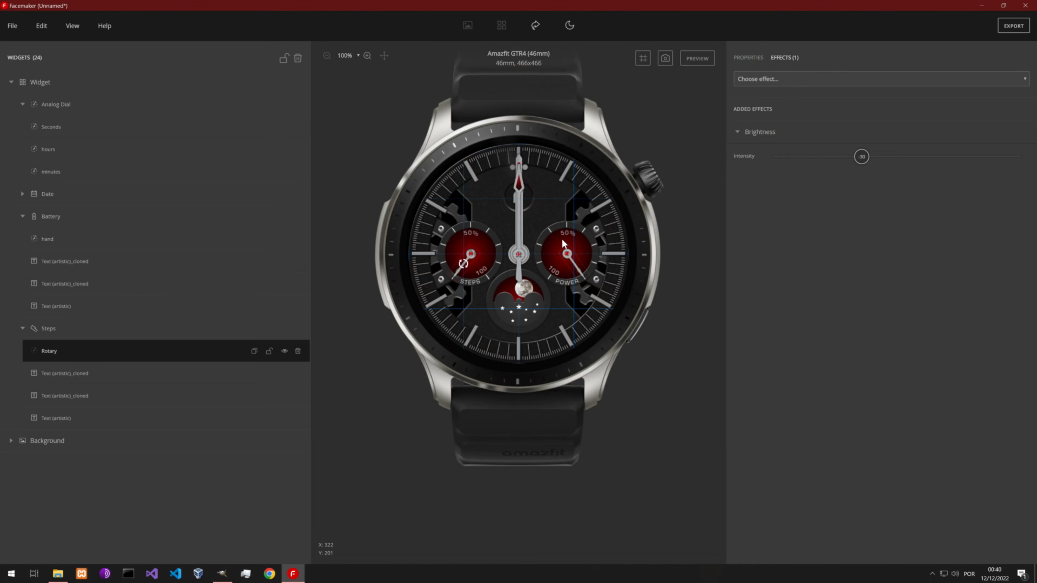
{"action": "left_click", "coordinate": [690, 62]}
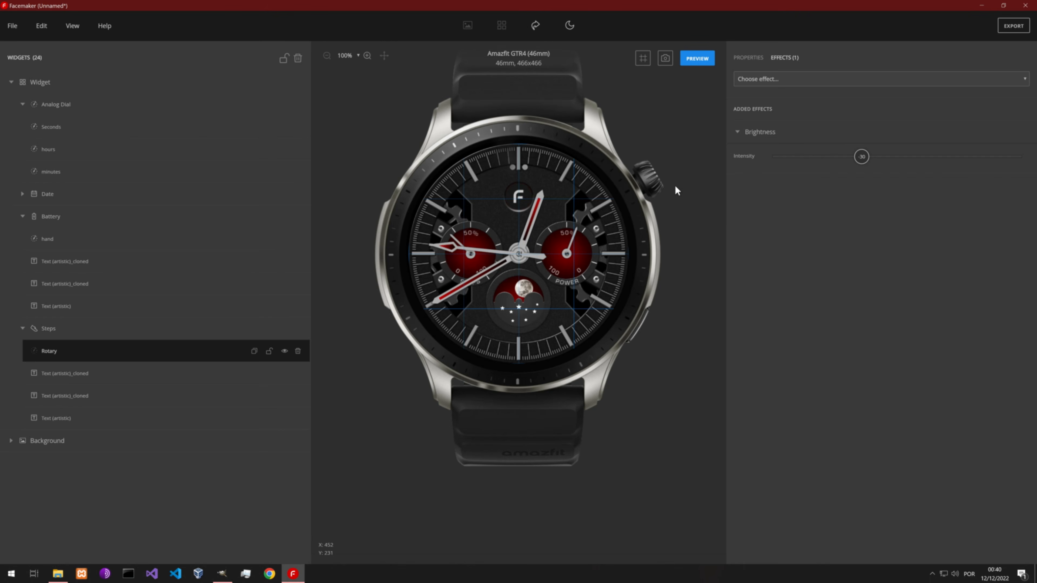
{"action": "left_click", "coordinate": [696, 59]}
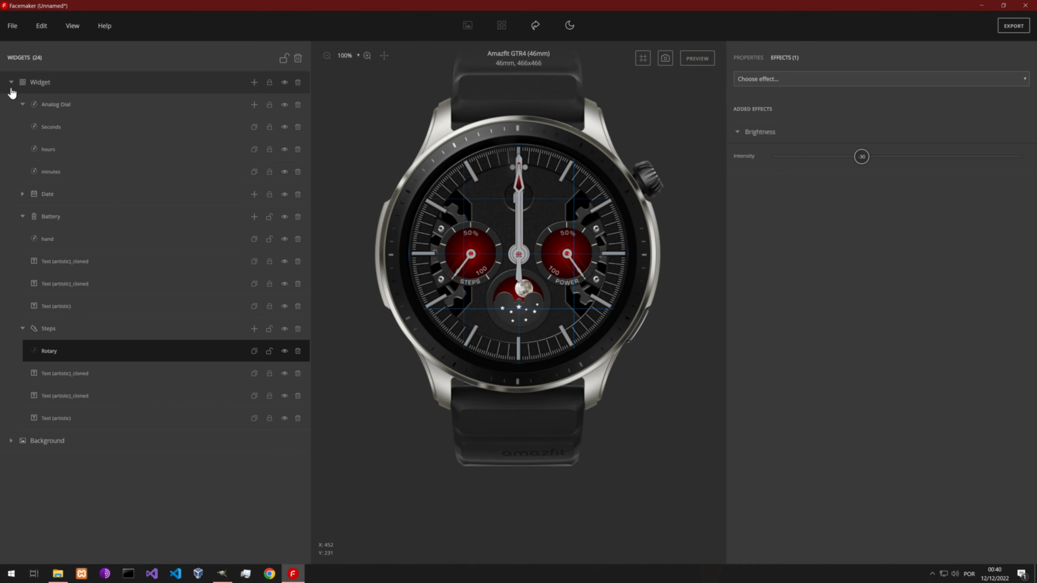
Add a Shortcut group to the watch face and insert a Steps Shortcut in it.
{"action": "left_click", "coordinate": [534, 27]}
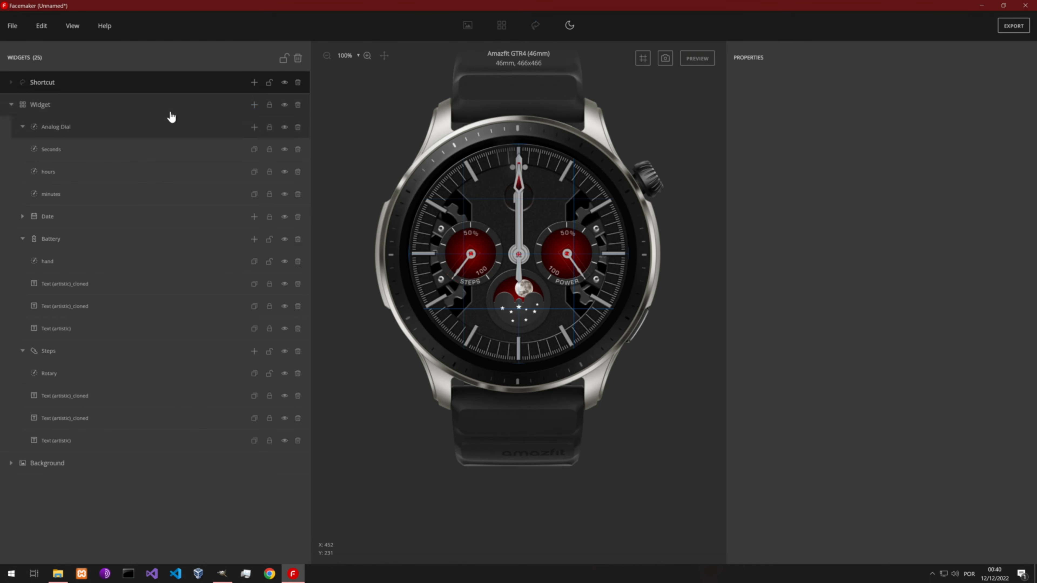
{"action": "left_click", "coordinate": [11, 106]}
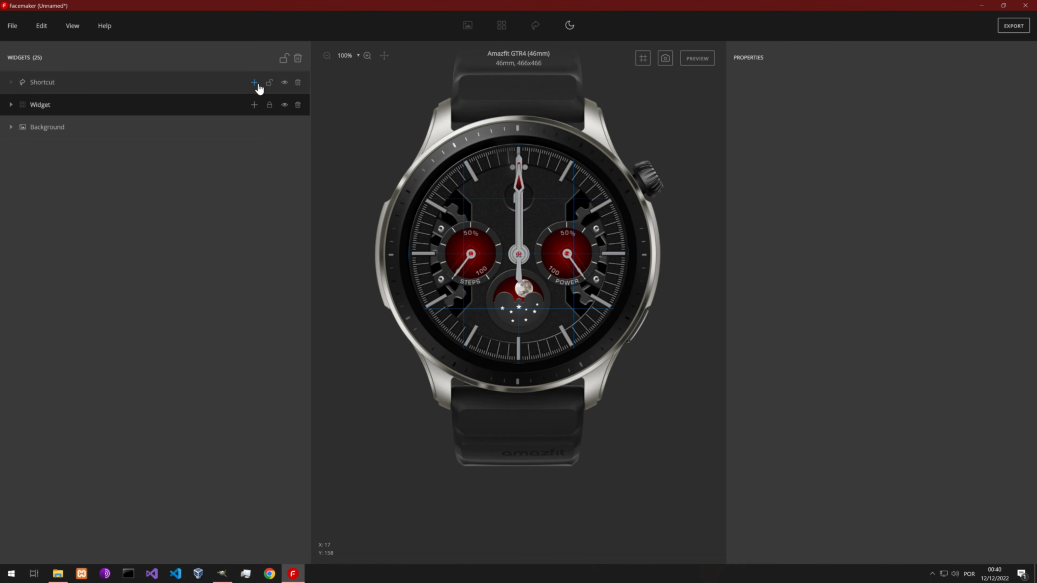
{"action": "left_click", "coordinate": [254, 83]}
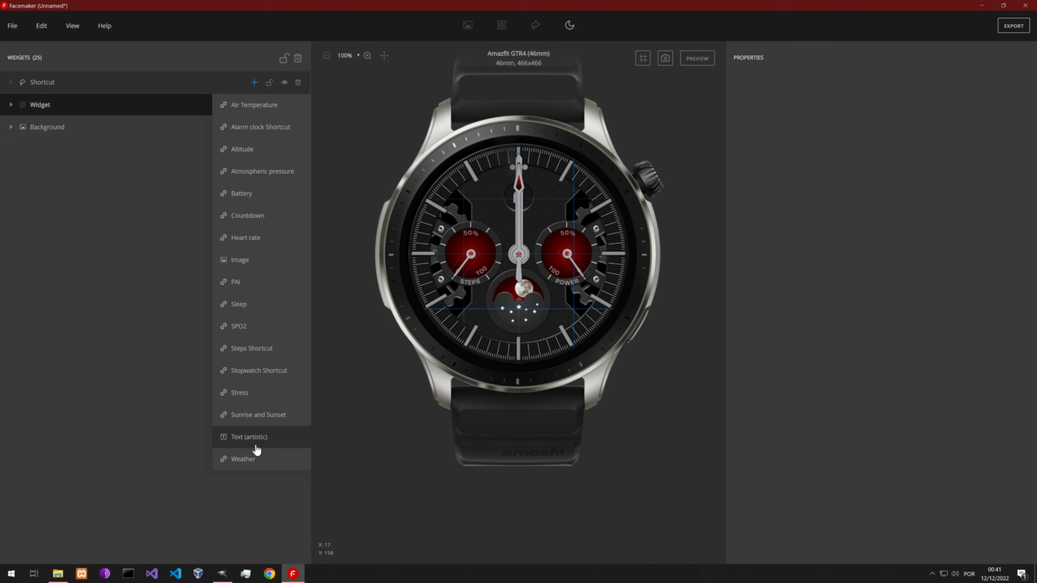
{"action": "left_click", "coordinate": [270, 351]}
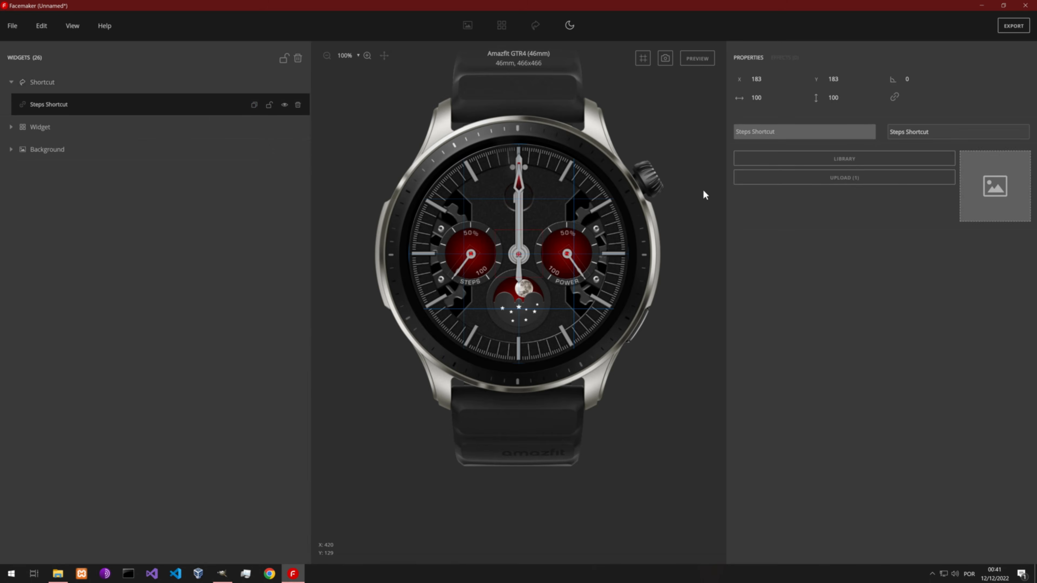
Move the Steps Shortcut over the Steps subdial to about X 61, Y 164 and enlarge it to about 139 × 139.
{"action": "left_click_drag", "start_coordinate": [531, 261], "coordinate": [482, 260]}
{"action": "scroll", "coordinate": [484, 258], "scroll_direction": "up", "scroll_amount": 5}
{"action": "left_click_drag", "start_coordinate": [486, 299], "coordinate": [511, 301]}
{"action": "left_click", "coordinate": [510, 214]}
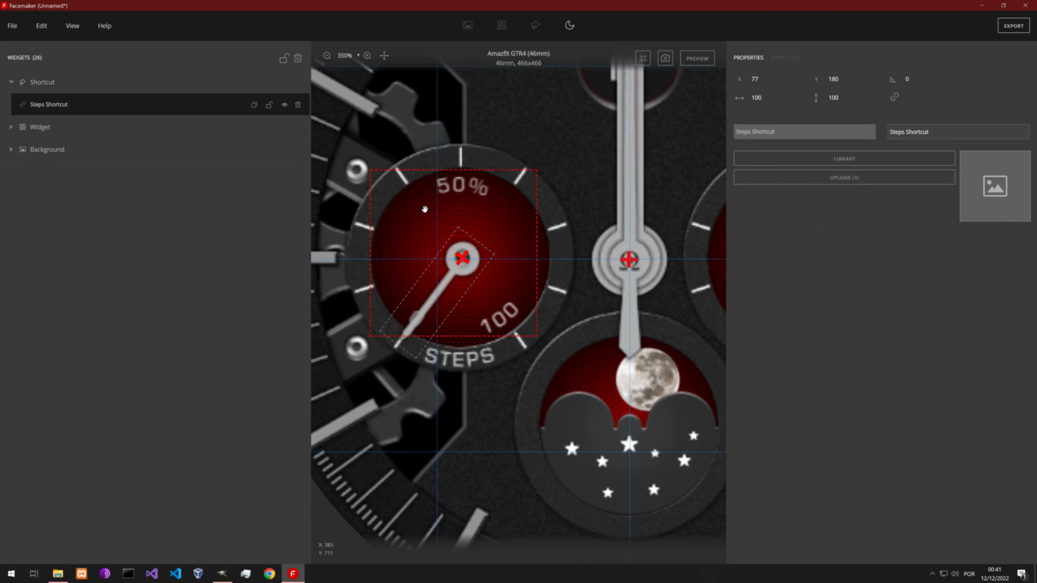
{"action": "left_click_drag", "start_coordinate": [419, 206], "coordinate": [396, 183]}
{"action": "left_click_drag", "start_coordinate": [499, 300], "coordinate": [531, 318]}
{"action": "scroll", "coordinate": [516, 272], "scroll_direction": "down", "scroll_amount": 5}
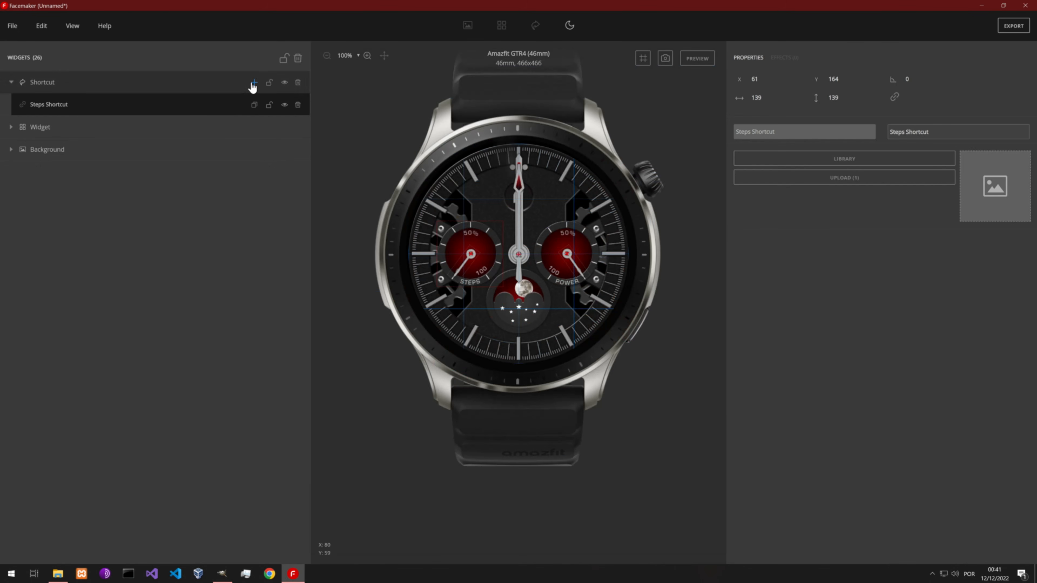
Add a Battery shortcut over the POWER subdial at about X 267, Y 165, sized about 137 × 137.
{"action": "left_click", "coordinate": [252, 83]}
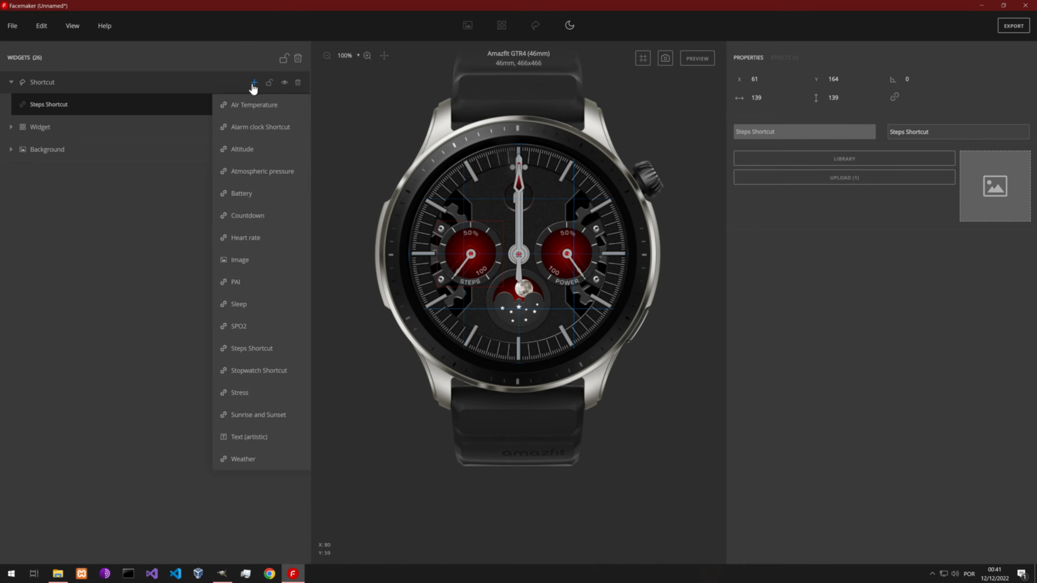
{"action": "left_click", "coordinate": [266, 204]}
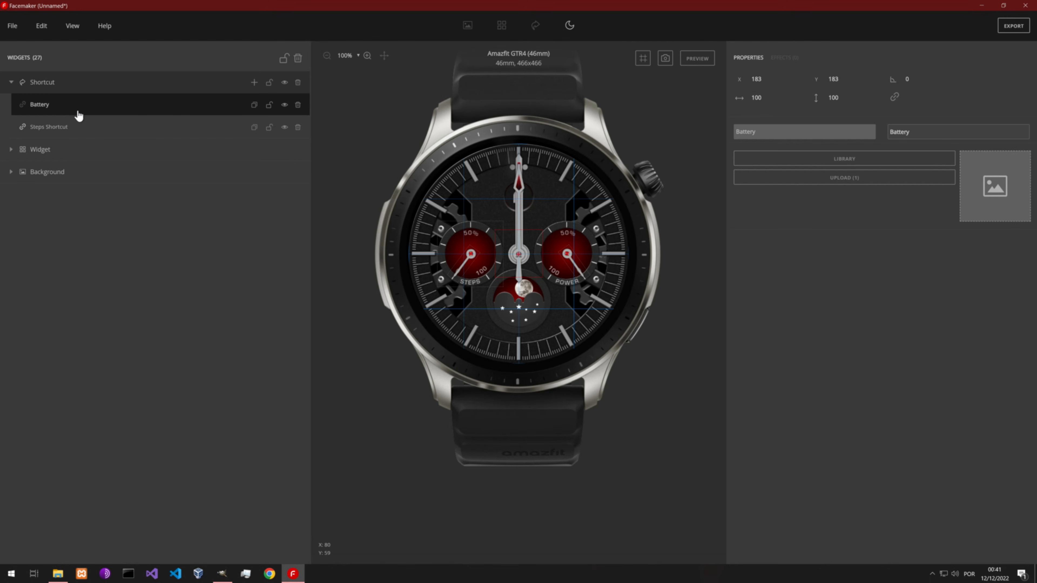
{"action": "left_click_drag", "start_coordinate": [534, 270], "coordinate": [560, 256]}
{"action": "scroll", "coordinate": [573, 261], "scroll_direction": "up", "scroll_amount": 5}
{"action": "scroll", "coordinate": [598, 254], "scroll_direction": "up", "scroll_amount": 2}
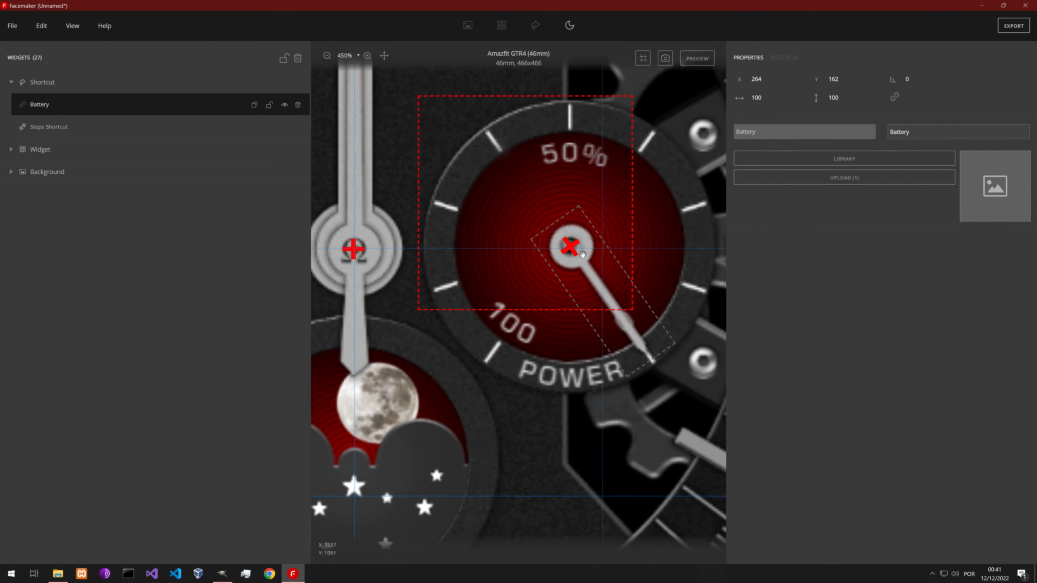
{"action": "left_click_drag", "start_coordinate": [490, 167], "coordinate": [497, 176]}
{"action": "left_click_drag", "start_coordinate": [627, 307], "coordinate": [649, 325]}
{"action": "scroll", "coordinate": [489, 264], "scroll_direction": "down", "scroll_amount": 7}
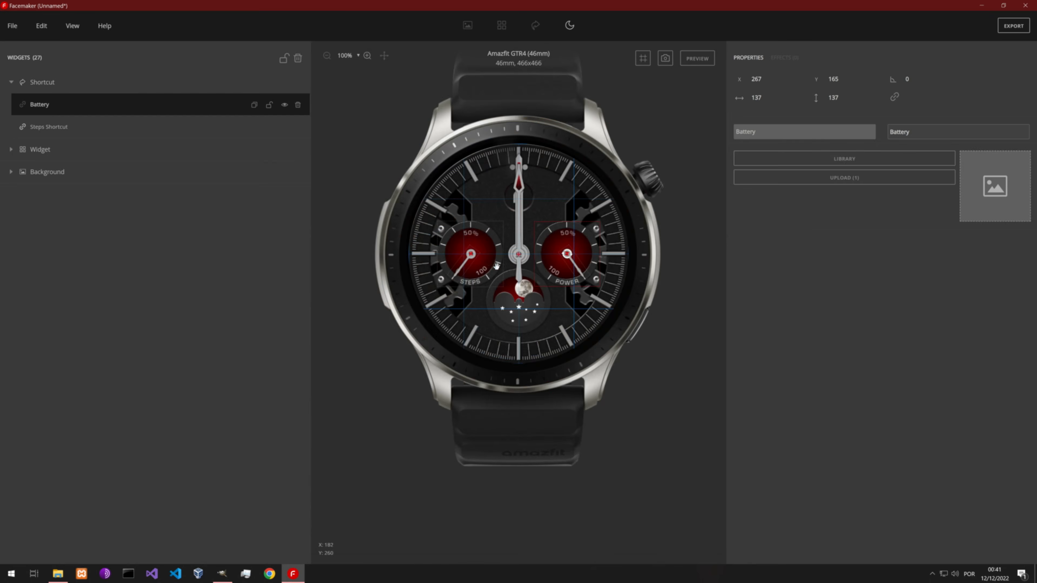
{"action": "left_click", "coordinate": [11, 83]}
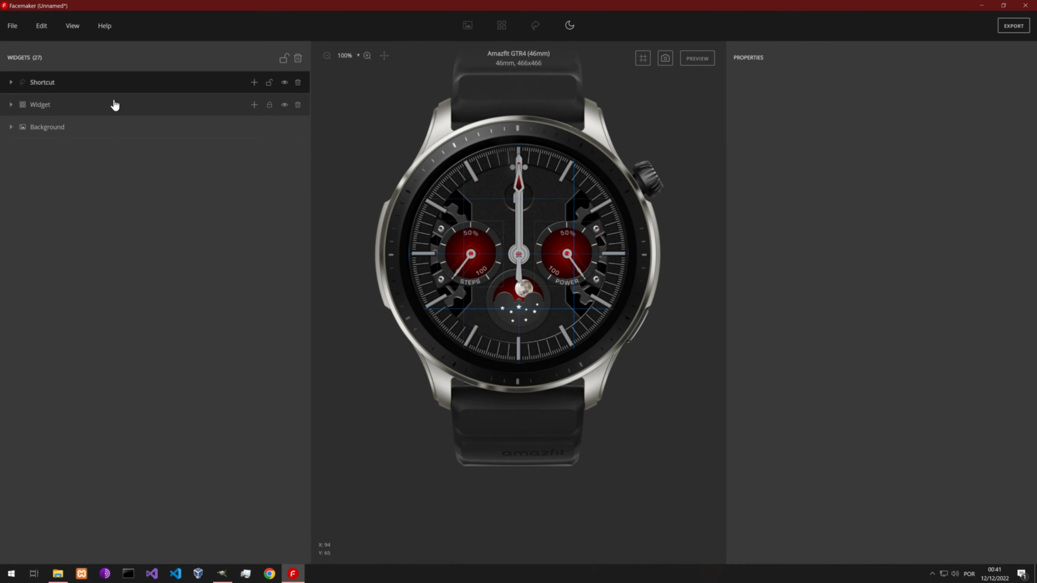
{"action": "left_click", "coordinate": [10, 33]}
{"action": "left_click", "coordinate": [63, 176]}
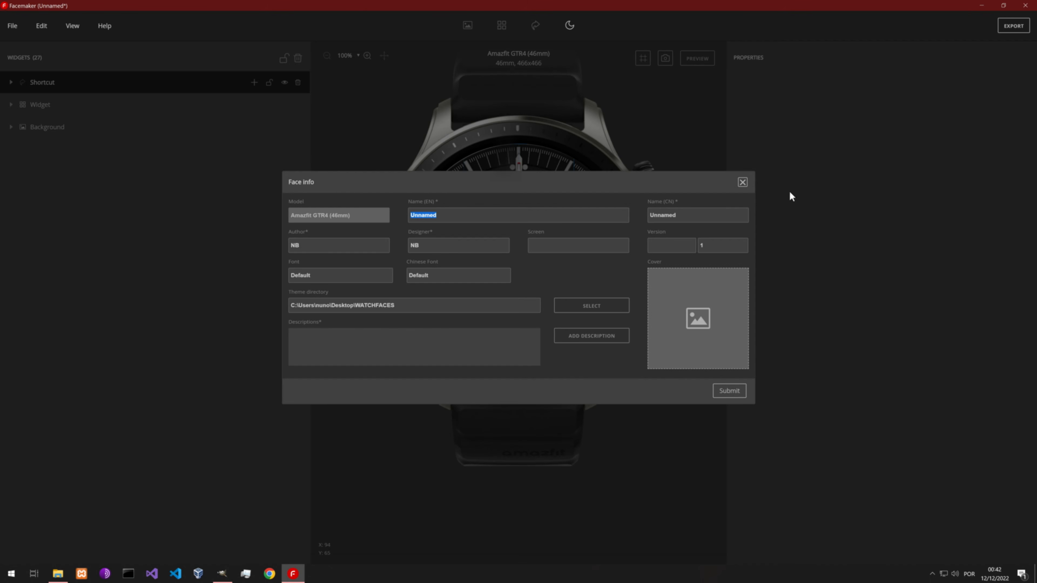
{"action": "left_click", "coordinate": [742, 182]}
Name the watch face freeStylerFMGTR4 in its face info and submit the change.
{"action": "left_click", "coordinate": [12, 26]}
{"action": "left_click", "coordinate": [21, 155]}
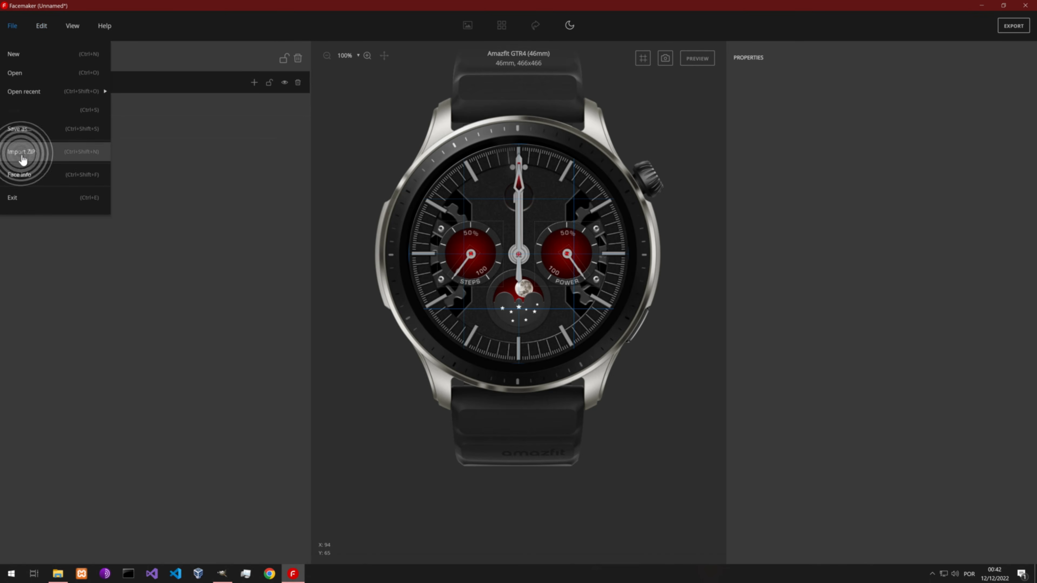
{"action": "left_click", "coordinate": [21, 174]}
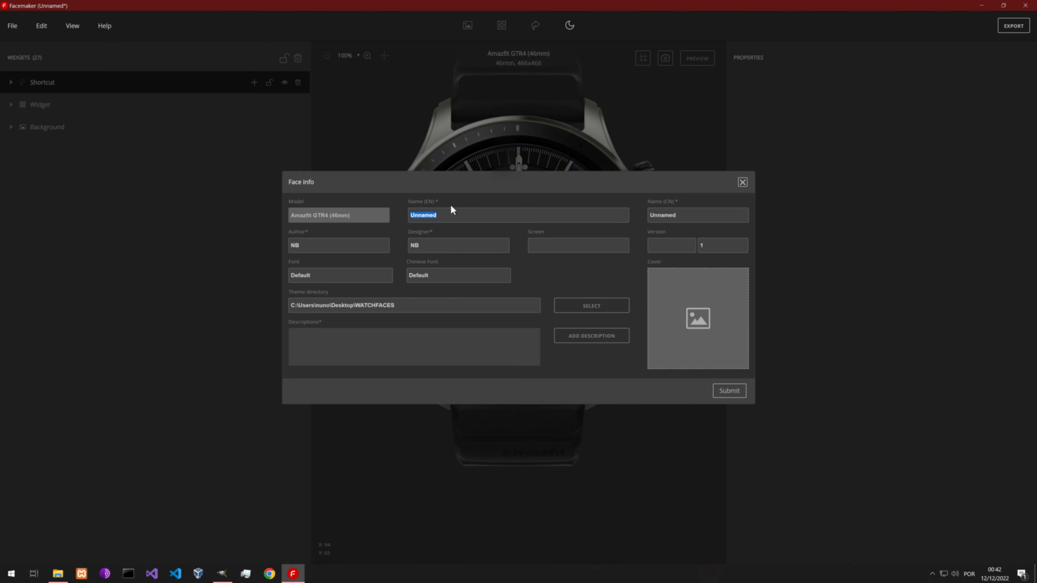
{"action": "left_click", "coordinate": [424, 215]}
{"action": "double_click", "coordinate": [423, 215]}
{"action": "left_click", "coordinate": [58, 574]}
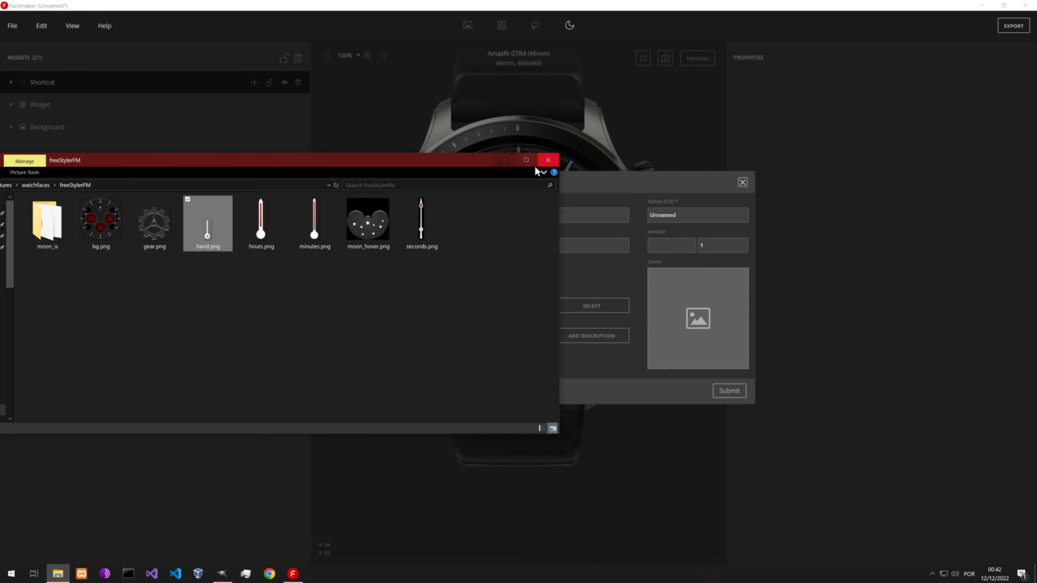
{"action": "left_click", "coordinate": [508, 162]}
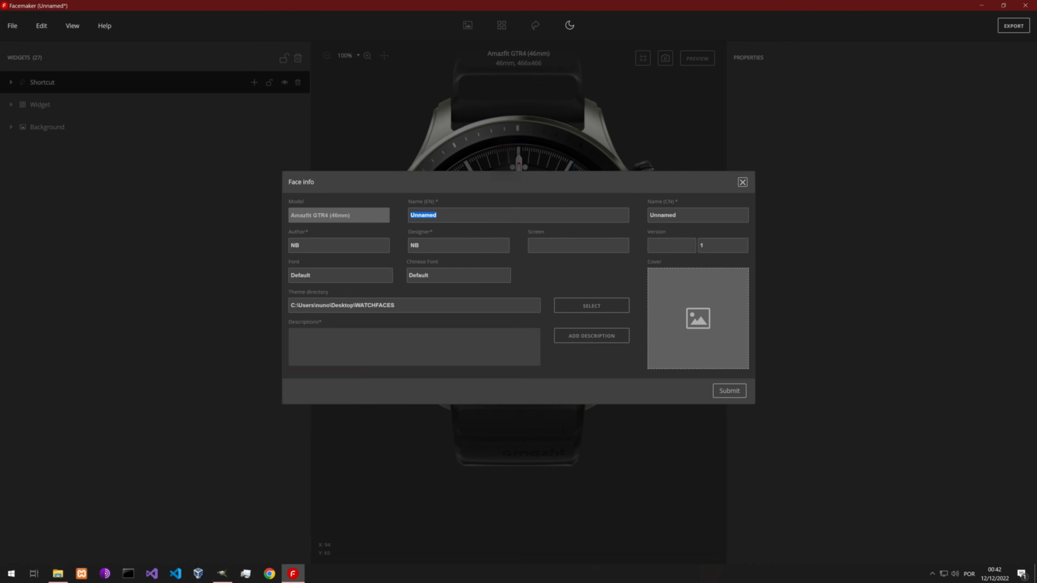
{"action": "type", "text": "freeStylerFMGTR4"}
{"action": "left_click", "coordinate": [732, 395]}
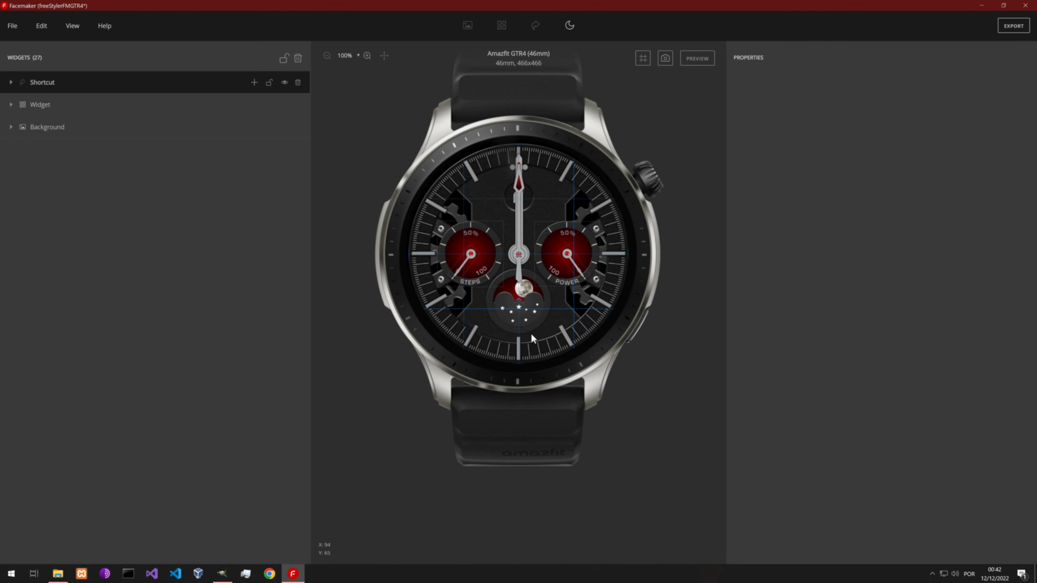
Save the project to the Desktop as freeStylerFMGTR4.hfm.
{"action": "left_click", "coordinate": [12, 26]}
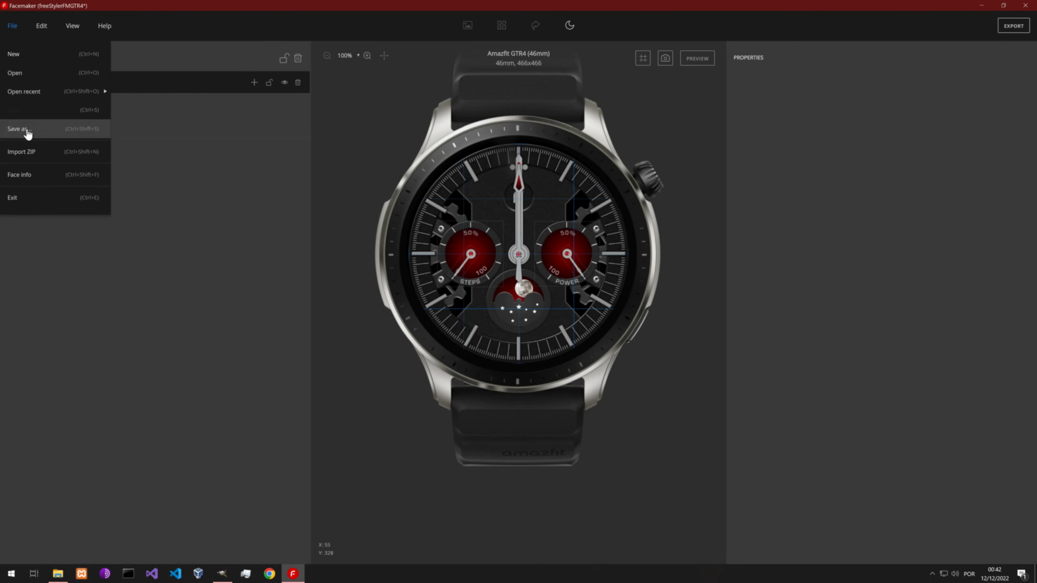
{"action": "left_click", "coordinate": [19, 128]}
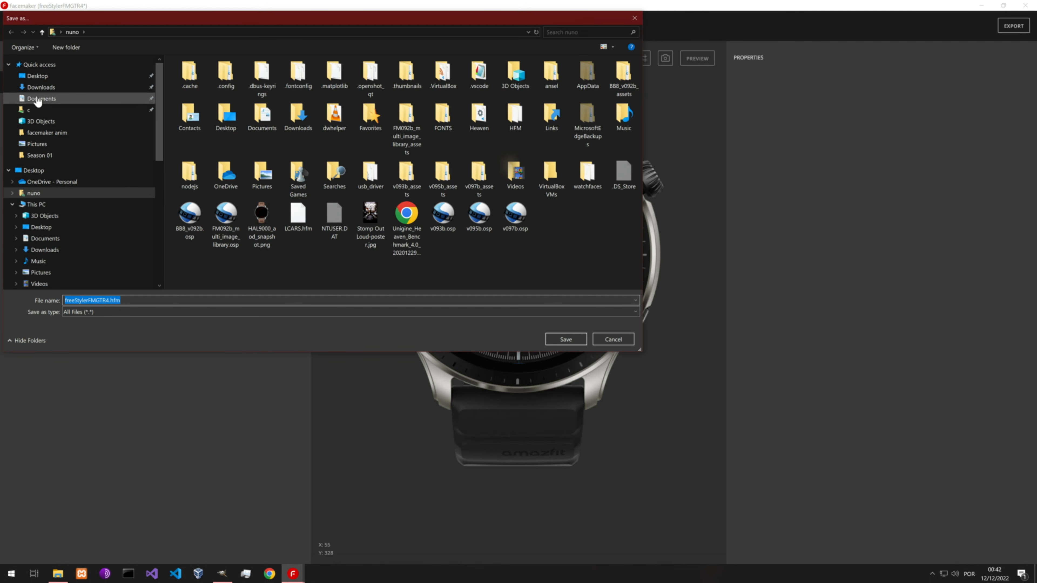
{"action": "left_click", "coordinate": [37, 75]}
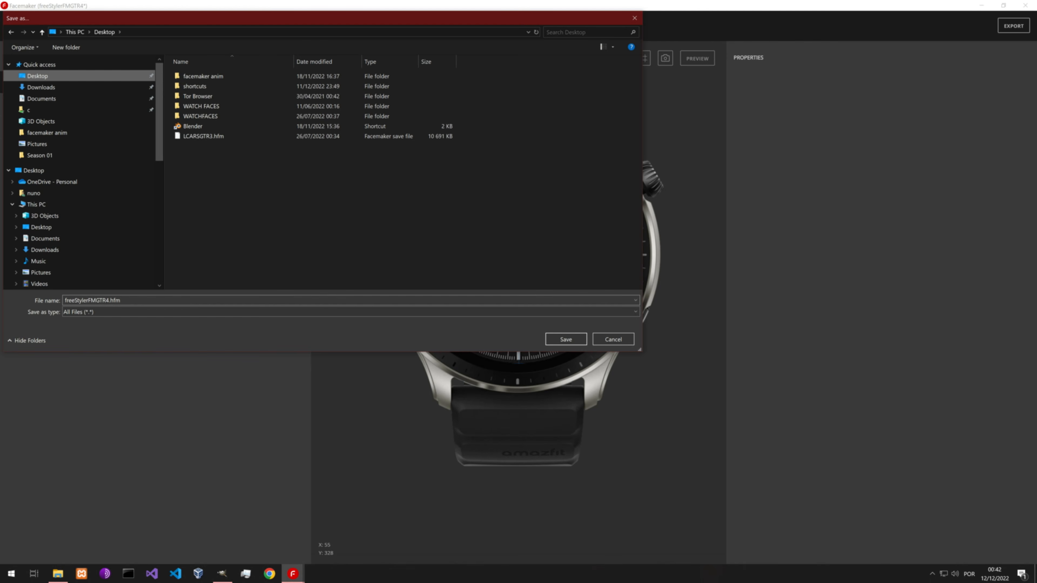
{"action": "left_click", "coordinate": [577, 343]}
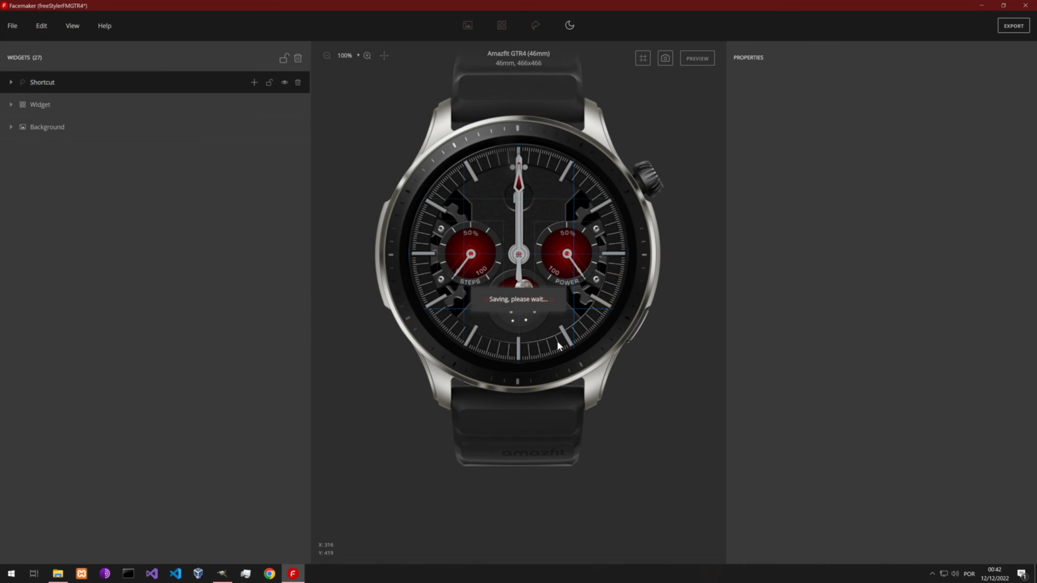
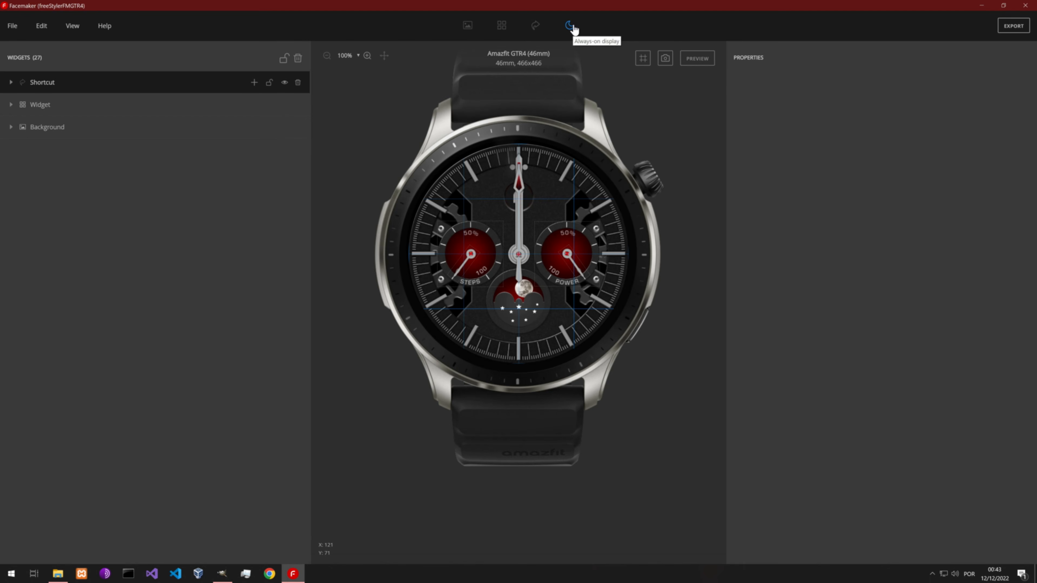
Add an Always-on display to the project and move its preview window clear of the watch face and widget list.
{"action": "left_click", "coordinate": [569, 26]}
{"action": "left_click_drag", "start_coordinate": [474, 179], "coordinate": [209, 186]}
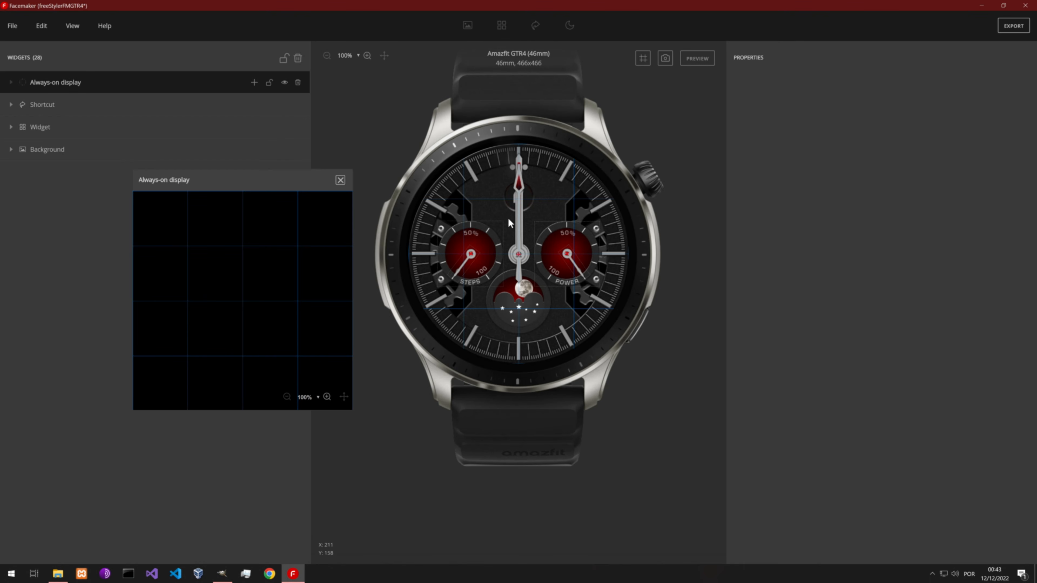
{"action": "left_click_drag", "start_coordinate": [248, 182], "coordinate": [826, 165]}
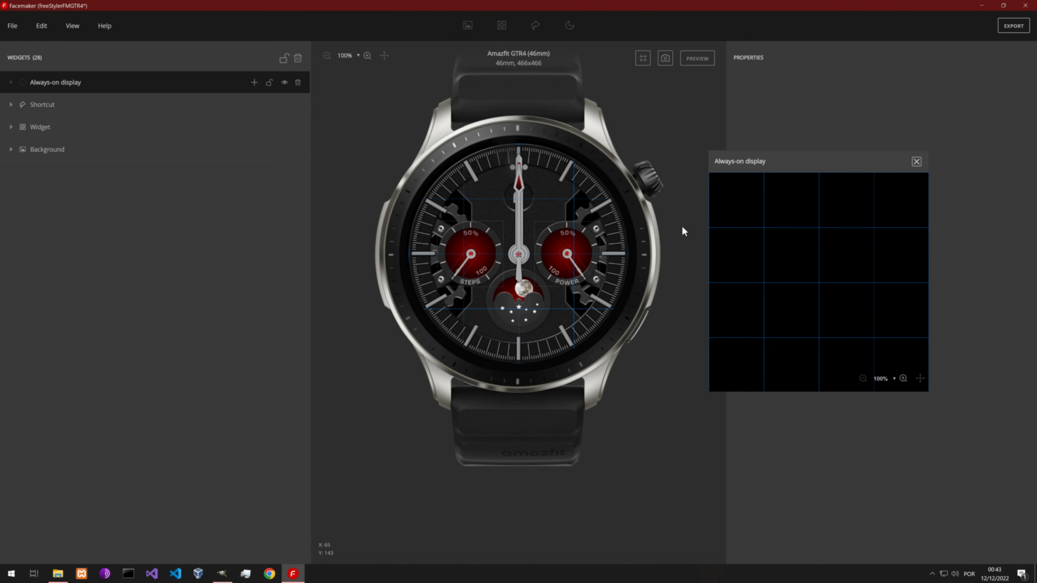
Add a Background group to the Always-on display.
{"action": "left_click", "coordinate": [42, 30]}
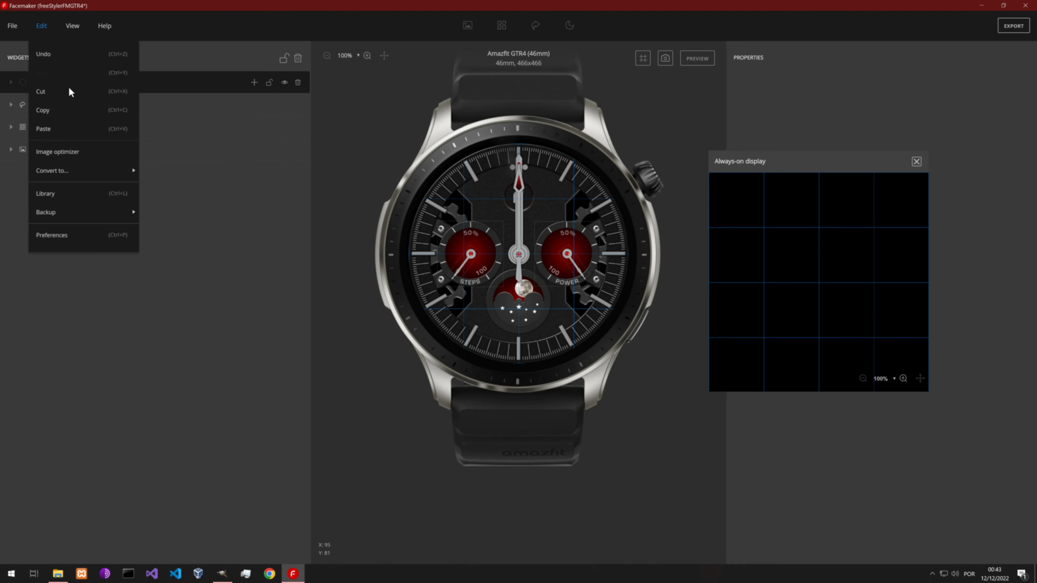
{"action": "left_click", "coordinate": [257, 222]}
{"action": "left_click", "coordinate": [254, 83]}
{"action": "left_click", "coordinate": [255, 106]}
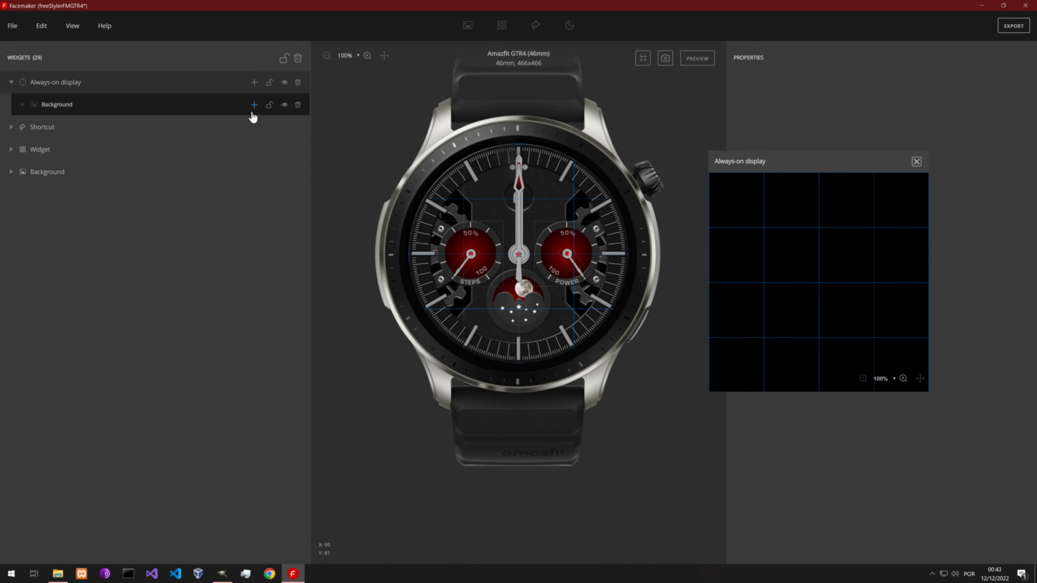
Add a Widget group to the Always-on display and insert an Analog Dial in it.
{"action": "left_click", "coordinate": [253, 83]}
{"action": "left_click", "coordinate": [245, 128]}
{"action": "left_click", "coordinate": [249, 105]}
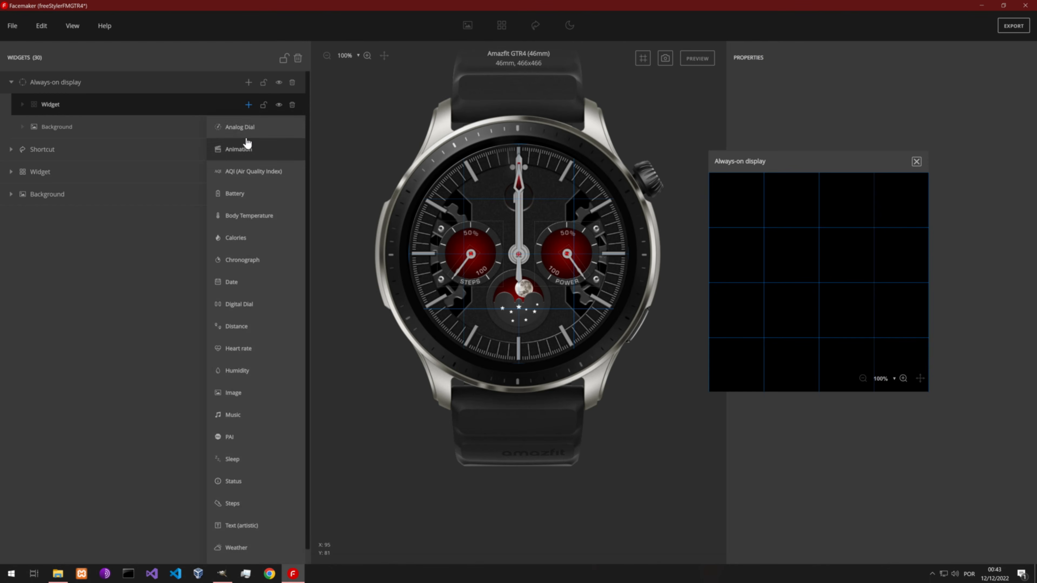
{"action": "left_click", "coordinate": [245, 129]}
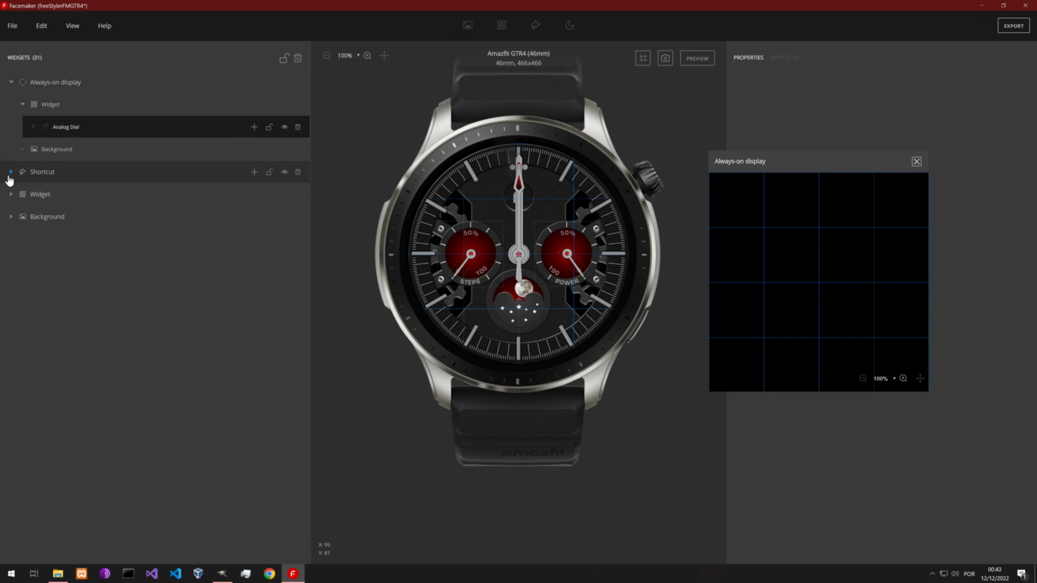
Copy the Seconds, hours and minutes hands from the main Widget group into the Always-on display's Analog Dial.
{"action": "left_click", "coordinate": [11, 217]}
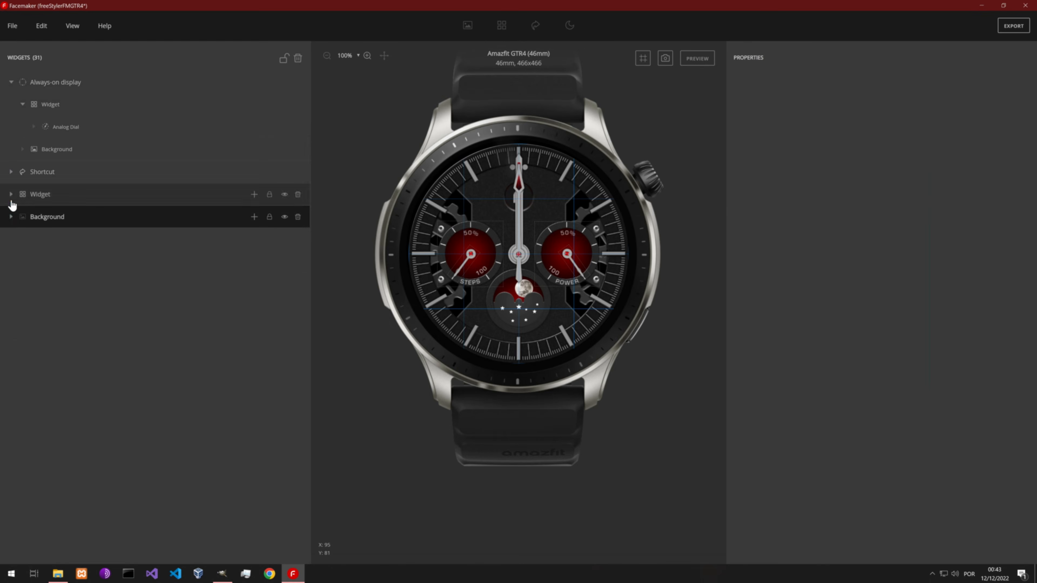
{"action": "left_click", "coordinate": [11, 194]}
{"action": "left_click", "coordinate": [81, 249]}
{"action": "left_click", "coordinate": [77, 287], "text": "ctrl"}
{"action": "left_click", "coordinate": [74, 270], "text": "ctrl"}
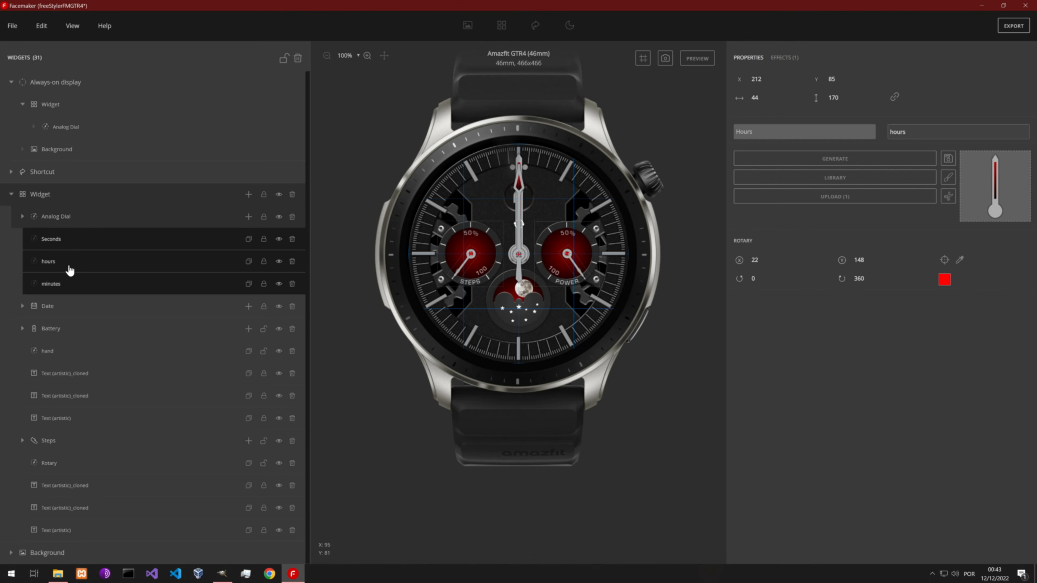
{"action": "left_click", "coordinate": [63, 134]}
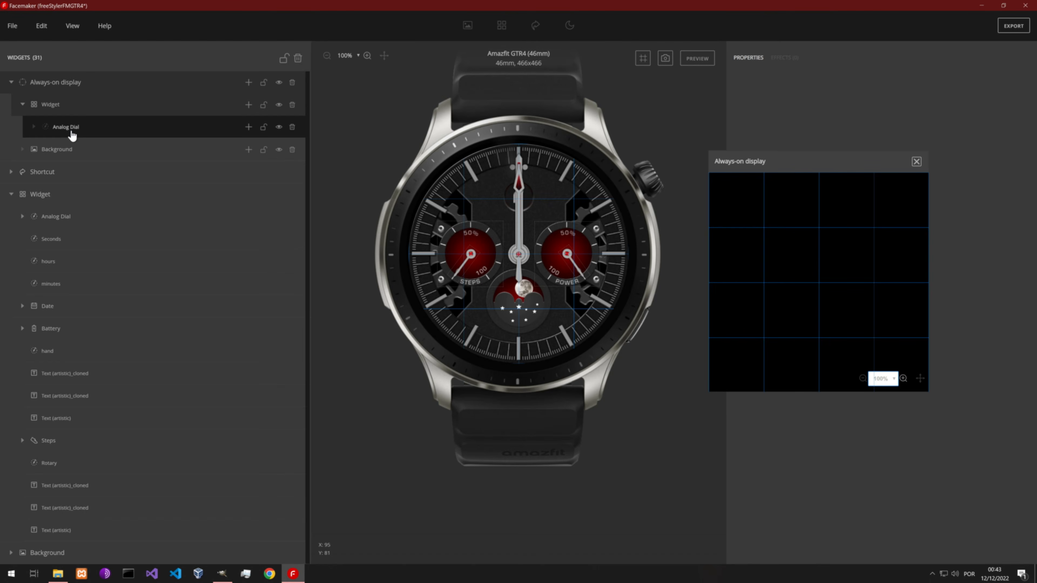
{"action": "key", "text": "ctrl+v"}
Preview the moving hands in the Always-on display window and compare them with the main watch face.
{"action": "left_click_drag", "start_coordinate": [813, 158], "coordinate": [244, 184]}
{"action": "left_click", "coordinate": [697, 58]}
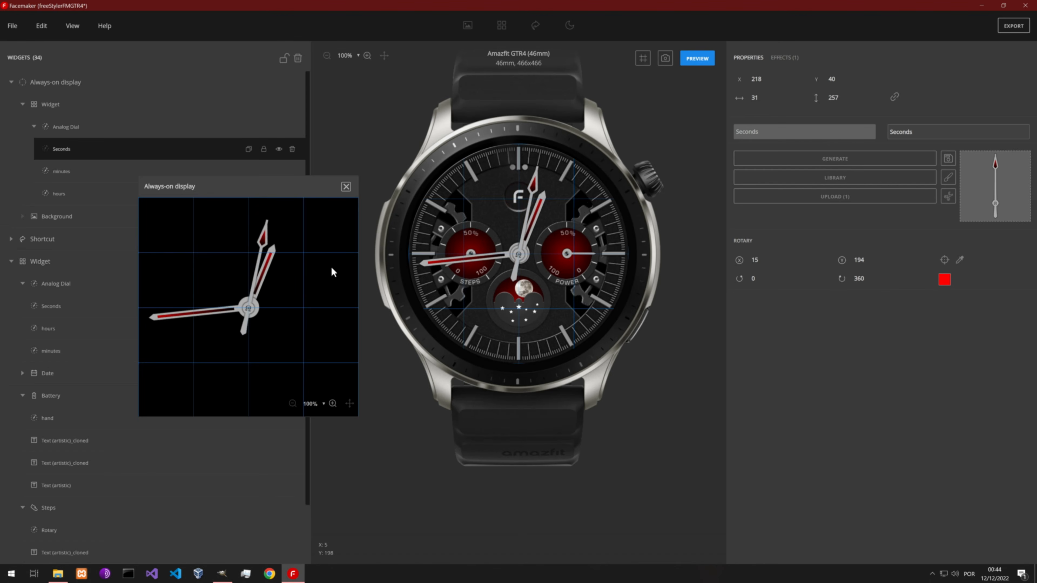
{"action": "left_click_drag", "start_coordinate": [277, 186], "coordinate": [826, 189]}
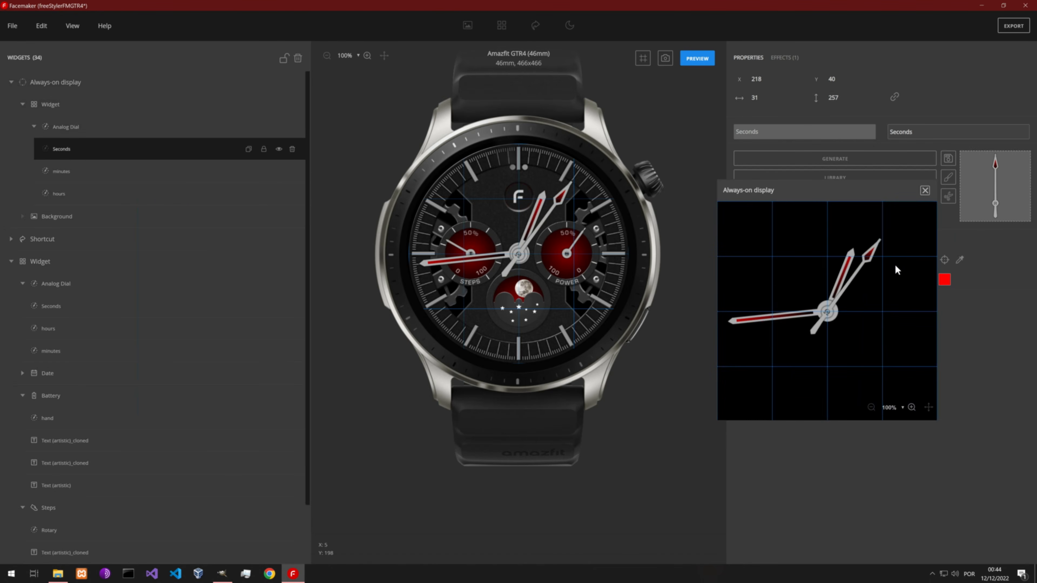
{"action": "left_click", "coordinate": [705, 62]}
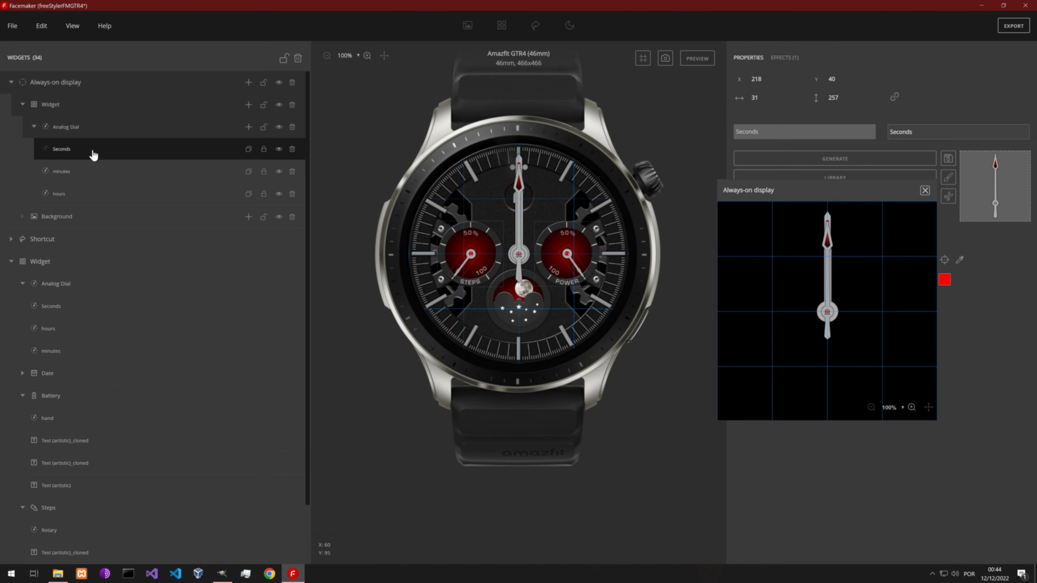
Delete the Seconds hand from the Always-on display's Analog Dial and preview the running hands.
{"action": "left_click", "coordinate": [291, 149]}
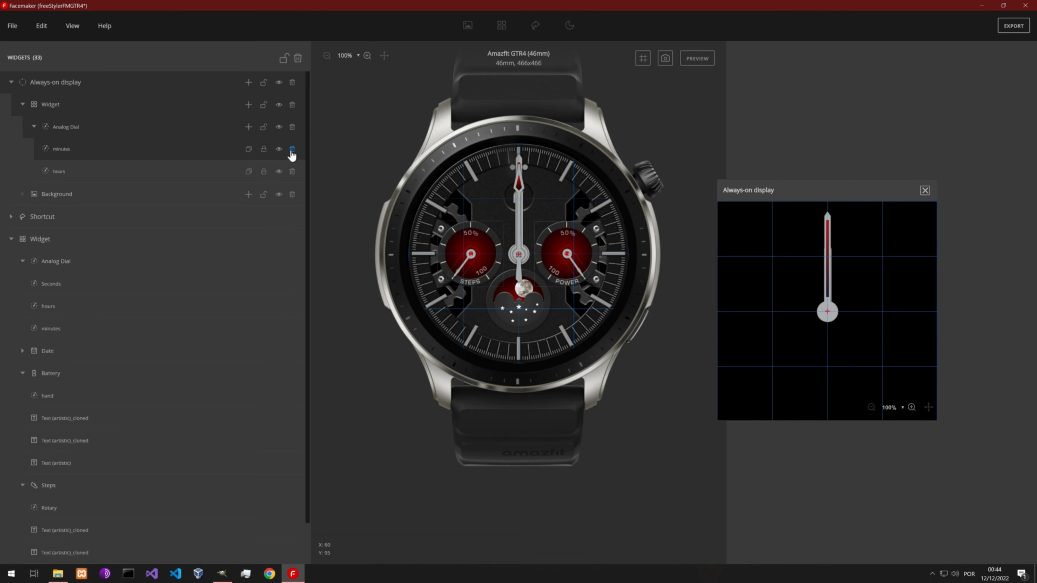
{"action": "left_click", "coordinate": [692, 60]}
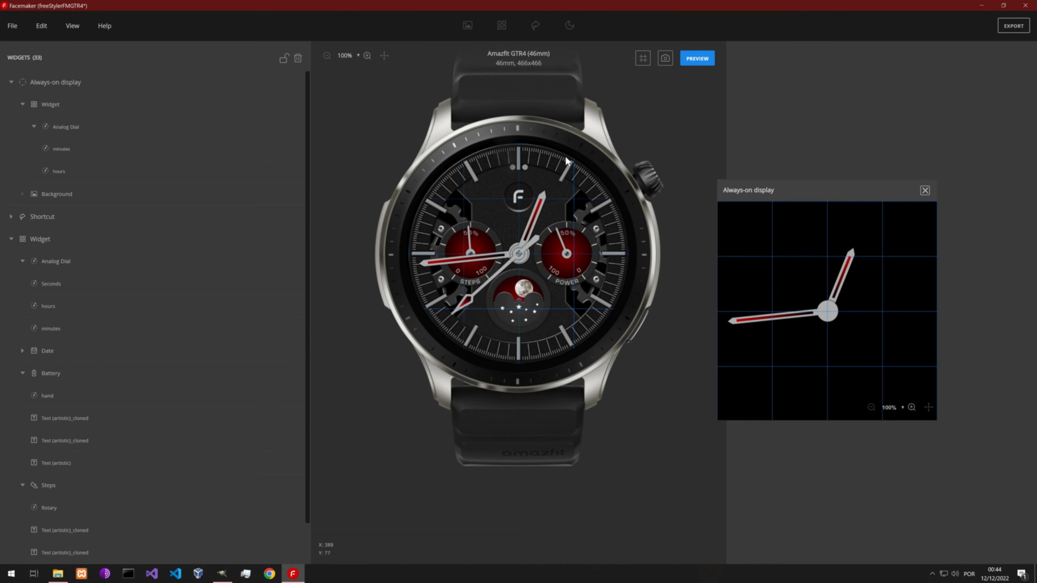
{"action": "left_click", "coordinate": [690, 58]}
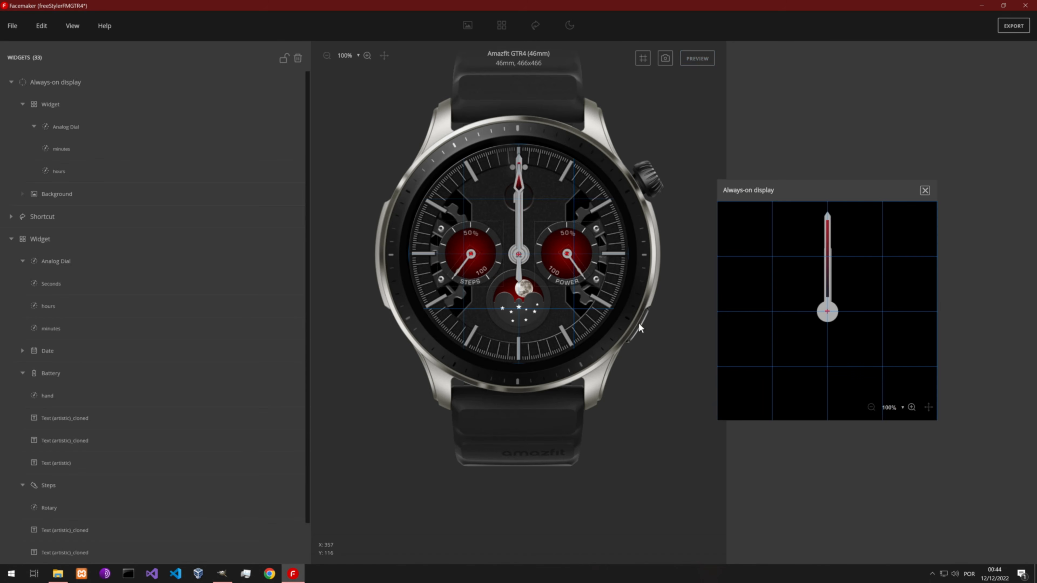
Switch to GIMP and hide the seconds, minutes and hours layers along with the guides.
{"action": "left_click", "coordinate": [222, 573]}
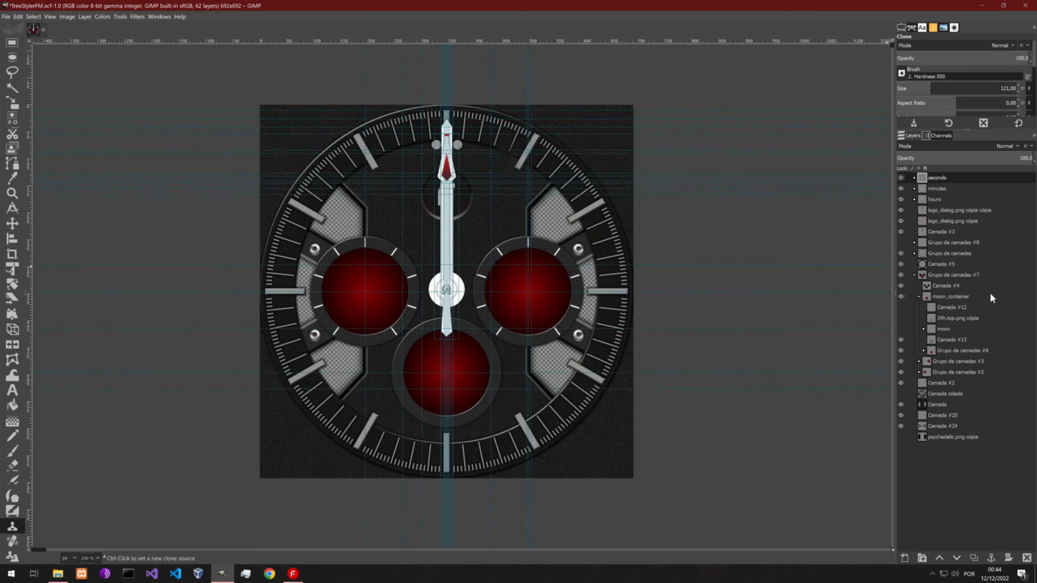
{"action": "left_click", "coordinate": [901, 178]}
{"action": "left_click", "coordinate": [900, 188]}
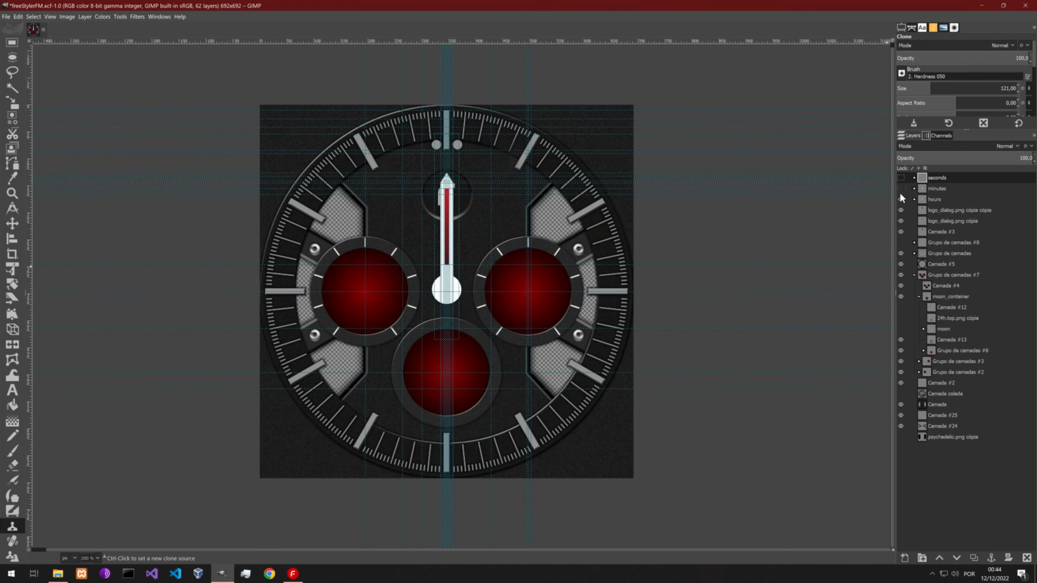
{"action": "left_click", "coordinate": [900, 199]}
{"action": "left_click", "coordinate": [50, 16]}
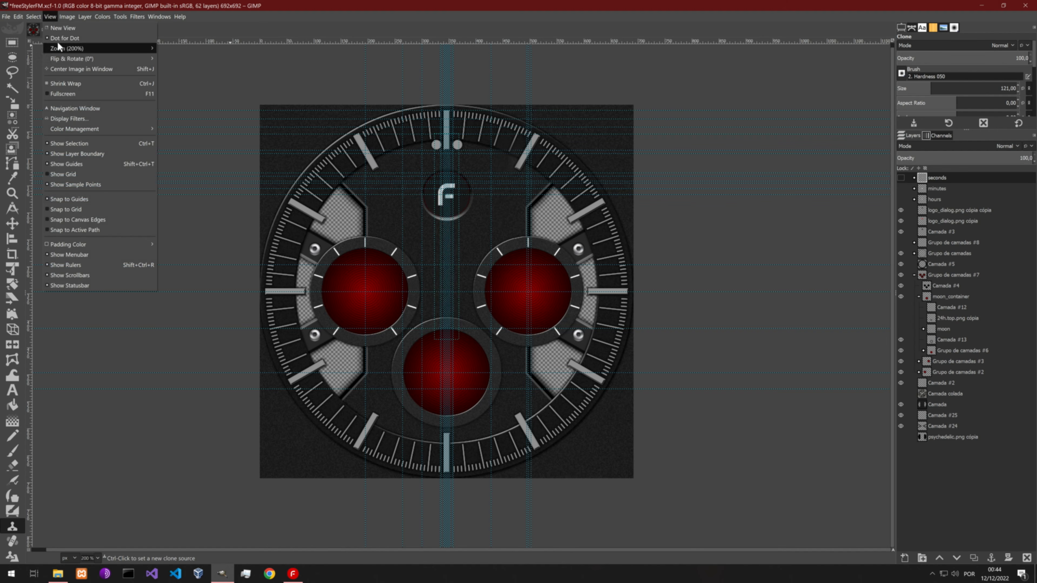
{"action": "left_click", "coordinate": [76, 165]}
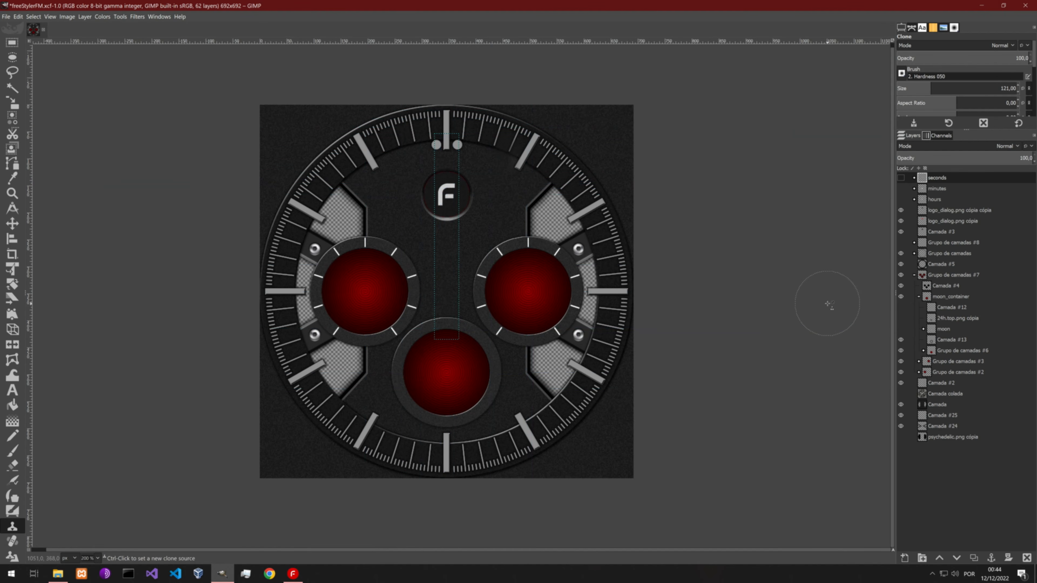
Hide the red logo layer logo_dialog.png cópia and the dark outer ring layer Camada #5.
{"action": "left_click", "coordinate": [901, 210]}
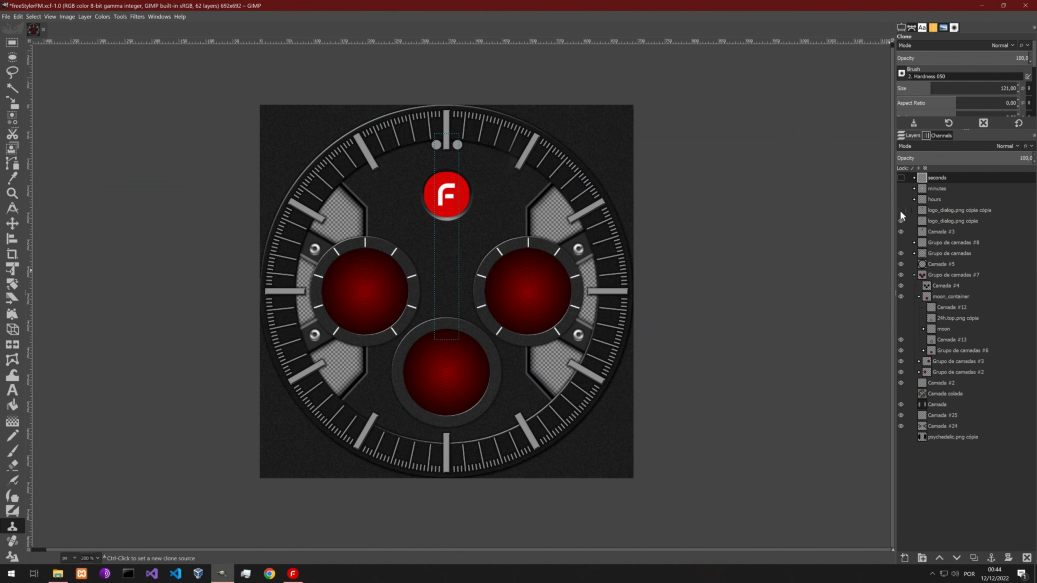
{"action": "left_click", "coordinate": [901, 210]}
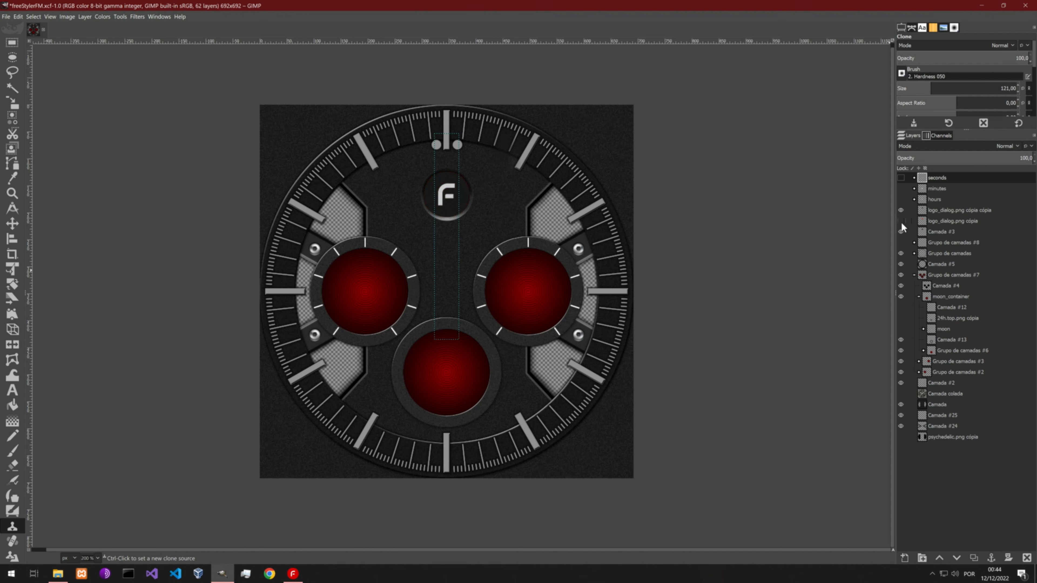
{"action": "left_click", "coordinate": [901, 231]}
{"action": "left_click", "coordinate": [901, 242]}
{"action": "left_click", "coordinate": [900, 243]}
{"action": "left_click", "coordinate": [901, 231]}
{"action": "left_click", "coordinate": [900, 265]}
{"action": "left_click", "coordinate": [901, 264]}
{"action": "left_click", "coordinate": [901, 264]}
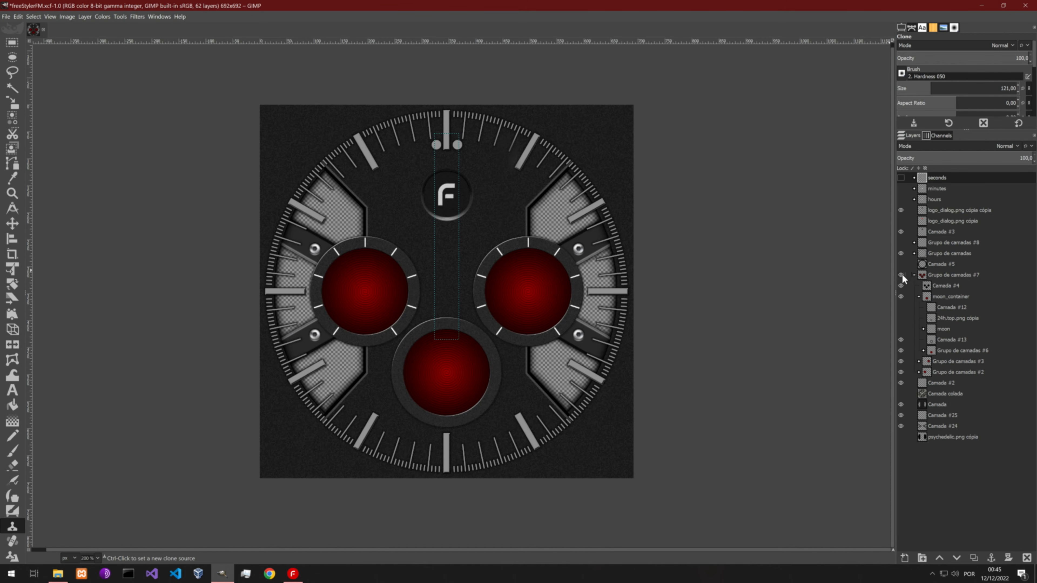
Hide the layer group Grupo de camadas #7 and the layers Camada #2, Camada, Camada #25 and Camada #24.
{"action": "left_click", "coordinate": [901, 275]}
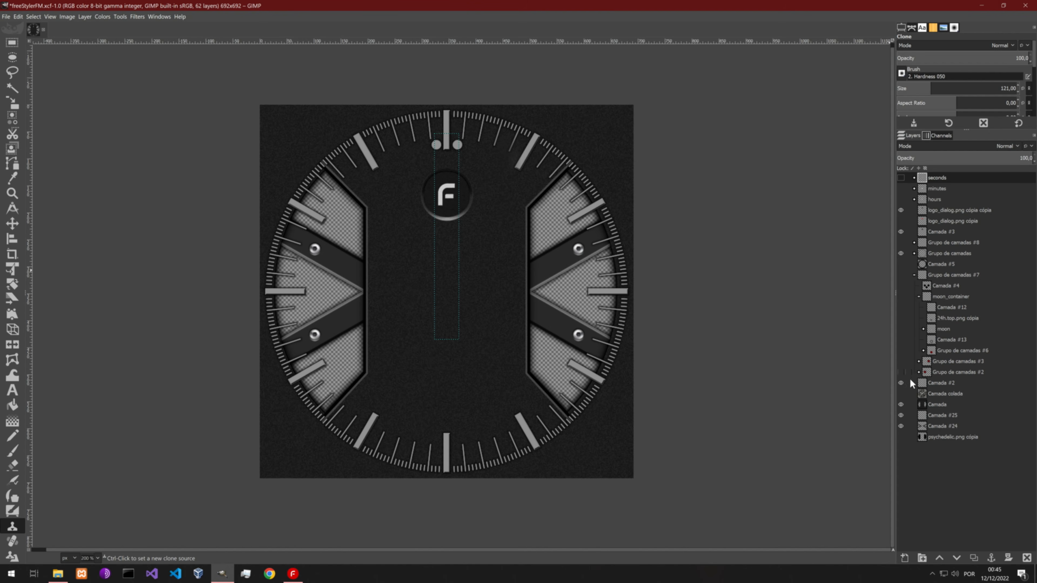
{"action": "left_click", "coordinate": [901, 386]}
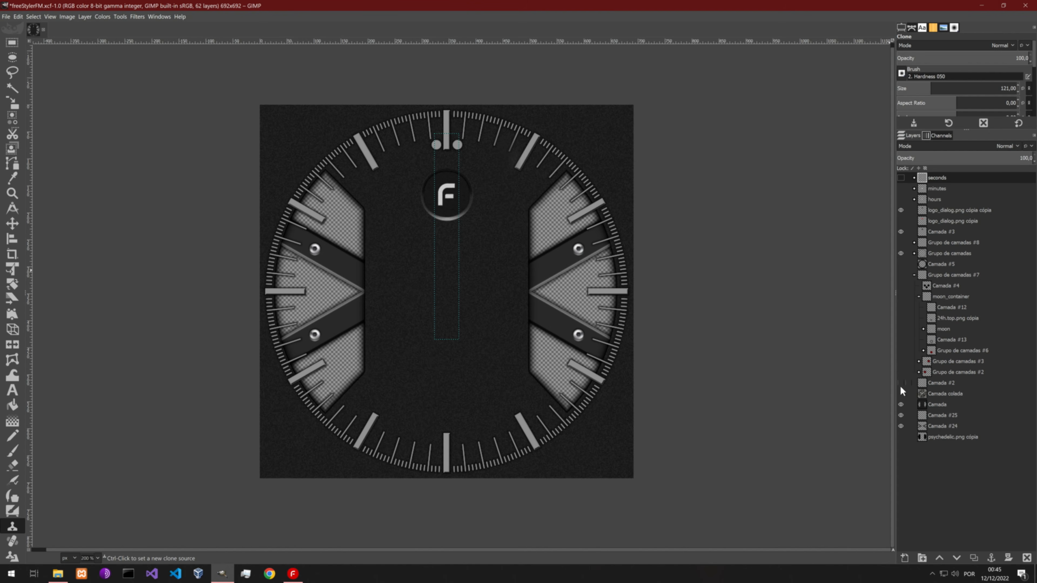
{"action": "left_click", "coordinate": [901, 406]}
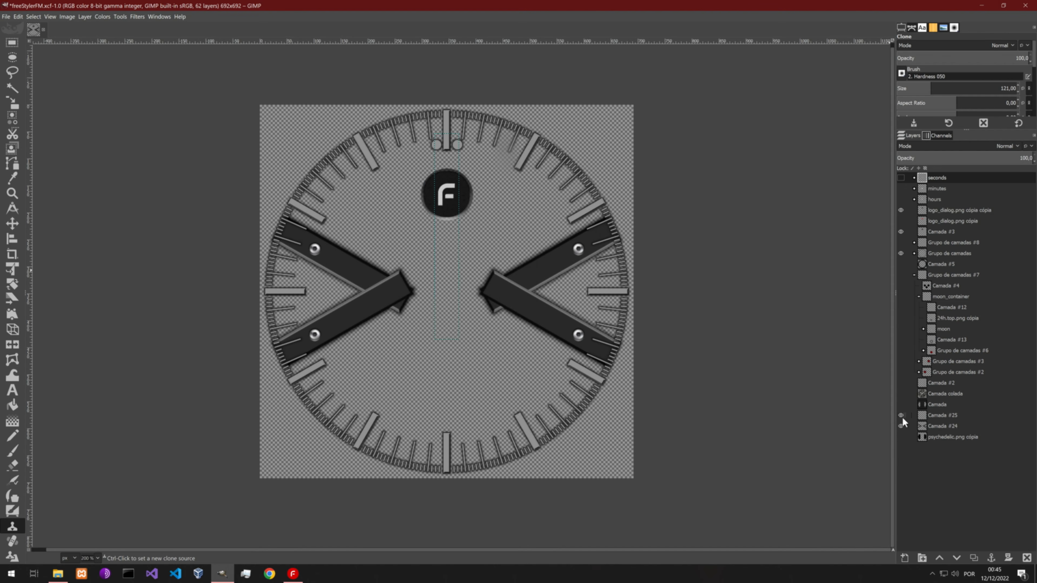
{"action": "left_click", "coordinate": [901, 415]}
{"action": "left_click", "coordinate": [901, 426]}
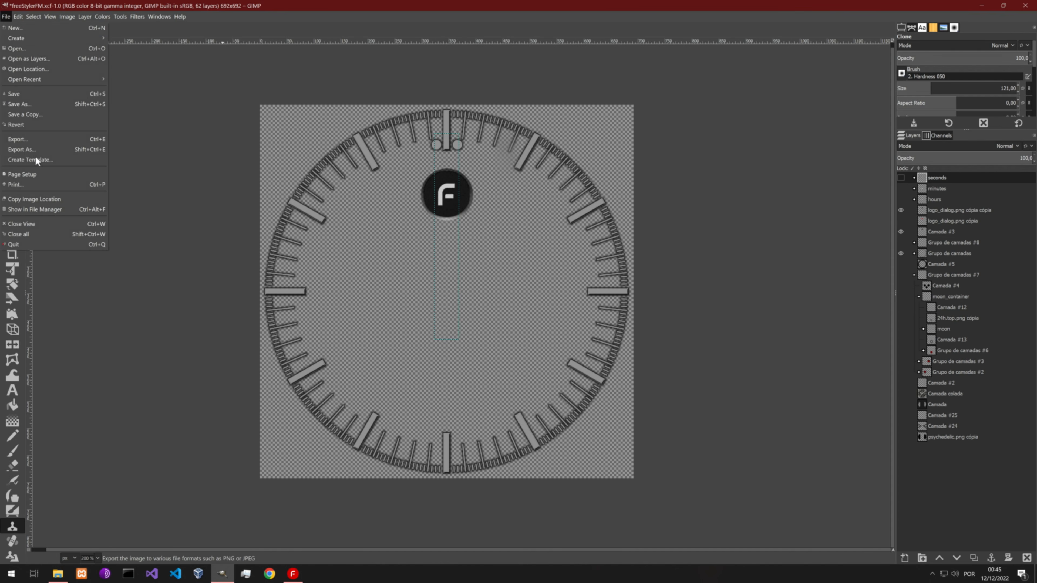
Export the image as aod_bg.png into the freeStylerFM folder with the default PNG options.
{"action": "left_click", "coordinate": [26, 149]}
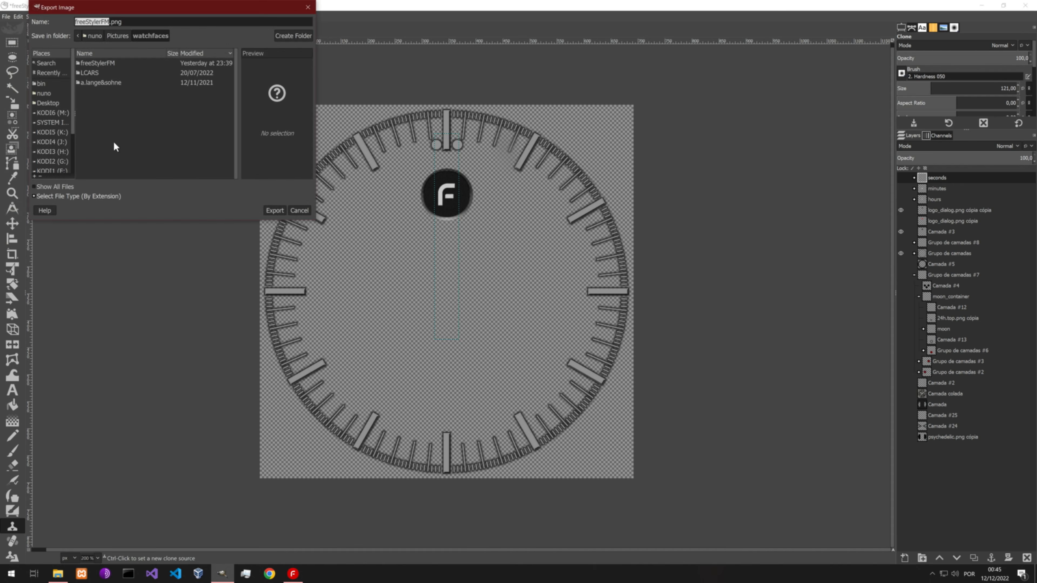
{"action": "double_click", "coordinate": [98, 63]}
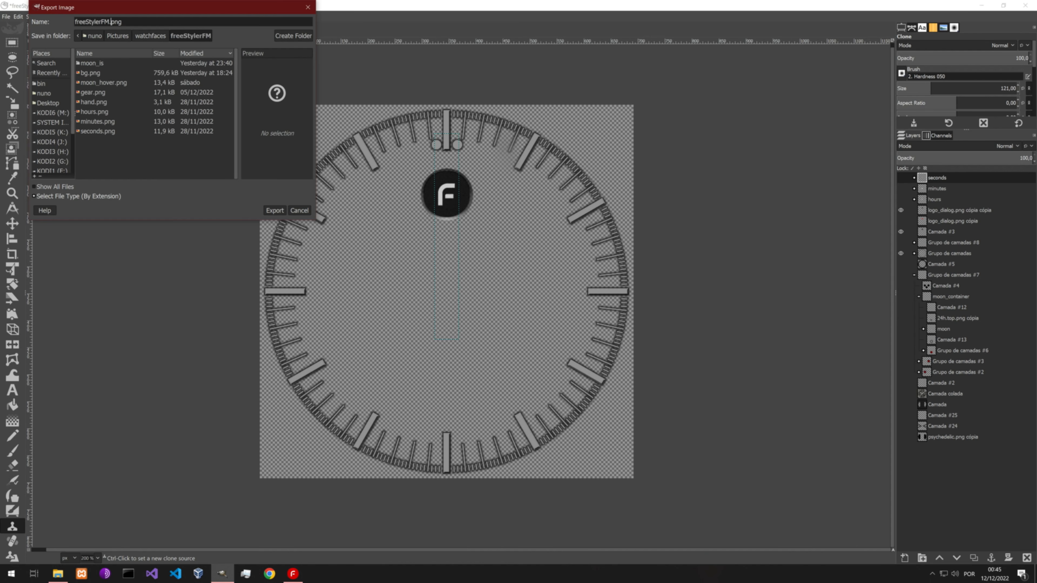
{"action": "double_click", "coordinate": [107, 21]}
{"action": "type", "text": "aod_bg"}
{"action": "left_click", "coordinate": [275, 210]}
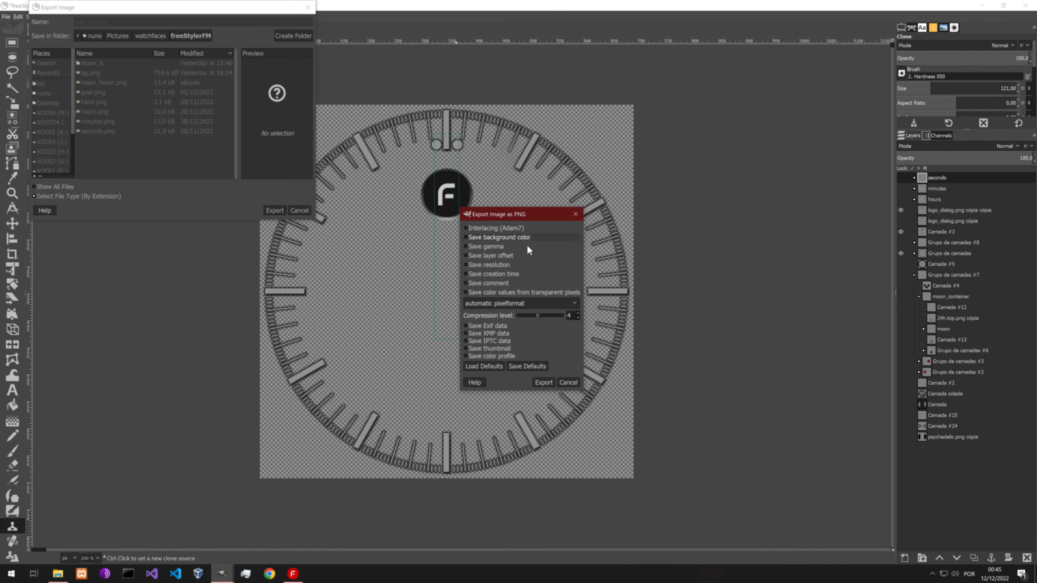
{"action": "left_click", "coordinate": [543, 382]}
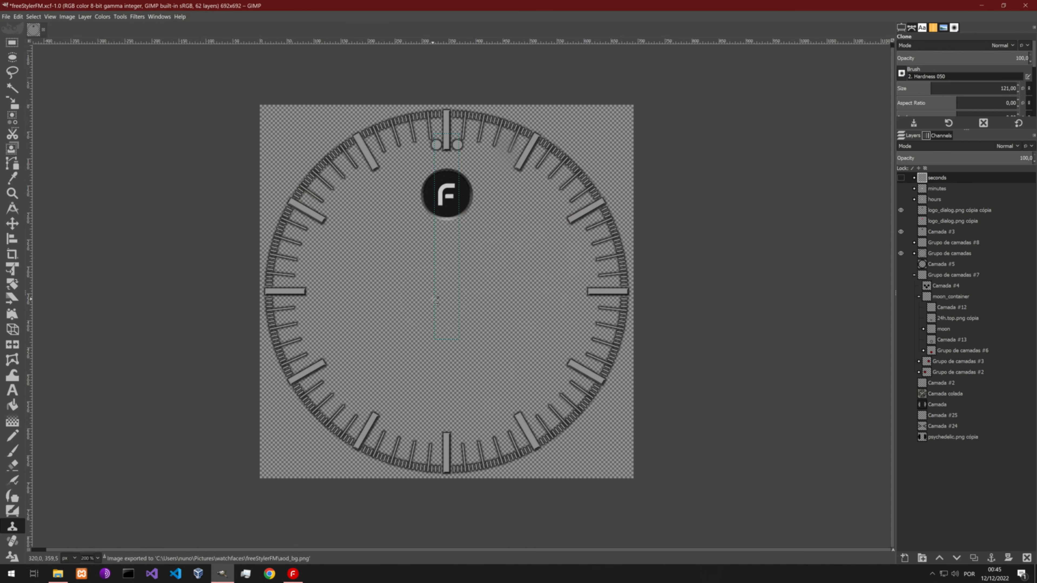
Switch back to Facemaker and add an Image to the Always-on display's Background group.
{"action": "left_click", "coordinate": [292, 573]}
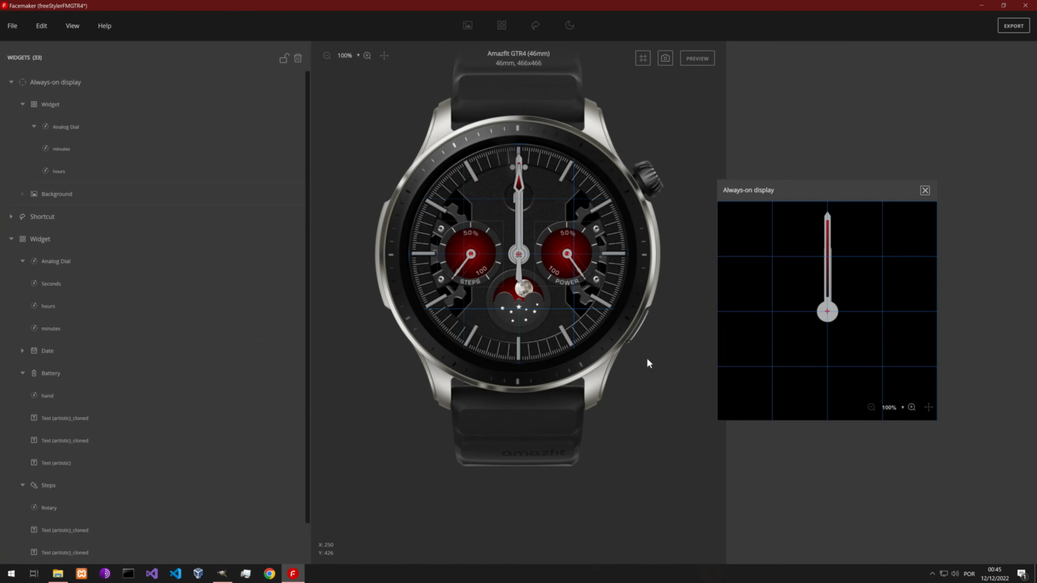
{"action": "left_click_drag", "start_coordinate": [804, 199], "coordinate": [400, 286]}
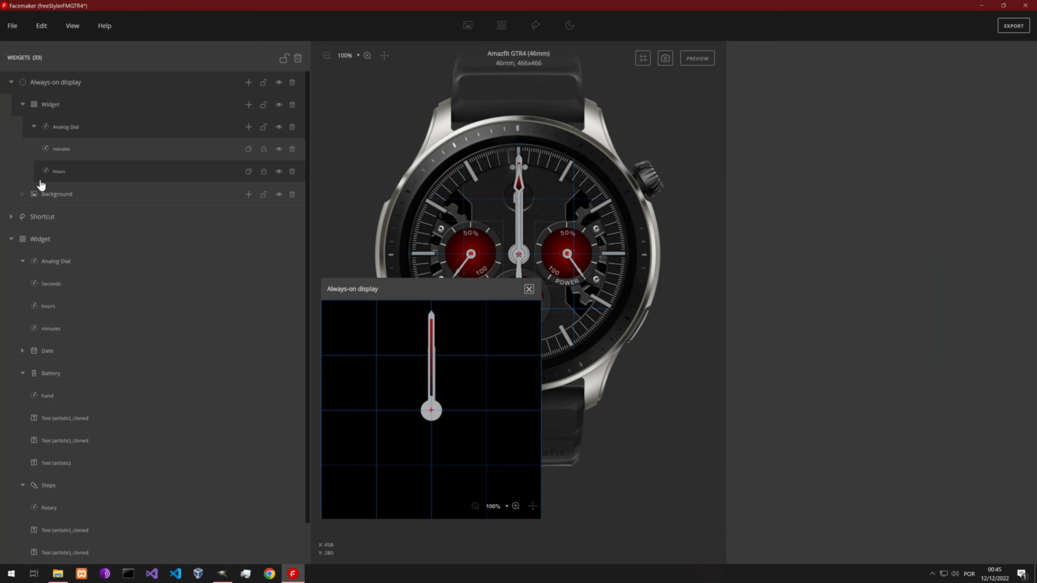
{"action": "left_click", "coordinate": [247, 195]}
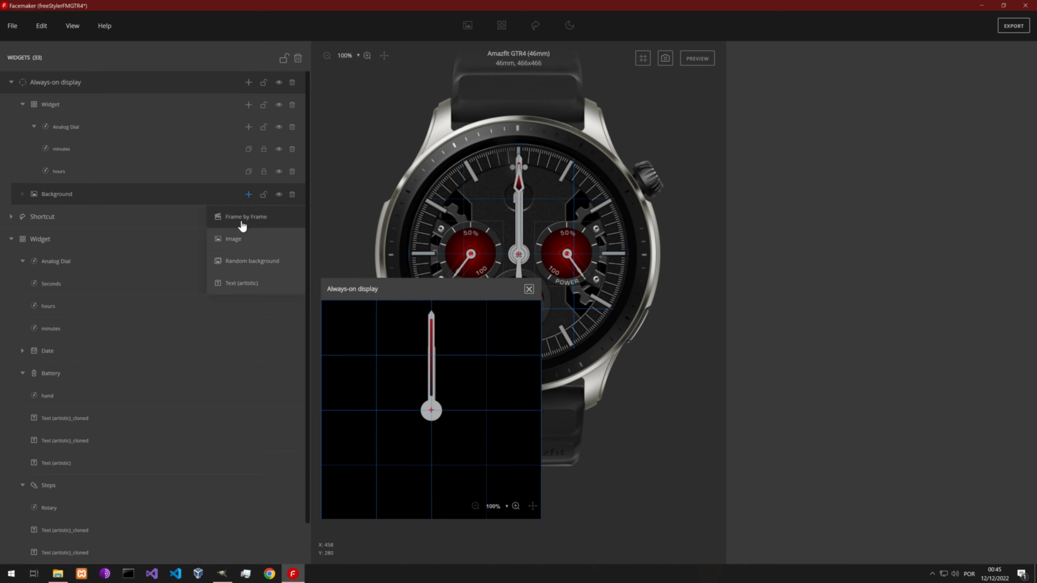
{"action": "left_click", "coordinate": [233, 238]}
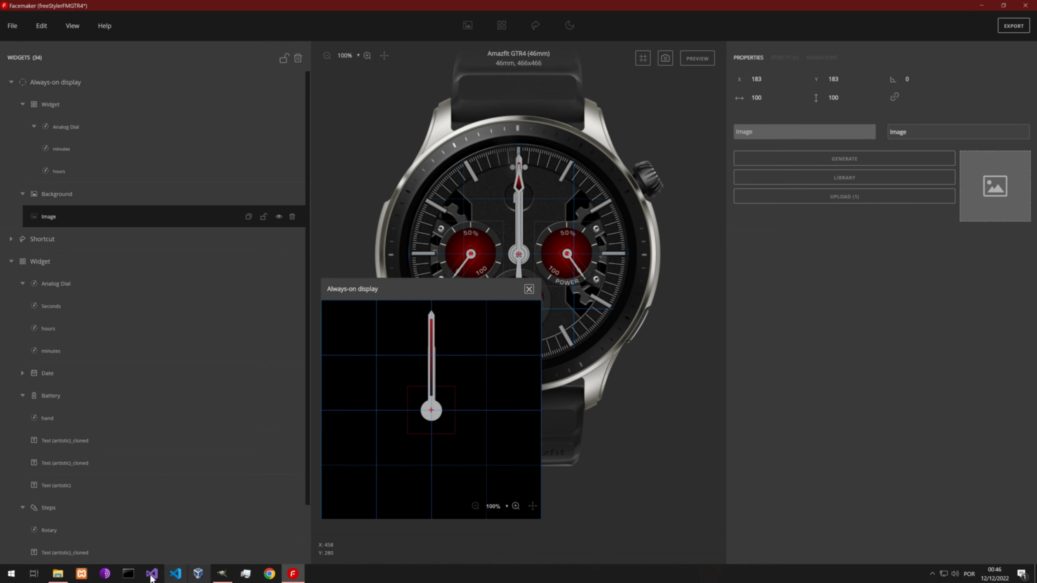
Load aod_bg.png from the freeStylerFM folder into the new background image and move the Always-on display window off the watch face.
{"action": "left_click", "coordinate": [57, 574]}
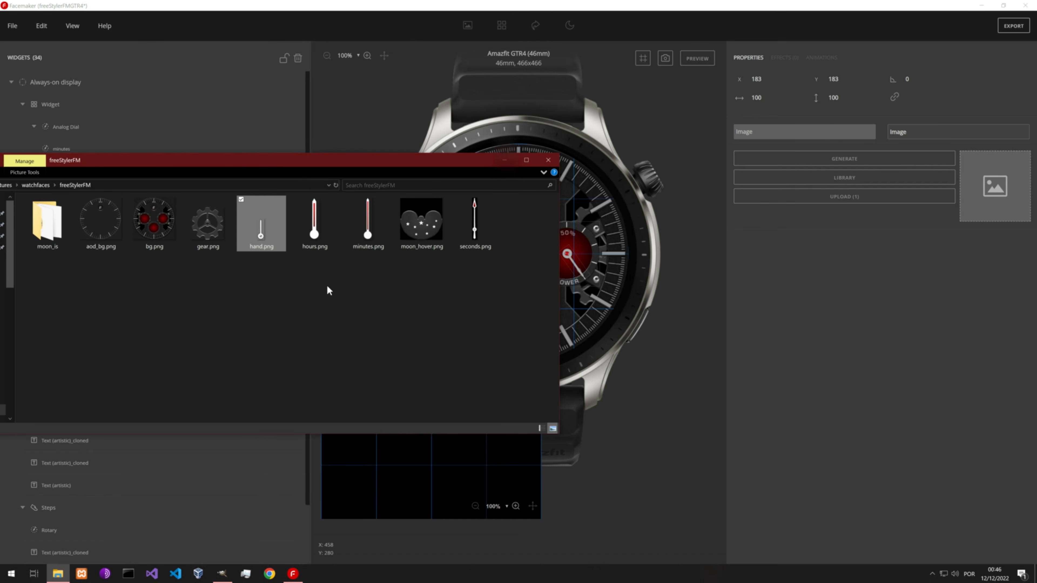
{"action": "left_click", "coordinate": [102, 227]}
{"action": "left_click_drag", "start_coordinate": [719, 321], "coordinate": [996, 192]}
{"action": "left_click", "coordinate": [872, 347]}
{"action": "left_click_drag", "start_coordinate": [463, 289], "coordinate": [870, 231]}
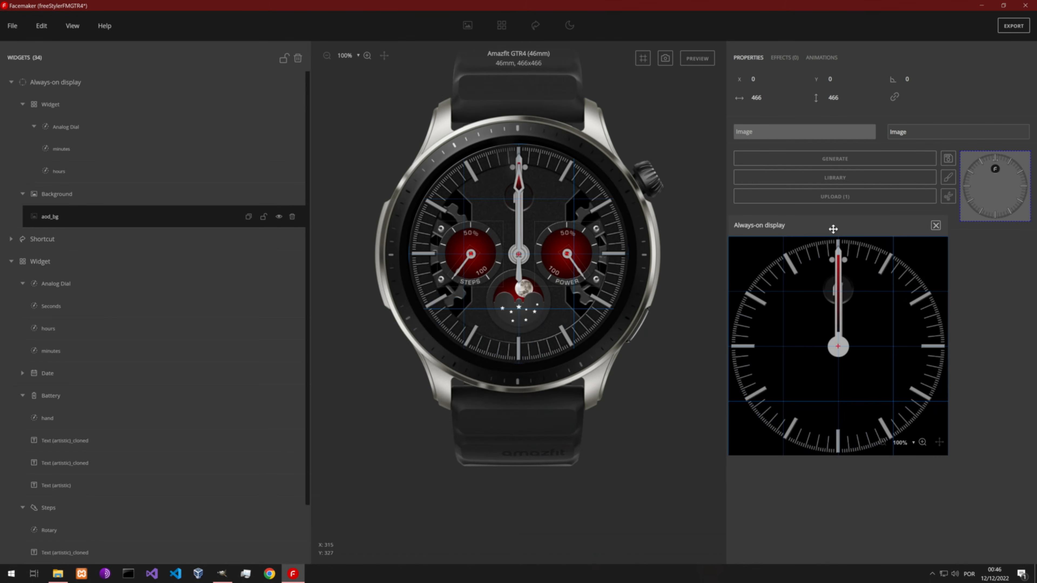
Hide the grid lines and preview the Always-on display beside the main watch face.
{"action": "left_click", "coordinate": [73, 26]}
{"action": "left_click", "coordinate": [77, 98]}
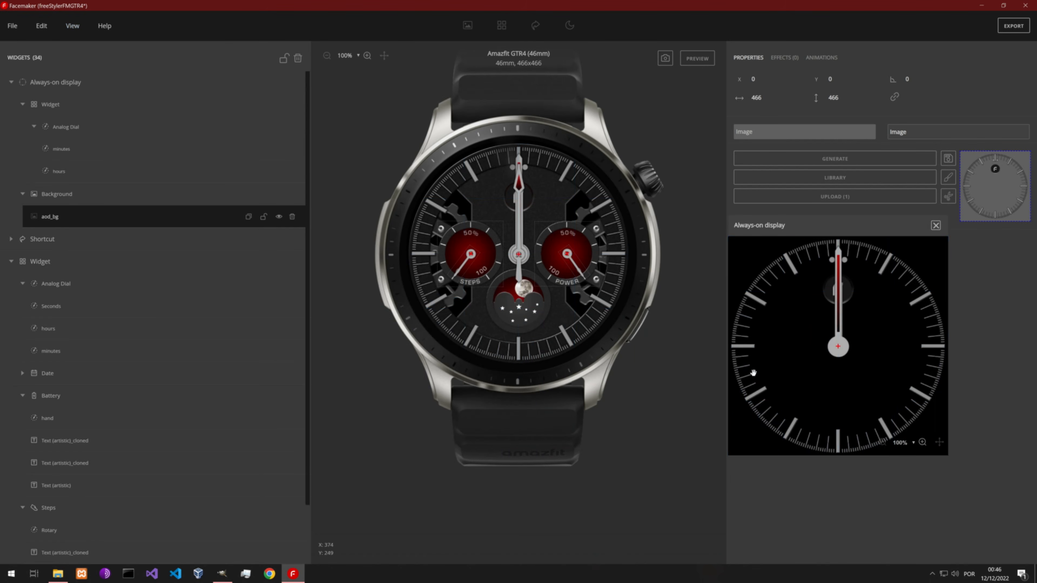
{"action": "left_click", "coordinate": [701, 58]}
{"action": "left_click_drag", "start_coordinate": [847, 236], "coordinate": [786, 266]}
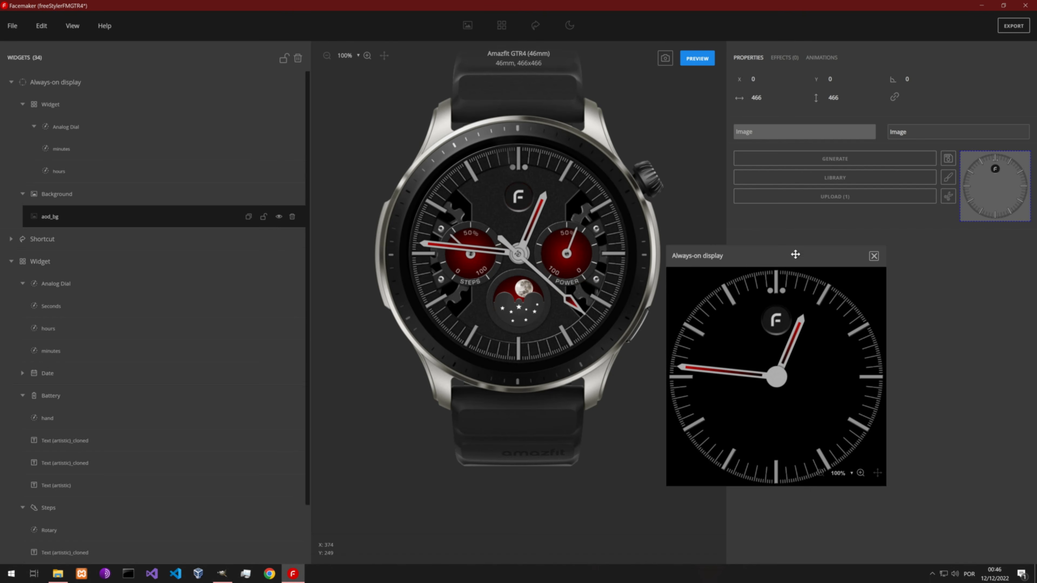
{"action": "left_click_drag", "start_coordinate": [780, 251], "coordinate": [244, 108]}
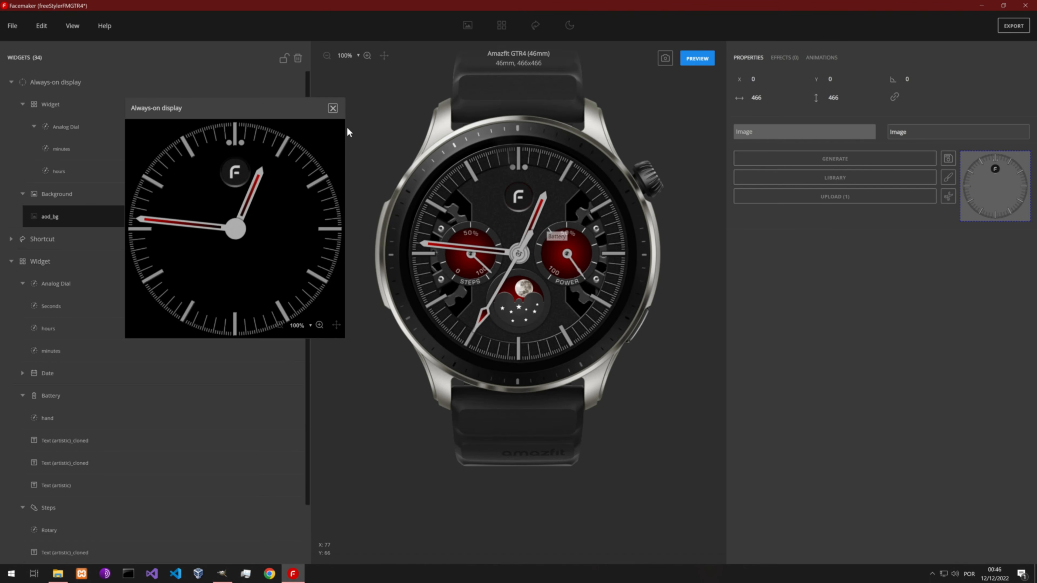
{"action": "left_click_drag", "start_coordinate": [274, 116], "coordinate": [884, 221]}
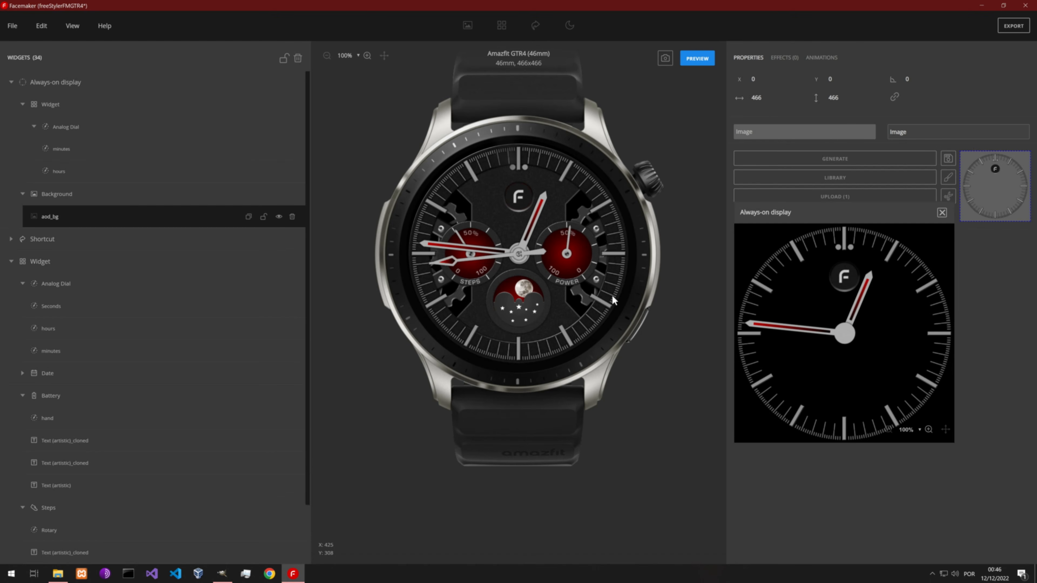
{"action": "left_click_drag", "start_coordinate": [837, 216], "coordinate": [248, 136]}
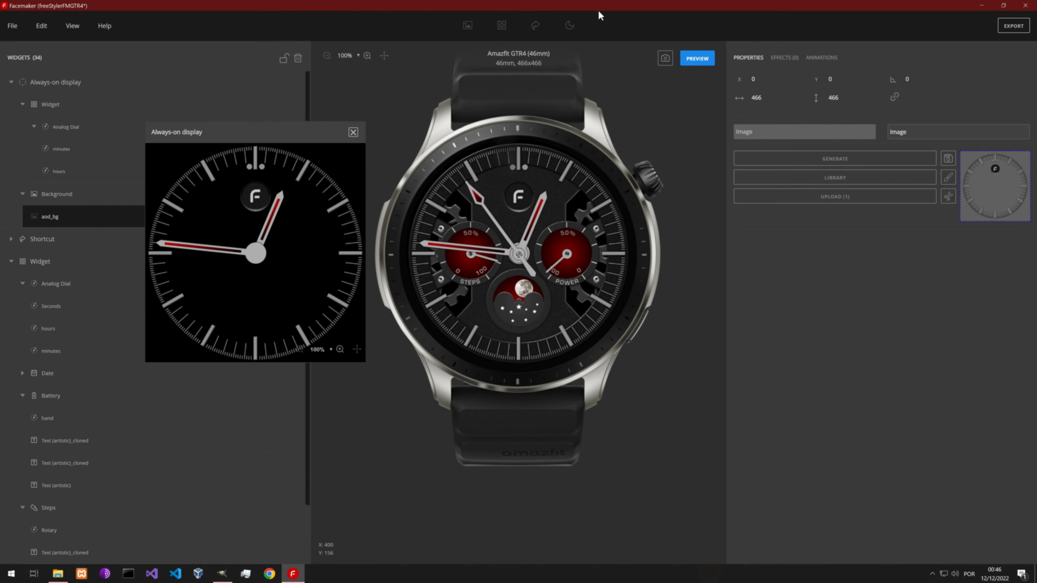
Stop the watch face preview and save the project.
{"action": "left_click_drag", "start_coordinate": [280, 128], "coordinate": [838, 247]}
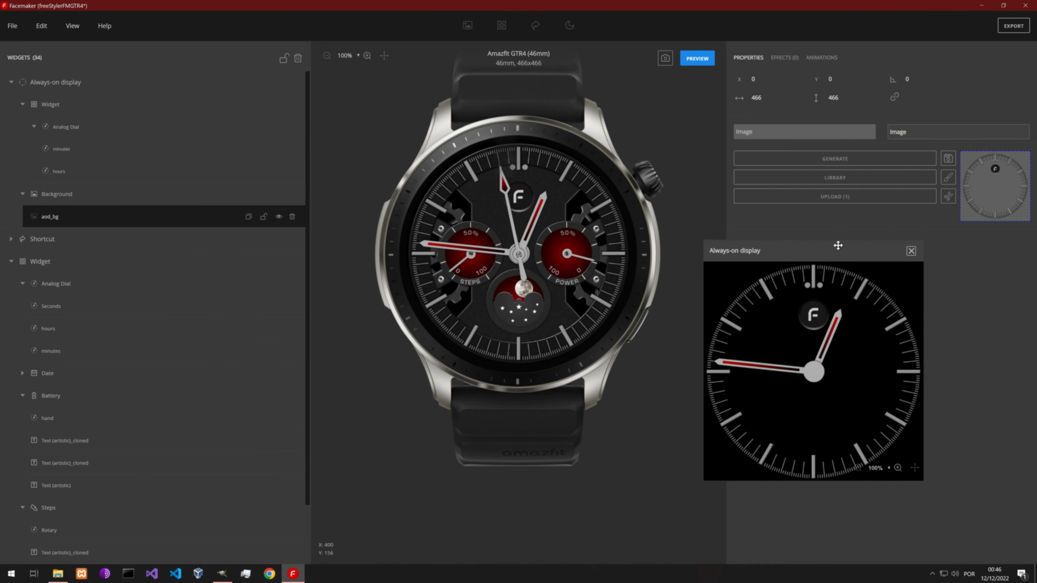
{"action": "left_click", "coordinate": [697, 58]}
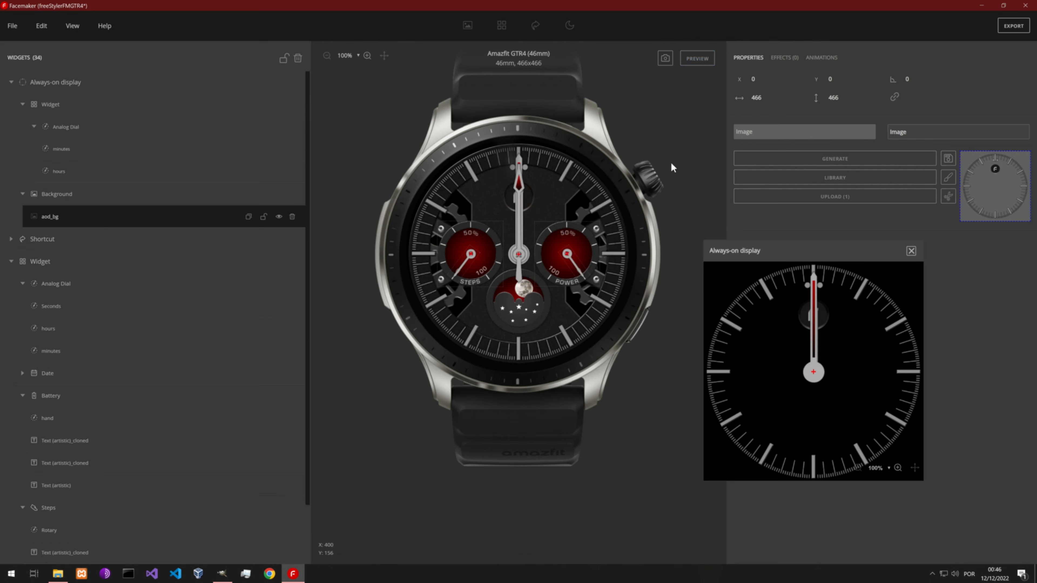
{"action": "left_click_drag", "start_coordinate": [853, 244], "coordinate": [277, 225]}
{"action": "left_click", "coordinate": [12, 26]}
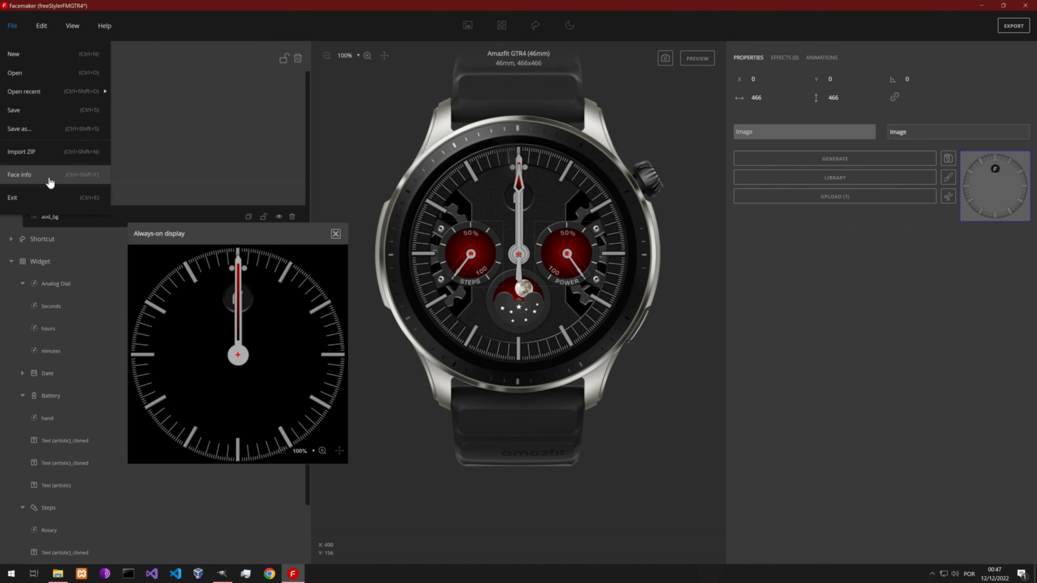
{"action": "left_click", "coordinate": [15, 109]}
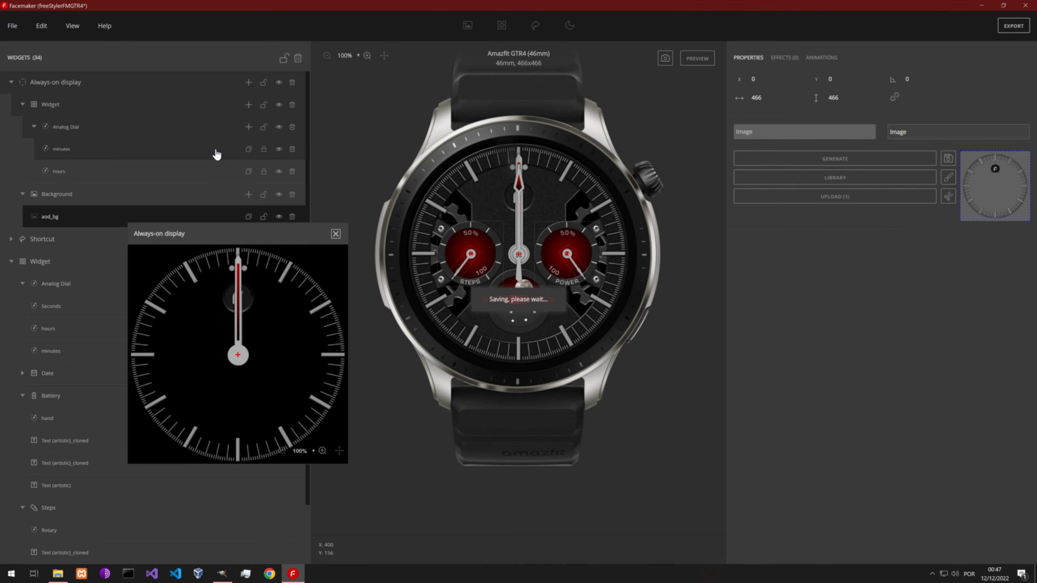
Export the watch face as a theme folder, with the Always-on display window moved clear of the watch.
{"action": "left_click_drag", "start_coordinate": [291, 234], "coordinate": [852, 225]}
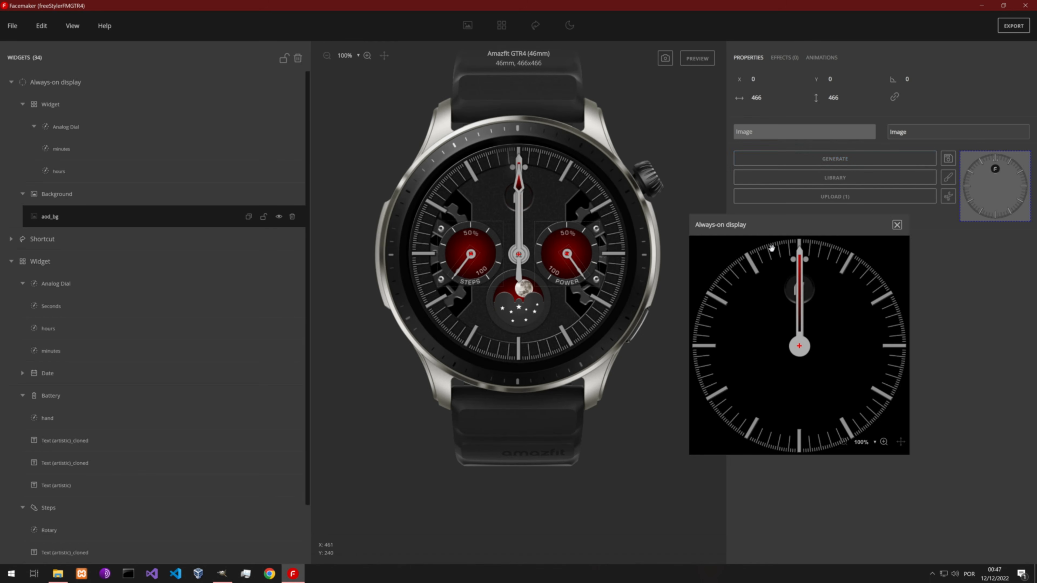
{"action": "mouse_move", "coordinate": [773, 231]}
{"action": "left_mouse_down"}
{"action": "mouse_move", "coordinate": [770, 303]}
{"action": "mouse_move", "coordinate": [756, 231]}
{"action": "left_mouse_up"}
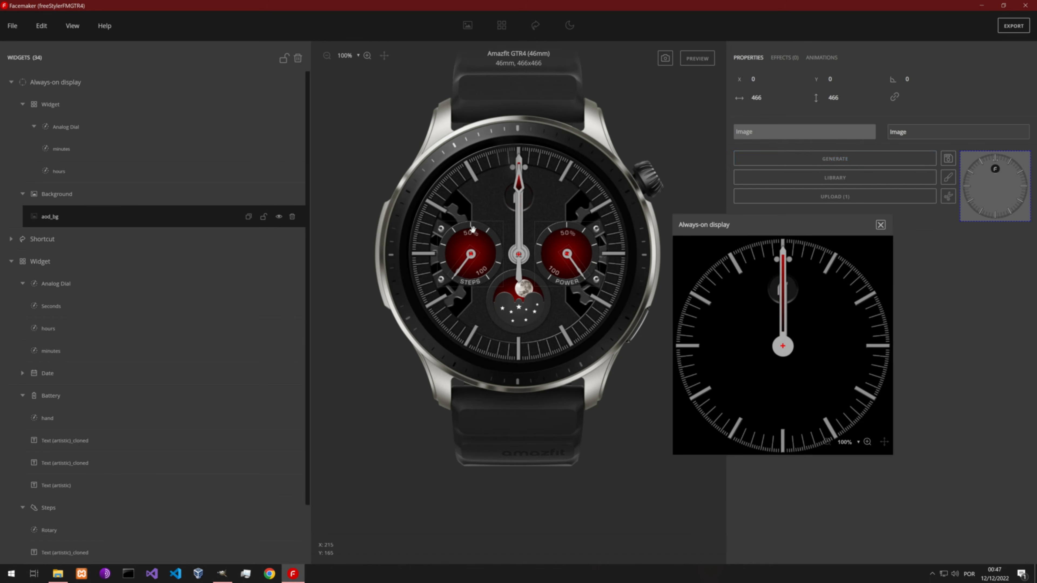
{"action": "left_click", "coordinate": [1010, 33]}
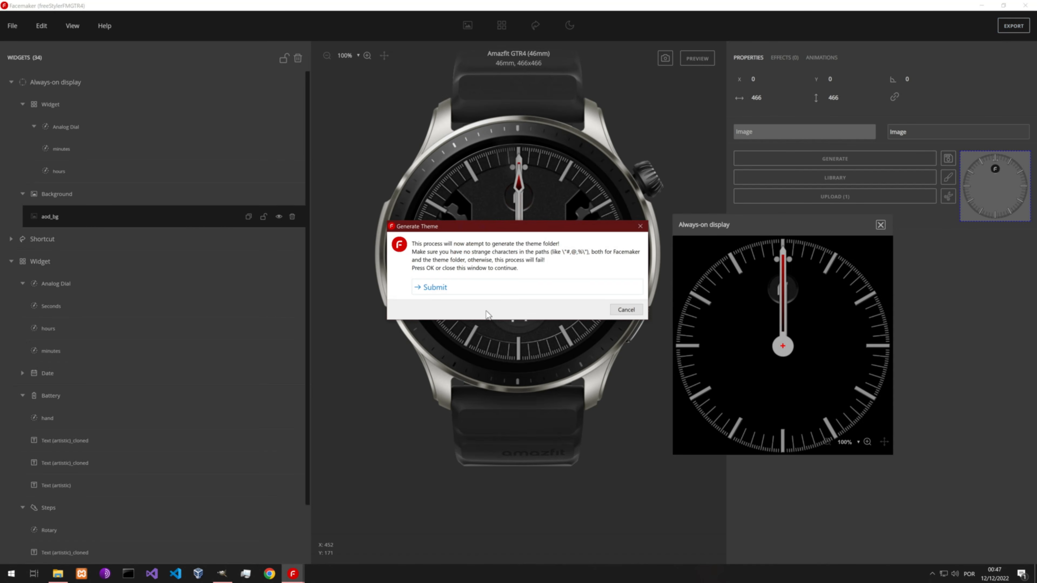
{"action": "left_click", "coordinate": [431, 287]}
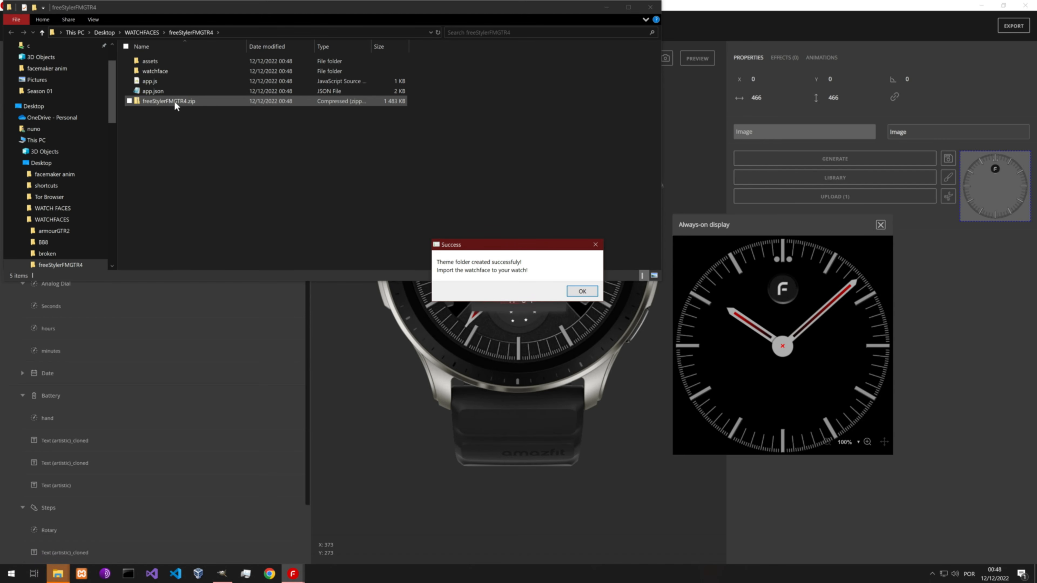
{"action": "left_click", "coordinate": [589, 294]}
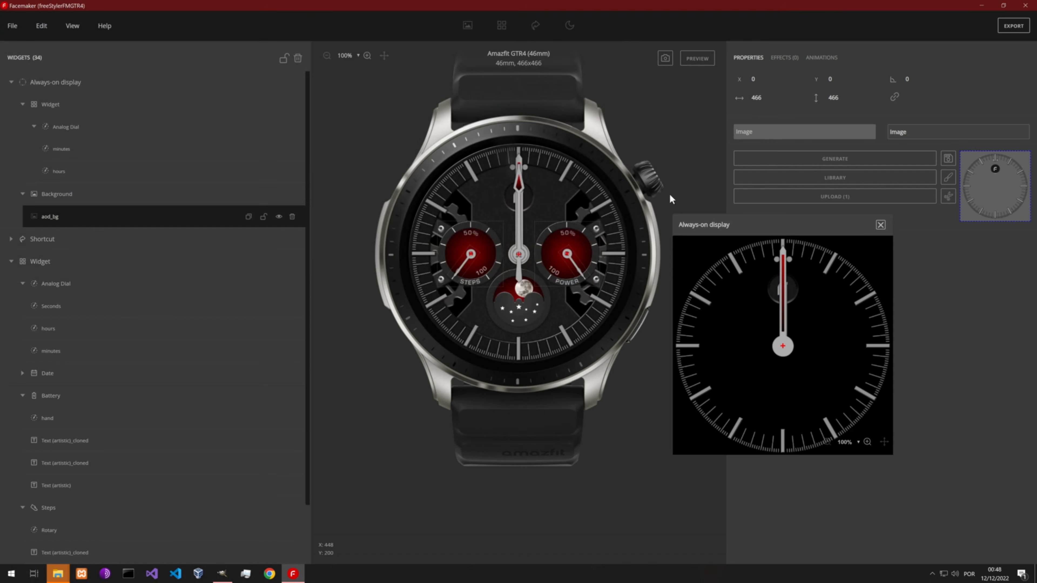
Close the Always-on display window, collapse the Always-on display and Widget groups, and expand the Background group.
{"action": "left_click", "coordinate": [881, 225]}
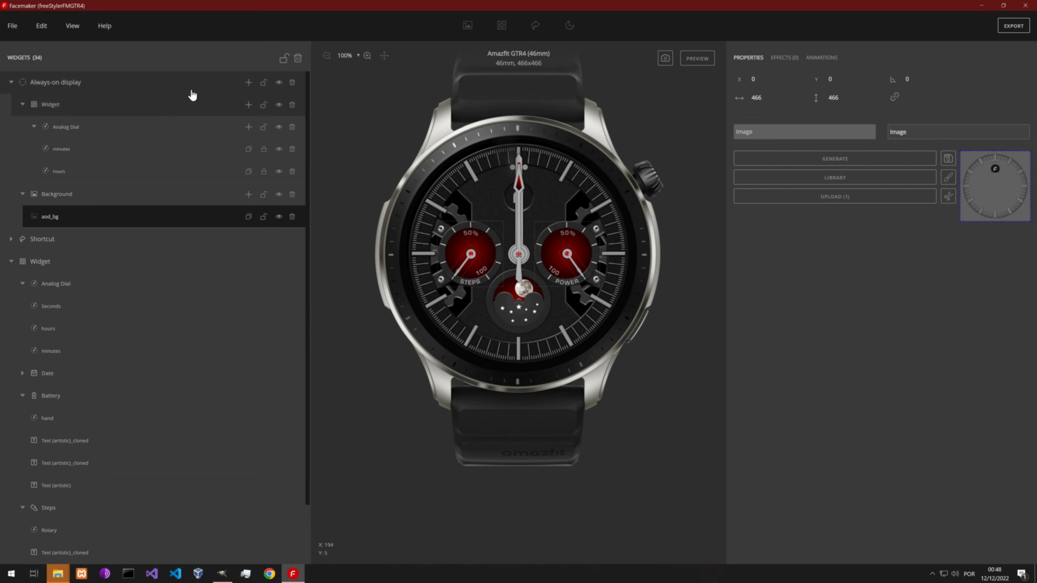
{"action": "left_click", "coordinate": [21, 93]}
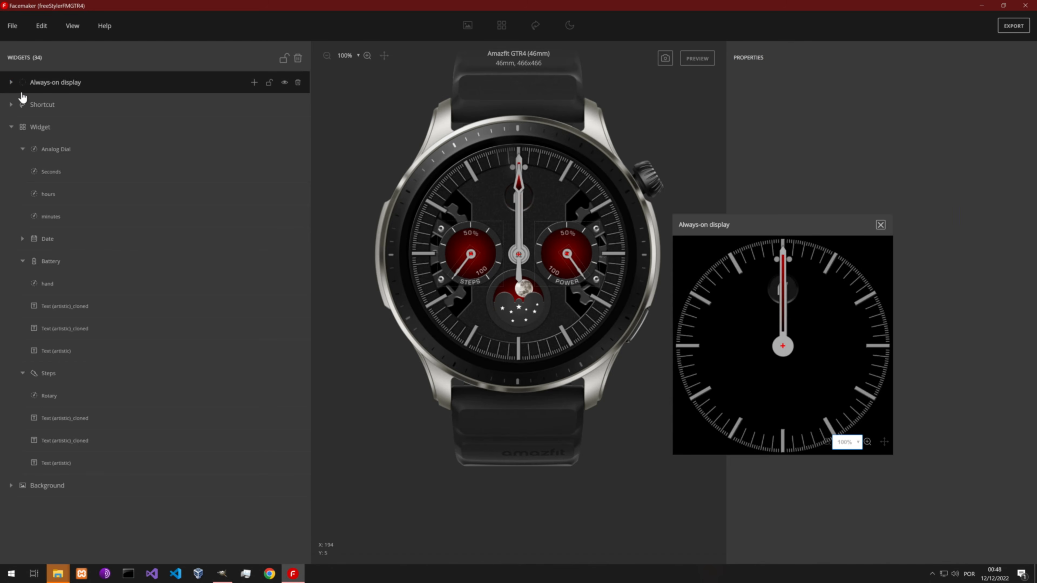
{"action": "left_click", "coordinate": [12, 132]}
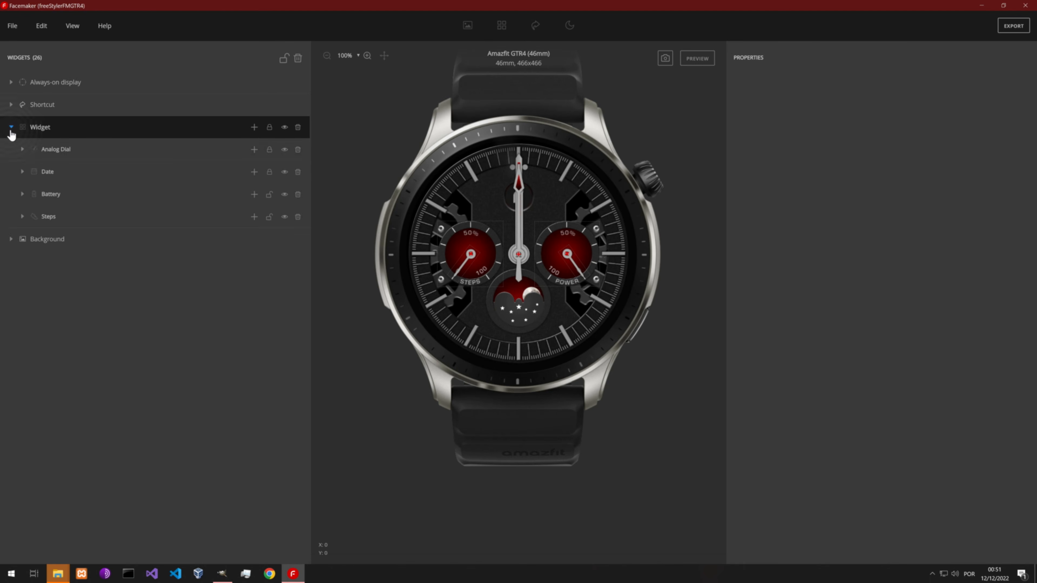
{"action": "left_click", "coordinate": [11, 129]}
{"action": "left_click", "coordinate": [13, 154]}
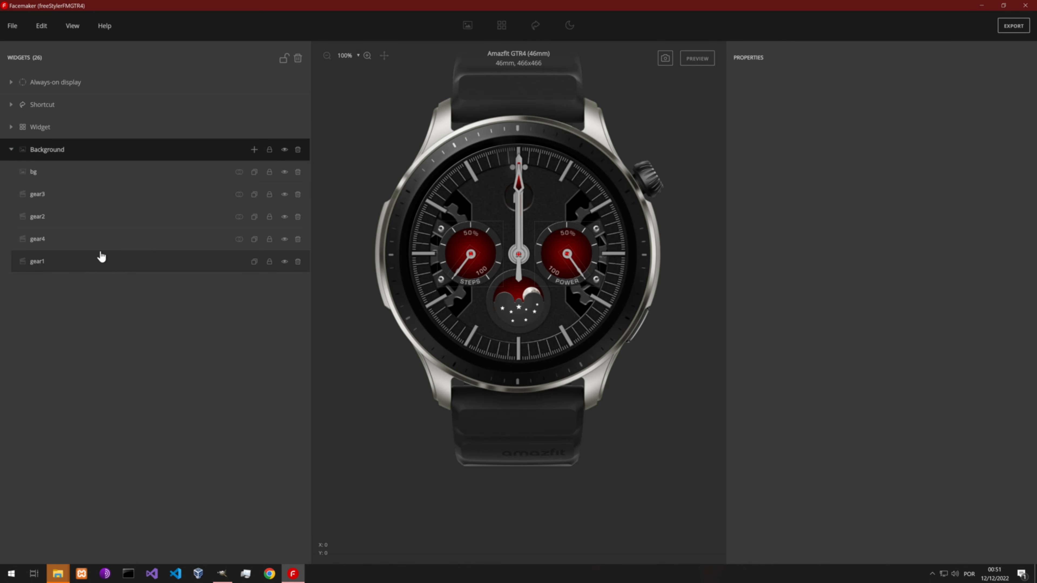
Start saving the gear1 animation's images to disk and browse to the freeStylerFM folder under Pictures > watchfaces.
{"action": "left_click", "coordinate": [101, 267]}
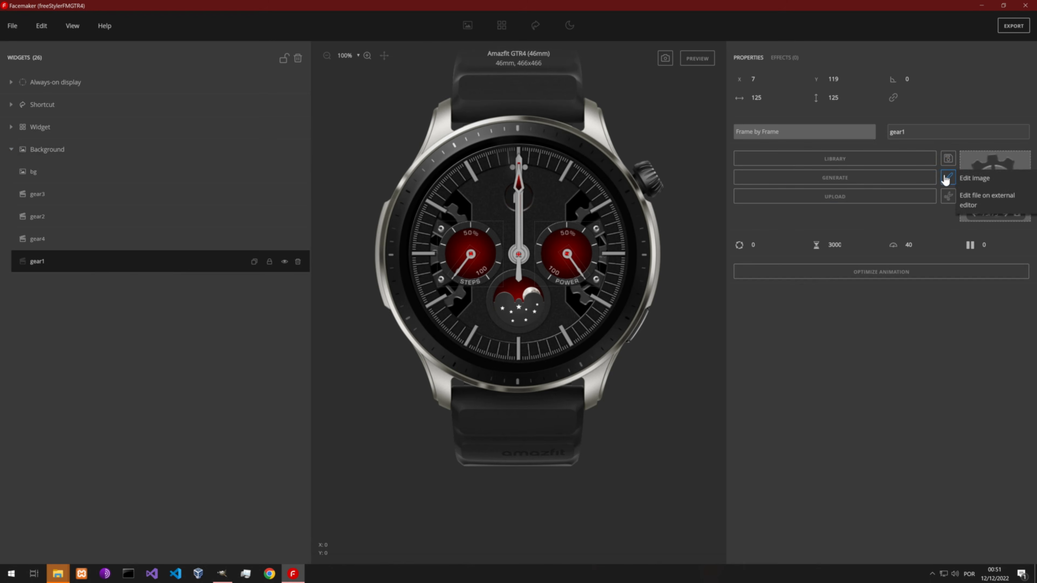
{"action": "mouse_move", "coordinate": [947, 160]}
{"action": "left_click", "coordinate": [984, 176]}
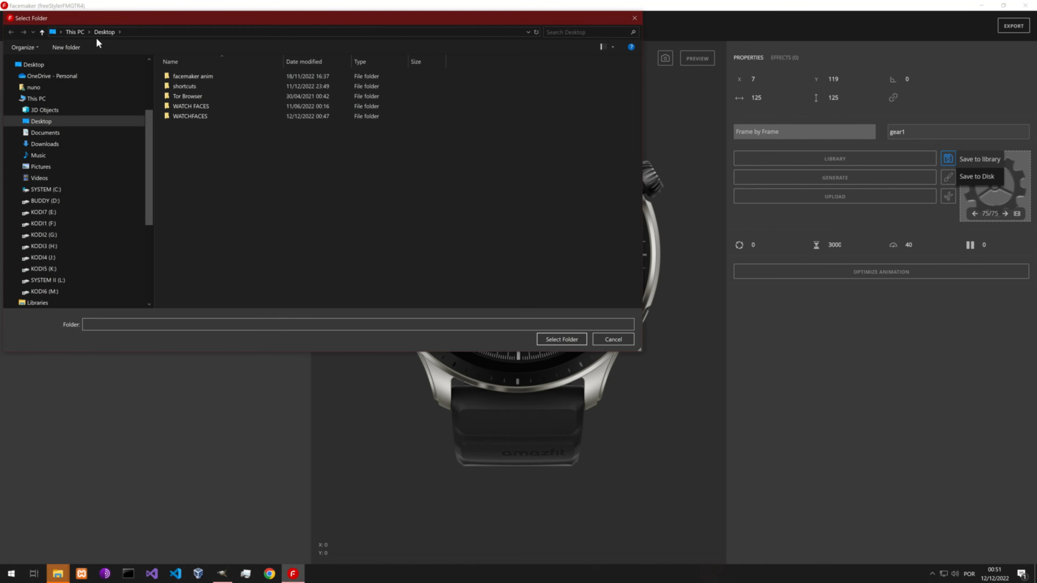
{"action": "left_click", "coordinate": [42, 168]}
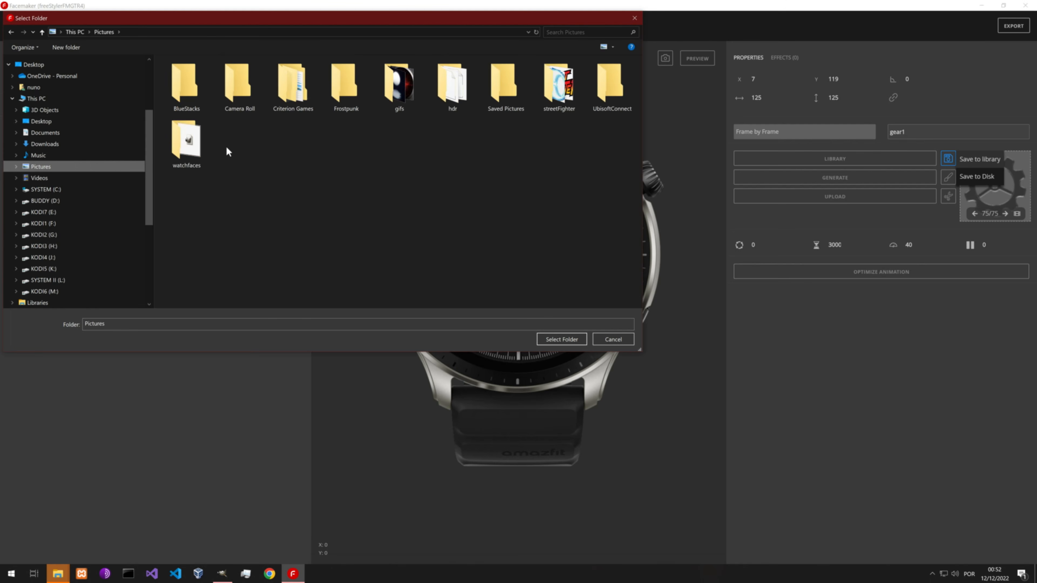
{"action": "double_click", "coordinate": [181, 152]}
{"action": "double_click", "coordinate": [240, 83]}
Create a folder named gear inside freeStylerFM and save the gear1 frames into it.
{"action": "right_click", "coordinate": [284, 139]}
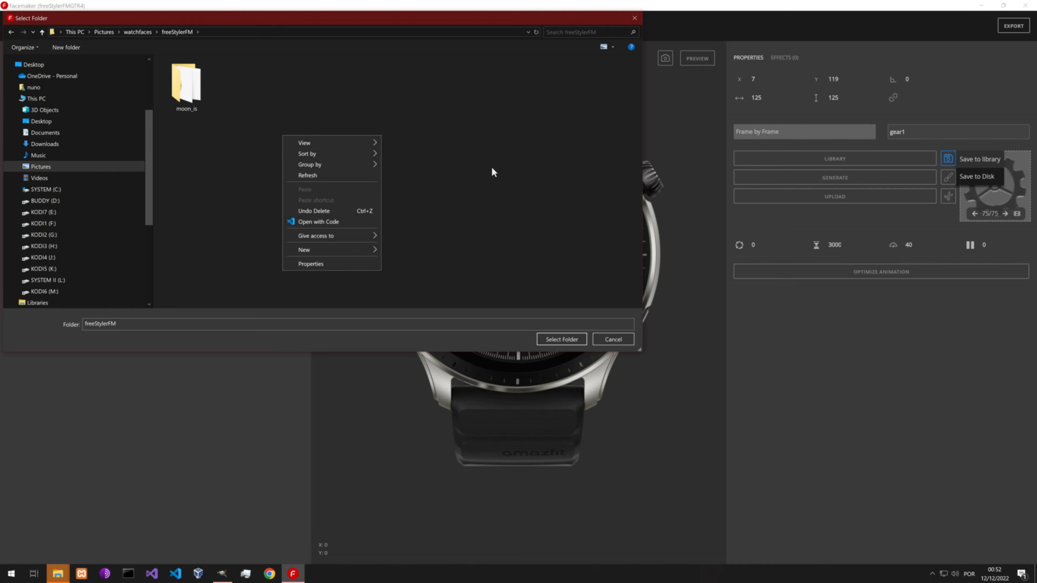
{"action": "mouse_move", "coordinate": [331, 251]}
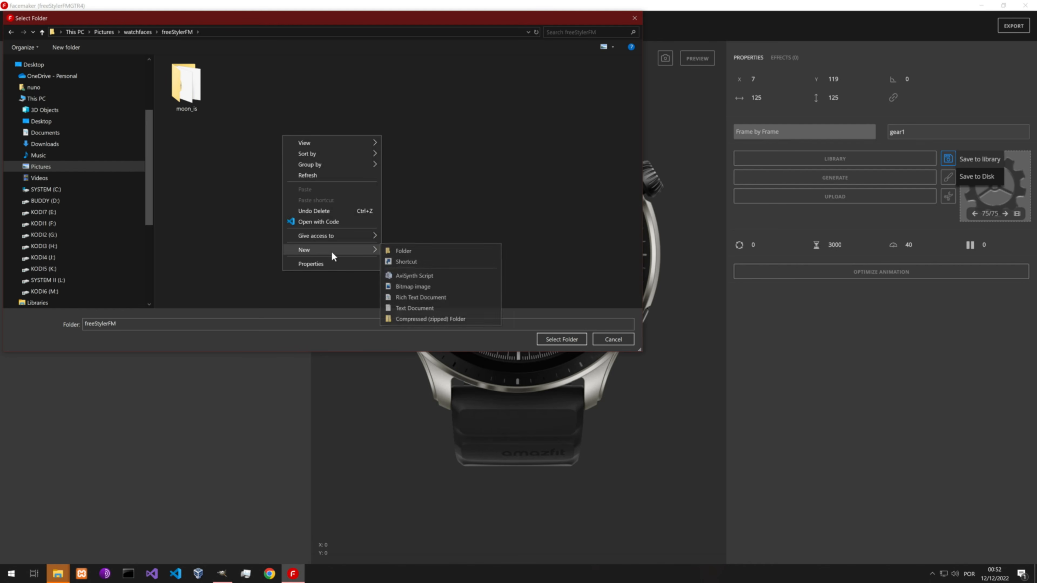
{"action": "left_click", "coordinate": [415, 253]}
{"action": "type", "text": "gear"}
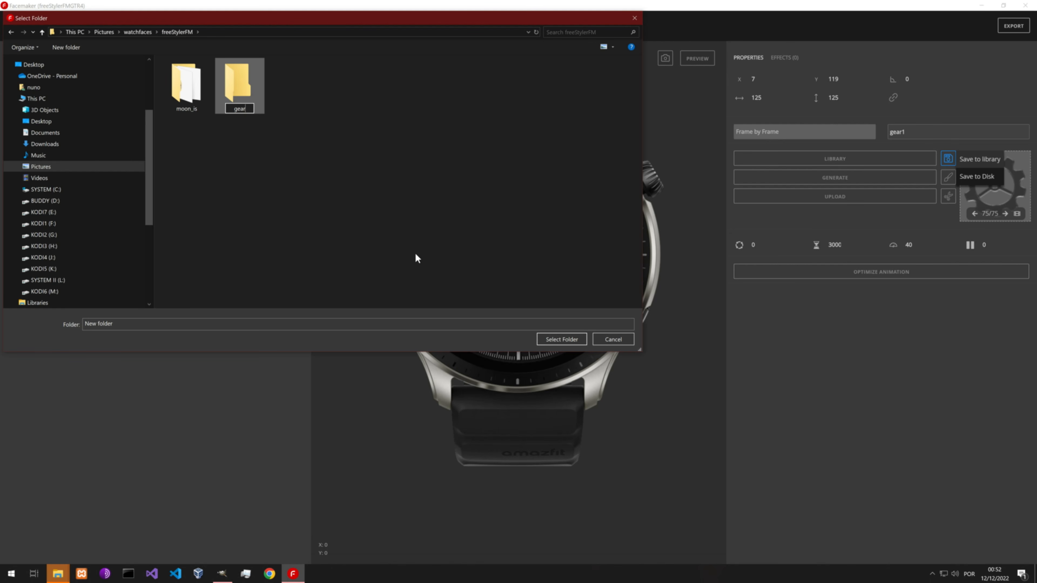
{"action": "key", "text": "Return"}
{"action": "key", "text": "Return"}
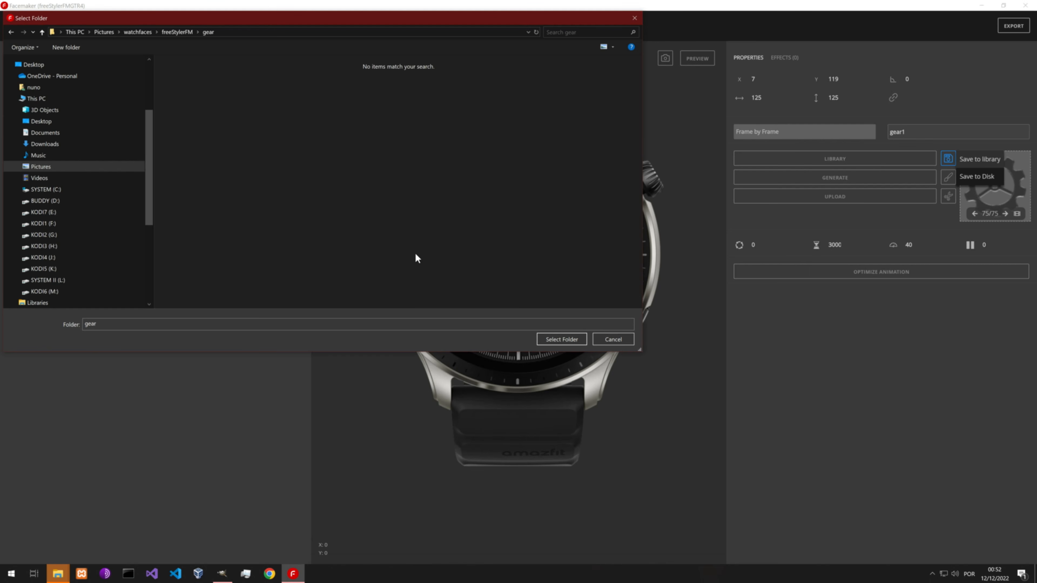
{"action": "left_click", "coordinate": [560, 343]}
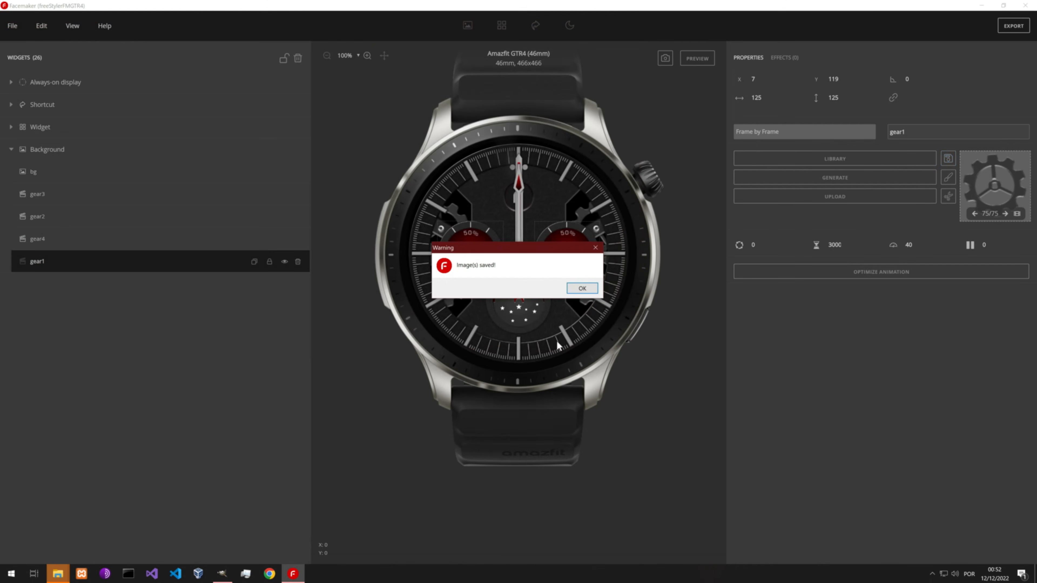
{"action": "left_click", "coordinate": [580, 289]}
{"action": "mouse_move", "coordinate": [68, 577]}
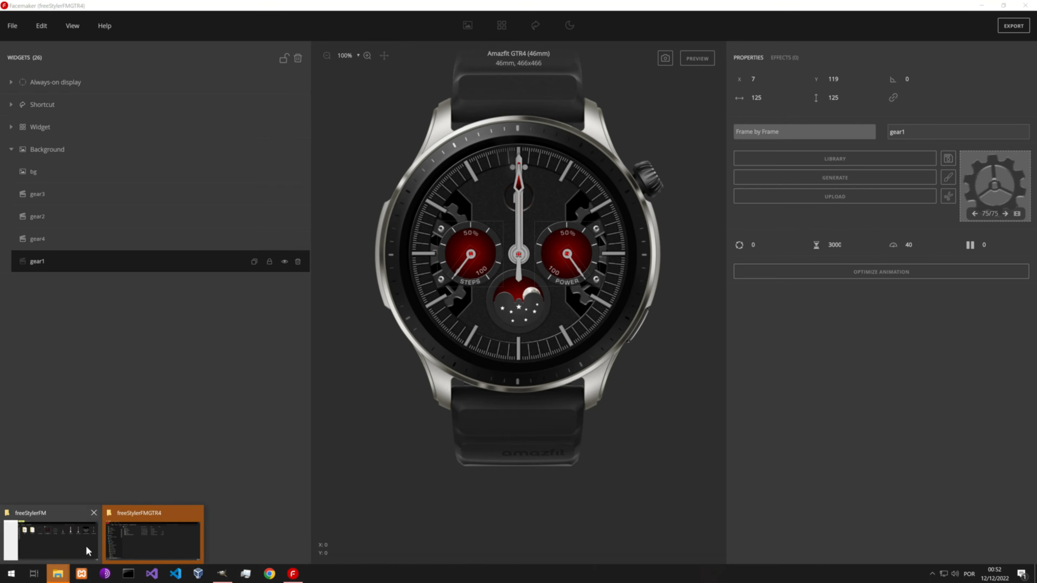
{"action": "left_click", "coordinate": [141, 543]}
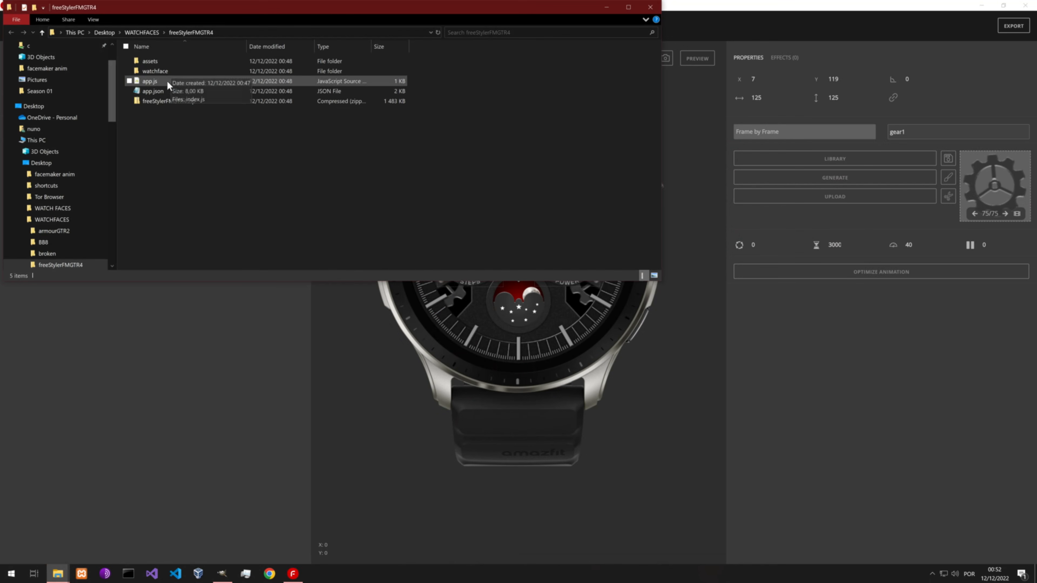
{"action": "left_click", "coordinate": [157, 72]}
{"action": "key", "text": "F2"}
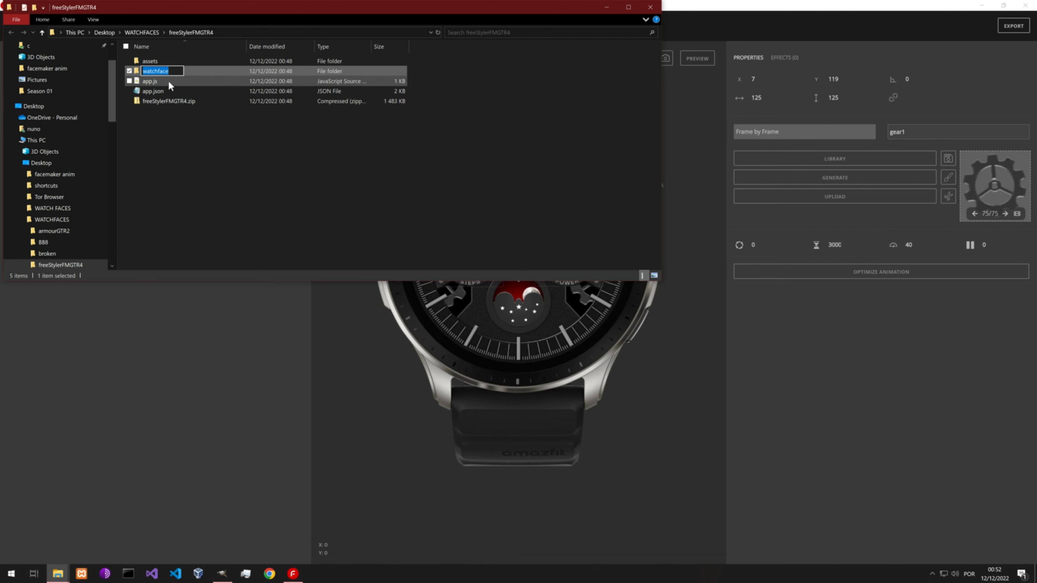
Check the exported frames in the gear folder of freeStylerFM in File Explorer and minimize both folder windows.
{"action": "left_click", "coordinate": [59, 576]}
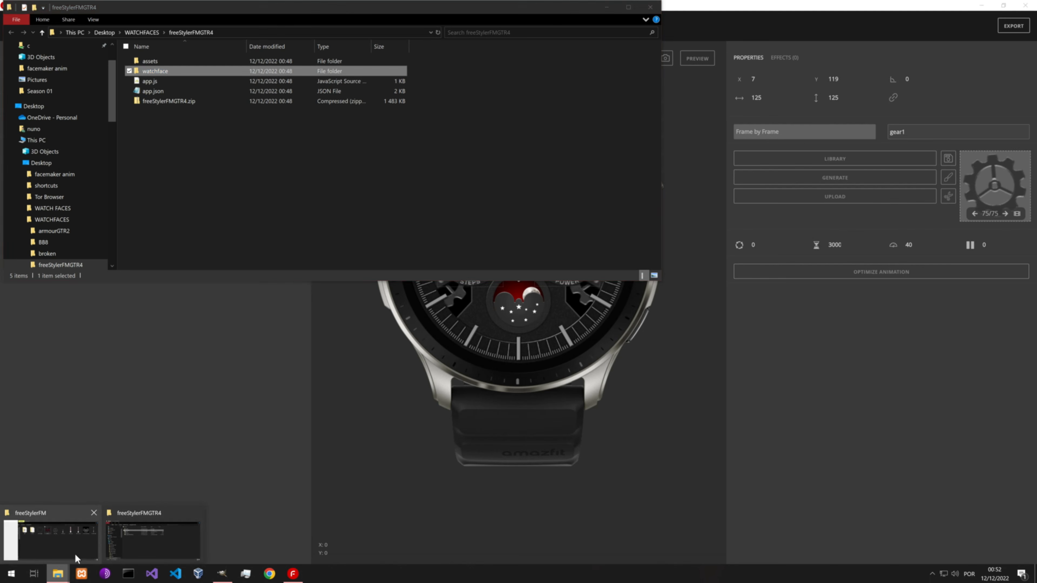
{"action": "left_click", "coordinate": [59, 537]}
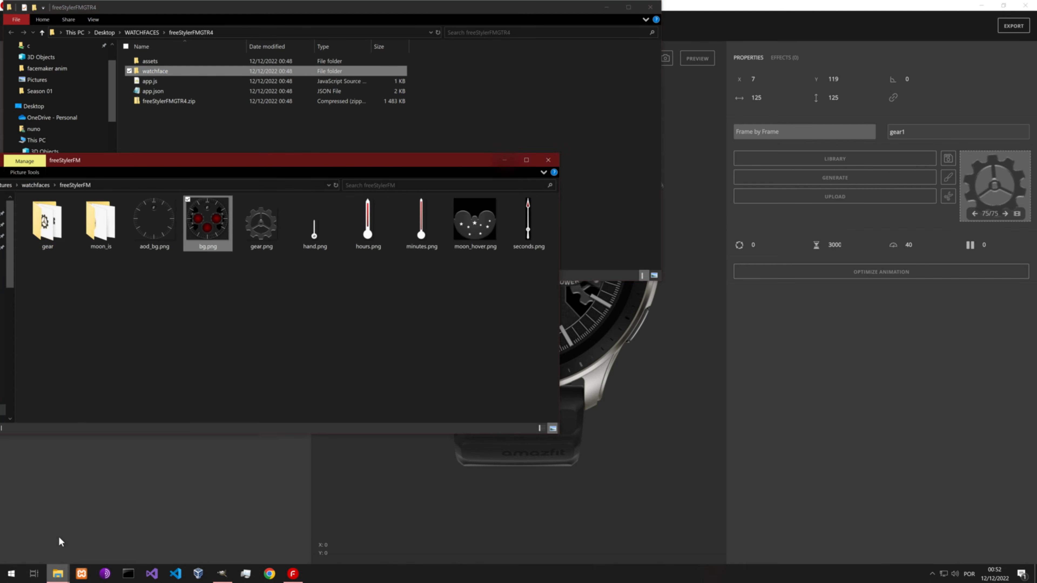
{"action": "double_click", "coordinate": [65, 232]}
{"action": "scroll", "coordinate": [339, 292], "scroll_direction": "down", "scroll_amount": 3}
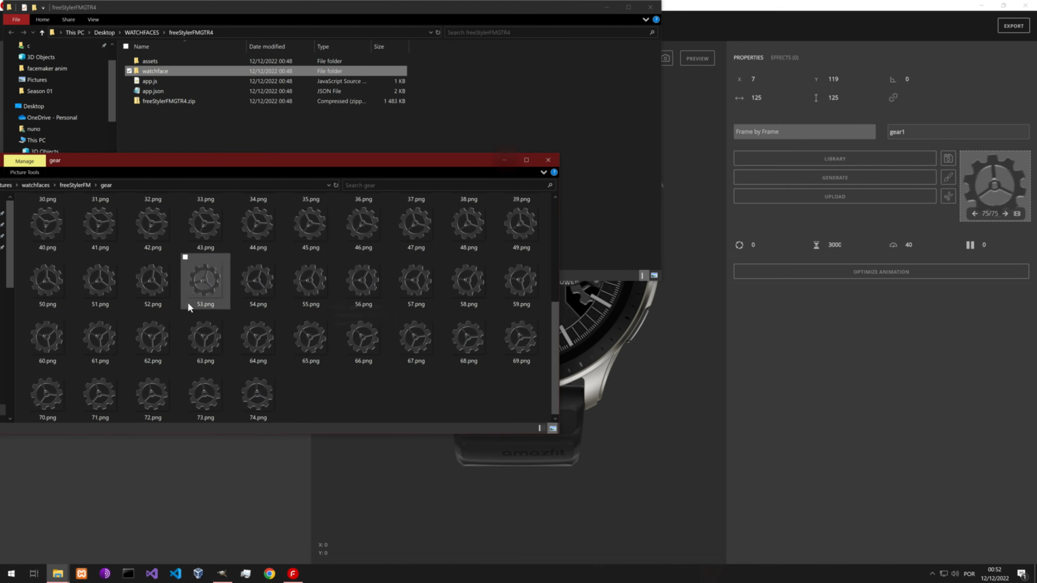
{"action": "left_click", "coordinate": [505, 161]}
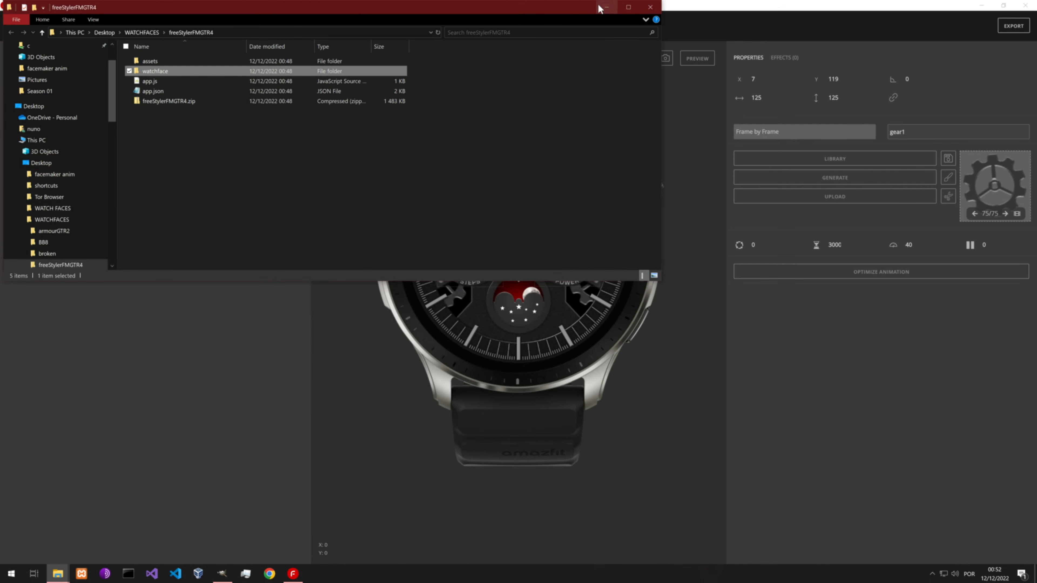
{"action": "left_click", "coordinate": [606, 7]}
Create a new watch face project and set its model to Huawei Watch GT3 (46mm) in the face info.
{"action": "left_click", "coordinate": [14, 26]}
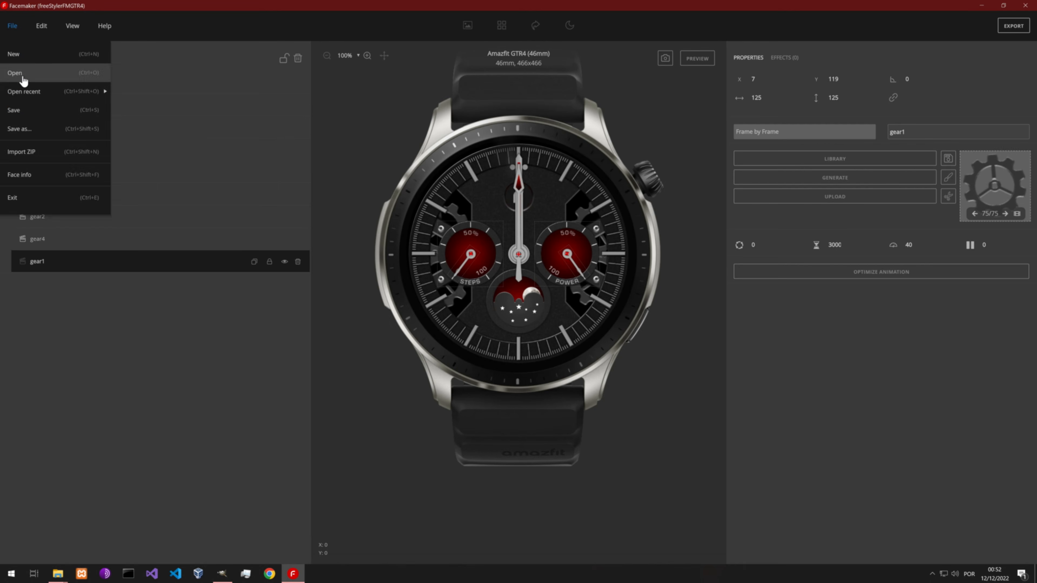
{"action": "left_click", "coordinate": [25, 63]}
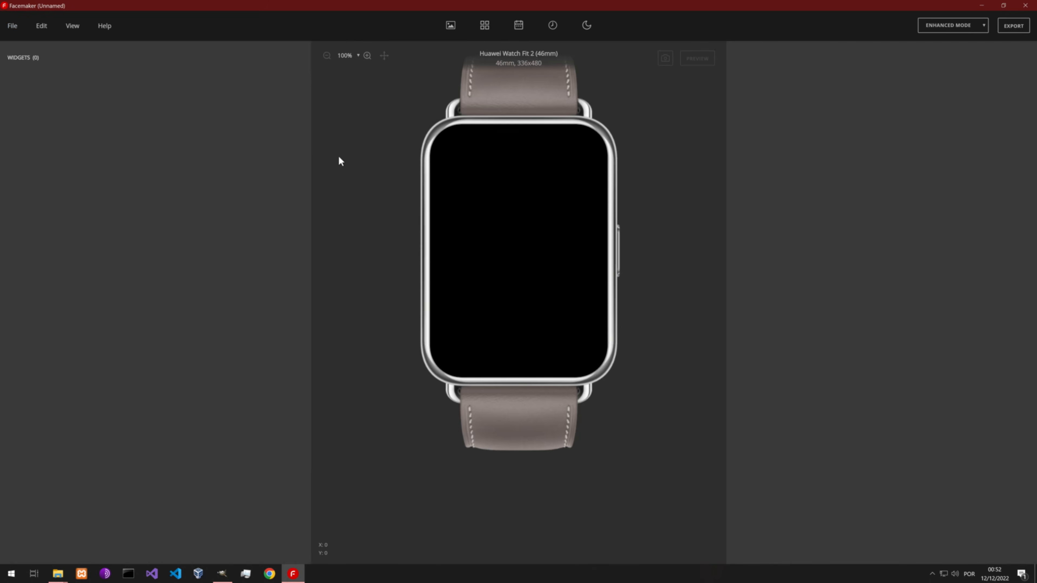
{"action": "left_click", "coordinate": [19, 29]}
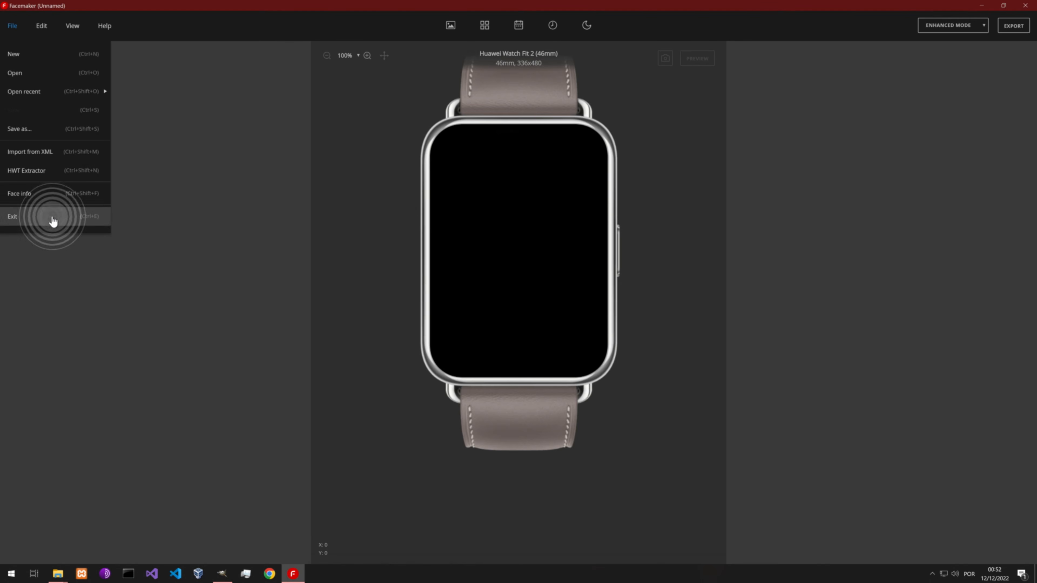
{"action": "left_click", "coordinate": [35, 197]}
{"action": "left_click", "coordinate": [337, 214]}
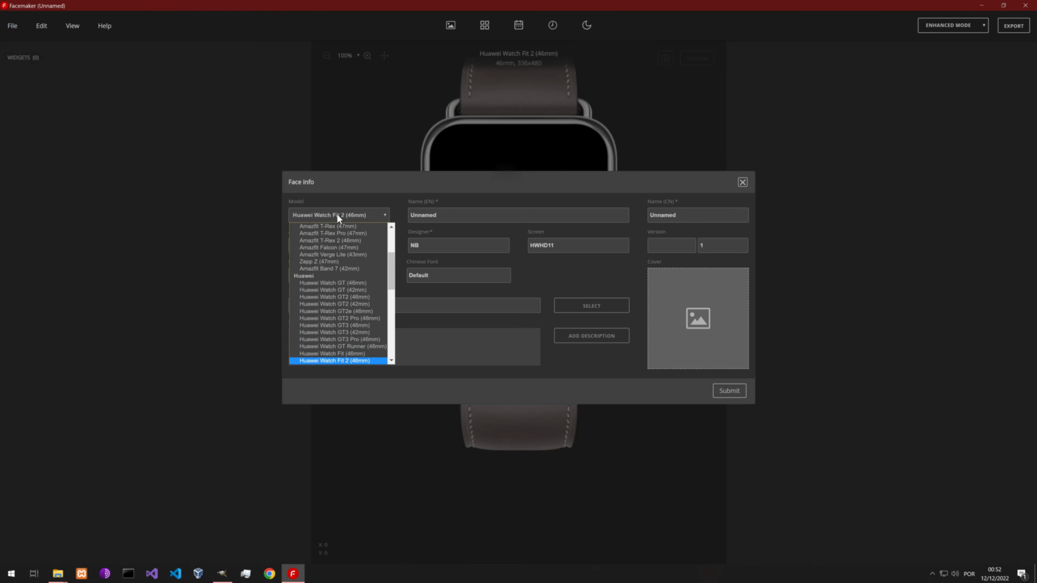
{"action": "scroll", "coordinate": [347, 289], "scroll_direction": "up", "scroll_amount": 1}
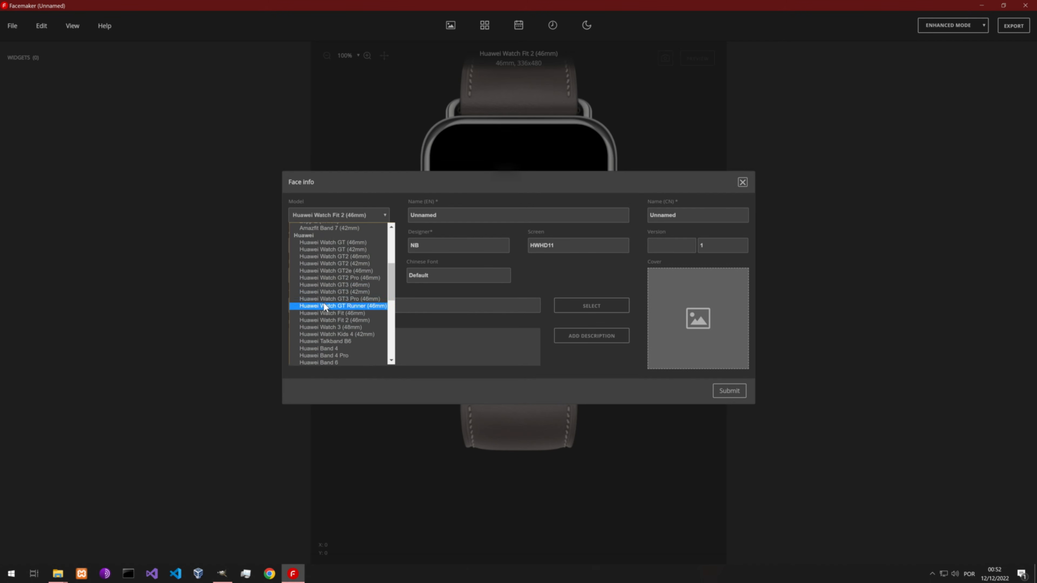
{"action": "left_click", "coordinate": [355, 284]}
{"action": "left_click", "coordinate": [717, 391]}
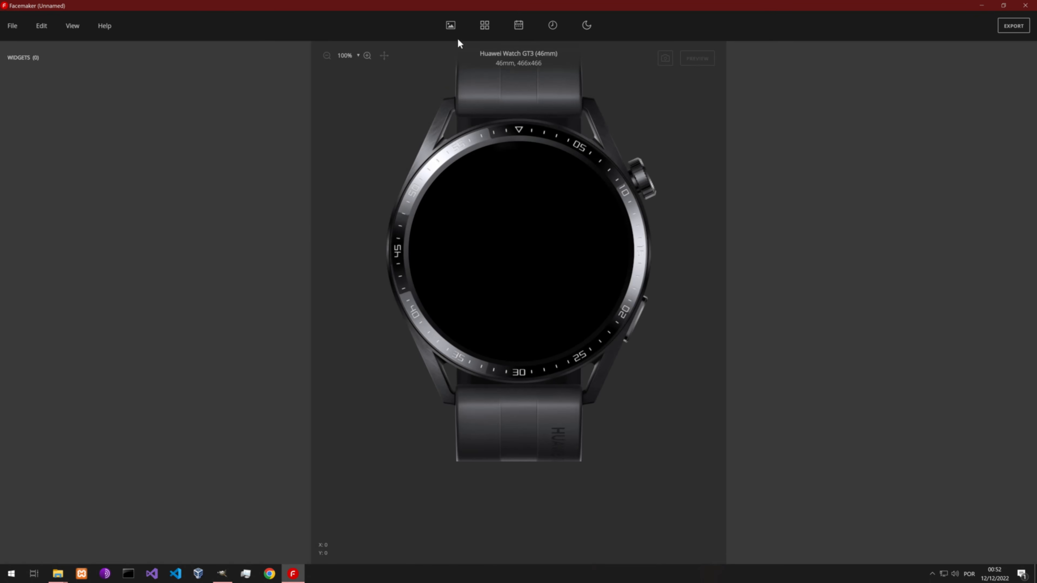
Add a background with an image layer and load bg.png from the freeStylerFM folder into it.
{"action": "left_click", "coordinate": [450, 26]}
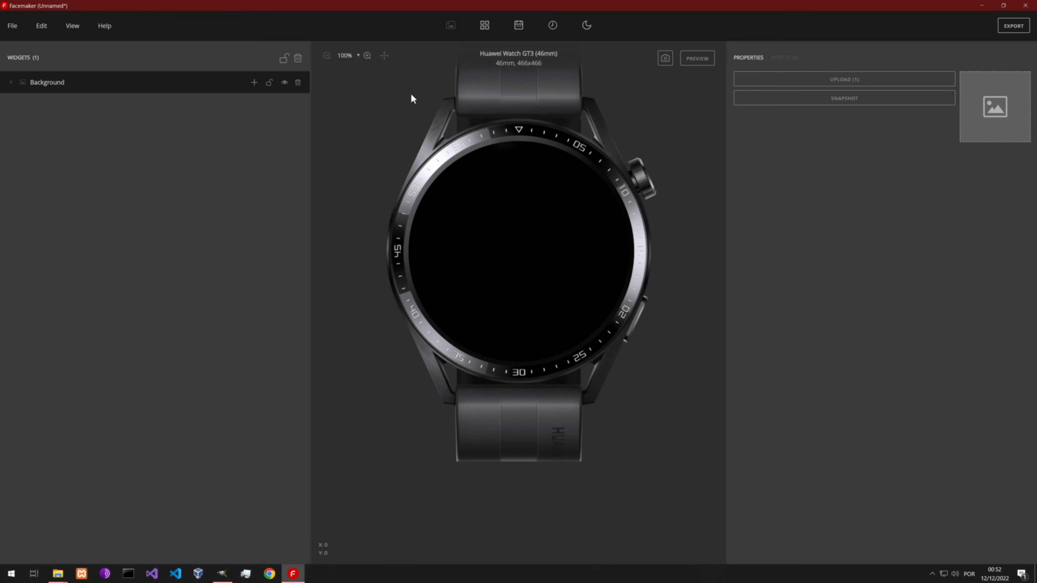
{"action": "left_click", "coordinate": [253, 83]}
{"action": "left_click", "coordinate": [251, 132]}
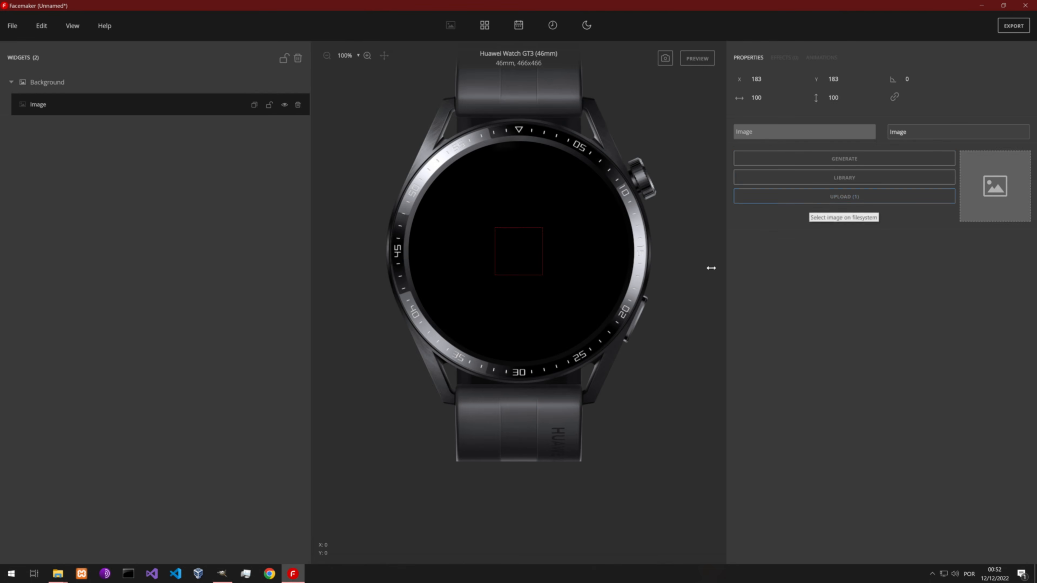
{"action": "left_click", "coordinate": [58, 573]}
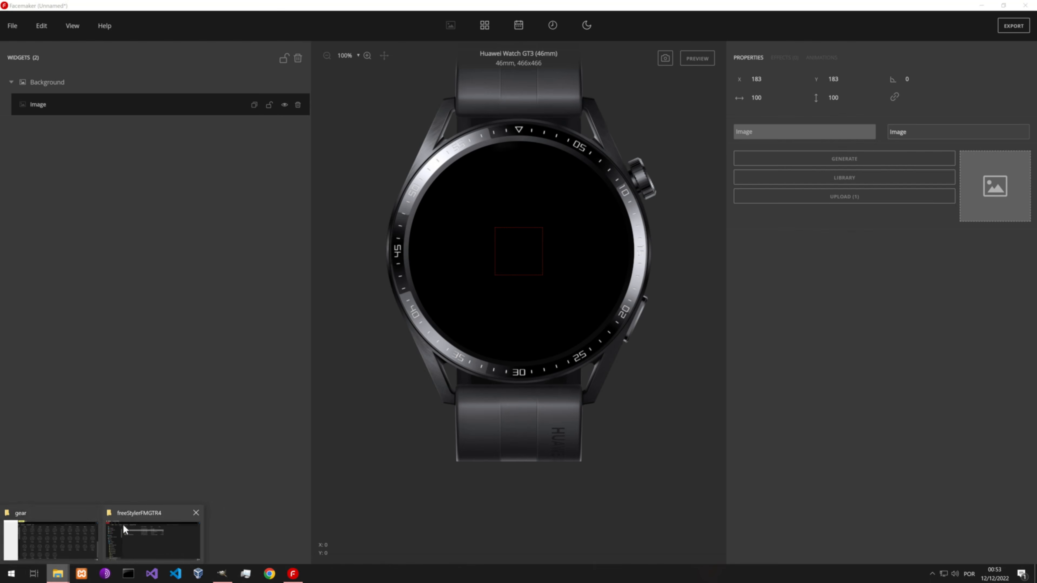
{"action": "left_click", "coordinate": [68, 545]}
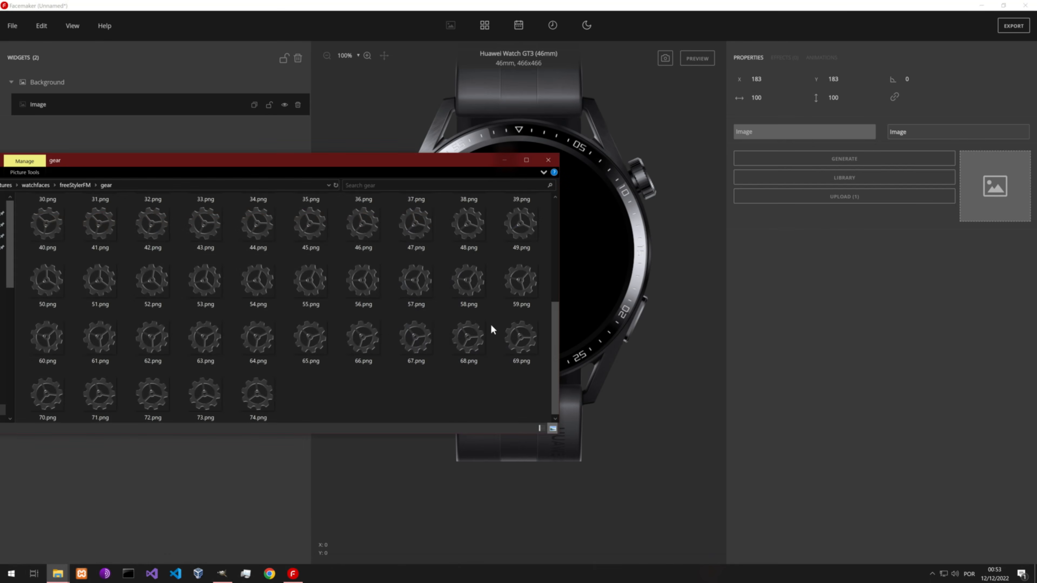
{"action": "left_click", "coordinate": [84, 186]}
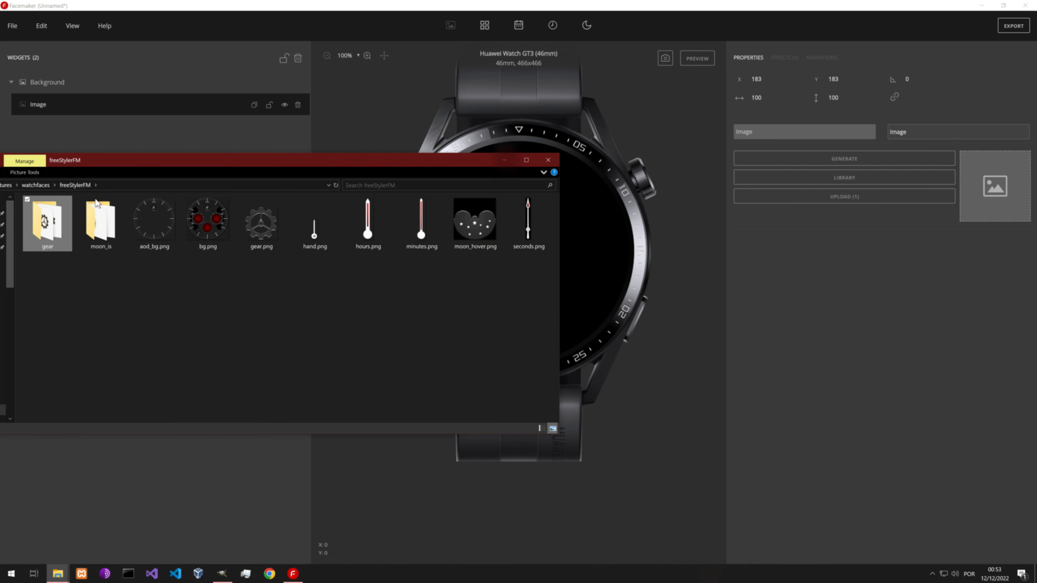
{"action": "left_click_drag", "start_coordinate": [208, 220], "coordinate": [1010, 204]}
{"action": "left_click", "coordinate": [904, 304]}
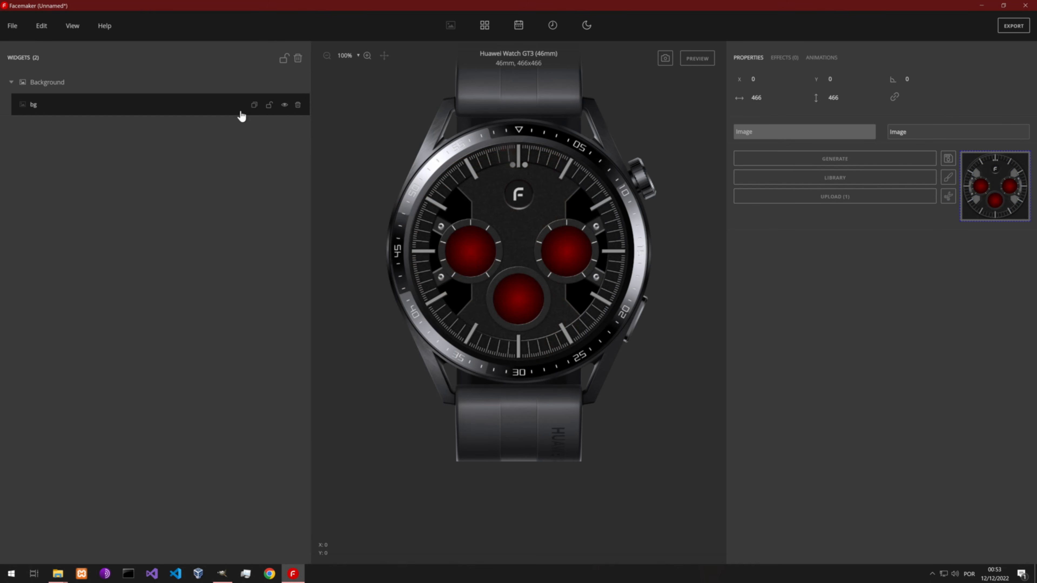
Add a Frame by Frame layer to the background and load all the PNG frames from the gear folder into it.
{"action": "left_click", "coordinate": [254, 87]}
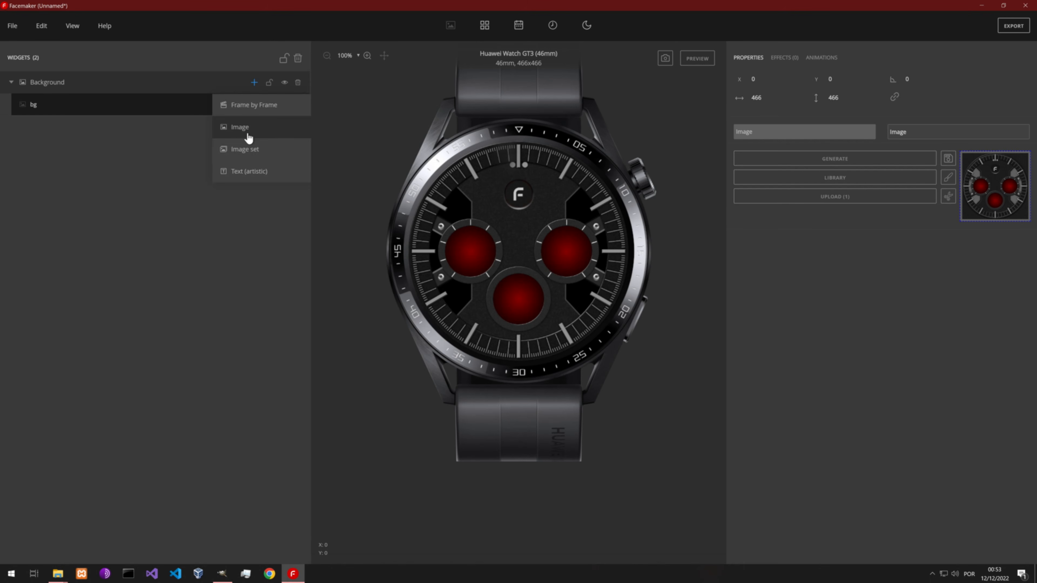
{"action": "left_click", "coordinate": [258, 110]}
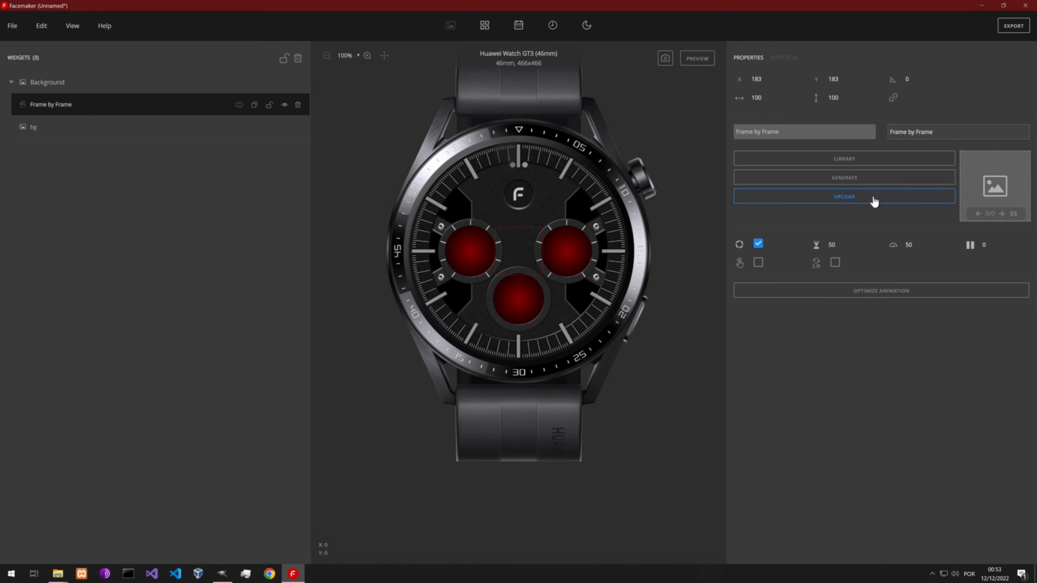
{"action": "left_click", "coordinate": [57, 576]}
{"action": "left_click", "coordinate": [94, 558]}
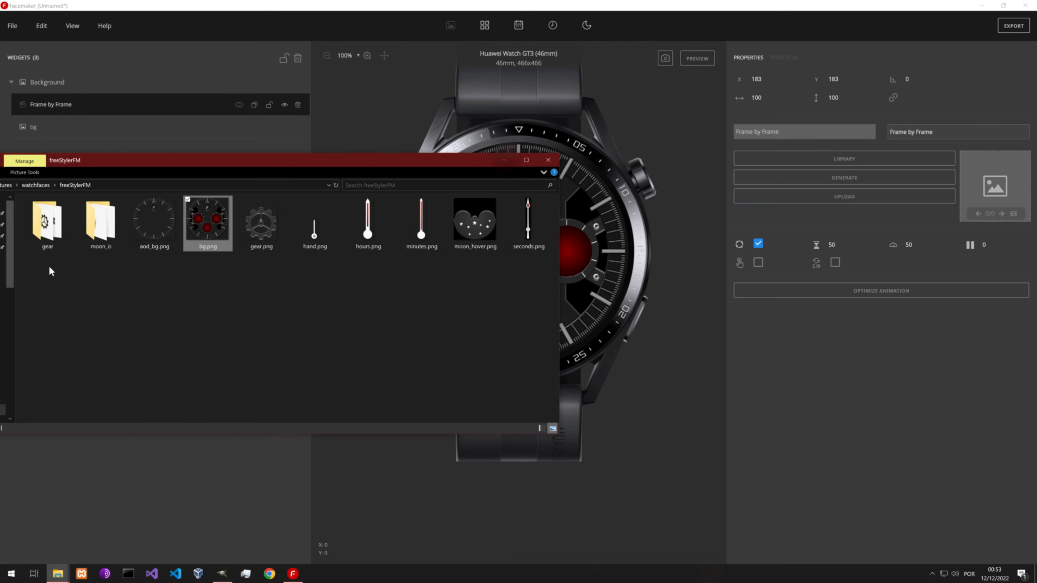
{"action": "left_click", "coordinate": [47, 235]}
{"action": "double_click", "coordinate": [47, 236]}
{"action": "scroll", "coordinate": [308, 327], "scroll_direction": "down", "scroll_amount": 5}
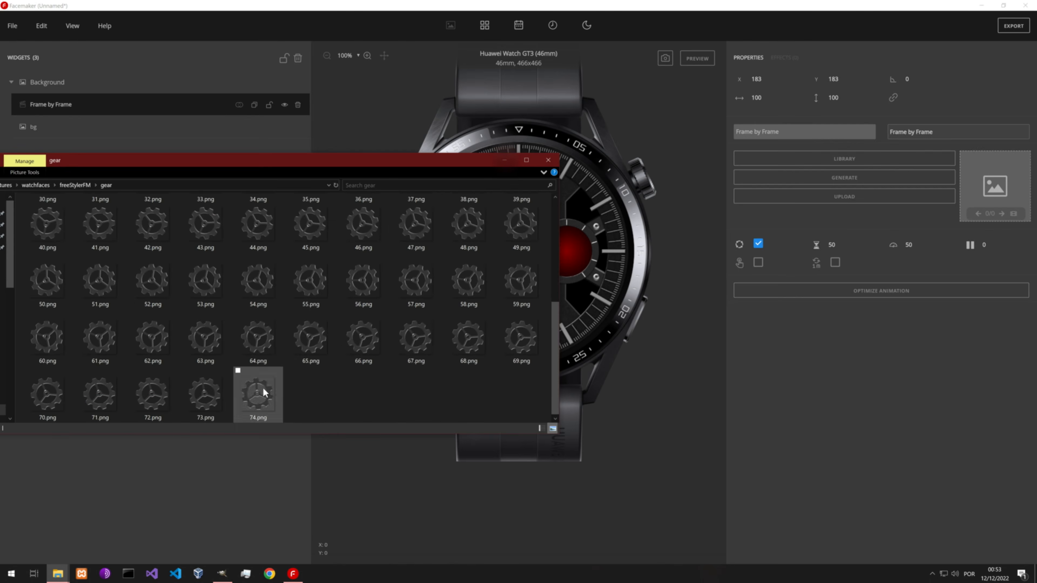
{"action": "key", "text": "ctrl+a"}
{"action": "left_click_drag", "start_coordinate": [269, 389], "coordinate": [1008, 199]}
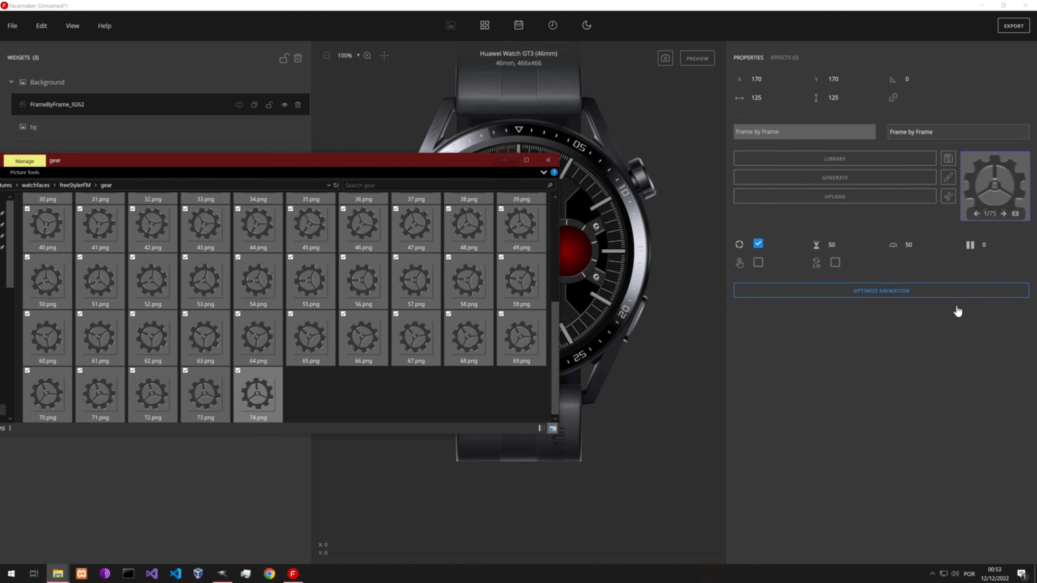
{"action": "left_click", "coordinate": [940, 351]}
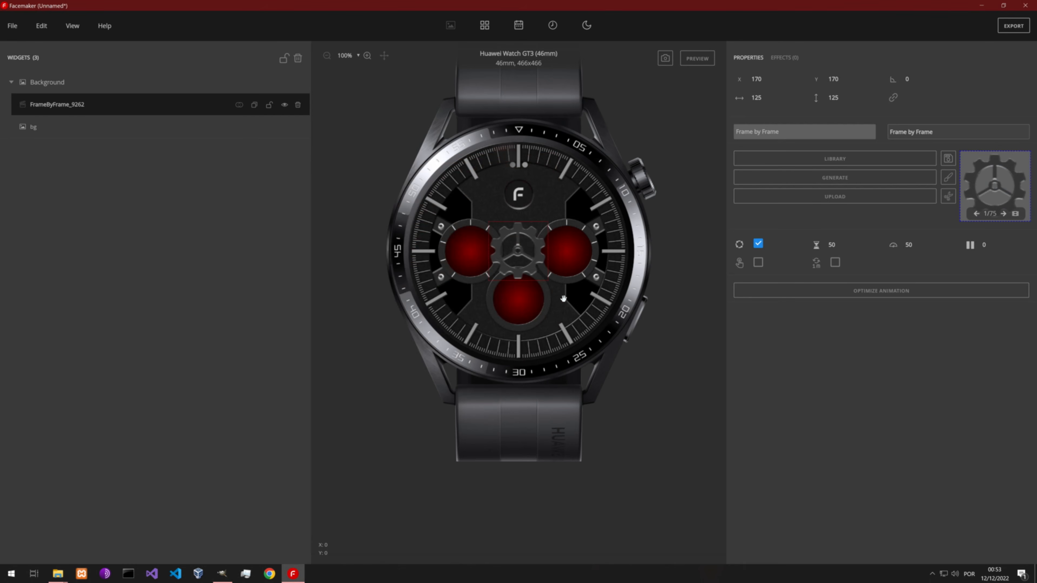
Place the gear animation on the dial's upper-left pivot at X 7, Y 118.
{"action": "left_click_drag", "start_coordinate": [531, 258], "coordinate": [490, 253]}
{"action": "scroll", "coordinate": [433, 230], "scroll_direction": "up", "scroll_amount": 7}
{"action": "left_click", "coordinate": [485, 276]}
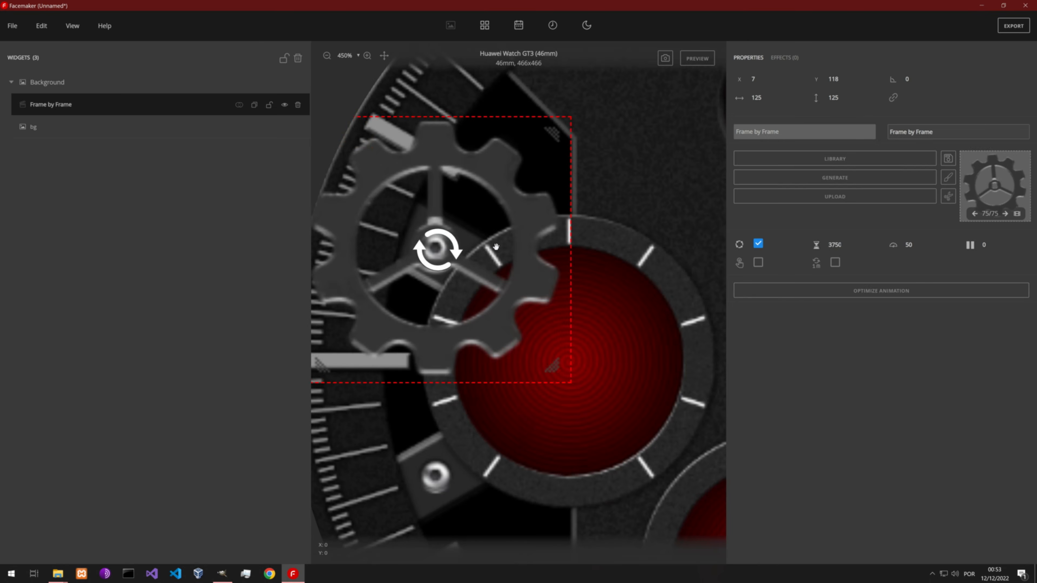
Duplicate the gear animation and place the copy on the dial's lower-right pivot at X 337, Y 226.
{"action": "scroll", "coordinate": [482, 262], "scroll_direction": "down", "scroll_amount": 7}
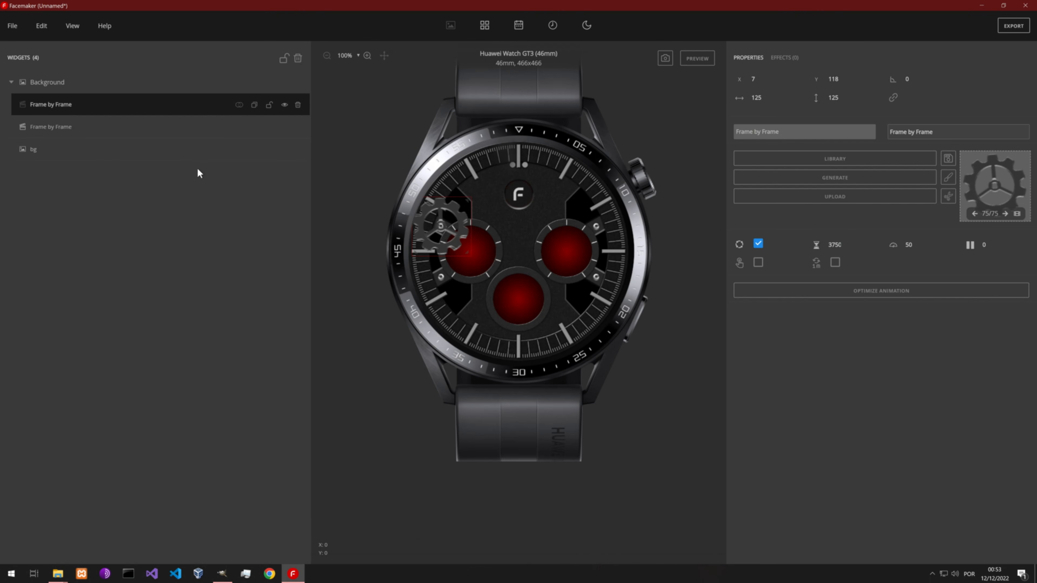
{"action": "left_click_drag", "start_coordinate": [456, 230], "coordinate": [480, 282]}
{"action": "scroll", "coordinate": [605, 281], "scroll_direction": "up", "scroll_amount": 7}
{"action": "scroll", "coordinate": [506, 294], "scroll_direction": "down", "scroll_amount": 7}
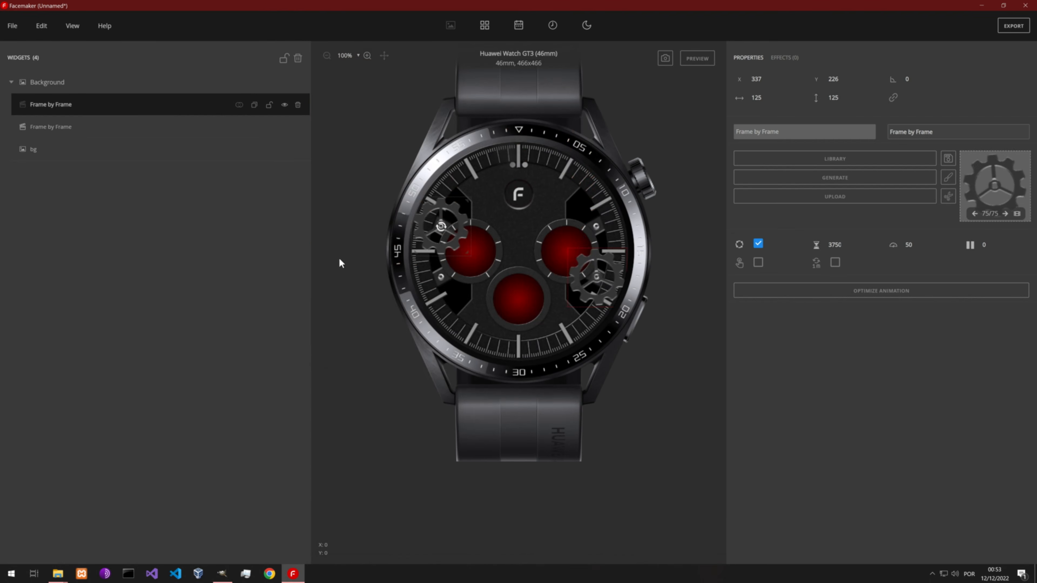
Duplicate the lower-right gear and place the copy on the dial's upper-right pivot at X 338, Y 119.
{"action": "key", "text": "ctrl+d"}
{"action": "left_click_drag", "start_coordinate": [584, 286], "coordinate": [513, 237]}
{"action": "scroll", "coordinate": [596, 233], "scroll_direction": "up", "scroll_amount": 8}
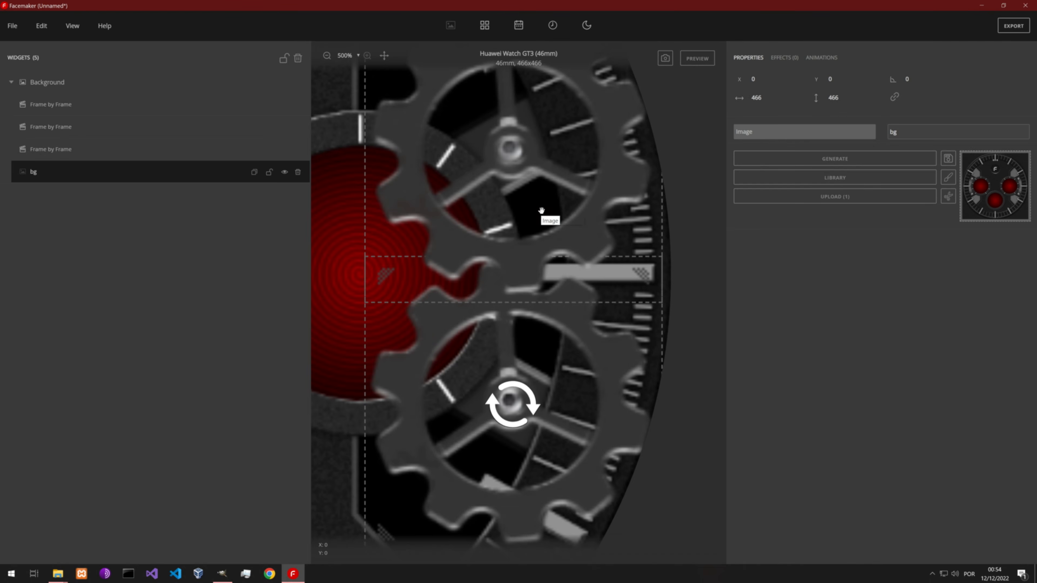
{"action": "left_click", "coordinate": [543, 177]}
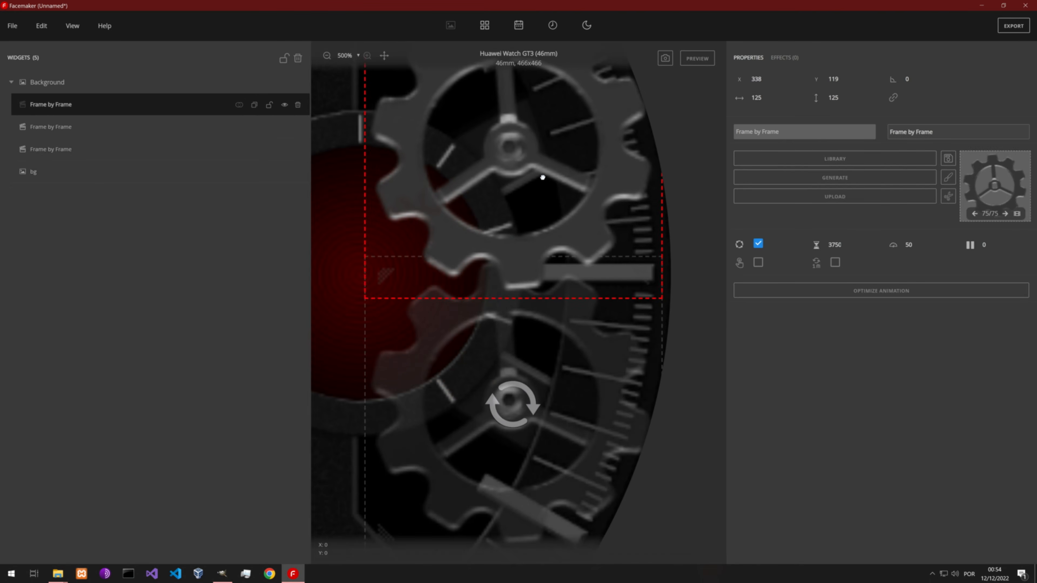
{"action": "scroll", "coordinate": [543, 177], "scroll_direction": "down", "scroll_amount": 6}
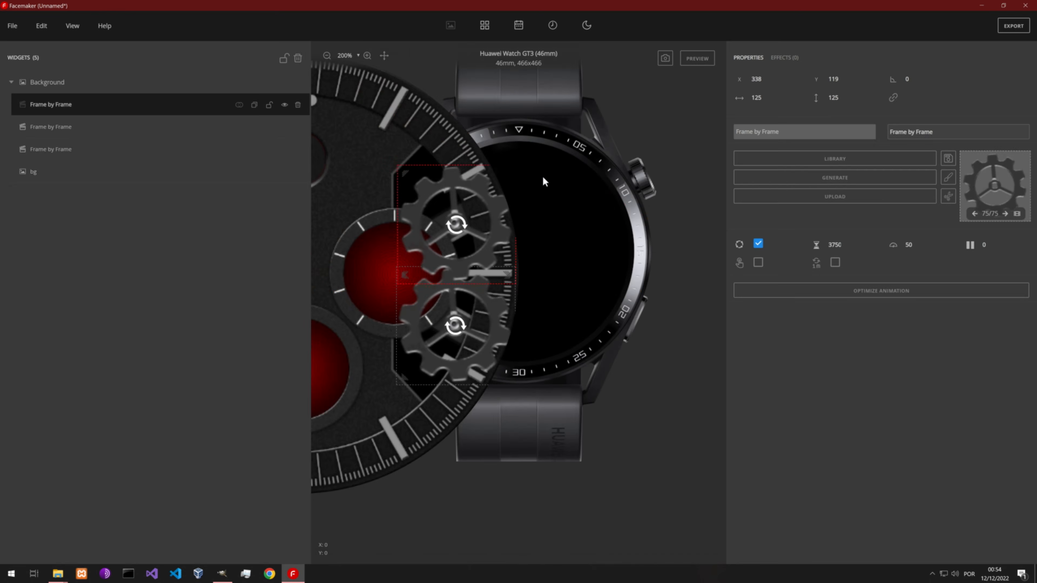
{"action": "scroll", "coordinate": [542, 176], "scroll_direction": "down", "scroll_amount": 2}
Apply the Flip horizontal effect to the upper-right gear animation.
{"action": "left_click", "coordinate": [786, 60]}
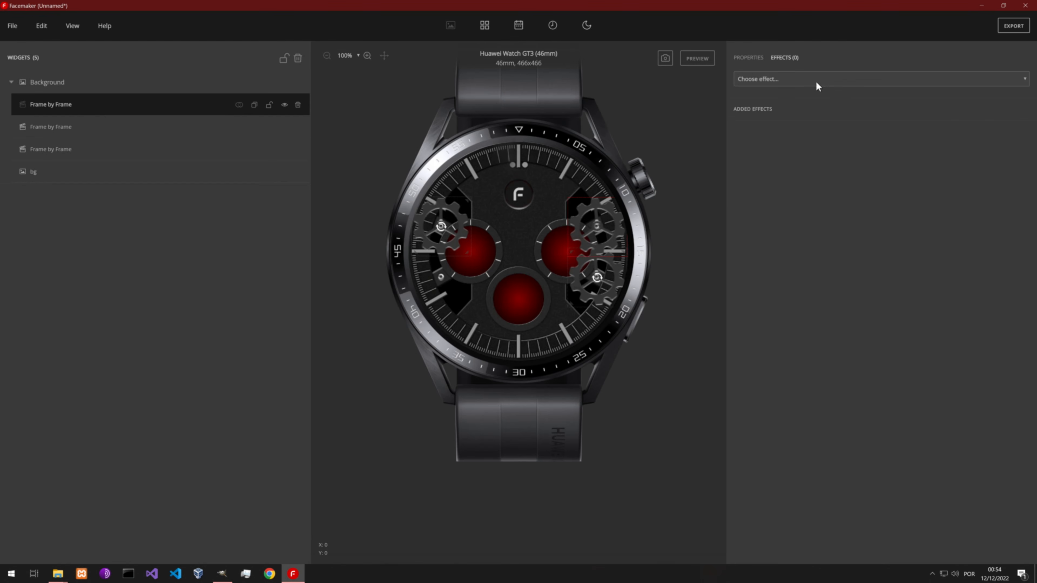
{"action": "left_click", "coordinate": [804, 78]}
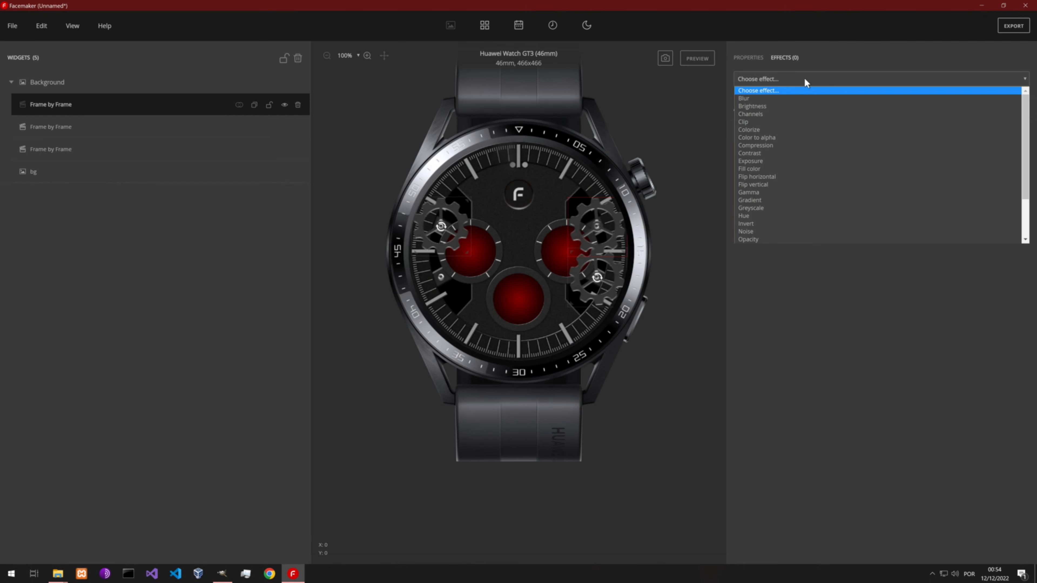
{"action": "left_click", "coordinate": [778, 176]}
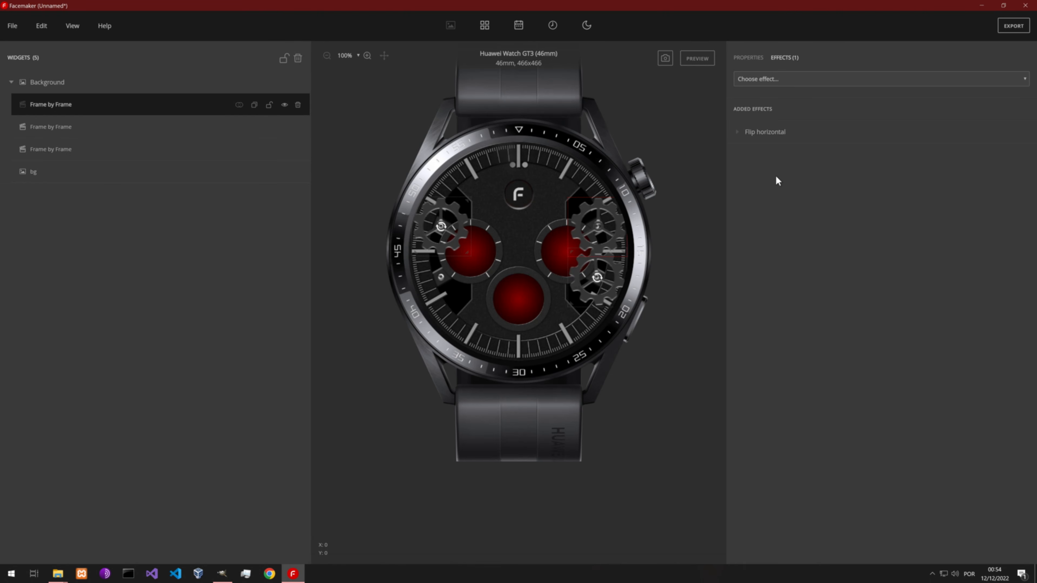
Select the bg image layer and duplicate it within the background group.
{"action": "scroll", "coordinate": [618, 245], "scroll_direction": "up", "scroll_amount": 5}
{"action": "left_click_drag", "start_coordinate": [615, 246], "coordinate": [562, 250]}
{"action": "scroll", "coordinate": [562, 250], "scroll_direction": "down", "scroll_amount": 5}
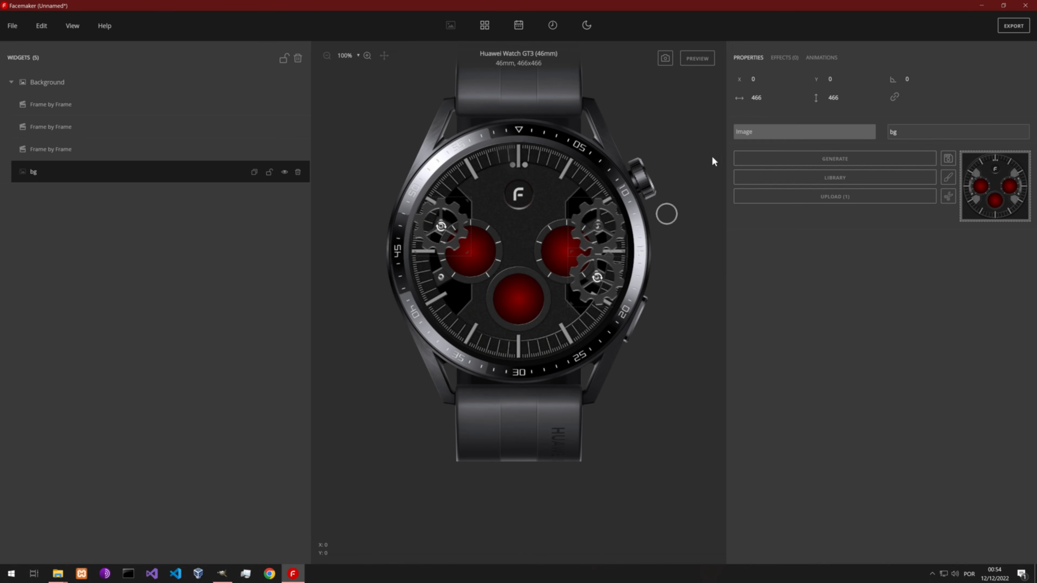
{"action": "key", "text": "ctrl+c"}
{"action": "key", "text": "ctrl+v"}
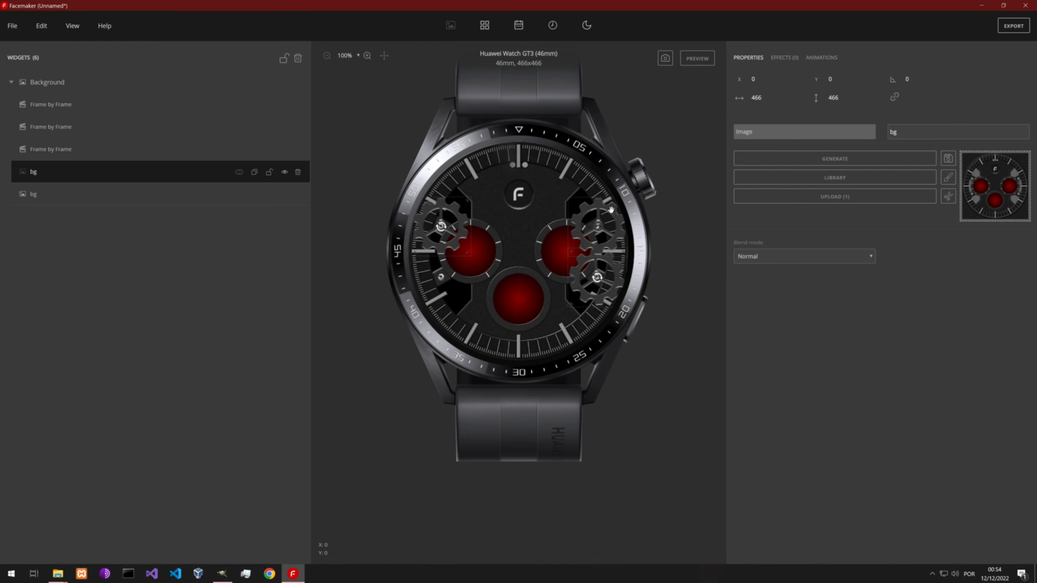
Move the flipped gear from the upper-right pivot to the dial's lower-left pivot at X 5, Y 225.
{"action": "left_click_drag", "start_coordinate": [590, 213], "coordinate": [427, 257]}
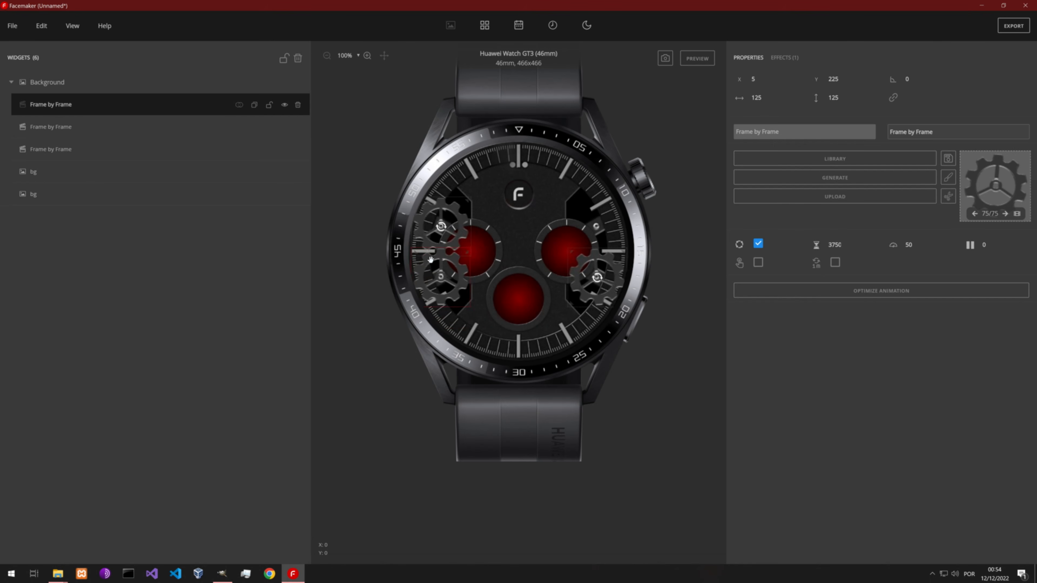
{"action": "scroll", "coordinate": [432, 272], "scroll_direction": "up", "scroll_amount": 3}
{"action": "scroll", "coordinate": [432, 273], "scroll_direction": "up", "scroll_amount": 2}
{"action": "left_click", "coordinate": [474, 274]}
{"action": "scroll", "coordinate": [474, 273], "scroll_direction": "up", "scroll_amount": 2}
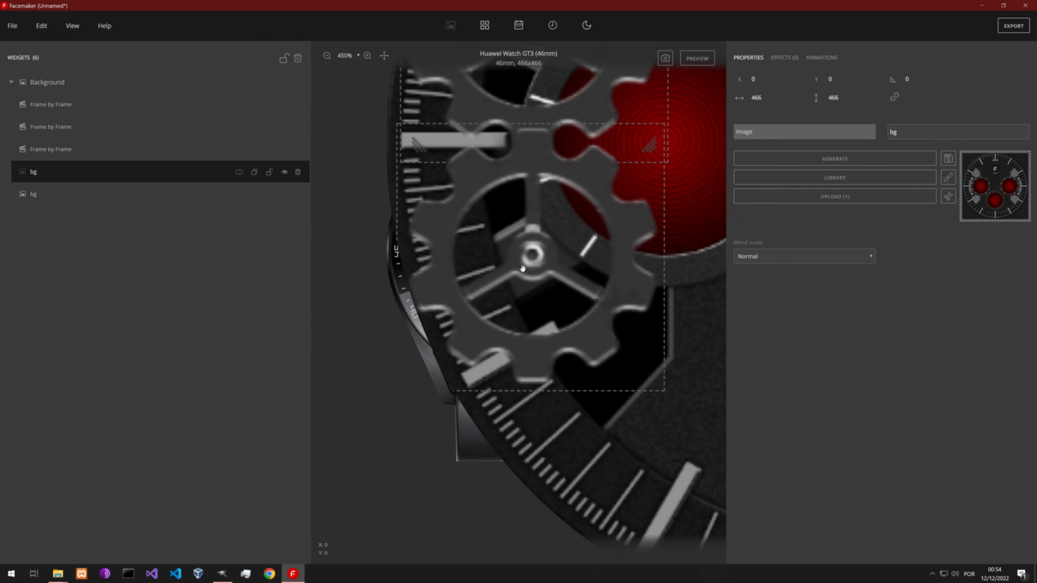
{"action": "left_click", "coordinate": [576, 282]}
{"action": "left_click_drag", "start_coordinate": [572, 284], "coordinate": [567, 283]}
{"action": "scroll", "coordinate": [567, 282], "scroll_direction": "down", "scroll_amount": 5}
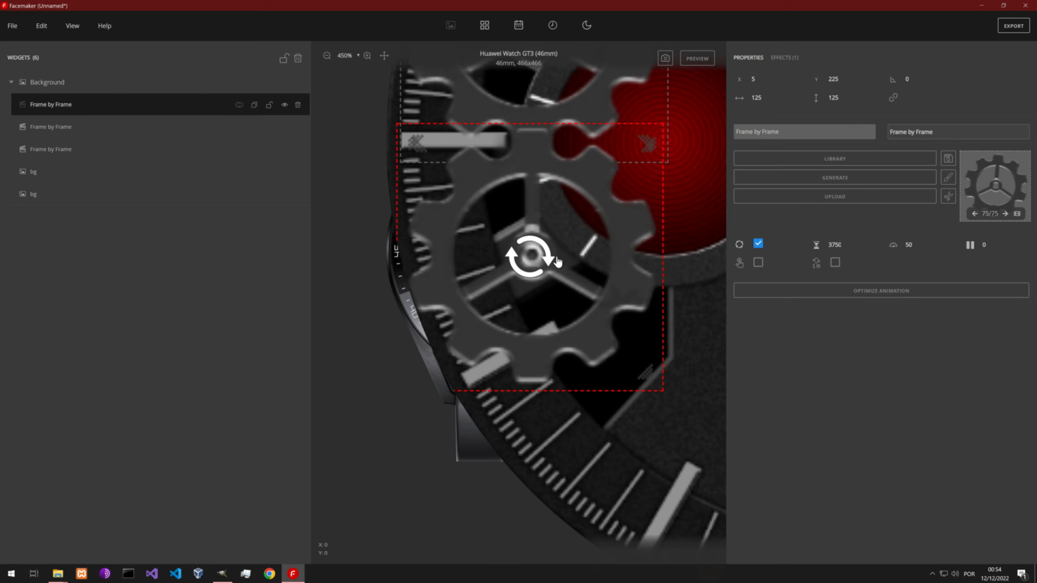
{"action": "scroll", "coordinate": [555, 256], "scroll_direction": "down", "scroll_amount": 2}
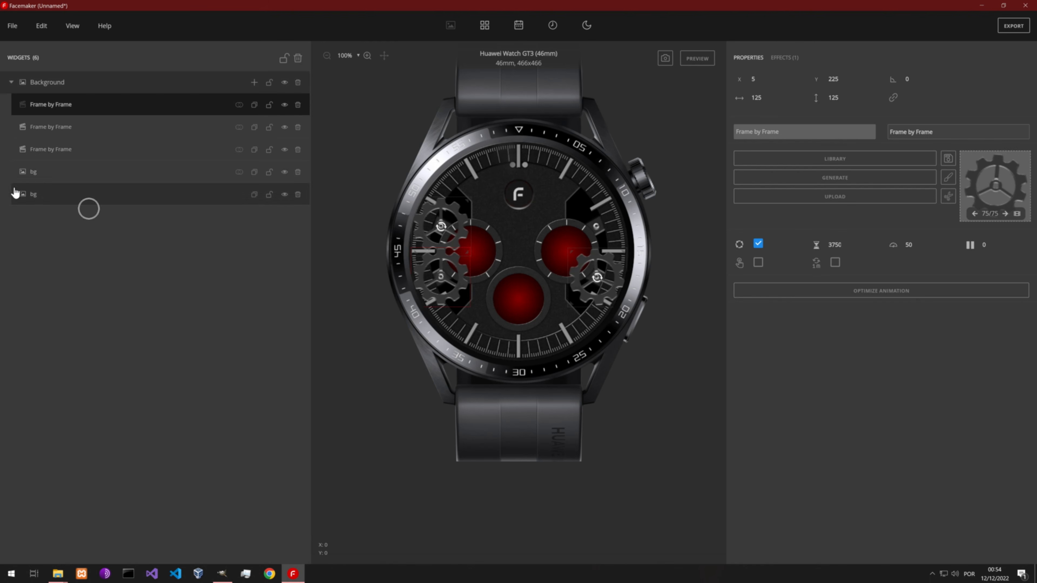
Select the lowest of the two bg image layers in the background group.
{"action": "left_click", "coordinate": [44, 176]}
{"action": "left_click", "coordinate": [46, 193]}
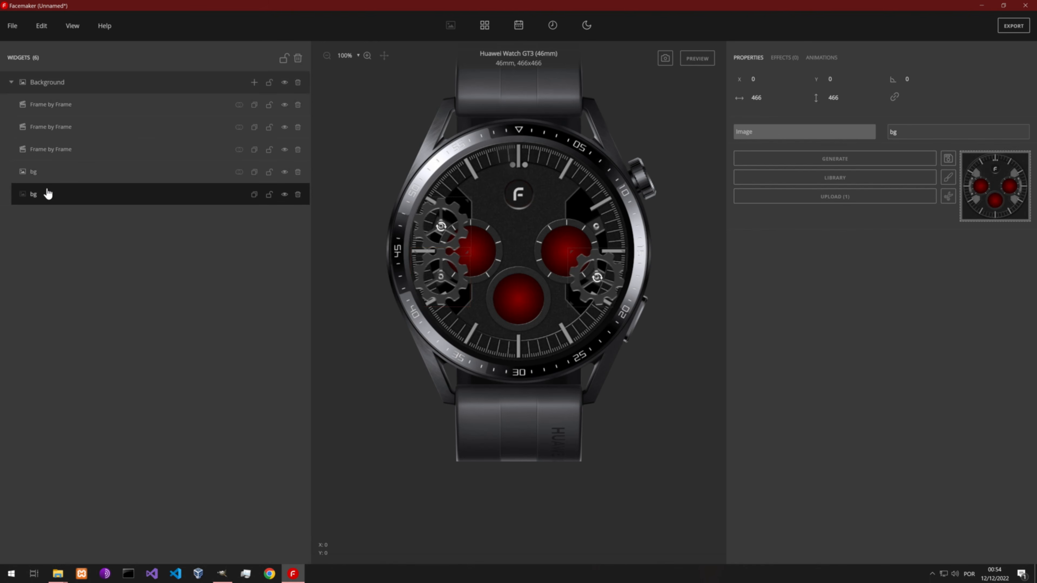
Delete the duplicate bg image that sits directly above the lowest bg image in the Background group.
{"action": "left_click", "coordinate": [48, 179]}
{"action": "left_click", "coordinate": [46, 193]}
{"action": "left_click", "coordinate": [47, 178]}
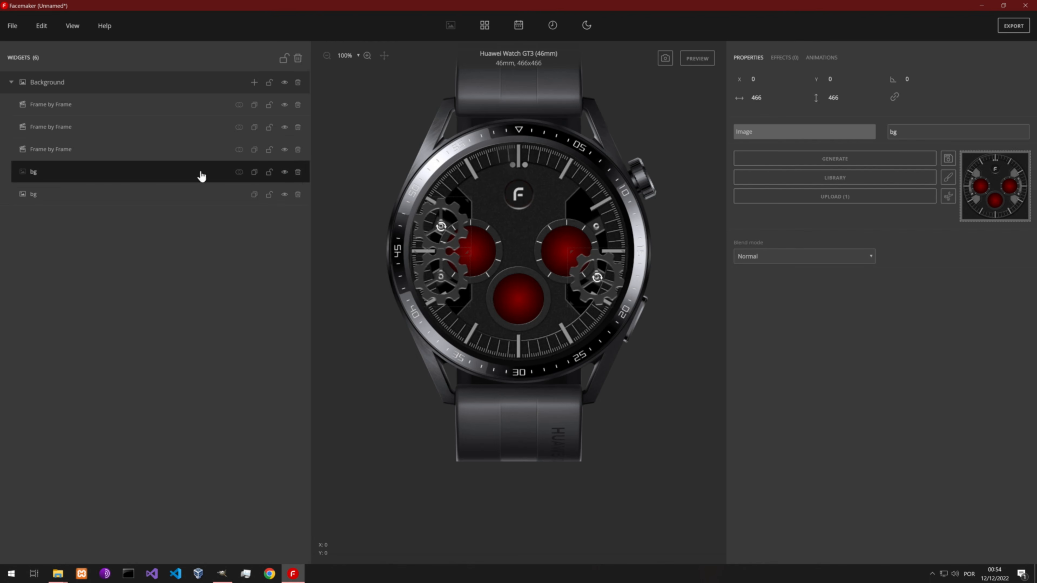
{"action": "left_click", "coordinate": [297, 173]}
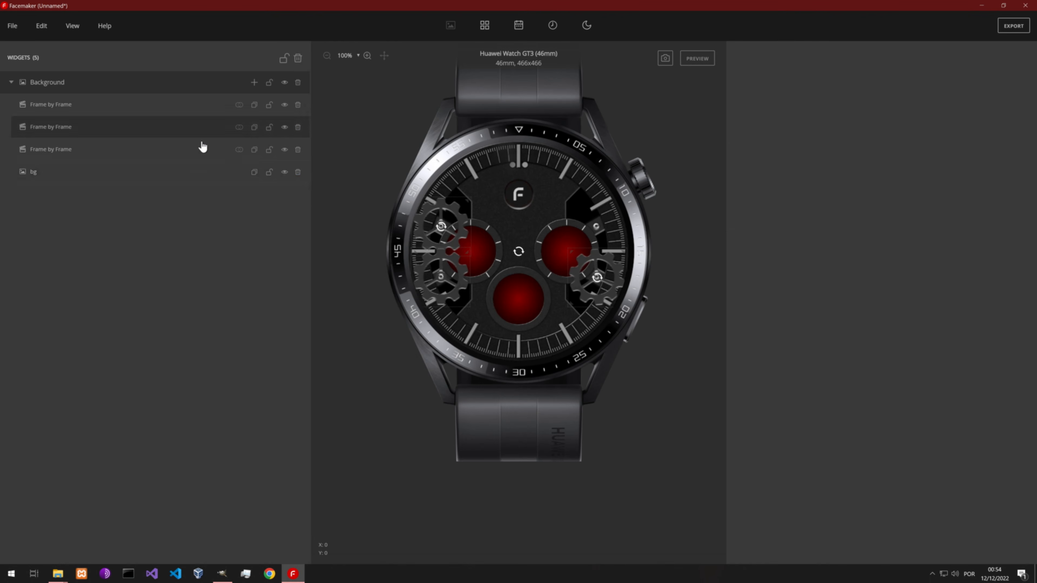
Inspect the settings of the three Frame by Frame gear animations and preview the watch face.
{"action": "left_click", "coordinate": [44, 155]}
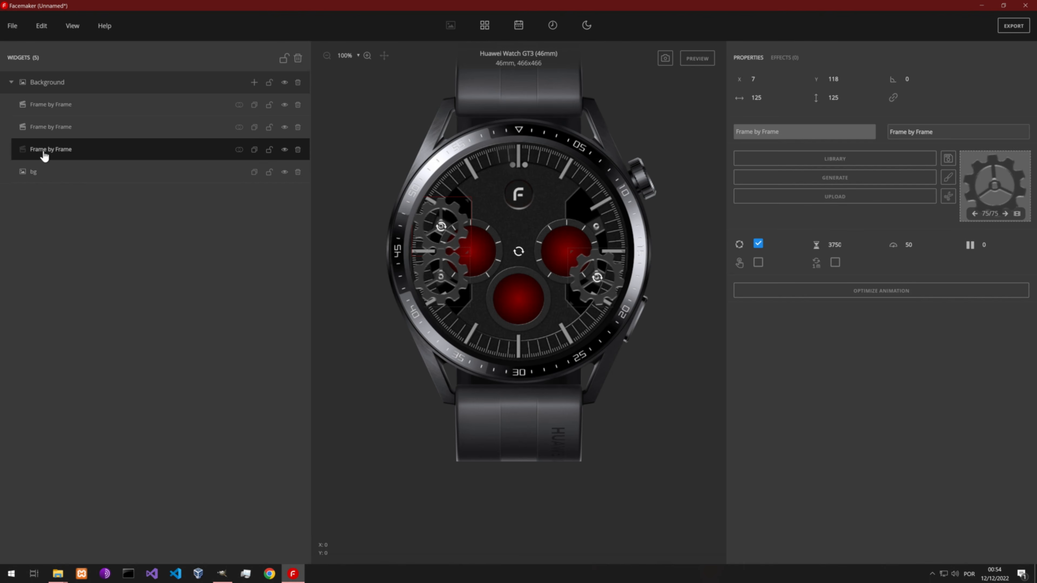
{"action": "left_click", "coordinate": [44, 136]}
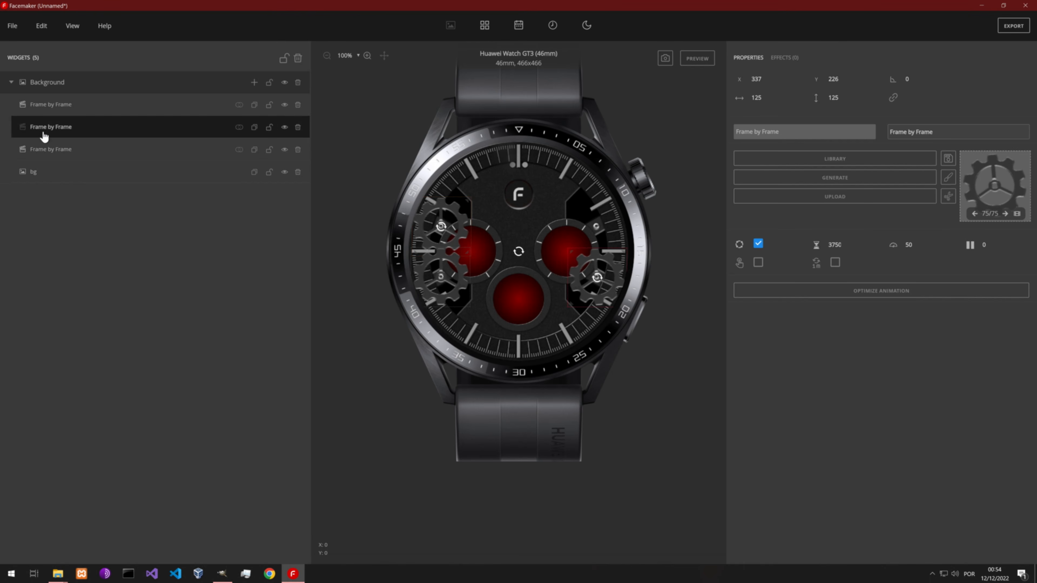
{"action": "left_click", "coordinate": [44, 114]}
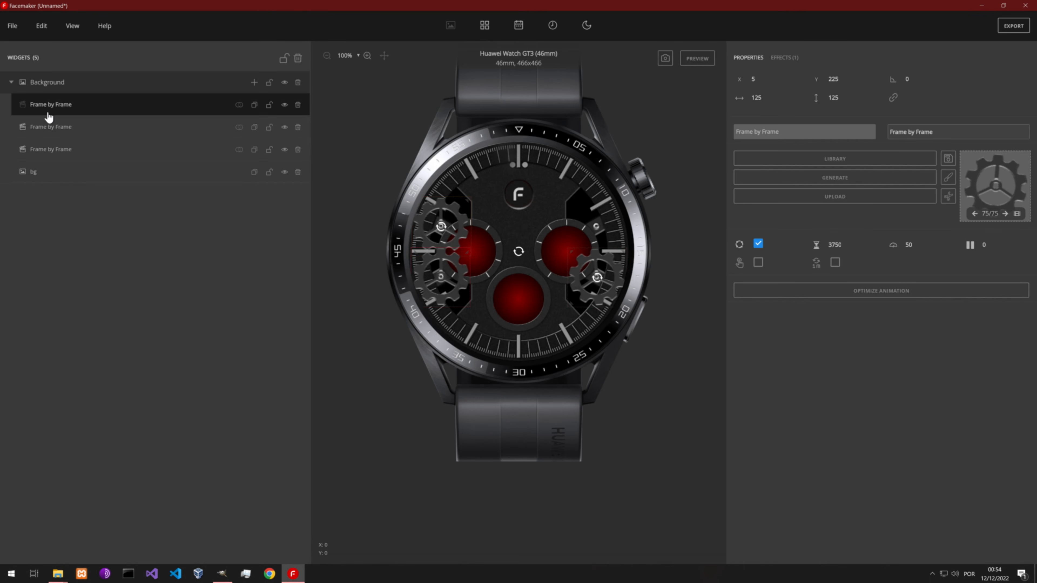
{"action": "left_click", "coordinate": [703, 61]}
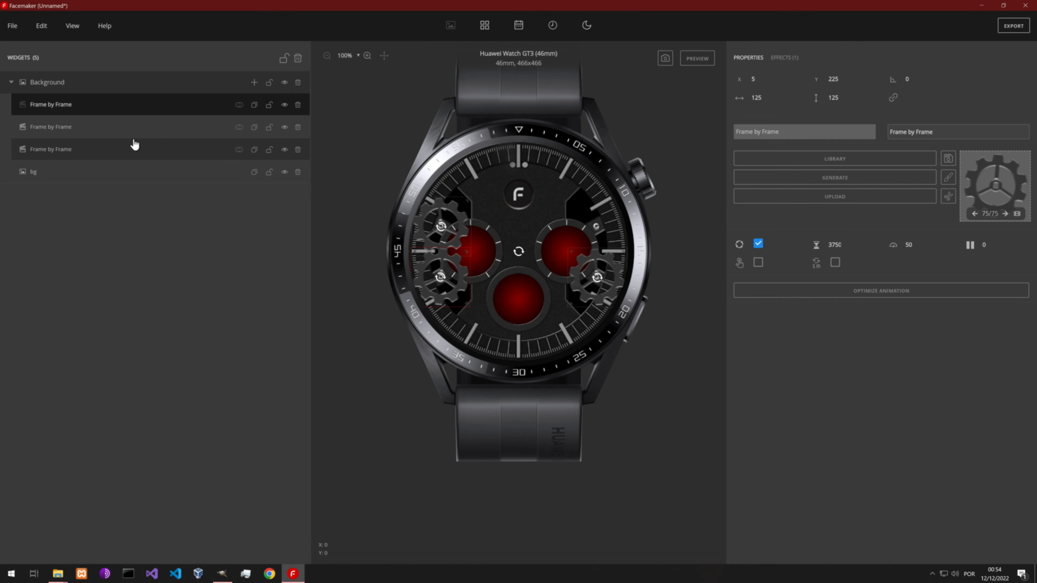
Paste a fourth gear animation and place it above the right-hand gear at X 335, Y 118.
{"action": "key", "text": "ctrl+v"}
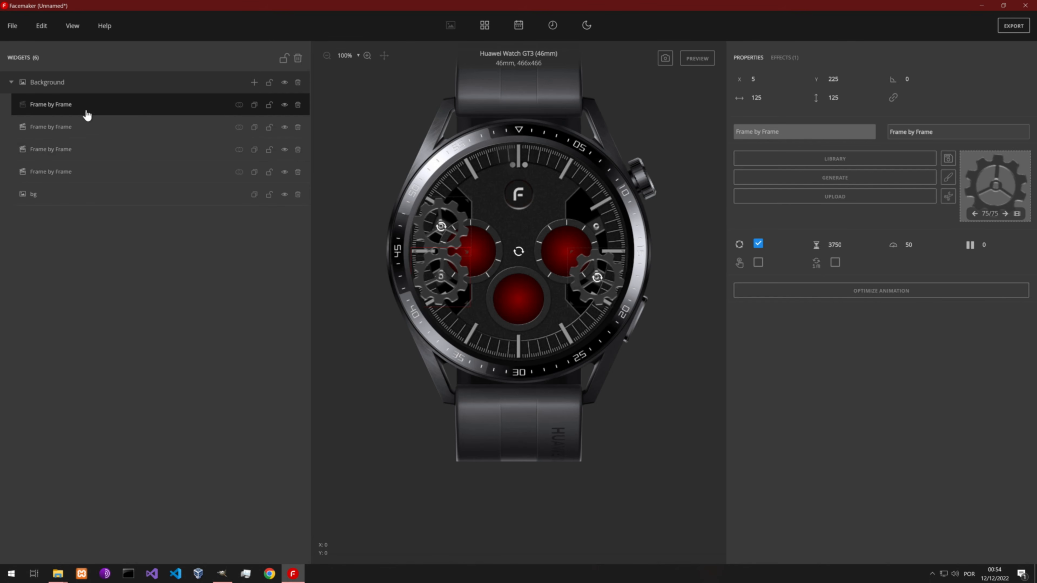
{"action": "left_click_drag", "start_coordinate": [464, 278], "coordinate": [539, 222]}
{"action": "scroll", "coordinate": [611, 226], "scroll_direction": "up", "scroll_amount": 7}
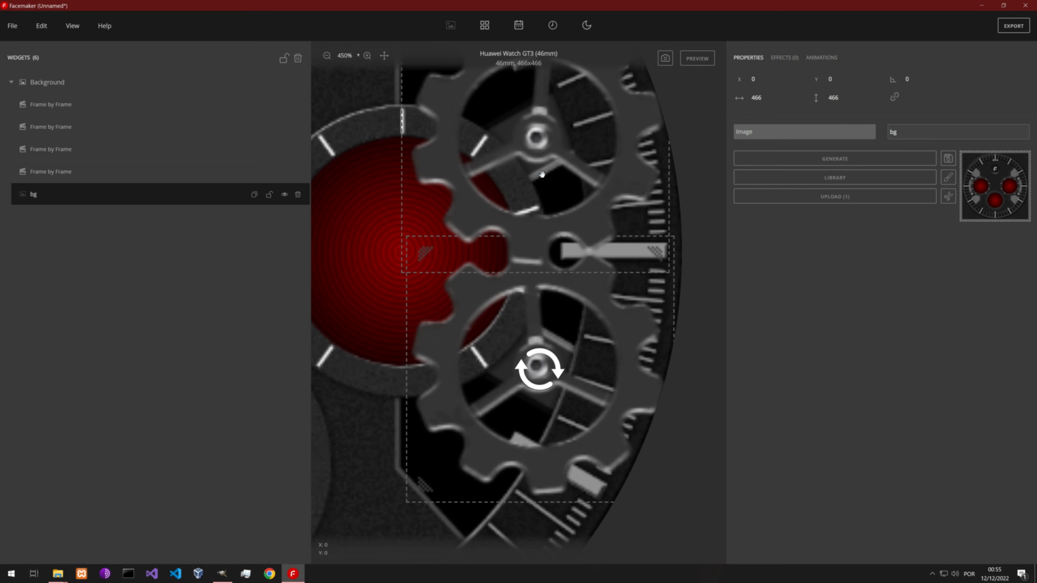
{"action": "left_click", "coordinate": [543, 159]}
{"action": "left_click_drag", "start_coordinate": [543, 158], "coordinate": [545, 157]}
{"action": "scroll", "coordinate": [507, 159], "scroll_direction": "down", "scroll_amount": 7}
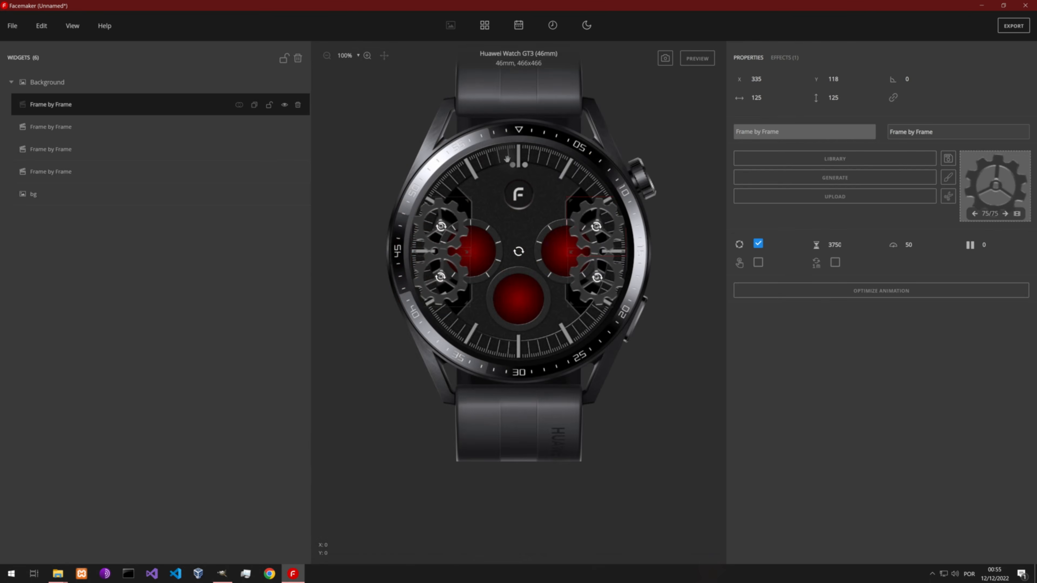
Move the bg image above all four gear animations in the Background group.
{"action": "left_click", "coordinate": [78, 202]}
{"action": "left_click_drag", "start_coordinate": [77, 203], "coordinate": [61, 109]}
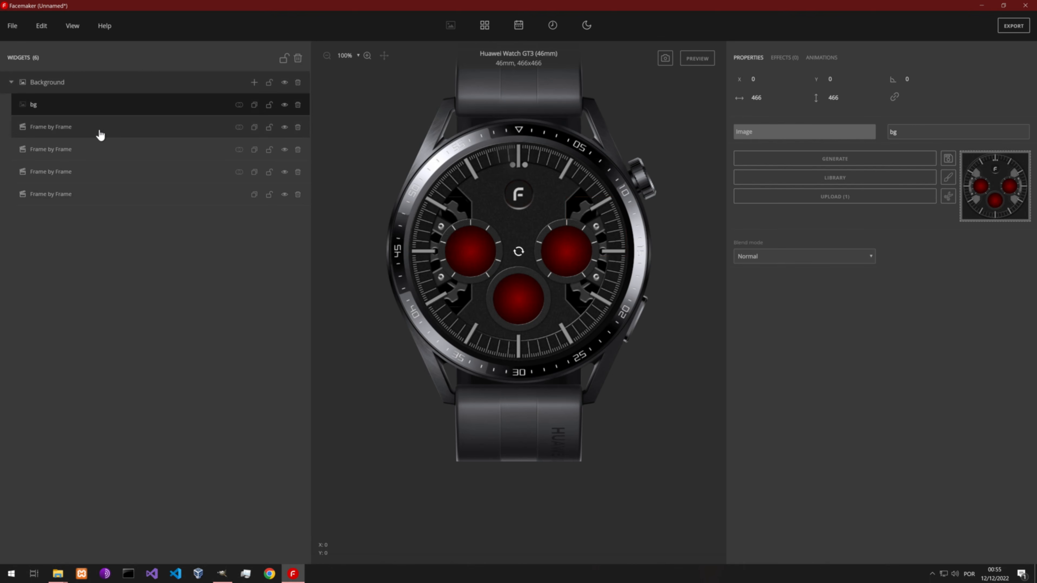
{"action": "key", "text": "ctrl"}
{"action": "key", "text": "ctrl"}
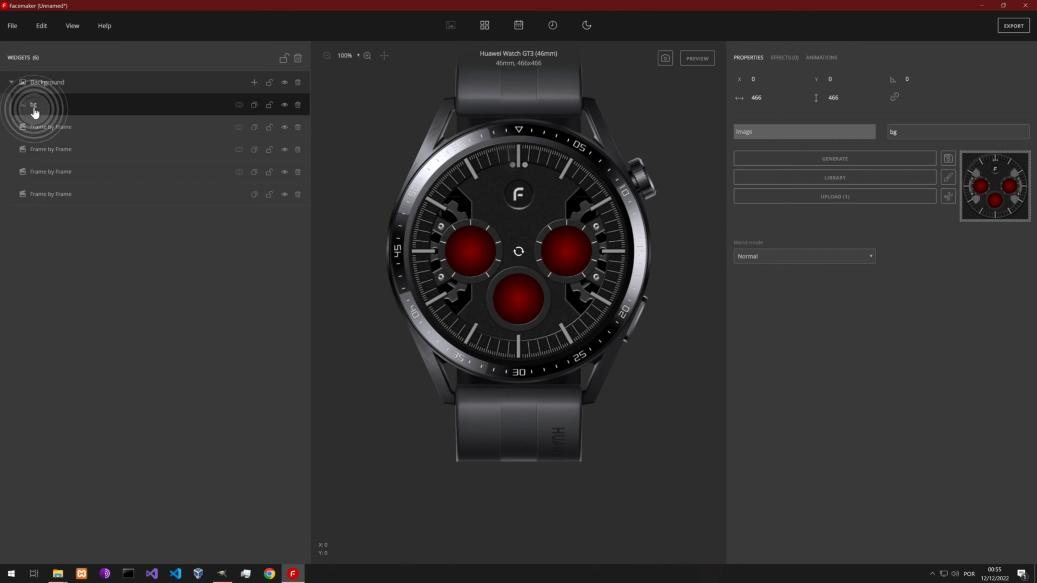
Preview the watch face to check the gears turning behind the background image, and stop the preview.
{"action": "left_click", "coordinate": [712, 68]}
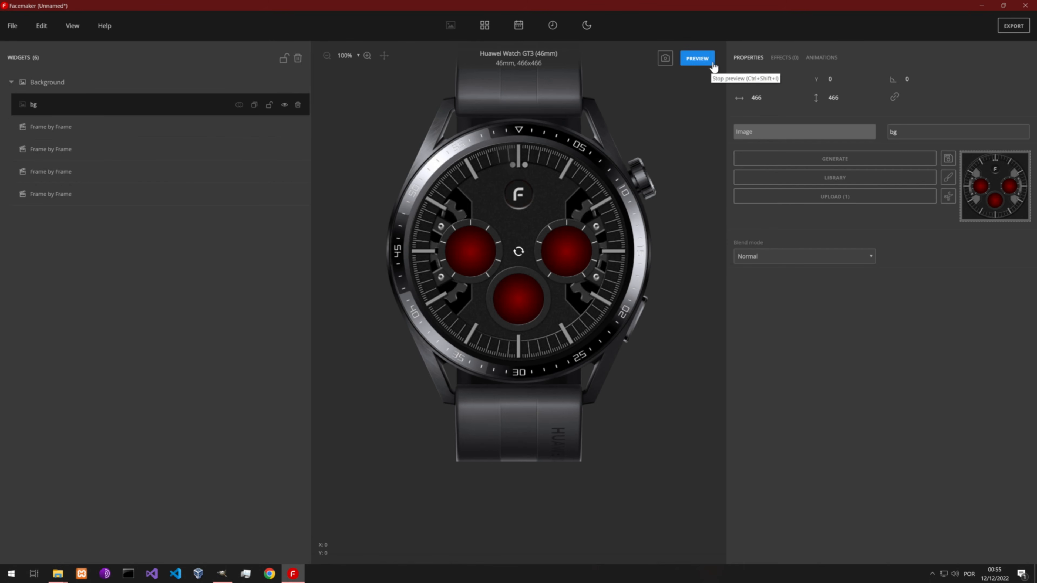
{"action": "left_click", "coordinate": [711, 64]}
{"action": "key", "text": "ctrl"}
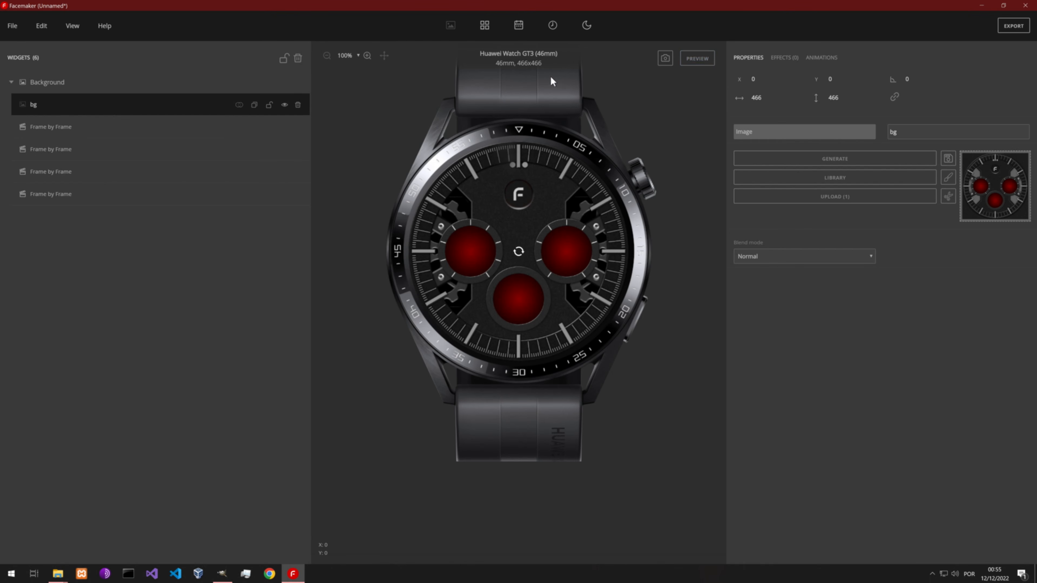
Add a Time group containing a Rotary widget and clone that widget twice.
{"action": "left_click", "coordinate": [554, 26]}
{"action": "key", "text": "ctrl"}
{"action": "left_click", "coordinate": [11, 105]}
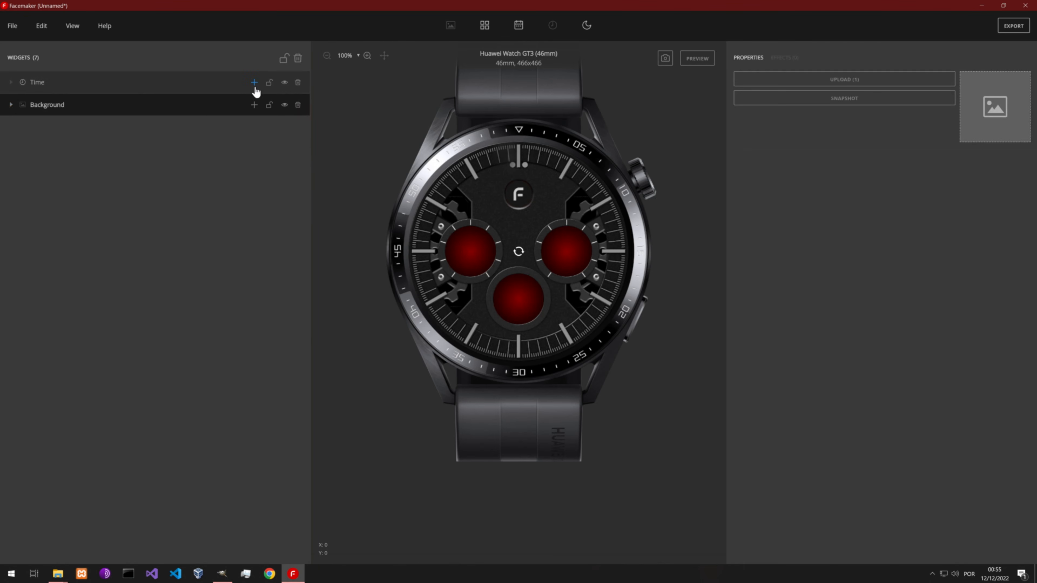
{"action": "left_click", "coordinate": [255, 87]}
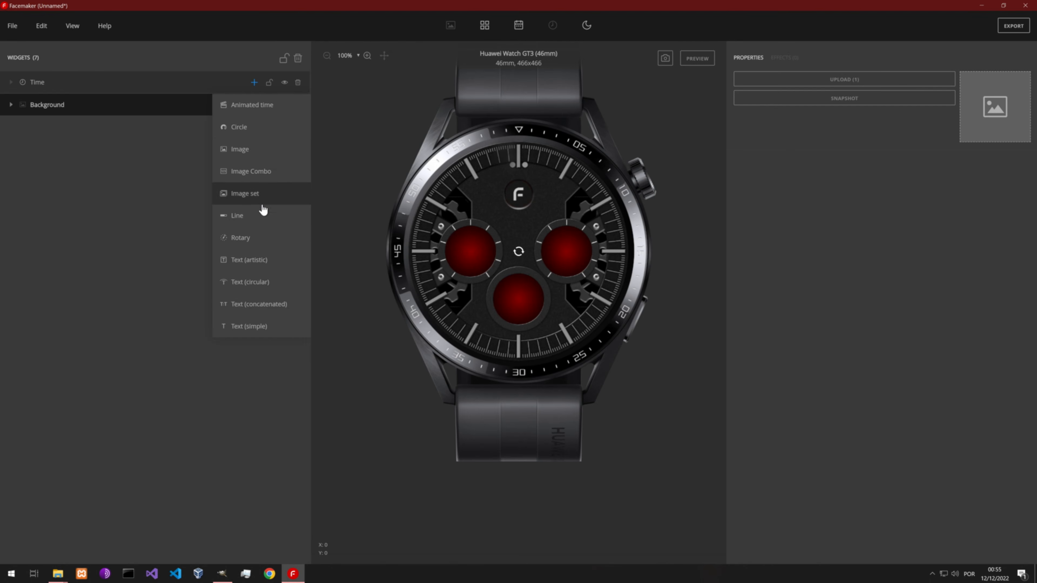
{"action": "left_click", "coordinate": [253, 236]}
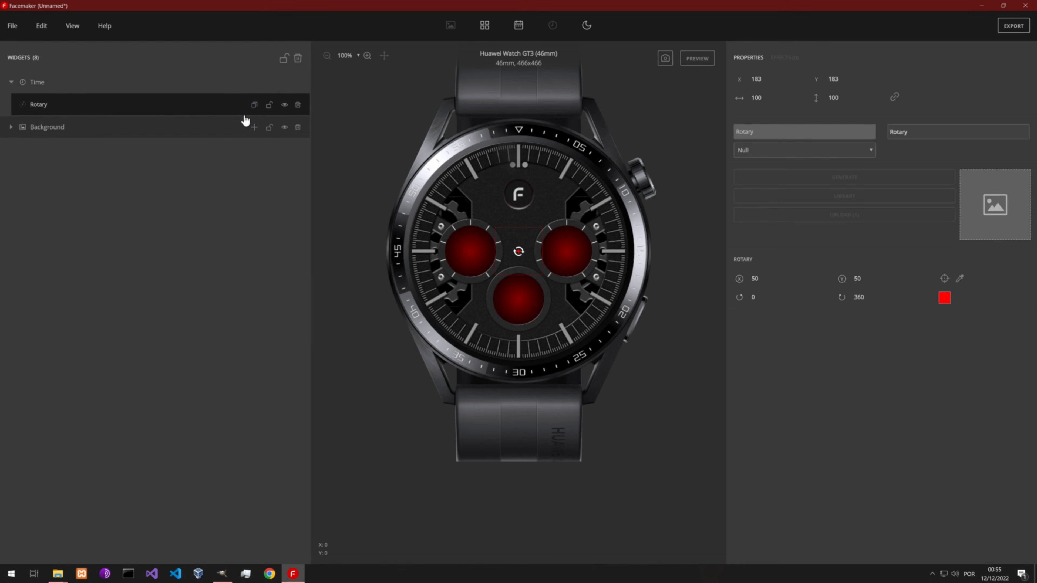
{"action": "left_click", "coordinate": [254, 105]}
{"action": "left_click", "coordinate": [255, 105]}
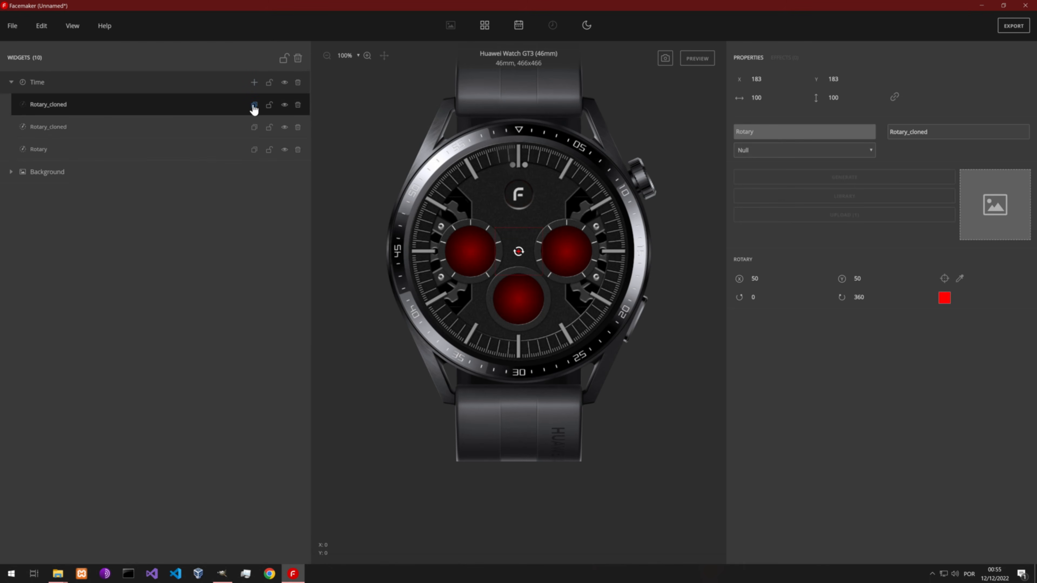
Assign minutes.png from the freeStylerFM folder as the image of the original Rotary widget.
{"action": "left_click", "coordinate": [68, 155]}
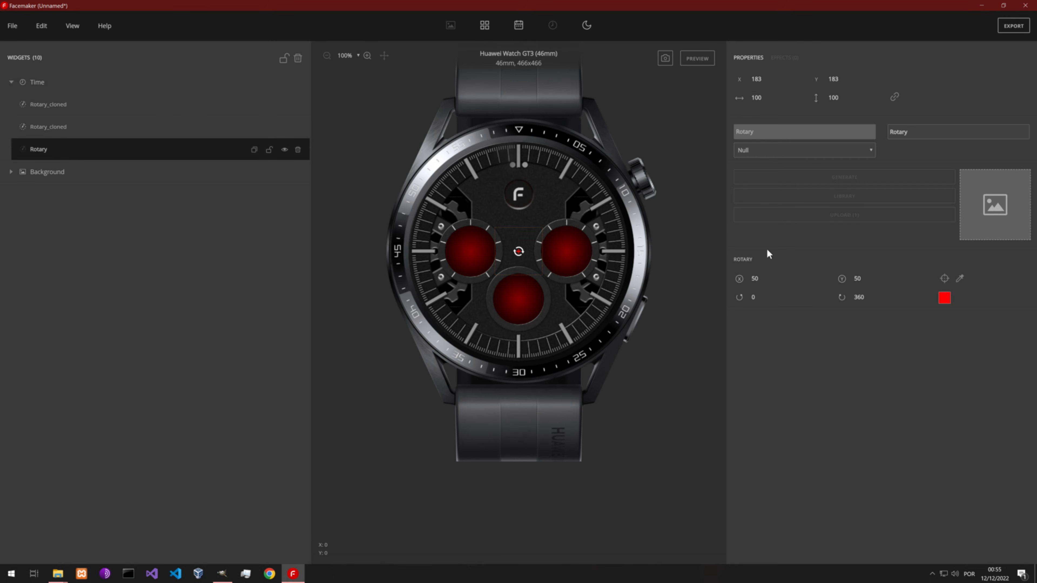
{"action": "left_click", "coordinate": [58, 573]}
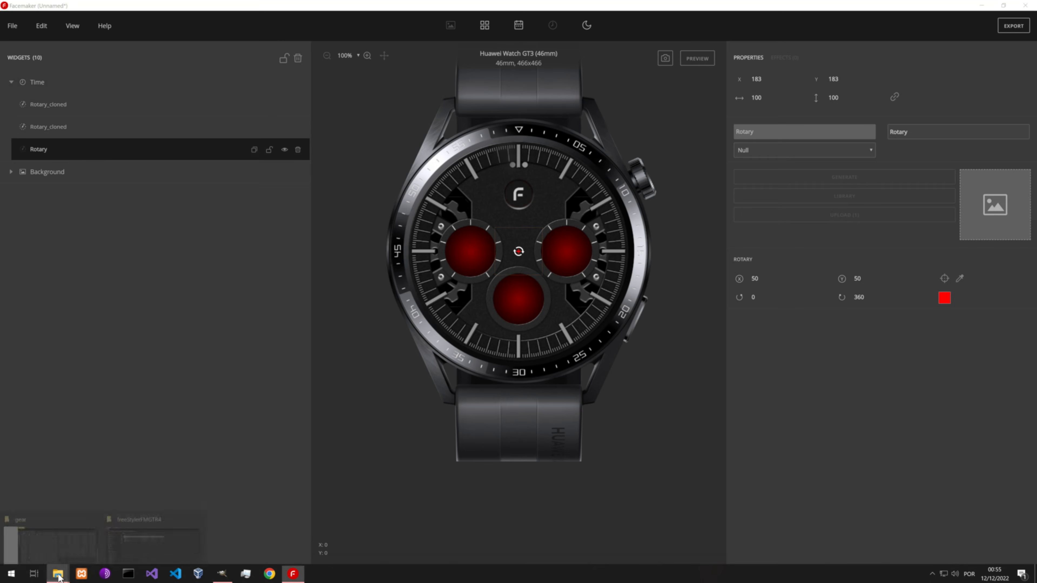
{"action": "left_click", "coordinate": [92, 549]}
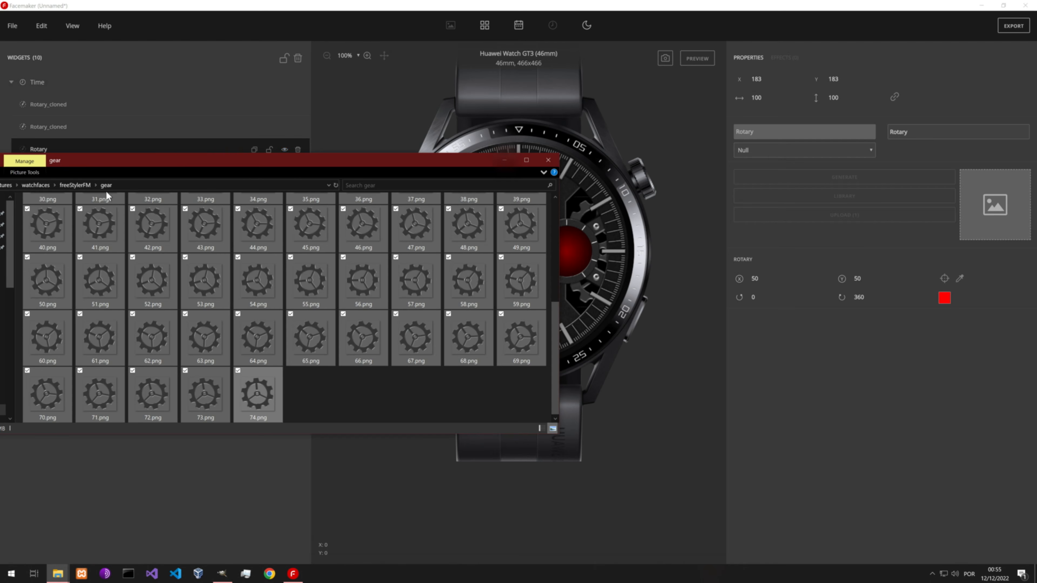
{"action": "left_click", "coordinate": [78, 185]}
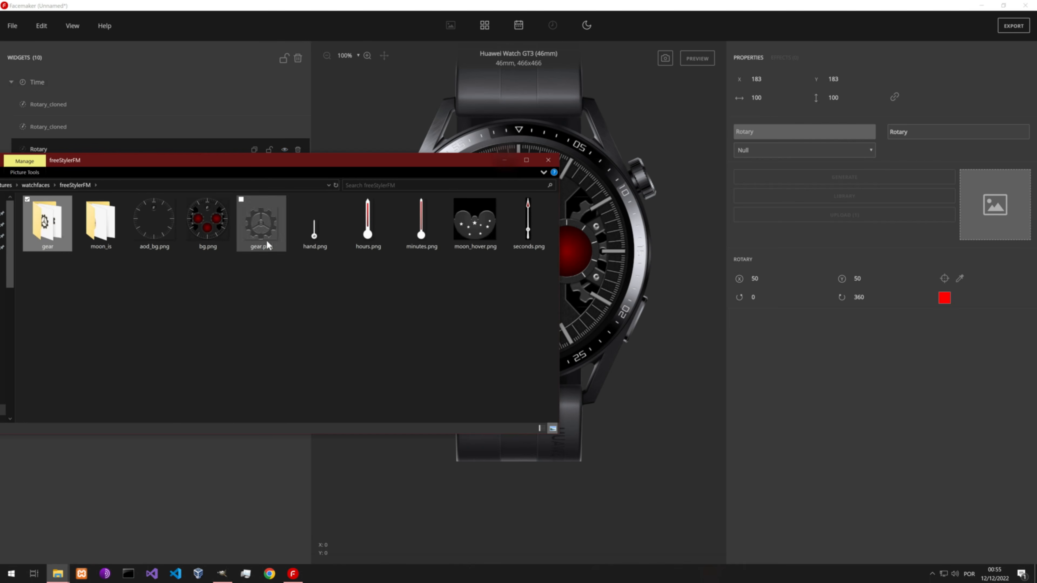
{"action": "left_click_drag", "start_coordinate": [421, 222], "coordinate": [990, 211]}
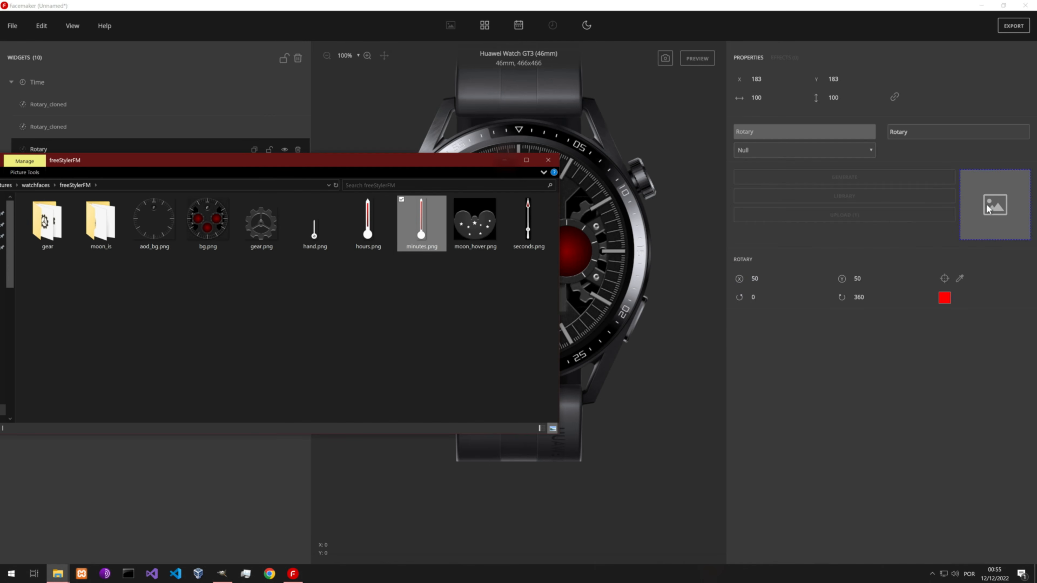
{"action": "left_click", "coordinate": [746, 363]}
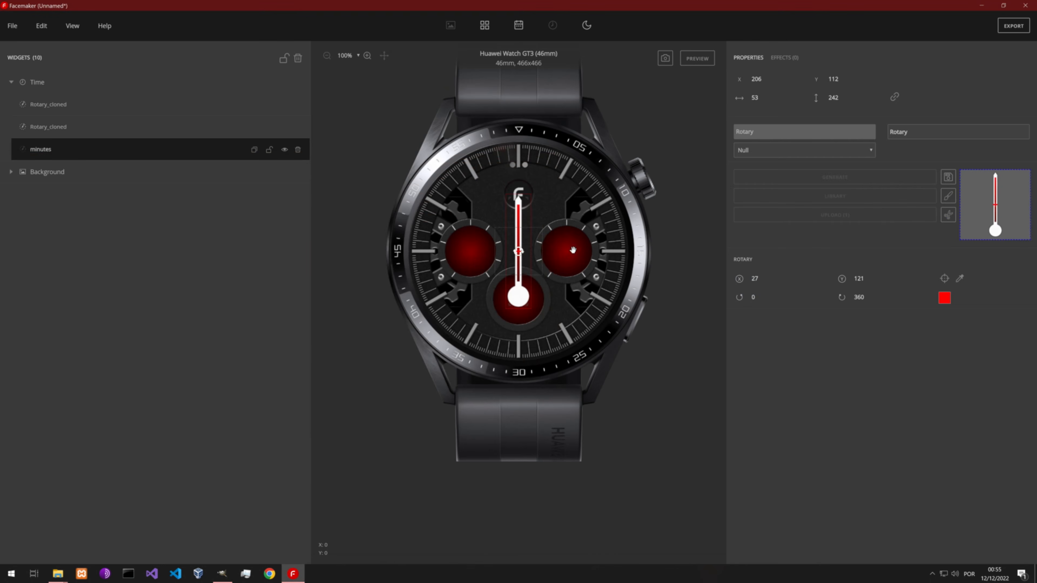
Turn on the guidelines over the watch face for aligning the minute hand.
{"action": "scroll", "coordinate": [572, 250], "scroll_direction": "up", "scroll_amount": 2}
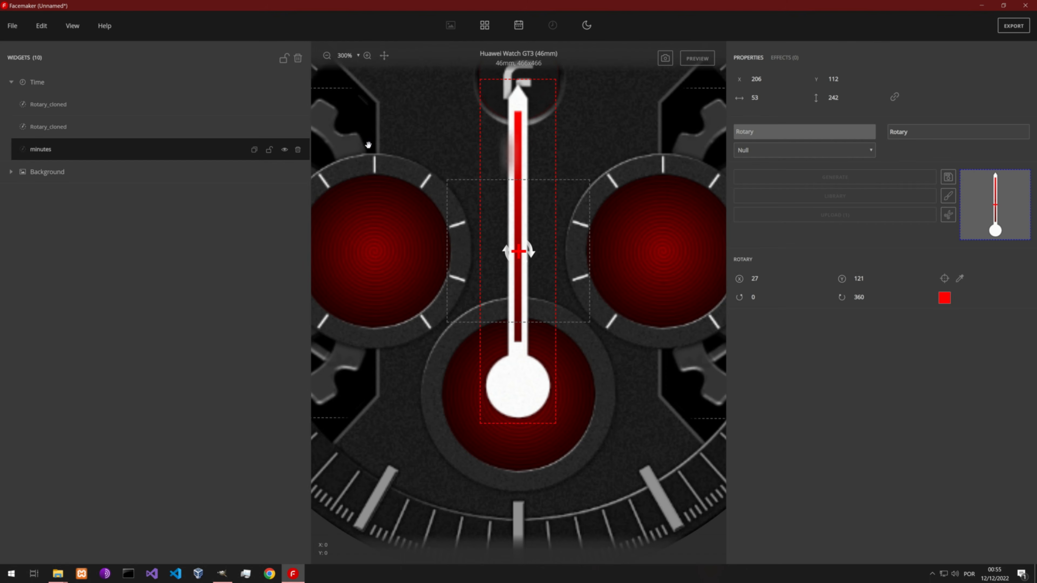
{"action": "left_click", "coordinate": [72, 25]}
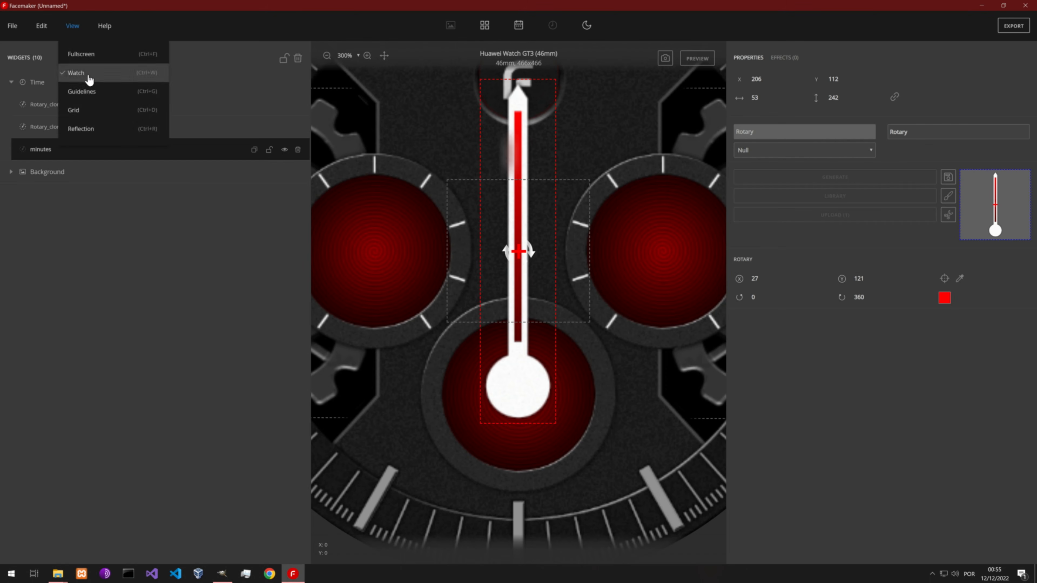
{"action": "left_click", "coordinate": [81, 91]}
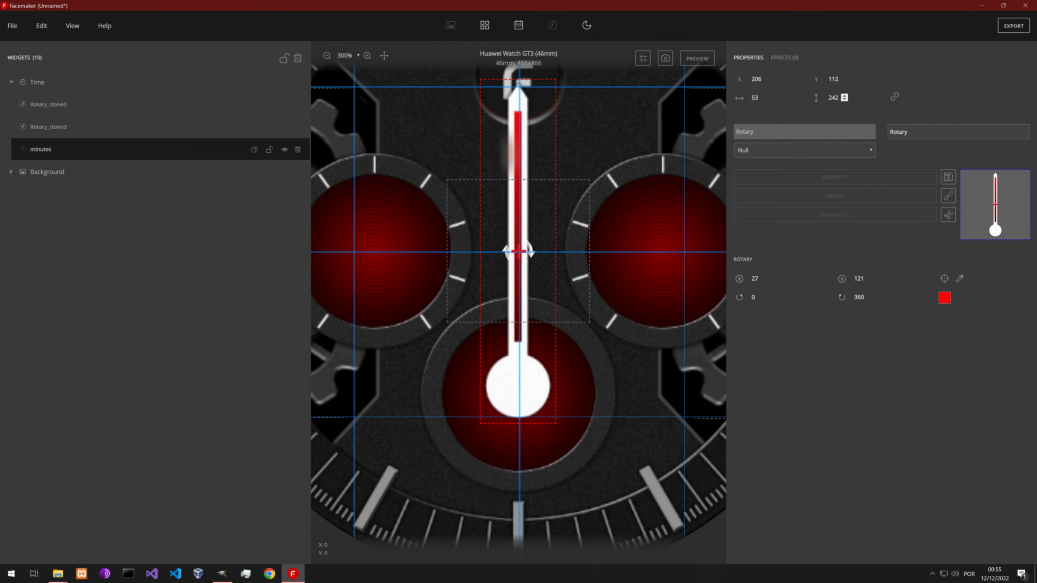
Position the minute hand at X 207, Y 18, set its pivot Y to 215 and adjust its pivot X.
{"action": "left_click", "coordinate": [844, 81]}
{"action": "left_click_drag", "start_coordinate": [844, 81], "coordinate": [844, 81]}
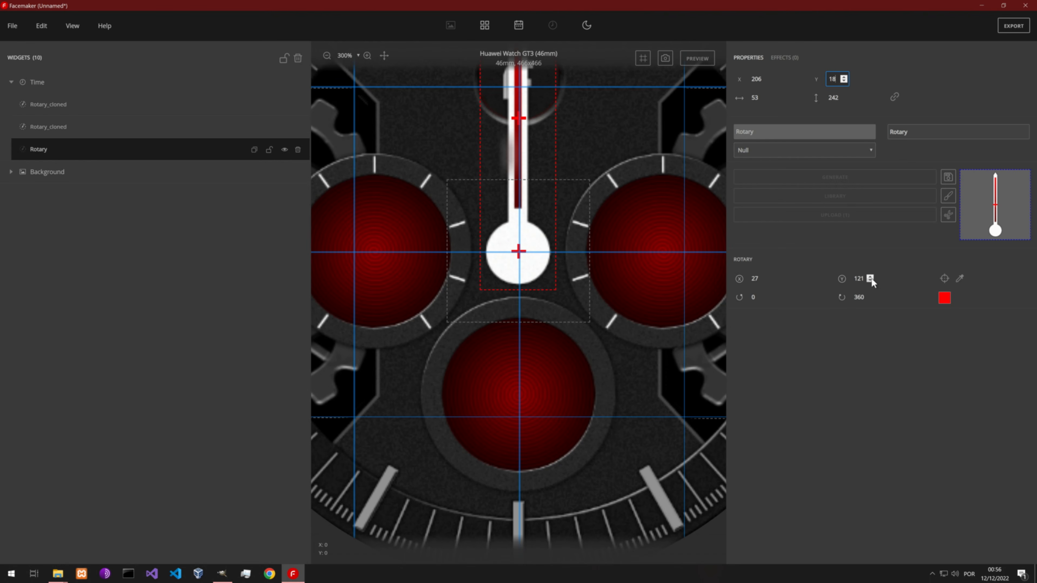
{"action": "left_click_drag", "start_coordinate": [870, 277], "coordinate": [870, 277]}
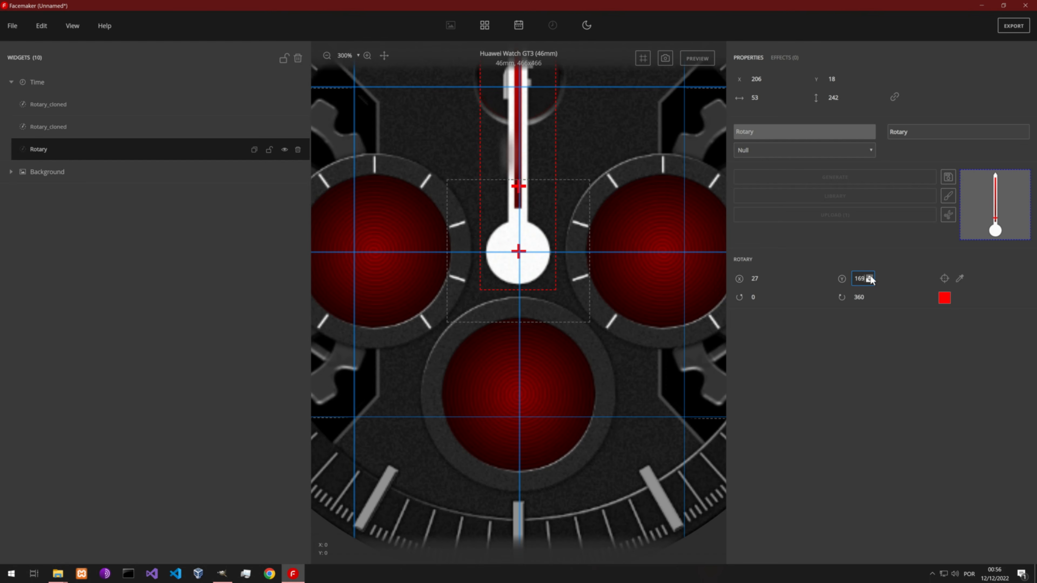
{"action": "left_click_drag", "start_coordinate": [870, 277], "coordinate": [871, 277]}
{"action": "left_click", "coordinate": [767, 77]}
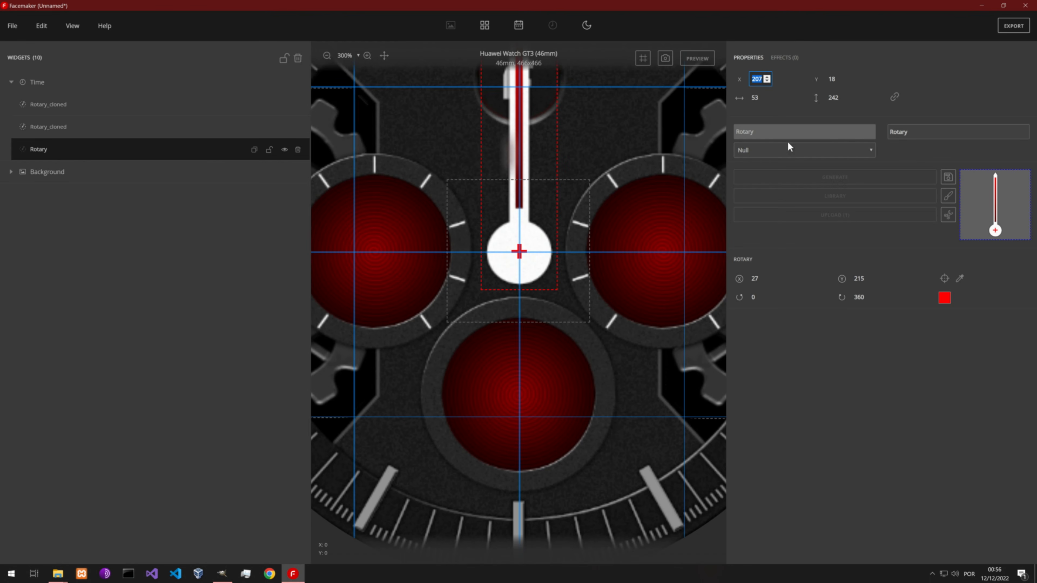
{"action": "left_click", "coordinate": [767, 281]}
Assign hours.png from the freeStylerFM folder as the image of the lower cloned Rotary widget.
{"action": "left_click", "coordinate": [47, 130]}
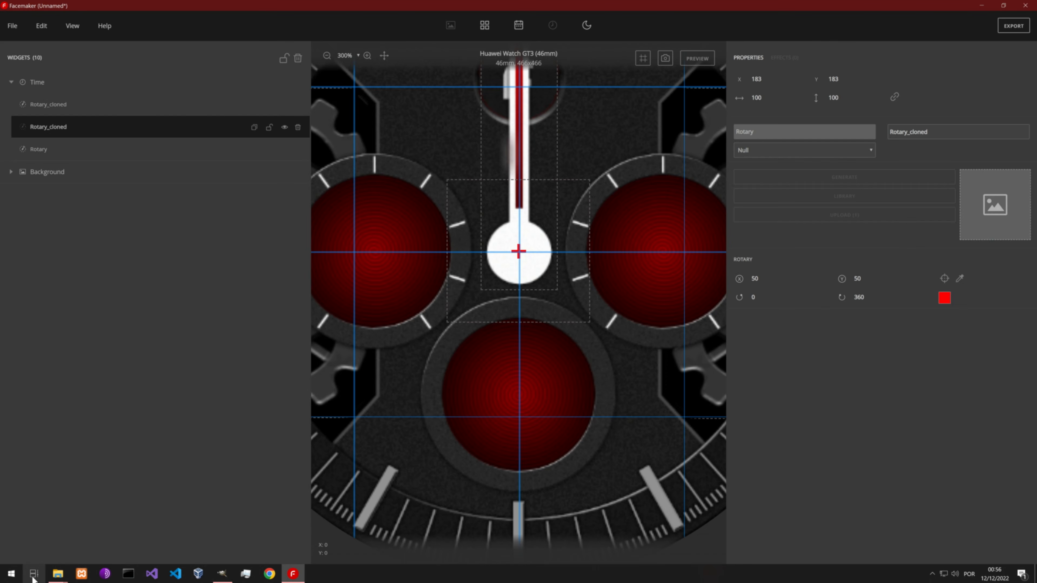
{"action": "left_click", "coordinate": [57, 574]}
{"action": "left_click", "coordinate": [100, 550]}
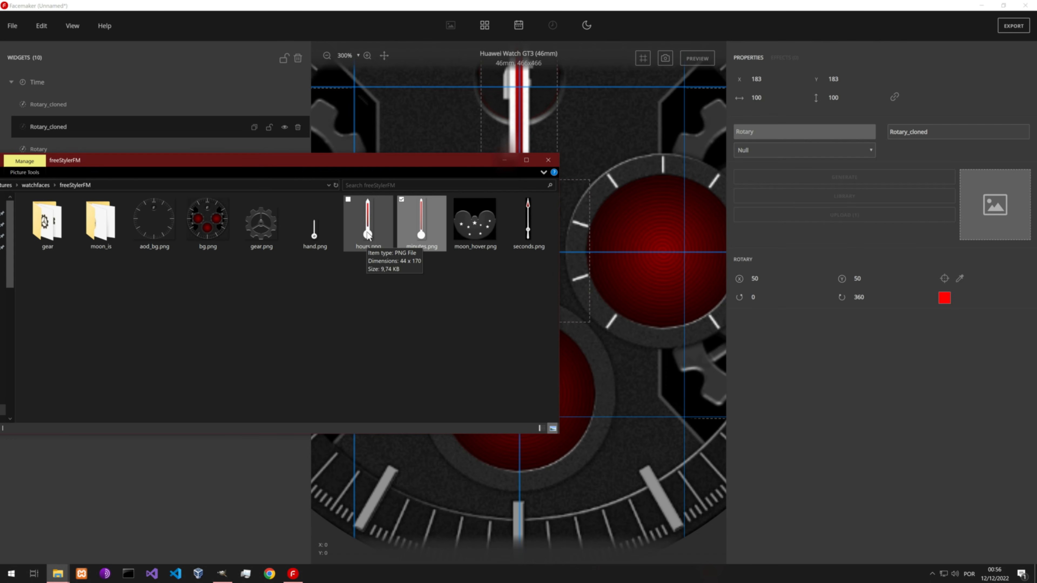
{"action": "left_click_drag", "start_coordinate": [368, 236], "coordinate": [1008, 209]}
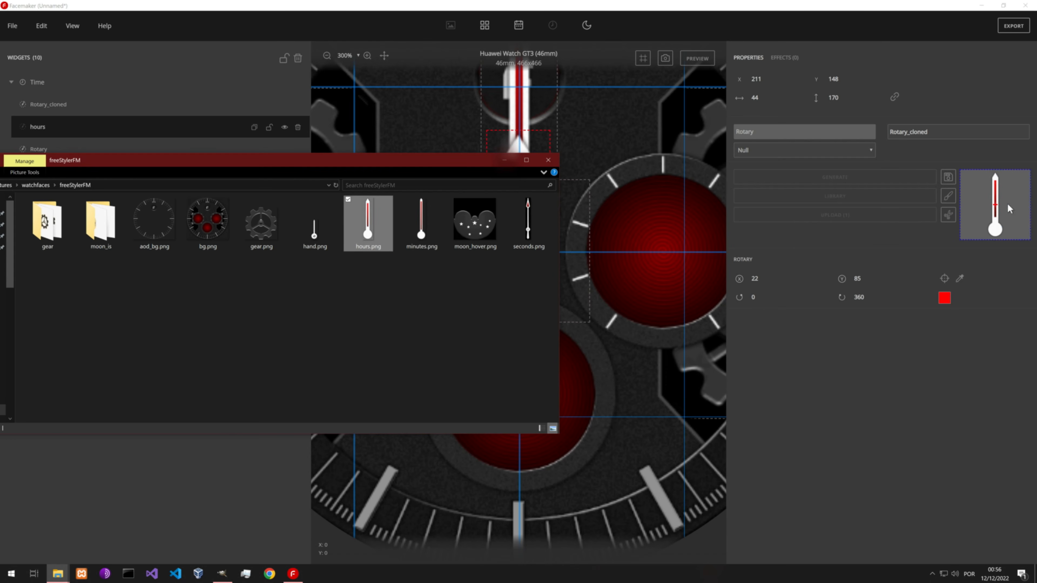
{"action": "left_click", "coordinate": [654, 15]}
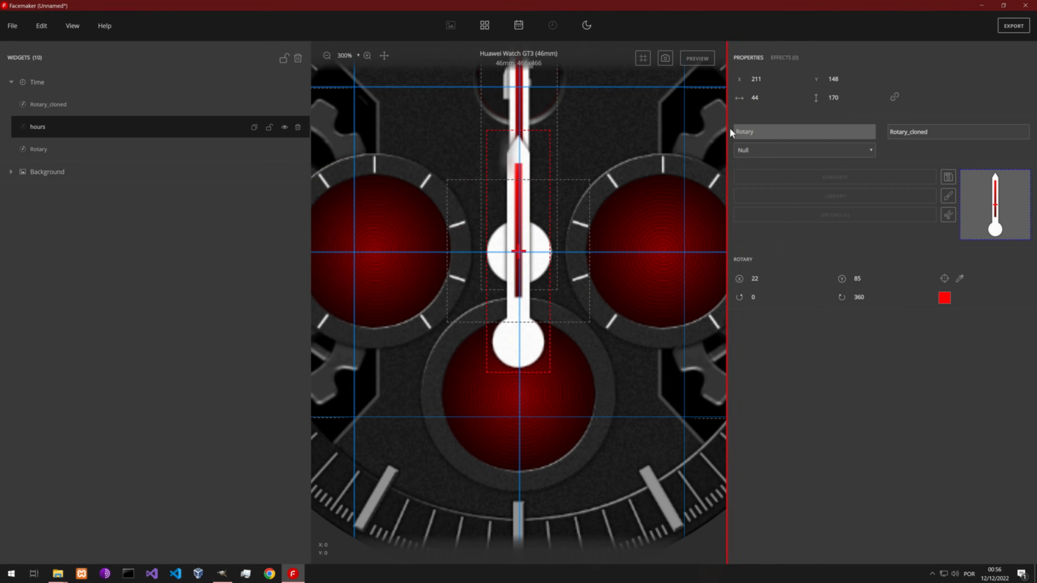
Position the hour hand at X 212, Y 85 and set its pivot to X 21, Y 148.
{"action": "scroll", "coordinate": [844, 79], "scroll_direction": "down", "scroll_amount": 15}
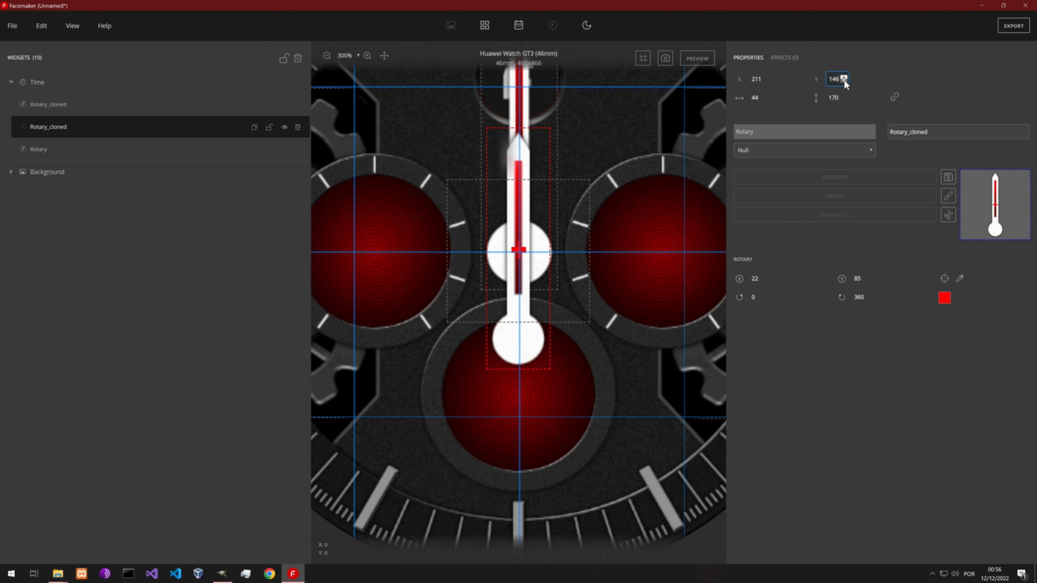
{"action": "scroll", "coordinate": [844, 80], "scroll_direction": "down", "scroll_amount": 20}
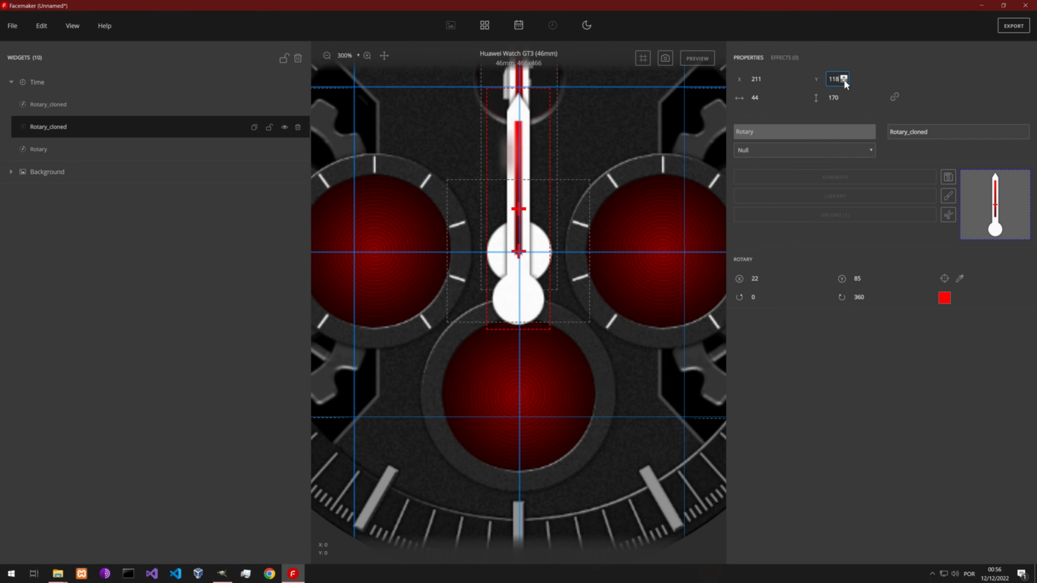
{"action": "scroll", "coordinate": [844, 79], "scroll_direction": "down", "scroll_amount": 19}
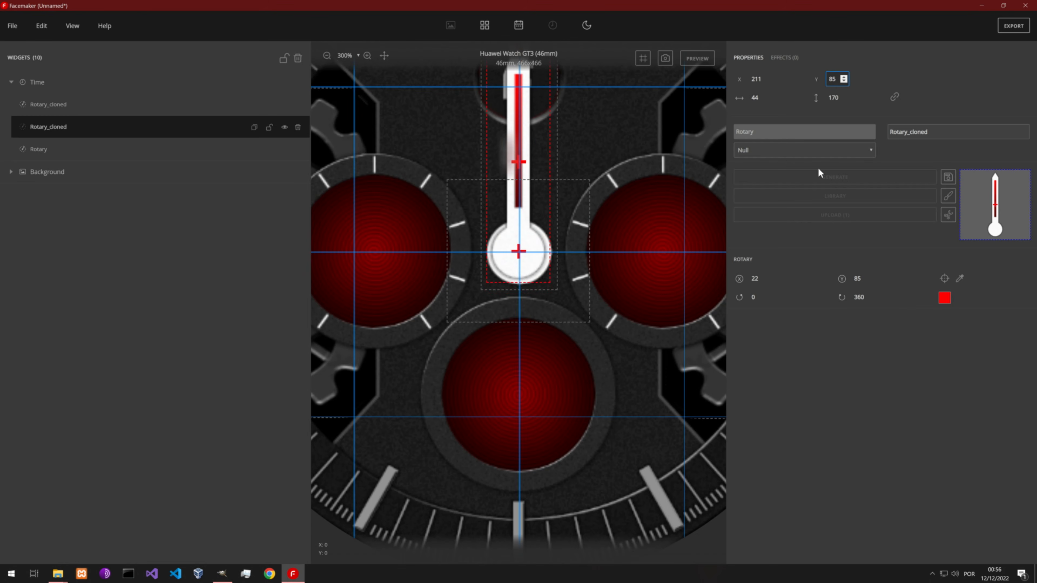
{"action": "left_click", "coordinate": [868, 279]}
{"action": "scroll", "coordinate": [870, 279], "scroll_direction": "up", "scroll_amount": 6}
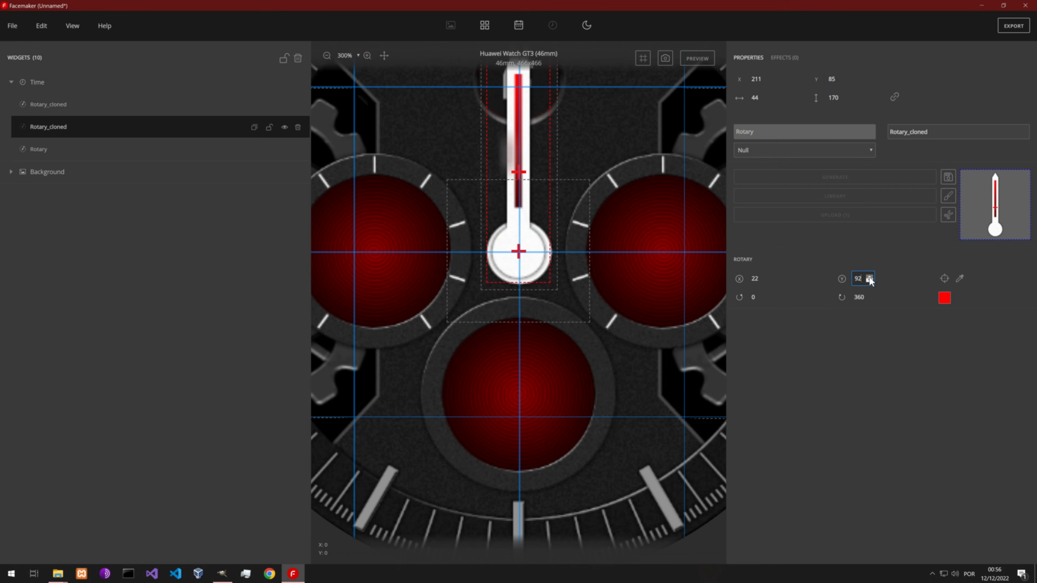
{"action": "scroll", "coordinate": [869, 280], "scroll_direction": "up", "scroll_amount": 7}
{"action": "scroll", "coordinate": [870, 280], "scroll_direction": "up", "scroll_amount": 7}
{"action": "left_click", "coordinate": [767, 76]}
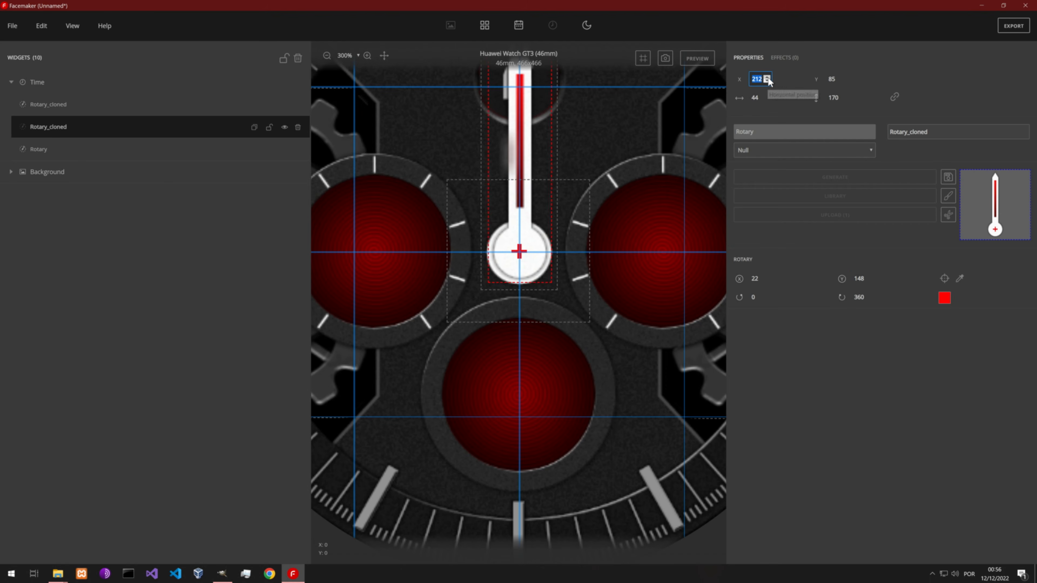
{"action": "left_click", "coordinate": [767, 281]}
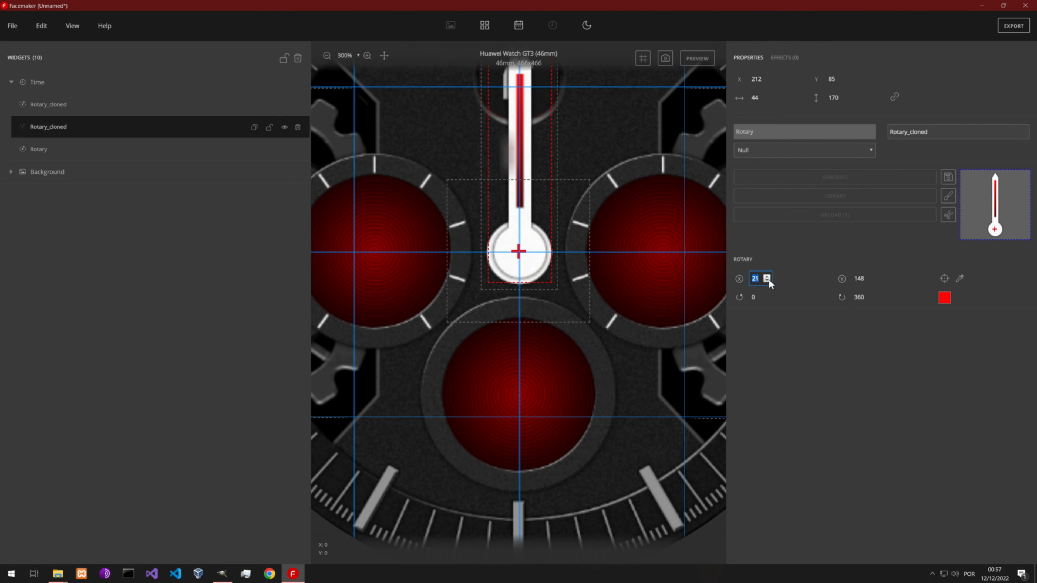
Assign seconds.png from the freeStylerFM folder as the image of the upper cloned Rotary widget.
{"action": "left_click", "coordinate": [35, 104]}
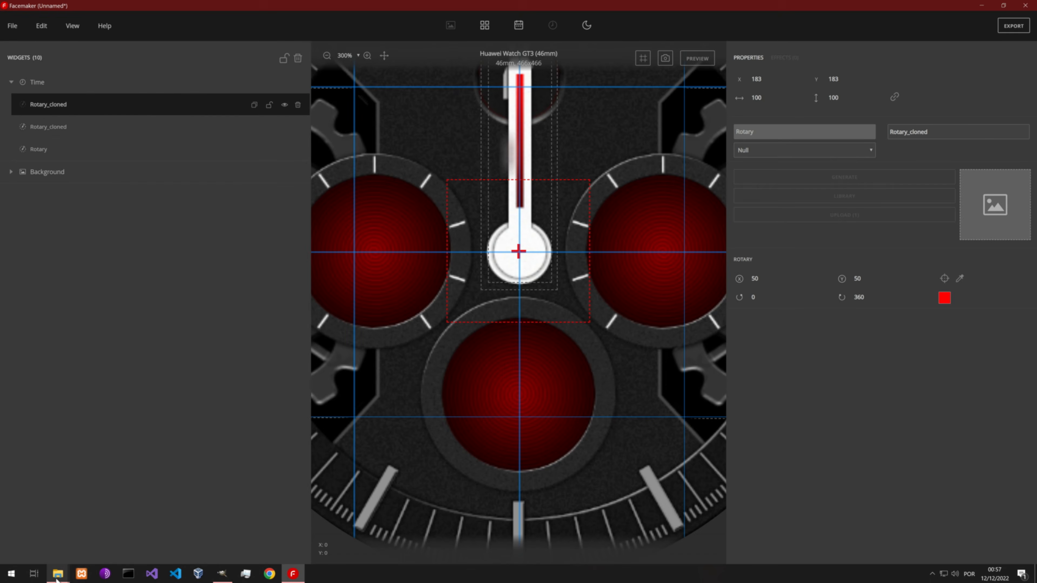
{"action": "mouse_move", "coordinate": [58, 574]}
{"action": "left_click", "coordinate": [83, 538]}
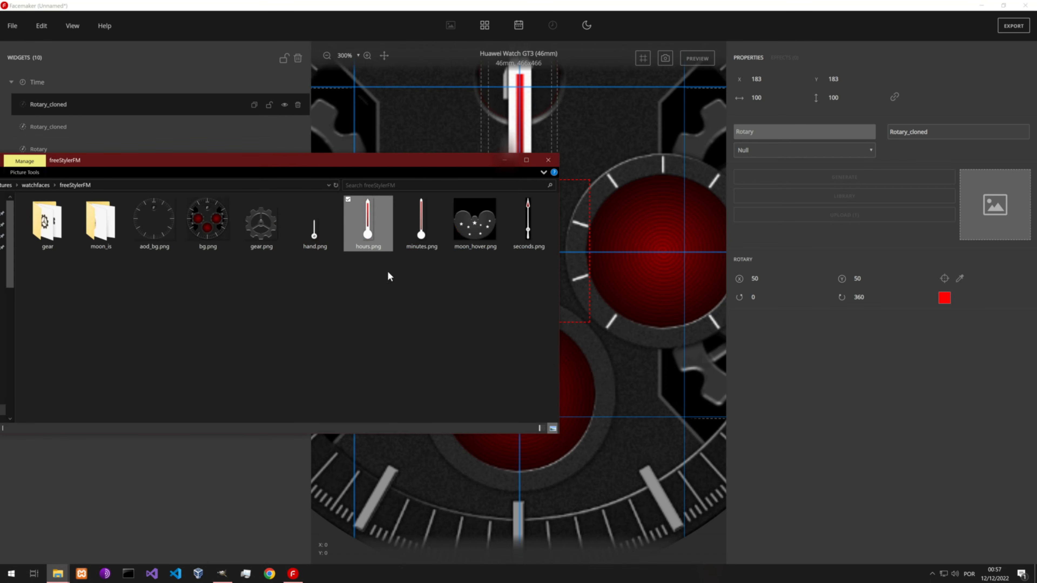
{"action": "left_click_drag", "start_coordinate": [535, 231], "coordinate": [986, 208]}
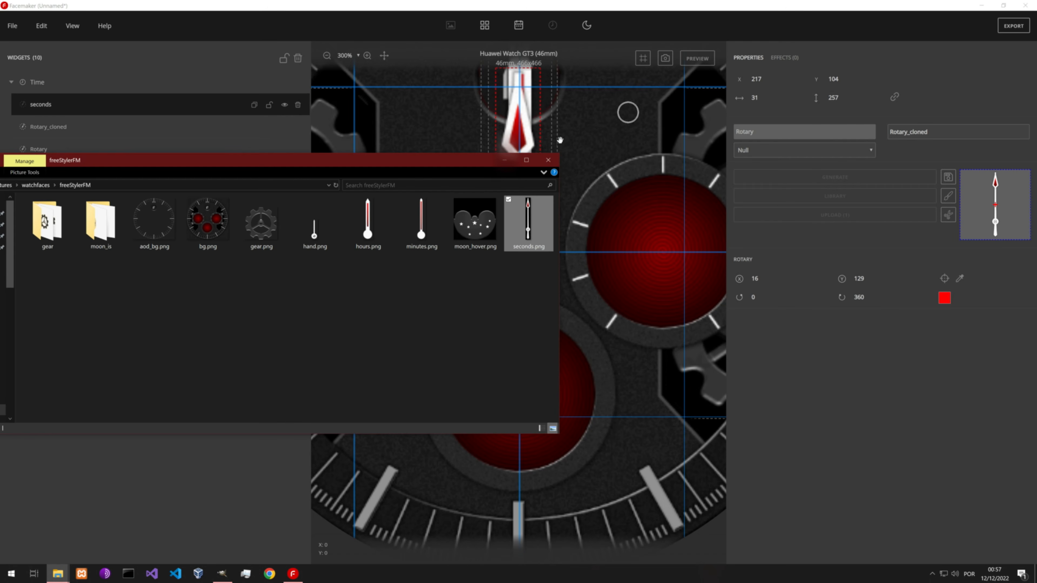
{"action": "left_click", "coordinate": [505, 160]}
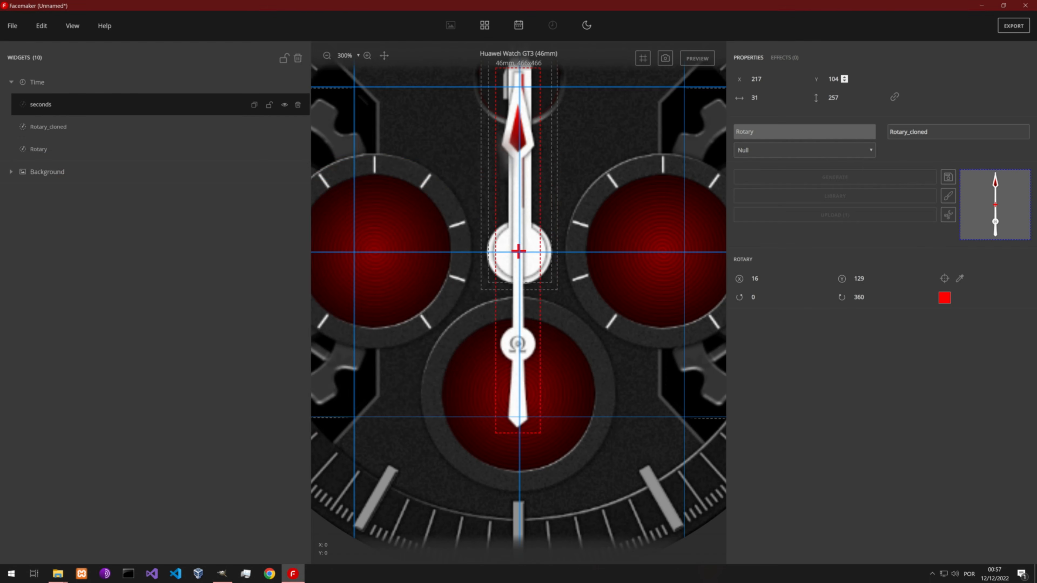
Position the seconds hand at X 218, Y 39 and set its pivot to X 15, Y 194.
{"action": "left_click", "coordinate": [844, 80]}
{"action": "left_click_drag", "start_coordinate": [844, 79], "coordinate": [844, 79]}
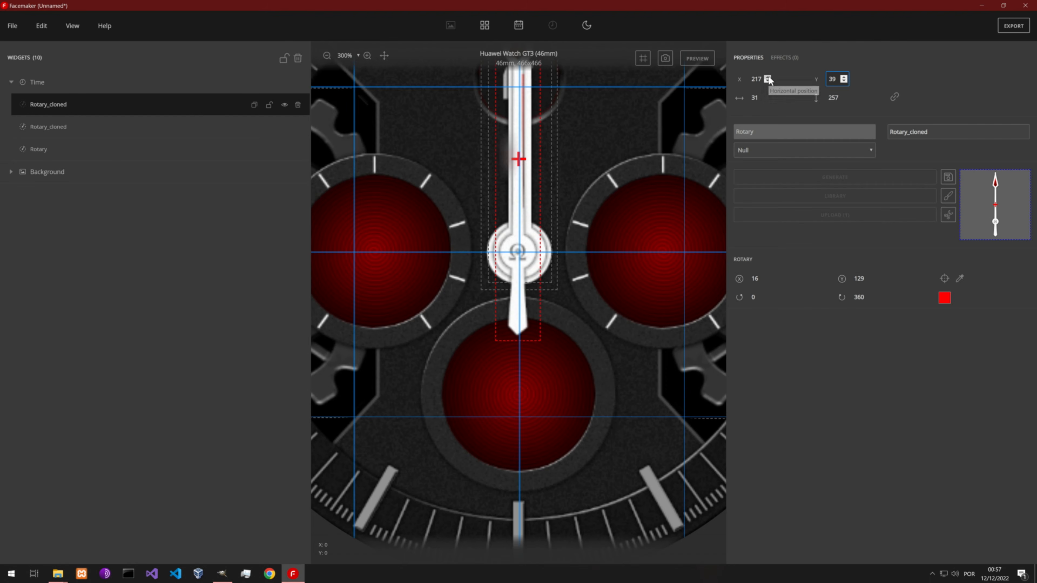
{"action": "left_click", "coordinate": [767, 77]}
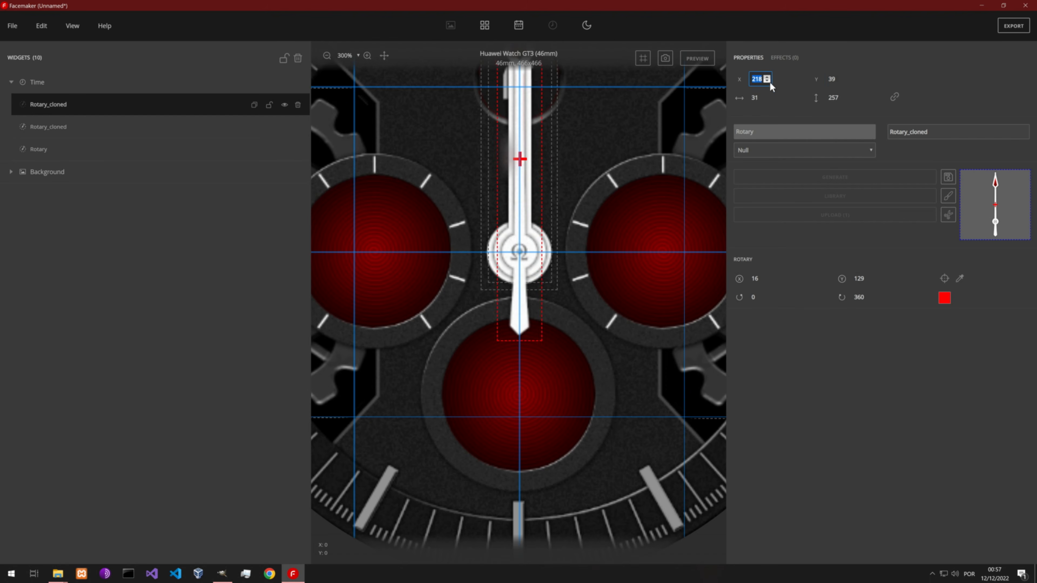
{"action": "left_click_drag", "start_coordinate": [870, 276], "coordinate": [870, 281]}
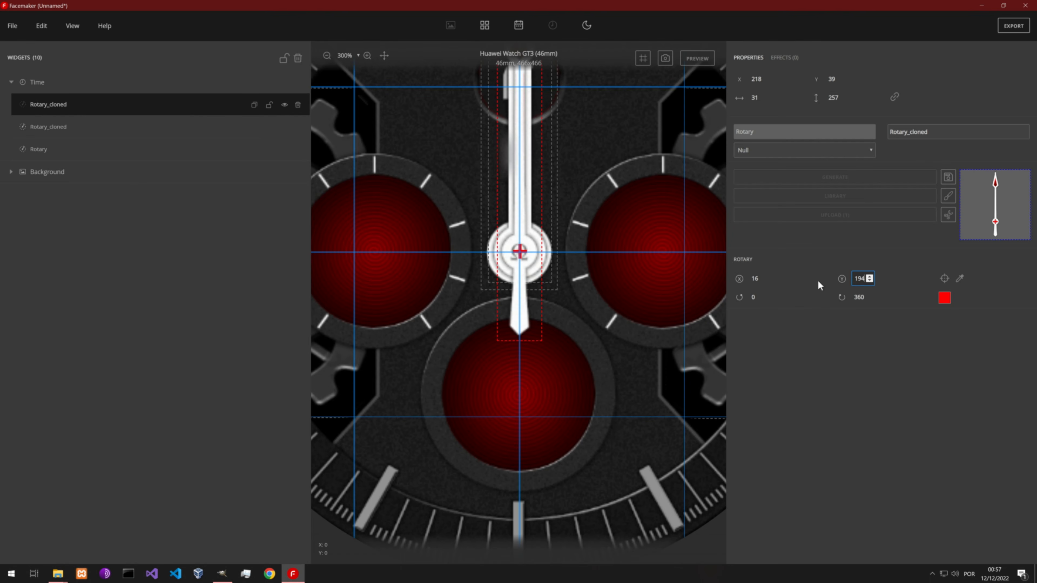
{"action": "left_click", "coordinate": [767, 281]}
Preview the whole watch face to check the three aligned hands, and stop the preview.
{"action": "scroll", "coordinate": [432, 227], "scroll_direction": "down", "scroll_amount": 2}
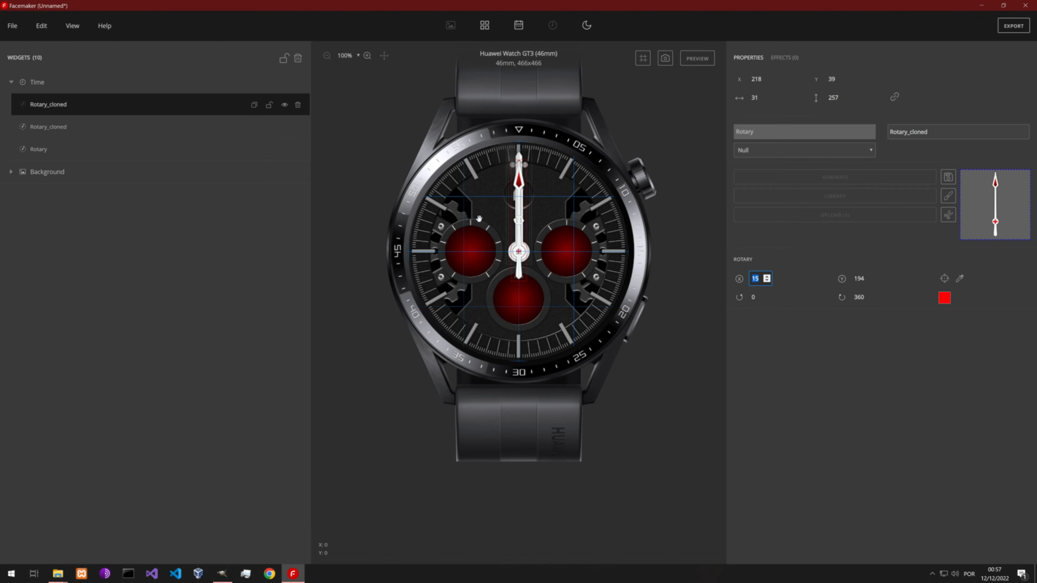
{"action": "left_click", "coordinate": [699, 60]}
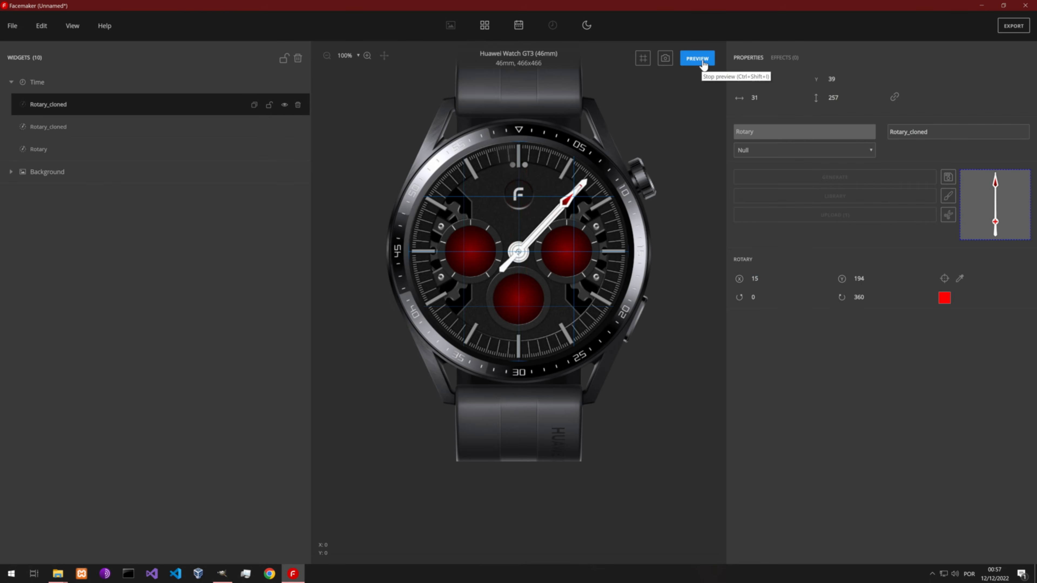
{"action": "left_click", "coordinate": [702, 63]}
Set the data type of the original Rotary widget, the minute hand, to Minutes.
{"action": "left_click", "coordinate": [61, 149]}
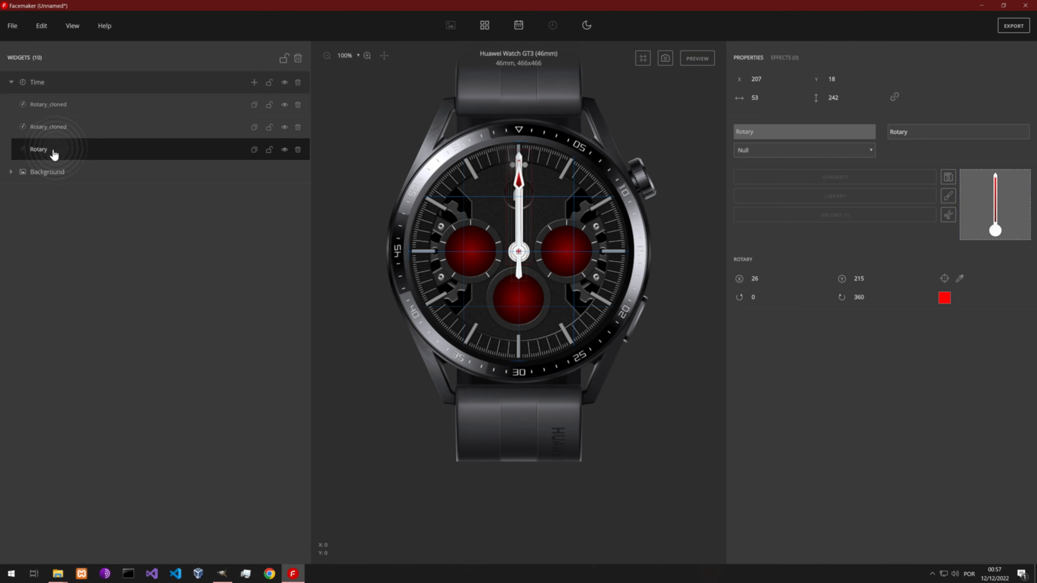
{"action": "left_click", "coordinate": [761, 149]}
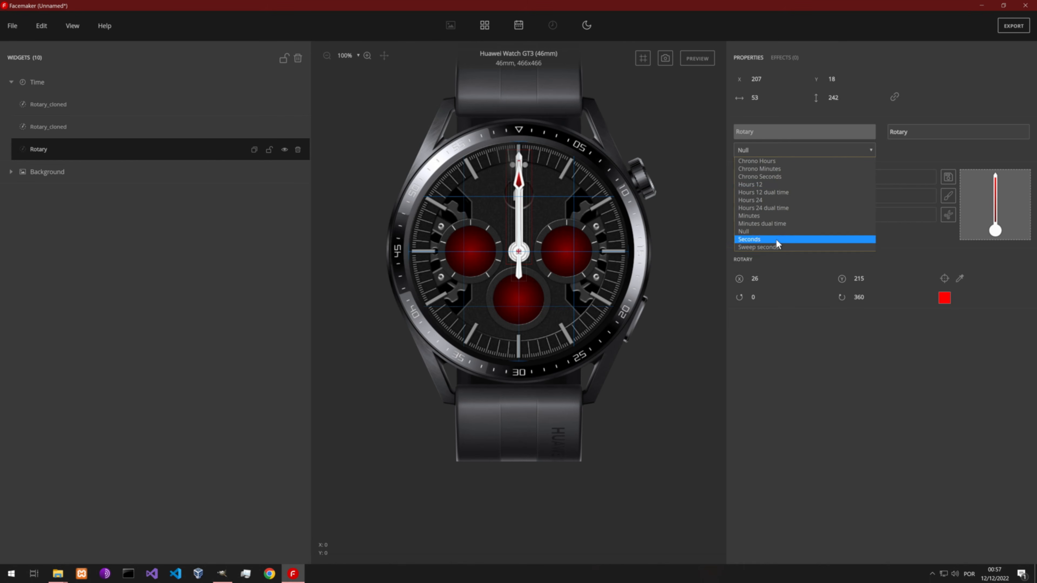
{"action": "left_click", "coordinate": [778, 217]}
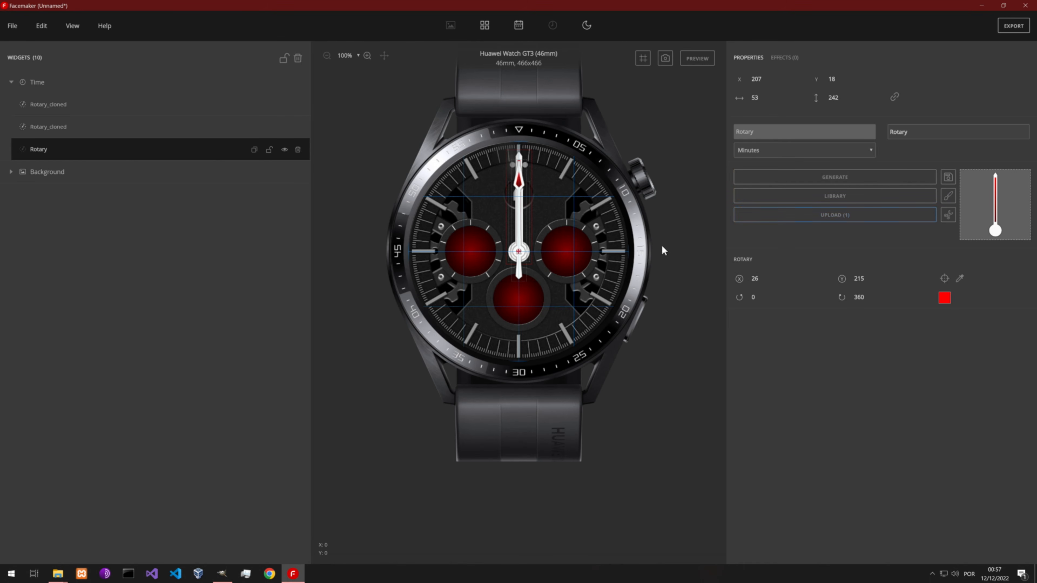
Set the data type of the lower cloned Rotary widget, the hour hand, to Hours 12.
{"action": "left_click", "coordinate": [133, 127]}
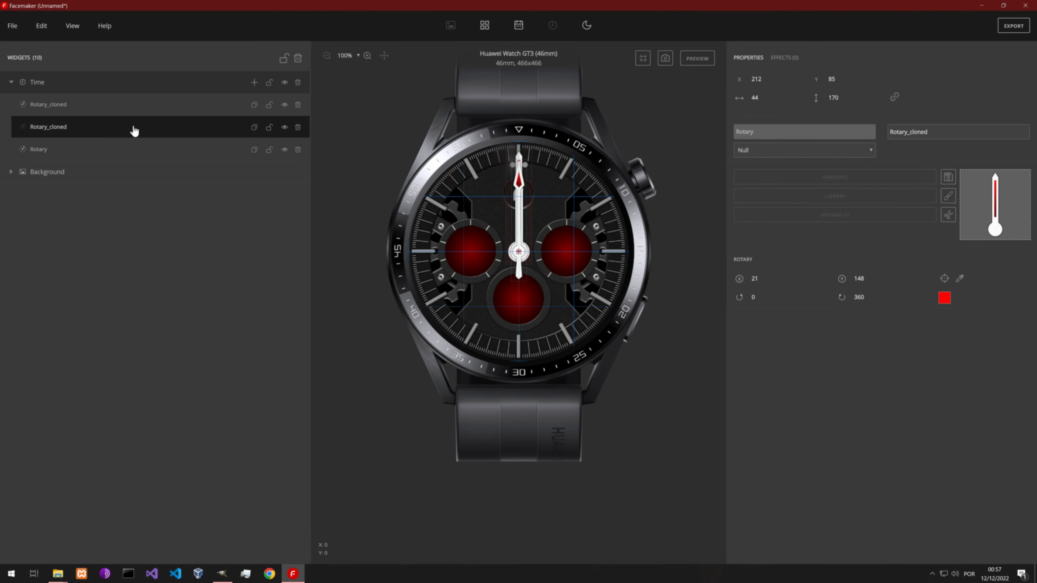
{"action": "left_click", "coordinate": [784, 152]}
{"action": "left_click", "coordinate": [777, 185]}
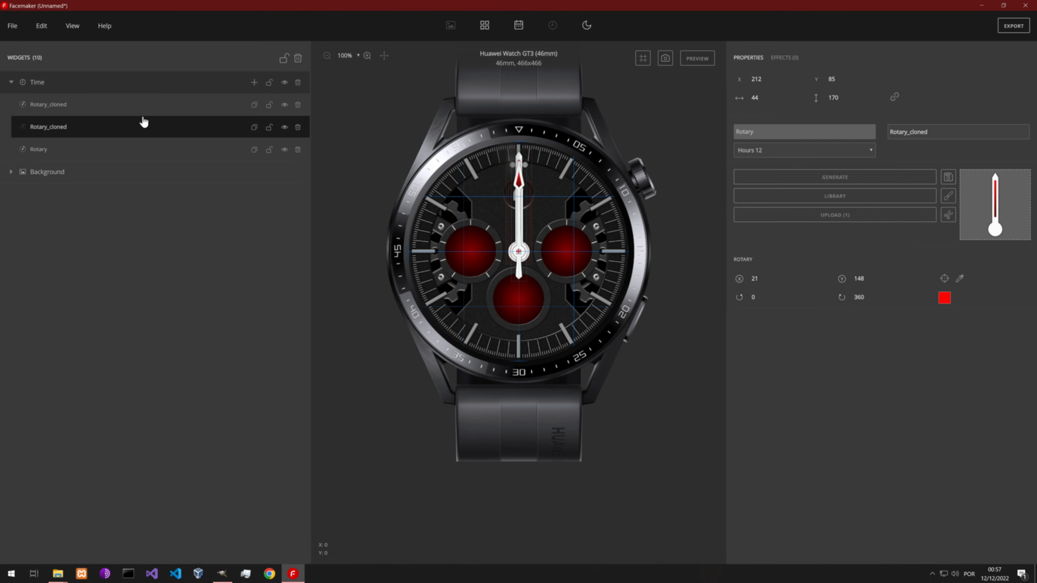
Set the data type of the upper cloned Rotary widget, the seconds hand, to Seconds.
{"action": "left_click", "coordinate": [148, 105]}
{"action": "left_click", "coordinate": [760, 151]}
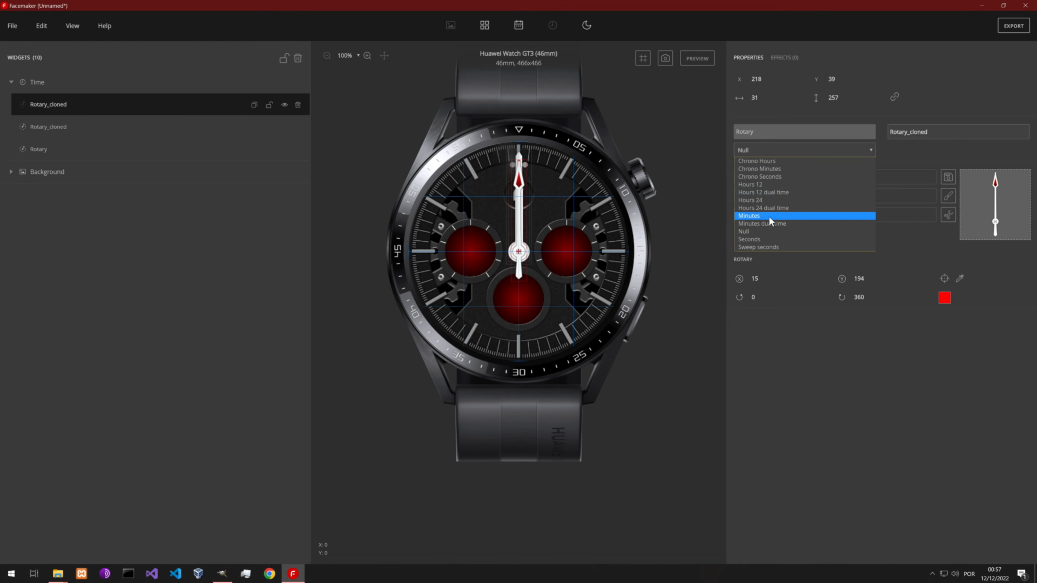
{"action": "left_click", "coordinate": [762, 239]}
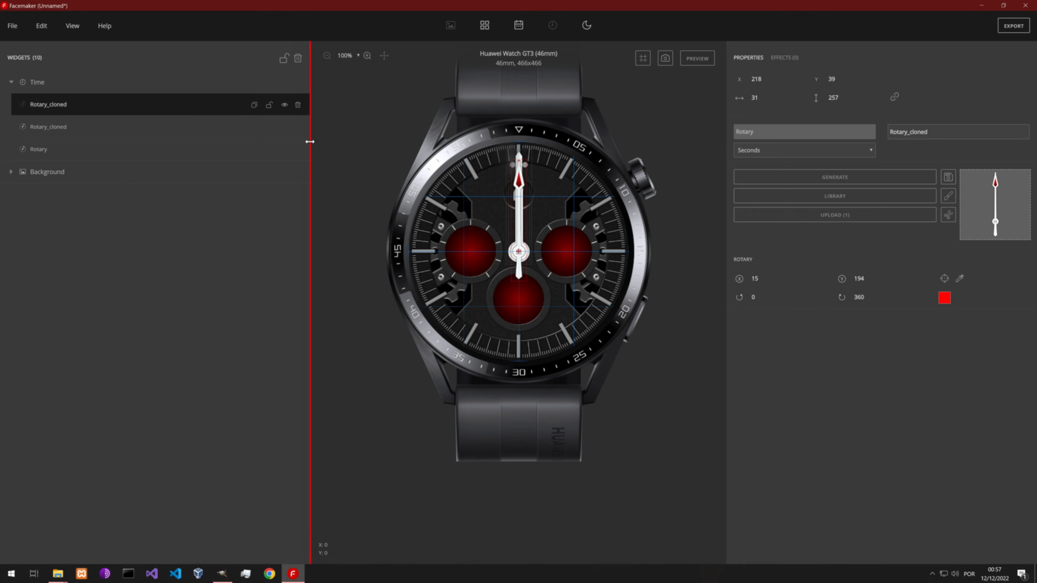
Run the preview to check how the hour, minute and seconds hands rotate, and stop it.
{"action": "left_click_drag", "start_coordinate": [310, 141], "coordinate": [306, 145]}
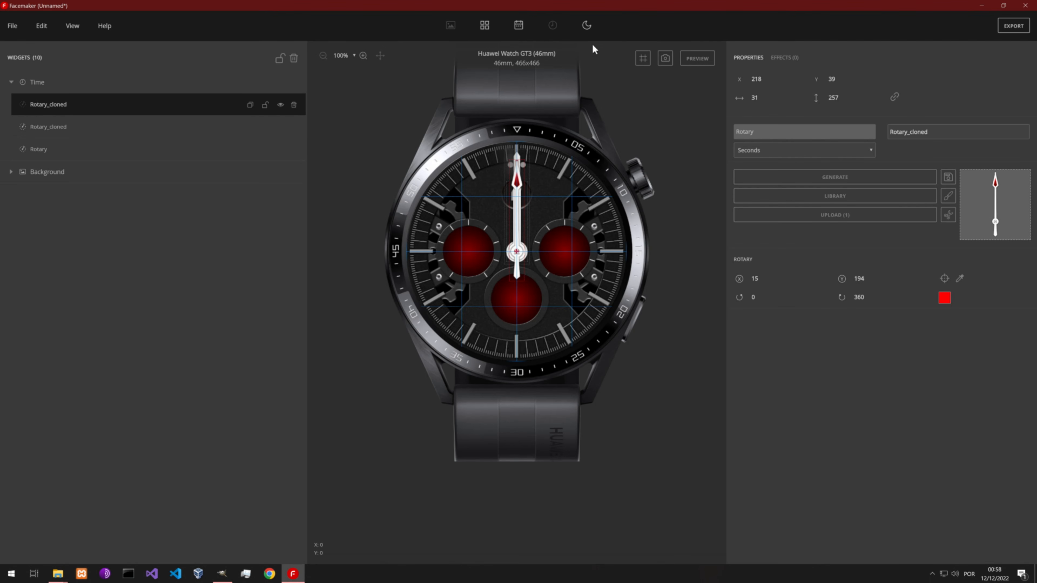
{"action": "left_click", "coordinate": [707, 60]}
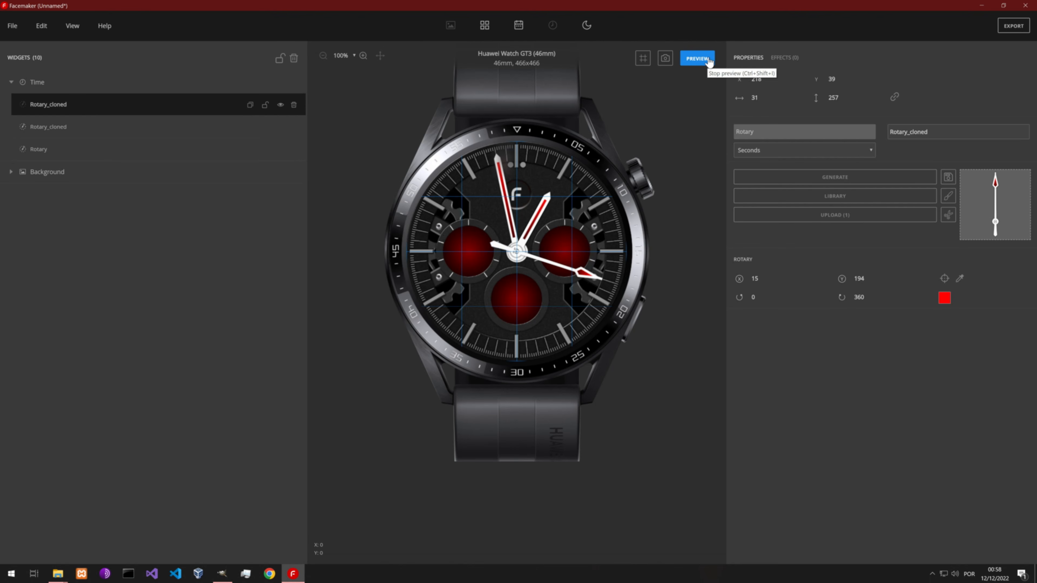
{"action": "left_click", "coordinate": [709, 60]}
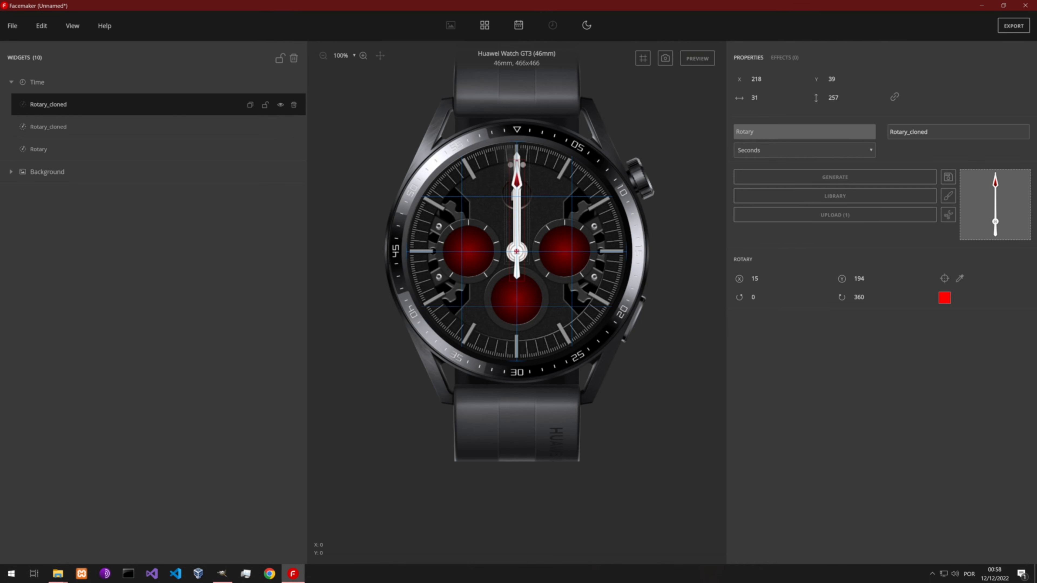
Name the watch face freeStylerFMGT3 in its face info and submit the details.
{"action": "left_click", "coordinate": [12, 26]}
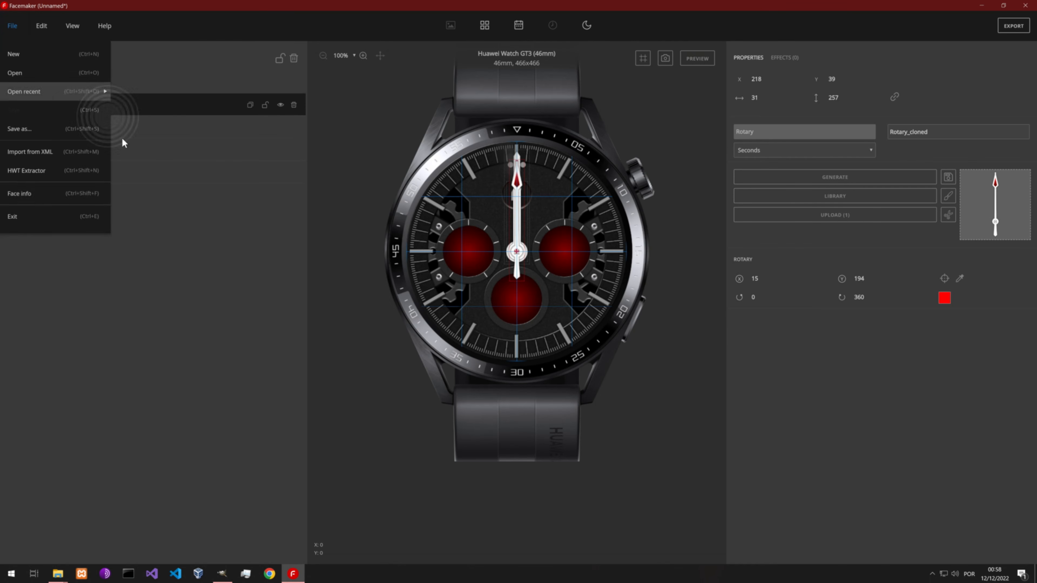
{"action": "left_click", "coordinate": [39, 195]}
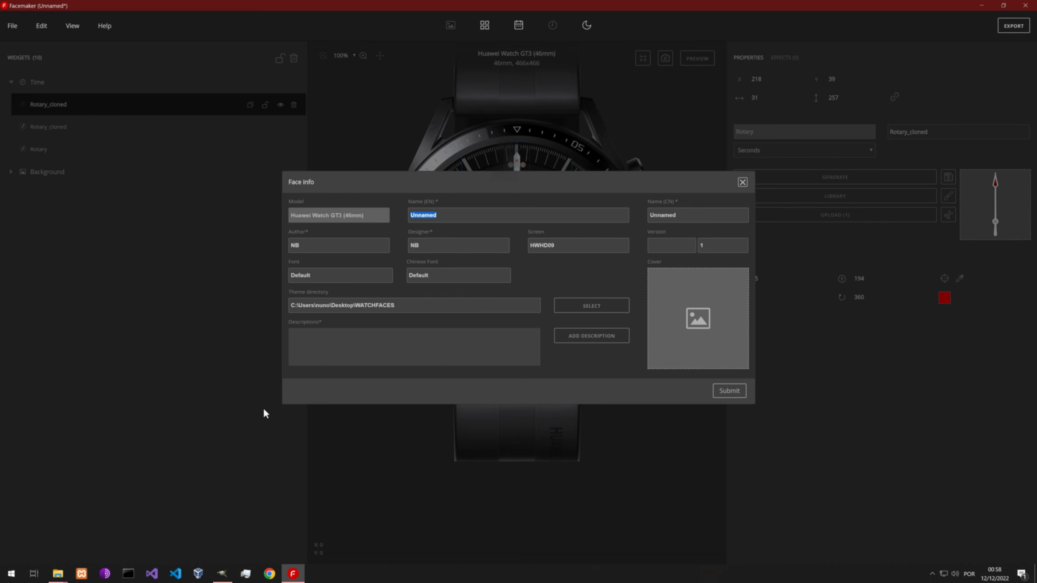
{"action": "left_click", "coordinate": [57, 574]}
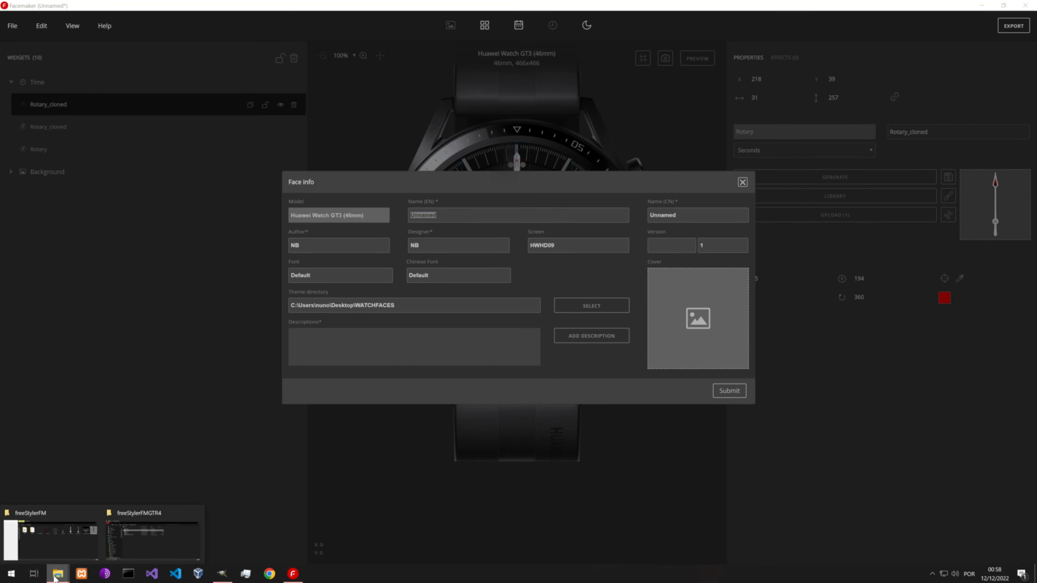
{"action": "left_click", "coordinate": [479, 231]}
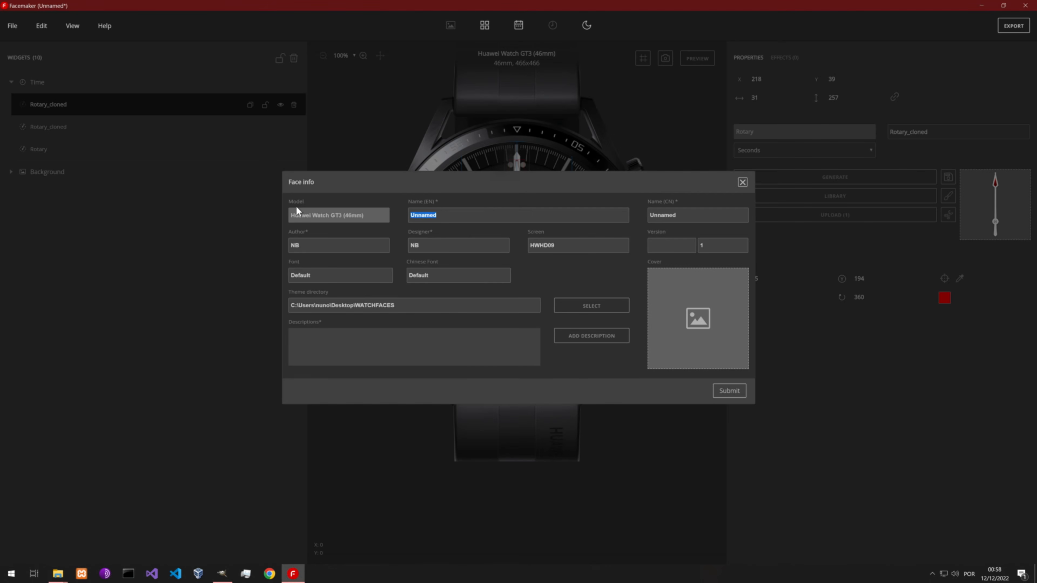
{"action": "type", "text": "freeStylerGTFM"}
{"action": "left_click", "coordinate": [729, 392]}
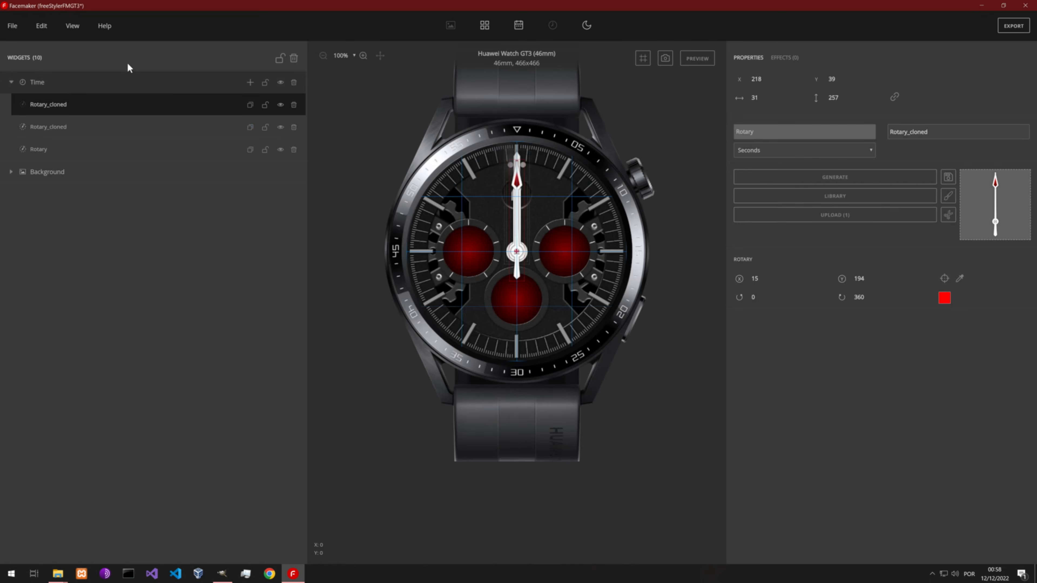
Save the project to the Desktop as freeStylerFMGT3.hfm.
{"action": "left_click", "coordinate": [12, 25]}
{"action": "left_click", "coordinate": [37, 135]}
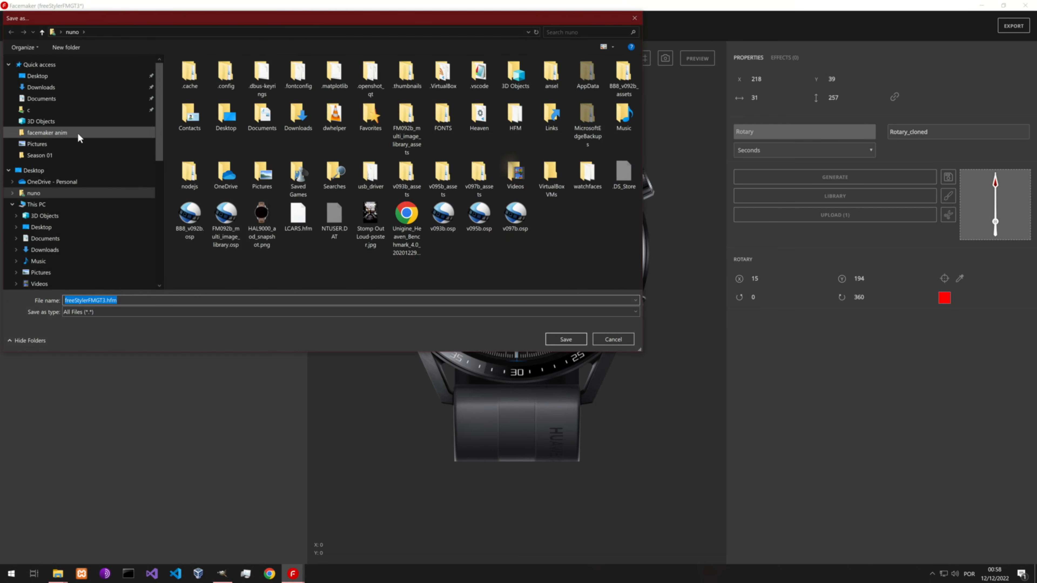
{"action": "left_click", "coordinate": [40, 78]}
{"action": "left_click", "coordinate": [565, 339]}
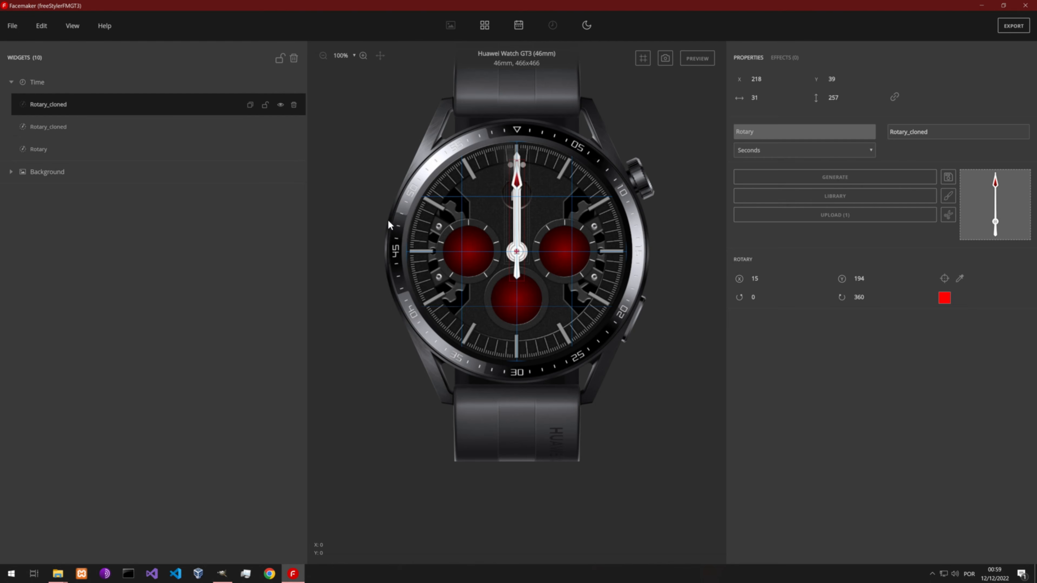
Inspect the hands' centre alignment up close and start a preview of the saved watch face.
{"action": "scroll", "coordinate": [590, 242], "scroll_direction": "up", "scroll_amount": 2}
{"action": "scroll", "coordinate": [522, 251], "scroll_direction": "down", "scroll_amount": 1}
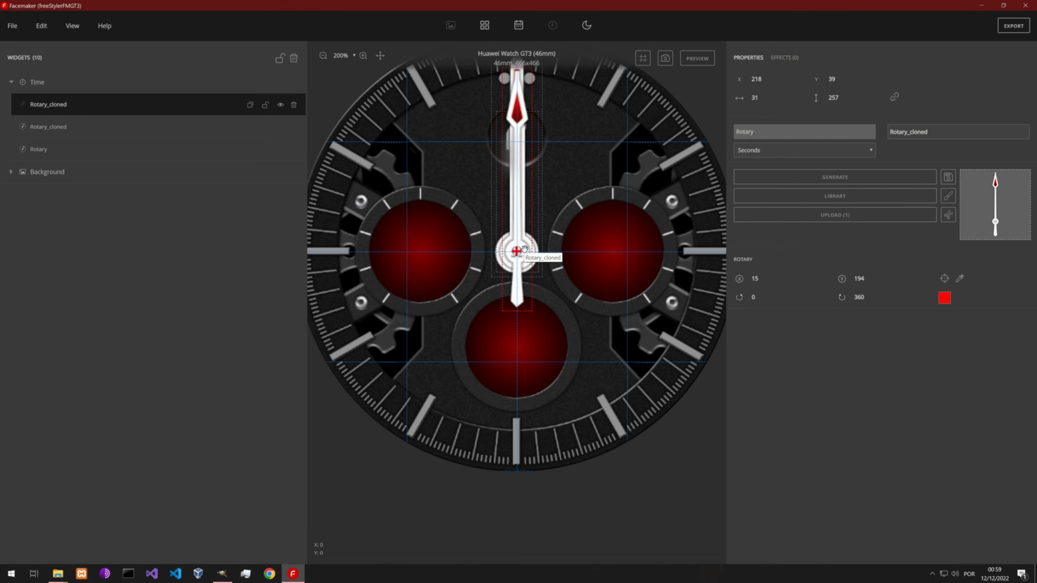
{"action": "scroll", "coordinate": [534, 238], "scroll_direction": "down", "scroll_amount": 1}
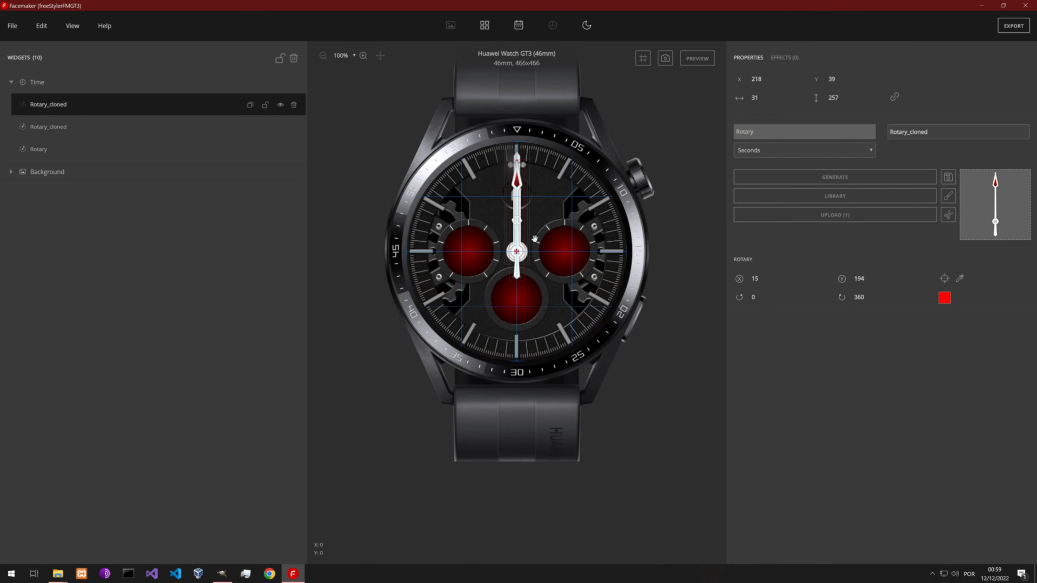
{"action": "scroll", "coordinate": [535, 238], "scroll_direction": "up", "scroll_amount": 2}
{"action": "scroll", "coordinate": [535, 239], "scroll_direction": "down", "scroll_amount": 2}
{"action": "left_click", "coordinate": [697, 58]}
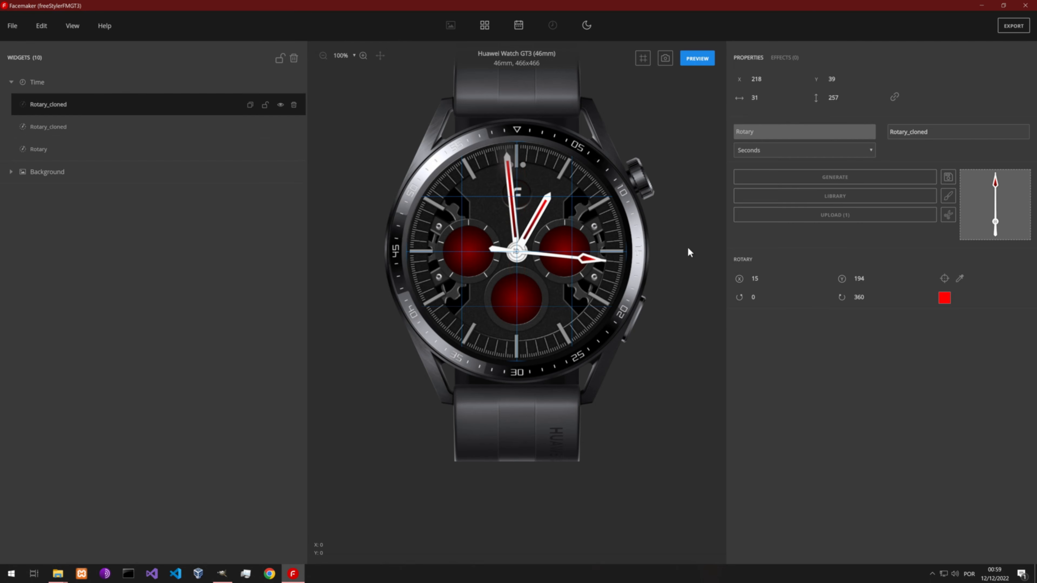
Stop the preview, collapse the Time group, and add a Widget group containing one container.
{"action": "left_click", "coordinate": [687, 63]}
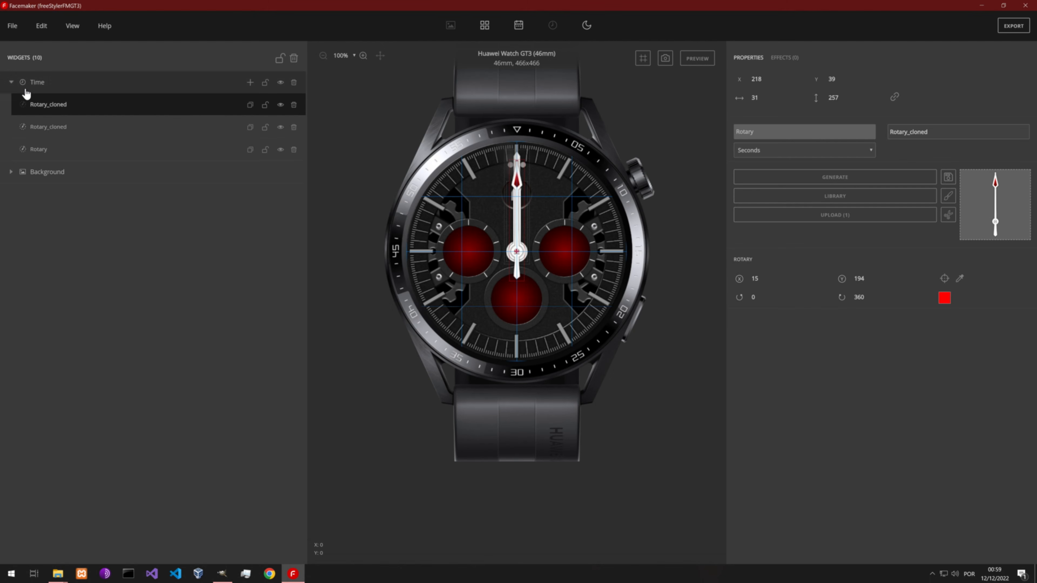
{"action": "left_click", "coordinate": [10, 83]}
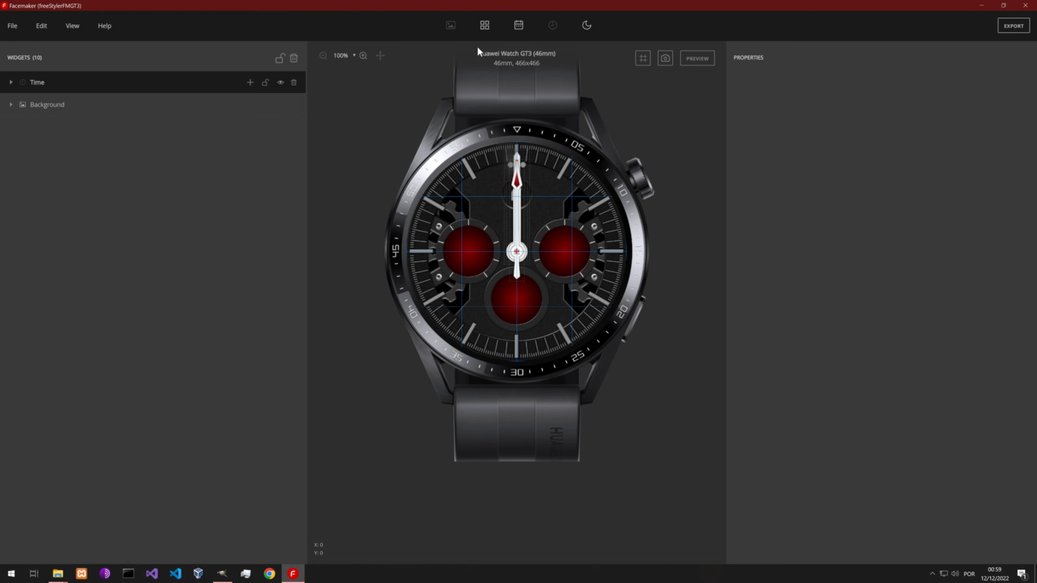
{"action": "left_click", "coordinate": [485, 27]}
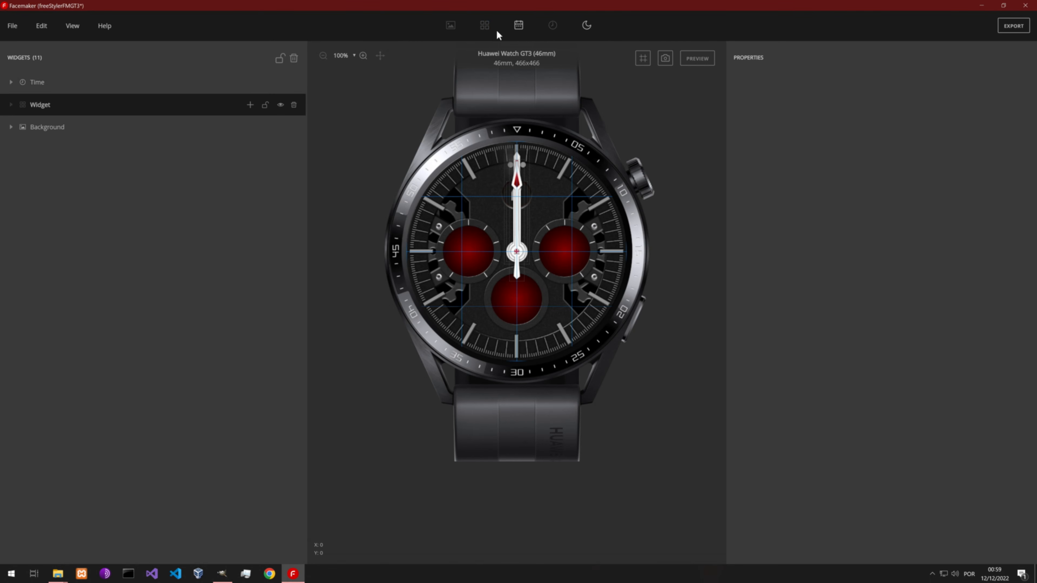
{"action": "left_click", "coordinate": [250, 106]}
{"action": "left_click", "coordinate": [223, 128]}
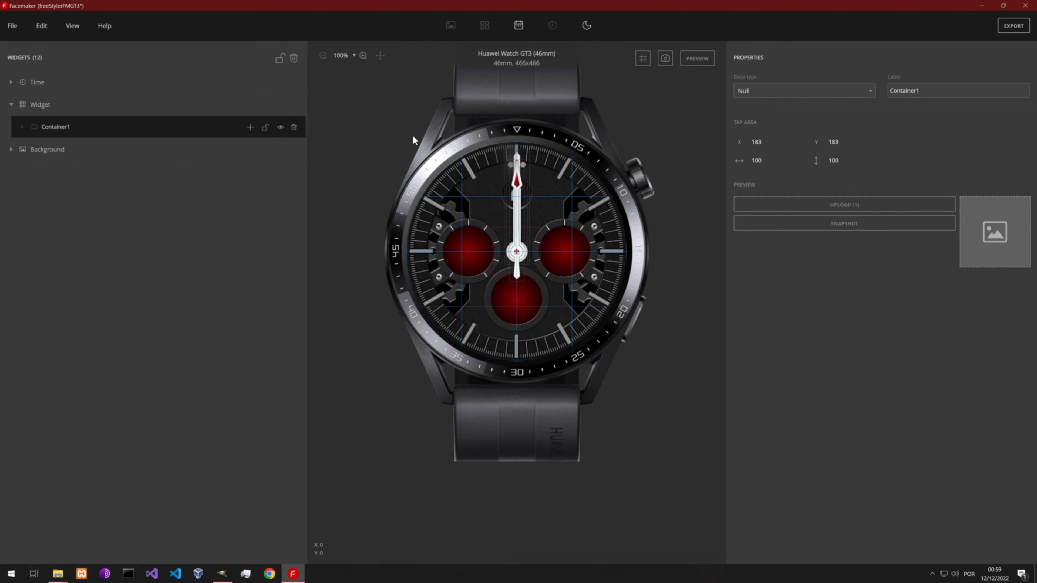
Set the new container's data type to Lunar Phase.
{"action": "left_click", "coordinate": [751, 92]}
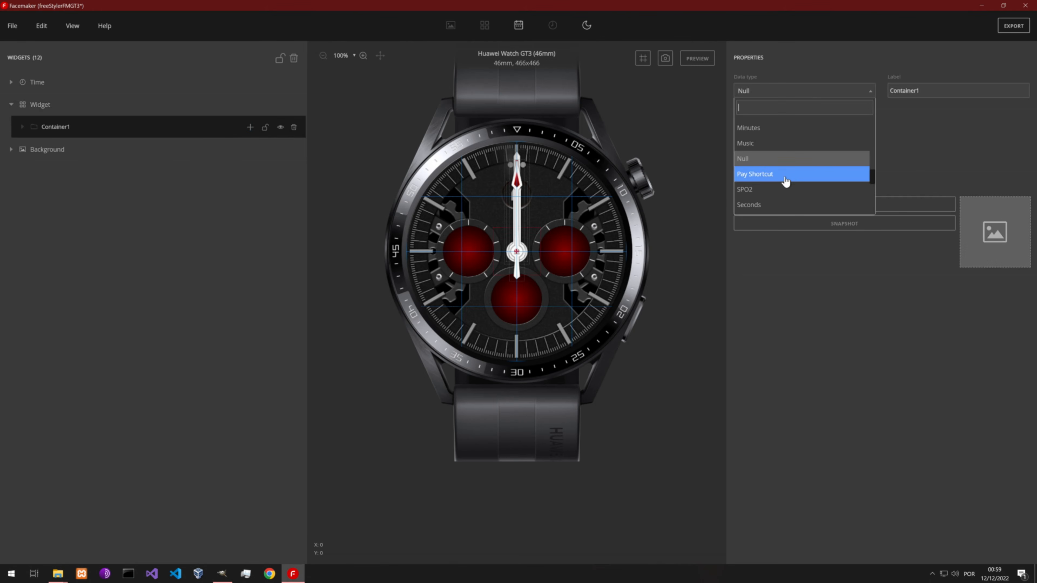
{"action": "type", "text": "luna"}
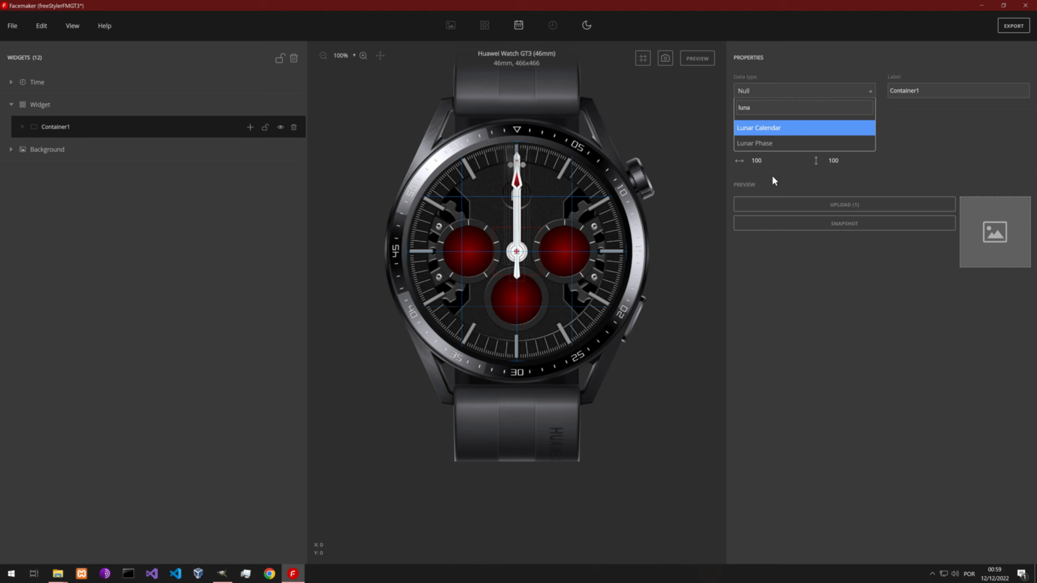
{"action": "left_click", "coordinate": [790, 142]}
Add an image set and a single image to the lunar phase container.
{"action": "left_click", "coordinate": [250, 127]}
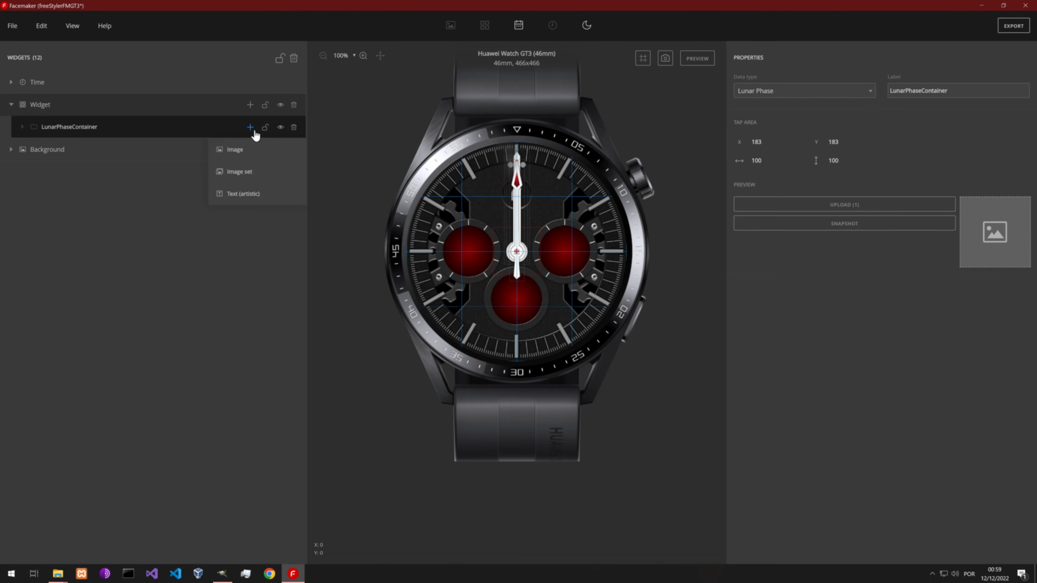
{"action": "left_click", "coordinate": [250, 174]}
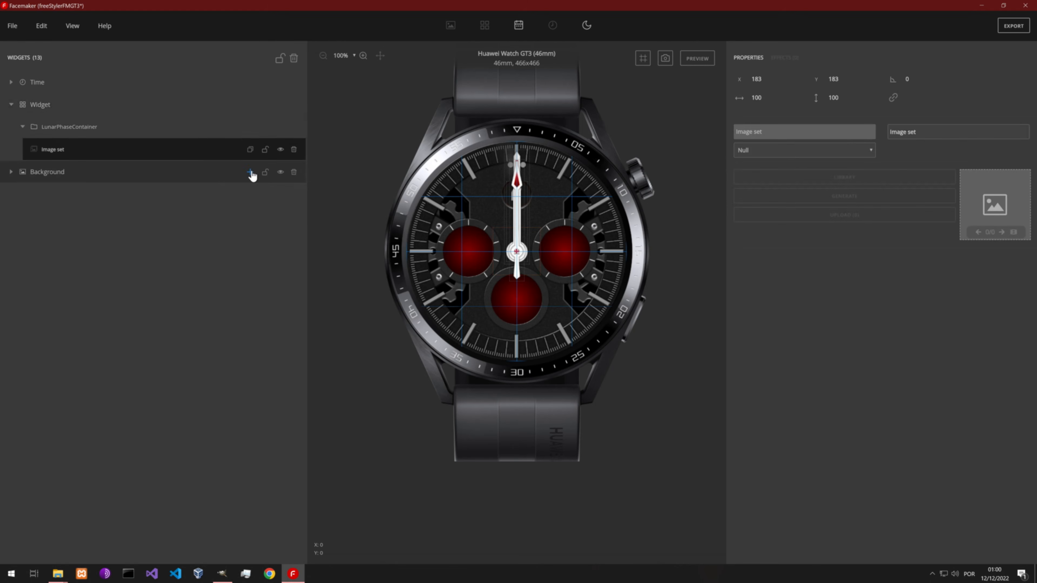
{"action": "left_click", "coordinate": [250, 127]}
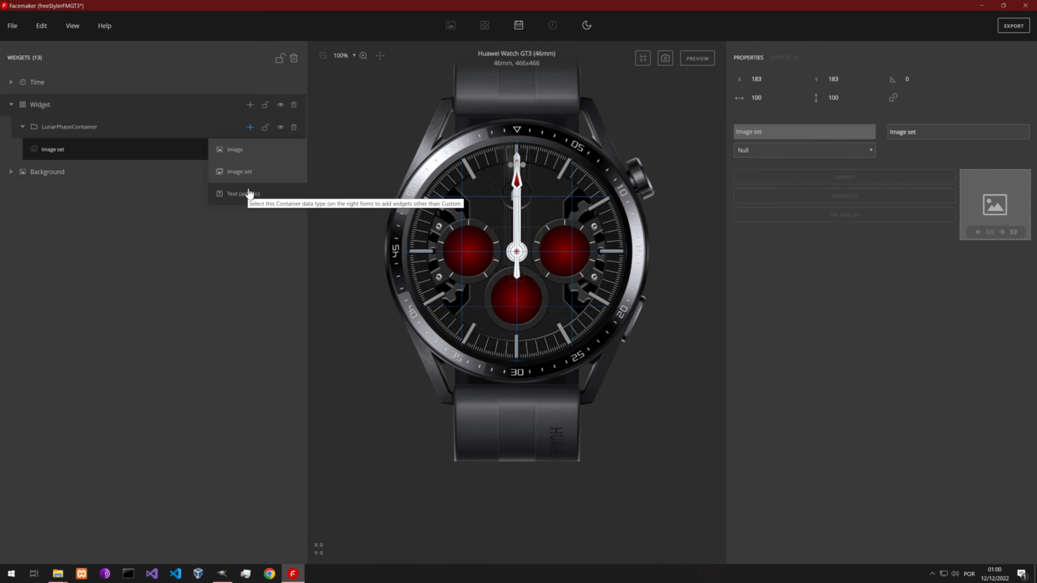
{"action": "left_click", "coordinate": [250, 152]}
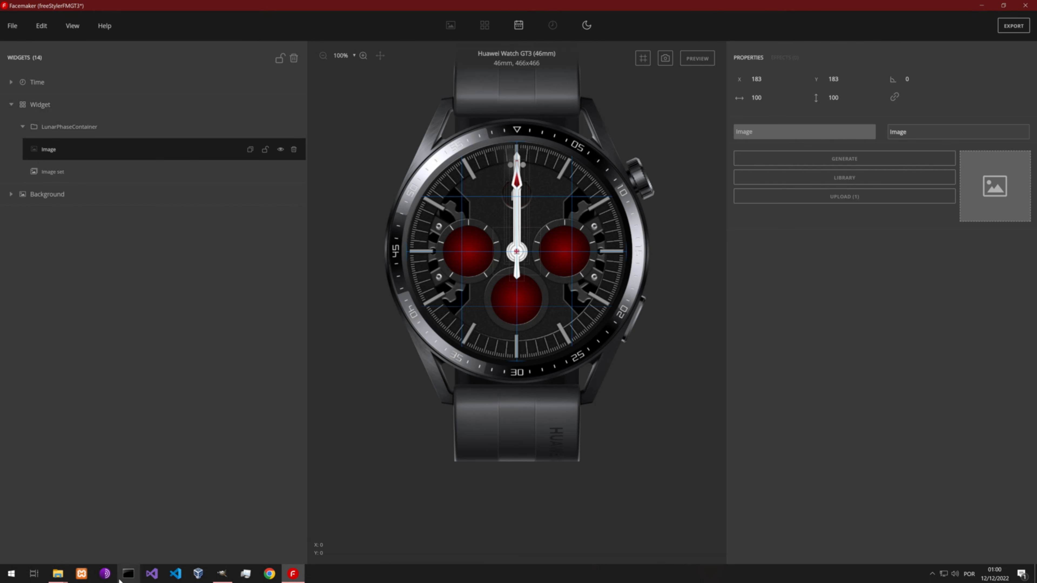
Load moon_hover.png from the freeStylerFM folder into the lunar phase container's new image.
{"action": "left_click", "coordinate": [58, 573]}
{"action": "left_click", "coordinate": [92, 551]}
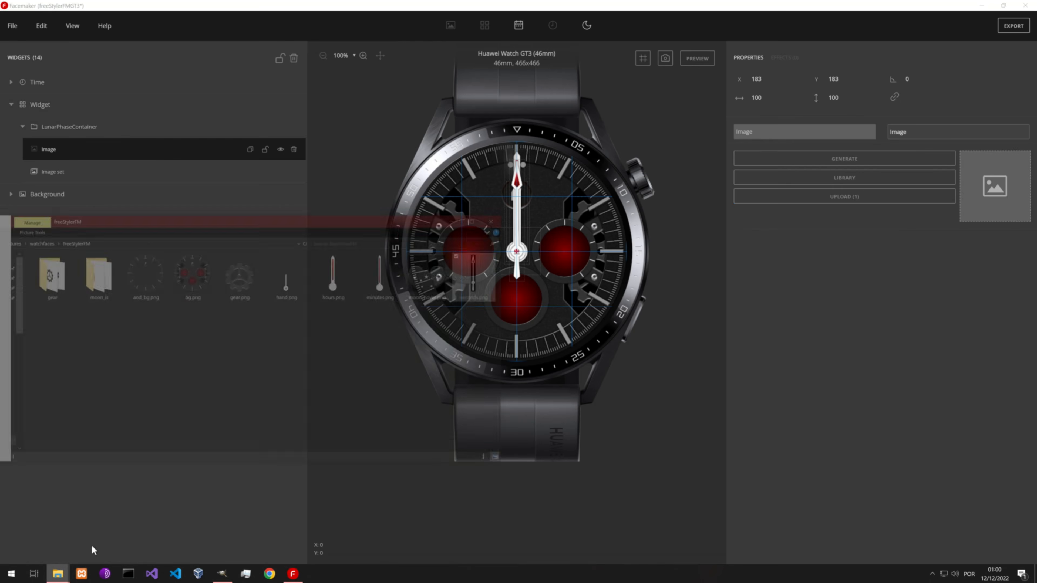
{"action": "left_click_drag", "start_coordinate": [475, 223], "coordinate": [1004, 209]}
{"action": "left_click", "coordinate": [800, 352]}
Scale the starry moon cover image to about 108 by 107 and fit it over the lower red dial at X 179, Y 281.
{"action": "scroll", "coordinate": [612, 284], "scroll_direction": "up", "scroll_amount": 5}
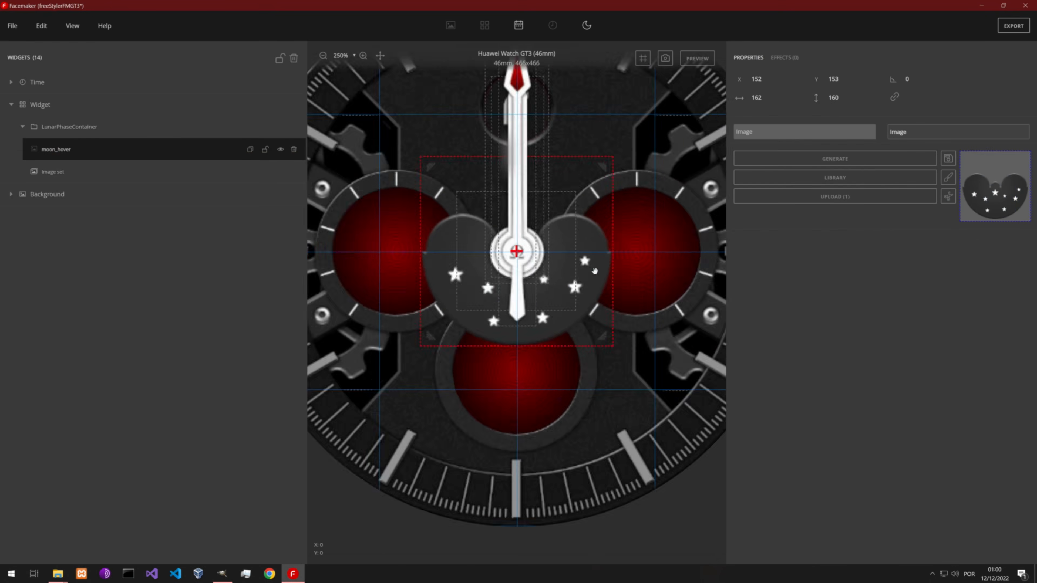
{"action": "left_click_drag", "start_coordinate": [598, 334], "coordinate": [600, 527]}
{"action": "scroll", "coordinate": [600, 527], "scroll_direction": "down", "scroll_amount": 2}
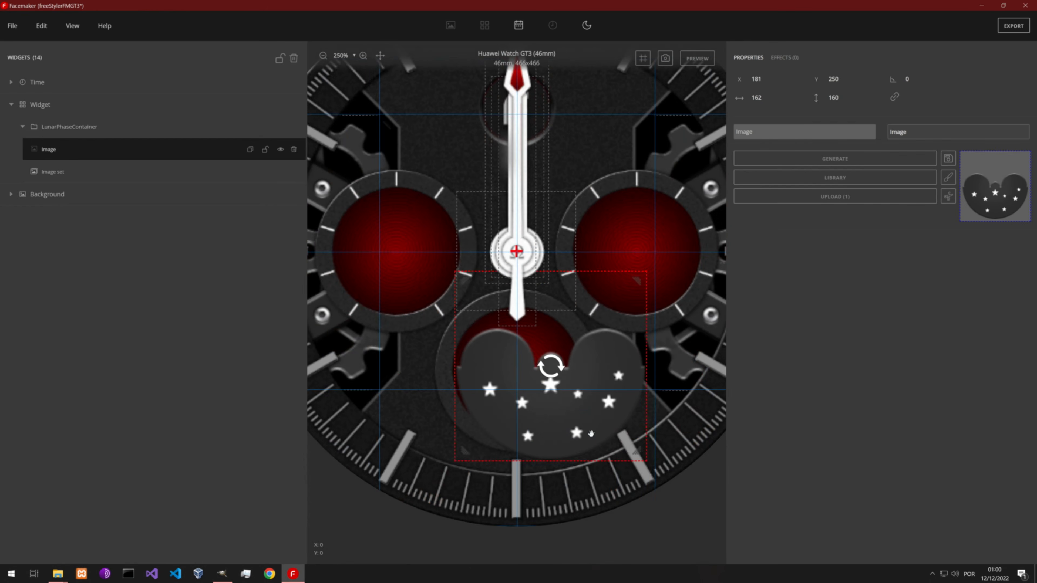
{"action": "left_click_drag", "start_coordinate": [649, 464], "coordinate": [585, 398]}
{"action": "left_click_drag", "start_coordinate": [616, 432], "coordinate": [618, 434]}
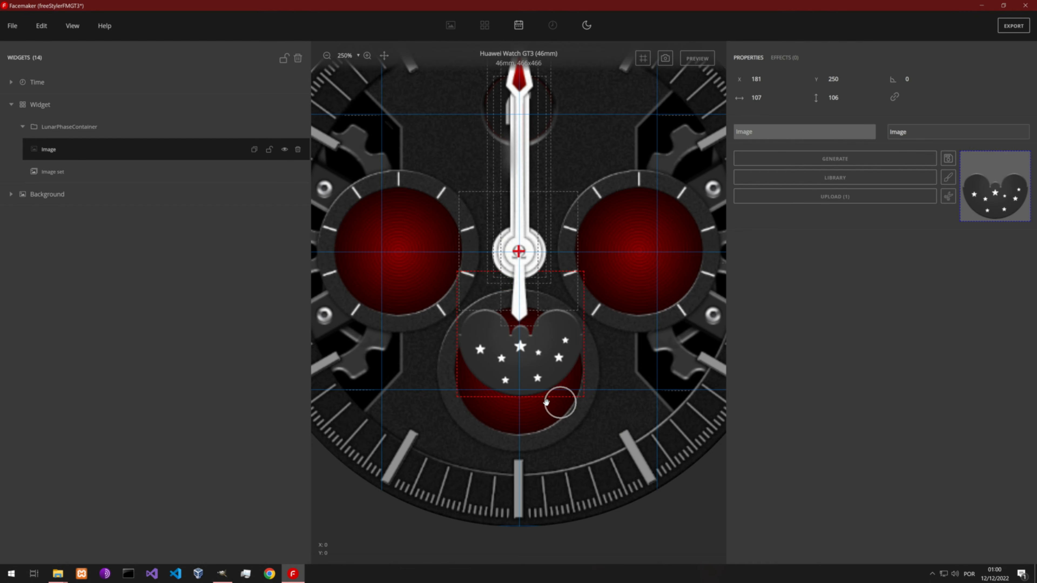
{"action": "left_click_drag", "start_coordinate": [541, 380], "coordinate": [540, 417]}
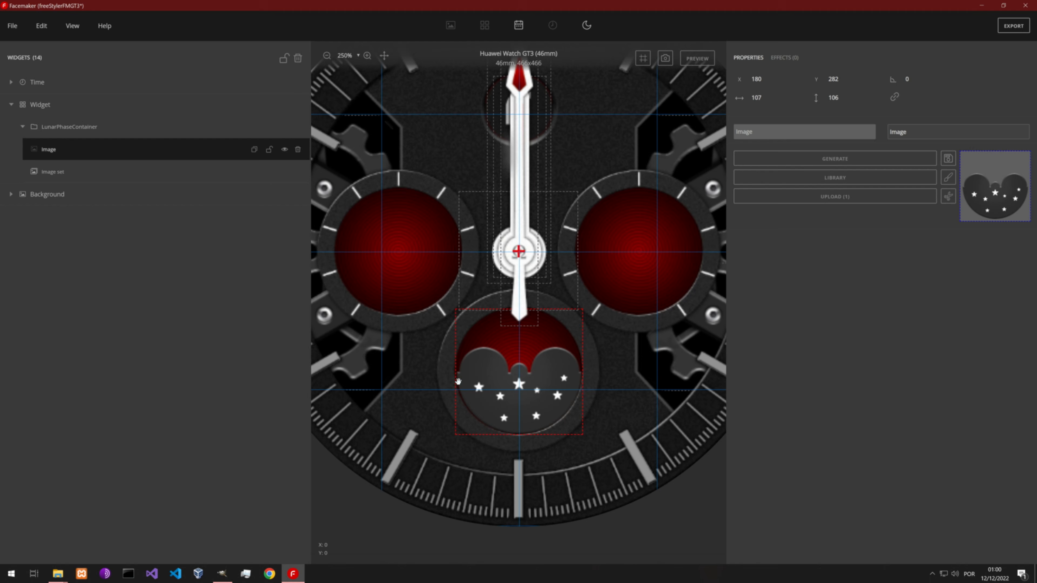
{"action": "left_click_drag", "start_coordinate": [458, 317], "coordinate": [460, 315]}
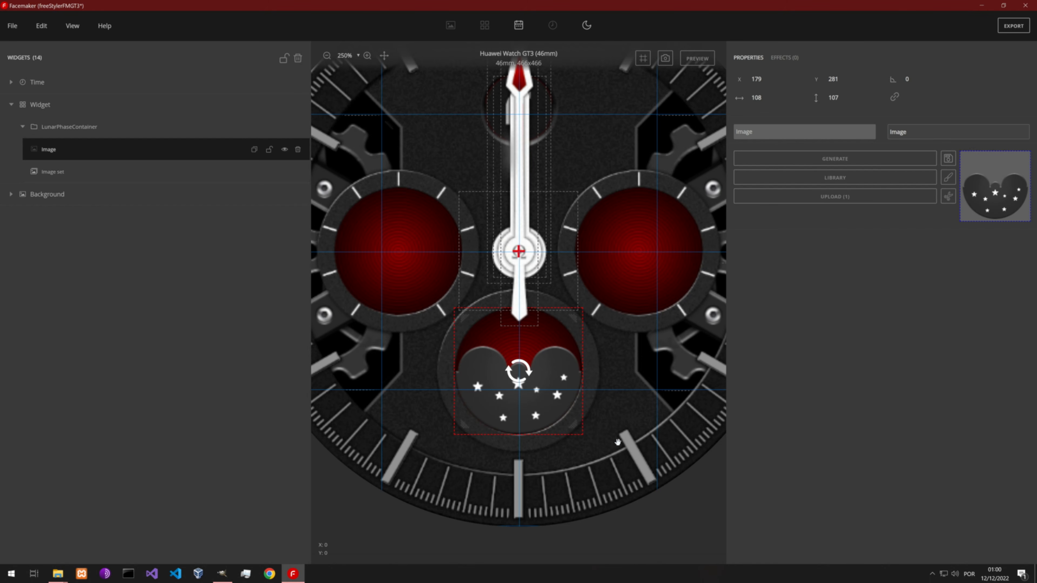
Lock the Widget, Time and Background groups, leaving only the lunar phase image set unlocked.
{"action": "left_click", "coordinate": [269, 149]}
{"action": "left_click", "coordinate": [269, 104]}
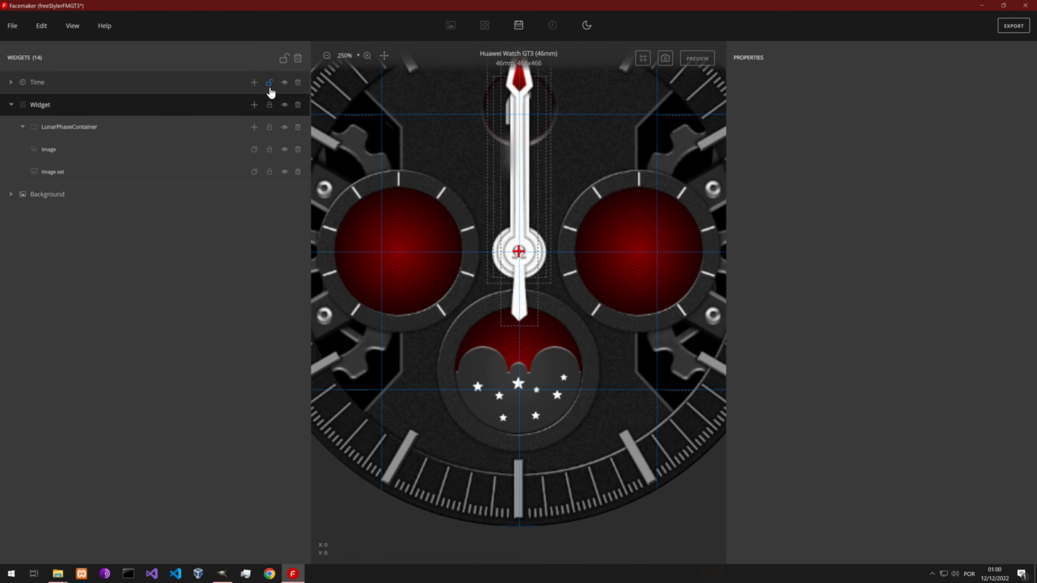
{"action": "left_click", "coordinate": [266, 89]}
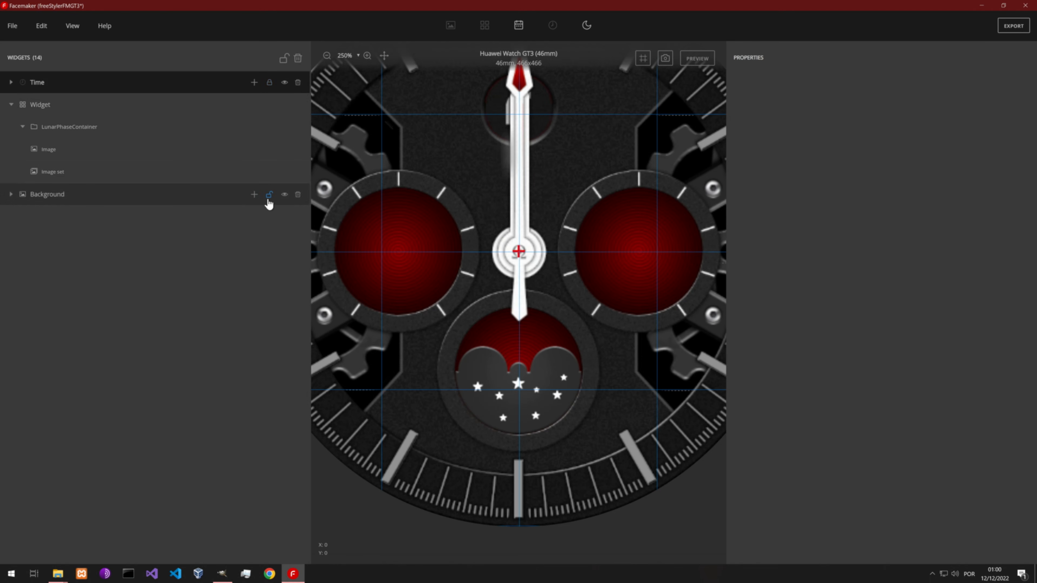
{"action": "left_click", "coordinate": [263, 200]}
{"action": "left_click", "coordinate": [52, 169]}
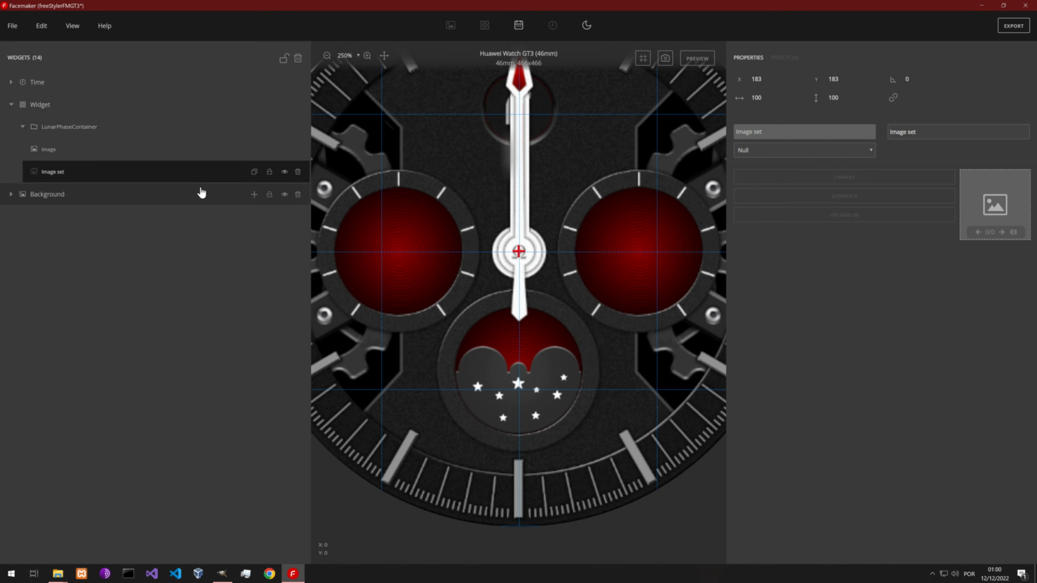
{"action": "left_click", "coordinate": [269, 172]}
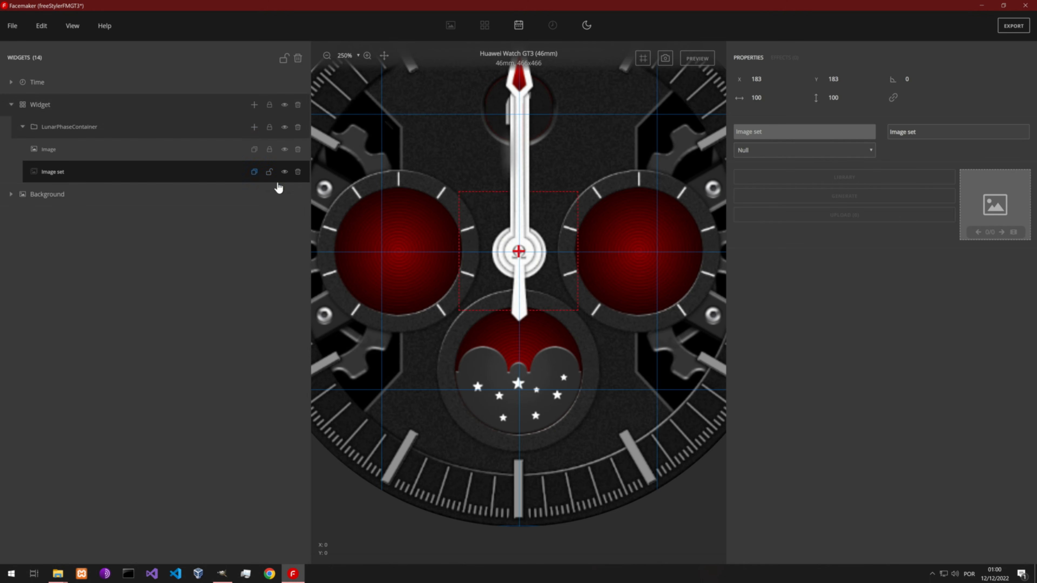
Set the width of the moon cover image to 109.
{"action": "left_click", "coordinate": [174, 154]}
{"action": "left_click", "coordinate": [767, 77]}
{"action": "left_click", "coordinate": [767, 82]}
{"action": "left_click", "coordinate": [766, 95]}
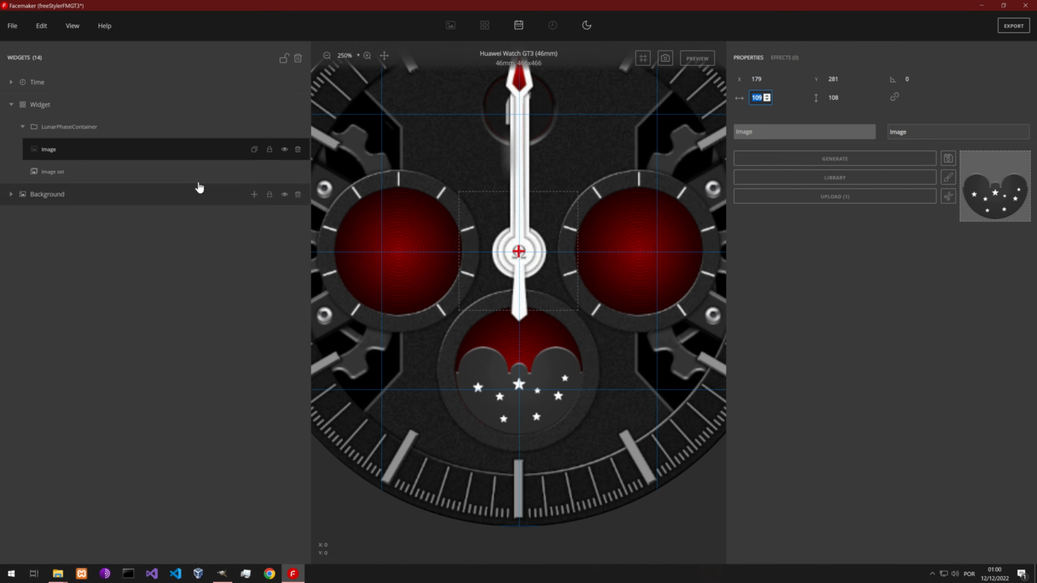
Select the lunar phase image set and open the moon_is folder in File Explorer.
{"action": "left_click", "coordinate": [86, 180]}
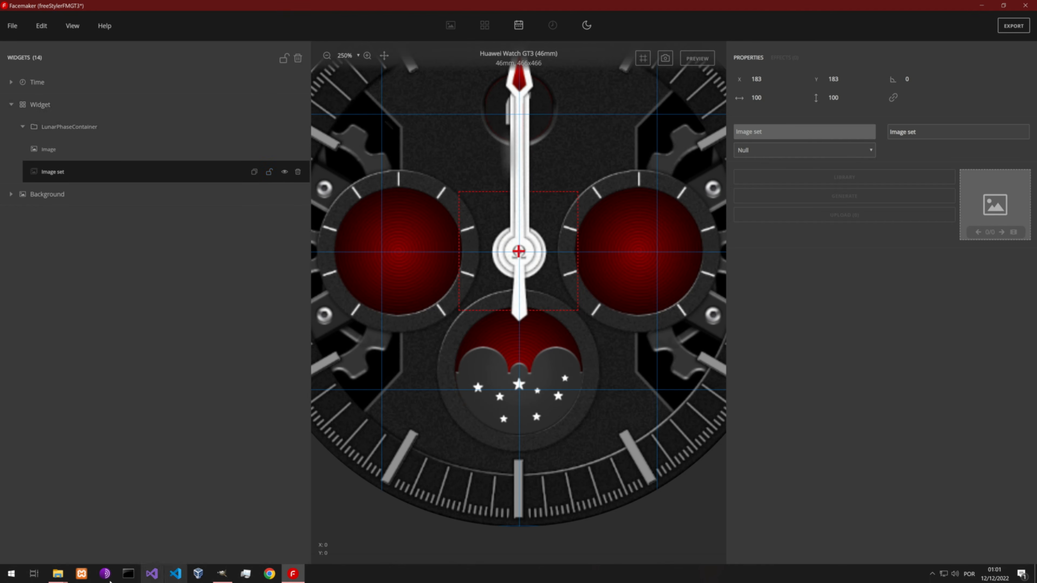
{"action": "left_click", "coordinate": [57, 573]}
{"action": "left_click", "coordinate": [63, 556]}
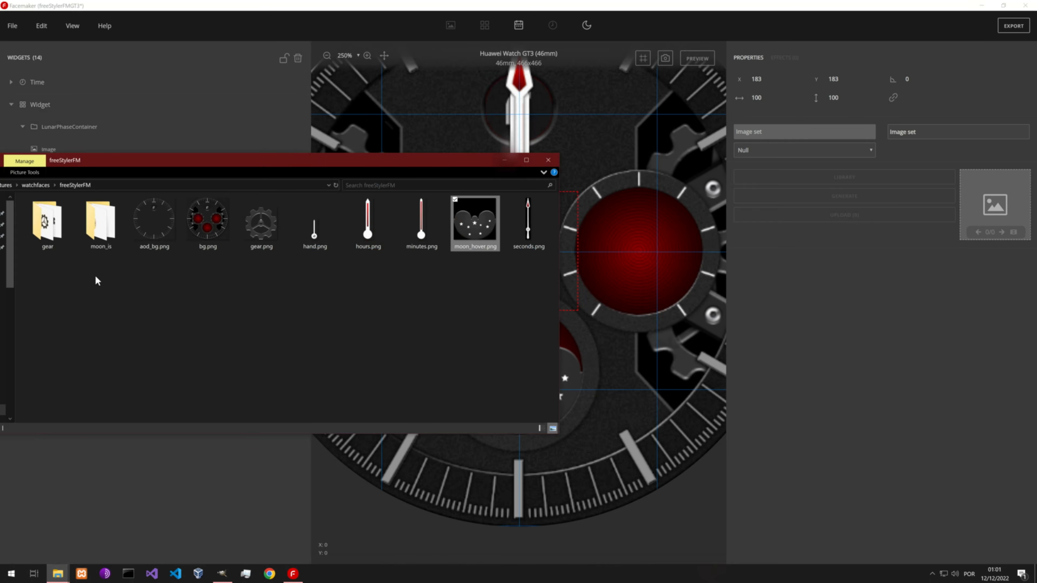
{"action": "double_click", "coordinate": [94, 232]}
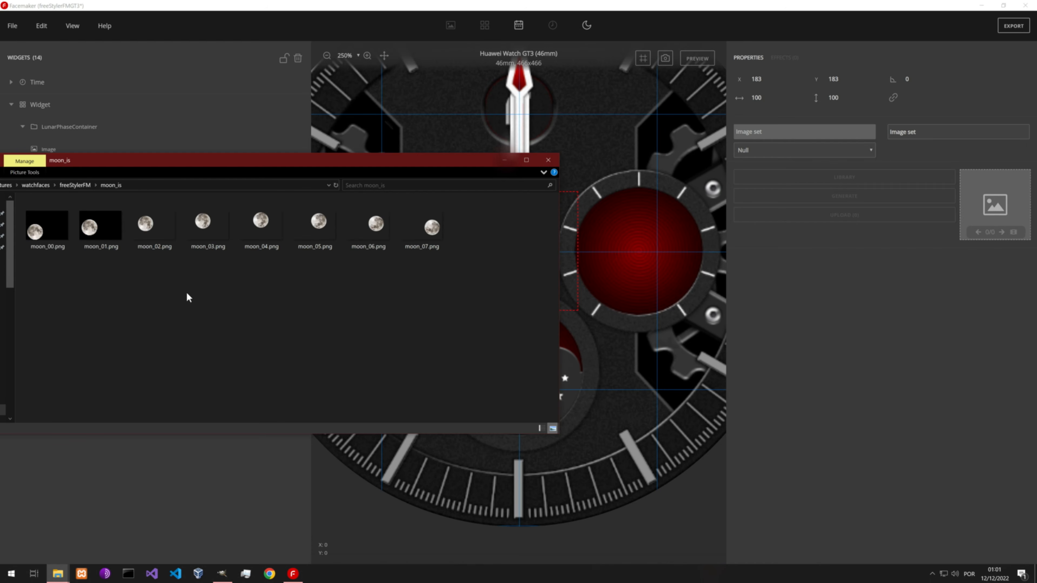
Try to load all images from the moon_is folder, moon_00.png to moon_07.png, into the image set.
{"action": "left_click_drag", "start_coordinate": [49, 285], "coordinate": [555, 200]}
{"action": "left_click_drag", "start_coordinate": [243, 226], "coordinate": [991, 222]}
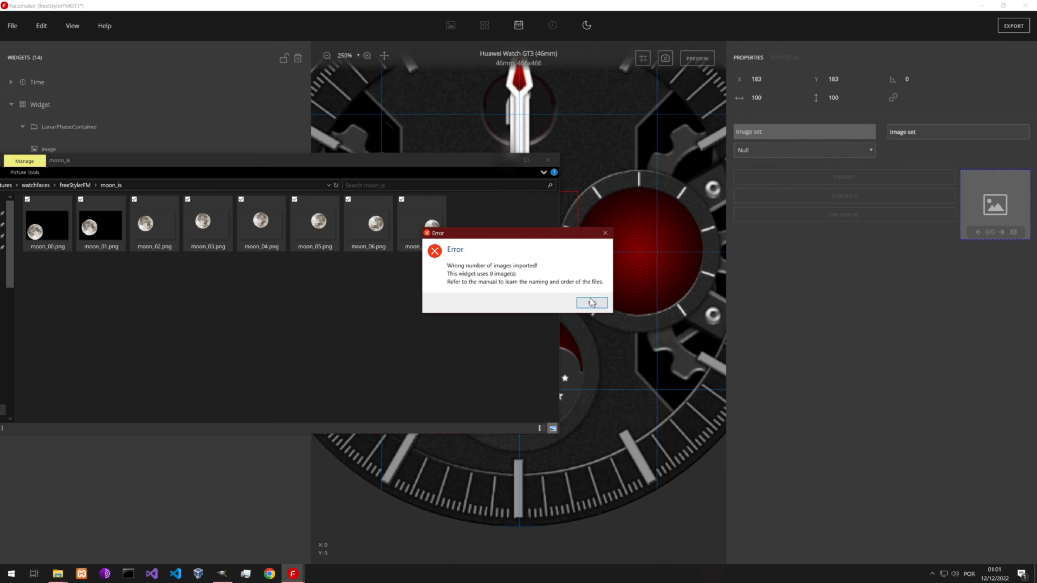
{"action": "left_click", "coordinate": [586, 304]}
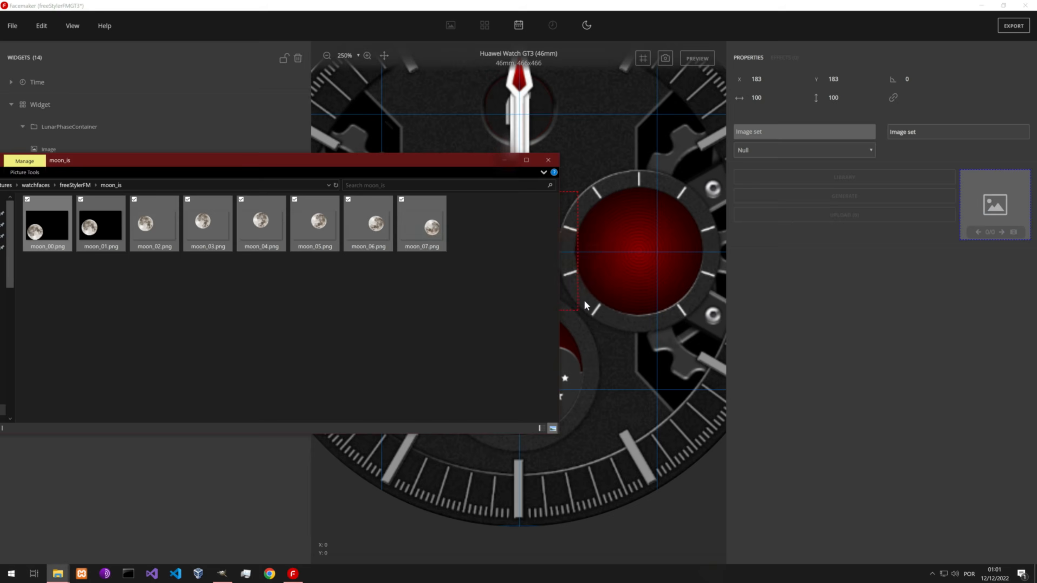
Set the image set's data type to Lunar Phase and load moon_00.png to moon_07.png into it.
{"action": "left_click", "coordinate": [784, 148]}
{"action": "left_click", "coordinate": [752, 163]}
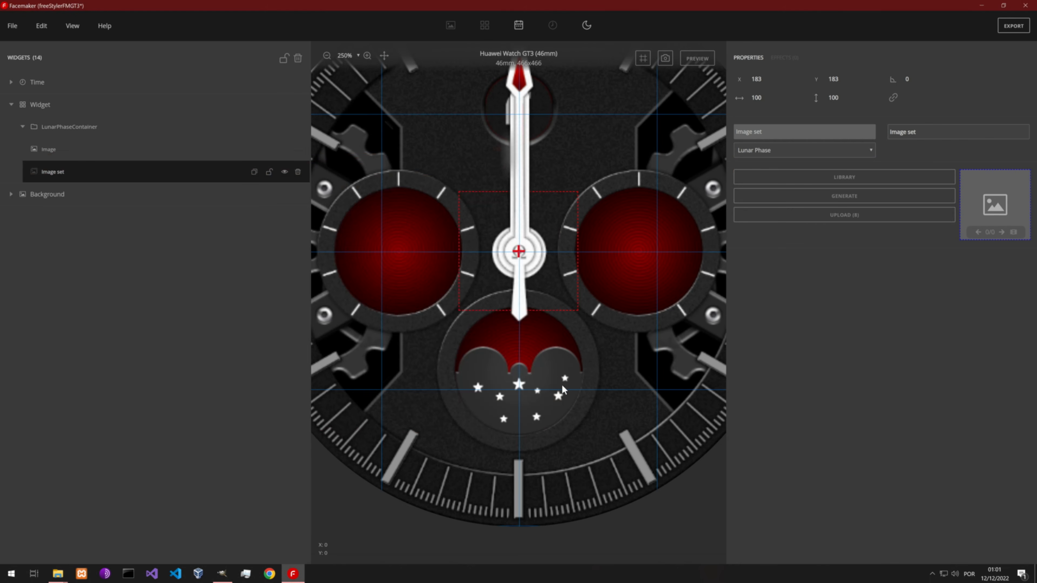
{"action": "mouse_move", "coordinate": [57, 573]}
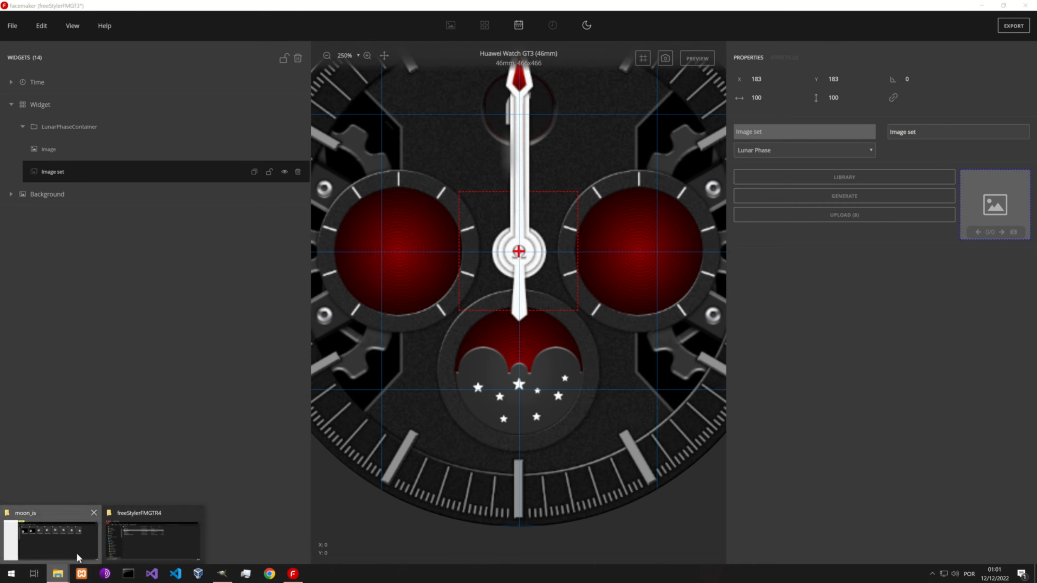
{"action": "left_click", "coordinate": [123, 531]}
{"action": "left_click_drag", "start_coordinate": [58, 237], "coordinate": [988, 216]}
{"action": "left_click", "coordinate": [899, 304]}
Scale the moon image set to about 107 by 73 over the lower dial and order it above the cover image.
{"action": "left_click_drag", "start_coordinate": [475, 301], "coordinate": [508, 415]}
{"action": "left_click_drag", "start_coordinate": [646, 301], "coordinate": [623, 323]}
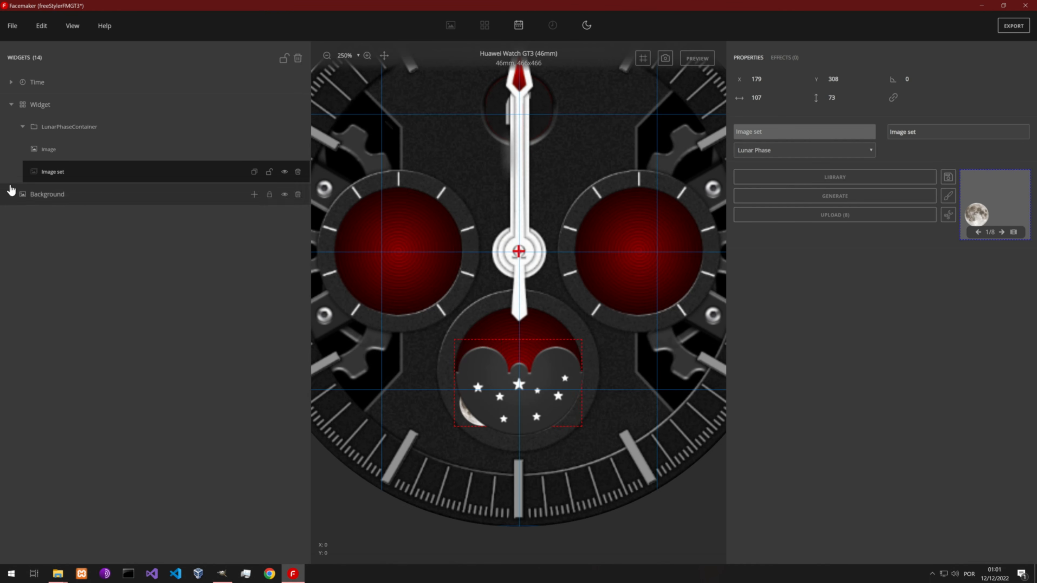
{"action": "left_click_drag", "start_coordinate": [40, 179], "coordinate": [51, 152]}
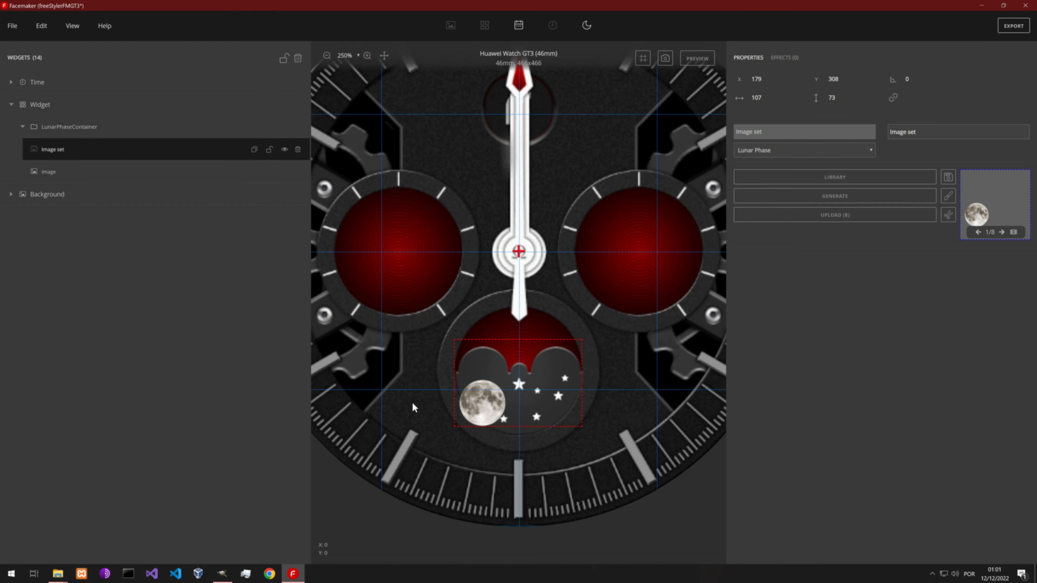
Align the moon image set at X 179, Y 281 and order it back beneath the cover image.
{"action": "left_click_drag", "start_coordinate": [487, 398], "coordinate": [481, 372]}
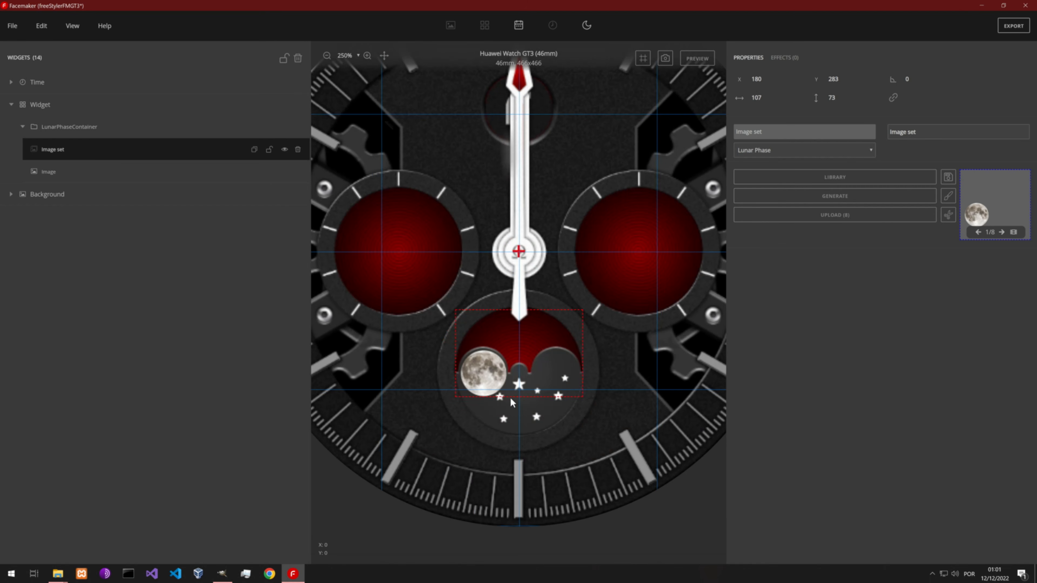
{"action": "key", "text": "Left"}
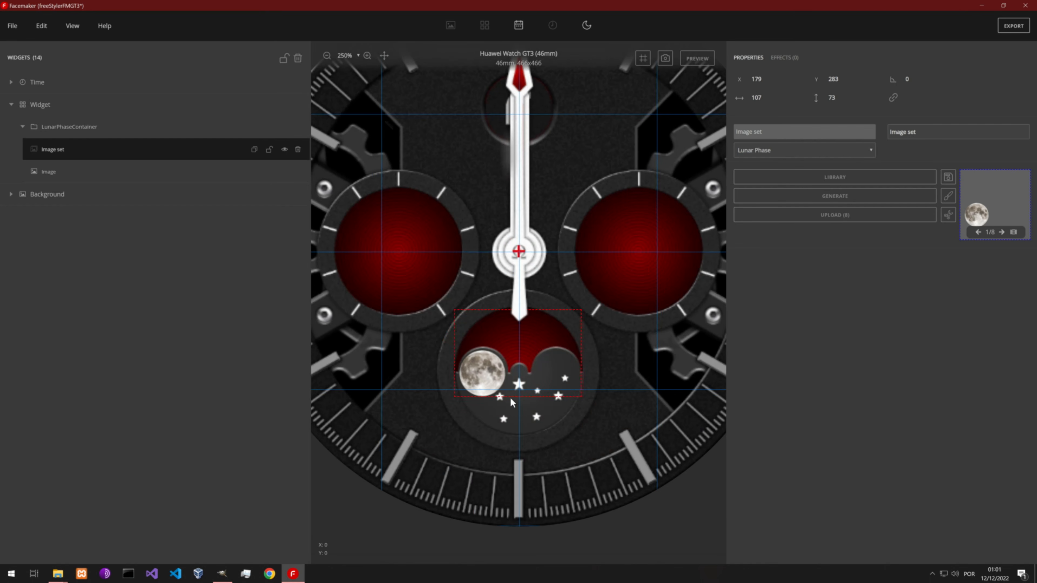
{"action": "key", "text": "Up"}
{"action": "key", "text": "Up"}
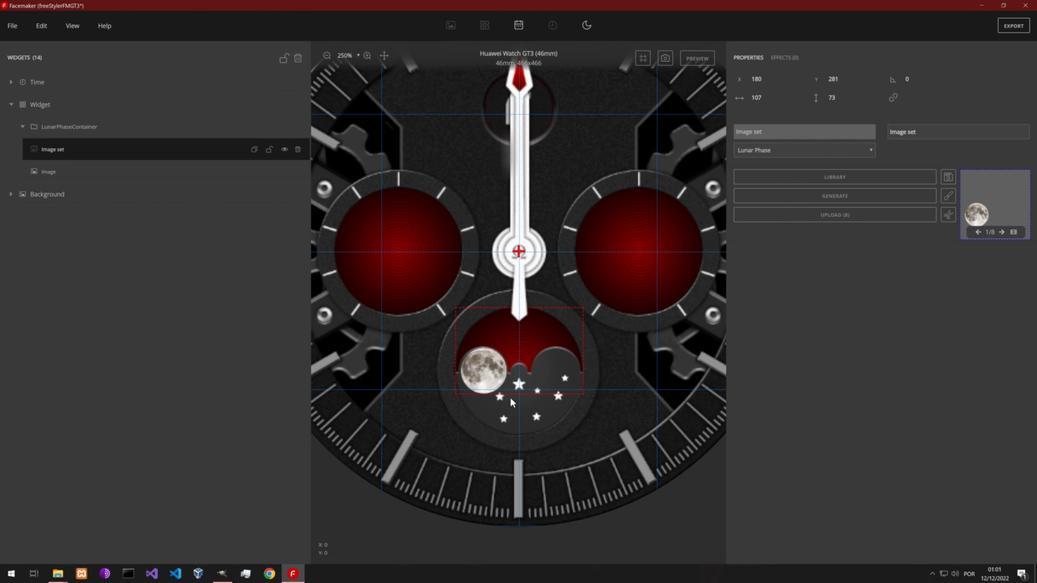
{"action": "key", "text": "Left"}
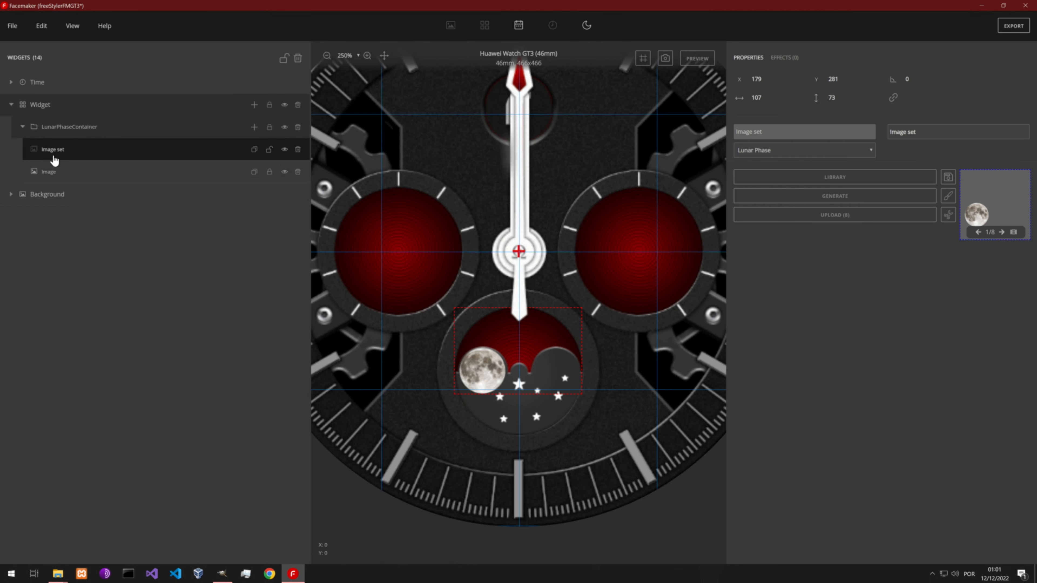
{"action": "mouse_move", "coordinate": [52, 157]}
{"action": "left_mouse_down"}
{"action": "mouse_move", "coordinate": [71, 162]}
{"action": "mouse_move", "coordinate": [54, 174]}
{"action": "left_mouse_up"}
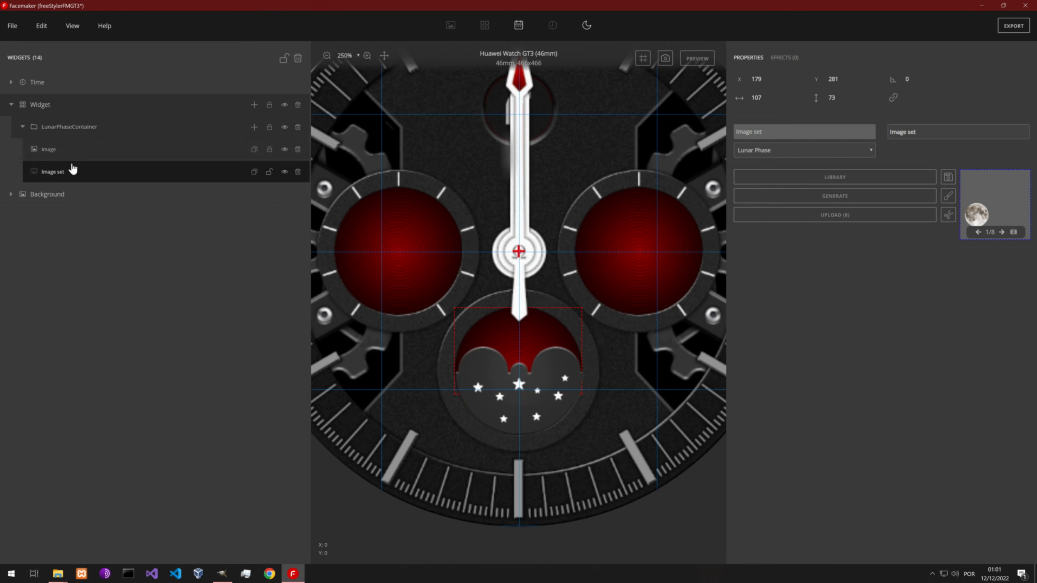
Preview the watch face and examine the hands and the moon in the lower dial at different magnifications.
{"action": "left_click", "coordinate": [689, 59]}
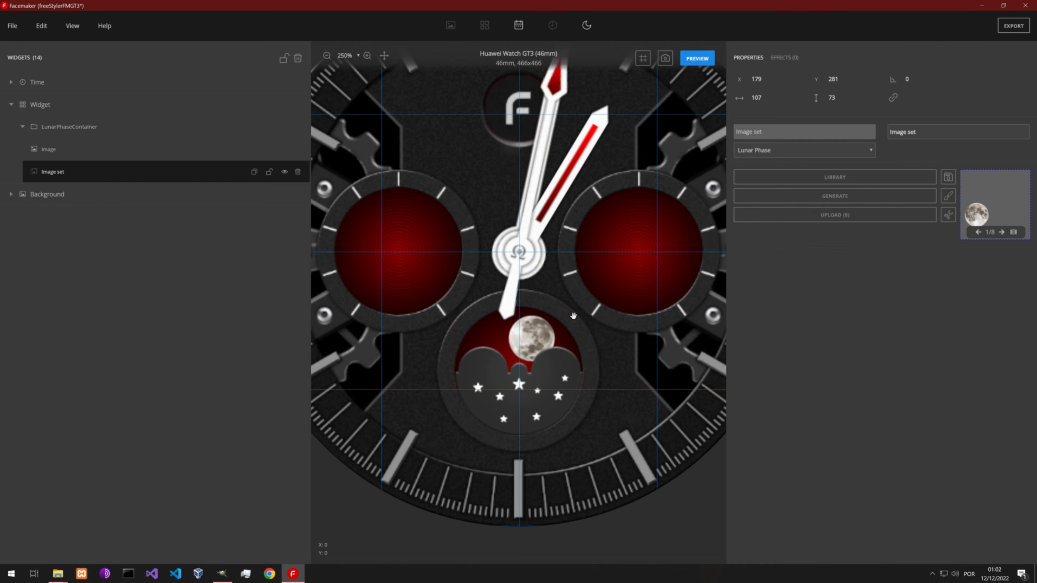
{"action": "scroll", "coordinate": [468, 247], "scroll_direction": "down", "scroll_amount": 3}
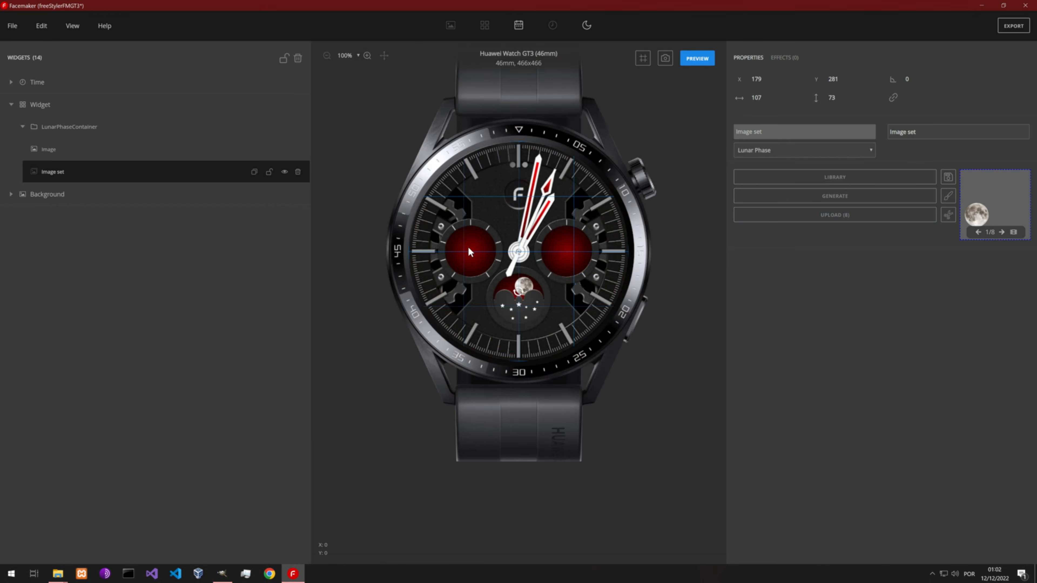
{"action": "scroll", "coordinate": [544, 246], "scroll_direction": "up", "scroll_amount": 2}
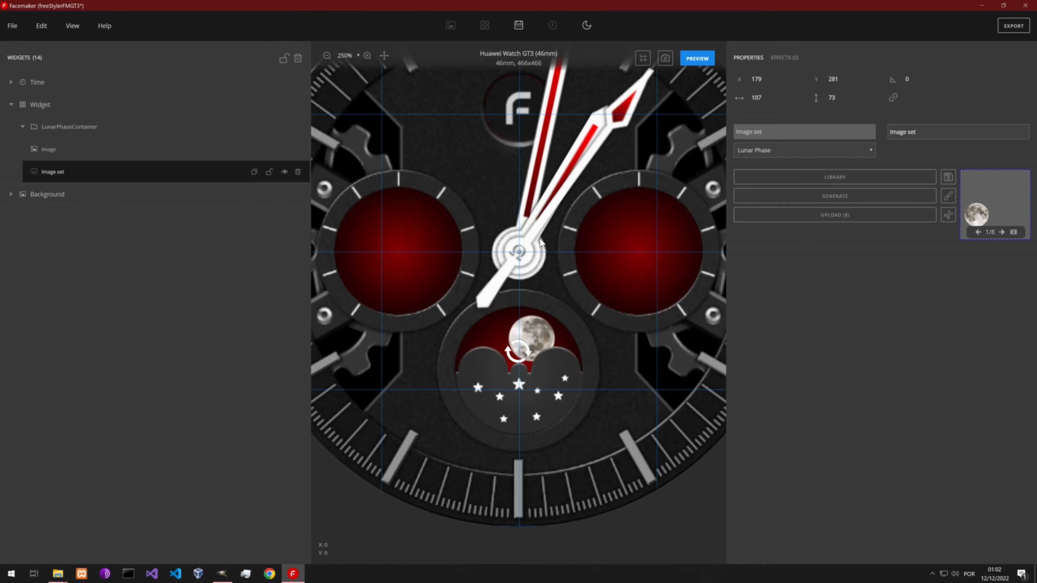
{"action": "scroll", "coordinate": [544, 245], "scroll_direction": "down", "scroll_amount": 2}
{"action": "scroll", "coordinate": [544, 246], "scroll_direction": "up", "scroll_amount": 4}
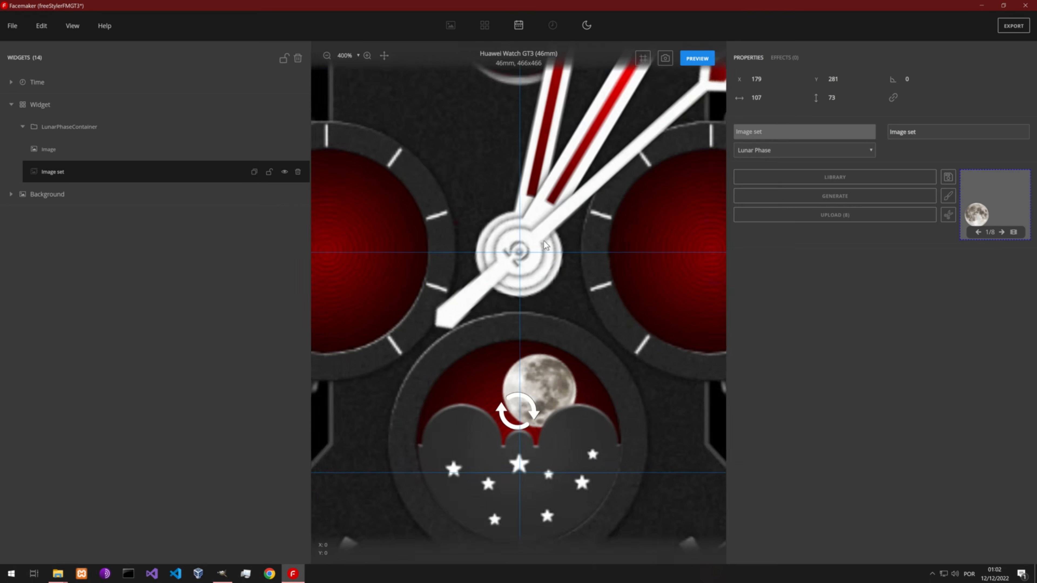
{"action": "scroll", "coordinate": [544, 246], "scroll_direction": "down", "scroll_amount": 1}
{"action": "scroll", "coordinate": [545, 245], "scroll_direction": "up", "scroll_amount": 1}
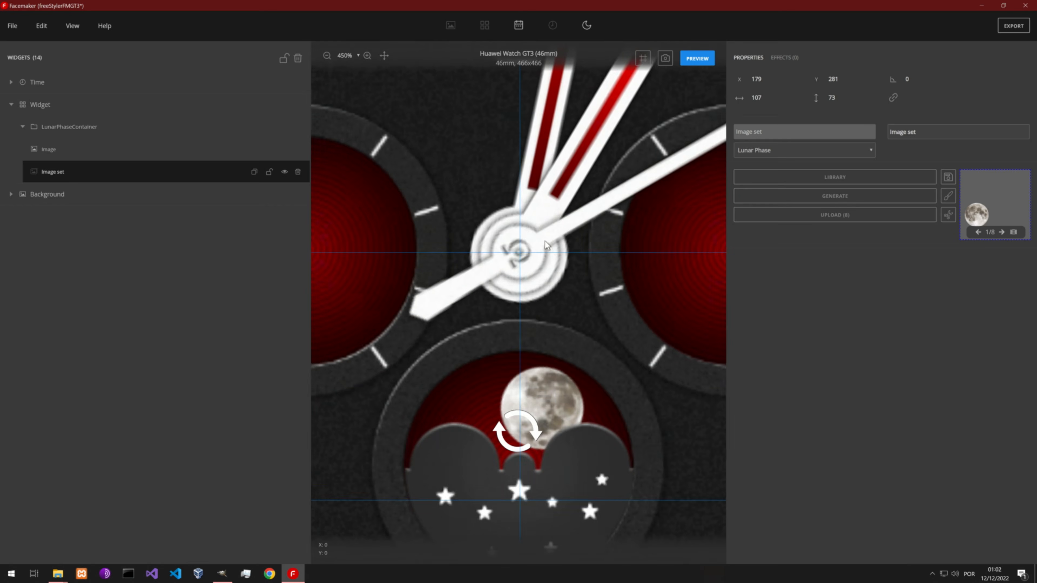
{"action": "scroll", "coordinate": [545, 245], "scroll_direction": "down", "scroll_amount": 3}
{"action": "scroll", "coordinate": [545, 246], "scroll_direction": "up", "scroll_amount": 3}
{"action": "scroll", "coordinate": [545, 245], "scroll_direction": "down", "scroll_amount": 3}
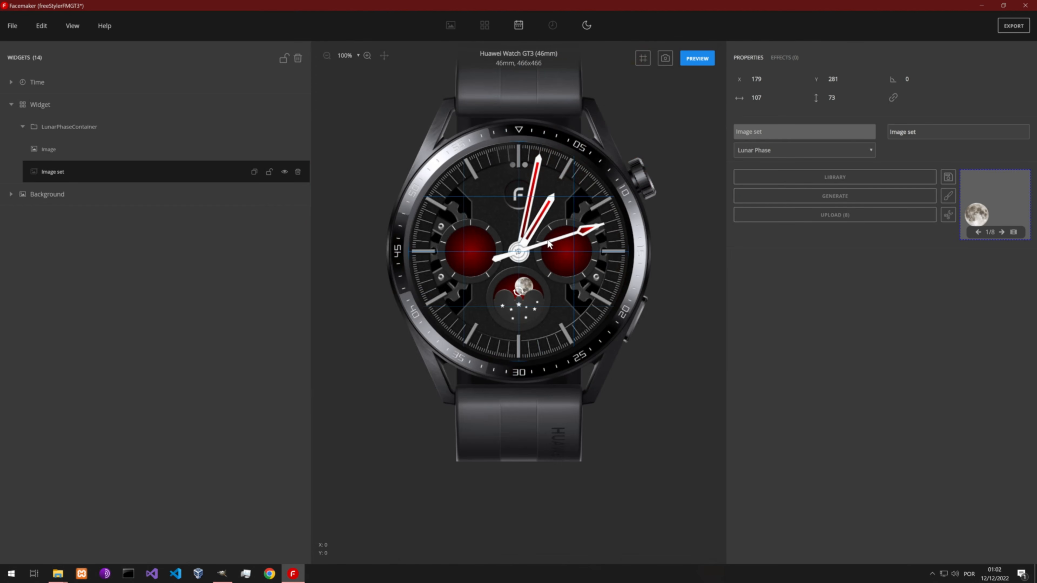
{"action": "left_click", "coordinate": [695, 68]}
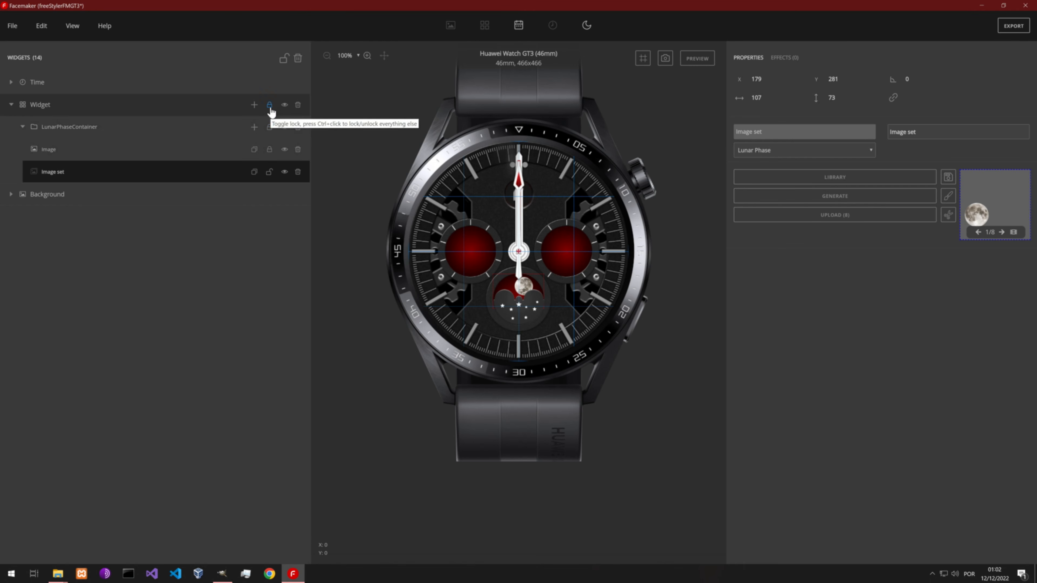
Lock the LunarPhaseContainer together with its image and image set, and collapse it in the widget tree.
{"action": "left_click", "coordinate": [270, 133]}
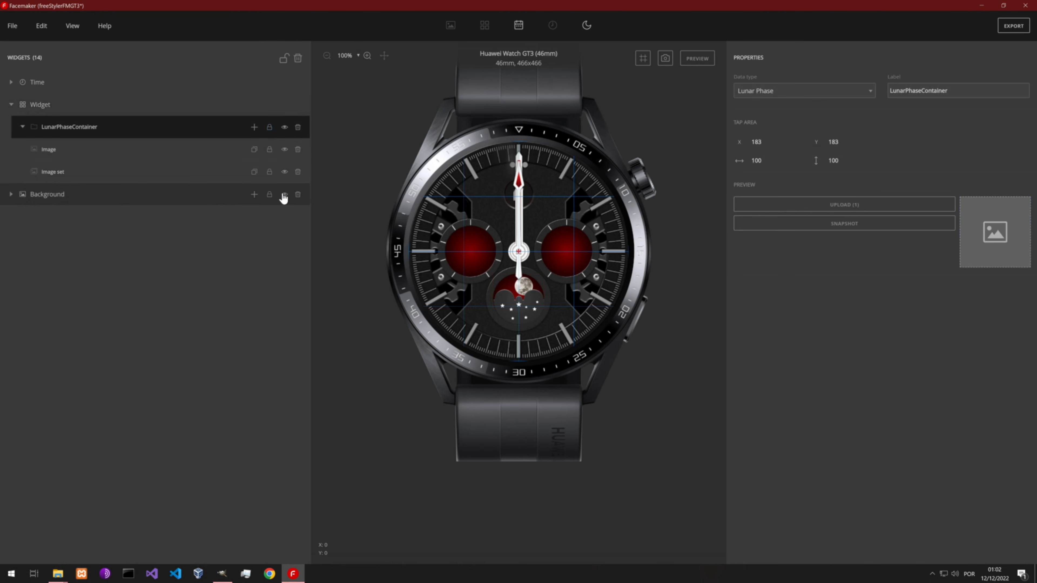
{"action": "left_click", "coordinate": [22, 127]}
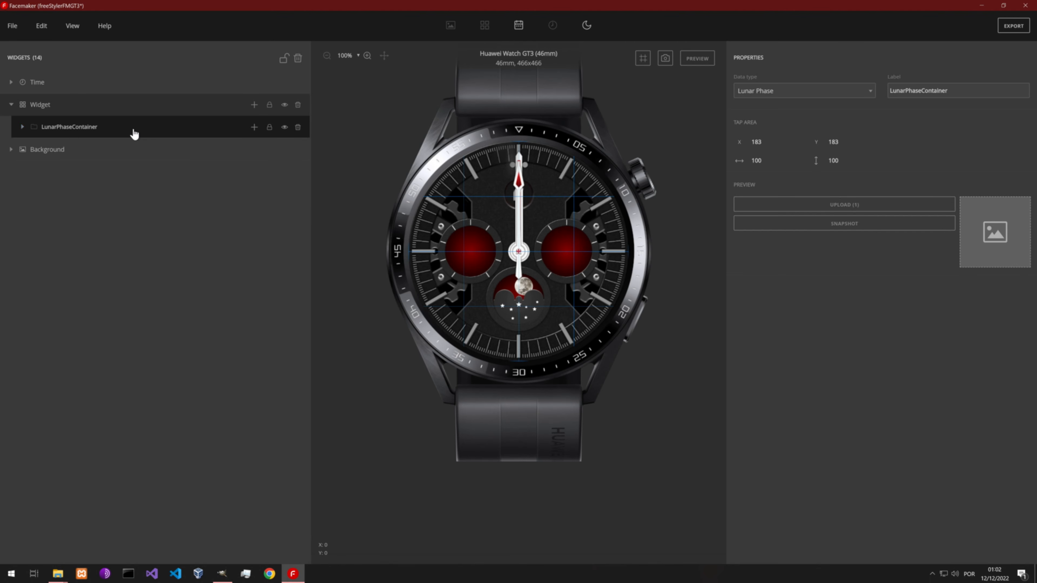
{"action": "left_click", "coordinate": [58, 133]}
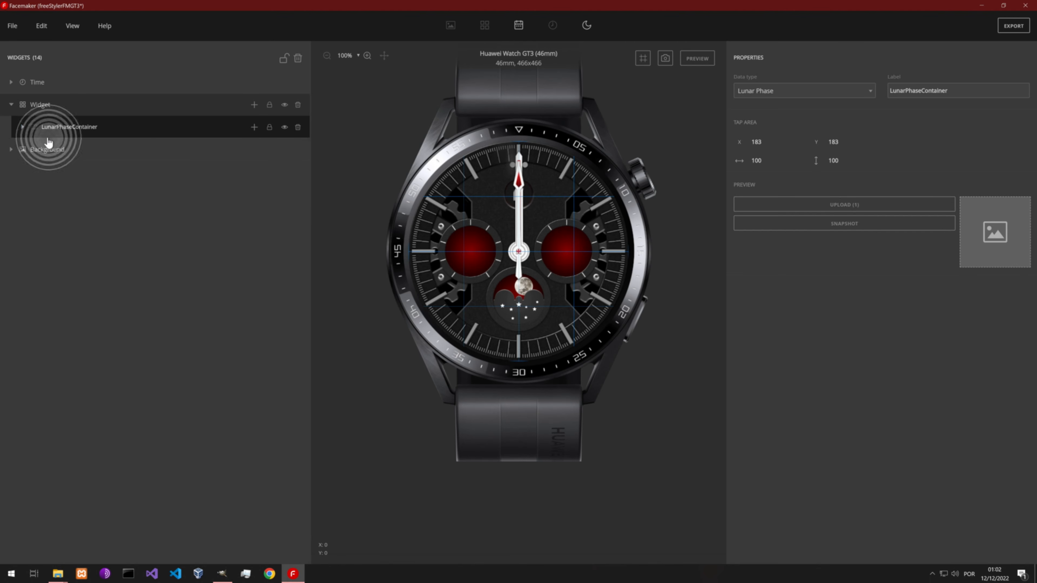
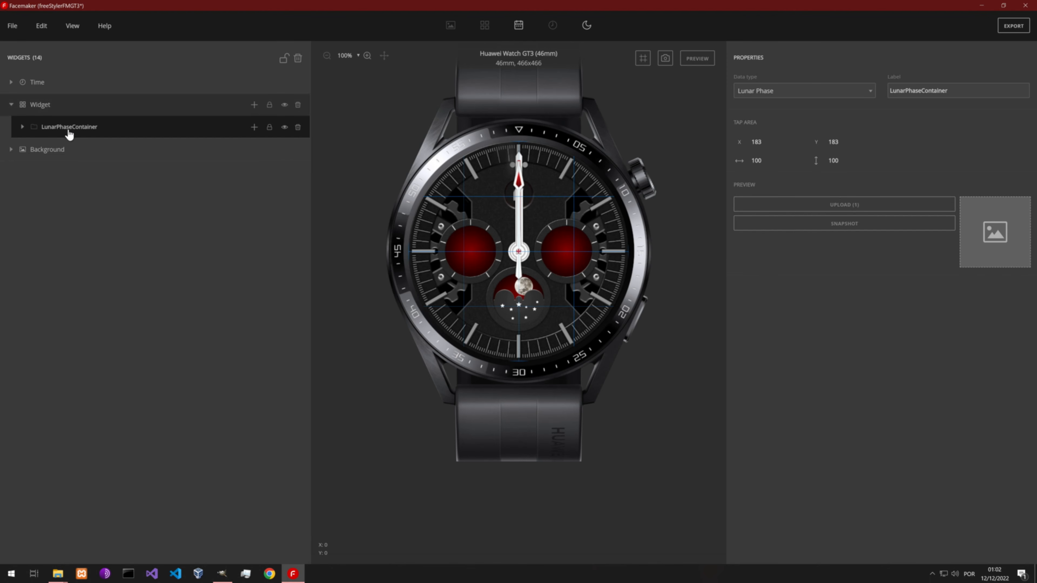
Open and submit the application preferences, and check the whole watch face in preview.
{"action": "left_click", "coordinate": [41, 26]}
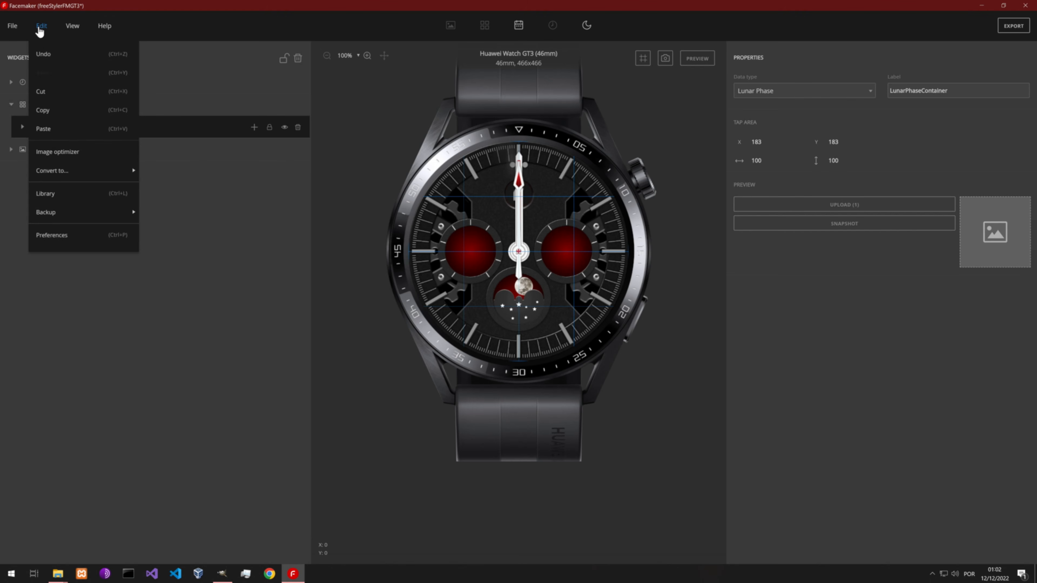
{"action": "left_click", "coordinate": [52, 237]}
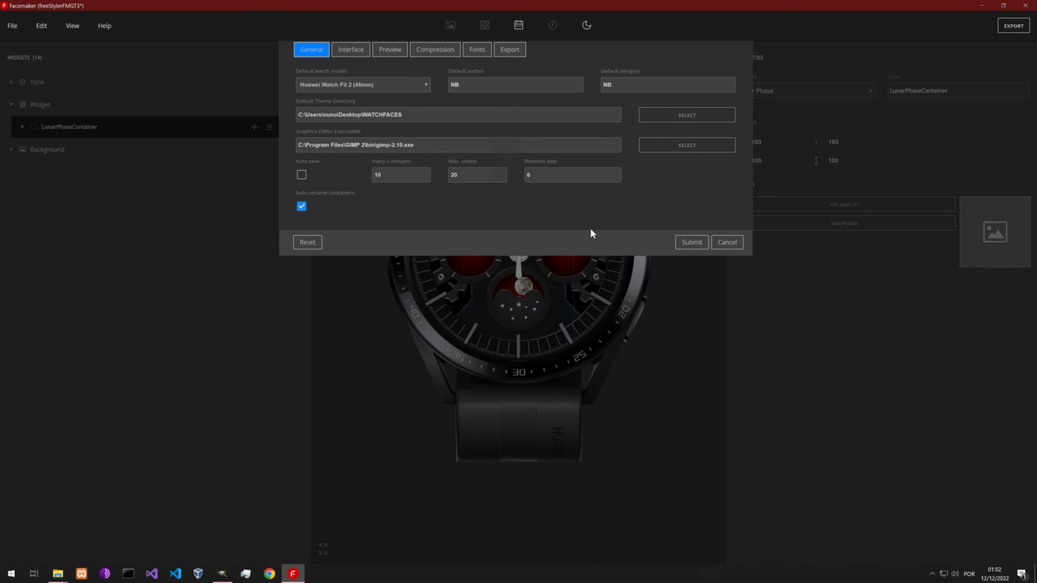
{"action": "left_click", "coordinate": [691, 243]}
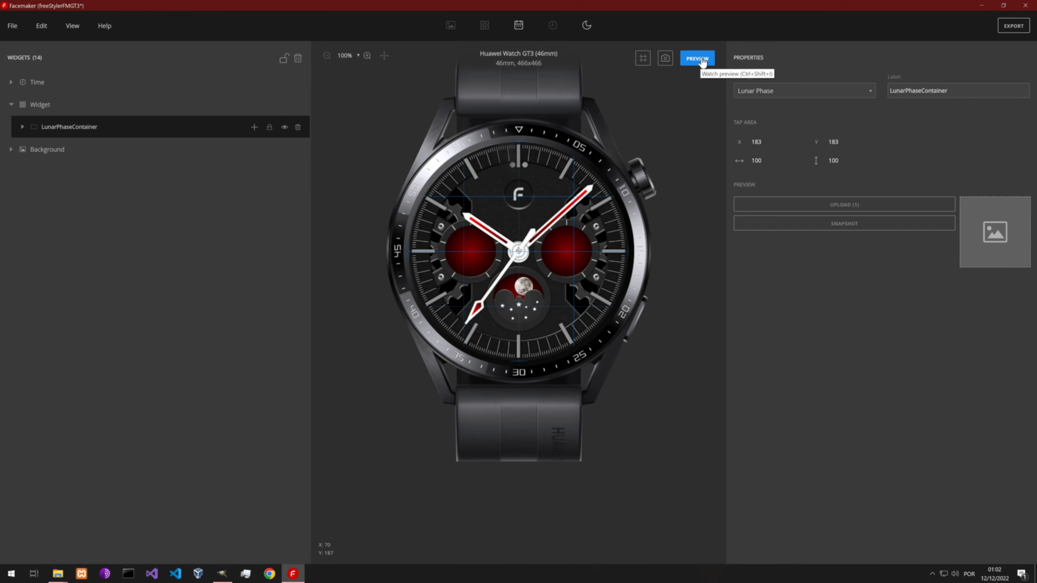
{"action": "left_click", "coordinate": [696, 61]}
{"action": "scroll", "coordinate": [504, 275], "scroll_direction": "up", "scroll_amount": 5}
{"action": "scroll", "coordinate": [506, 277], "scroll_direction": "down", "scroll_amount": 5}
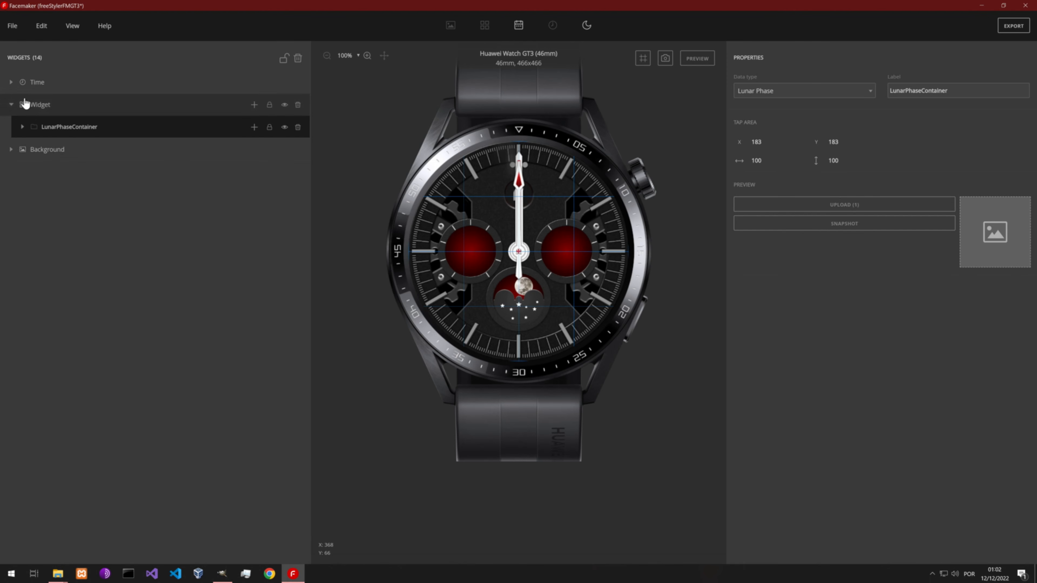
Save the freeStylerFMGT3 project under its existing name.
{"action": "left_click", "coordinate": [55, 87]}
{"action": "left_click", "coordinate": [12, 27]}
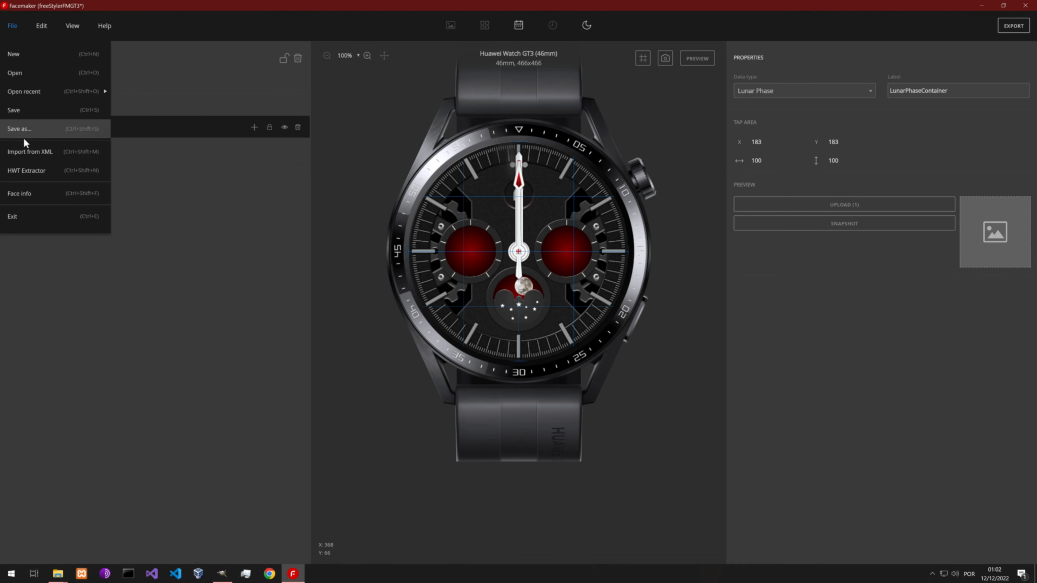
{"action": "left_click", "coordinate": [26, 119]}
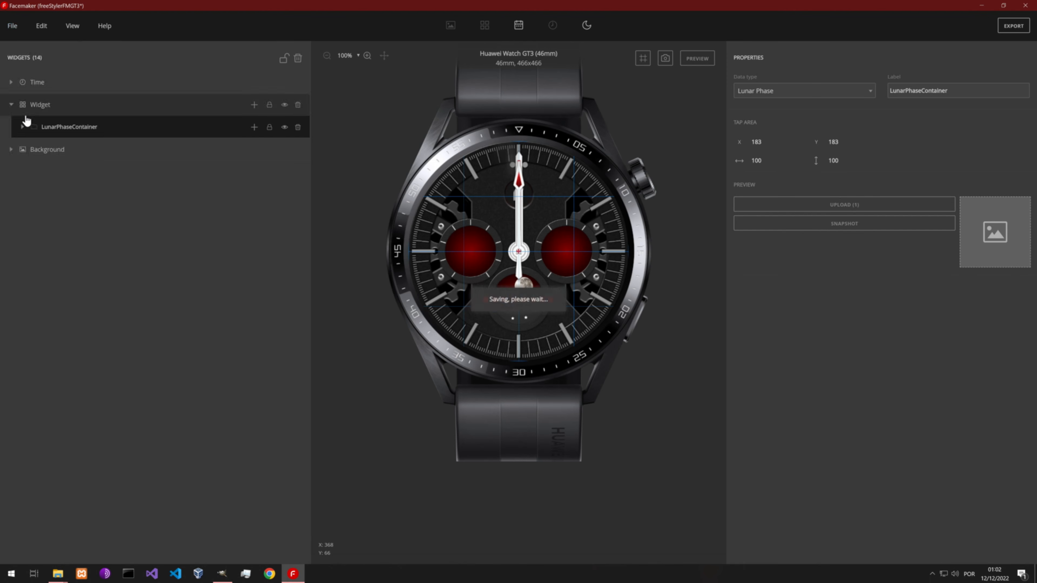
Open the recent project freeStylerFMGTR4, collapse its widget tree to the main containers and inspect the watch face.
{"action": "left_click", "coordinate": [12, 26]}
{"action": "mouse_move", "coordinate": [44, 100]}
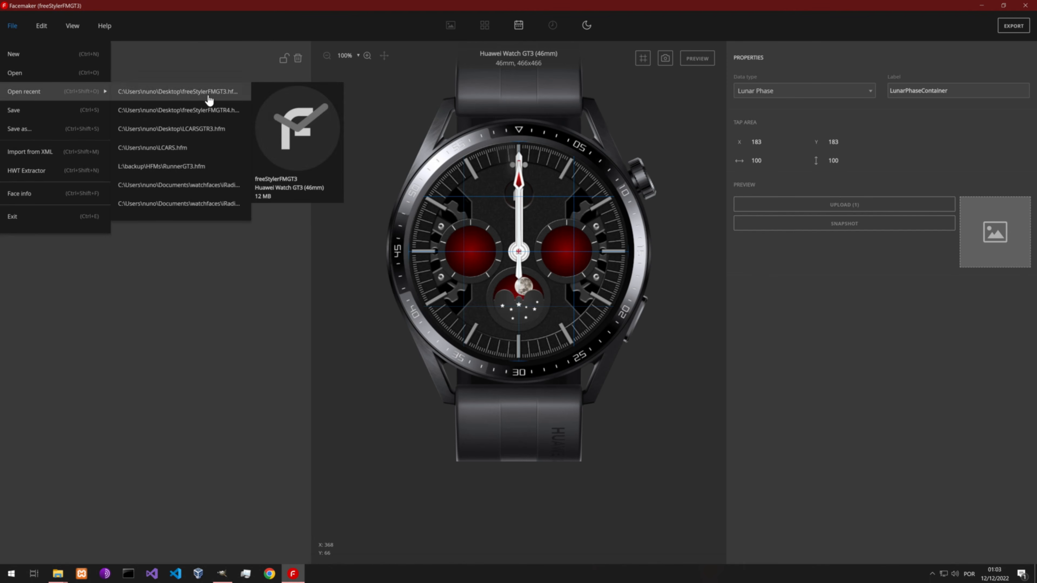
{"action": "left_click", "coordinate": [210, 111]}
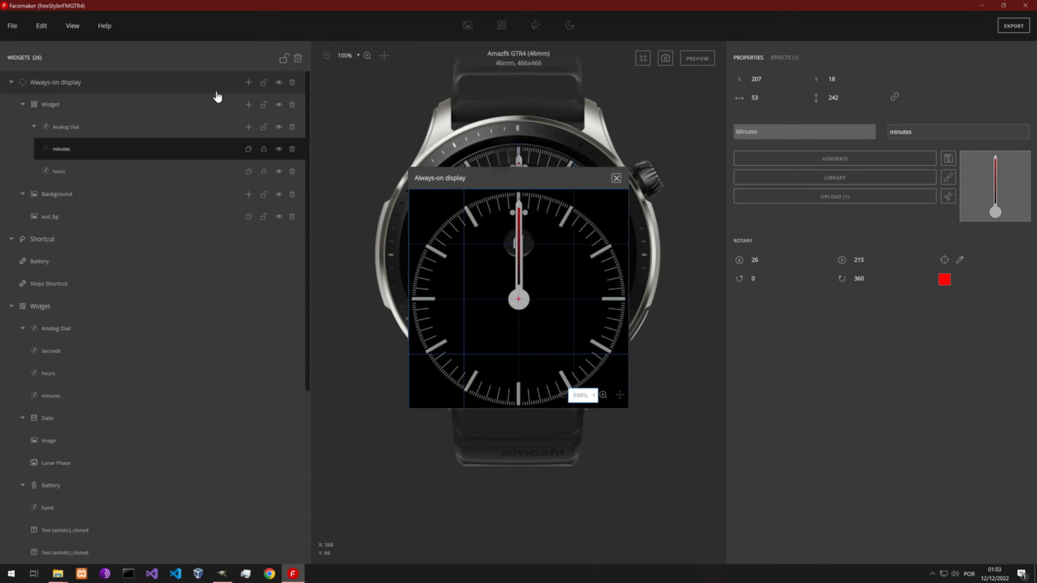
{"action": "left_click", "coordinate": [10, 127]}
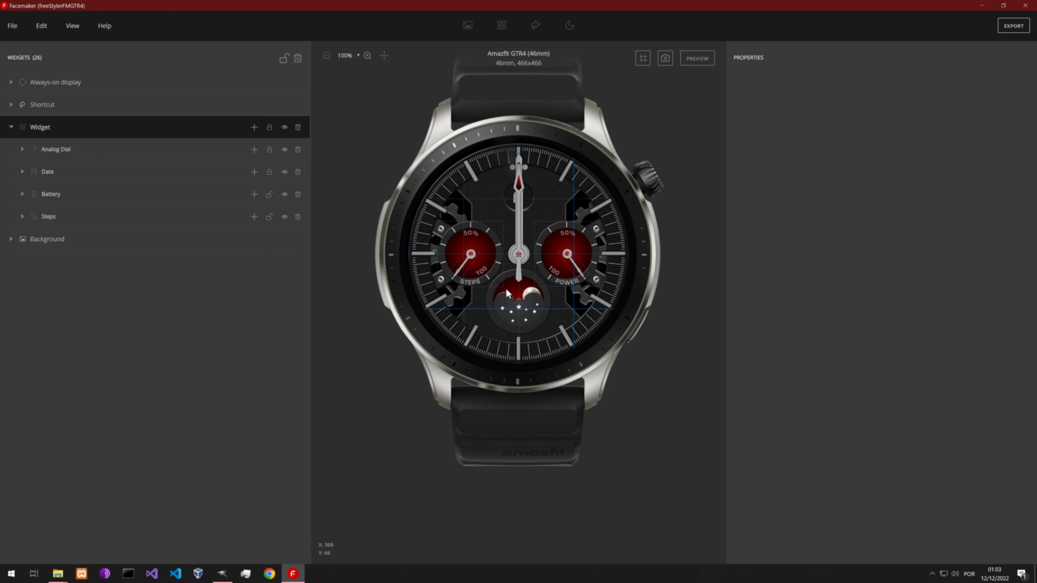
{"action": "scroll", "coordinate": [470, 275], "scroll_direction": "up", "scroll_amount": 4}
{"action": "scroll", "coordinate": [469, 275], "scroll_direction": "down", "scroll_amount": 4}
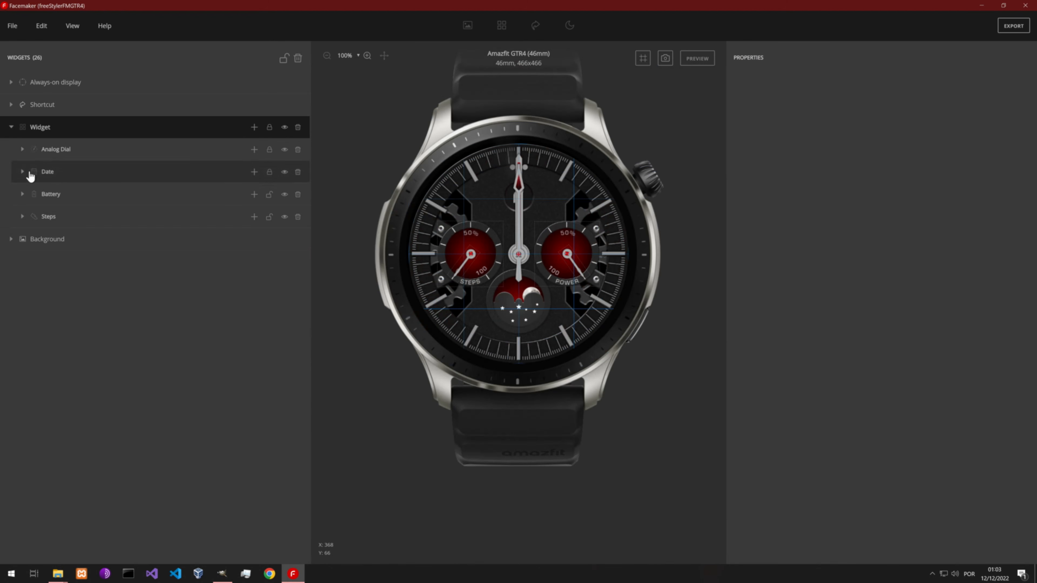
Expand the Battery and Steps containers and examine the properties of the Battery text elements.
{"action": "left_click", "coordinate": [23, 156]}
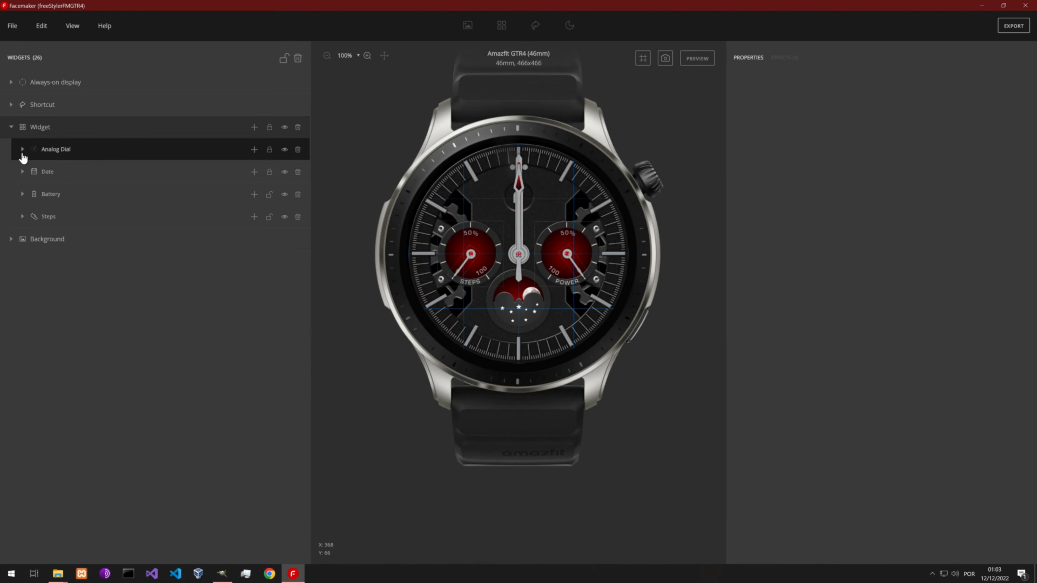
{"action": "left_click", "coordinate": [23, 172]}
{"action": "left_click", "coordinate": [23, 172]}
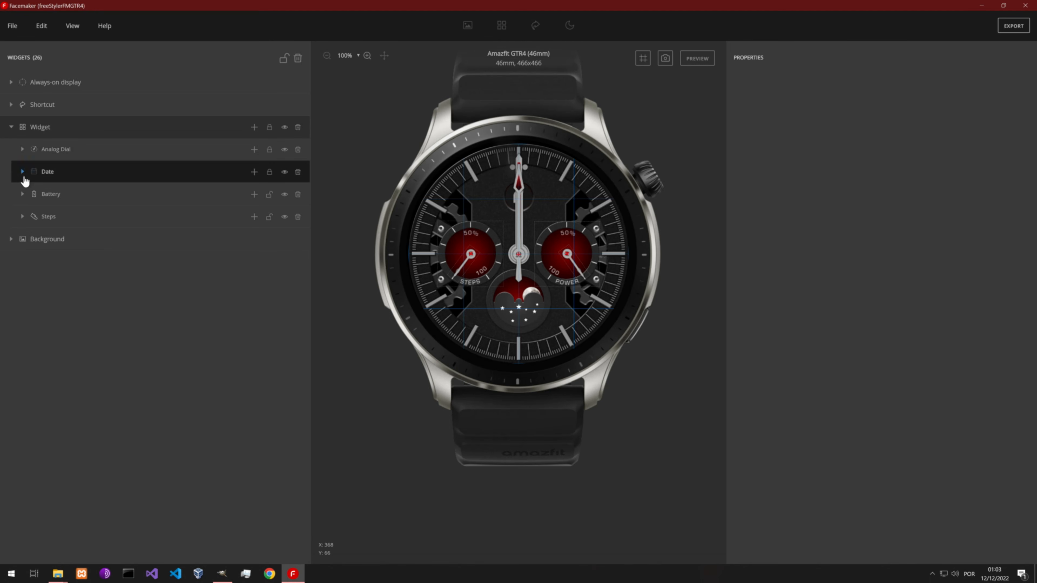
{"action": "left_click", "coordinate": [24, 199]}
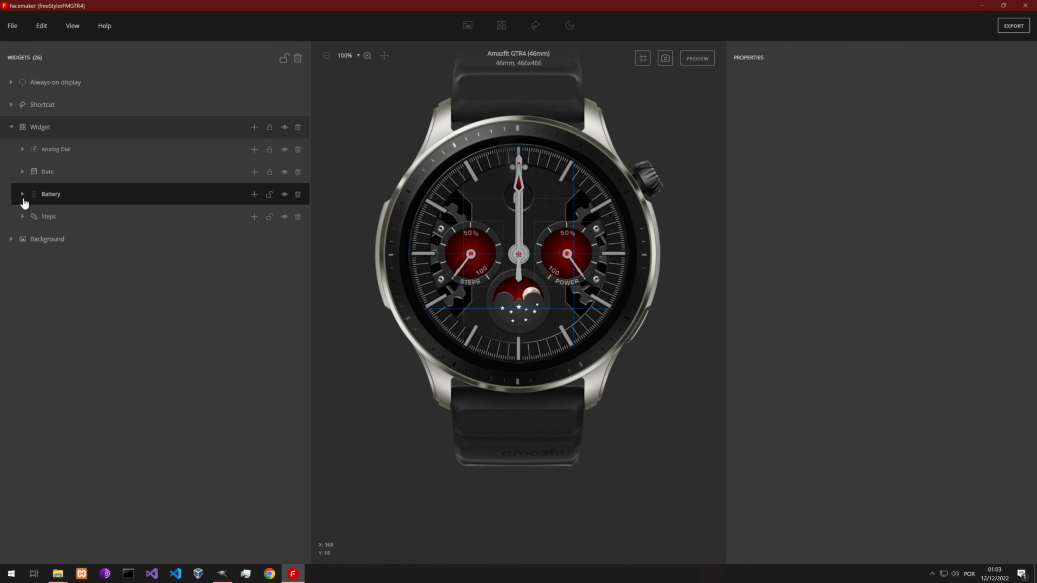
{"action": "left_click", "coordinate": [24, 201]}
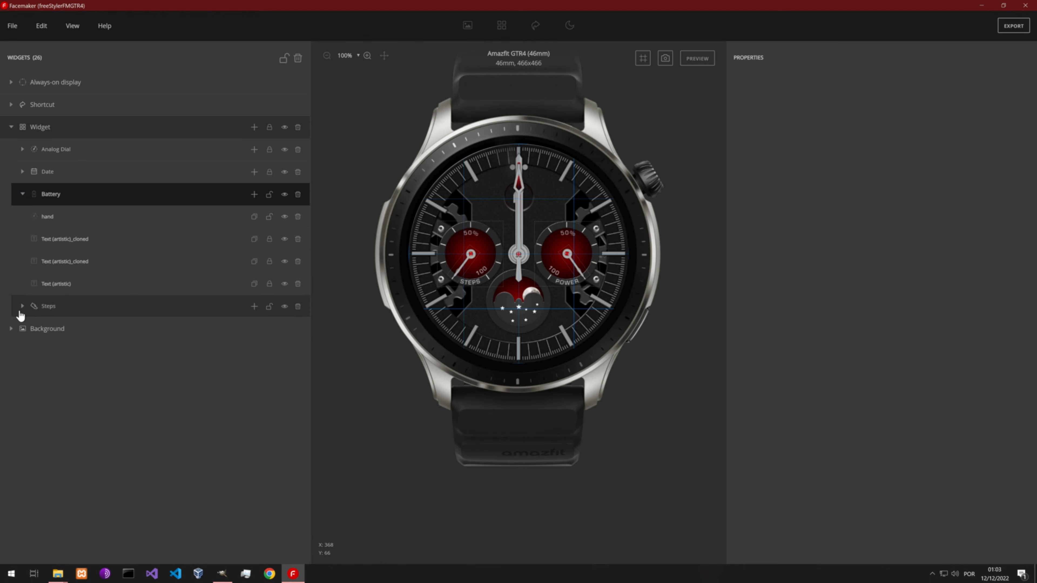
{"action": "left_click", "coordinate": [26, 313]}
{"action": "left_click", "coordinate": [23, 312]}
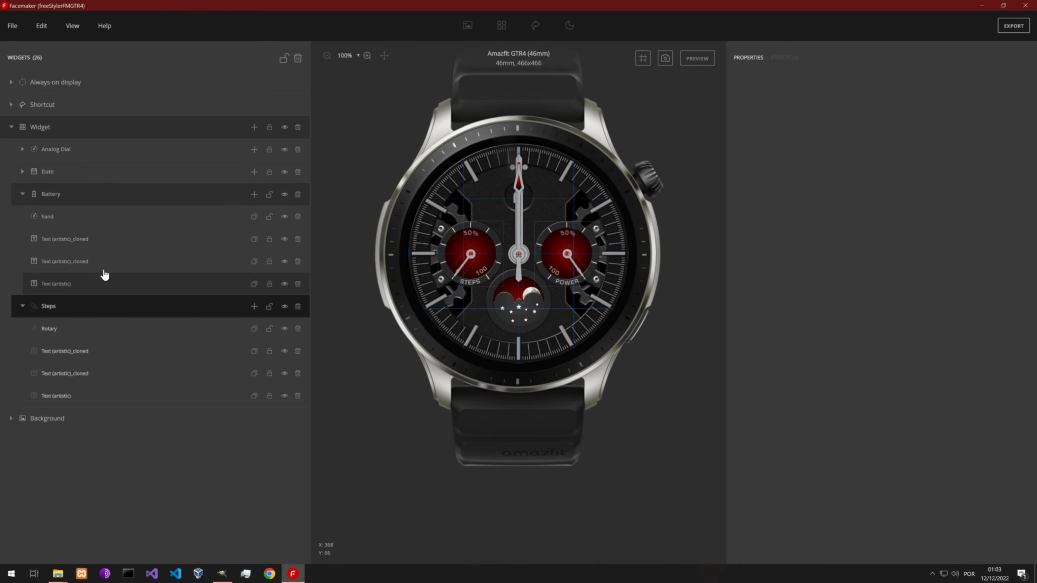
{"action": "left_click", "coordinate": [105, 244]}
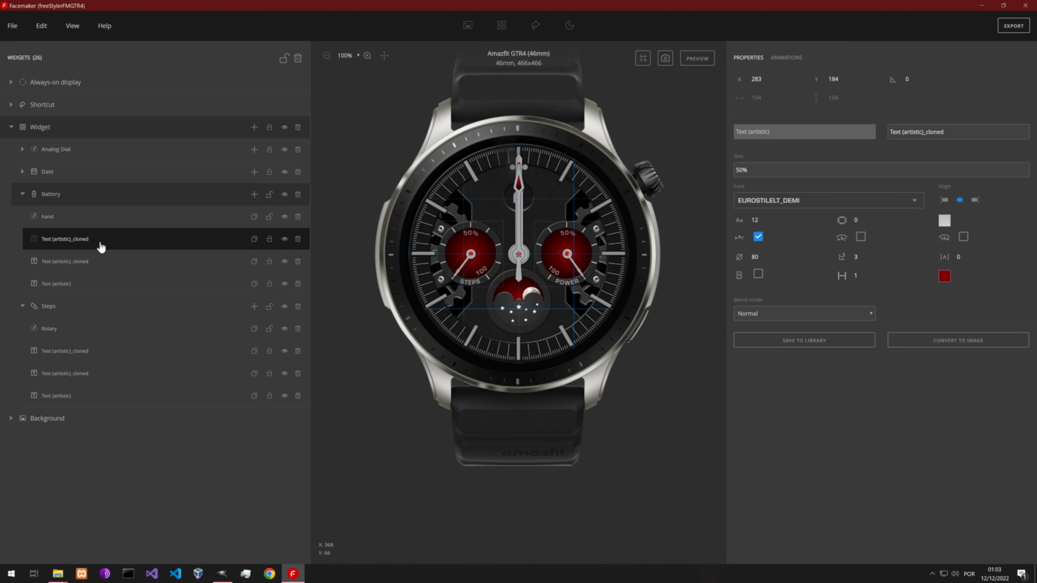
{"action": "left_click", "coordinate": [87, 266]}
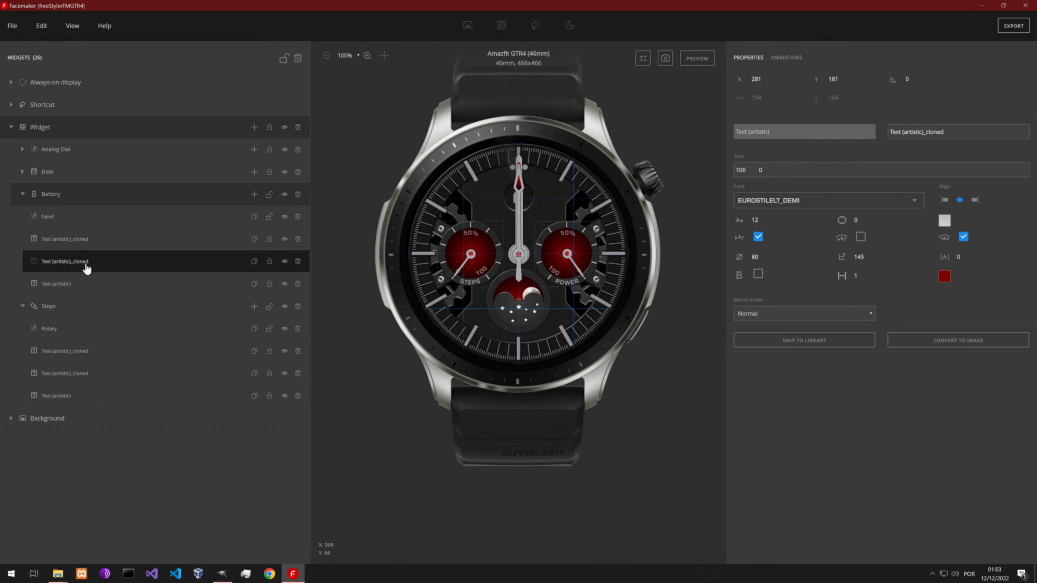
{"action": "left_click", "coordinate": [85, 284]}
Convert the three artistic texts in the Battery container, 50%, 100 0 and POWER, to images.
{"action": "left_click", "coordinate": [87, 245]}
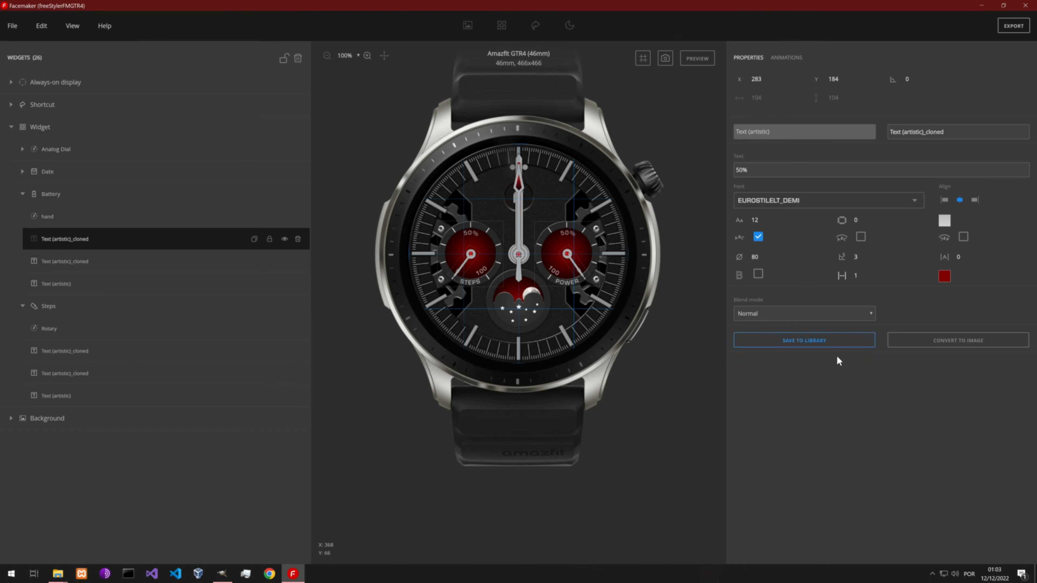
{"action": "left_click", "coordinate": [971, 350]}
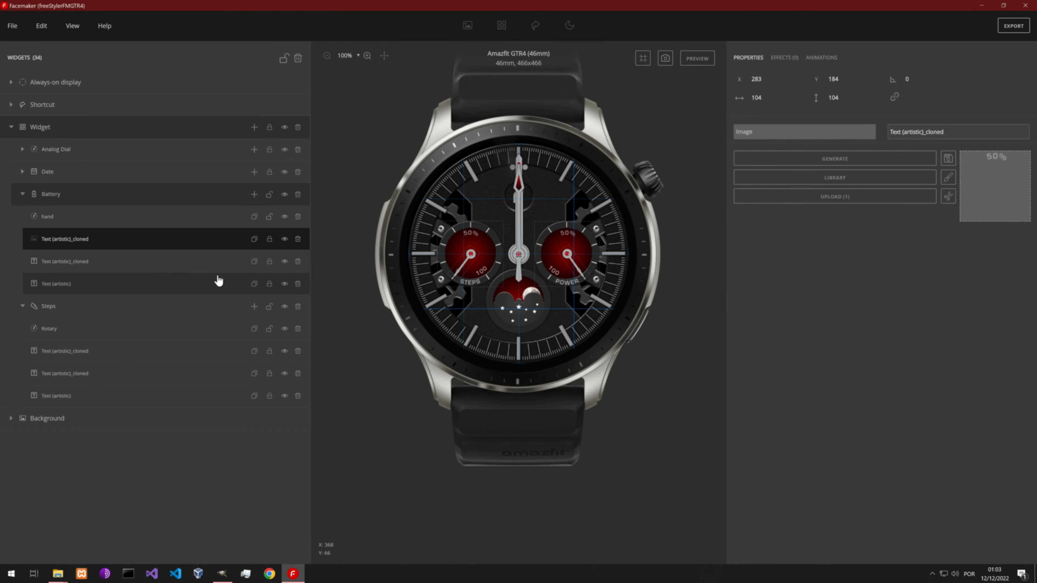
{"action": "left_click", "coordinate": [129, 266]}
{"action": "left_click", "coordinate": [929, 349]}
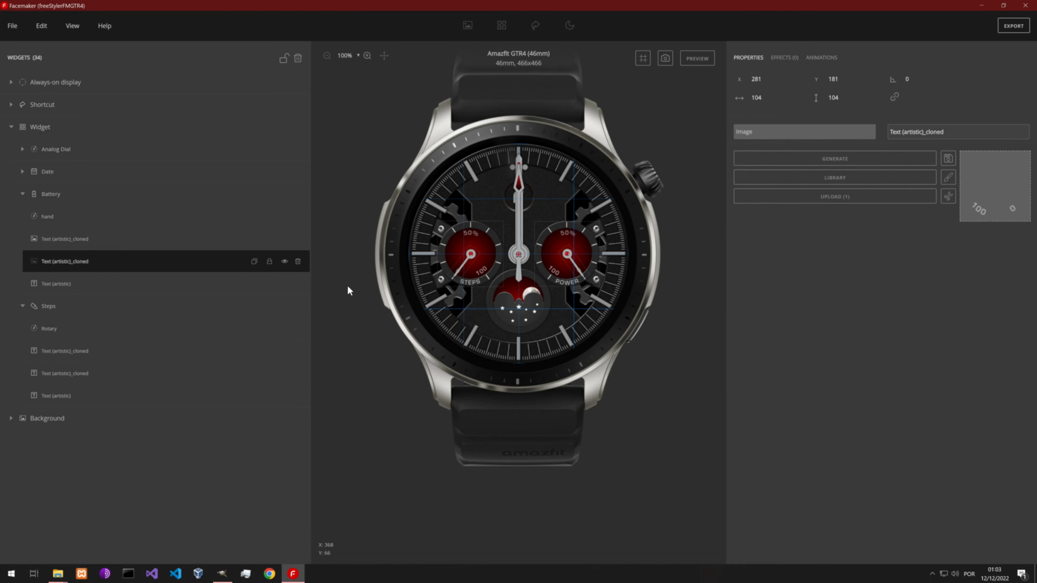
{"action": "left_click", "coordinate": [99, 285]}
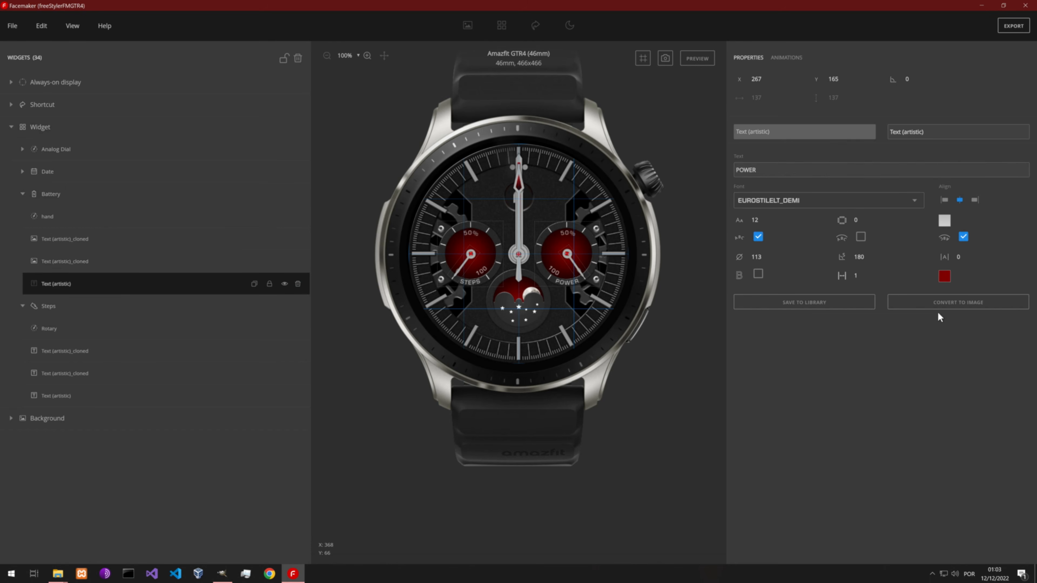
{"action": "left_click", "coordinate": [941, 303]}
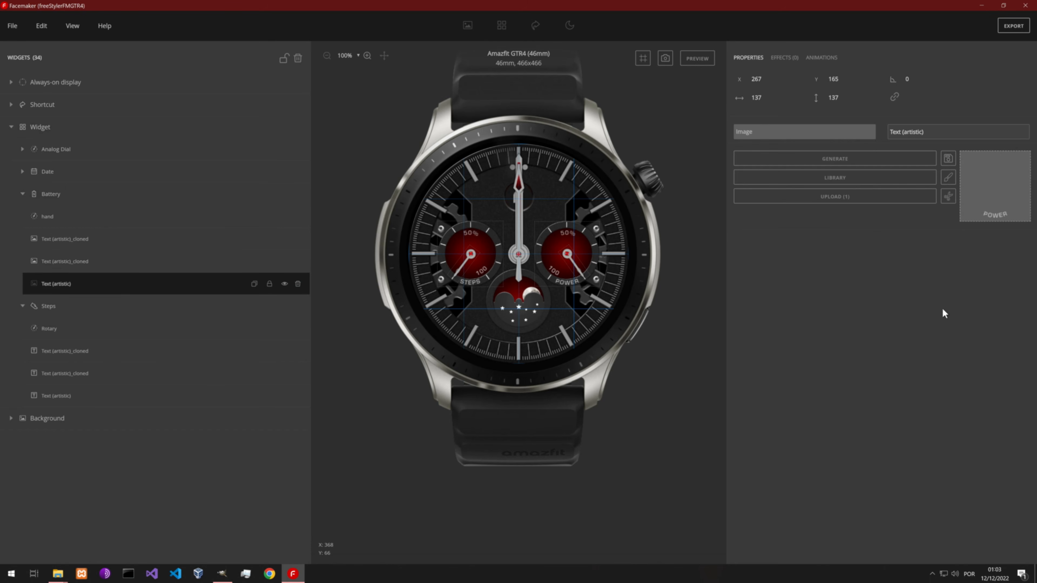
Convert the three artistic texts in the Steps container, 50%, 0 100 and STEPS, to images.
{"action": "left_click", "coordinate": [62, 353]}
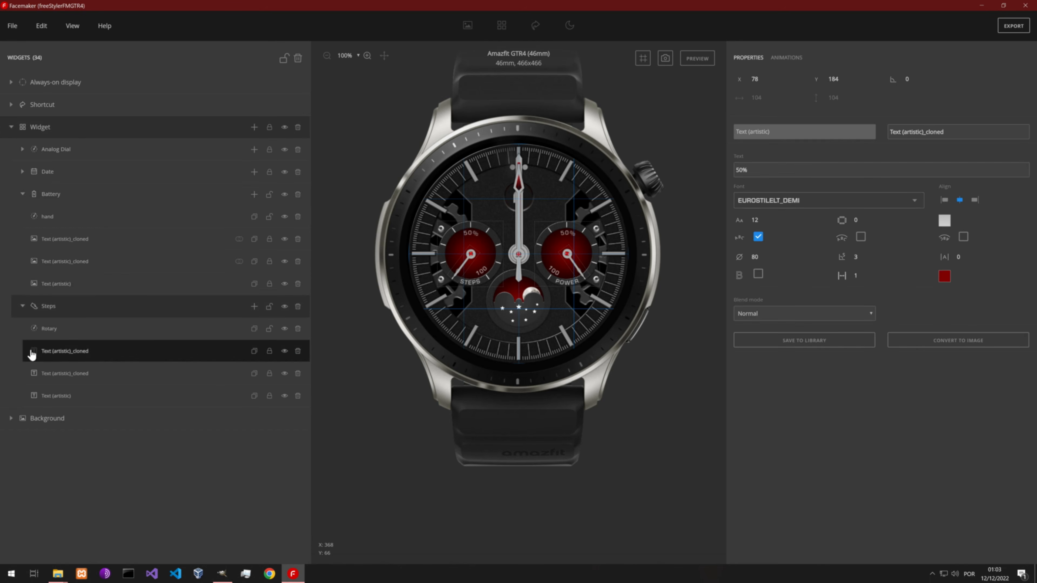
{"action": "left_click", "coordinate": [923, 344]}
{"action": "left_click", "coordinate": [209, 369]}
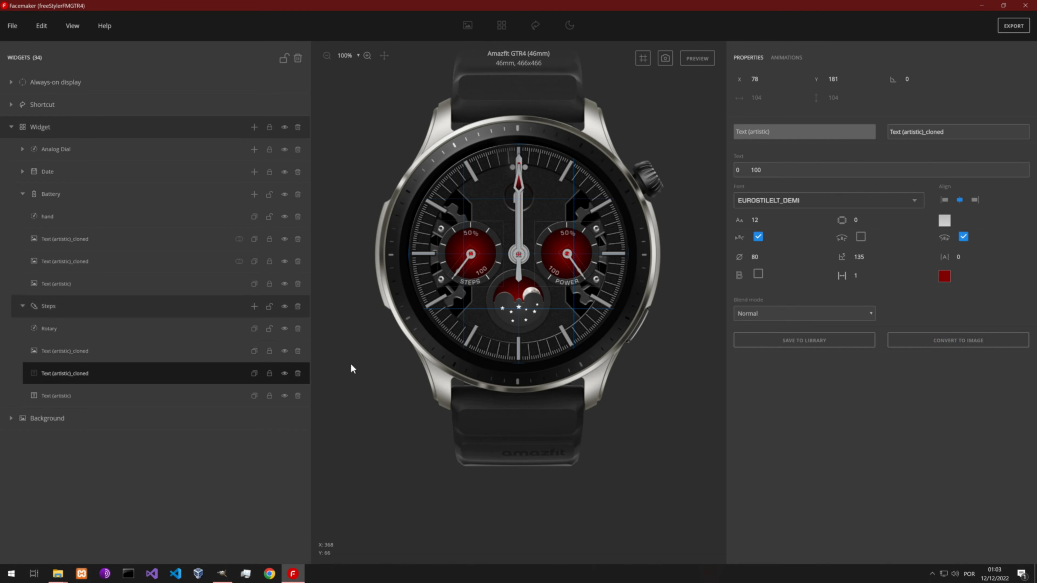
{"action": "left_click", "coordinate": [919, 345]}
{"action": "left_click", "coordinate": [124, 394]}
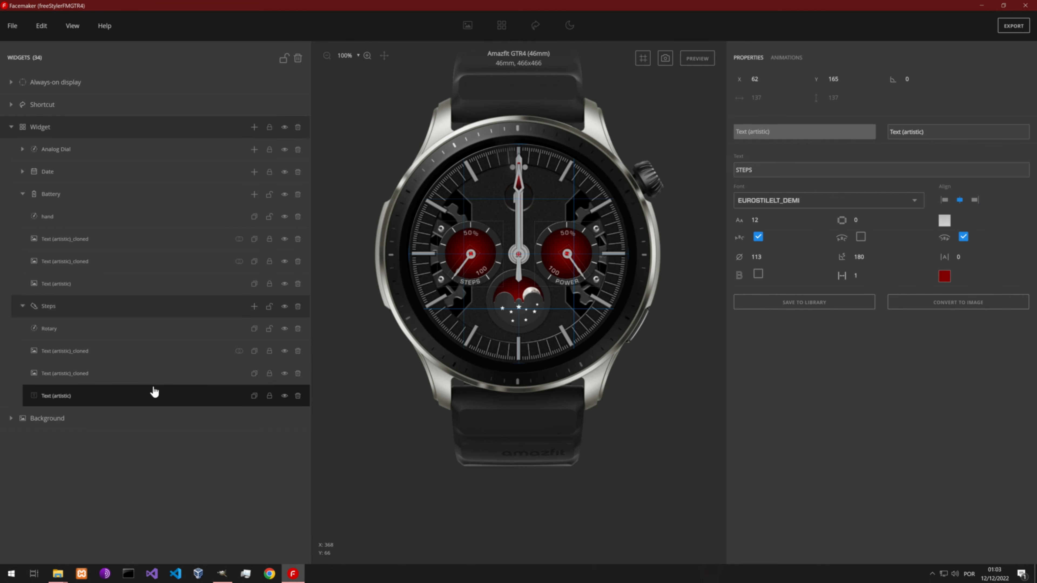
{"action": "left_click", "coordinate": [948, 305]}
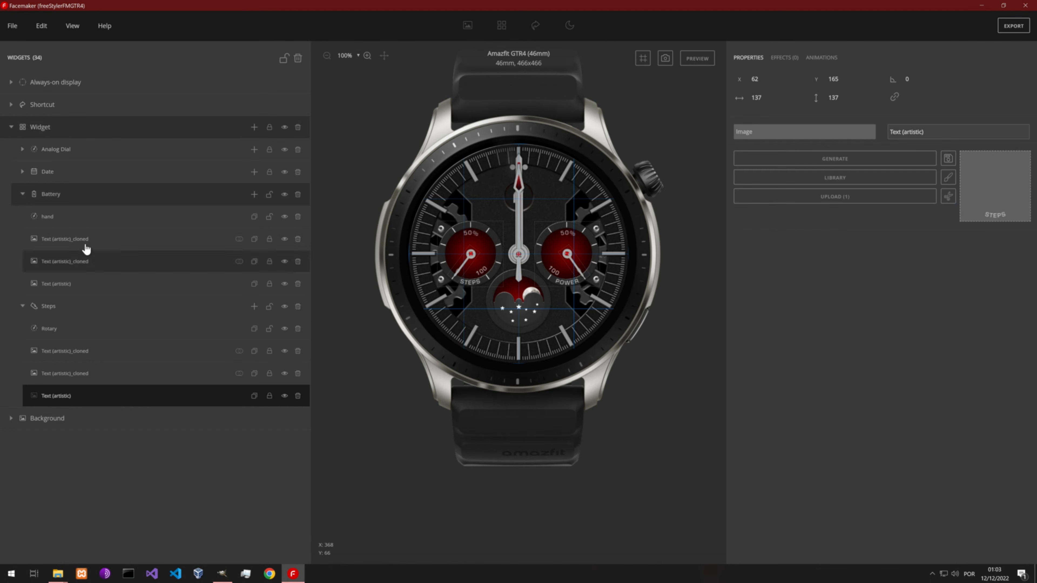
Merge the three Battery label images into a single image and place it below the hand in the widget order.
{"action": "left_click", "coordinate": [77, 240]}
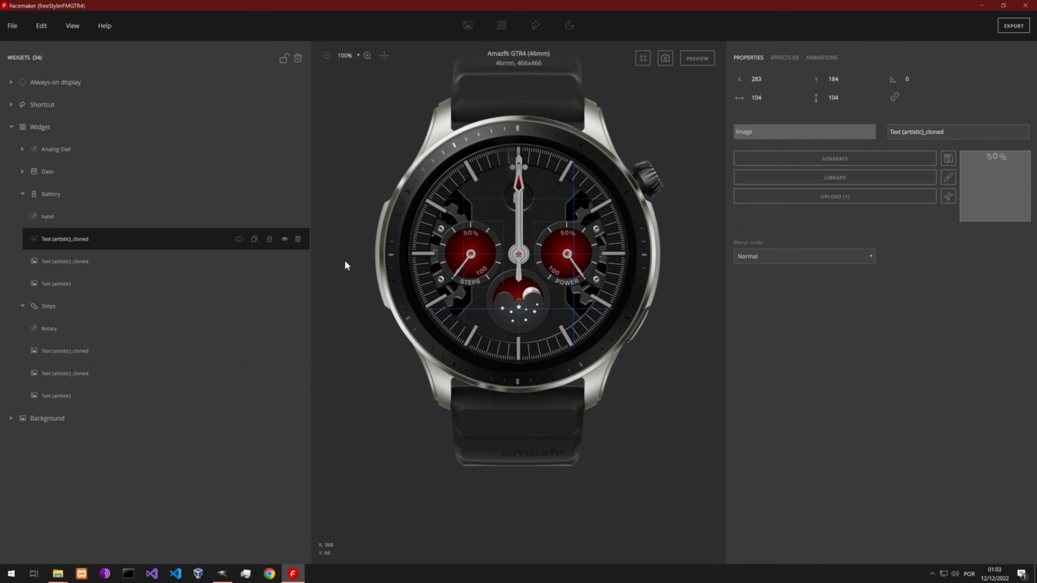
{"action": "left_click", "coordinate": [240, 242]}
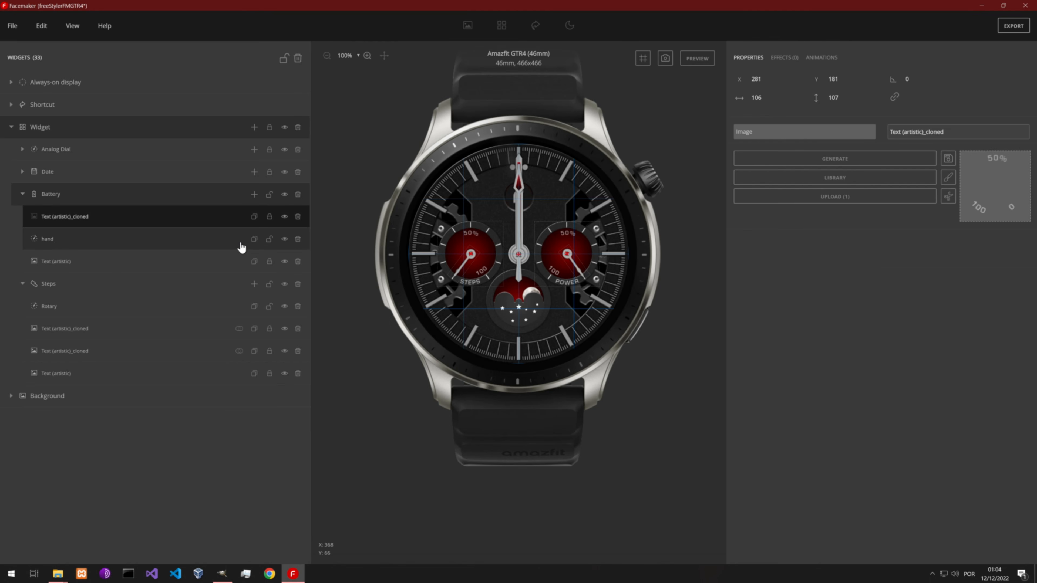
{"action": "left_click_drag", "start_coordinate": [101, 224], "coordinate": [145, 243]}
{"action": "left_click", "coordinate": [239, 240]}
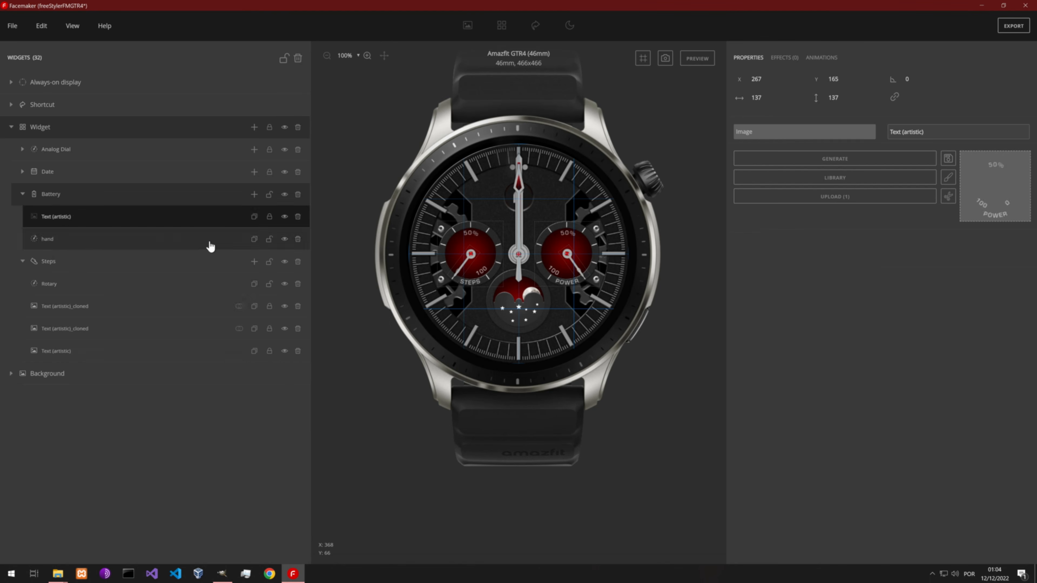
{"action": "left_click_drag", "start_coordinate": [65, 223], "coordinate": [77, 245]}
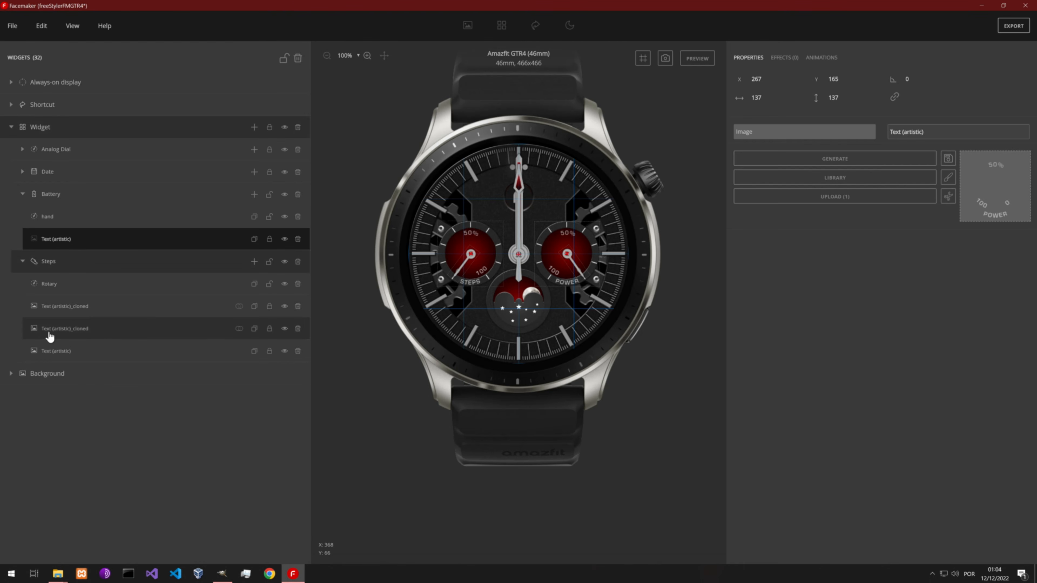
Merge the three Steps label images into a single image, keeping it below the Rotary widget.
{"action": "left_click", "coordinate": [53, 310]}
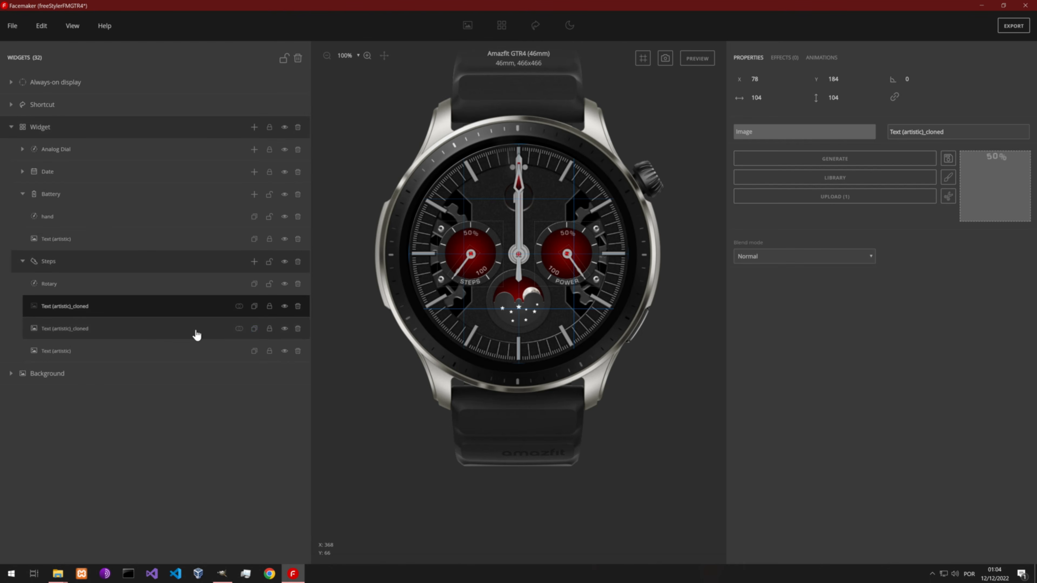
{"action": "left_click", "coordinate": [239, 309]}
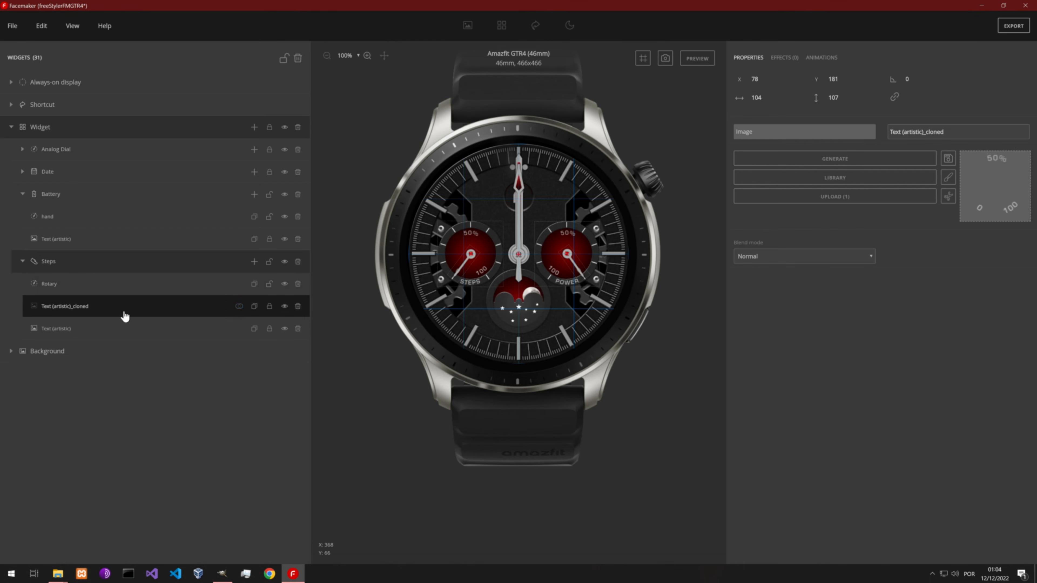
{"action": "left_click", "coordinate": [239, 311]}
{"action": "left_click_drag", "start_coordinate": [42, 305], "coordinate": [35, 291]}
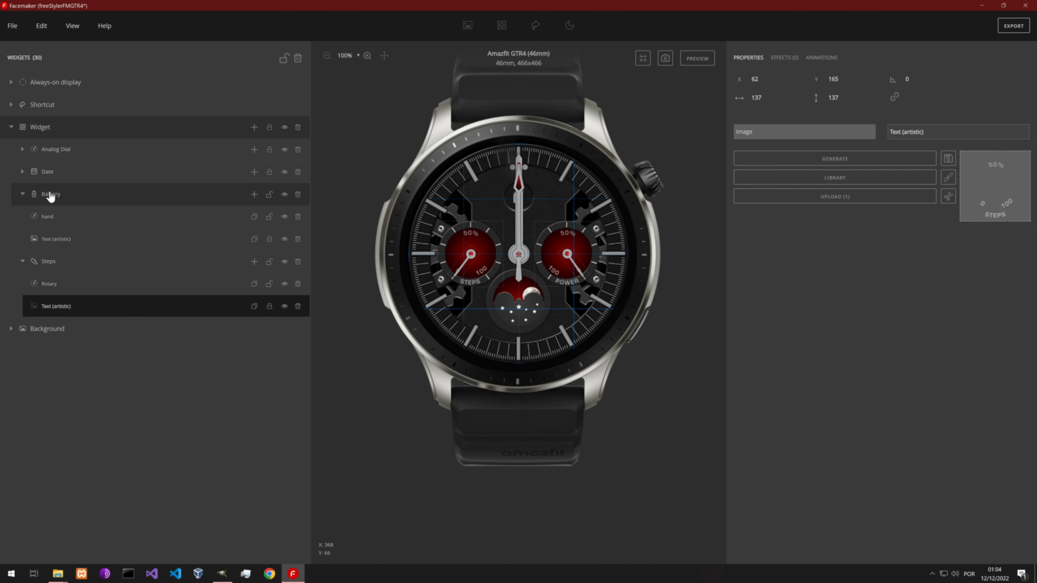
Save the merged Battery label image to disk in the Pictures\watchfaces\freeStylerFM folder.
{"action": "left_click", "coordinate": [42, 244]}
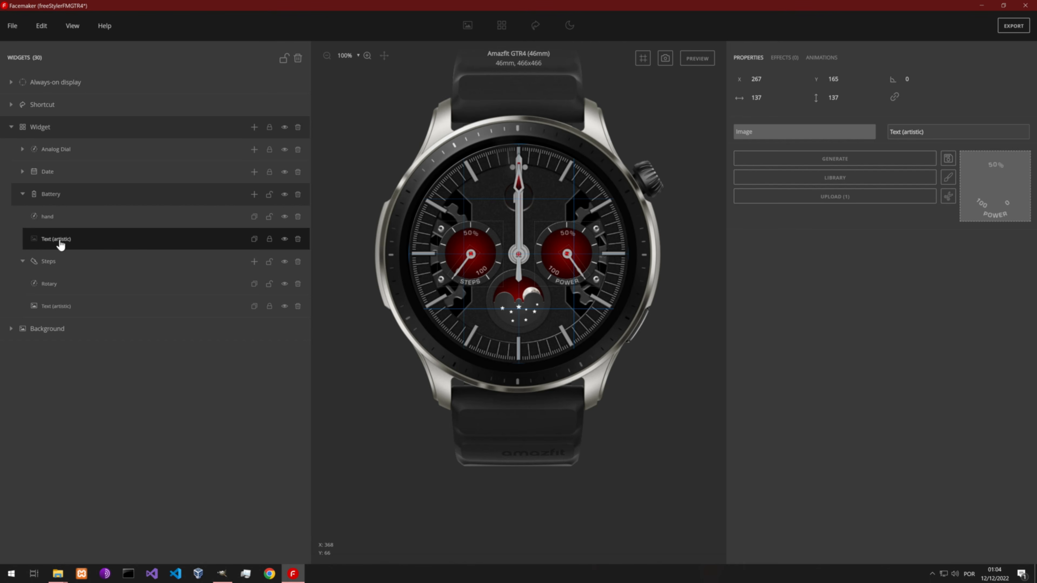
{"action": "left_click", "coordinate": [948, 158]}
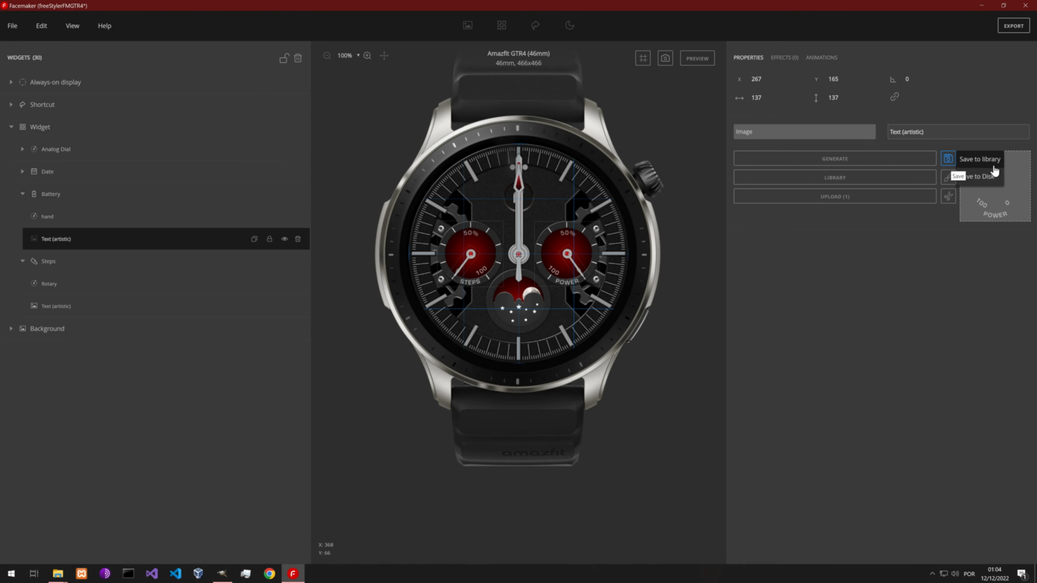
{"action": "left_click", "coordinate": [995, 176]}
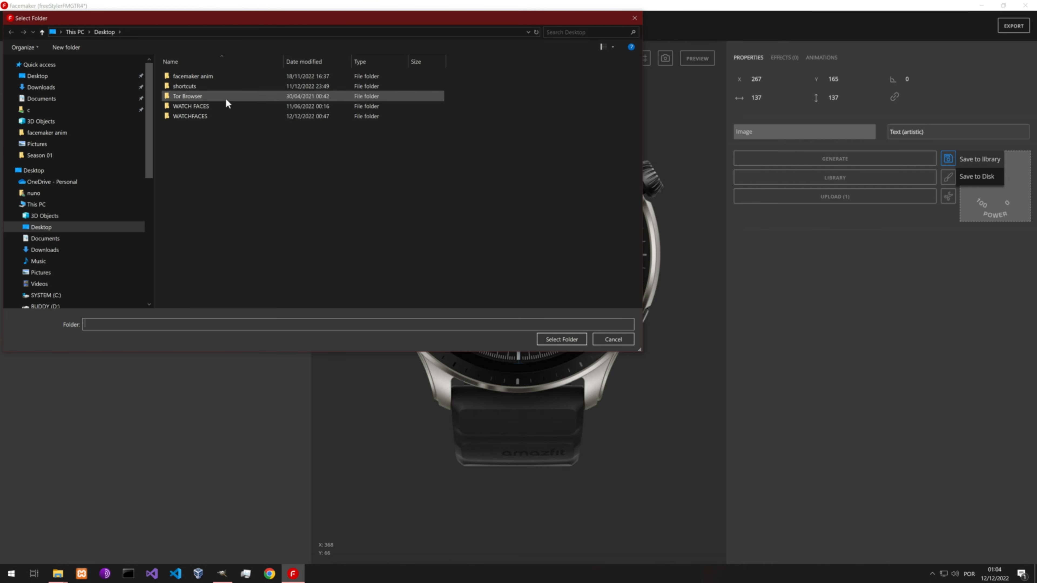
{"action": "left_click", "coordinate": [59, 204]}
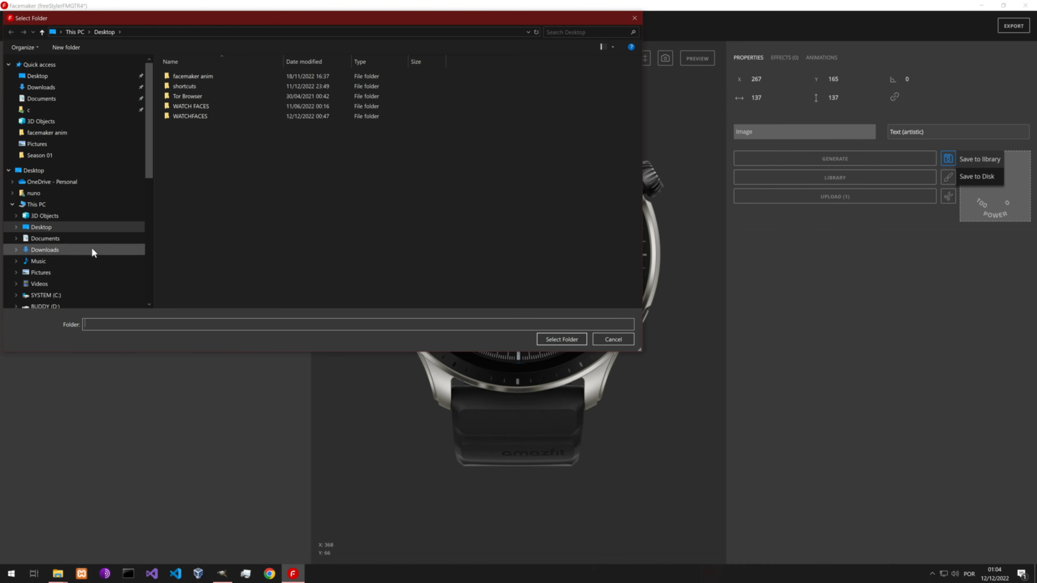
{"action": "scroll", "coordinate": [106, 229], "scroll_direction": "down", "scroll_amount": 1}
{"action": "scroll", "coordinate": [105, 229], "scroll_direction": "down", "scroll_amount": 1}
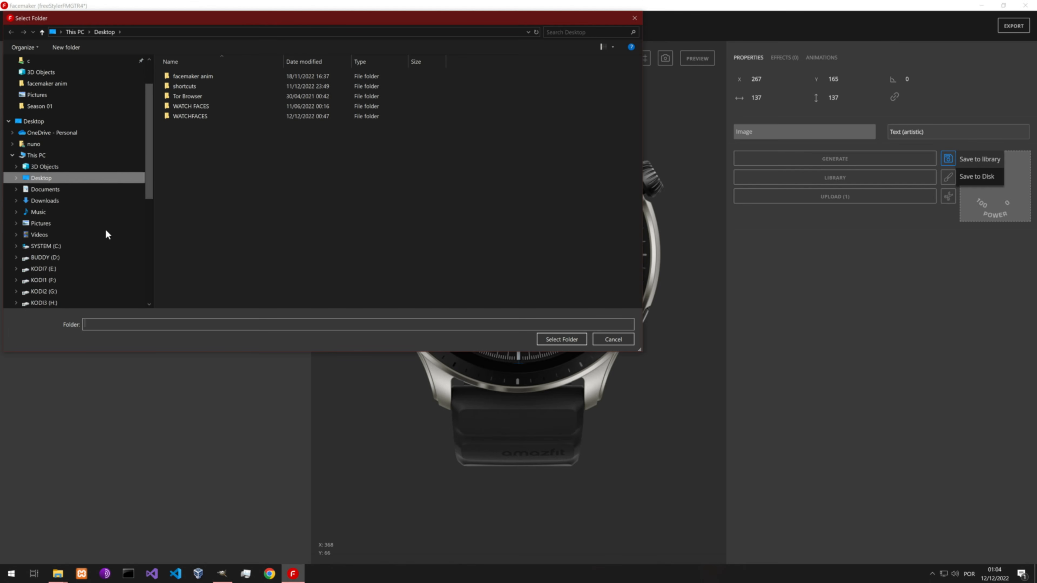
{"action": "left_click", "coordinate": [102, 224]}
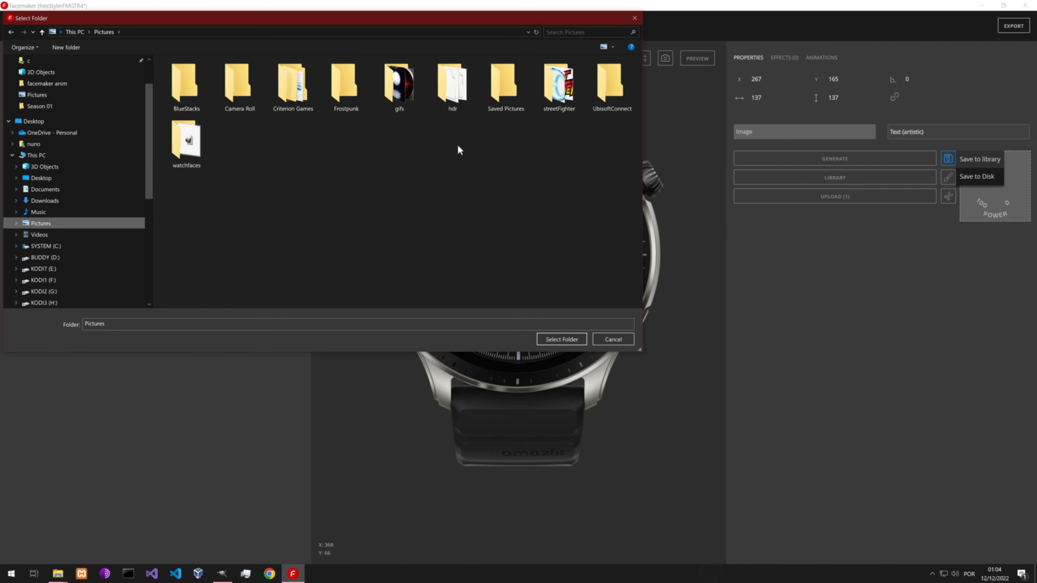
{"action": "double_click", "coordinate": [195, 143]}
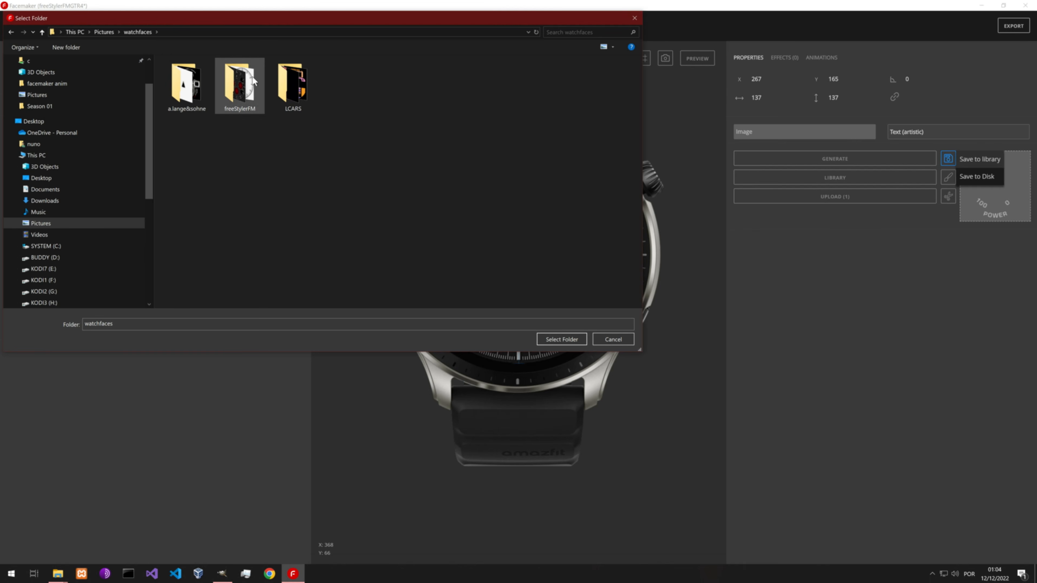
{"action": "double_click", "coordinate": [241, 86]}
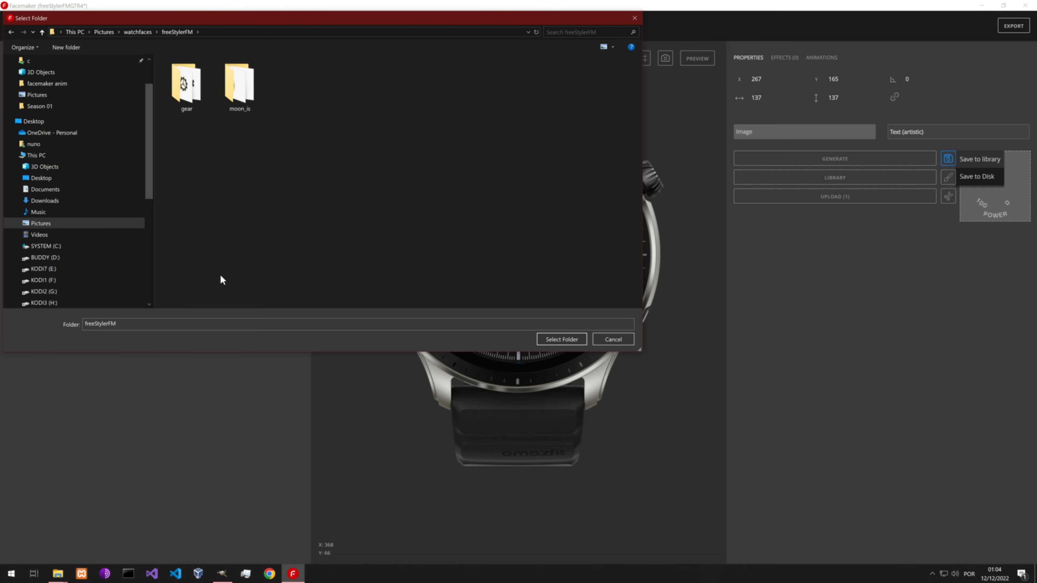
{"action": "left_click", "coordinate": [138, 324]}
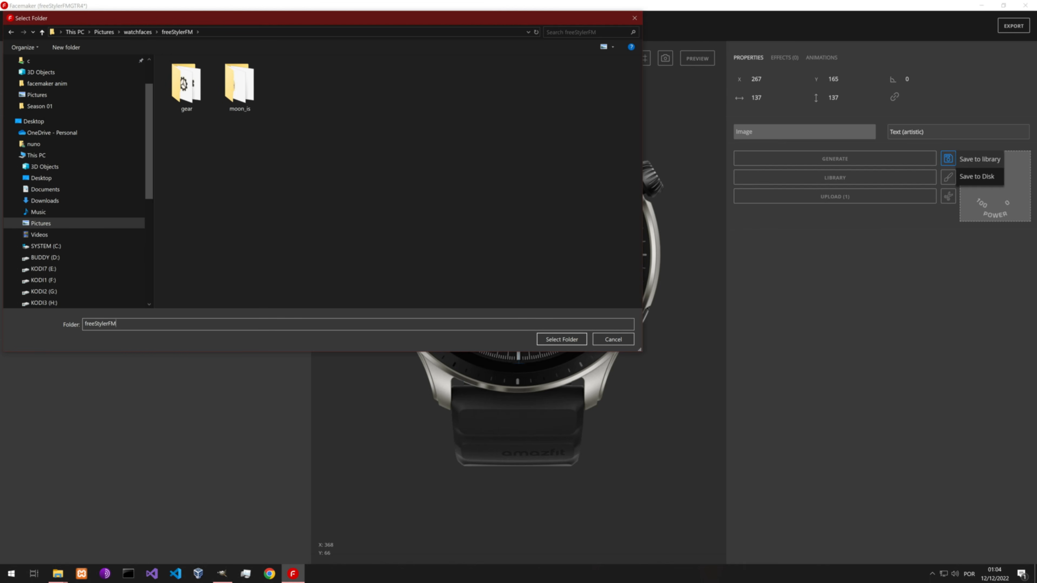
{"action": "left_click", "coordinate": [561, 340]}
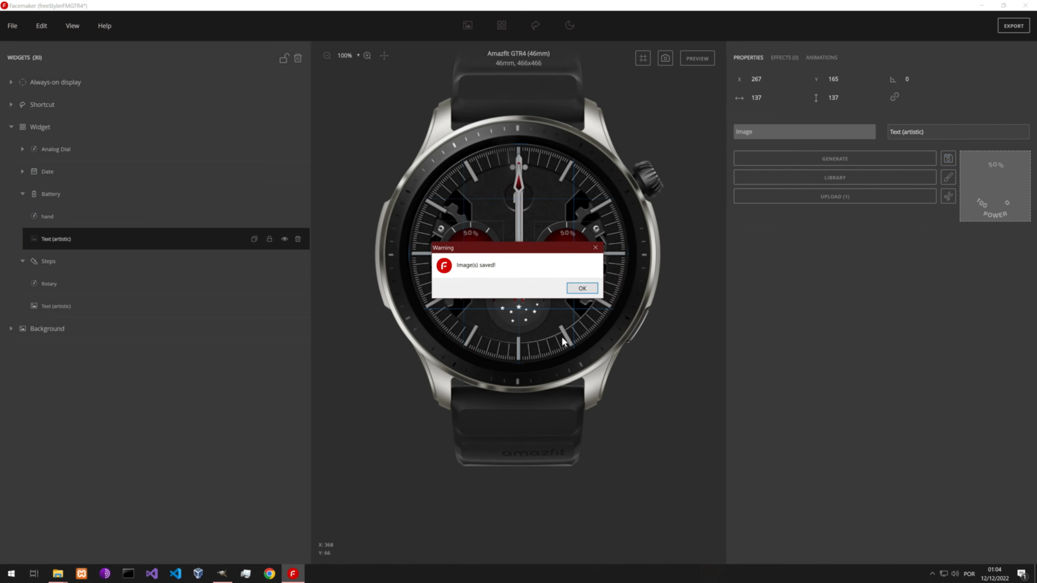
{"action": "left_click", "coordinate": [586, 289]}
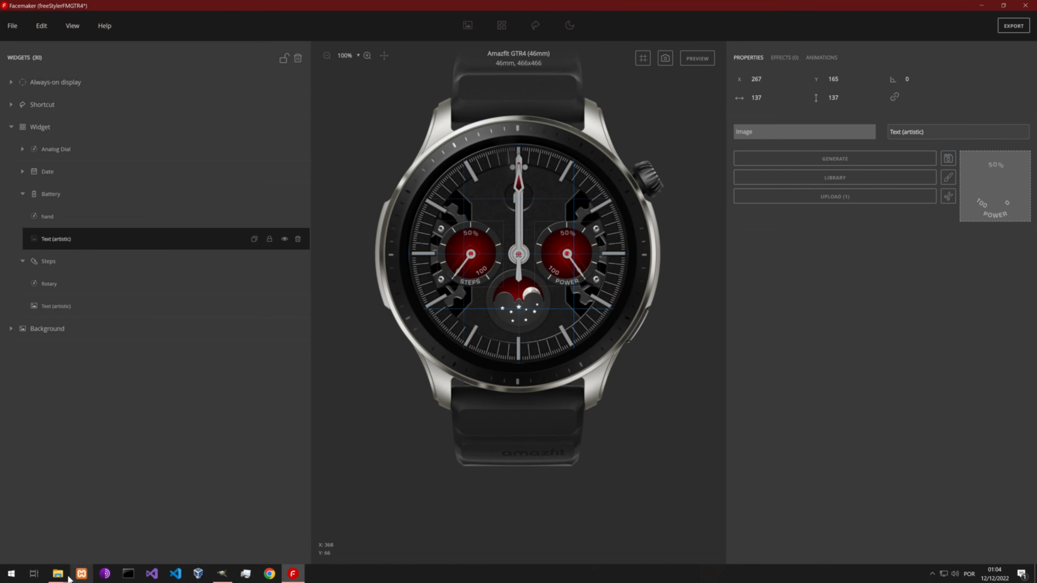
Switch to File Explorer and rename 0.png in the freeStylerFM folder as power_img.png.
{"action": "left_click", "coordinate": [59, 571]}
{"action": "left_click", "coordinate": [81, 543]}
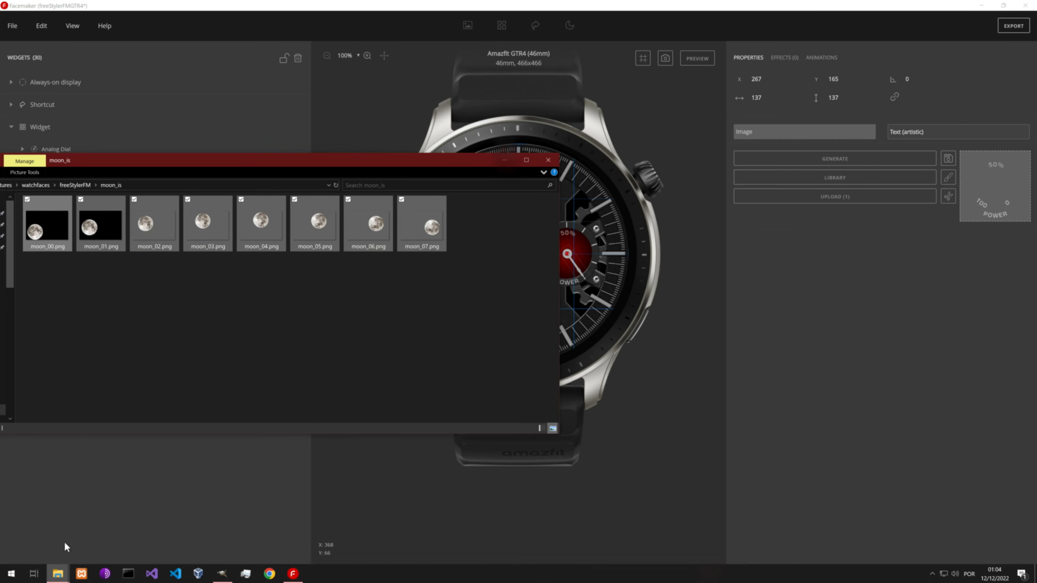
{"action": "left_click", "coordinate": [75, 186]}
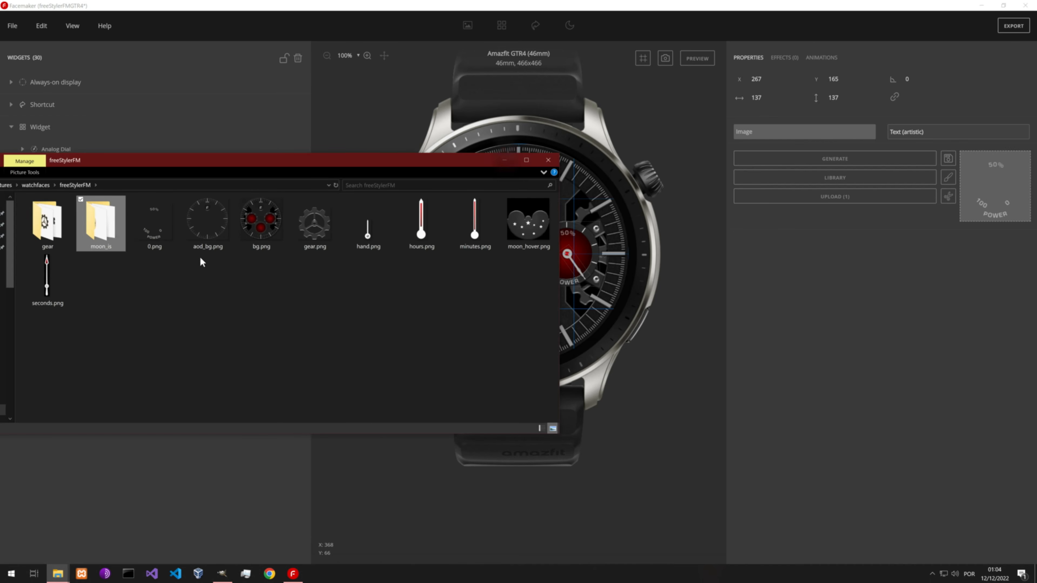
{"action": "left_click", "coordinate": [159, 243]}
{"action": "left_click", "coordinate": [159, 243]}
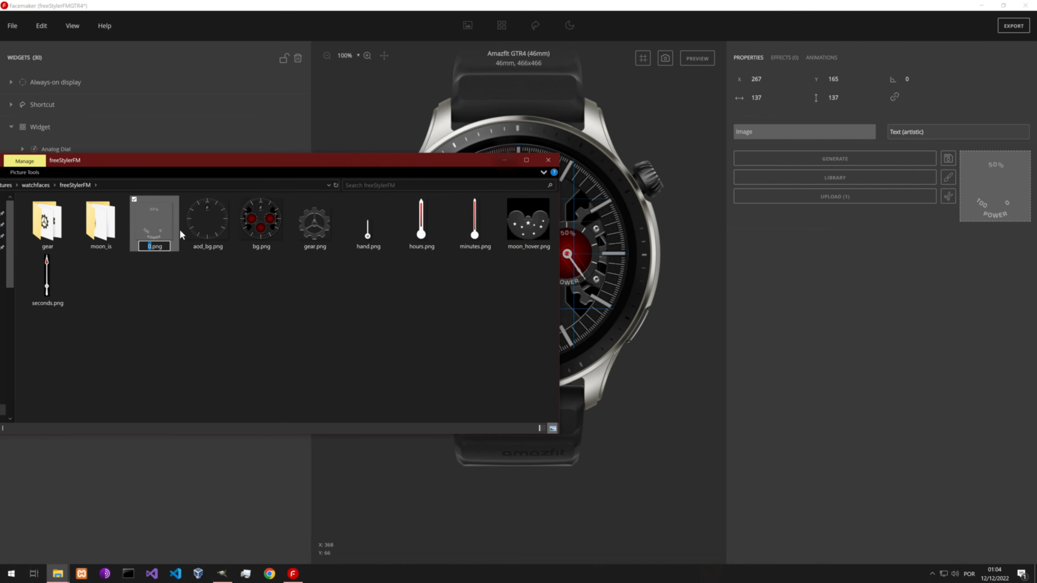
{"action": "type", "text": "power_img"}
{"action": "key", "text": "Return"}
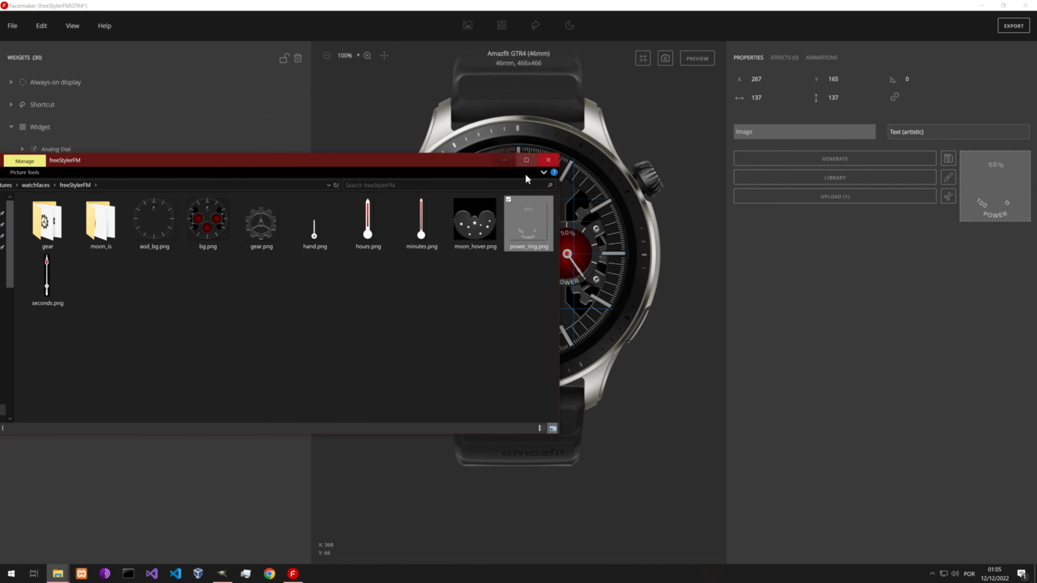
{"action": "left_click", "coordinate": [506, 162]}
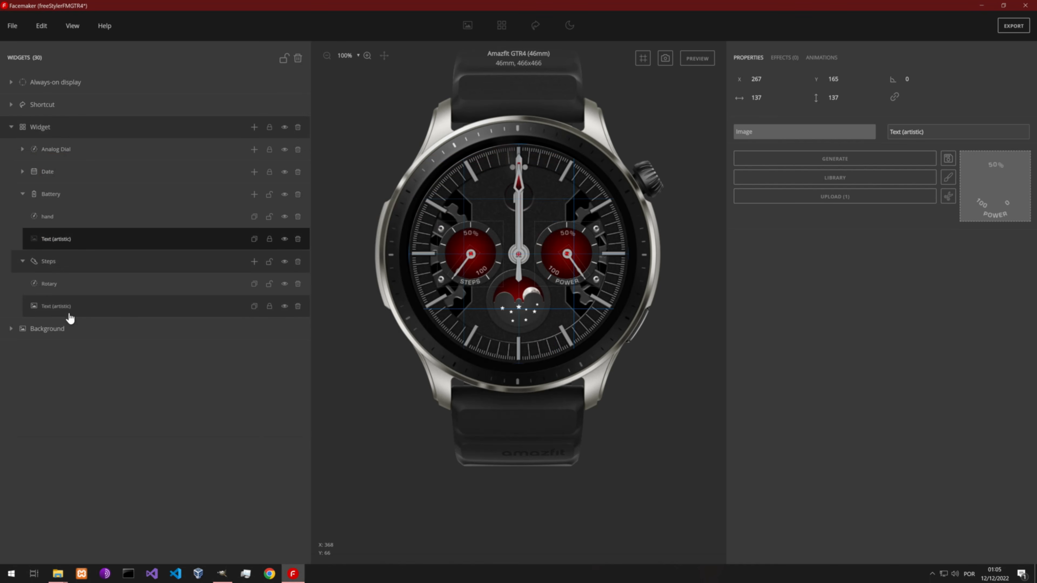
Save the merged Steps label image from Facemaker to disk in the same freeStylerFM folder.
{"action": "left_click", "coordinate": [57, 307]}
{"action": "mouse_move", "coordinate": [948, 160]}
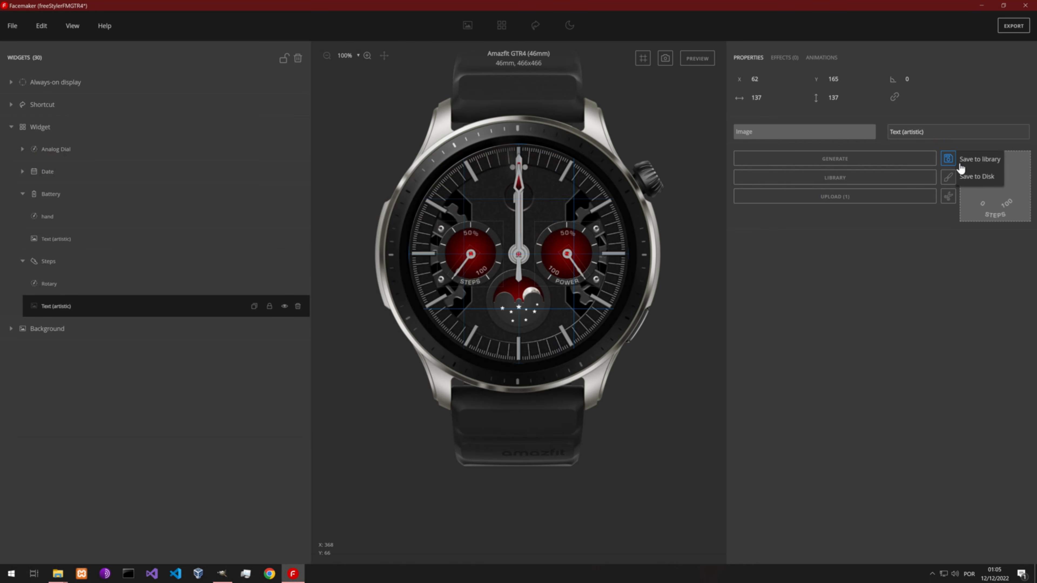
{"action": "left_click", "coordinate": [976, 176]}
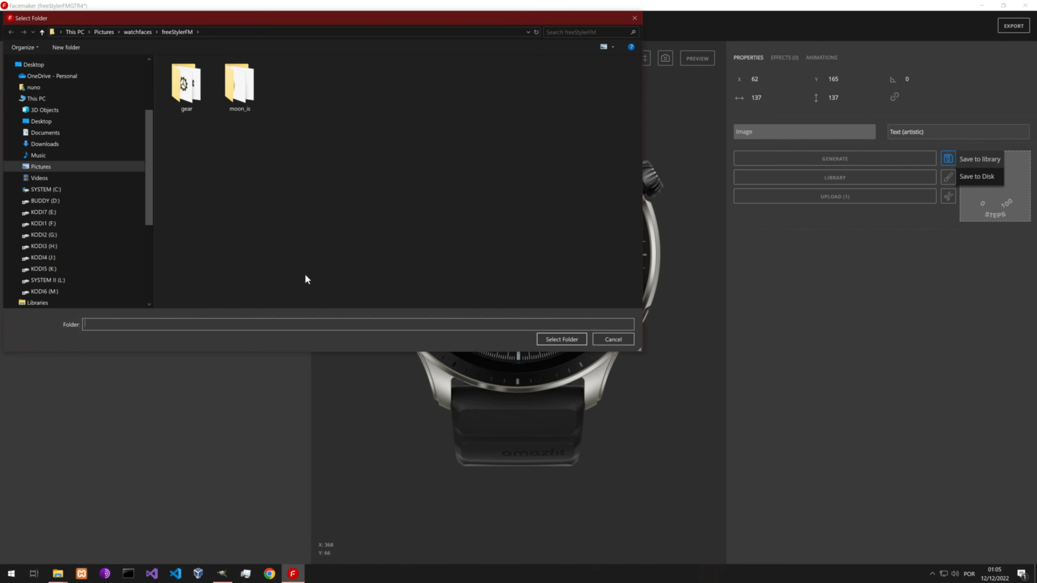
{"action": "left_click", "coordinate": [574, 340]}
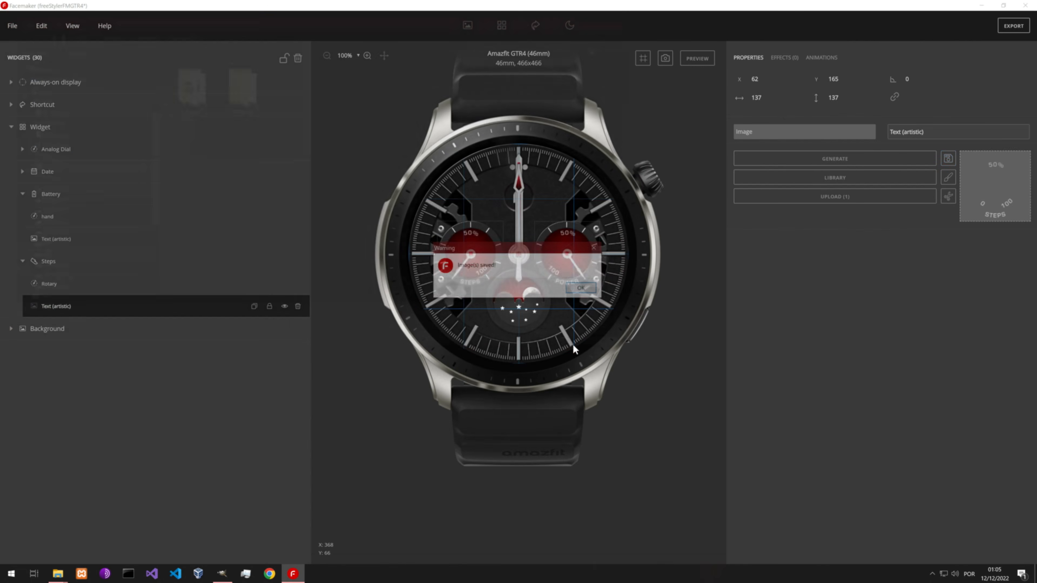
{"action": "left_click", "coordinate": [582, 291]}
Switch to the freeStylerFM folder in File Explorer and rename 0.png as steps_img.png.
{"action": "left_click", "coordinate": [981, 5]}
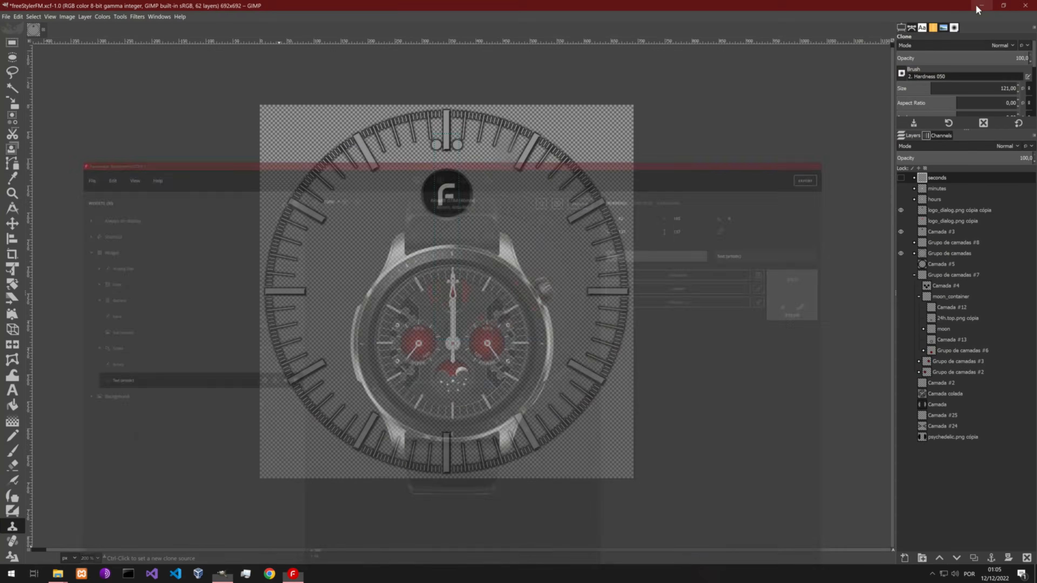
{"action": "left_click", "coordinate": [981, 6]}
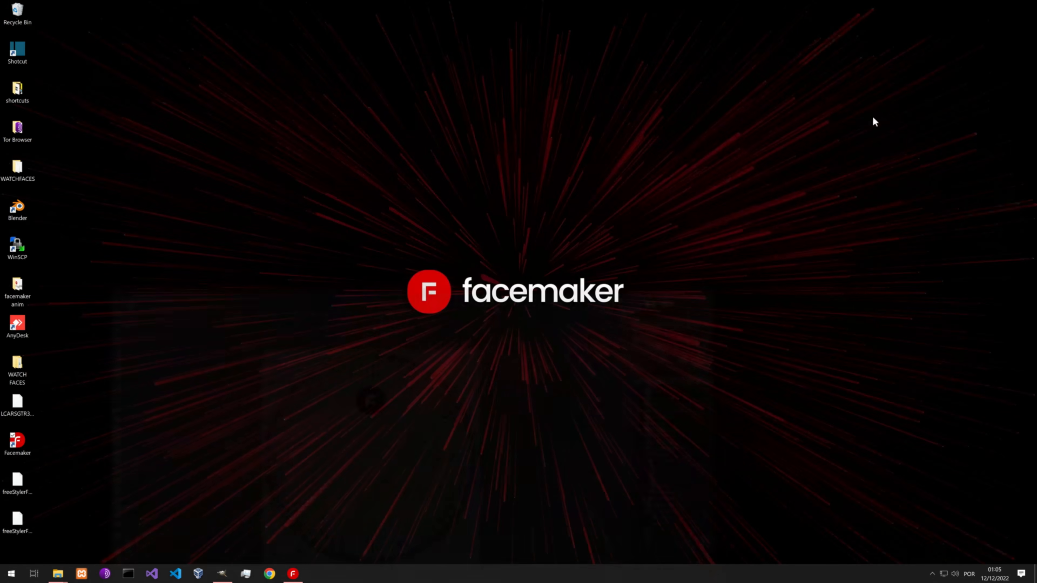
{"action": "mouse_move", "coordinate": [68, 576]}
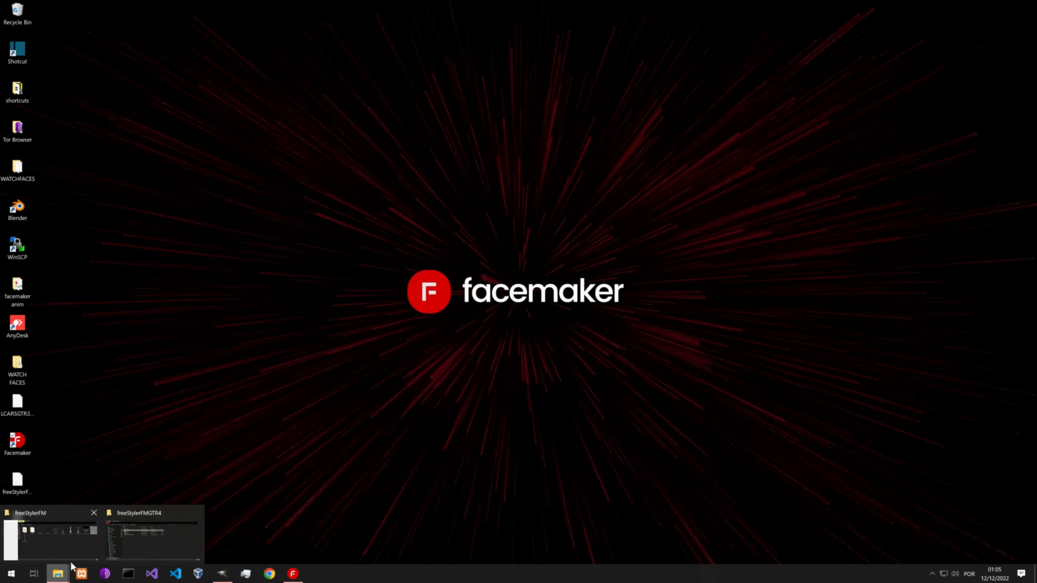
{"action": "left_click", "coordinate": [72, 541]}
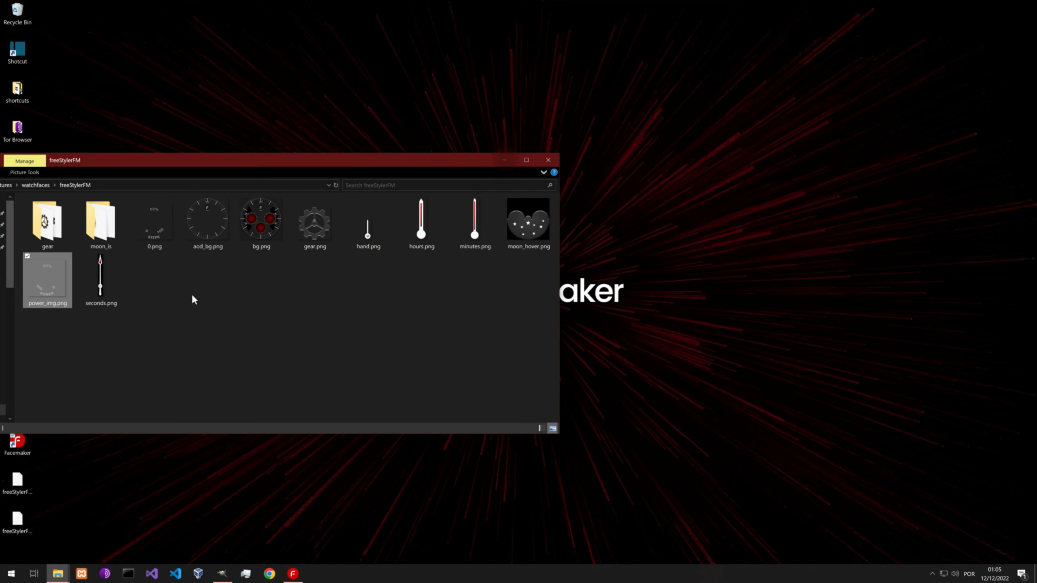
{"action": "left_click", "coordinate": [154, 246]}
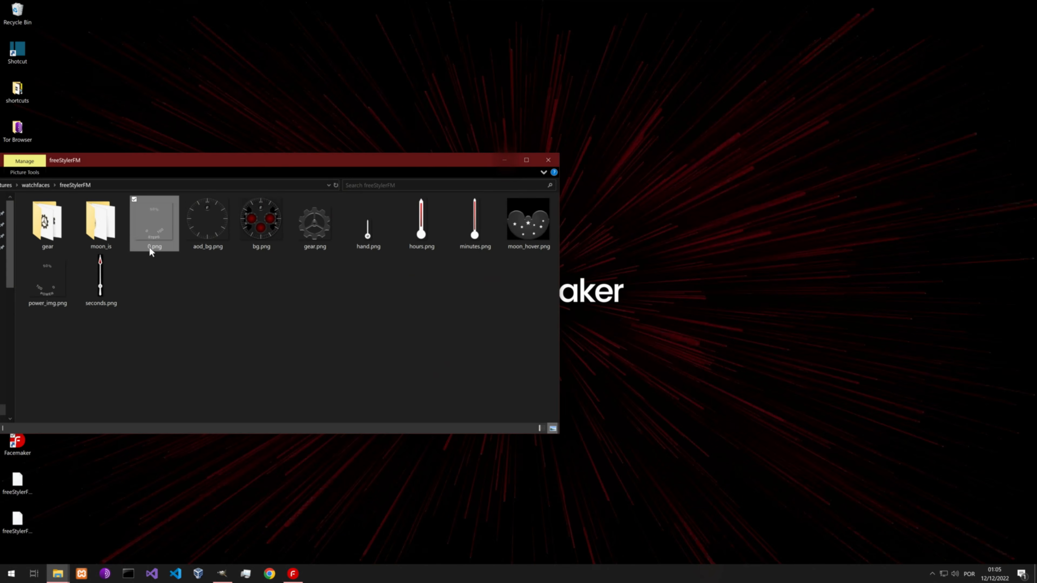
{"action": "left_click", "coordinate": [150, 249]}
{"action": "type", "text": "steps_"}
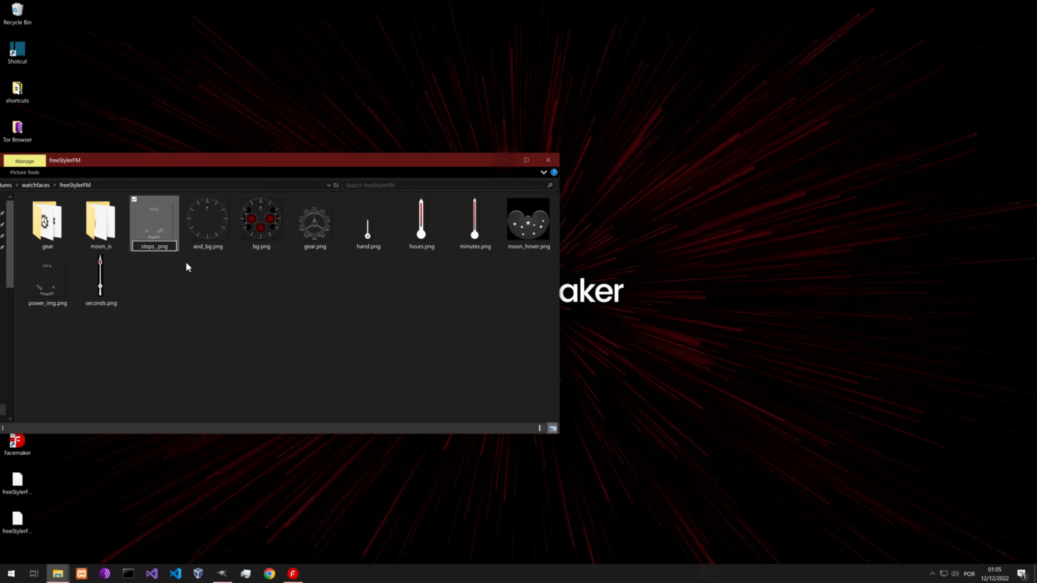
{"action": "type", "text": "img"}
{"action": "key", "text": "Return"}
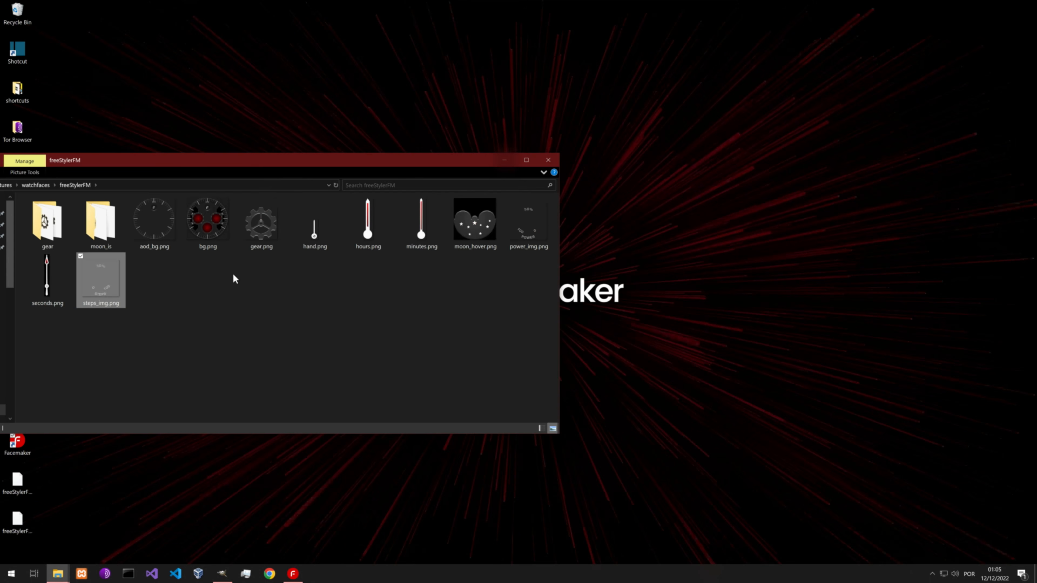
Switch back to Facemaker and open the recent project freeStylerFMGT3.
{"action": "left_click", "coordinate": [292, 573]}
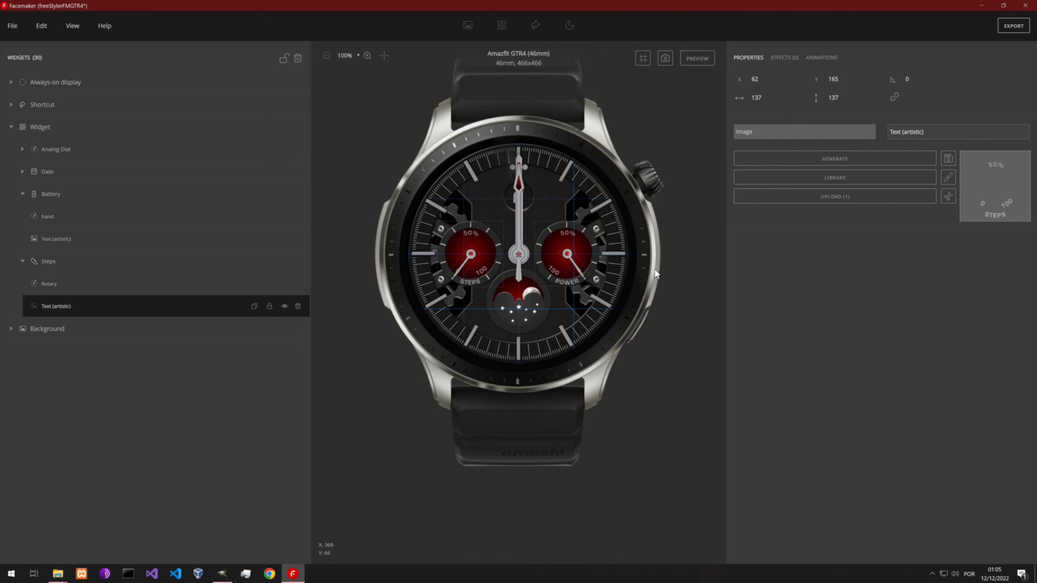
{"action": "left_click", "coordinate": [15, 28]}
{"action": "mouse_move", "coordinate": [40, 96]}
{"action": "mouse_move", "coordinate": [188, 97]}
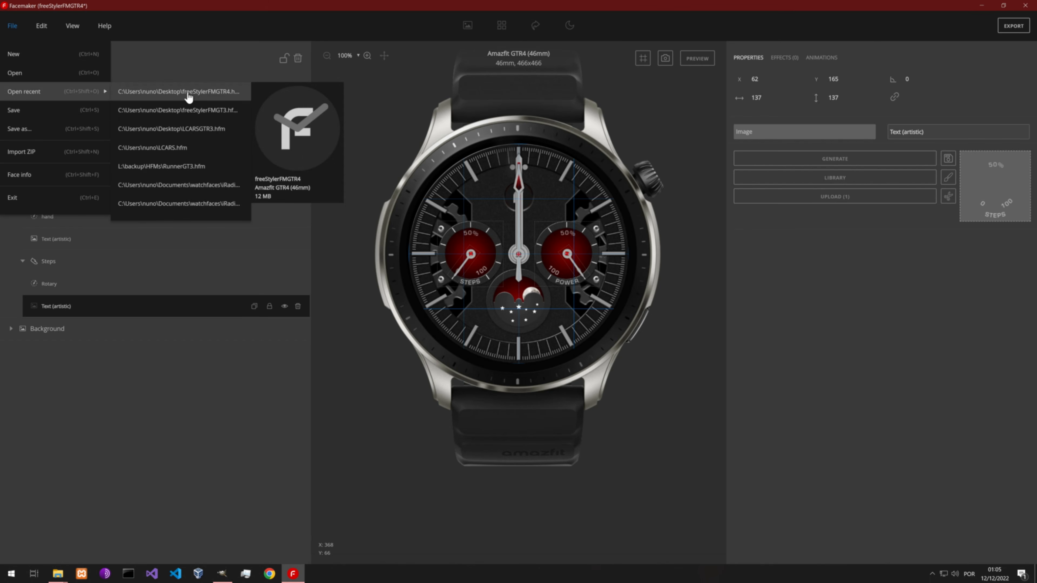
{"action": "left_click", "coordinate": [181, 106]}
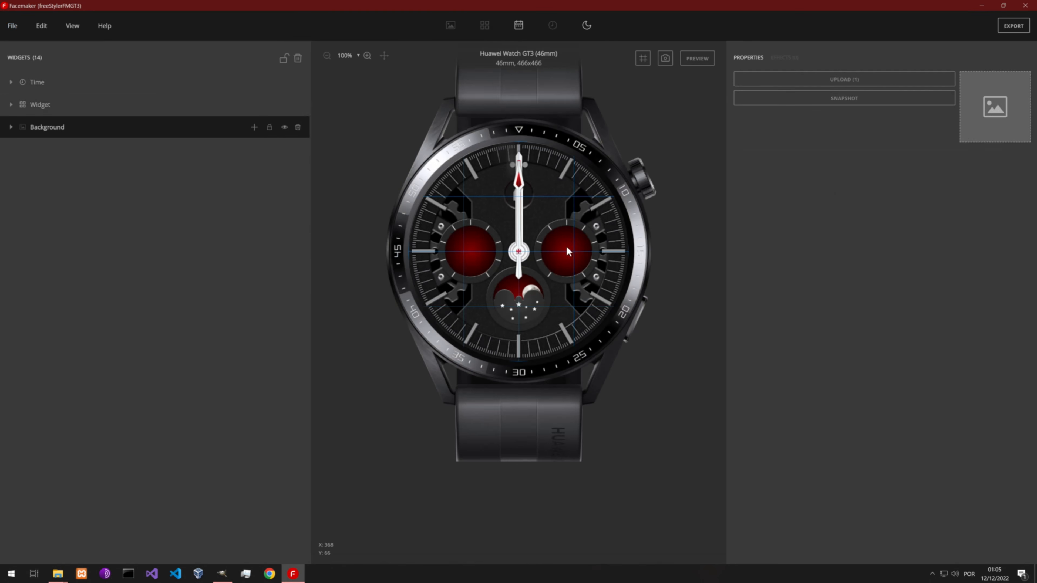
Add two new containers to the Widget group, above LunarPhaseContainer.
{"action": "left_click", "coordinate": [11, 107]}
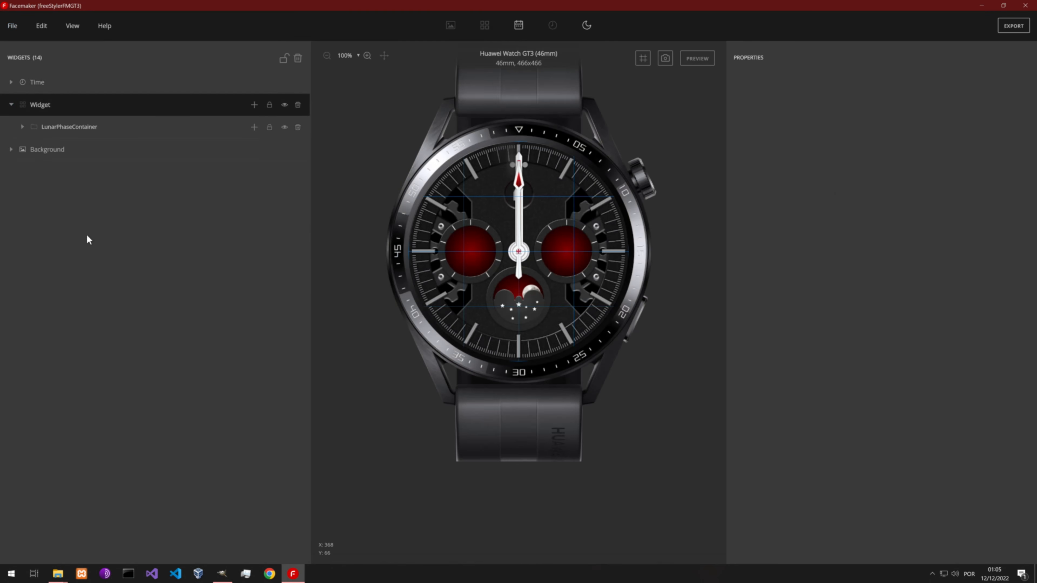
{"action": "left_click", "coordinate": [22, 127]}
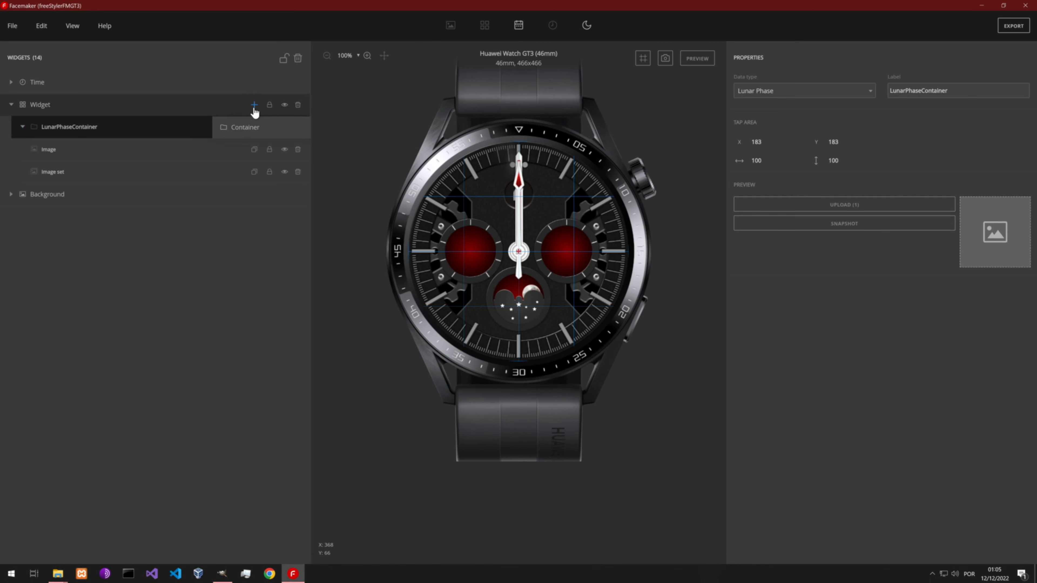
{"action": "left_click", "coordinate": [246, 131]}
{"action": "left_click", "coordinate": [254, 105]}
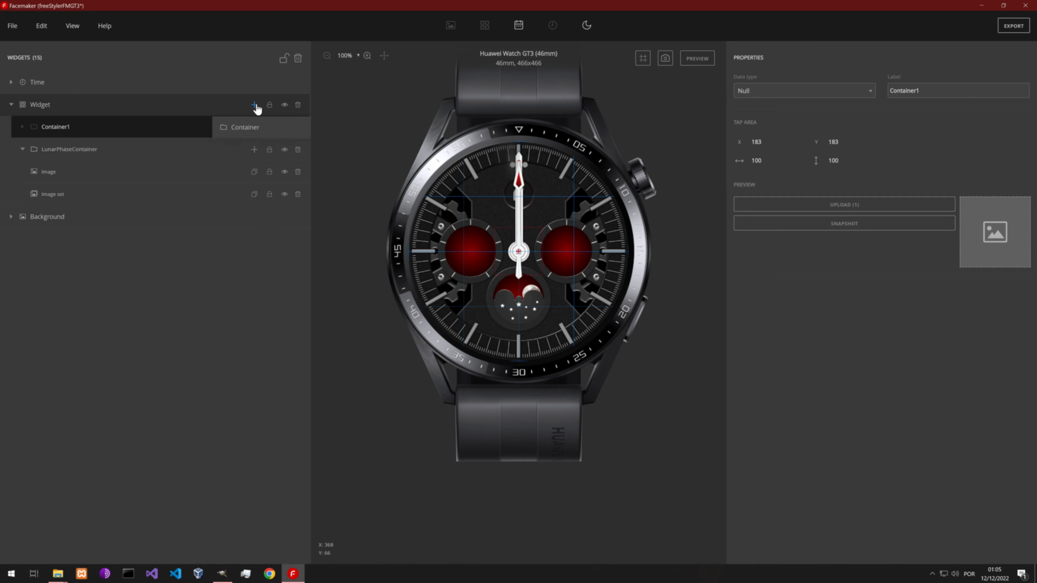
{"action": "left_click", "coordinate": [247, 128]}
Set the data type of Container1 to Steps.
{"action": "left_click", "coordinate": [97, 150]}
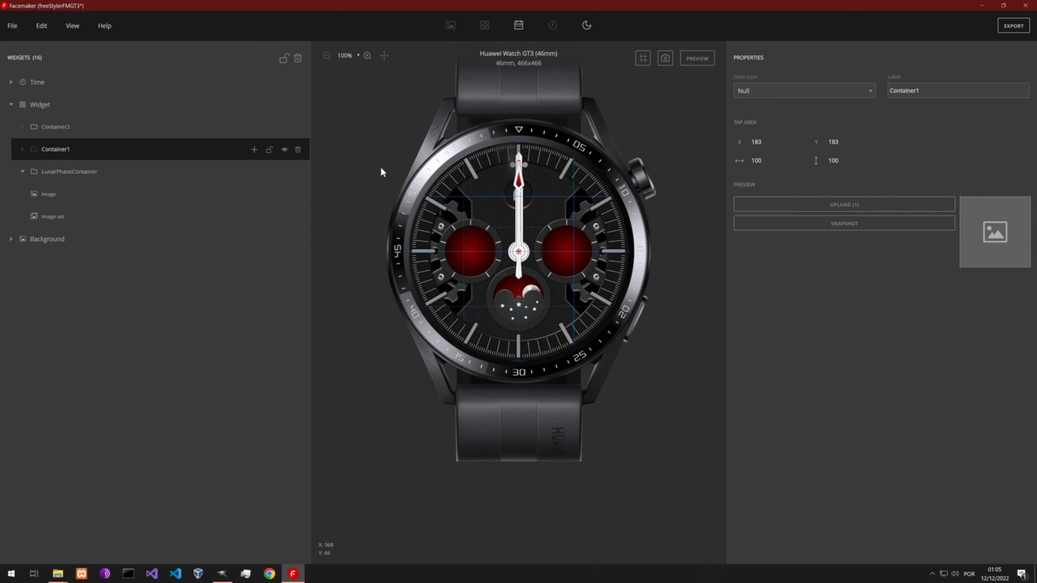
{"action": "left_click", "coordinate": [811, 94]}
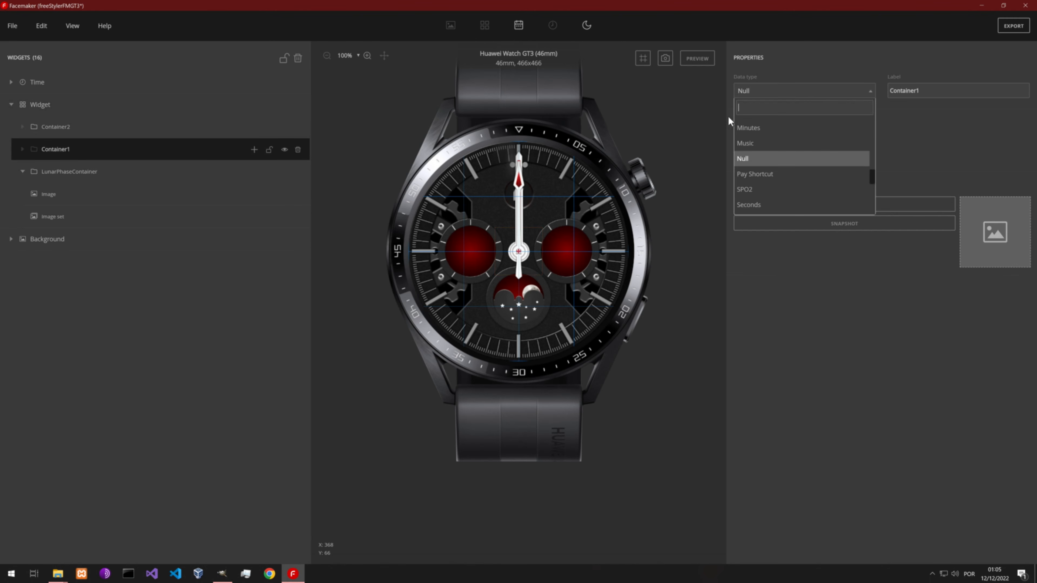
{"action": "scroll", "coordinate": [799, 178], "scroll_direction": "down", "scroll_amount": 1}
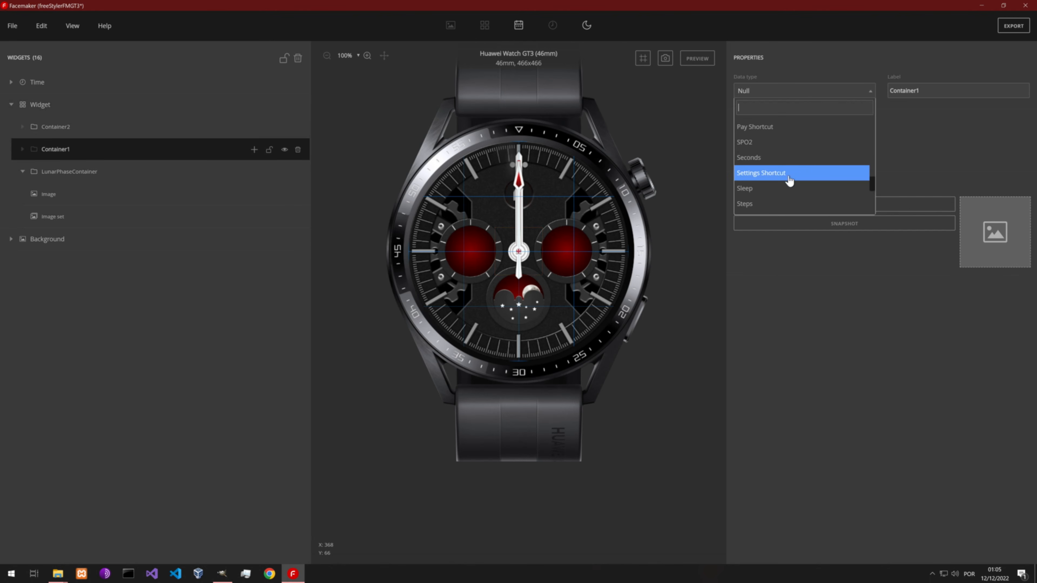
{"action": "left_click", "coordinate": [774, 203]}
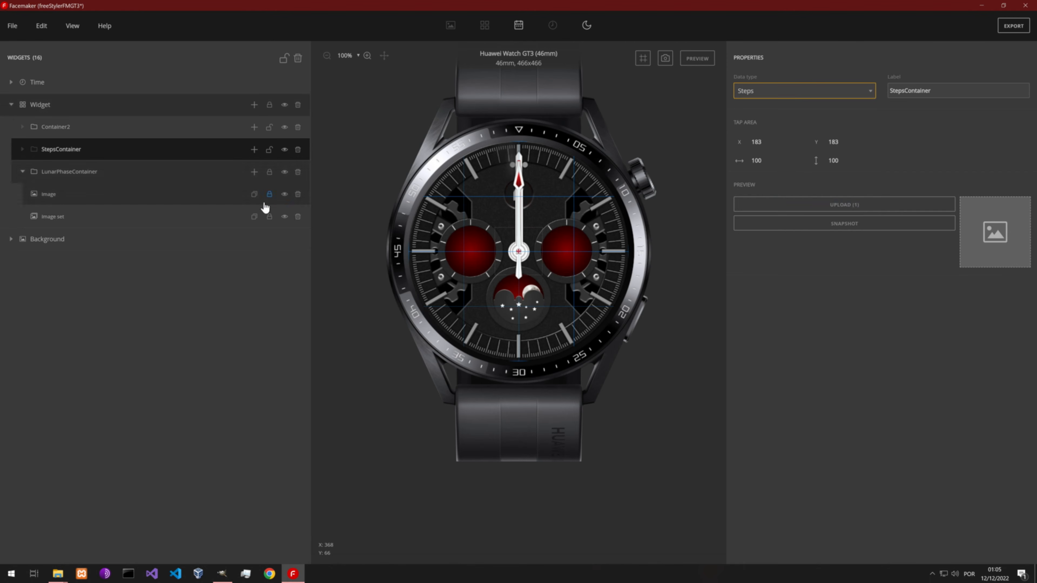
Add an image to StepsContainer and load steps_img.png into it from the freeStylerFM folder.
{"action": "left_click", "coordinate": [254, 150]}
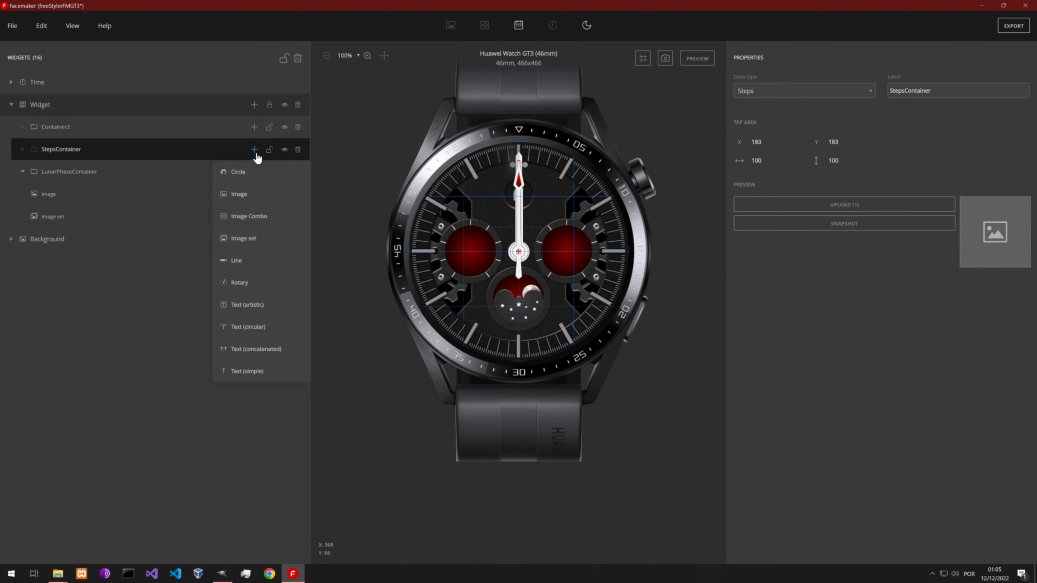
{"action": "left_click", "coordinate": [249, 195]}
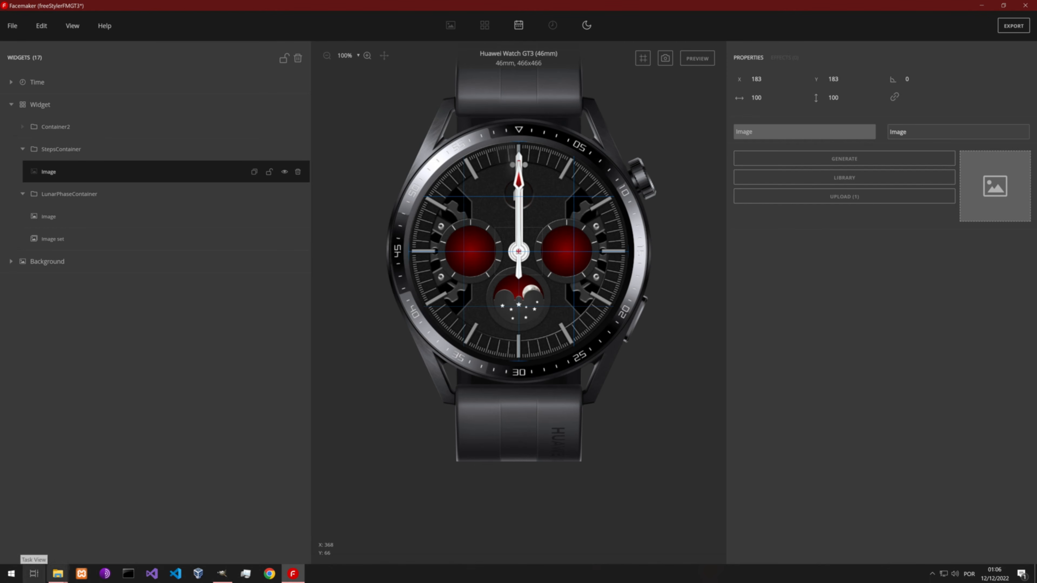
{"action": "left_click", "coordinate": [58, 573]}
{"action": "left_click", "coordinate": [68, 554]}
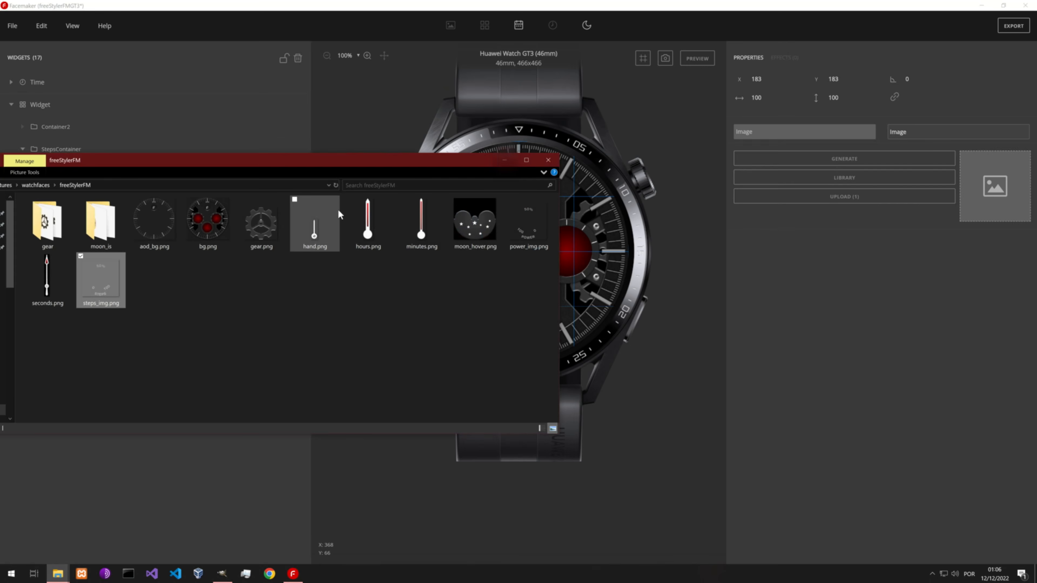
{"action": "left_click_drag", "start_coordinate": [114, 282], "coordinate": [994, 187]}
{"action": "left_click", "coordinate": [843, 320]}
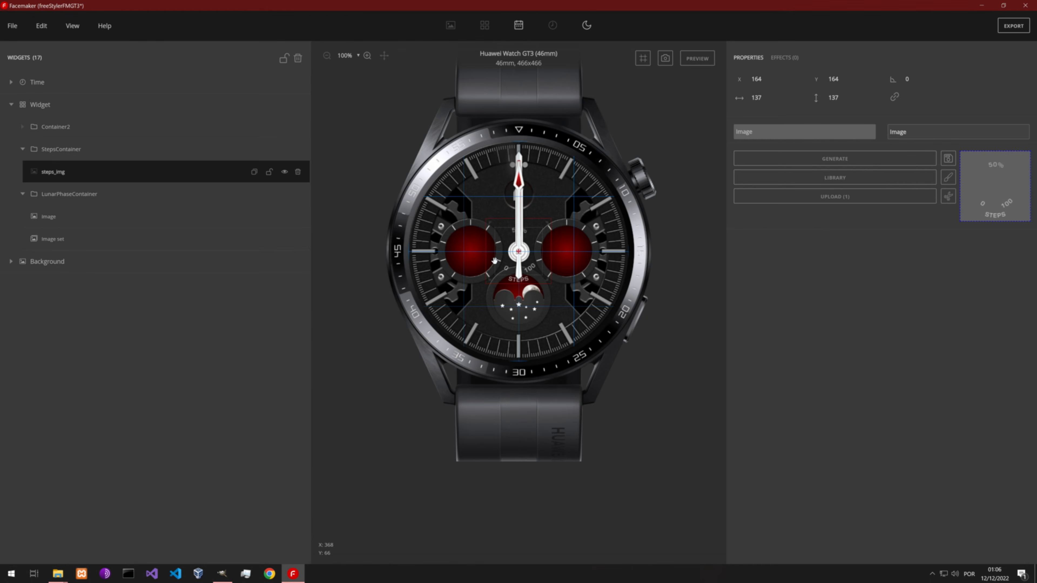
Position the steps_img image over the left red gauge at X 63, Y 164.
{"action": "scroll", "coordinate": [496, 362], "scroll_direction": "up", "scroll_amount": 3}
{"action": "left_click_drag", "start_coordinate": [496, 362], "coordinate": [510, 360]}
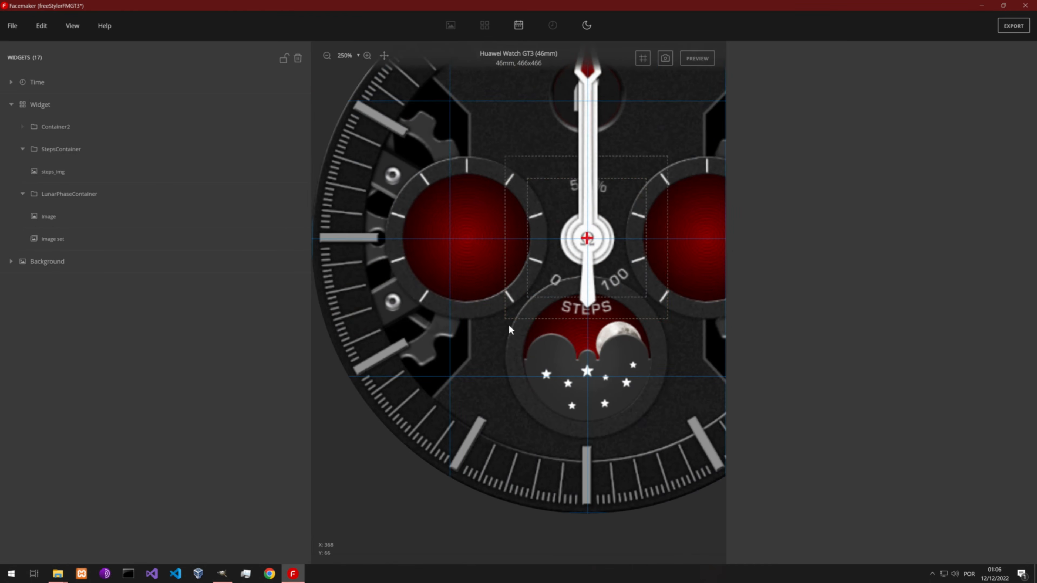
{"action": "left_click", "coordinate": [512, 311]}
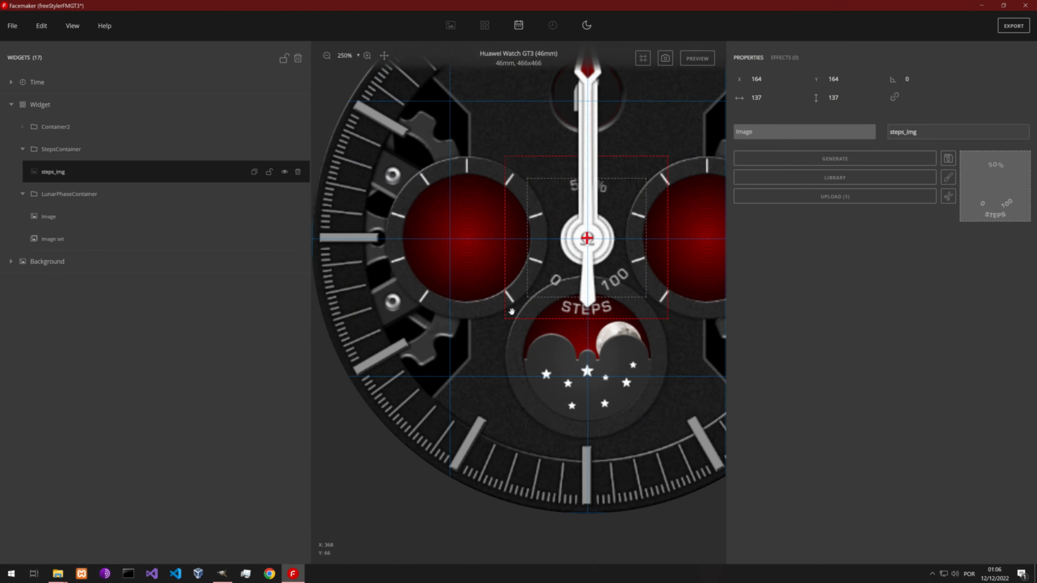
{"action": "left_click_drag", "start_coordinate": [527, 307], "coordinate": [408, 307]}
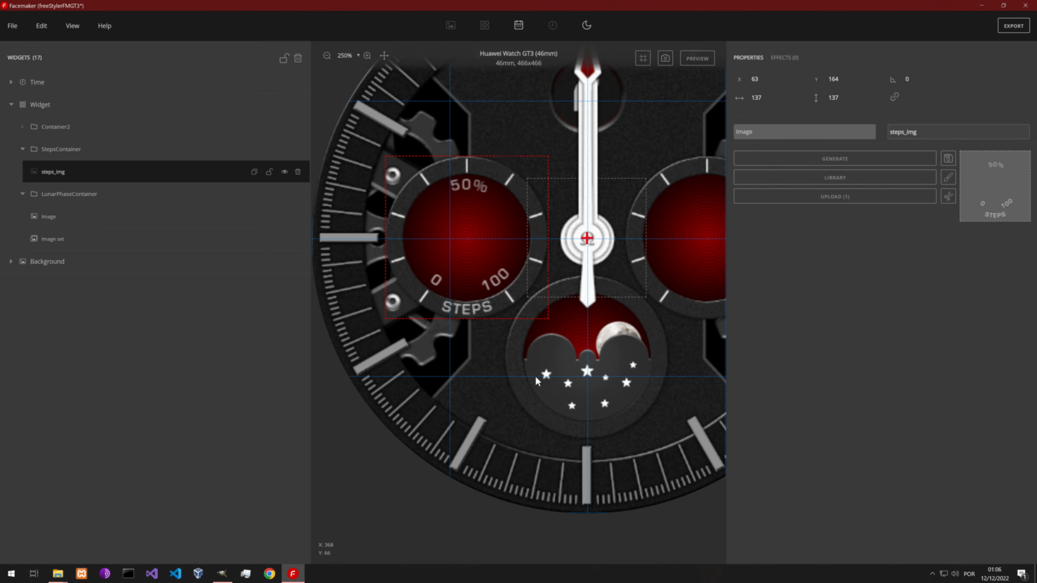
{"action": "key", "text": "Down"}
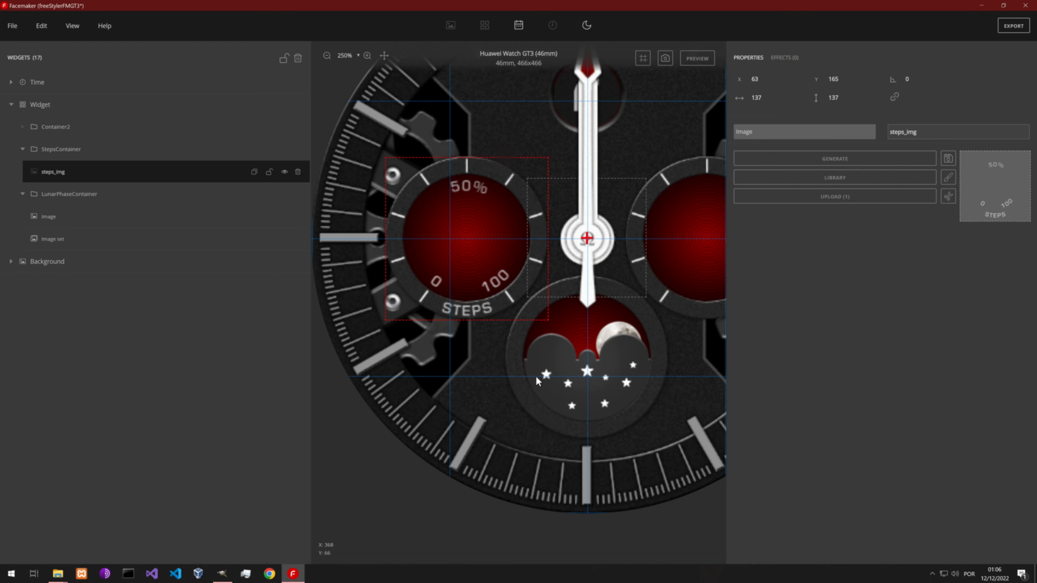
{"action": "key", "text": "Up"}
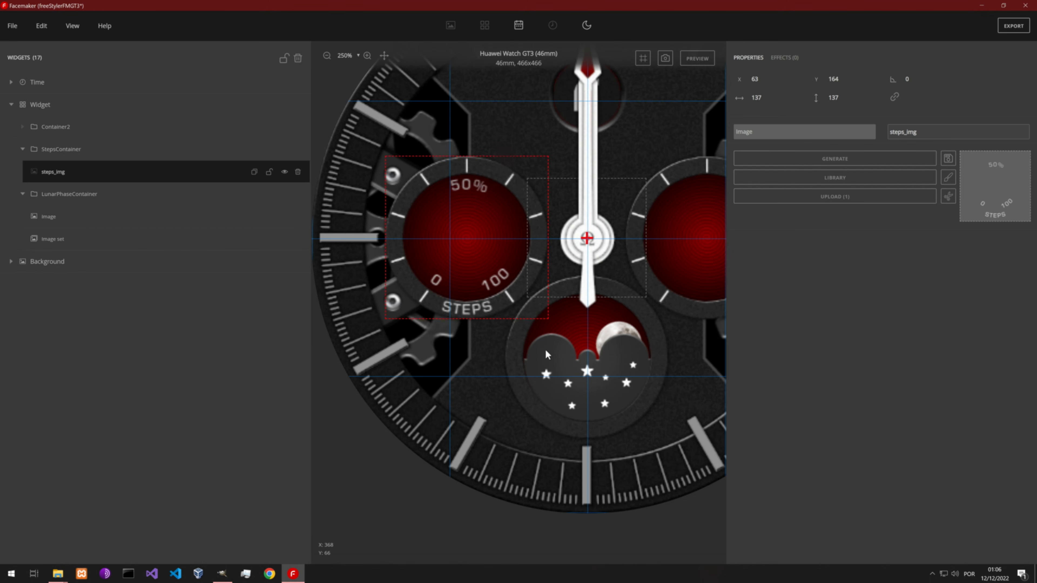
Place Container2's tap area over the left gauge at X 61, Y 161 and size it to 142 by 145.
{"action": "left_click_drag", "start_coordinate": [625, 267], "coordinate": [555, 315]}
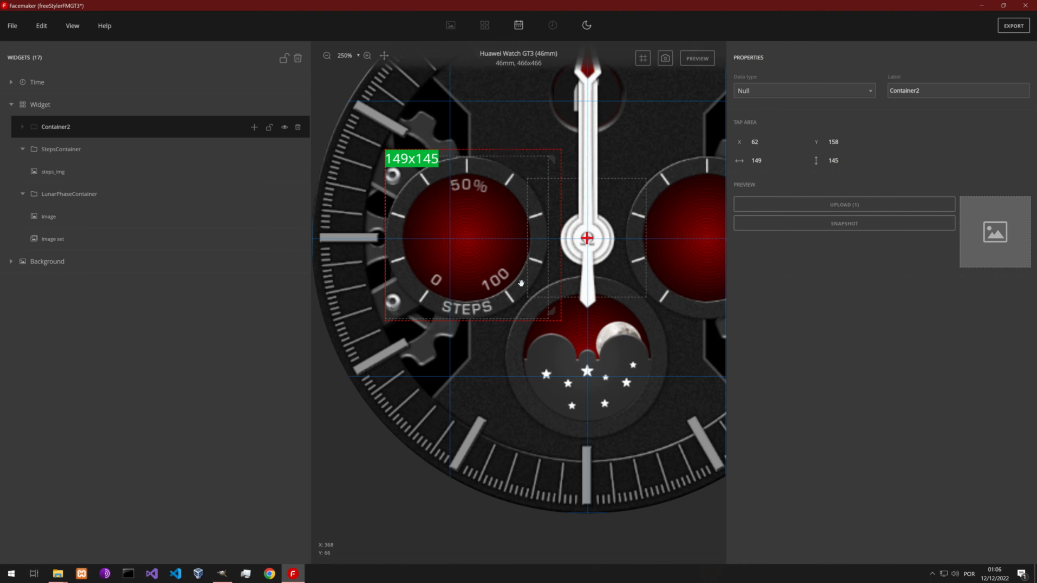
{"action": "left_click_drag", "start_coordinate": [522, 283], "coordinate": [517, 283]}
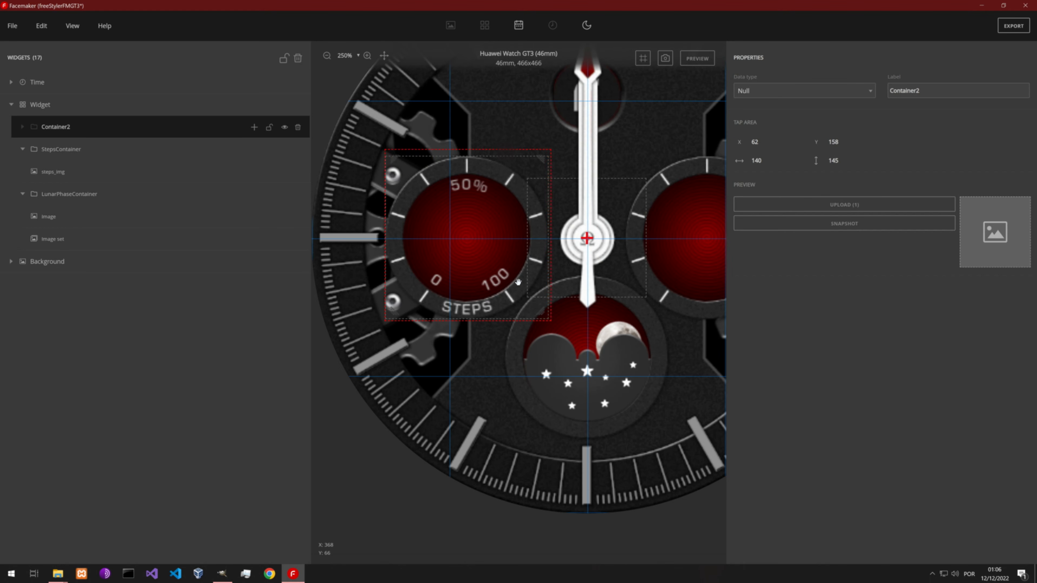
{"action": "key", "text": "Down"}
{"action": "key", "text": "Down"}
{"action": "key", "text": "Left"}
{"action": "key", "text": "Down"}
{"action": "left_click", "coordinate": [767, 159]}
{"action": "left_click", "coordinate": [768, 160]}
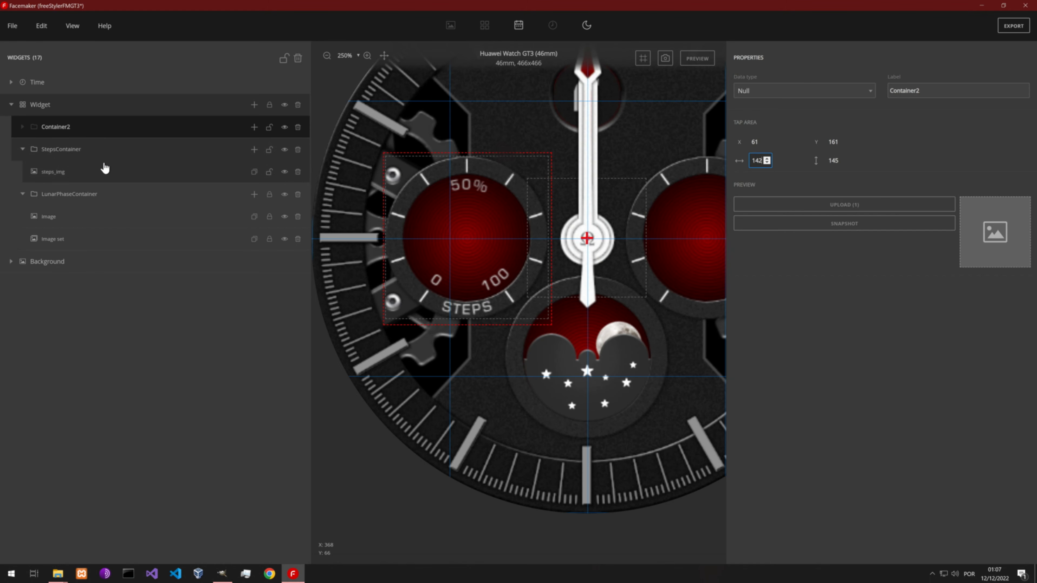
Move Container2's tap area over the right red gauge, at about X 265, Y 157.
{"action": "left_click_drag", "start_coordinate": [546, 309], "coordinate": [782, 307]}
{"action": "scroll", "coordinate": [583, 247], "scroll_direction": "down", "scroll_amount": 3}
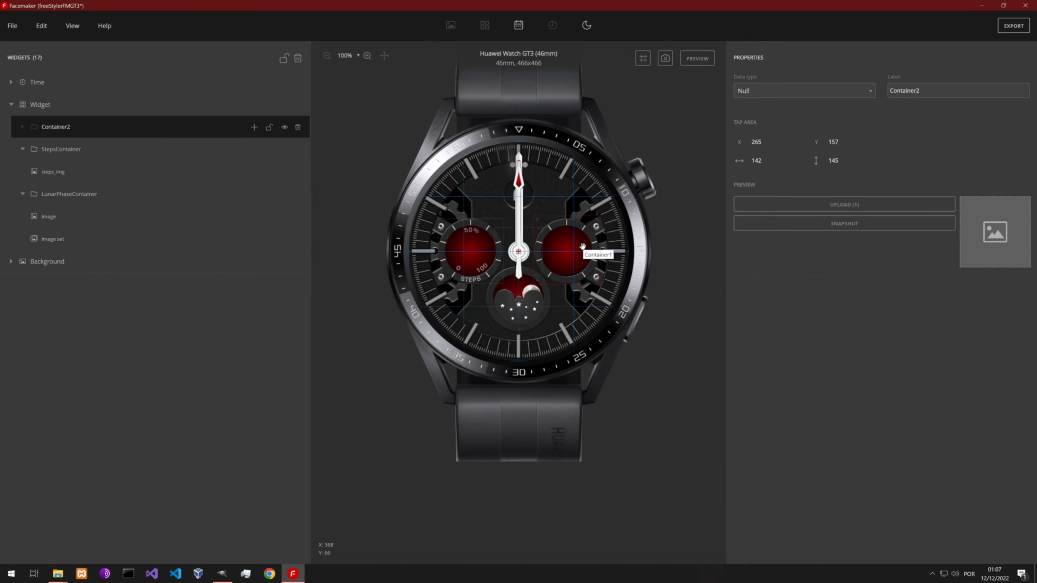
{"action": "scroll", "coordinate": [618, 249], "scroll_direction": "up", "scroll_amount": 5}
{"action": "left_click_drag", "start_coordinate": [625, 257], "coordinate": [600, 255]}
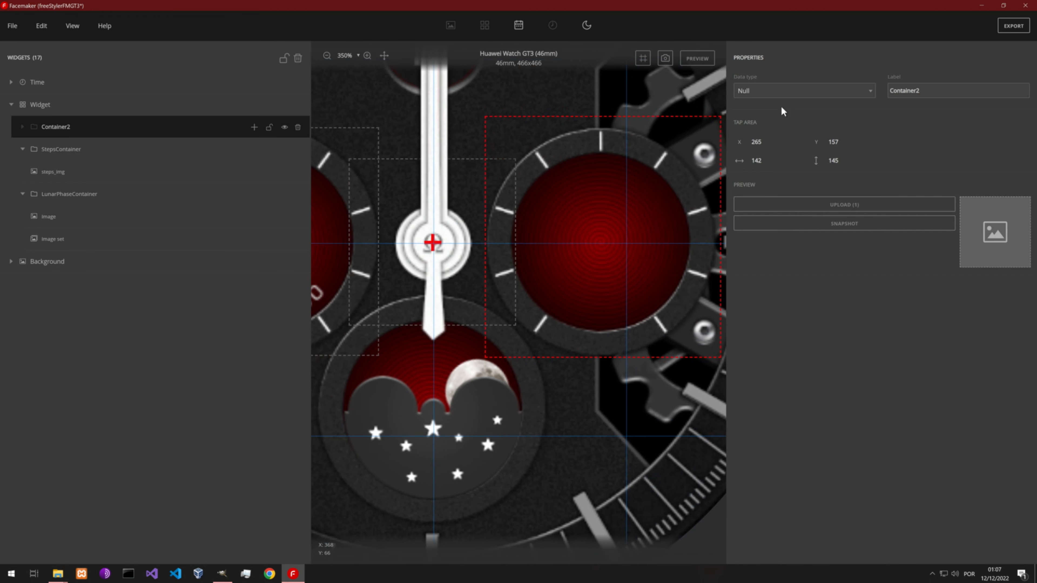
Set the data type of Container2 to Battery.
{"action": "left_click", "coordinate": [780, 93]}
{"action": "scroll", "coordinate": [762, 164], "scroll_direction": "up", "scroll_amount": 5}
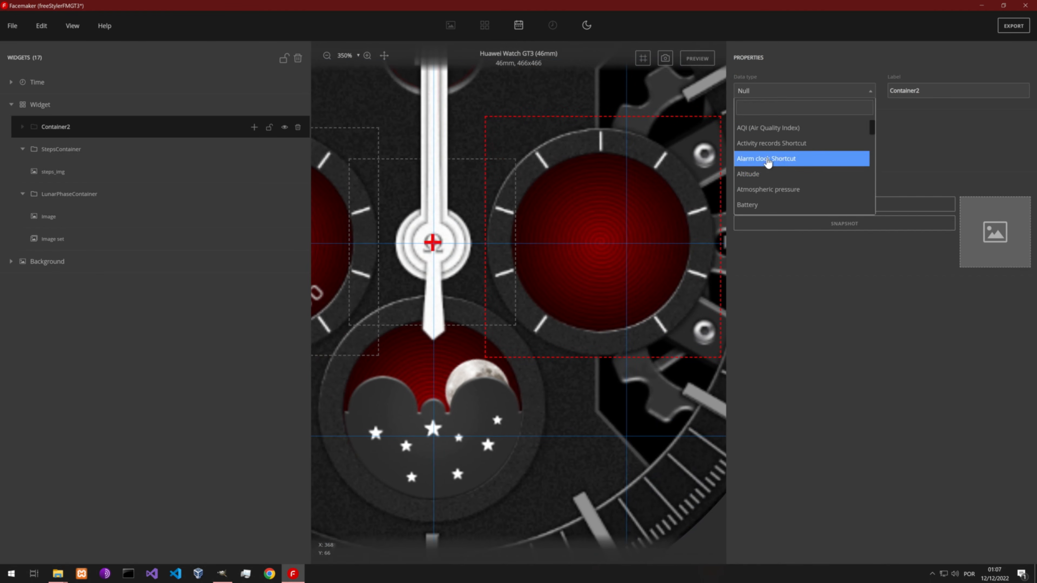
{"action": "left_click", "coordinate": [792, 205]}
{"action": "left_click", "coordinate": [698, 288]}
{"action": "left_click_drag", "start_coordinate": [698, 288], "coordinate": [697, 289]}
Place StepsContainer's tap area over the left gauge at X 59, Y 160 and size it to 143 by 144.
{"action": "left_click_drag", "start_coordinate": [396, 312], "coordinate": [398, 327]}
{"action": "scroll", "coordinate": [403, 286], "scroll_direction": "down", "scroll_amount": 2}
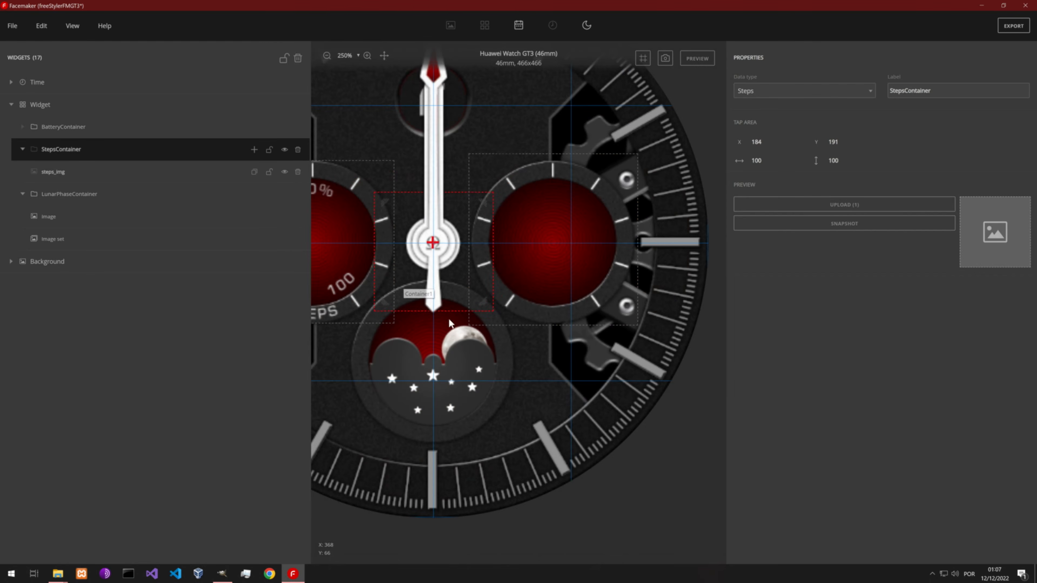
{"action": "scroll", "coordinate": [432, 295], "scroll_direction": "down", "scroll_amount": 2}
{"action": "scroll", "coordinate": [432, 295], "scroll_direction": "down", "scroll_amount": 2}
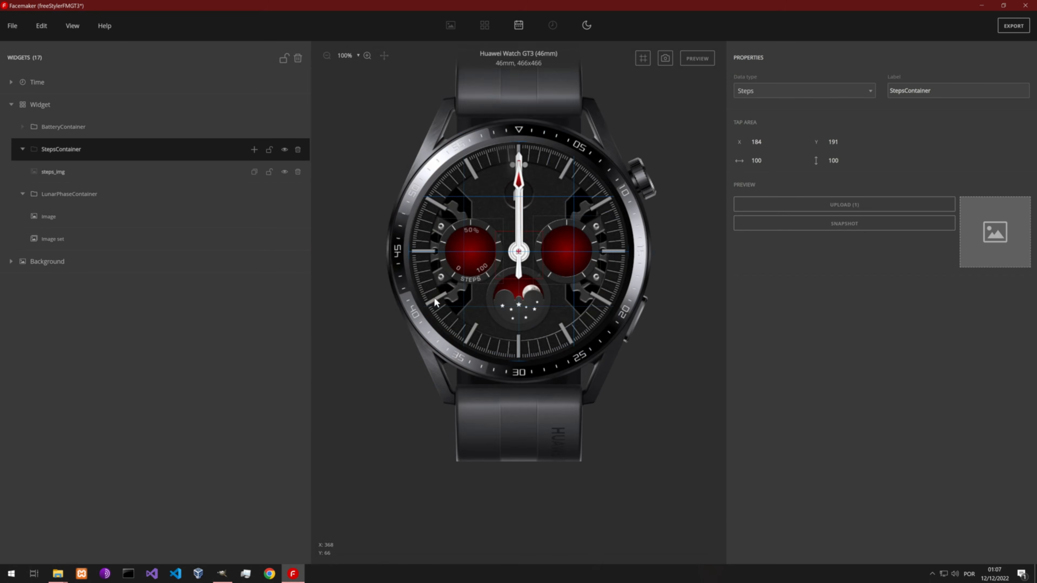
{"action": "left_click_drag", "start_coordinate": [506, 277], "coordinate": [446, 264]}
{"action": "scroll", "coordinate": [487, 254], "scroll_direction": "up", "scroll_amount": 4}
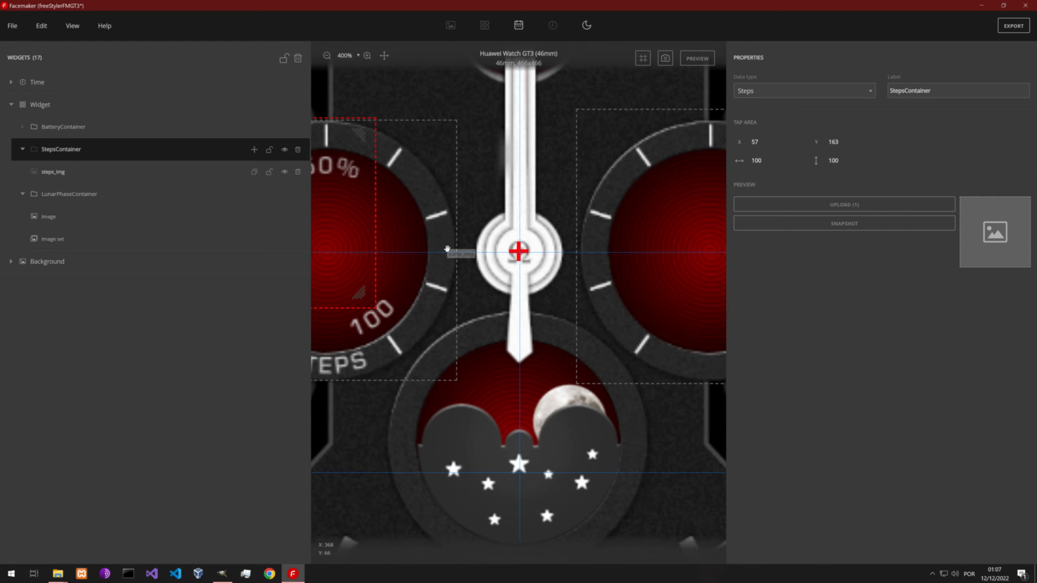
{"action": "left_click", "coordinate": [560, 283]}
{"action": "left_click_drag", "start_coordinate": [558, 282], "coordinate": [581, 281]}
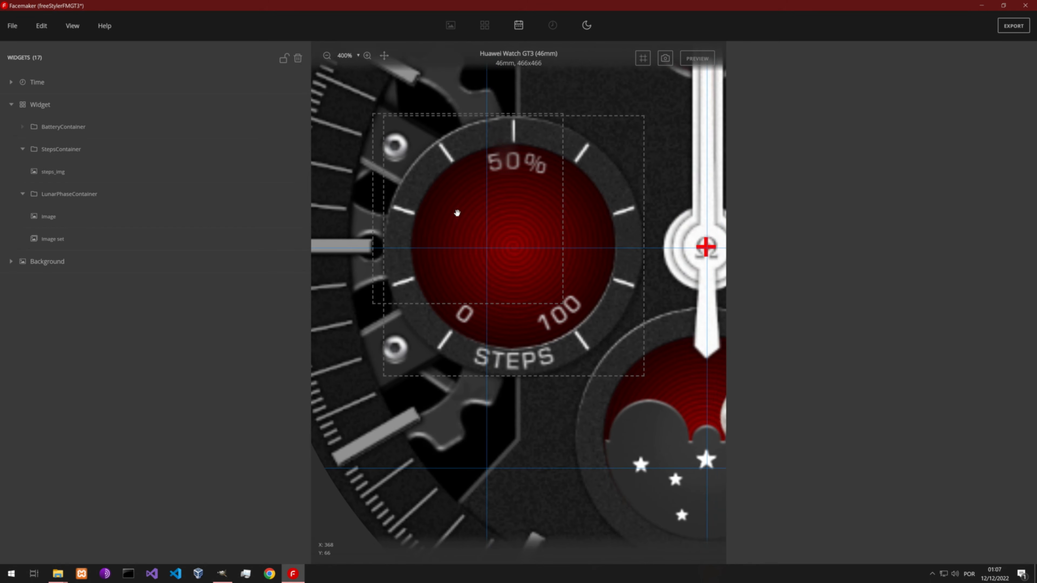
{"action": "left_click", "coordinate": [390, 261]}
{"action": "left_click_drag", "start_coordinate": [396, 258], "coordinate": [400, 253]}
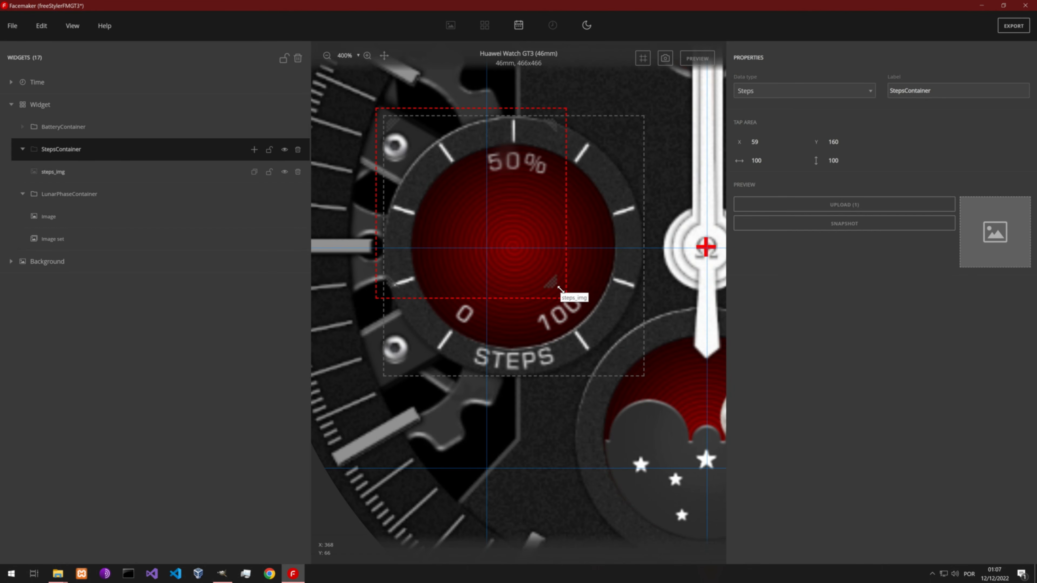
{"action": "mouse_move", "coordinate": [593, 321]}
{"action": "left_mouse_down"}
{"action": "mouse_move", "coordinate": [621, 339]}
{"action": "mouse_move", "coordinate": [596, 309]}
{"action": "mouse_move", "coordinate": [577, 308]}
{"action": "left_mouse_up"}
{"action": "scroll", "coordinate": [585, 268], "scroll_direction": "down", "scroll_amount": 3}
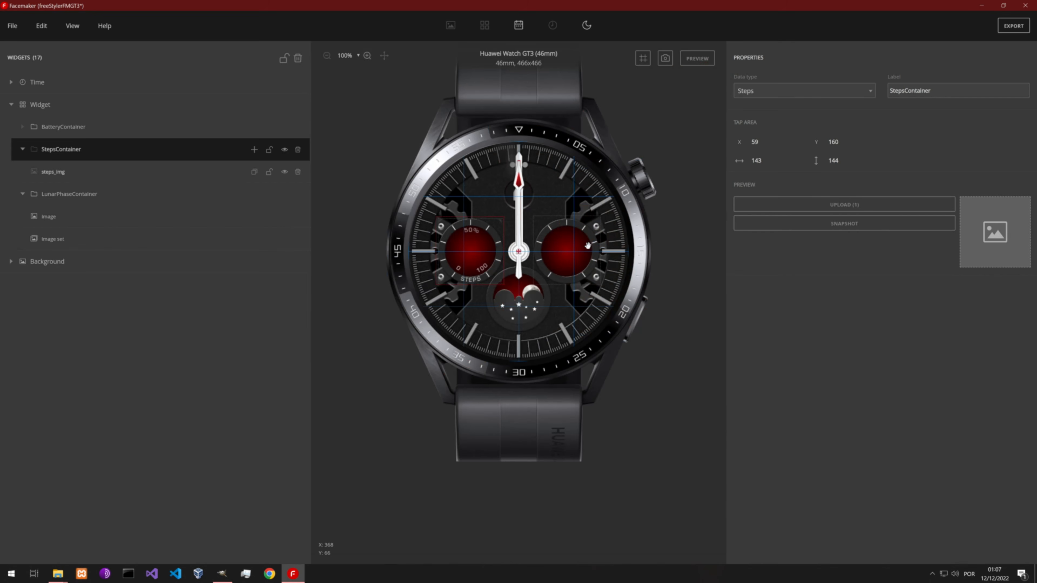
Add an Image widget to BatteryContainer and load power_img.png into it from the freeStylerFM folder.
{"action": "scroll", "coordinate": [587, 245], "scroll_direction": "up", "scroll_amount": 3}
{"action": "left_click", "coordinate": [584, 184]}
{"action": "left_click_drag", "start_coordinate": [584, 184], "coordinate": [585, 184]}
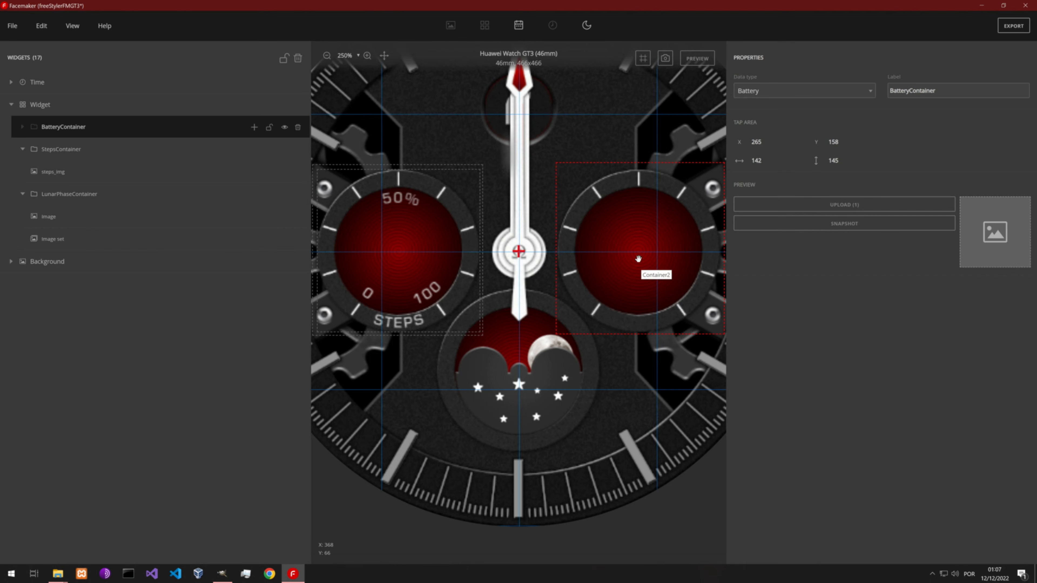
{"action": "left_click", "coordinate": [254, 127]}
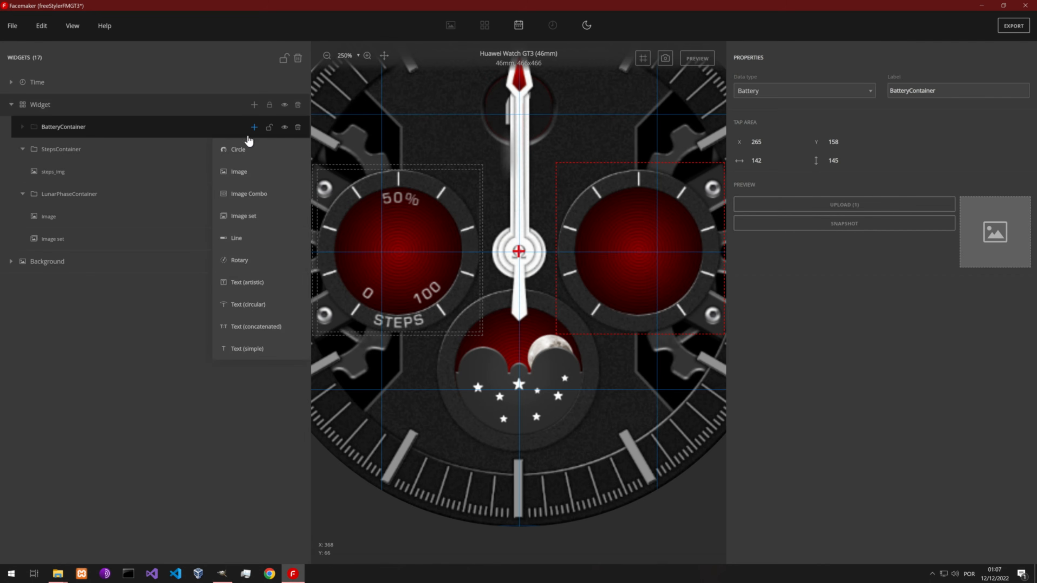
{"action": "left_click", "coordinate": [256, 176]}
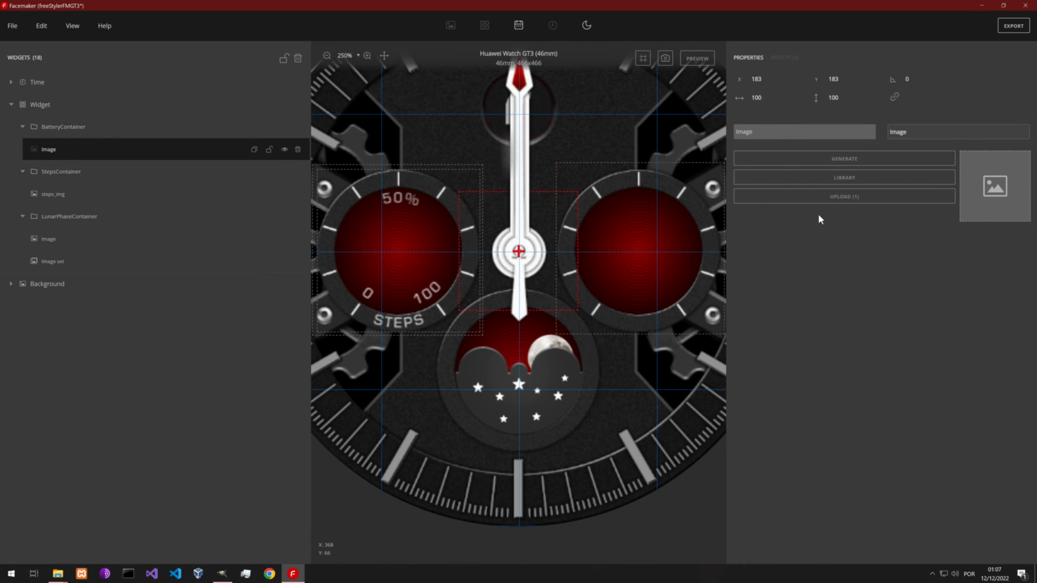
{"action": "left_click", "coordinate": [57, 573]}
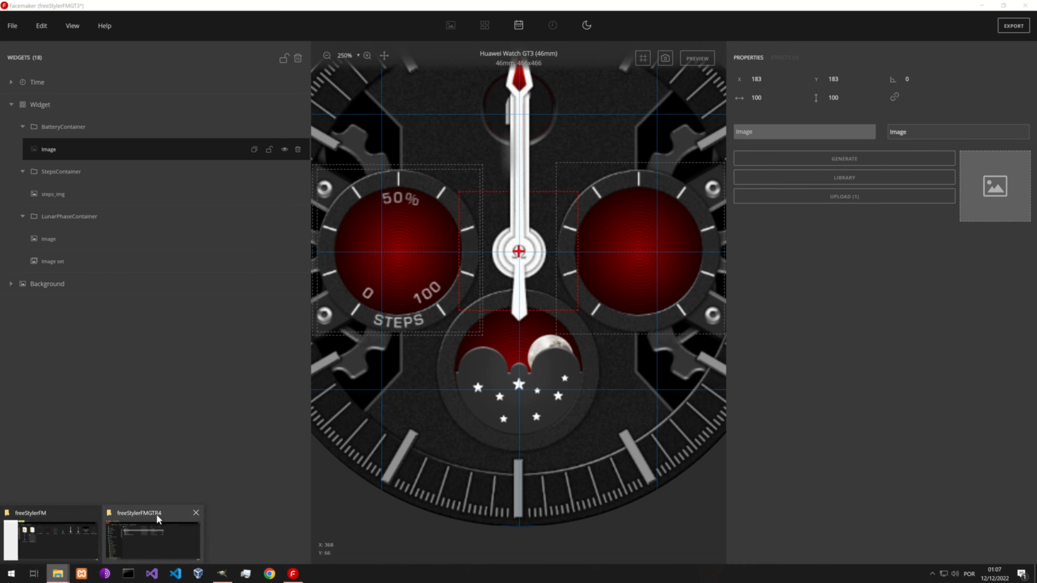
{"action": "left_click", "coordinate": [66, 539]}
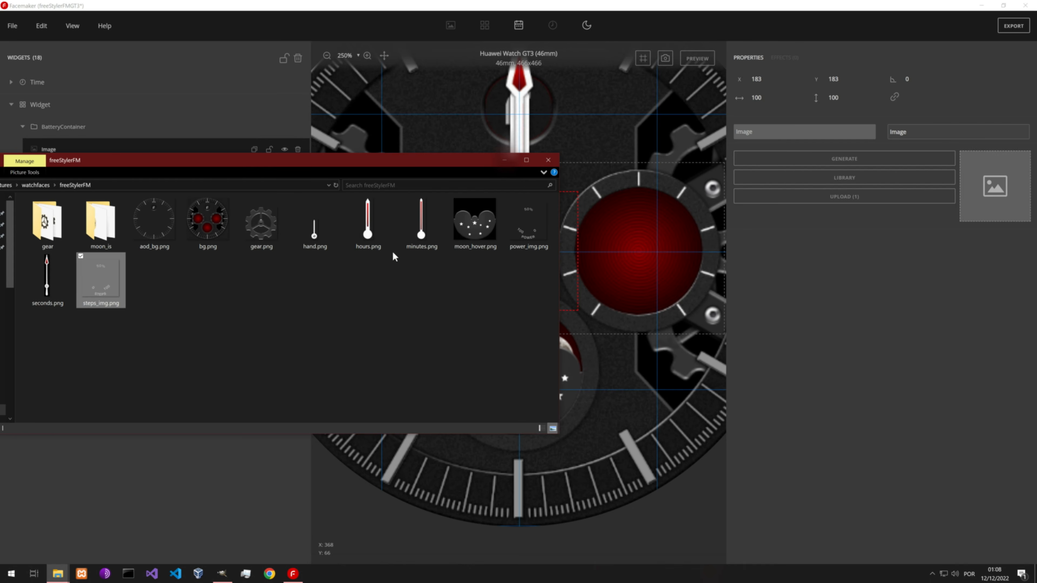
{"action": "left_click_drag", "start_coordinate": [530, 226], "coordinate": [993, 209]}
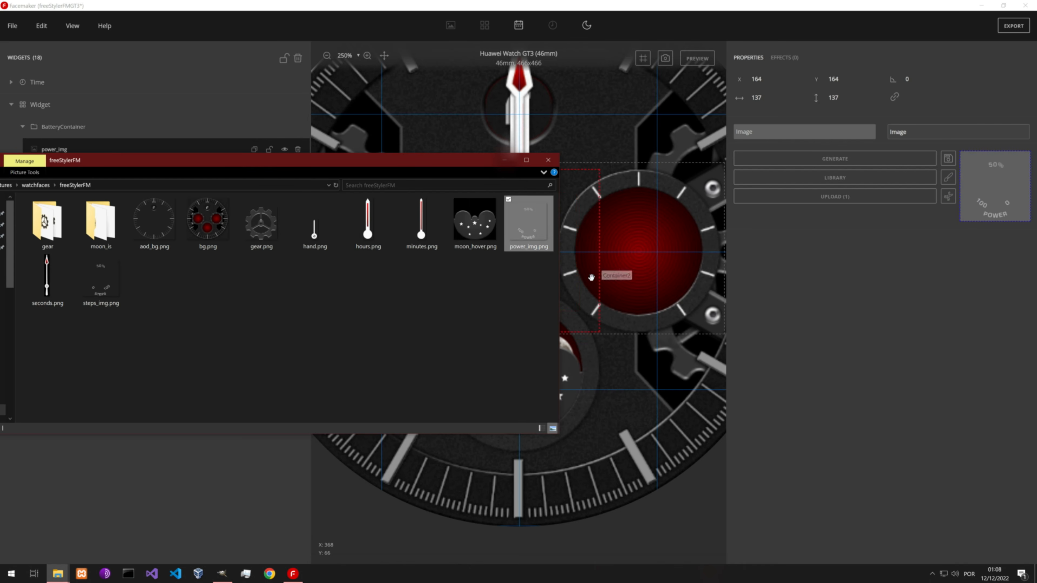
Position the power_img image over the right red gauge at X 266, Y 166.
{"action": "left_click", "coordinate": [590, 278]}
{"action": "left_click_drag", "start_coordinate": [541, 313], "coordinate": [663, 317]}
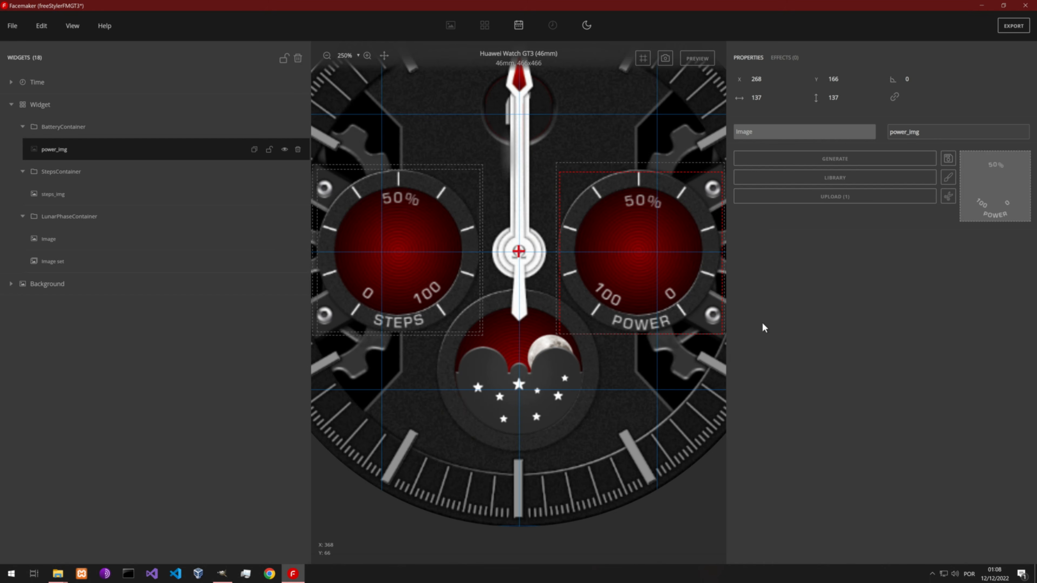
{"action": "key", "text": "Left"}
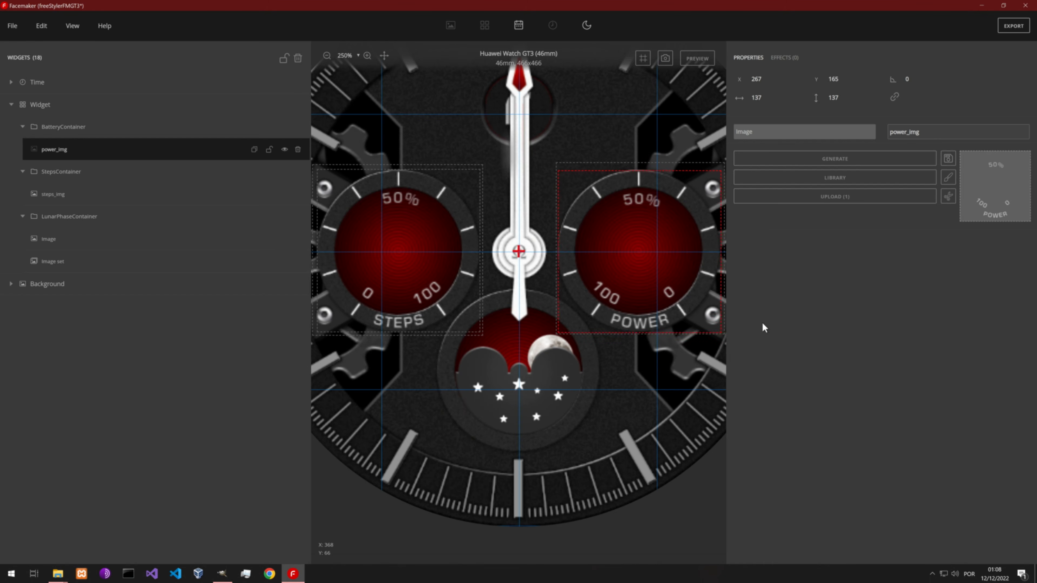
{"action": "key", "text": "Left"}
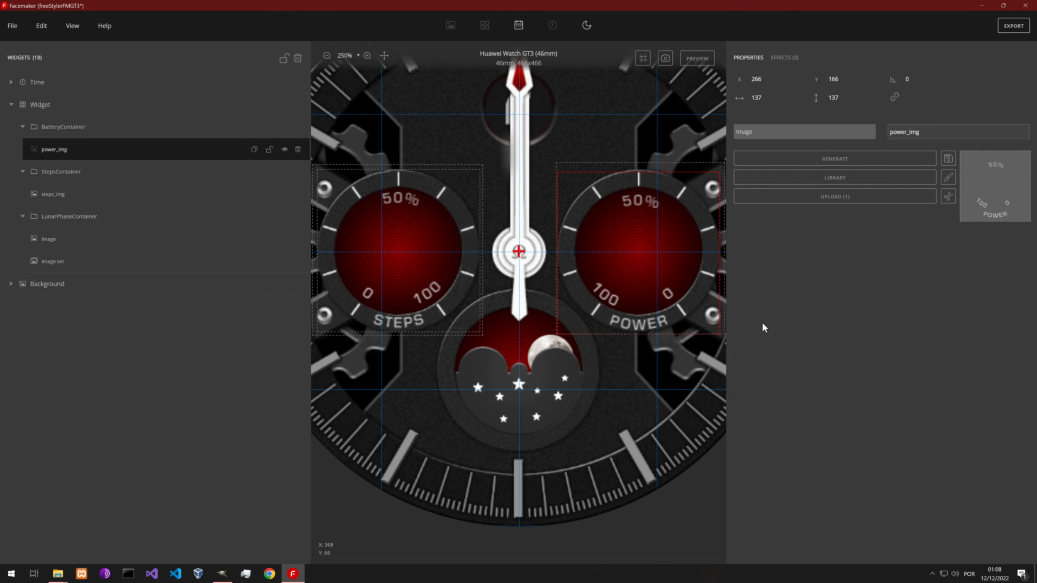
Lock BatteryContainer and StepsContainer together with their images.
{"action": "scroll", "coordinate": [589, 296], "scroll_direction": "down", "scroll_amount": 3}
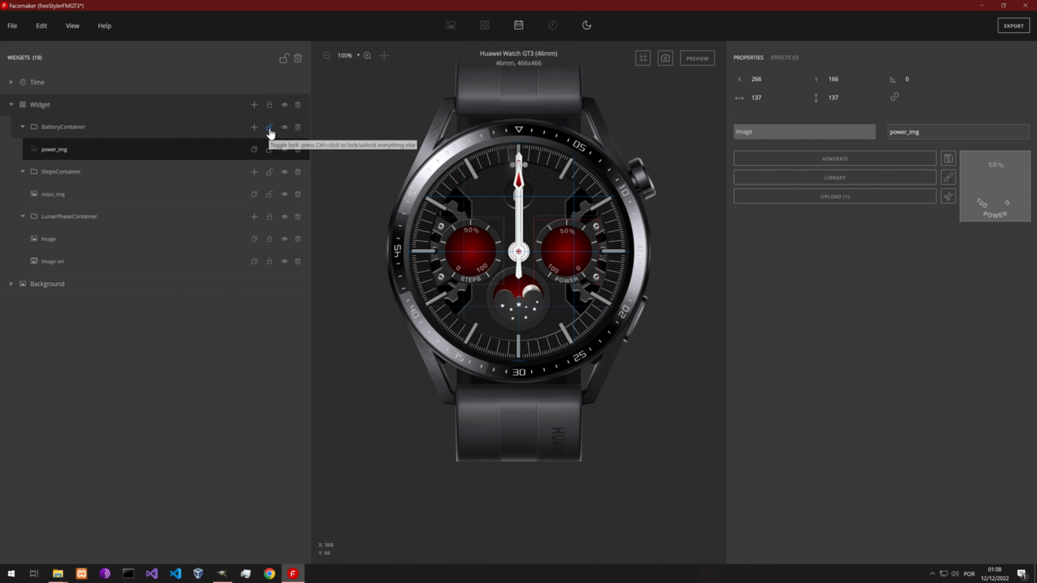
{"action": "left_click", "coordinate": [269, 127]}
{"action": "left_click", "coordinate": [269, 173]}
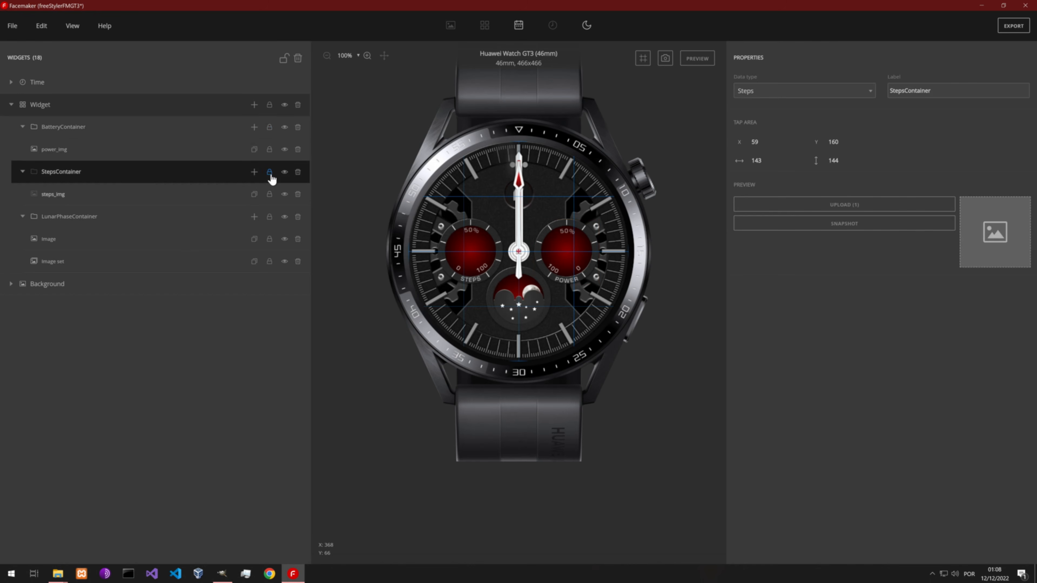
Add a Rotary widget to StepsContainer and set its data type to Steps.
{"action": "left_click", "coordinate": [255, 174]}
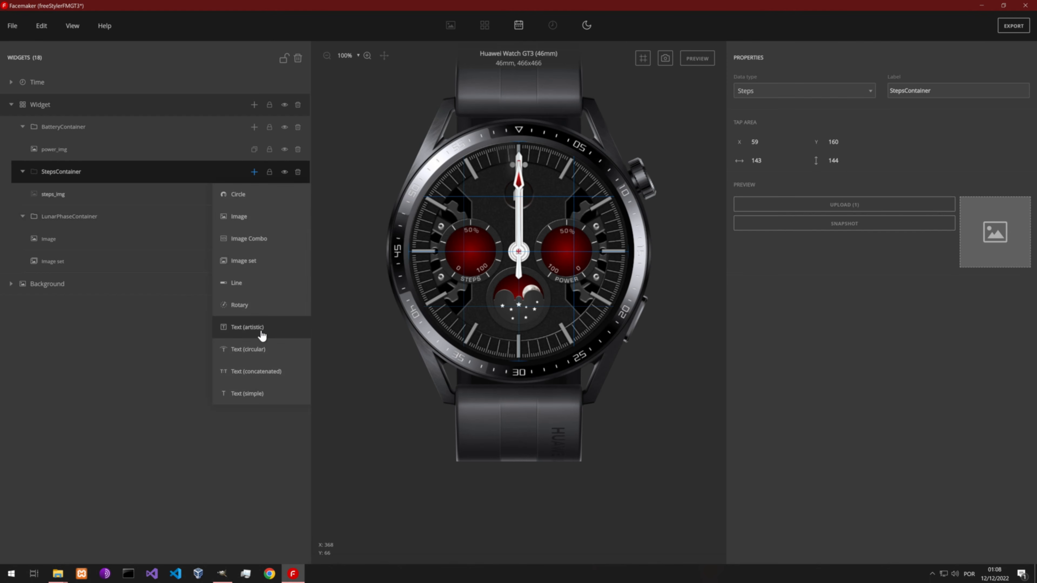
{"action": "left_click", "coordinate": [256, 309]}
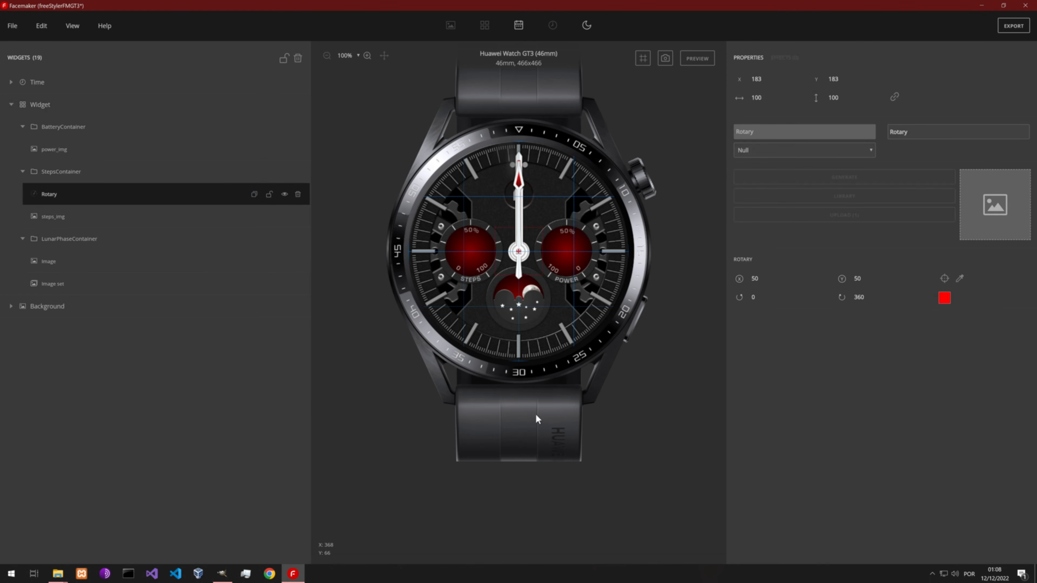
{"action": "left_click", "coordinate": [816, 154]}
{"action": "left_click", "coordinate": [752, 166]}
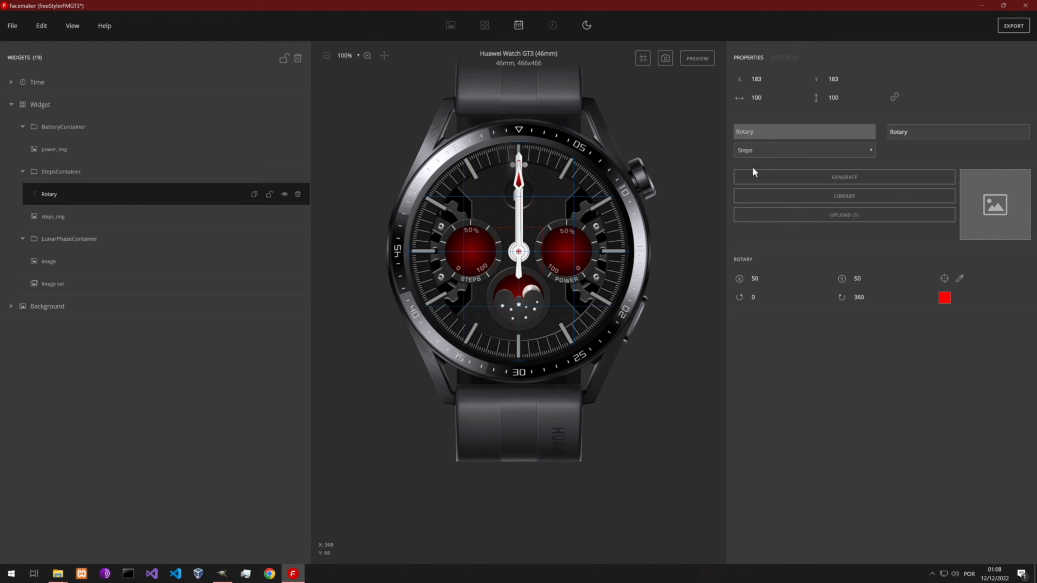
Load hand.png from the freeStylerFM folder into the steps Rotary widget.
{"action": "left_click", "coordinate": [57, 573]}
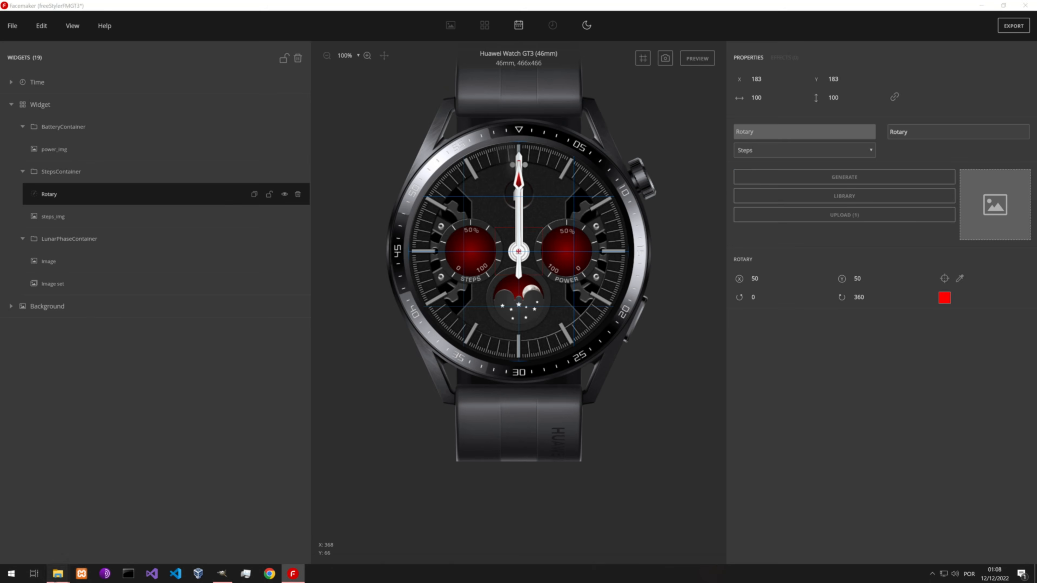
{"action": "left_click", "coordinate": [69, 532]}
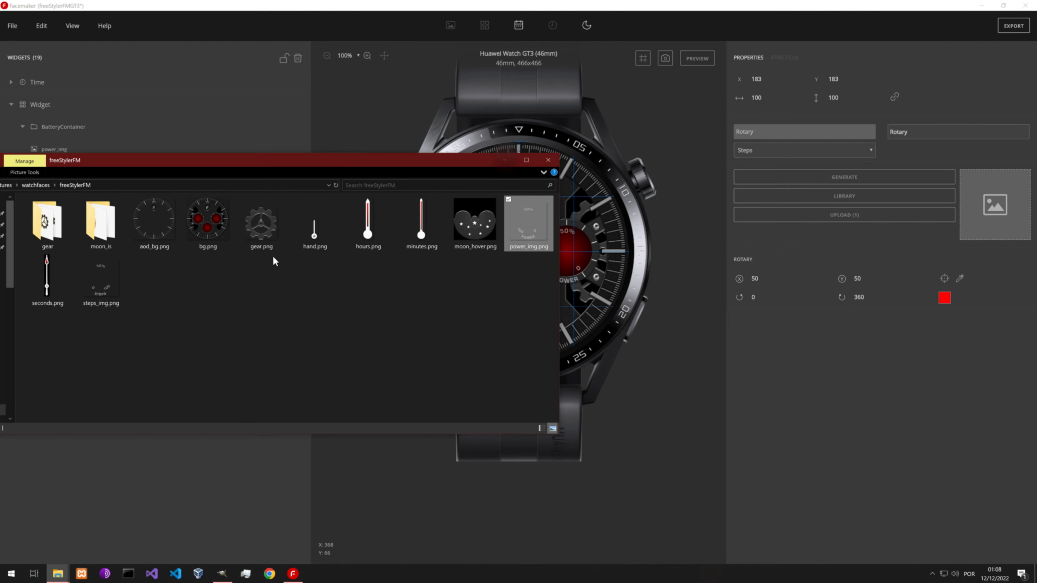
{"action": "left_click_drag", "start_coordinate": [304, 237], "coordinate": [996, 204]}
{"action": "left_click", "coordinate": [868, 425]}
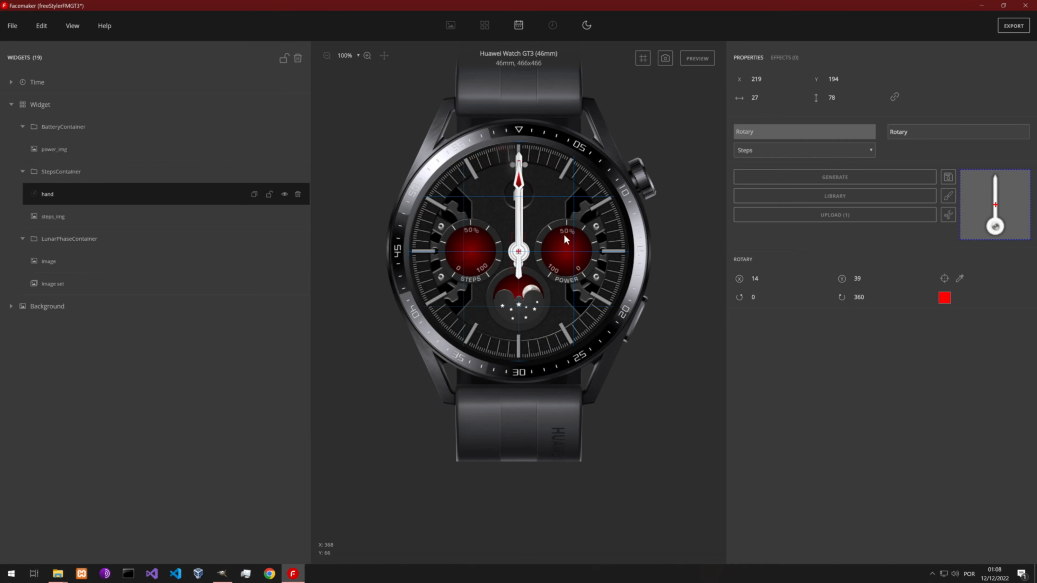
Move the steps hand onto the left gauge at X 118, Y 168.
{"action": "scroll", "coordinate": [519, 251], "scroll_direction": "up", "scroll_amount": 5}
{"action": "scroll", "coordinate": [518, 250], "scroll_direction": "down", "scroll_amount": 2}
{"action": "left_click", "coordinate": [769, 81]}
{"action": "left_click_drag", "start_coordinate": [769, 80], "coordinate": [769, 80]}
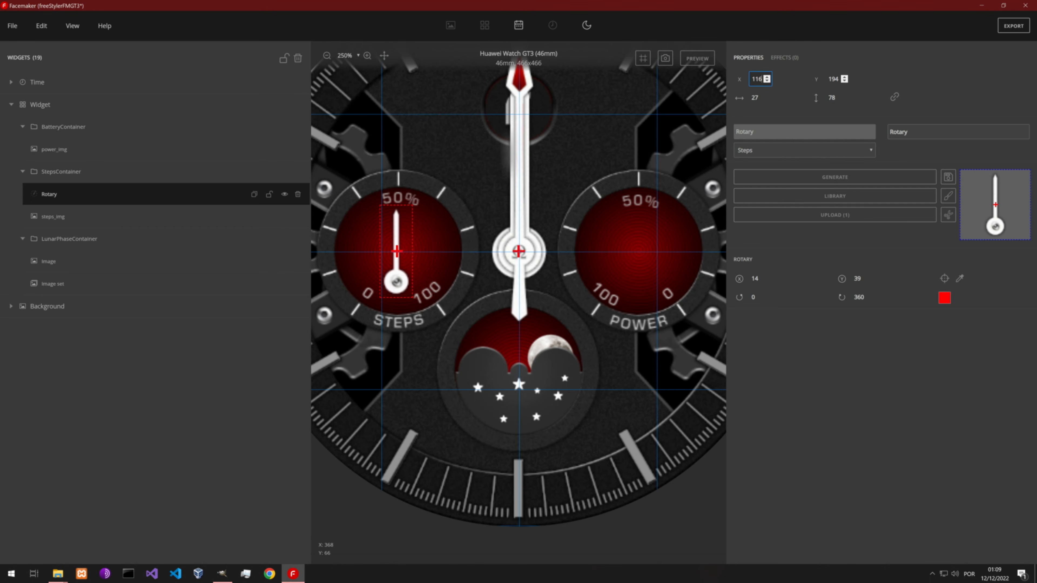
{"action": "left_click_drag", "start_coordinate": [843, 81], "coordinate": [843, 80]}
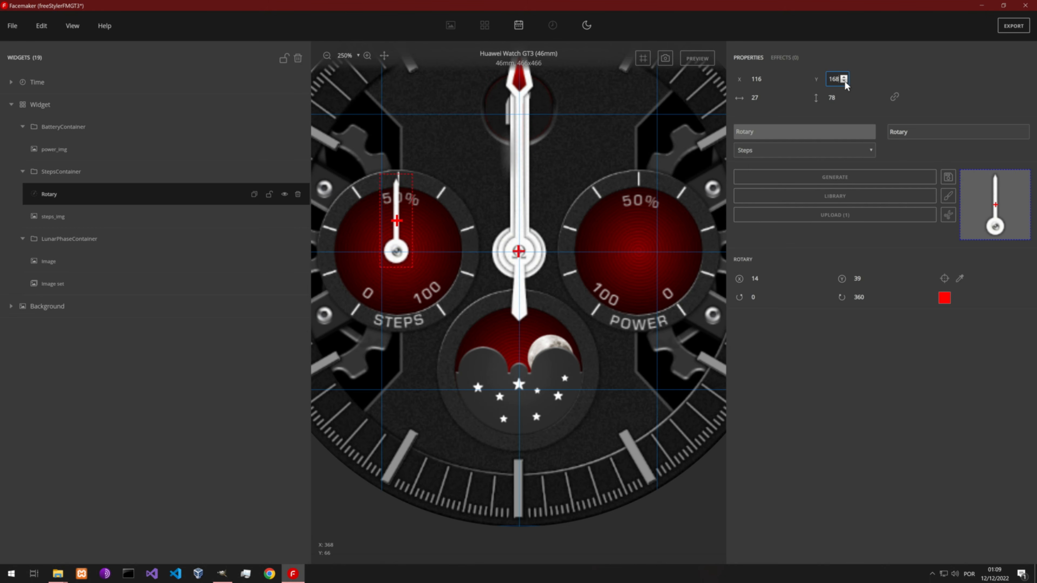
{"action": "left_click", "coordinate": [768, 78]}
{"action": "left_click", "coordinate": [768, 79]}
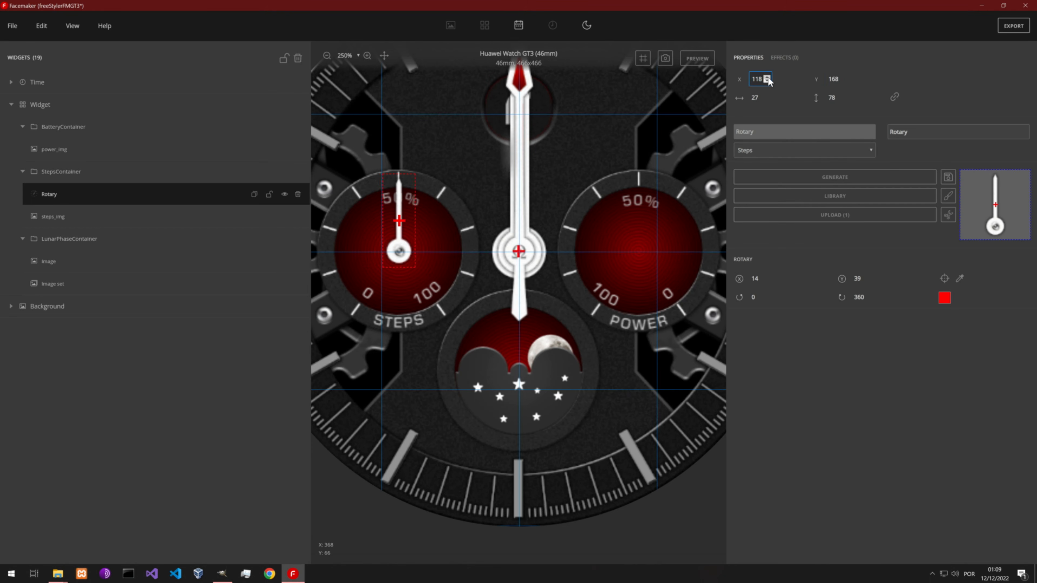
Fine-tune the steps hand's position to X 117, Y 168 so its hub sits on the left gauge's centre.
{"action": "scroll", "coordinate": [362, 245], "scroll_direction": "up", "scroll_amount": 2}
{"action": "left_click_drag", "start_coordinate": [375, 270], "coordinate": [440, 284]}
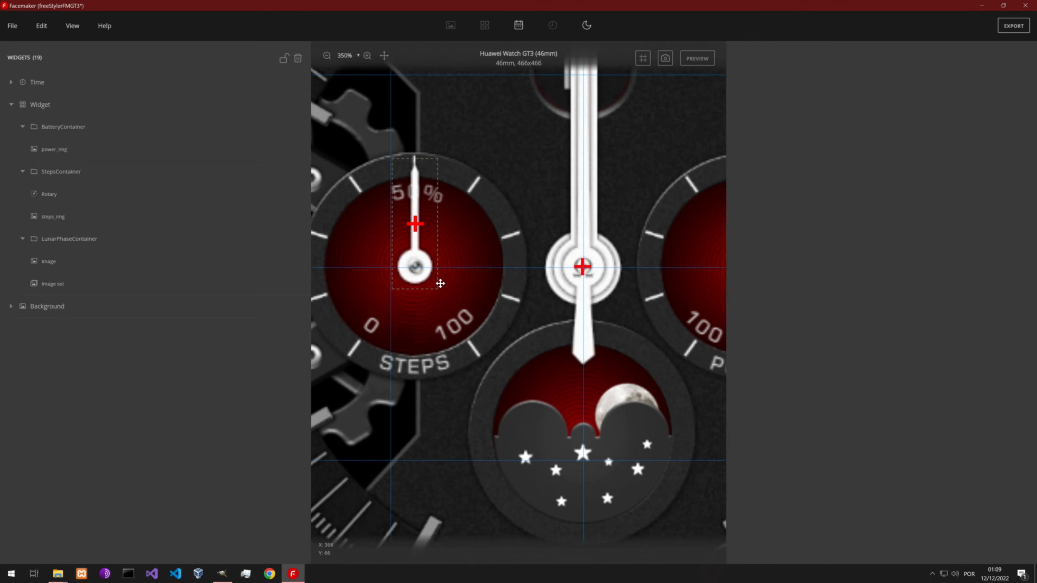
{"action": "left_click", "coordinate": [417, 232]}
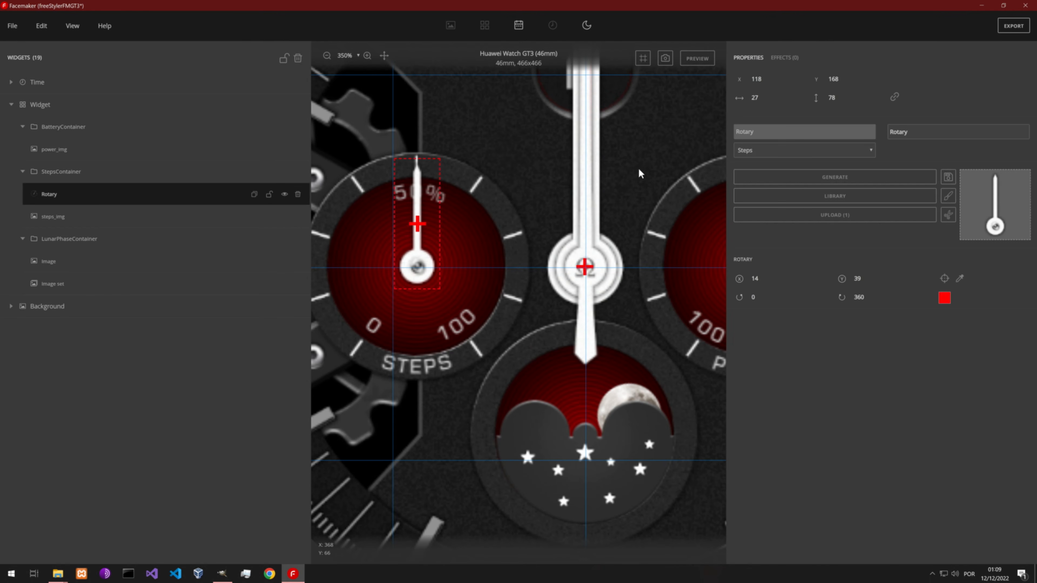
{"action": "left_click", "coordinate": [767, 82]}
{"action": "left_click", "coordinate": [844, 77]}
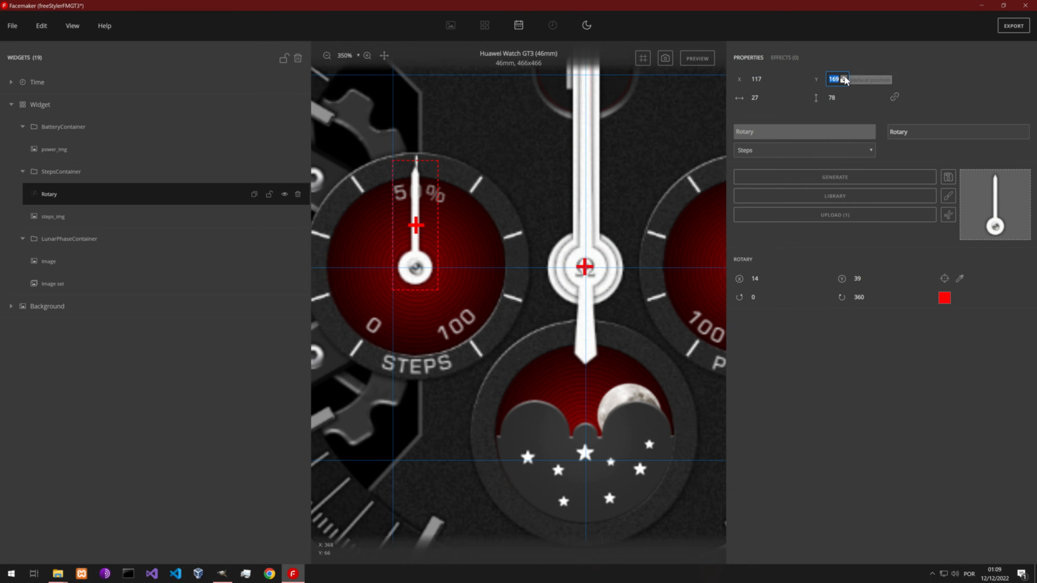
{"action": "left_click", "coordinate": [844, 82]}
{"action": "left_click", "coordinate": [844, 82]}
{"action": "left_click", "coordinate": [844, 82]}
{"action": "left_click", "coordinate": [843, 81]}
{"action": "left_click", "coordinate": [844, 82]}
{"action": "left_click", "coordinate": [843, 81]}
Set the steps hand's rotation centre Y to 65, on the hand's hub.
{"action": "left_click", "coordinate": [870, 278]}
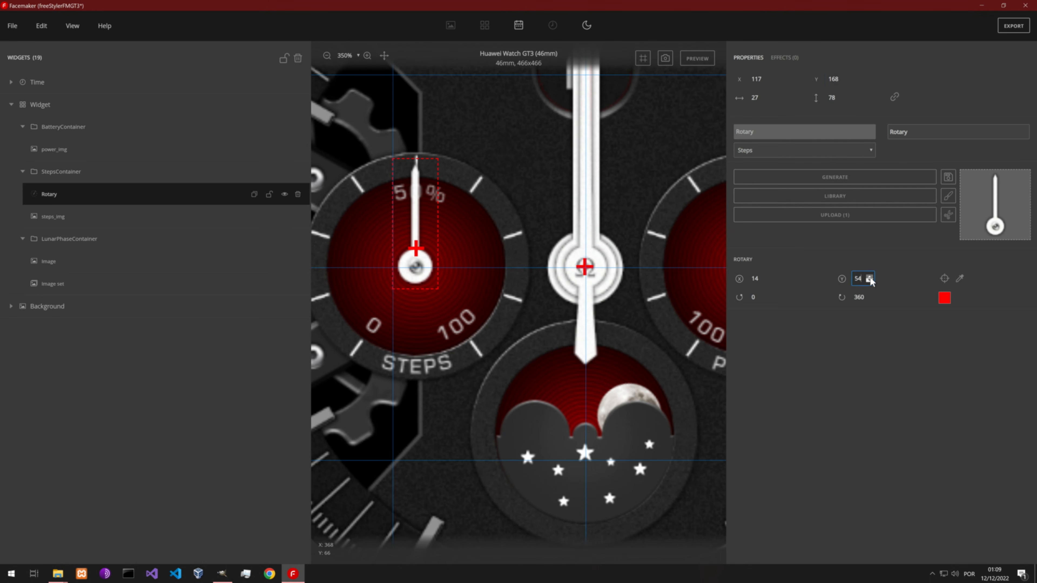
{"action": "left_click", "coordinate": [870, 278]}
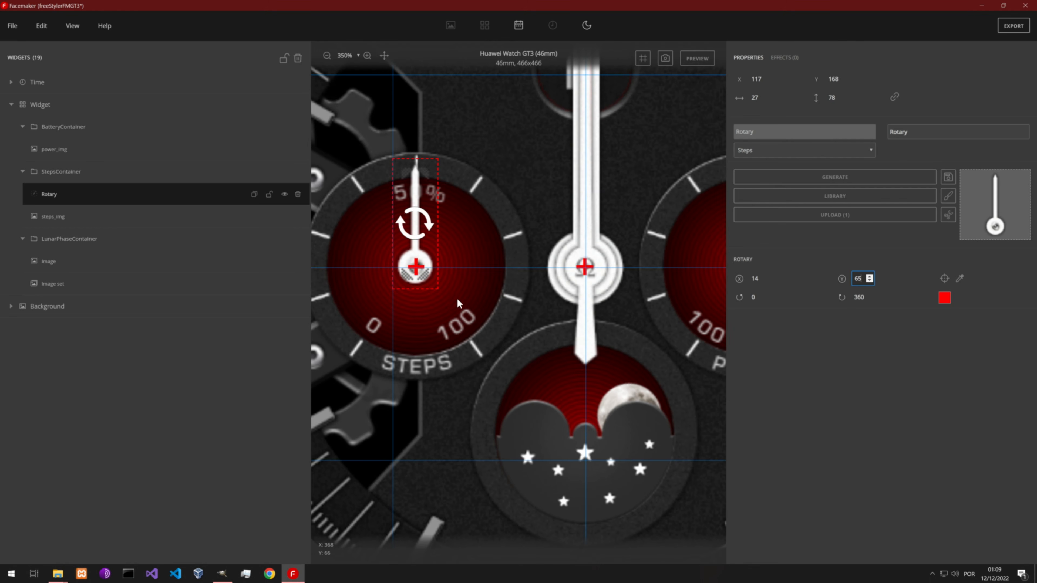
{"action": "scroll", "coordinate": [457, 294], "scroll_direction": "down", "scroll_amount": 5}
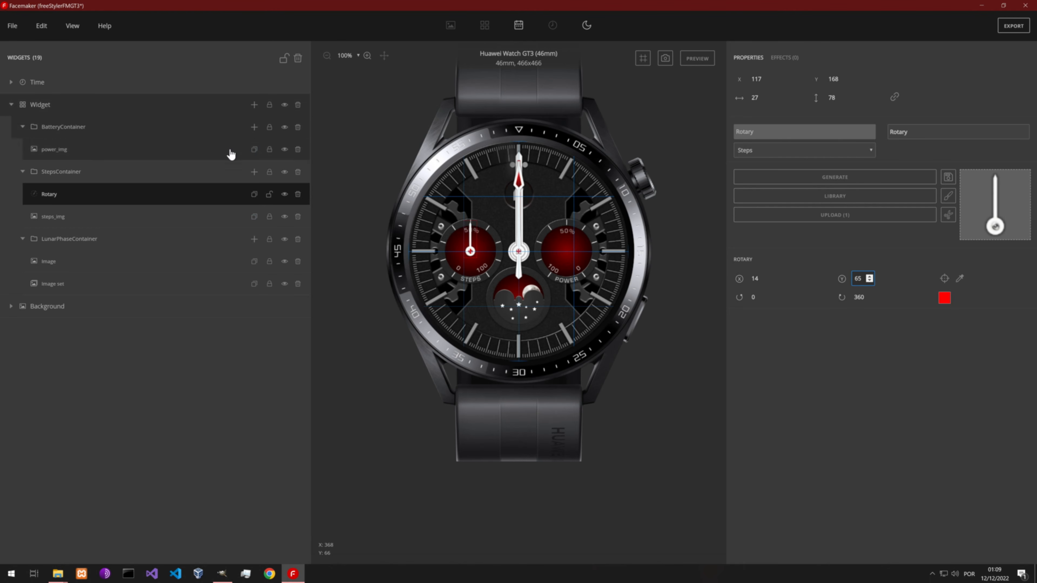
Add a Rotary widget to BatteryContainer and load hand.png from the freeStylerFM folder into it.
{"action": "left_click", "coordinate": [253, 127]}
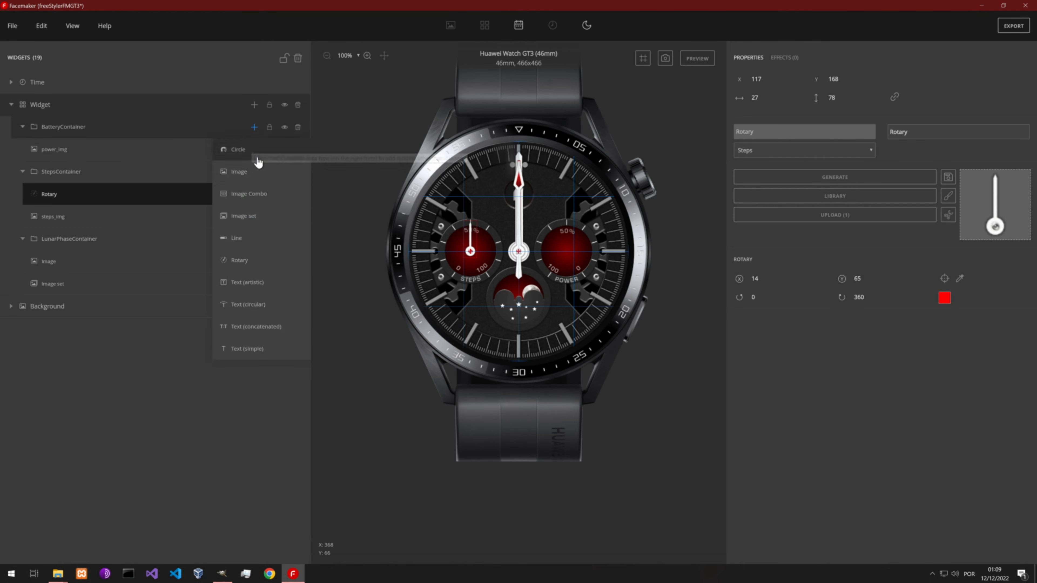
{"action": "left_click", "coordinate": [249, 269]}
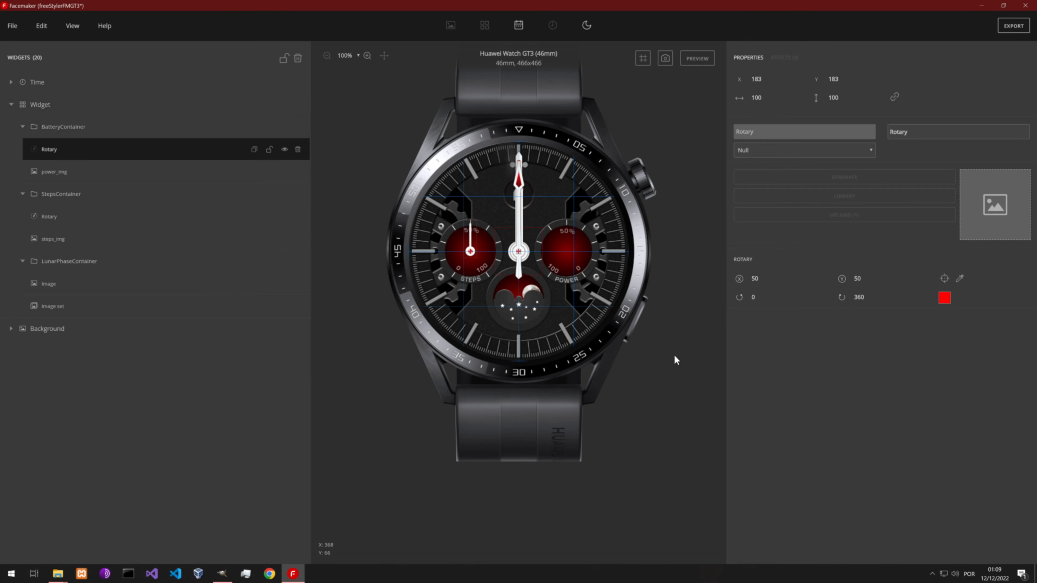
{"action": "mouse_move", "coordinate": [58, 573]}
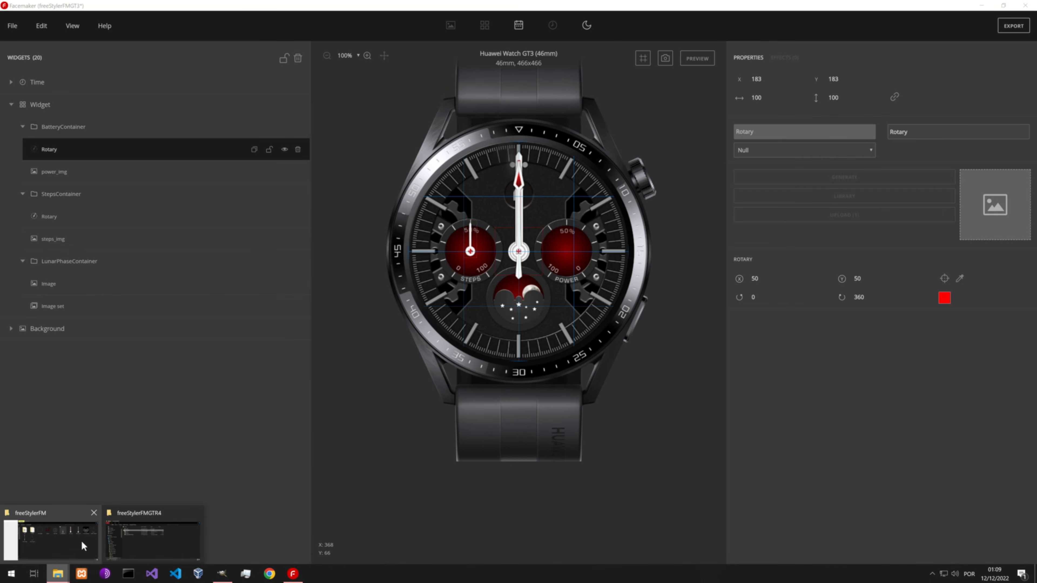
{"action": "left_click", "coordinate": [69, 542]}
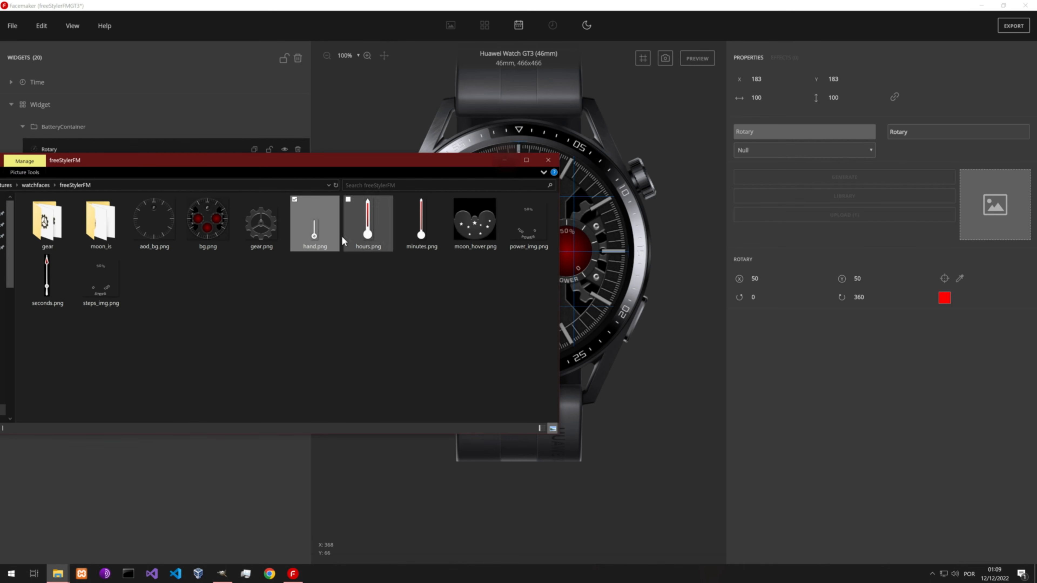
{"action": "left_click_drag", "start_coordinate": [326, 239], "coordinate": [997, 212]}
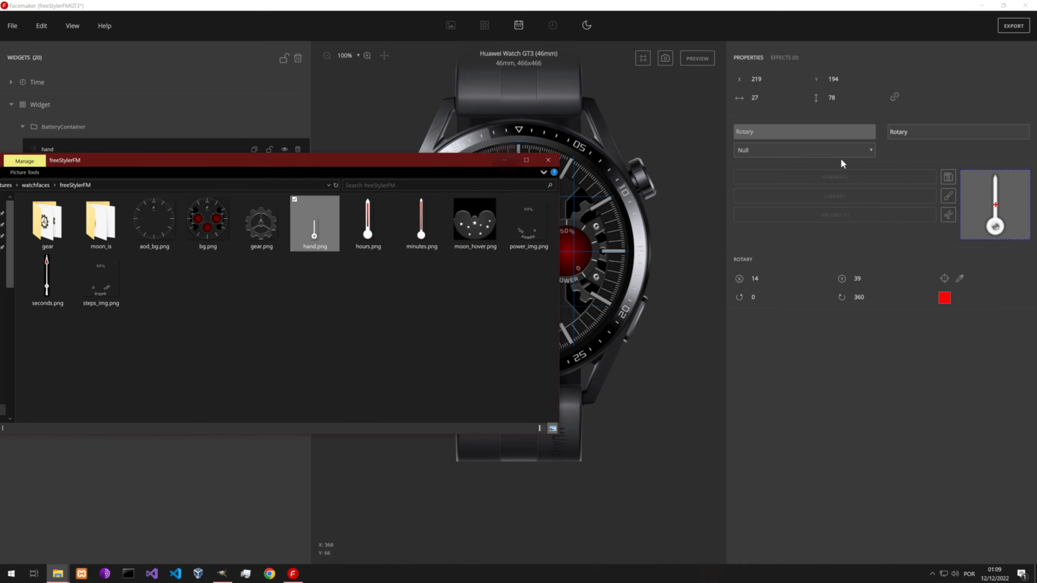
Bind the new Rotary hand to Battery data and set its rotation centre Y to 65.
{"action": "left_click", "coordinate": [833, 148]}
{"action": "left_click", "coordinate": [785, 162]}
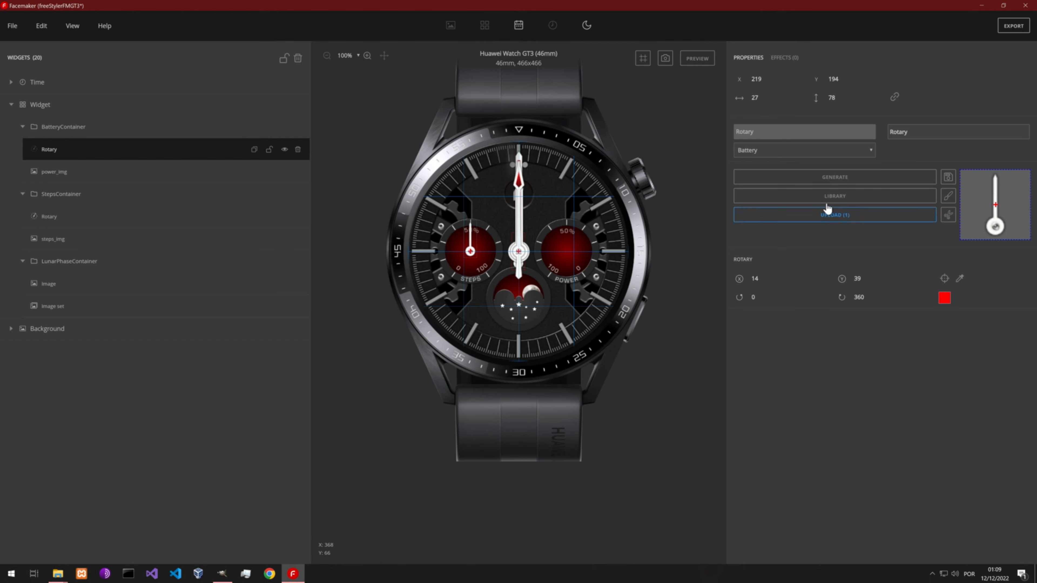
{"action": "left_click", "coordinate": [833, 80]}
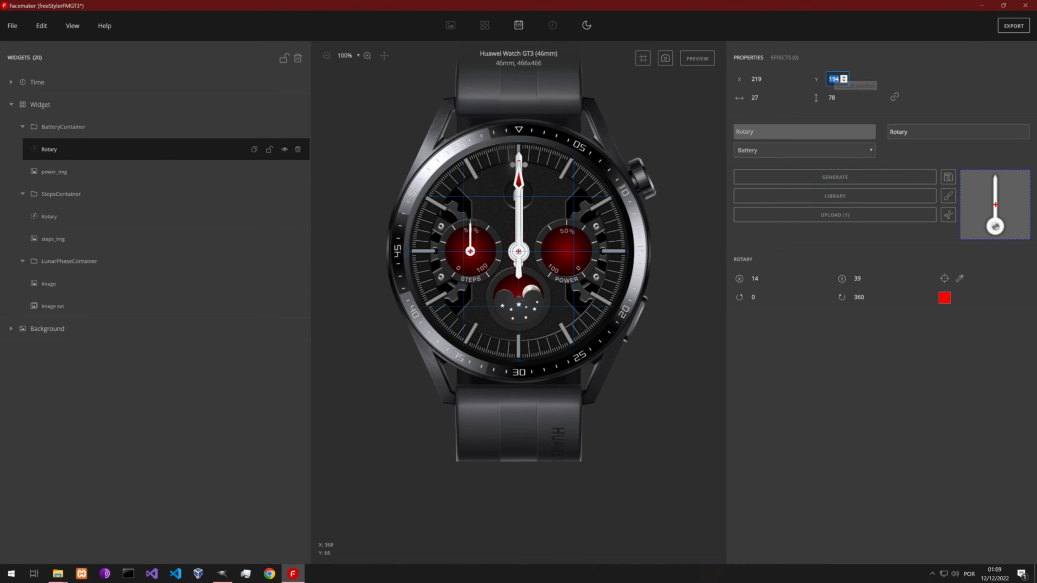
{"action": "left_click", "coordinate": [859, 279]}
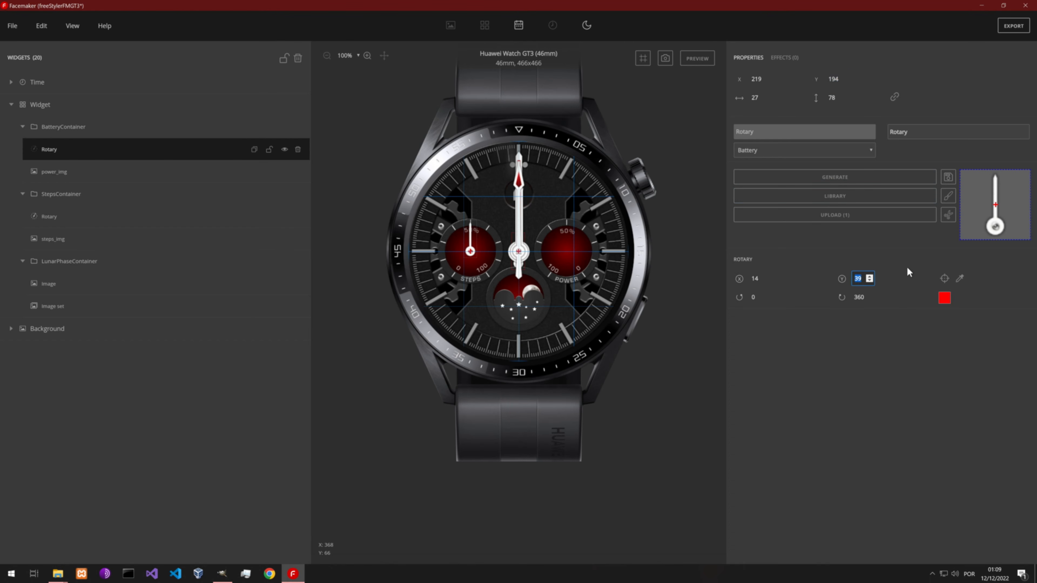
{"action": "type", "text": "65"}
Move the battery hand to Y 168 and shift its X until the hub sits on the POWER gauge's centre.
{"action": "left_click", "coordinate": [469, 248]}
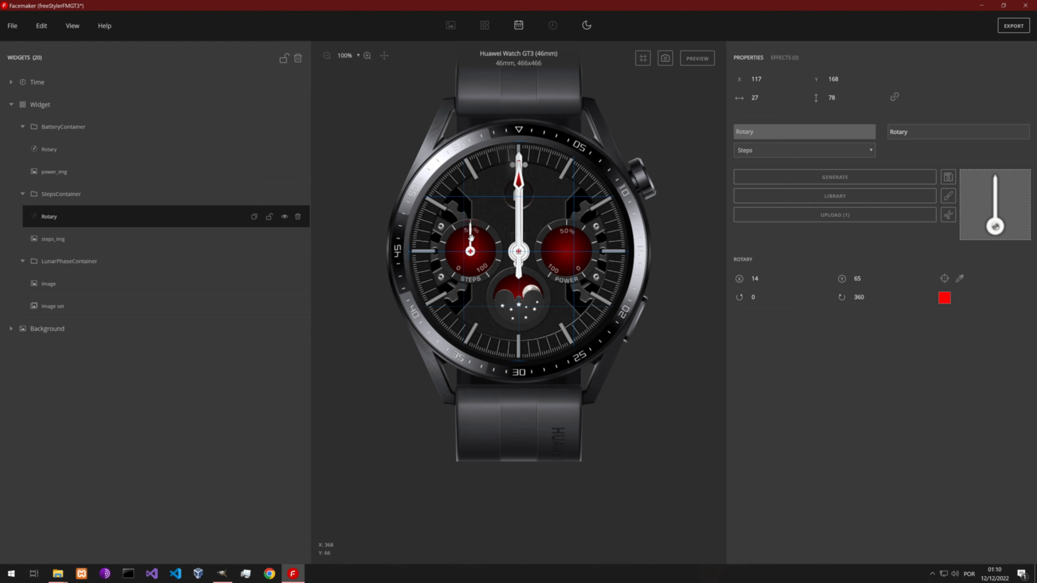
{"action": "left_click", "coordinate": [62, 152]}
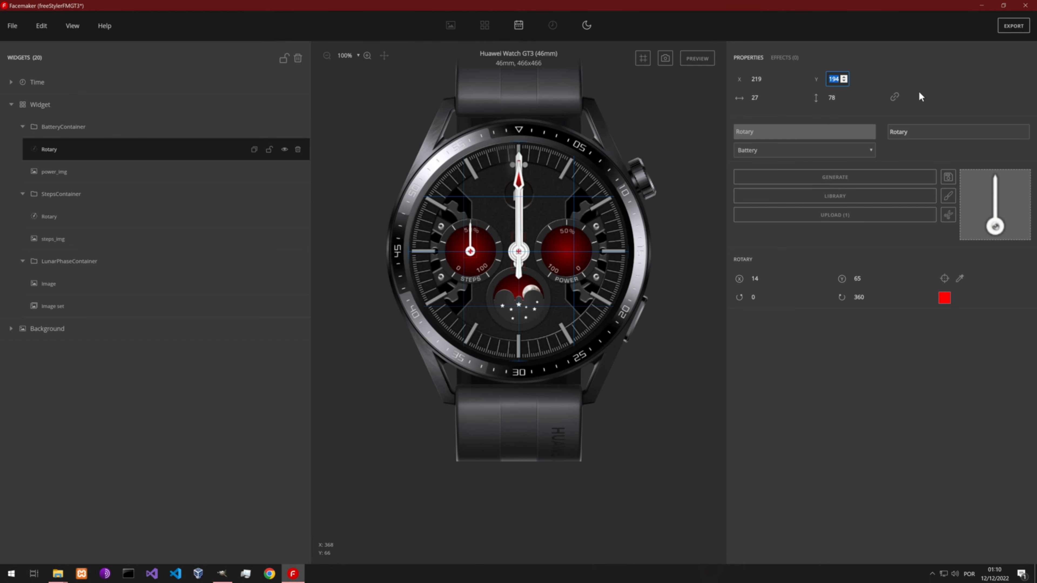
{"action": "type", "text": "168"}
{"action": "left_click", "coordinate": [768, 77]}
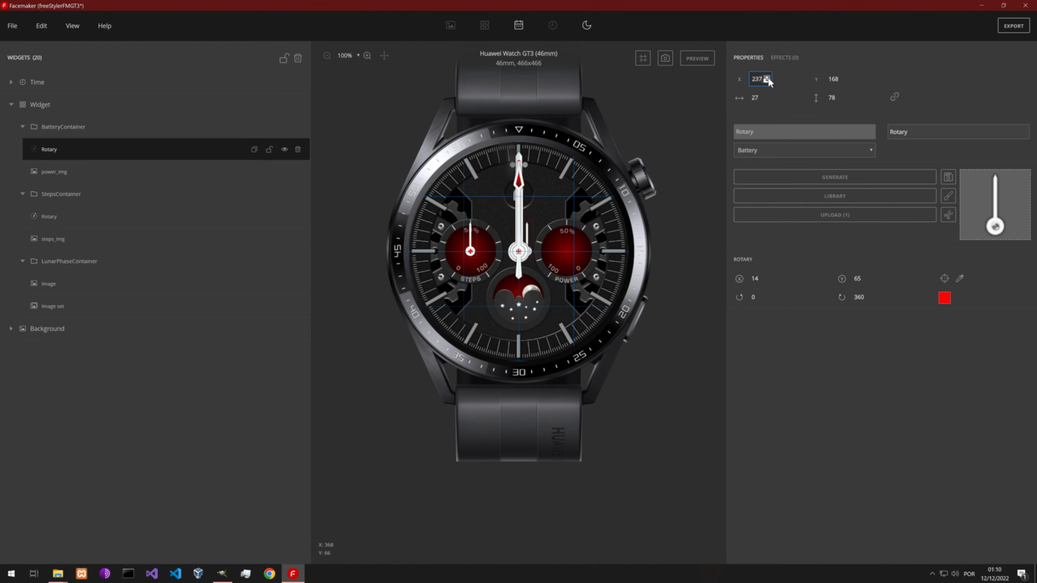
{"action": "left_click", "coordinate": [767, 79]}
{"action": "left_click", "coordinate": [767, 79]}
{"action": "left_click", "coordinate": [767, 78]}
{"action": "left_click", "coordinate": [767, 79]}
{"action": "left_click", "coordinate": [767, 79]}
{"action": "left_click", "coordinate": [767, 79]}
{"action": "scroll", "coordinate": [572, 243], "scroll_direction": "up", "scroll_amount": 5}
{"action": "left_click_drag", "start_coordinate": [559, 248], "coordinate": [519, 247]}
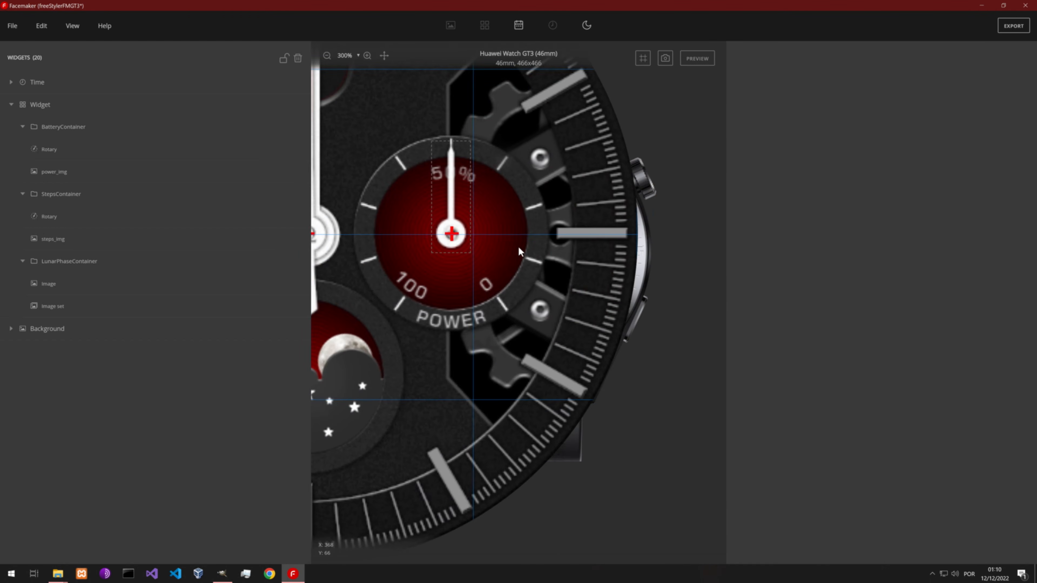
{"action": "scroll", "coordinate": [518, 246], "scroll_direction": "down", "scroll_amount": 5}
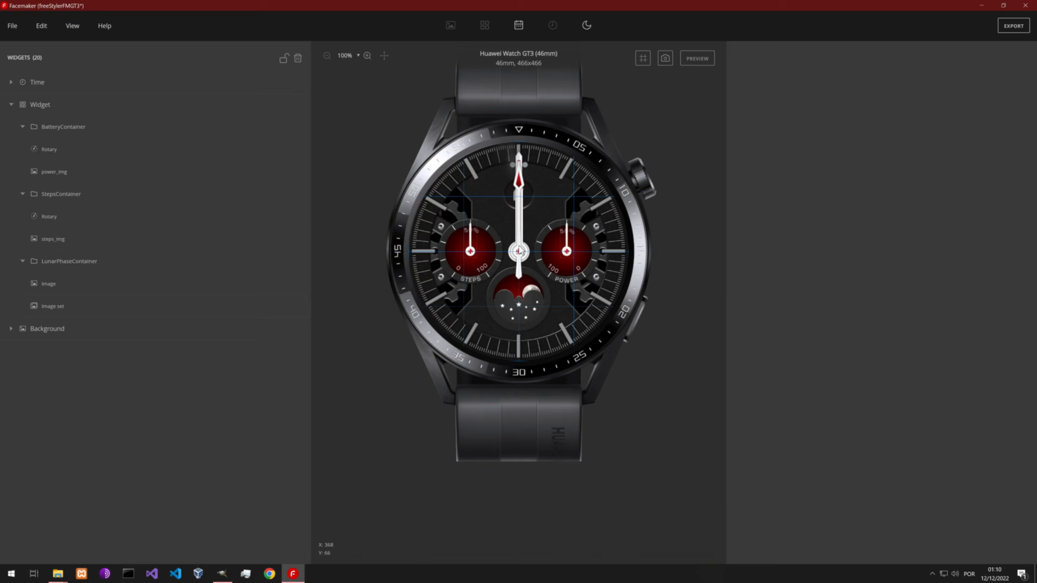
Preview the watch face to check the steps and battery hands rotating, and end the preview.
{"action": "left_click", "coordinate": [692, 58]}
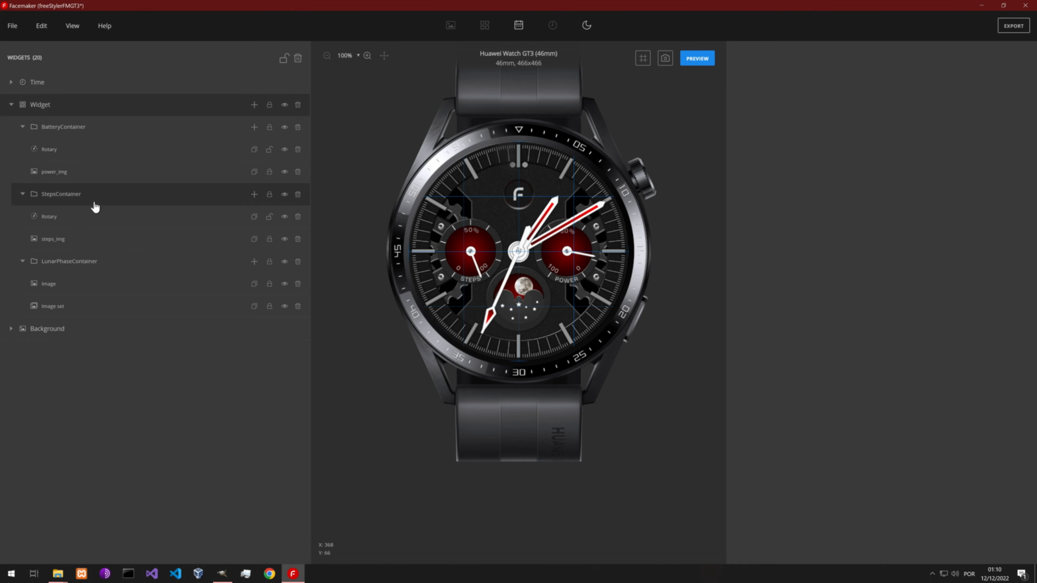
{"action": "left_click", "coordinate": [184, 171]}
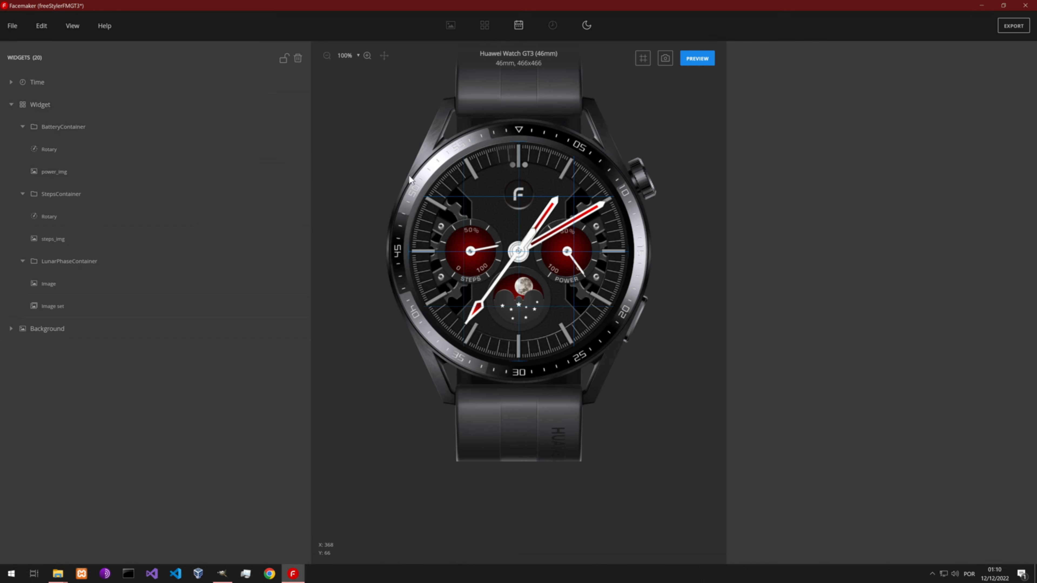
{"action": "left_click", "coordinate": [697, 59]}
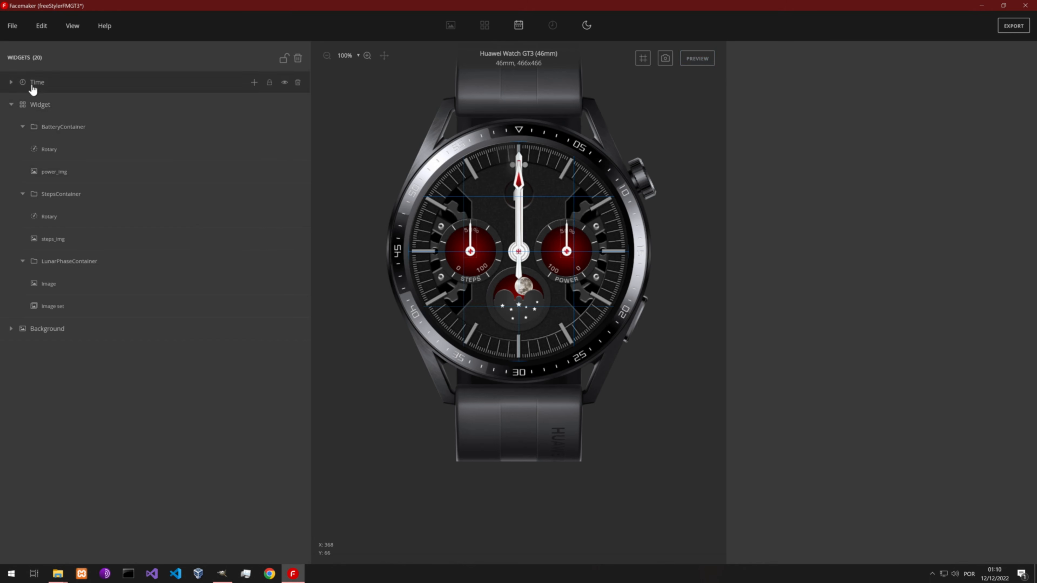
Collapse the Widget group and lock the Widget and Background groups.
{"action": "left_click", "coordinate": [13, 104]}
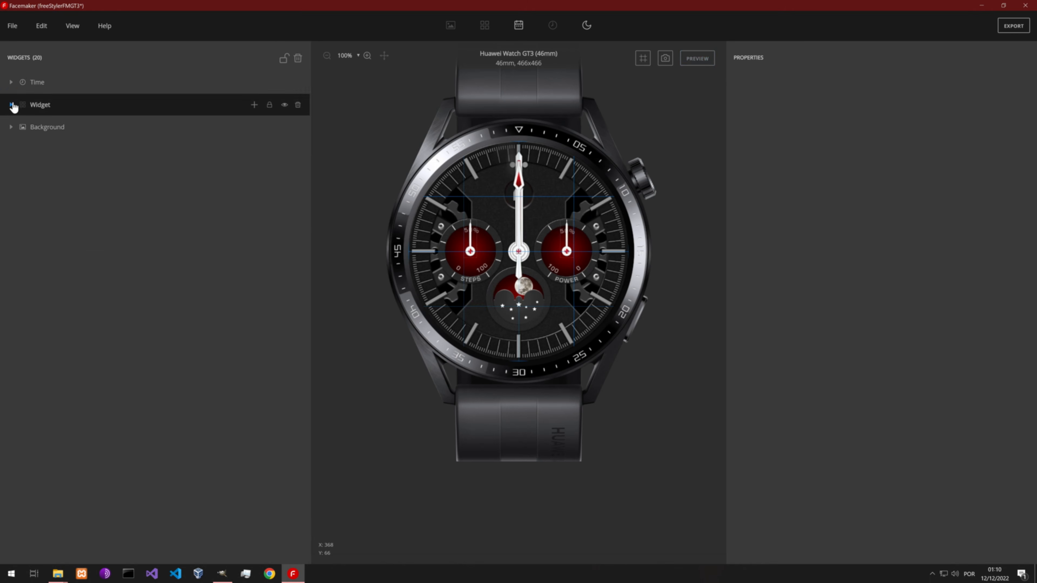
{"action": "left_click", "coordinate": [269, 105]}
{"action": "left_click", "coordinate": [269, 129]}
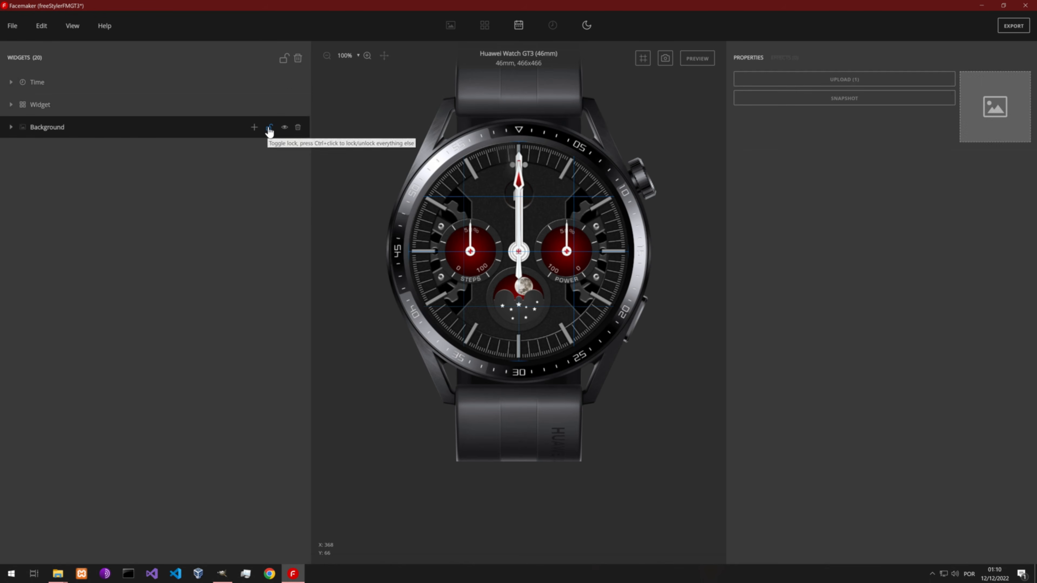
Add an always-on display to the watch face and create a Time group inside it.
{"action": "left_click", "coordinate": [587, 27]}
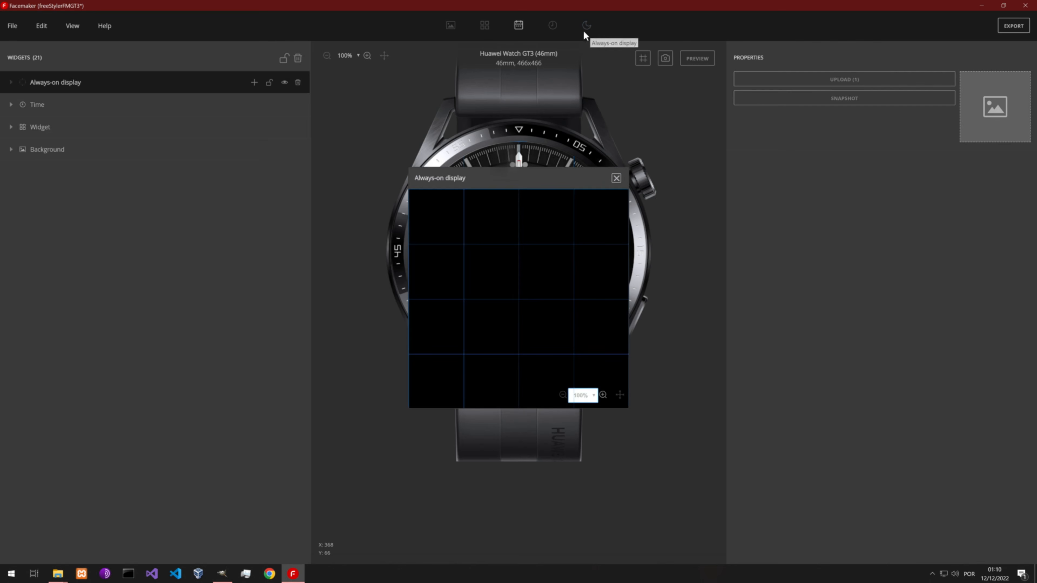
{"action": "left_click", "coordinate": [11, 150]}
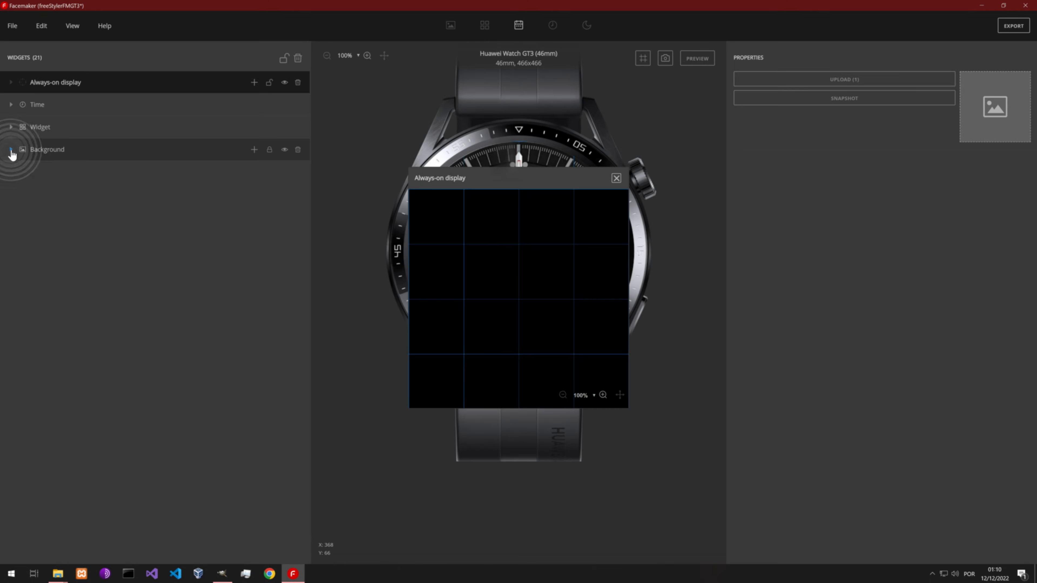
{"action": "left_click", "coordinate": [74, 179]}
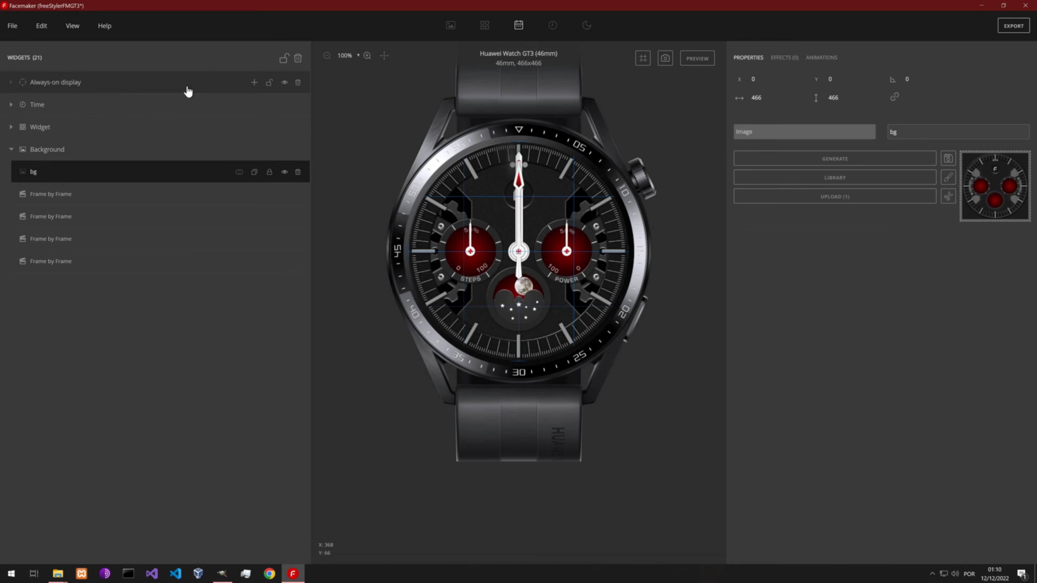
{"action": "mouse_move", "coordinate": [259, 84]}
{"action": "left_click", "coordinate": [254, 171]}
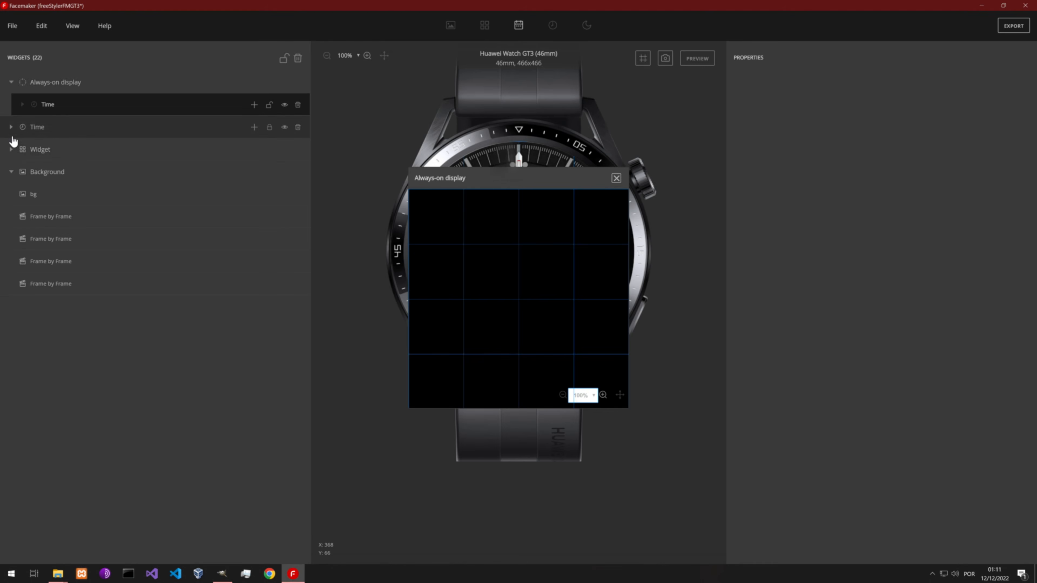
Copy the minute and 12-hour Rotary hands from the main Time group into the always-on display's Time group.
{"action": "left_click", "coordinate": [11, 127]}
{"action": "left_click", "coordinate": [43, 198]}
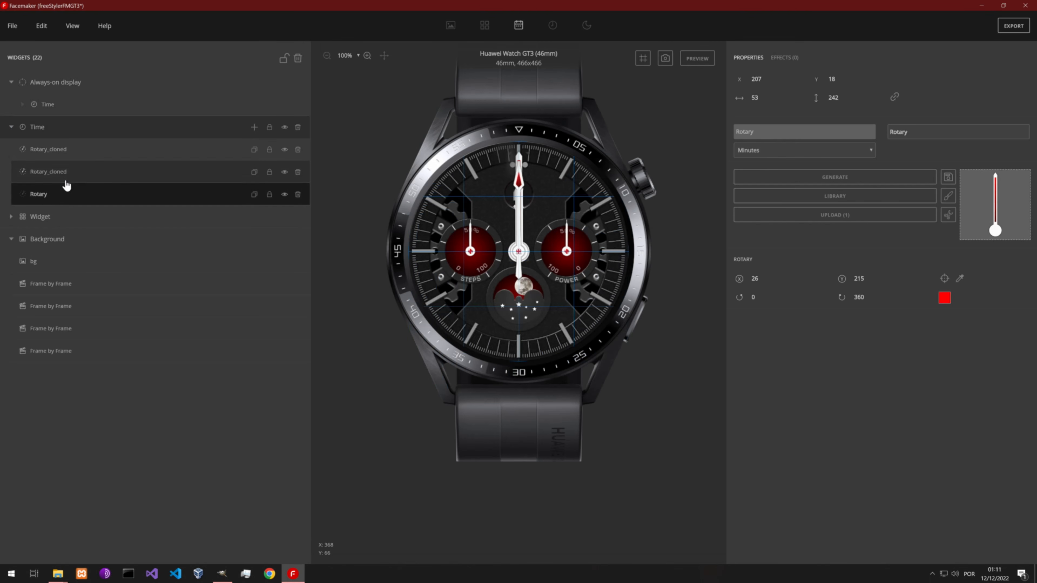
{"action": "left_click", "coordinate": [64, 179]}
{"action": "left_click", "coordinate": [63, 194]}
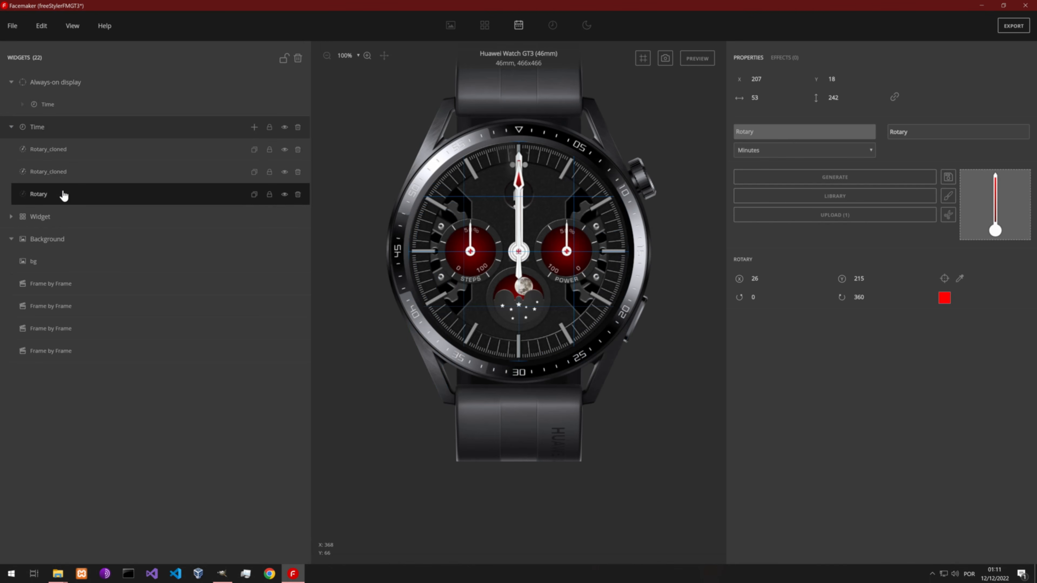
{"action": "left_click", "coordinate": [65, 182]}
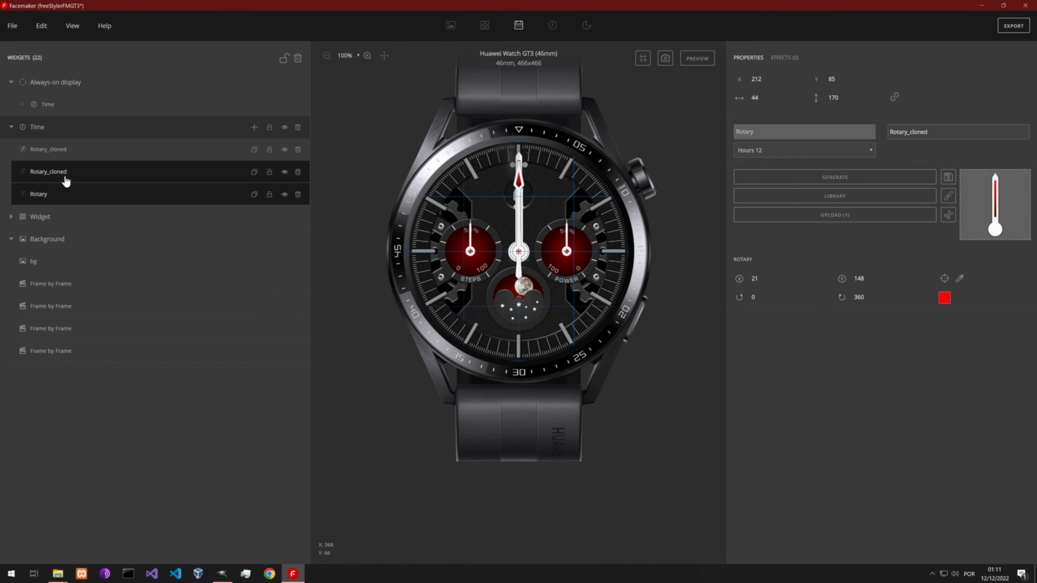
{"action": "left_click", "coordinate": [47, 109]}
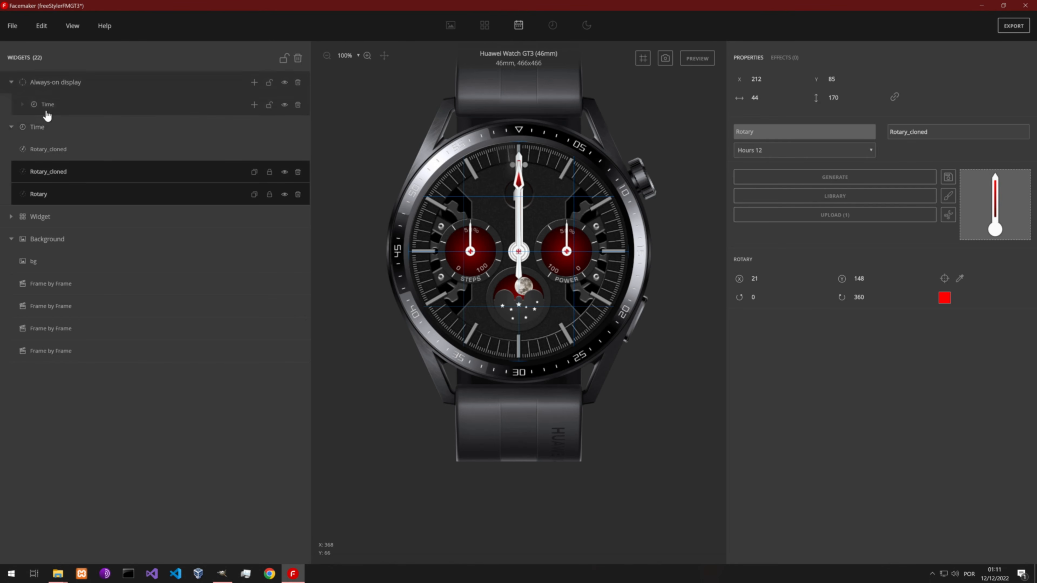
{"action": "key", "text": "ctrl+v"}
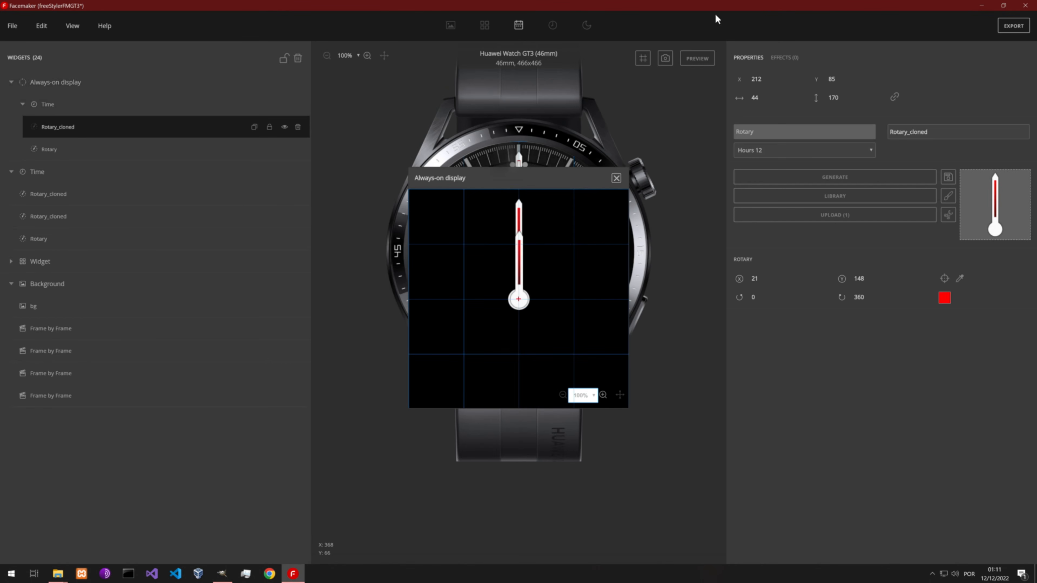
Preview the always-on display's hands beside the main watch face, and end the preview.
{"action": "left_click", "coordinate": [713, 59]}
{"action": "left_click_drag", "start_coordinate": [554, 183], "coordinate": [298, 208]}
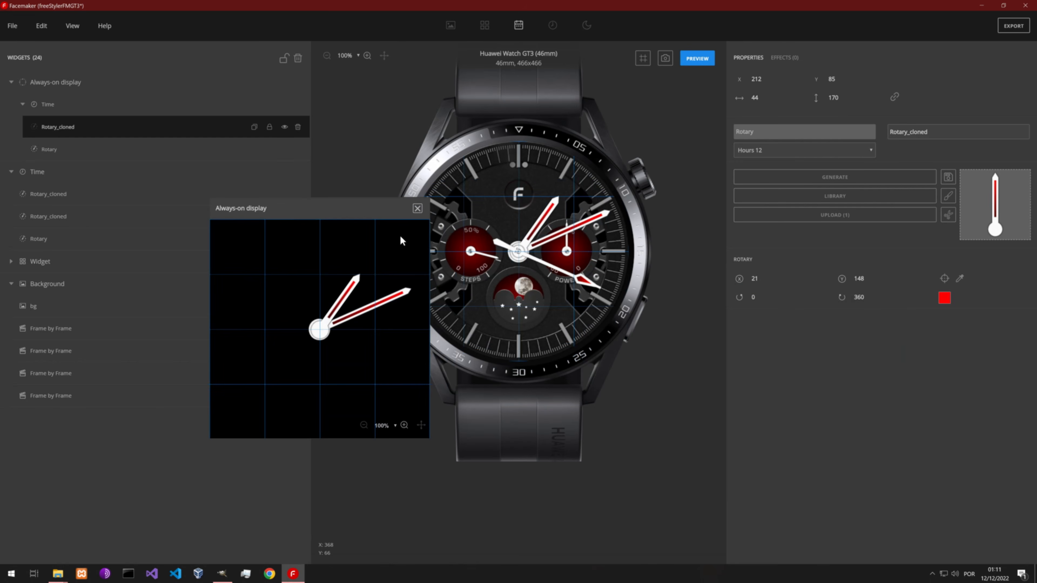
{"action": "left_click", "coordinate": [690, 61]}
Add a Background group with an Image widget to the always-on display.
{"action": "left_click", "coordinate": [254, 83]}
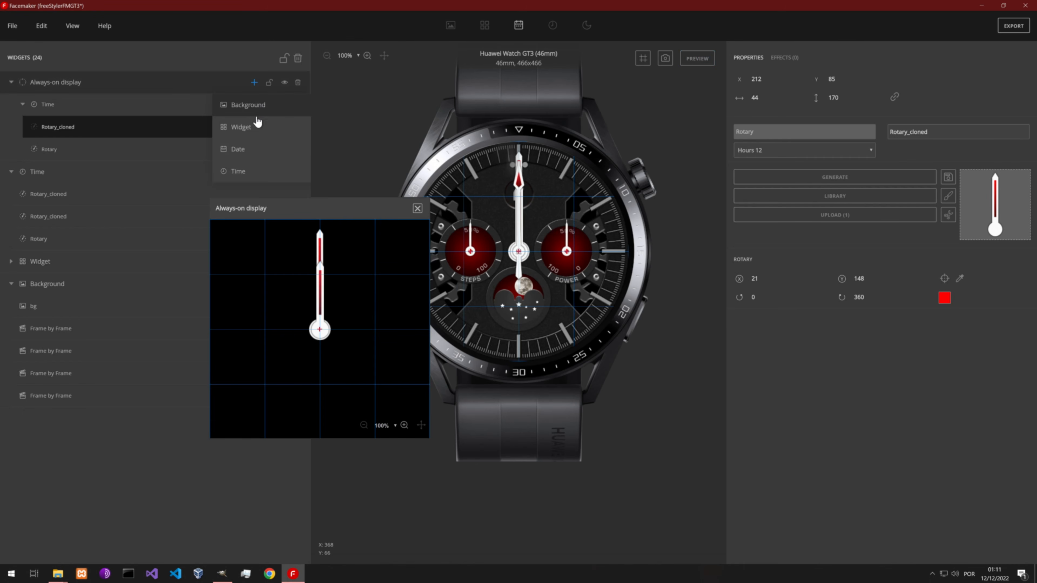
{"action": "left_click", "coordinate": [252, 113]}
{"action": "left_click_drag", "start_coordinate": [302, 210], "coordinate": [711, 251]}
{"action": "left_click", "coordinate": [254, 172]}
{"action": "left_click", "coordinate": [241, 217]}
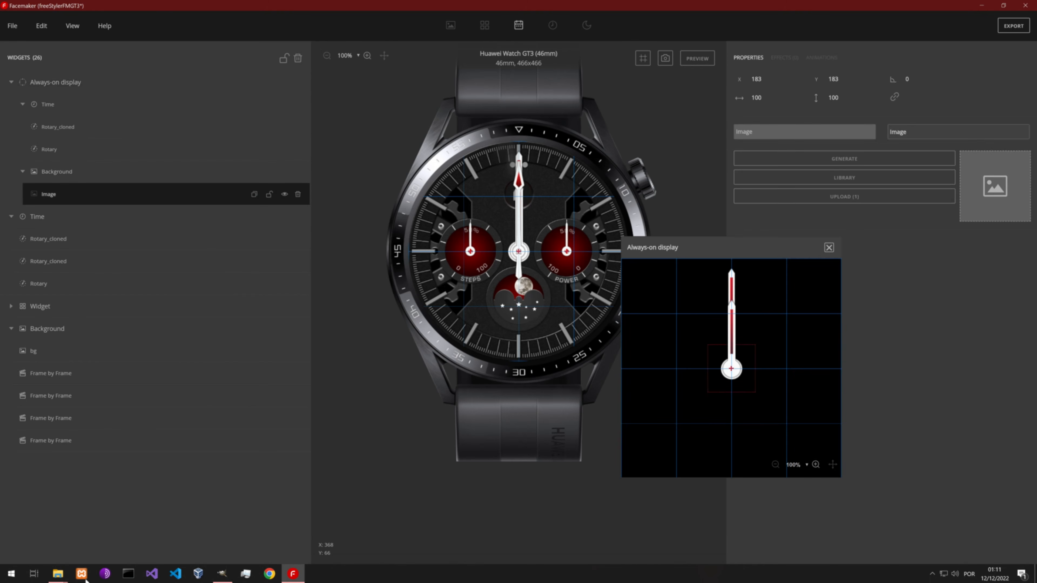
Load aod_bg.png from the freeStylerFM folder into the always-on display's background image.
{"action": "left_click", "coordinate": [58, 574]}
{"action": "left_click", "coordinate": [58, 558]}
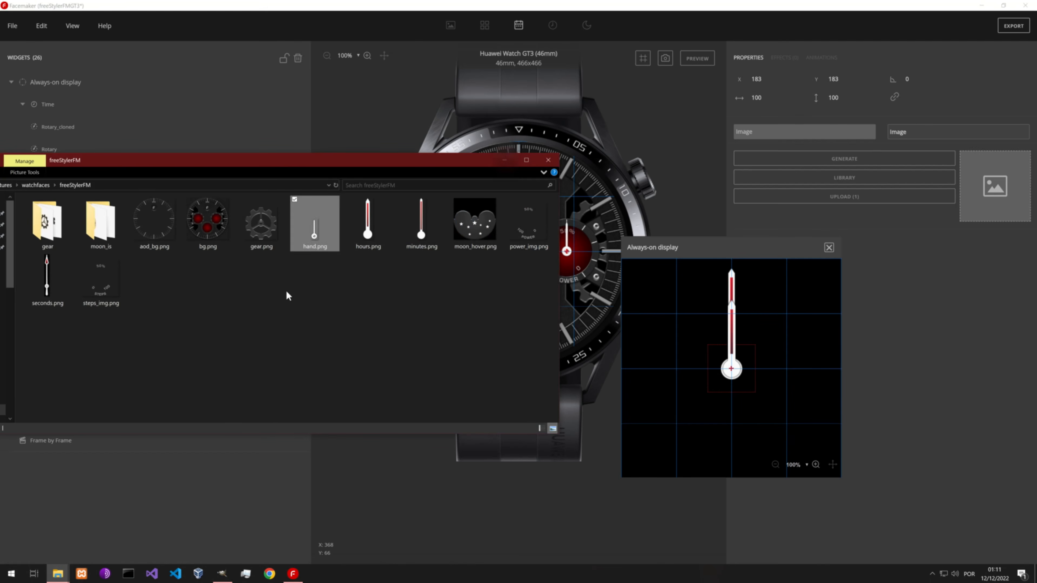
{"action": "left_click_drag", "start_coordinate": [158, 244], "coordinate": [984, 188]}
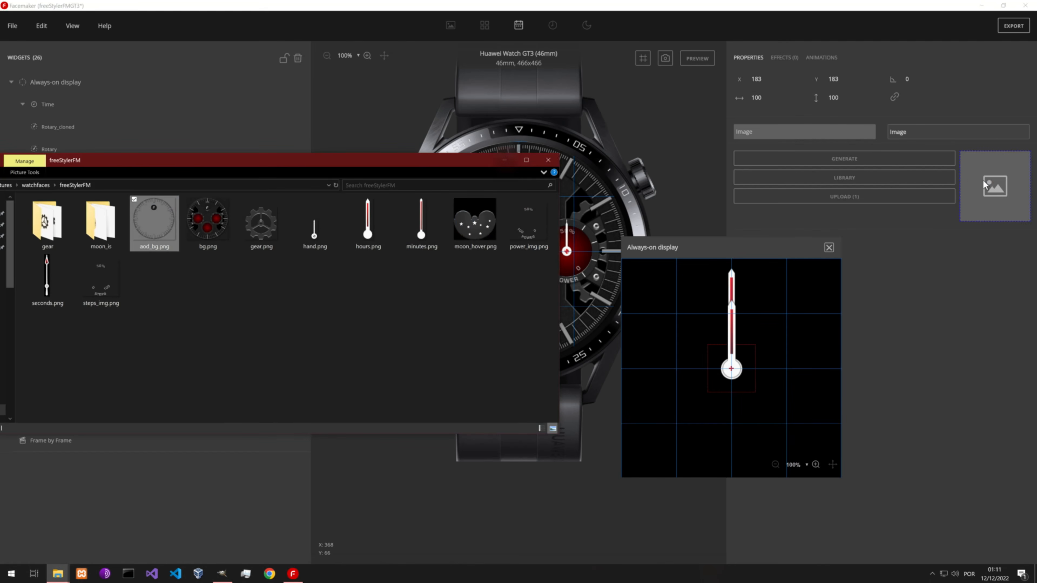
{"action": "left_click", "coordinate": [941, 327]}
Preview the always-on display with its dial background next to the main face, and end the preview.
{"action": "left_click_drag", "start_coordinate": [791, 253], "coordinate": [282, 256]}
{"action": "left_click", "coordinate": [696, 58]}
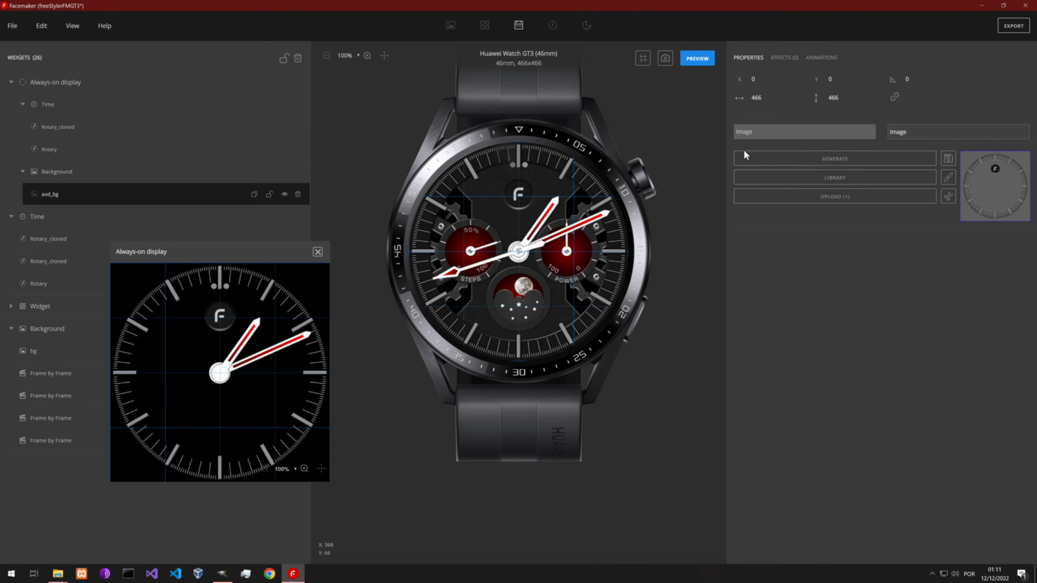
{"action": "left_click", "coordinate": [703, 61]}
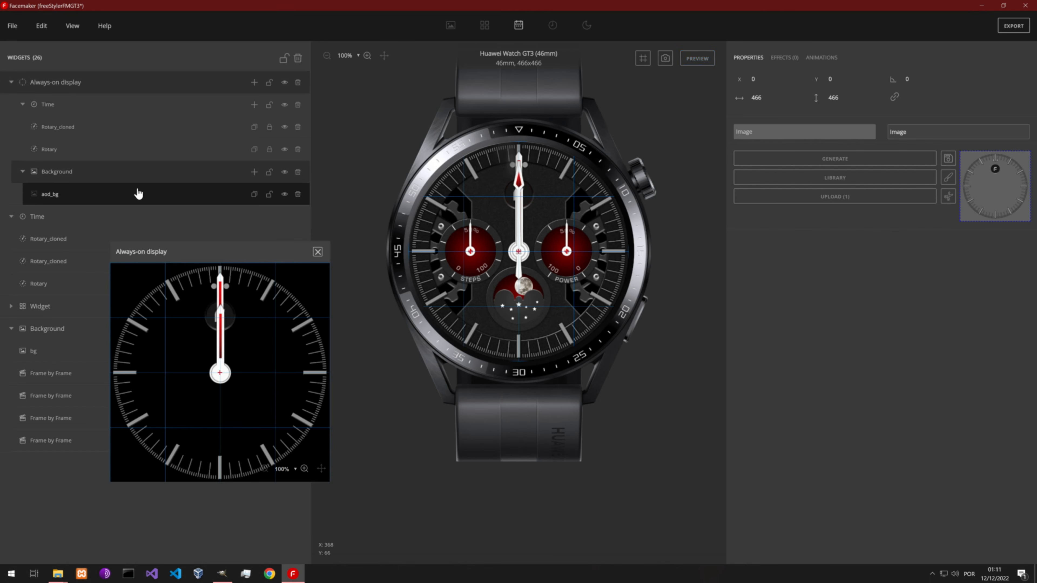
Delete the hour and minute hands from the always-on display's Time group and move its floating view aside.
{"action": "left_click", "coordinate": [64, 150]}
{"action": "left_click", "coordinate": [63, 135]}
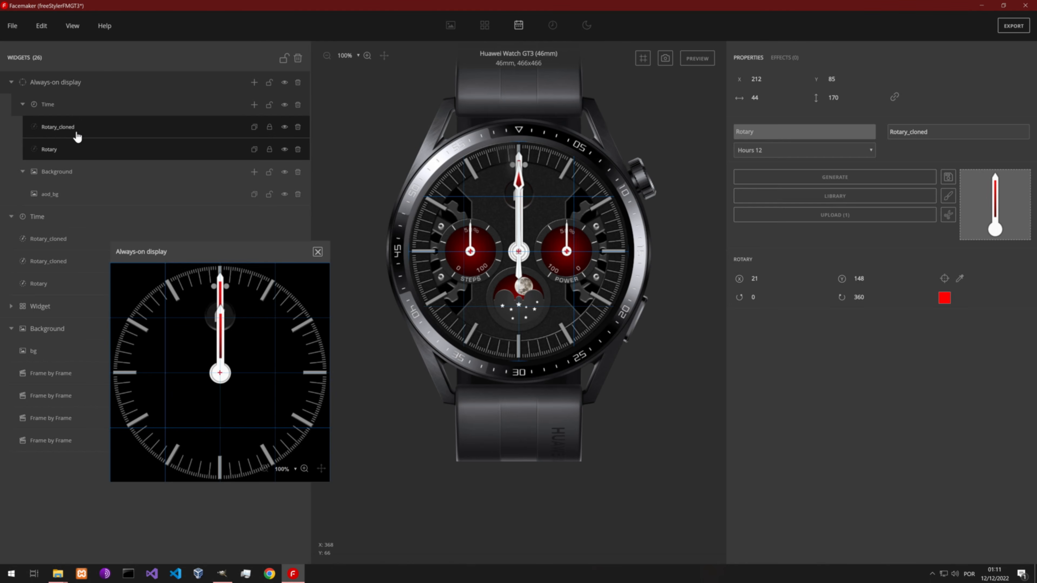
{"action": "key", "text": "Delete"}
{"action": "left_click_drag", "start_coordinate": [211, 249], "coordinate": [828, 214]}
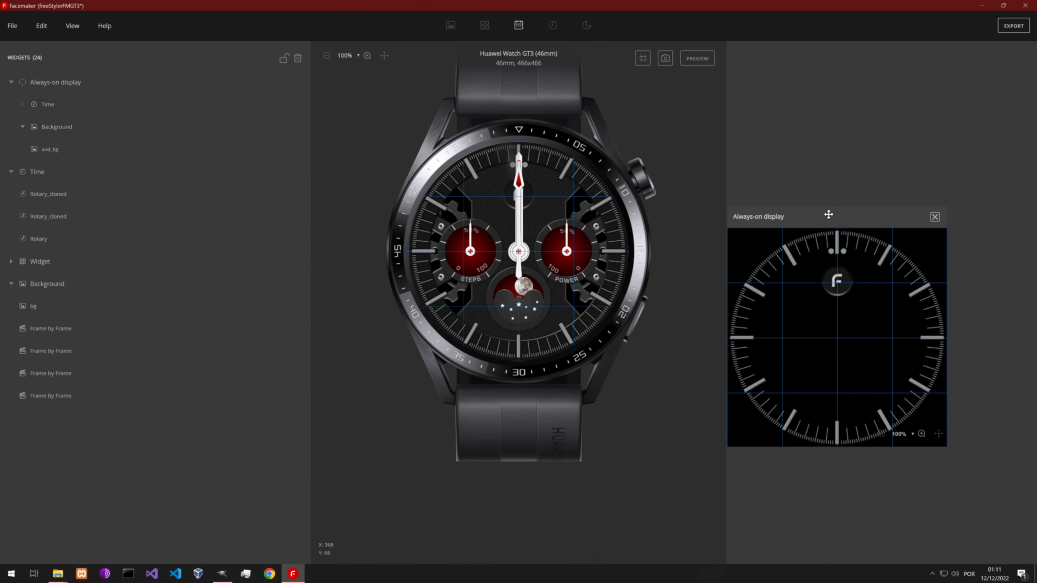
Add a Brightness effect to the main face's minute hand with an intensity of about -30.
{"action": "left_click", "coordinate": [50, 200]}
{"action": "left_click", "coordinate": [123, 236]}
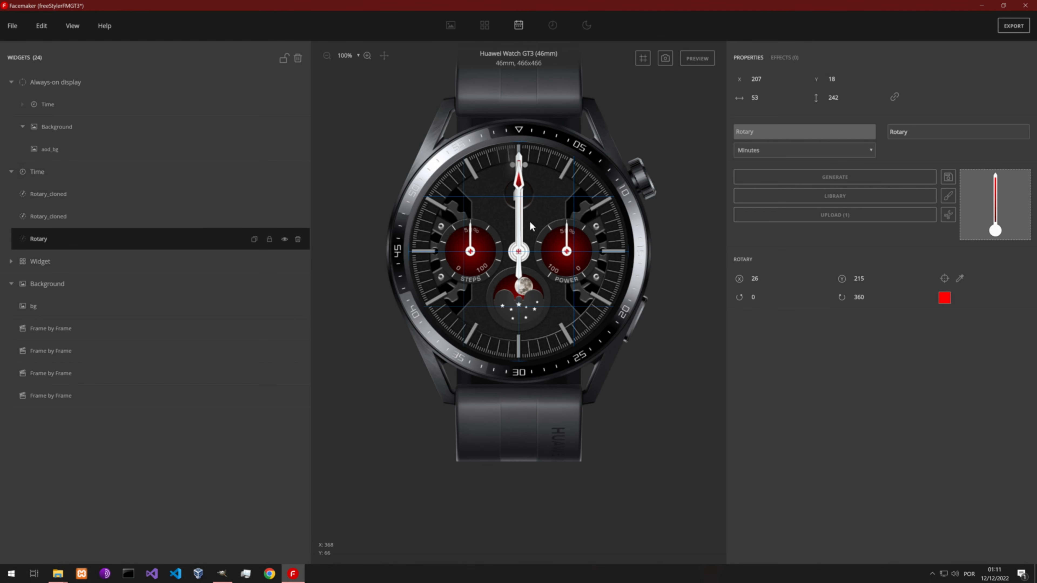
{"action": "left_click", "coordinate": [792, 60]}
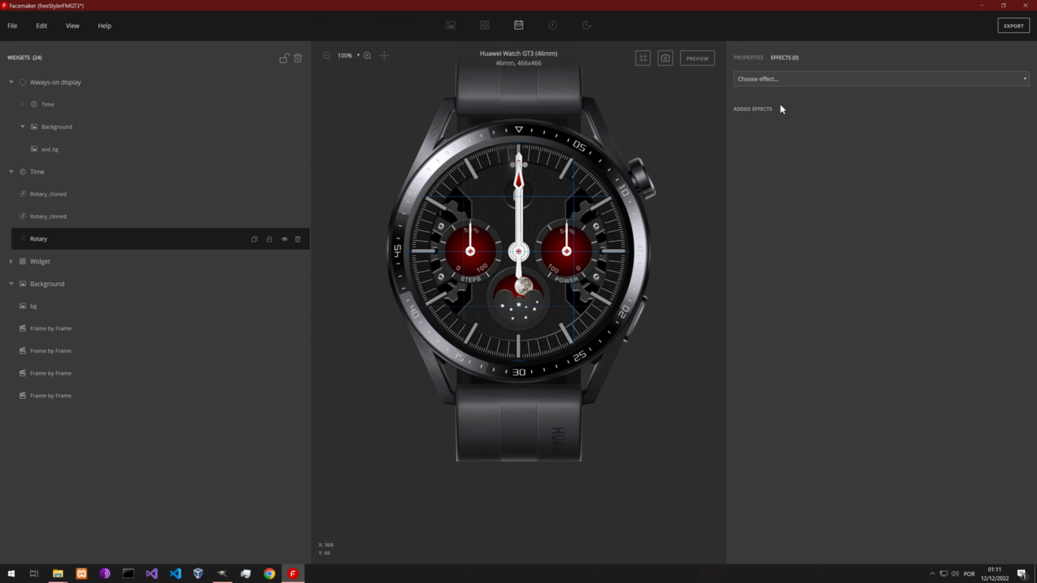
{"action": "left_click", "coordinate": [774, 82]}
{"action": "left_click", "coordinate": [766, 107]}
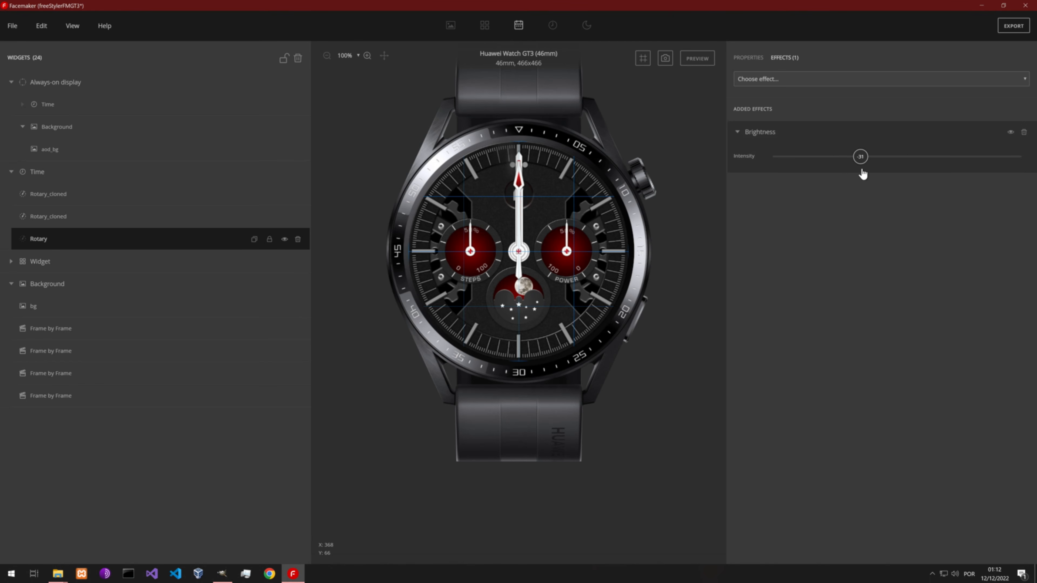
Add a Brightness effect to the main face's hour hand with an intensity of about -29.
{"action": "left_click", "coordinate": [65, 218]}
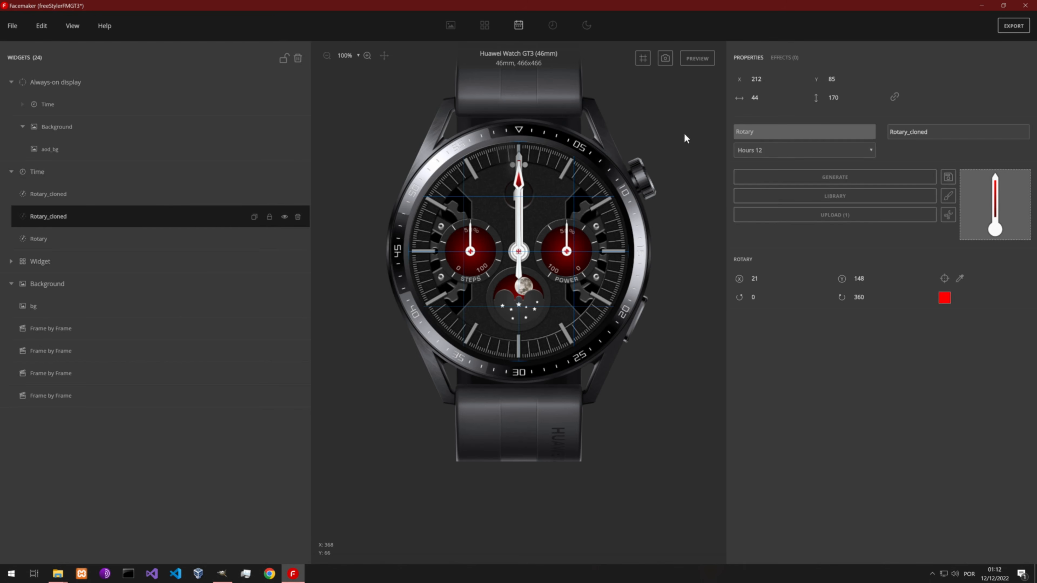
{"action": "left_click", "coordinate": [781, 61]}
{"action": "left_click", "coordinate": [803, 82]}
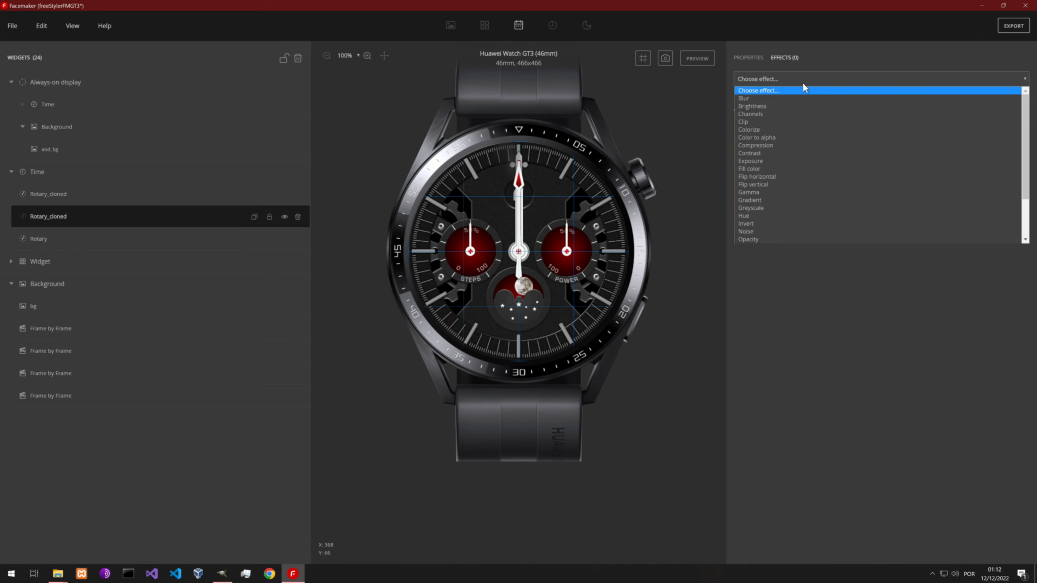
{"action": "left_click", "coordinate": [772, 107]}
{"action": "left_click_drag", "start_coordinate": [882, 175], "coordinate": [875, 178]}
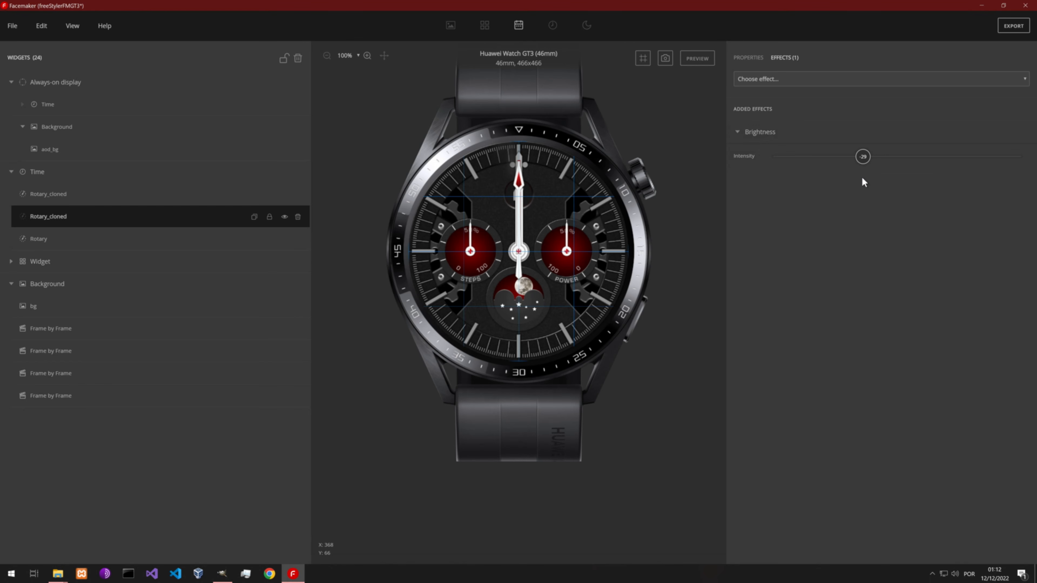
Add a Brightness effect to the main face's seconds hand with an intensity of -30.
{"action": "left_click", "coordinate": [102, 195]}
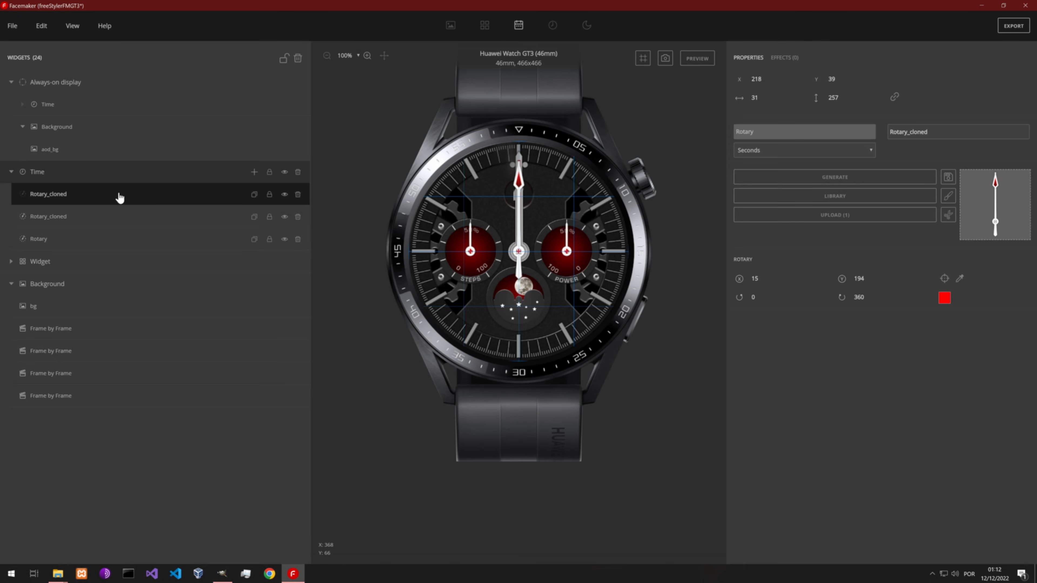
{"action": "left_click", "coordinate": [787, 61]}
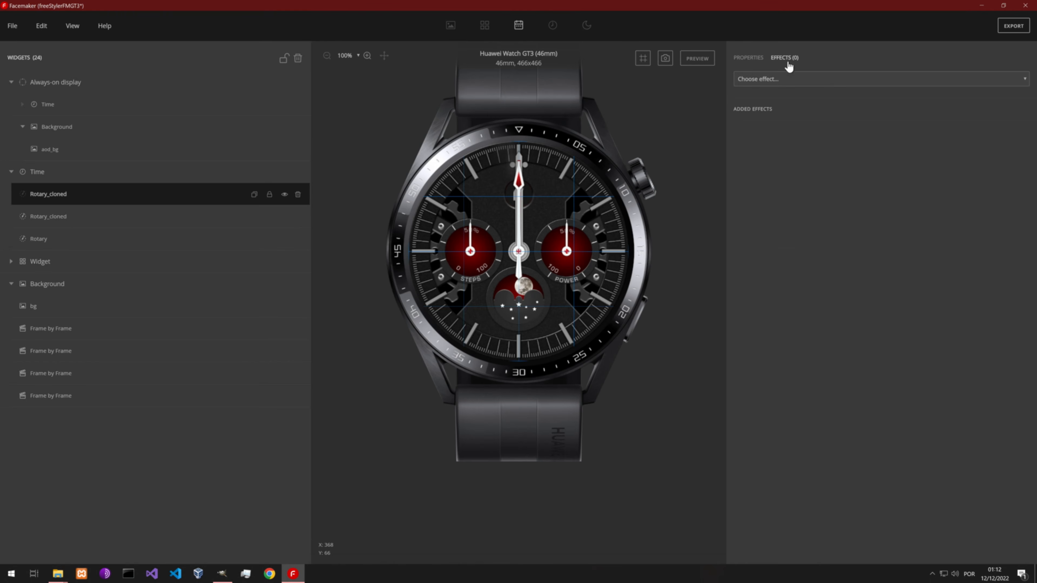
{"action": "left_click", "coordinate": [820, 83]}
{"action": "left_click", "coordinate": [760, 107]}
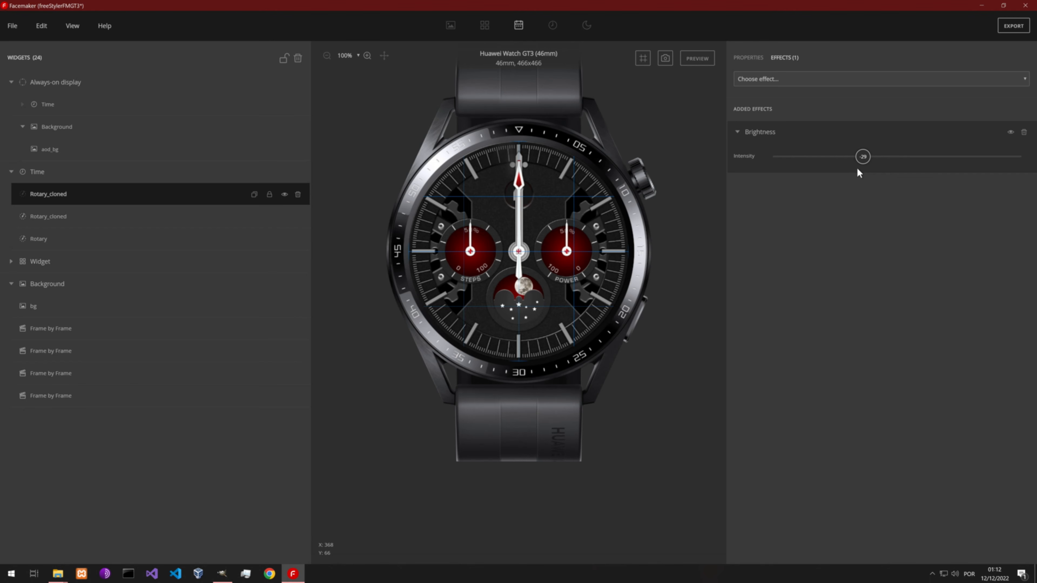
{"action": "left_click_drag", "start_coordinate": [856, 174], "coordinate": [858, 174]}
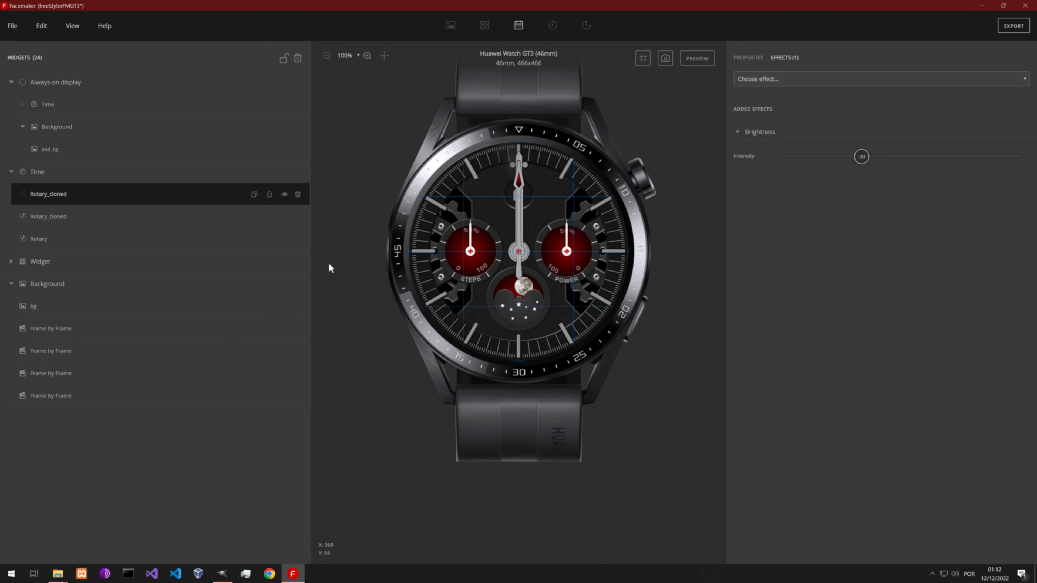
Add a Brightness effect with an intensity of -30 to the steps gauge's Rotary needle inside StepsContainer.
{"action": "left_click", "coordinate": [16, 264]}
{"action": "scroll", "coordinate": [180, 277], "scroll_direction": "down", "scroll_amount": 2}
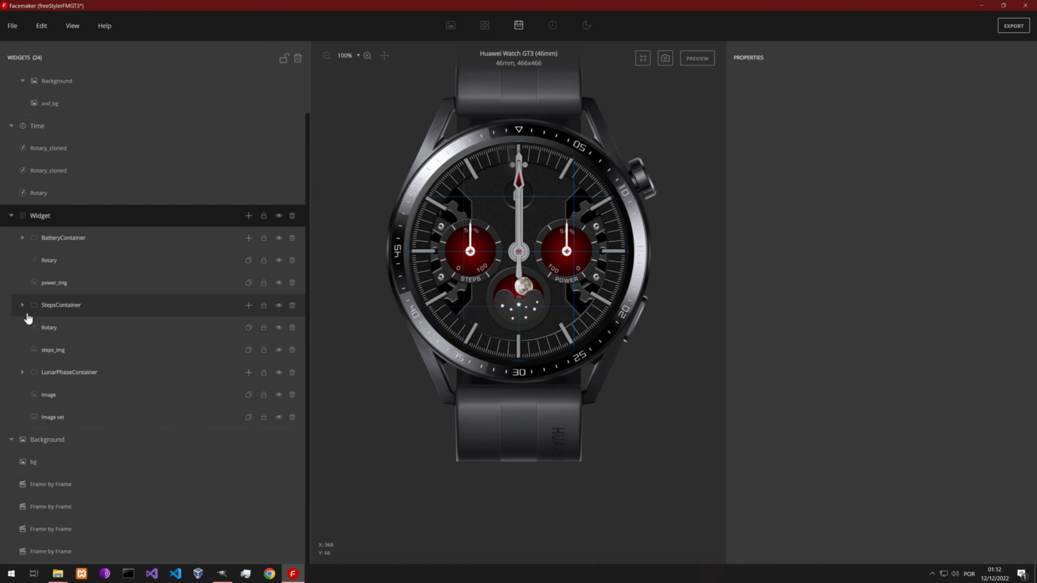
{"action": "left_click", "coordinate": [23, 307]}
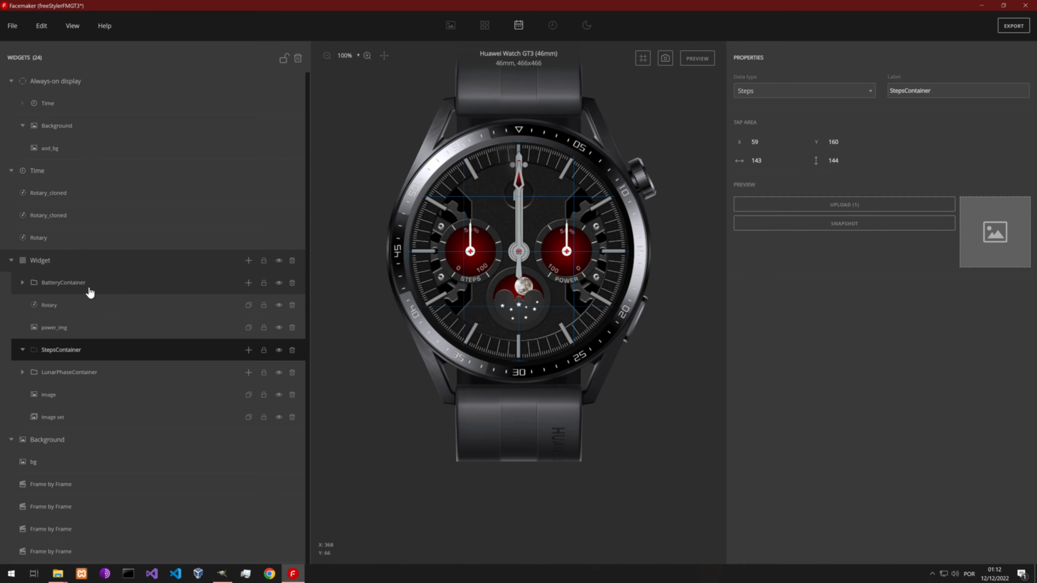
{"action": "left_click", "coordinate": [22, 352]}
{"action": "left_click", "coordinate": [65, 329]}
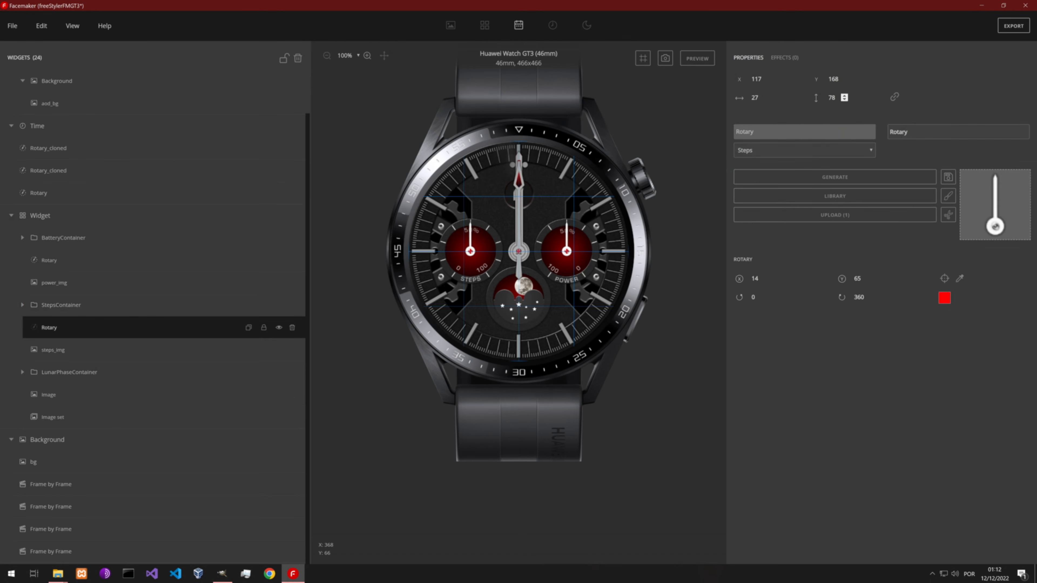
{"action": "left_click", "coordinate": [779, 59]}
{"action": "left_click", "coordinate": [785, 78]}
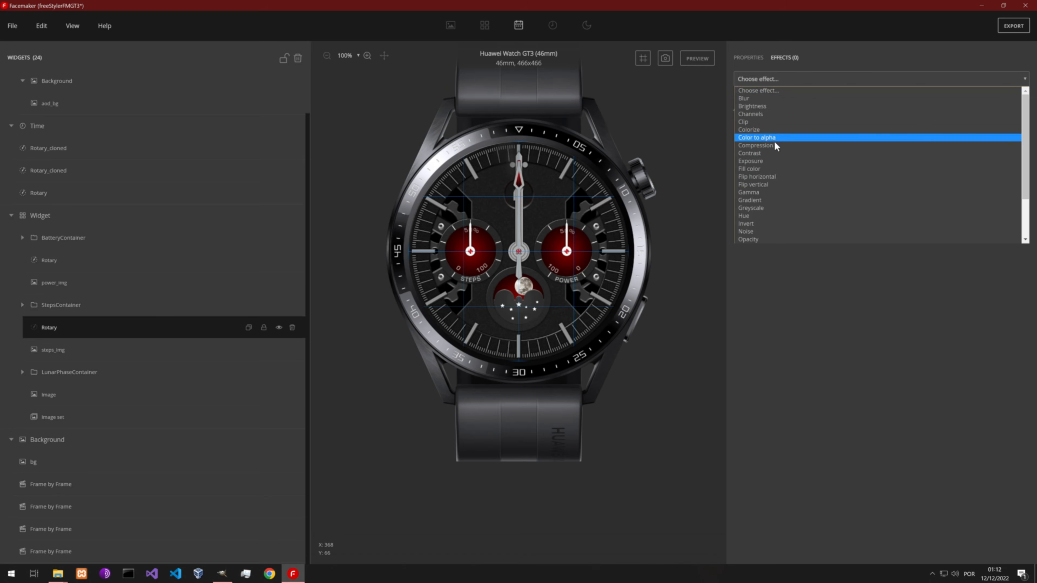
{"action": "left_click", "coordinate": [772, 107]}
{"action": "left_click_drag", "start_coordinate": [900, 160], "coordinate": [863, 175]}
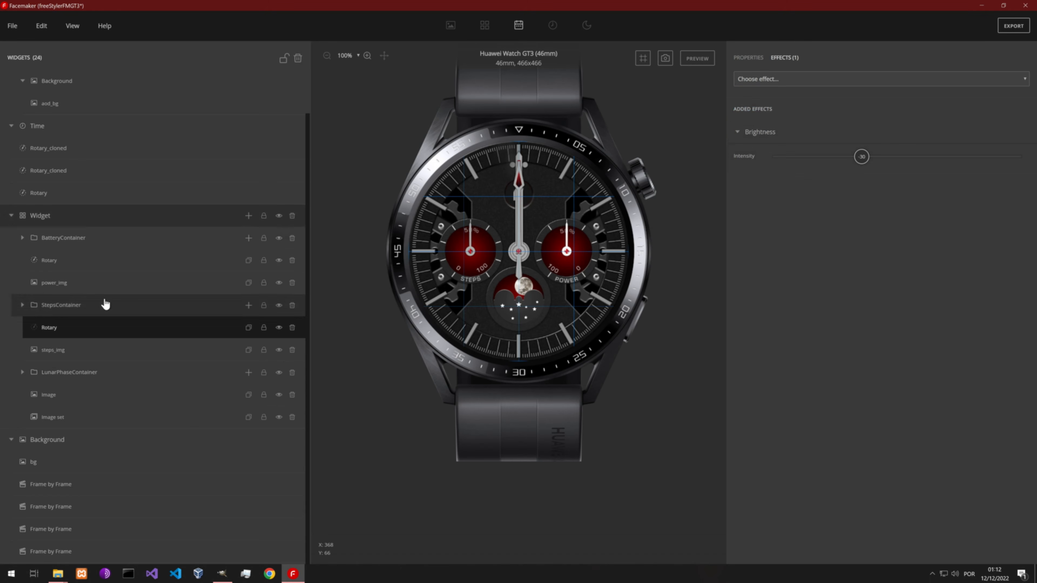
Add a Brightness effect with an intensity of -30 to the battery gauge's Rotary needle inside BatteryContainer.
{"action": "left_click", "coordinate": [71, 267]}
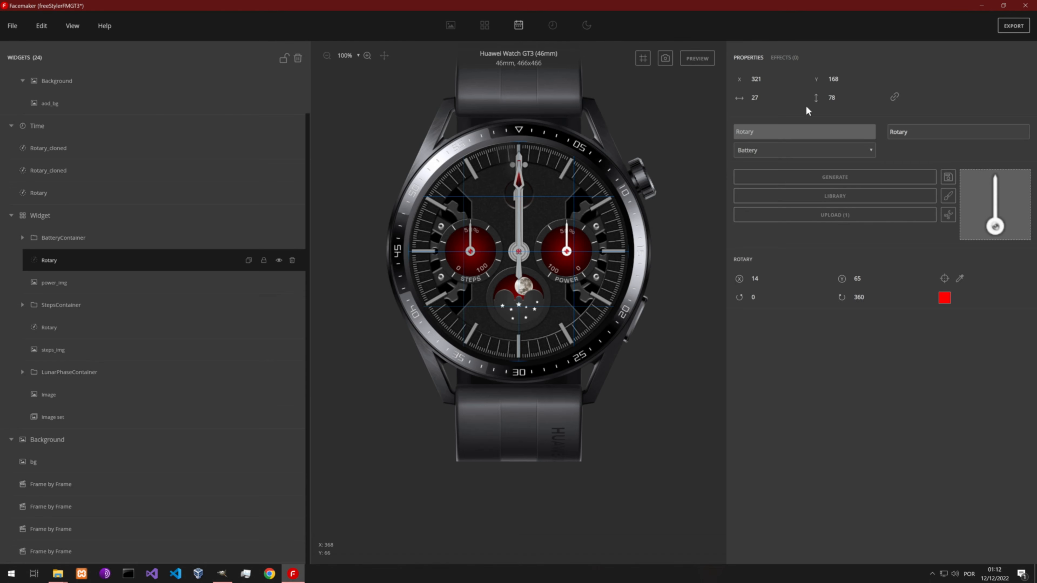
{"action": "left_click", "coordinate": [783, 58]}
{"action": "left_click", "coordinate": [809, 79]}
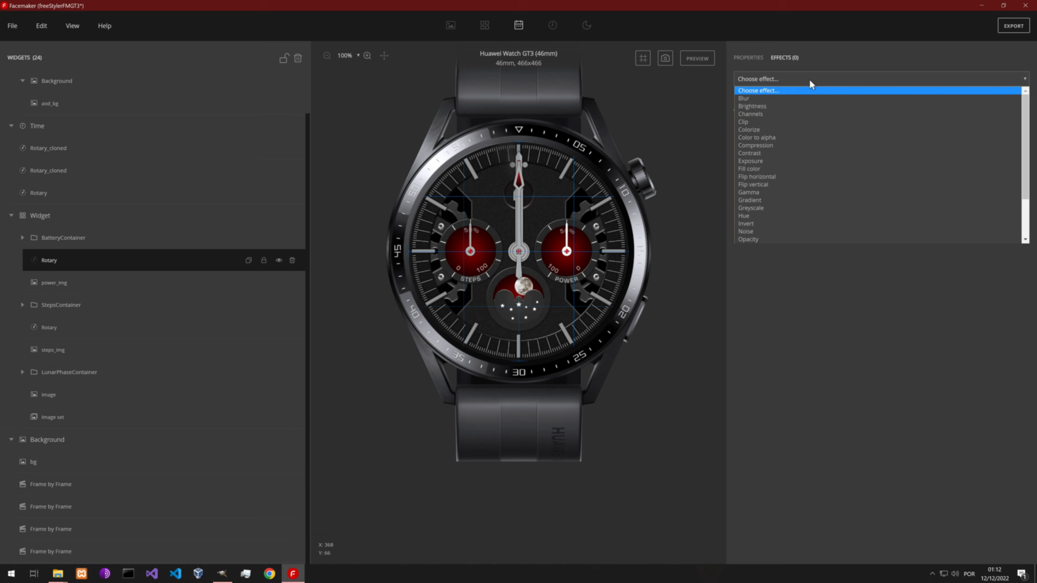
{"action": "left_click", "coordinate": [786, 106]}
{"action": "left_click_drag", "start_coordinate": [878, 170], "coordinate": [860, 175]}
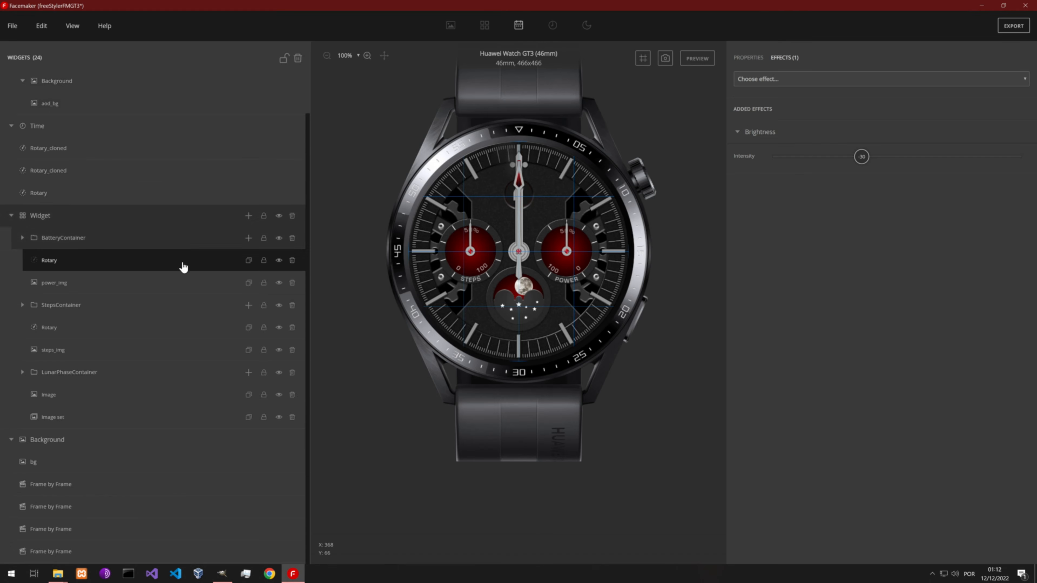
Copy the main face's dimmed minute and hour hands into the always-on display's Time group.
{"action": "left_click", "coordinate": [75, 194]}
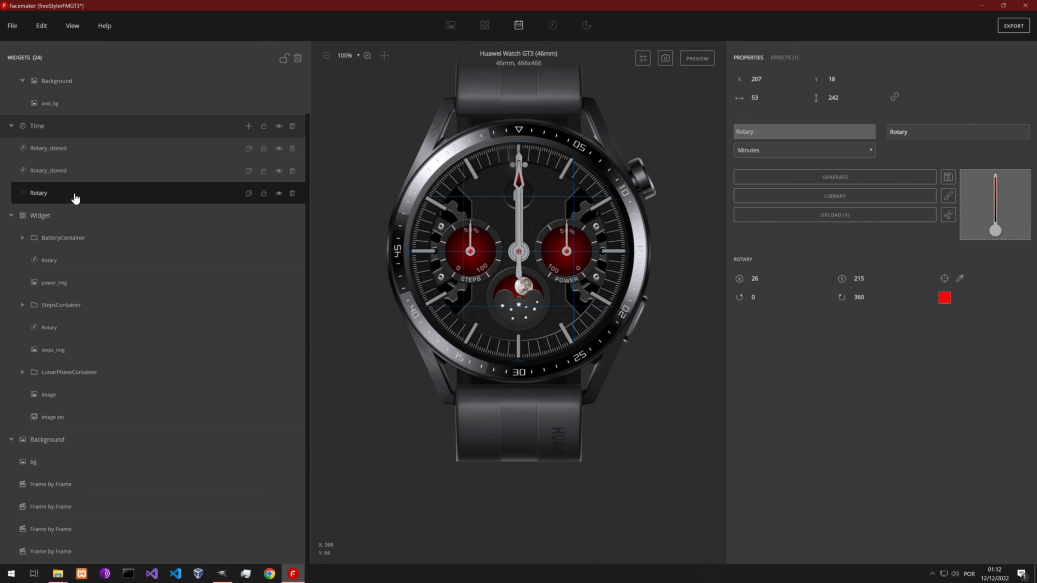
{"action": "left_click", "coordinate": [72, 174]}
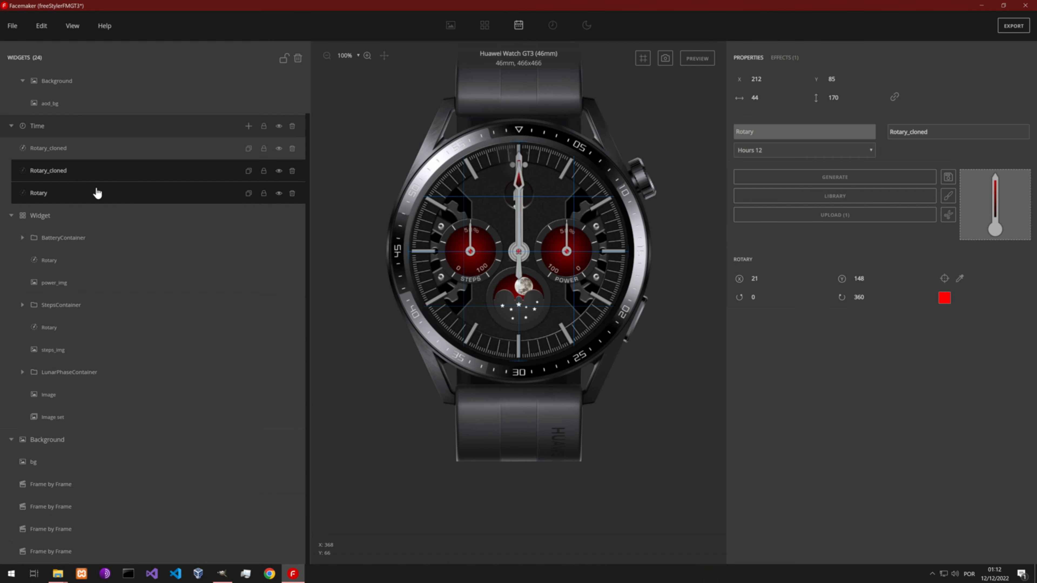
{"action": "scroll", "coordinate": [90, 183], "scroll_direction": "up", "scroll_amount": 1}
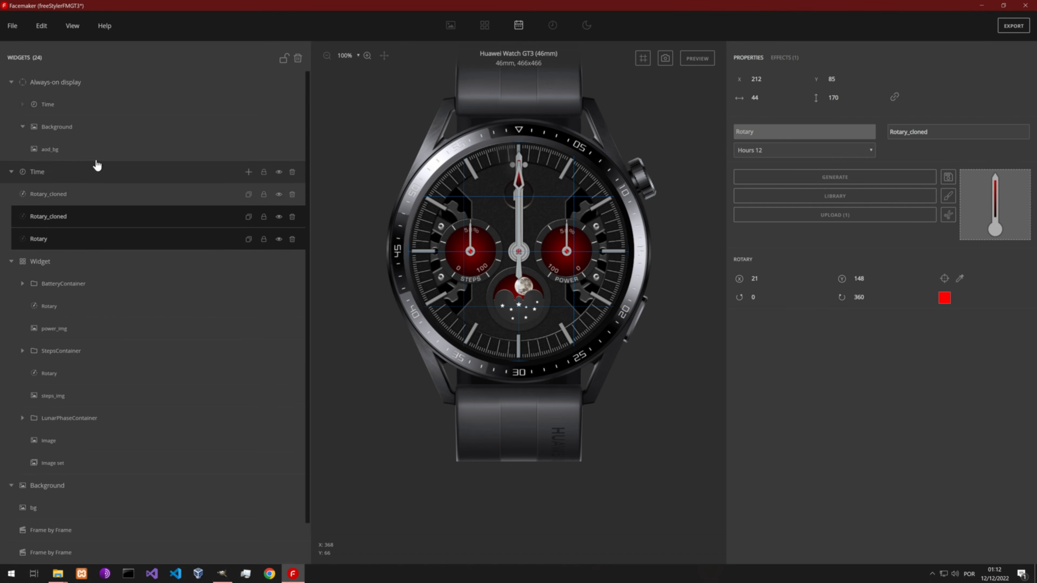
{"action": "left_click", "coordinate": [82, 105]}
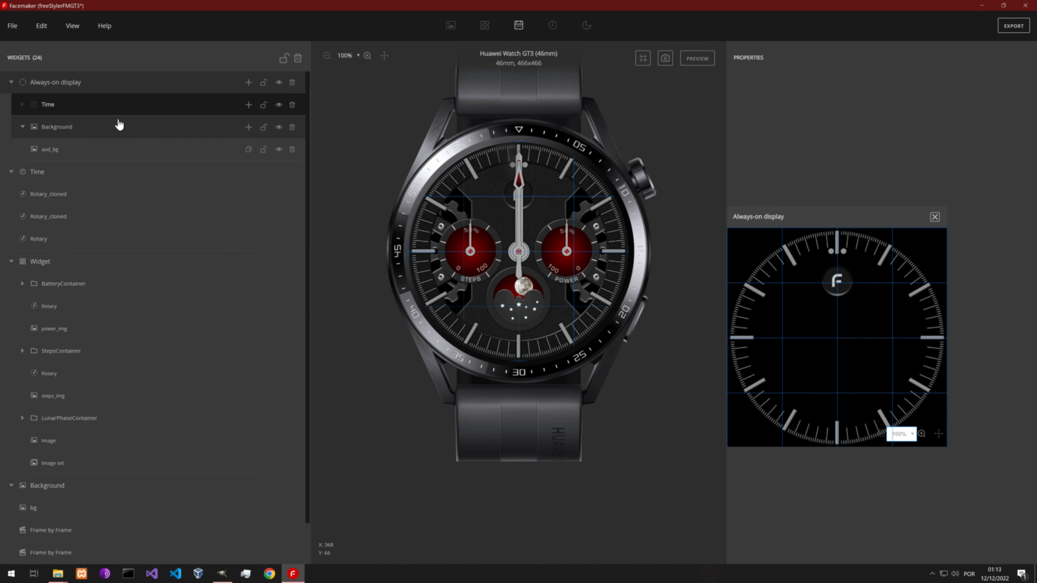
{"action": "key", "text": "ctrl+v"}
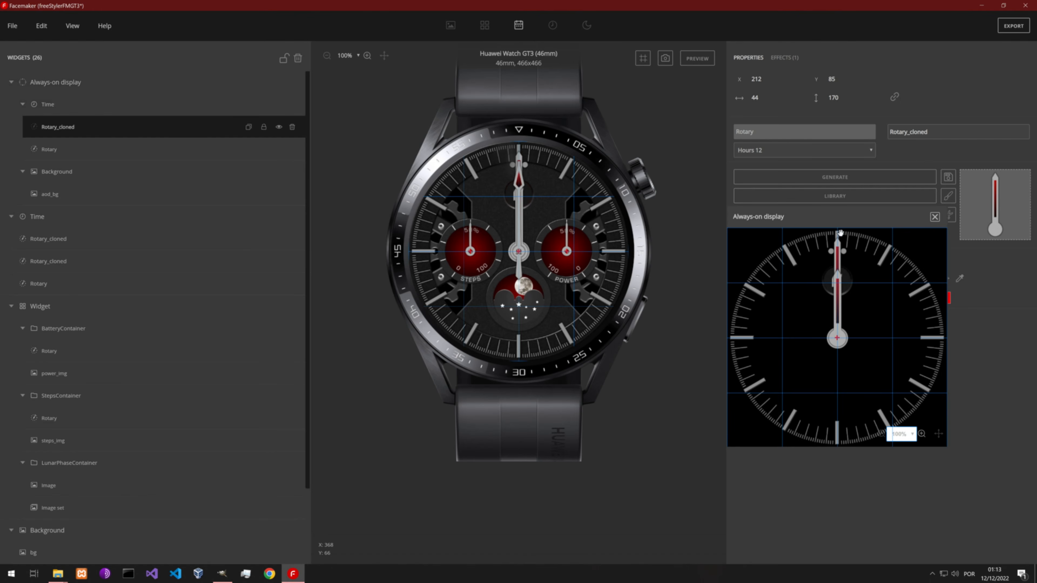
Move the always-on display view clear of the properties, preview both faces with the dimmed hands, and end the preview.
{"action": "left_click_drag", "start_coordinate": [840, 220], "coordinate": [246, 245]}
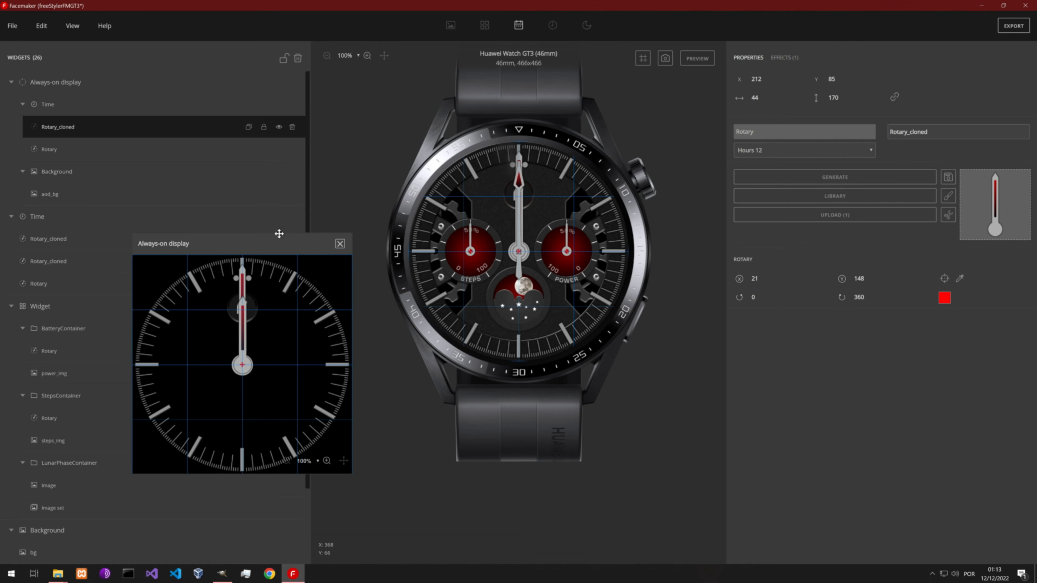
{"action": "left_click", "coordinate": [699, 60]}
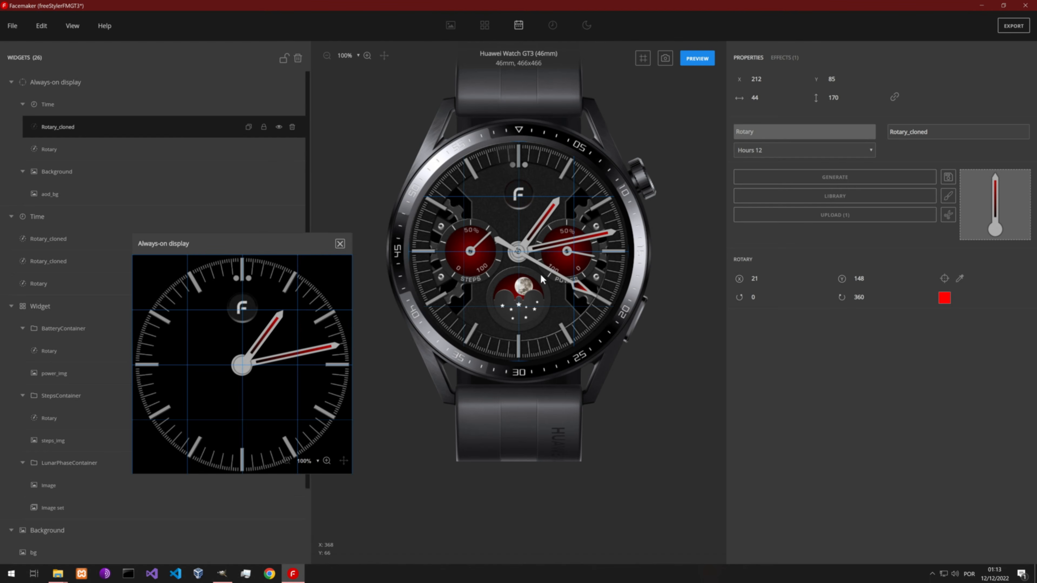
{"action": "left_click", "coordinate": [697, 59]}
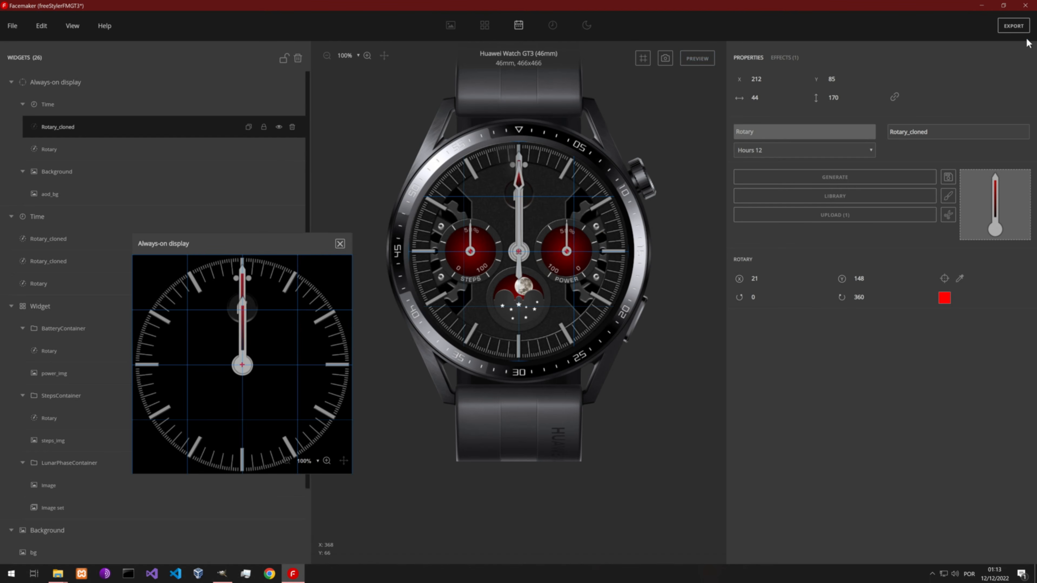
Export the watch face by generating its theme folder, and save the project.
{"action": "left_click", "coordinate": [1014, 26]}
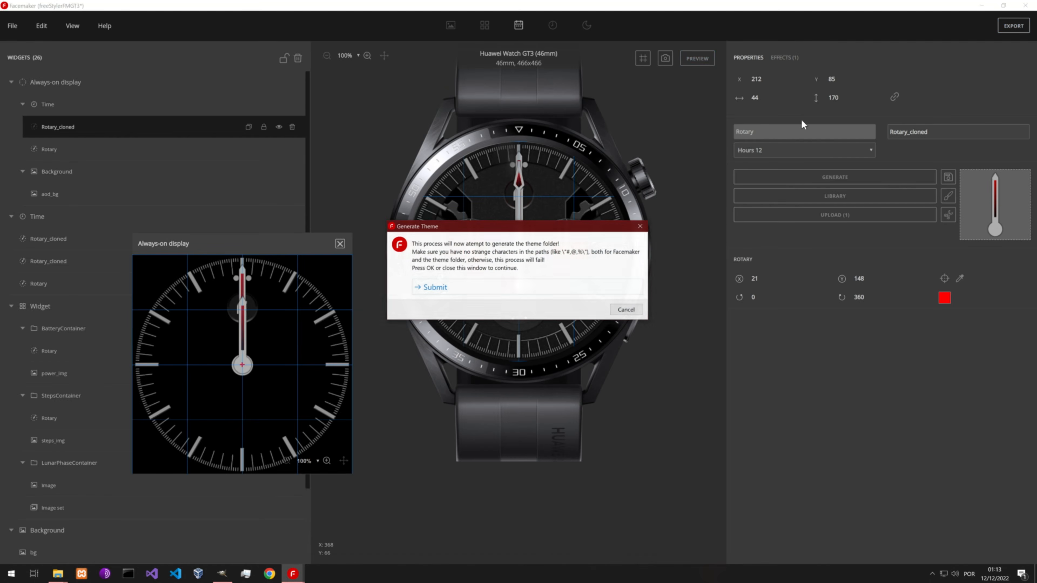
{"action": "left_click", "coordinate": [464, 288]}
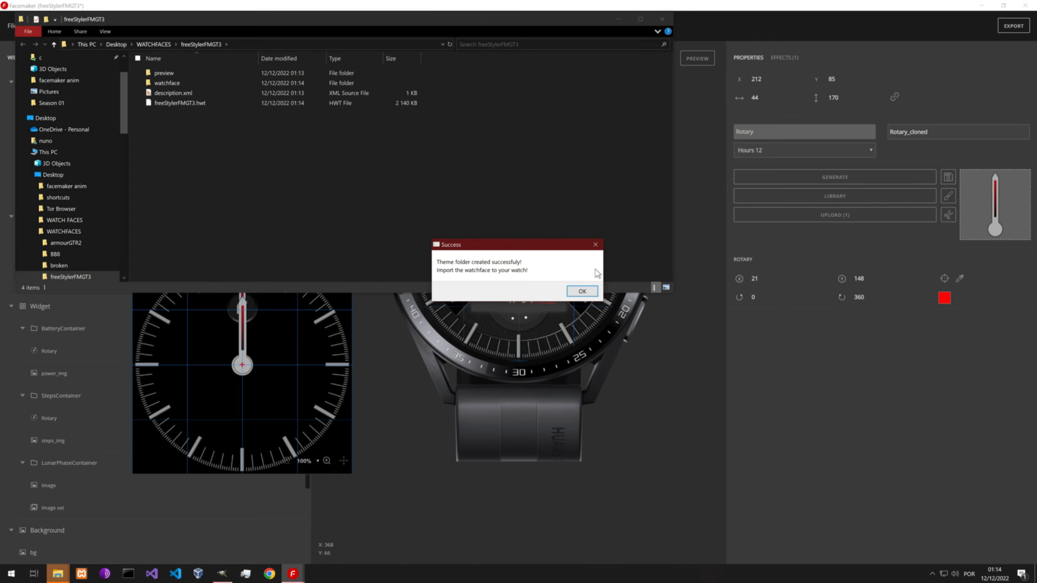
{"action": "left_click", "coordinate": [581, 290]}
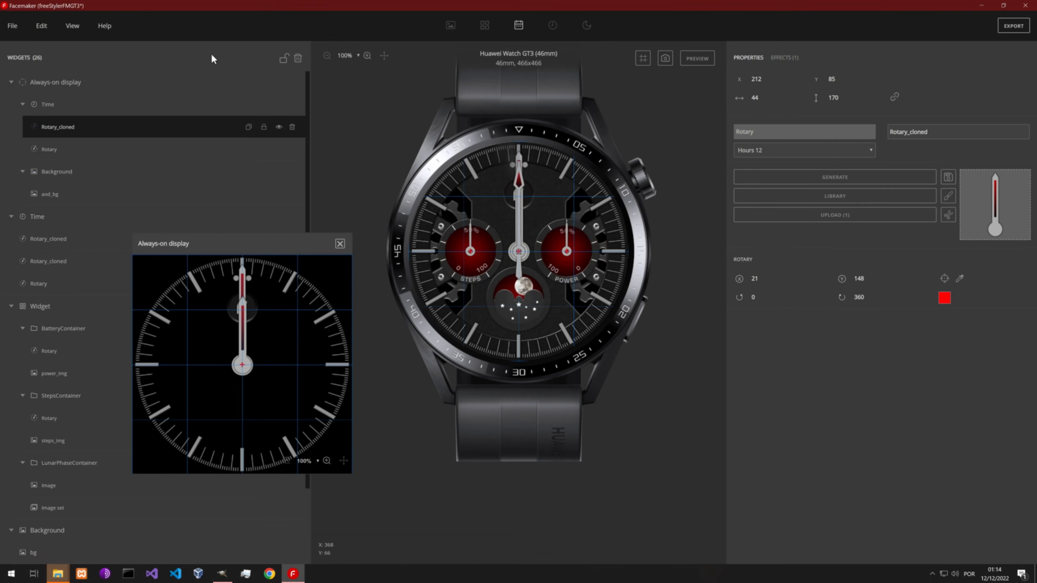
{"action": "left_click", "coordinate": [13, 26]}
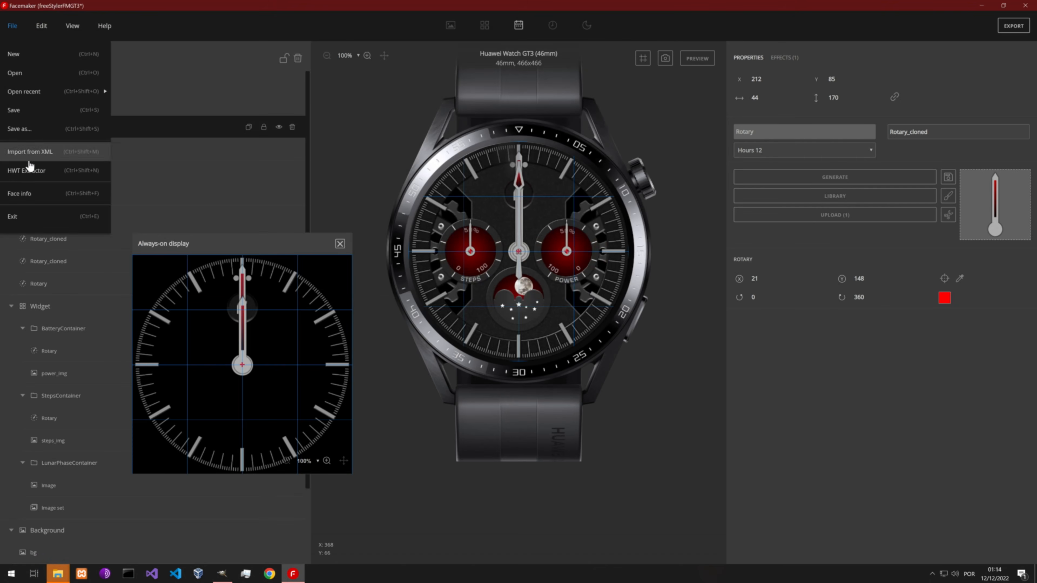
{"action": "left_click", "coordinate": [26, 110]}
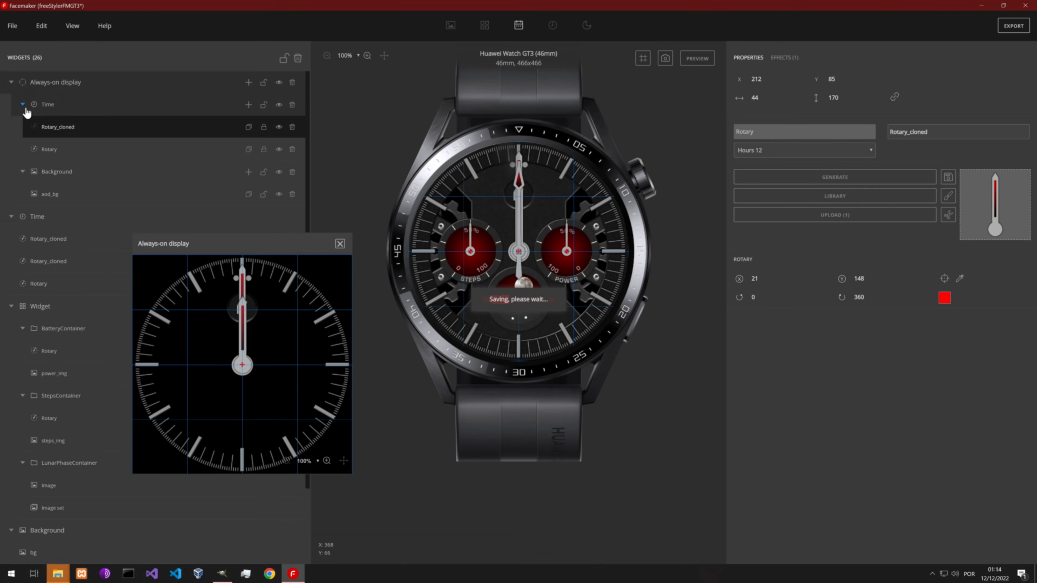
Switch to File Explorer and examine the exported files in the freeStylerFMGT3 and freeStylerFMGTR4 folders under WATCHFACES.
{"action": "left_click", "coordinate": [981, 6]}
{"action": "left_click", "coordinate": [188, 105]}
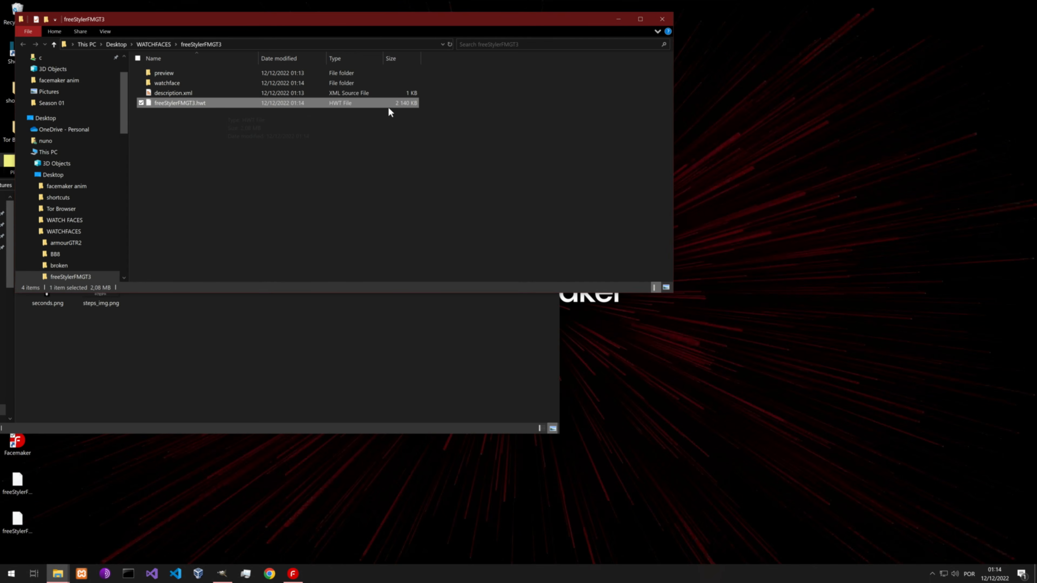
{"action": "left_click_drag", "start_coordinate": [358, 22], "coordinate": [617, 182]}
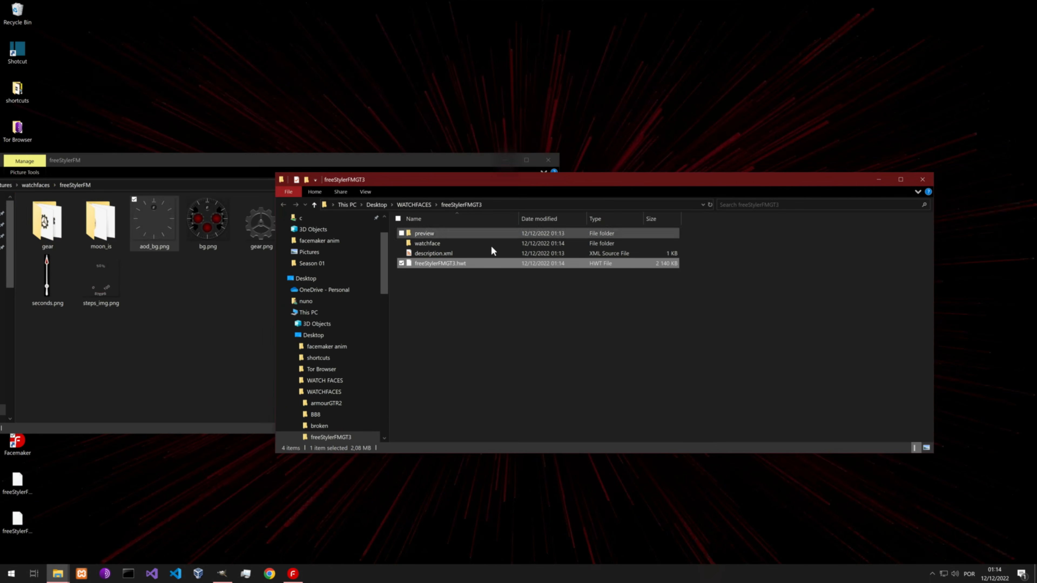
{"action": "left_click", "coordinate": [403, 203]}
{"action": "double_click", "coordinate": [445, 274]}
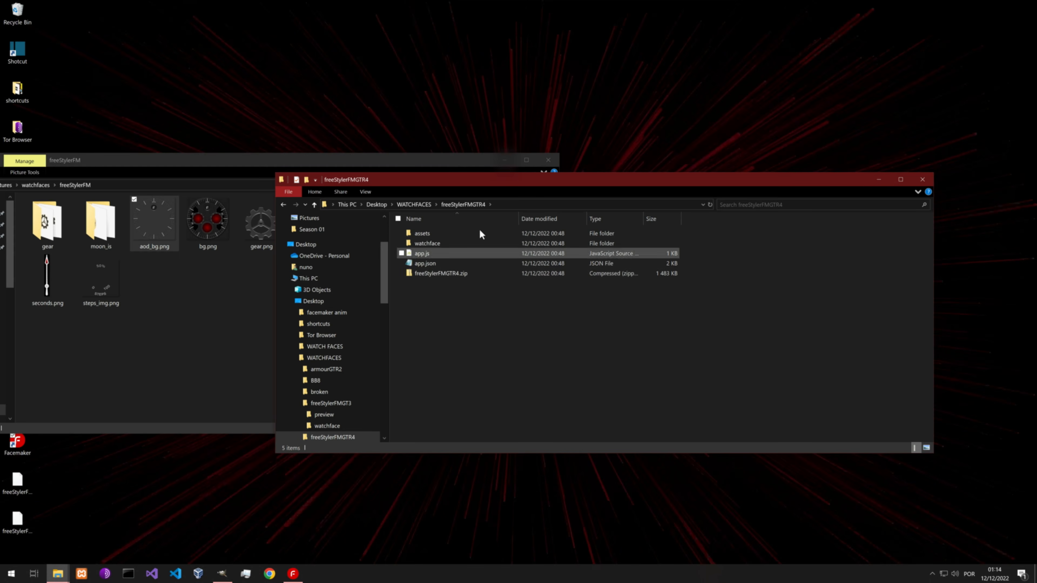
Return to the freeStylerFMGT3 folder, select the exported freeStylerFMGT3.hwt file, and minimize both File Explorer windows.
{"action": "left_click", "coordinate": [414, 204]}
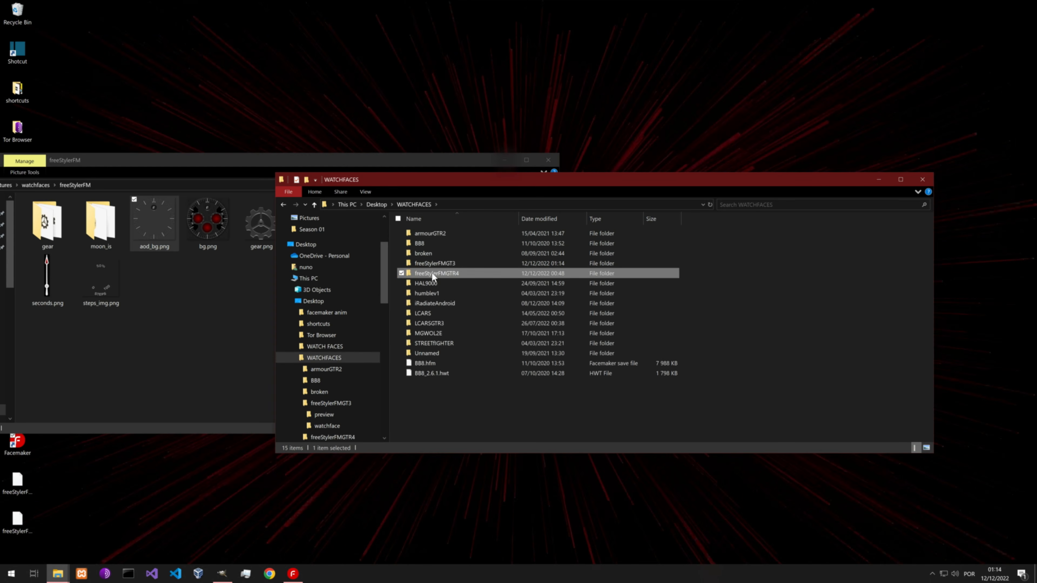
{"action": "double_click", "coordinate": [436, 262]}
{"action": "left_click", "coordinate": [652, 266]}
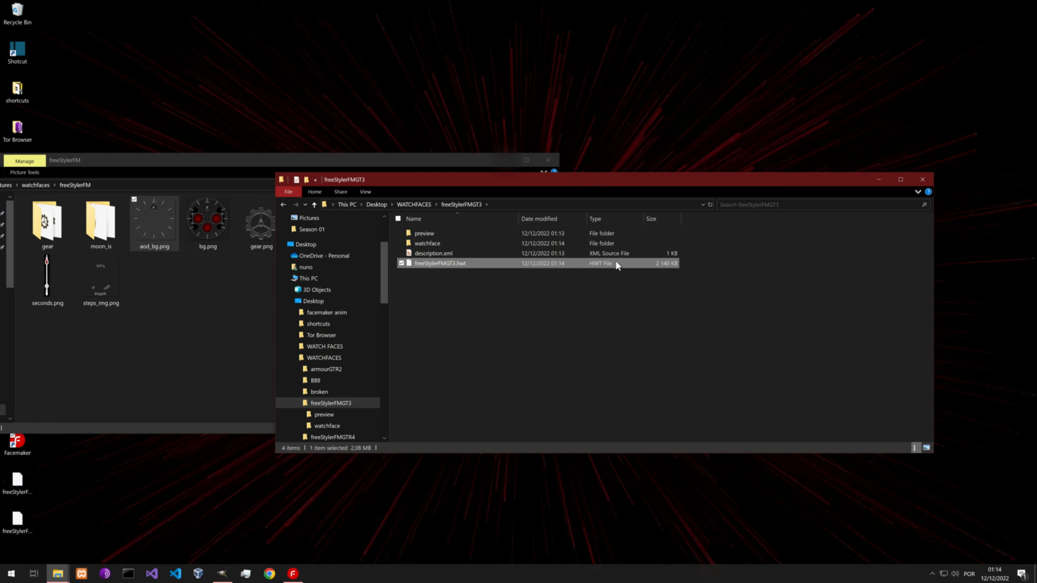
{"action": "left_click", "coordinate": [520, 160]}
{"action": "left_click", "coordinate": [877, 180]}
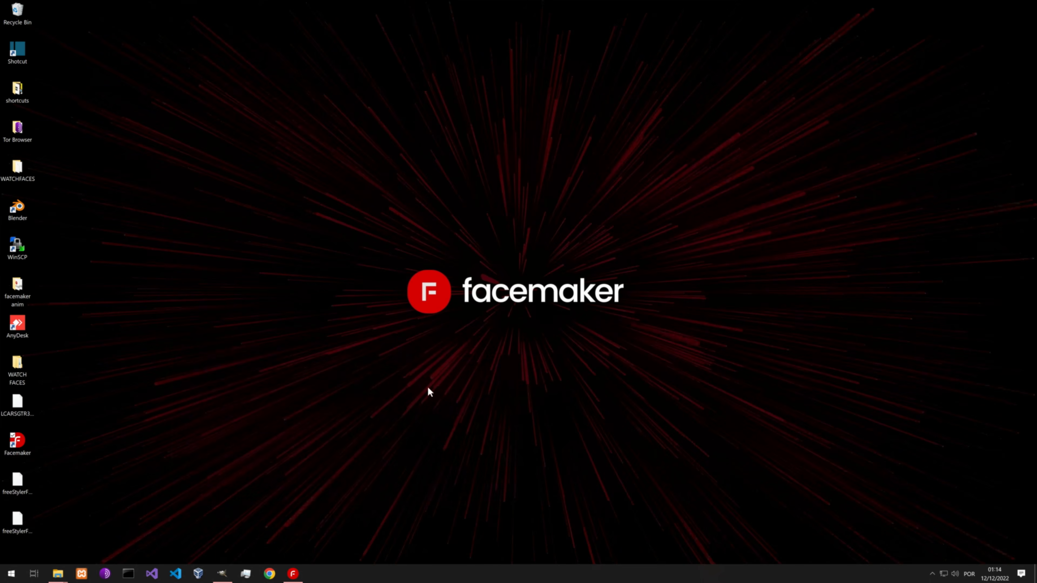